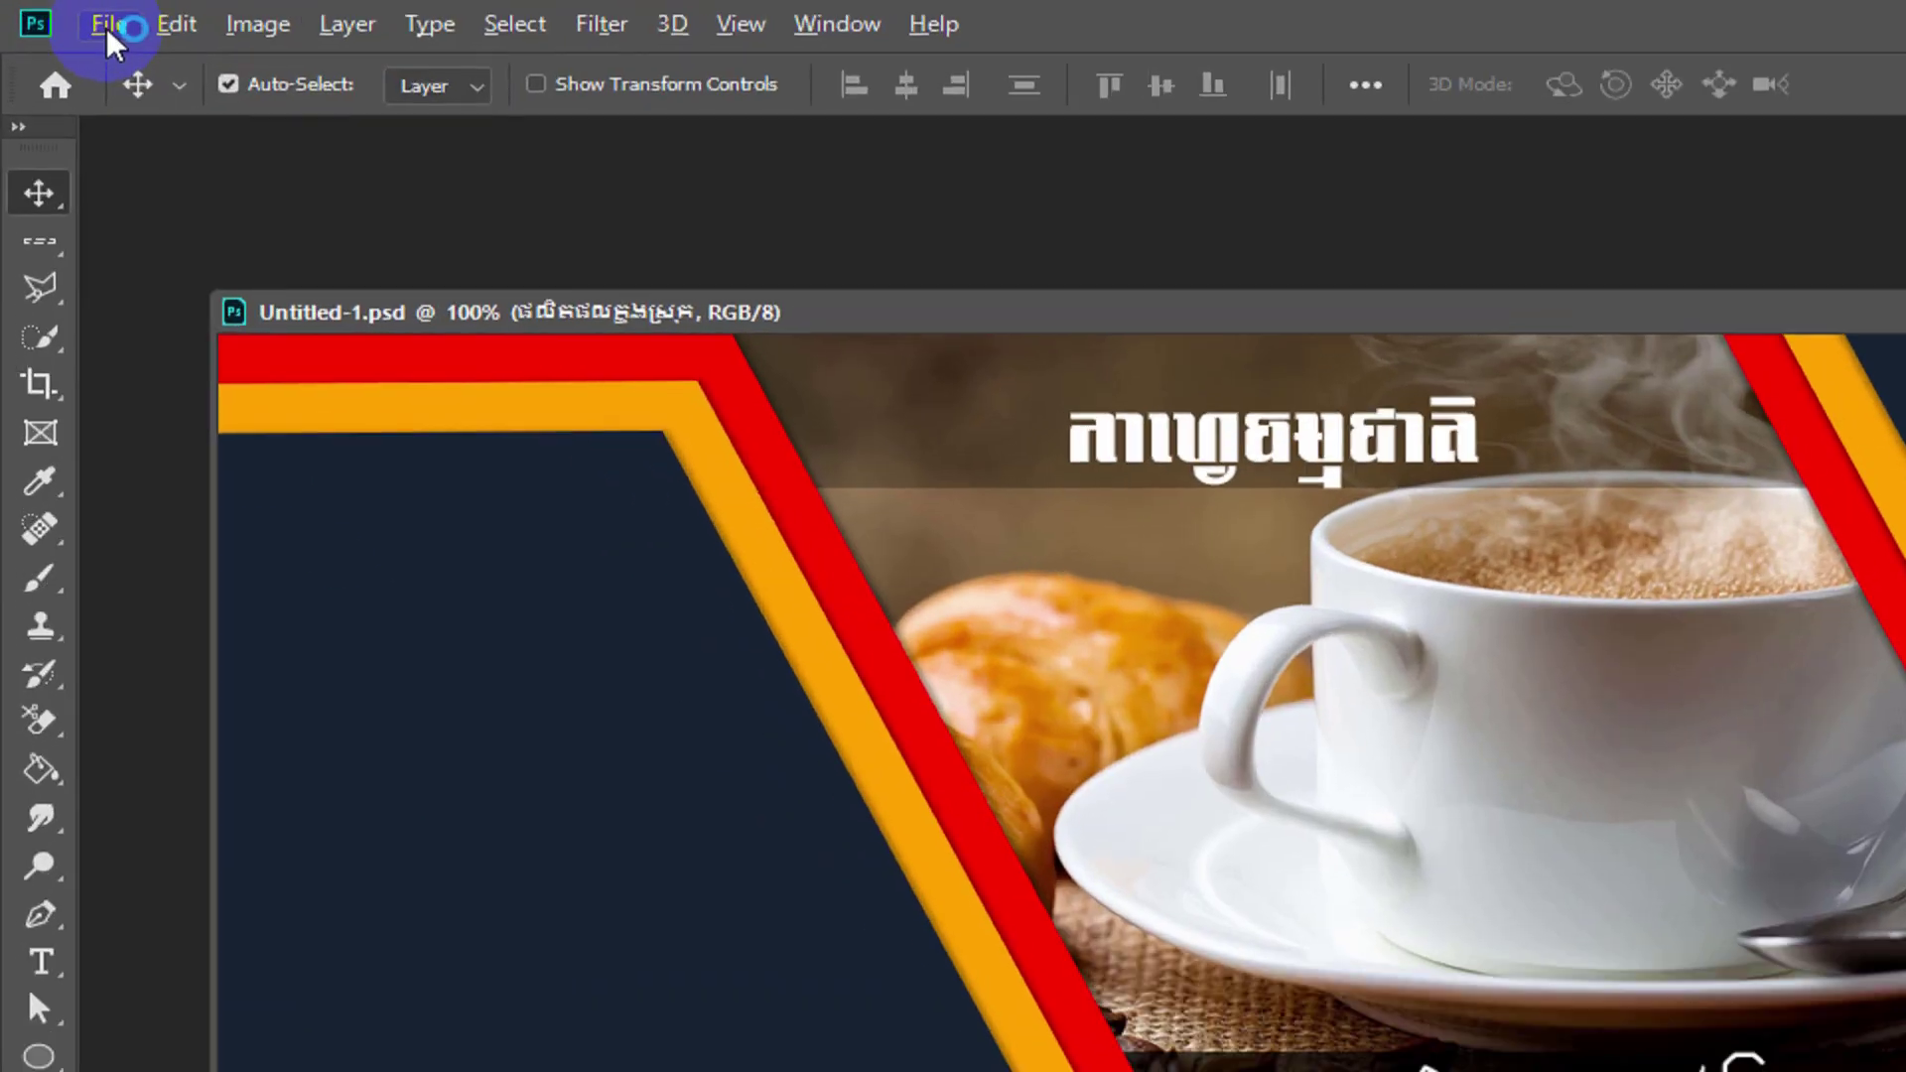
# - Start a new document from the Print presets with its width units set to Pixels
pyautogui.click(55, 13)
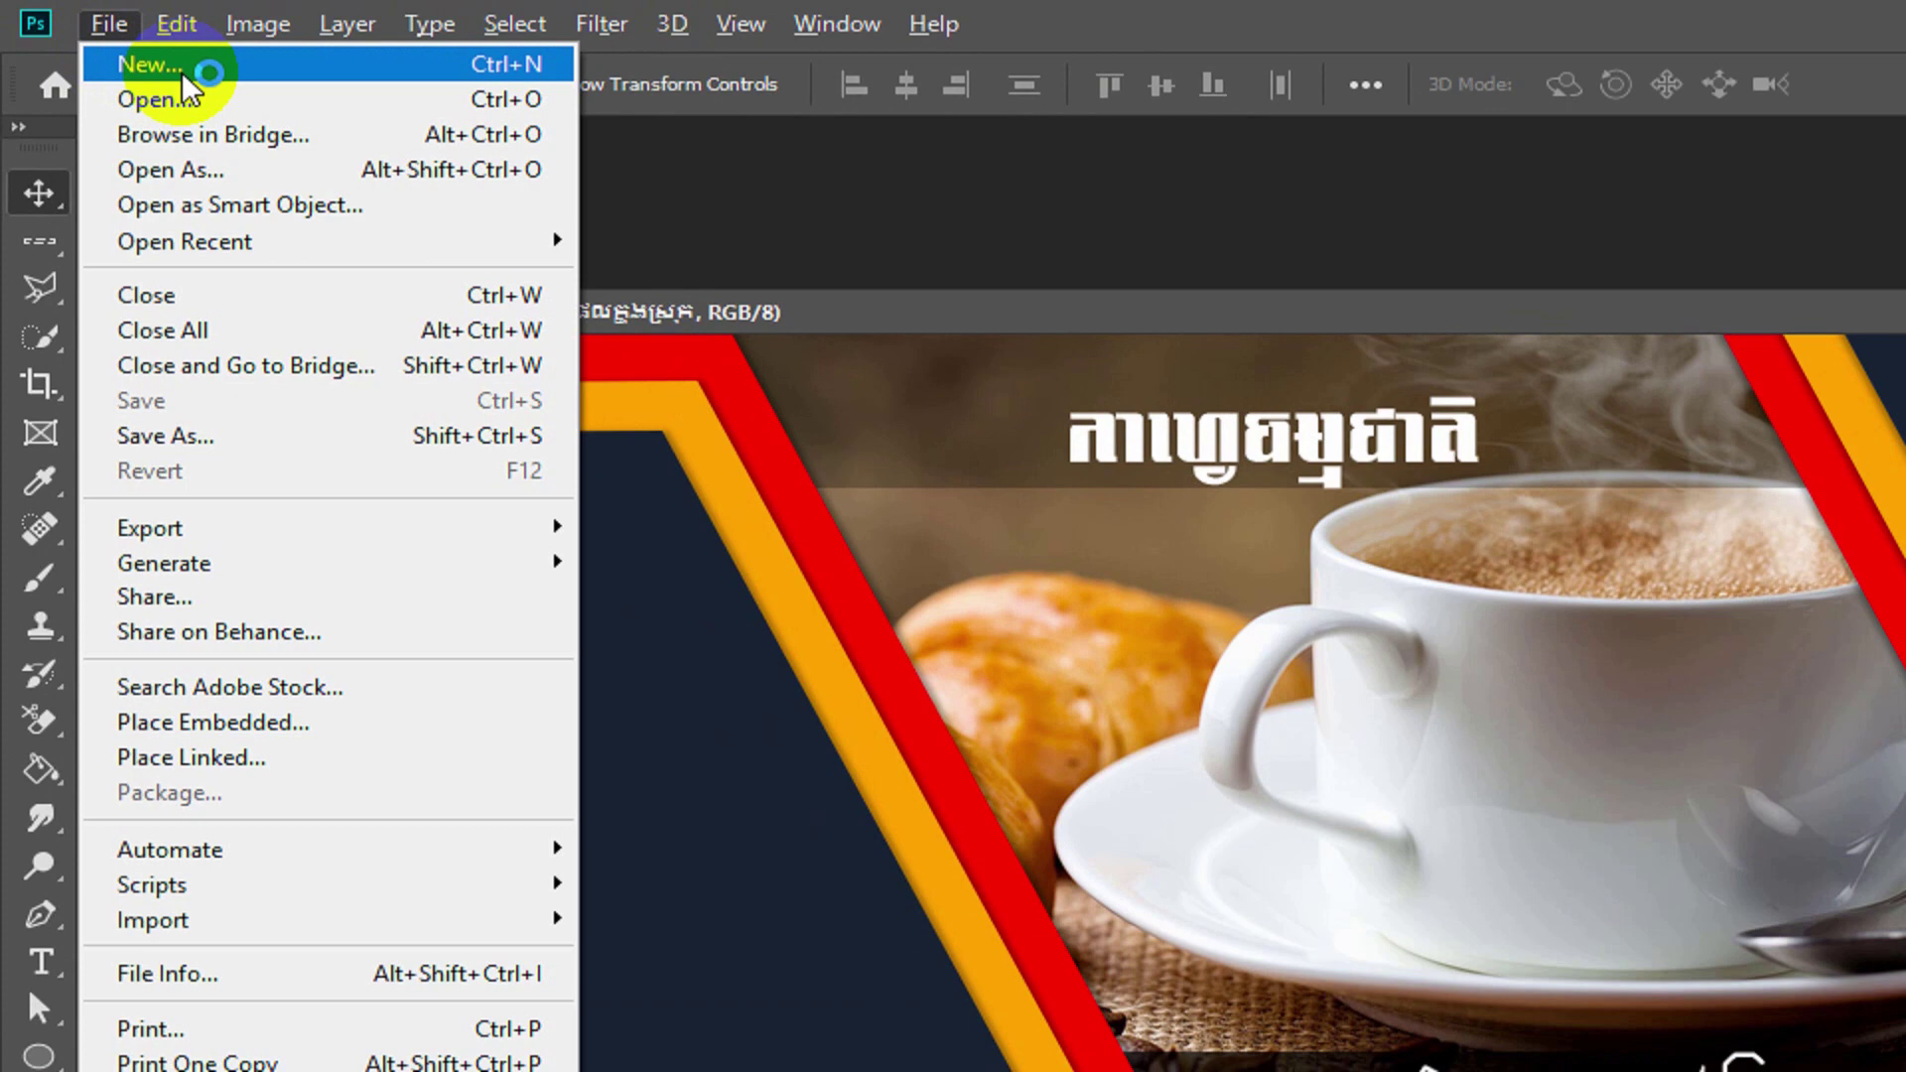
pyautogui.click(184, 76)
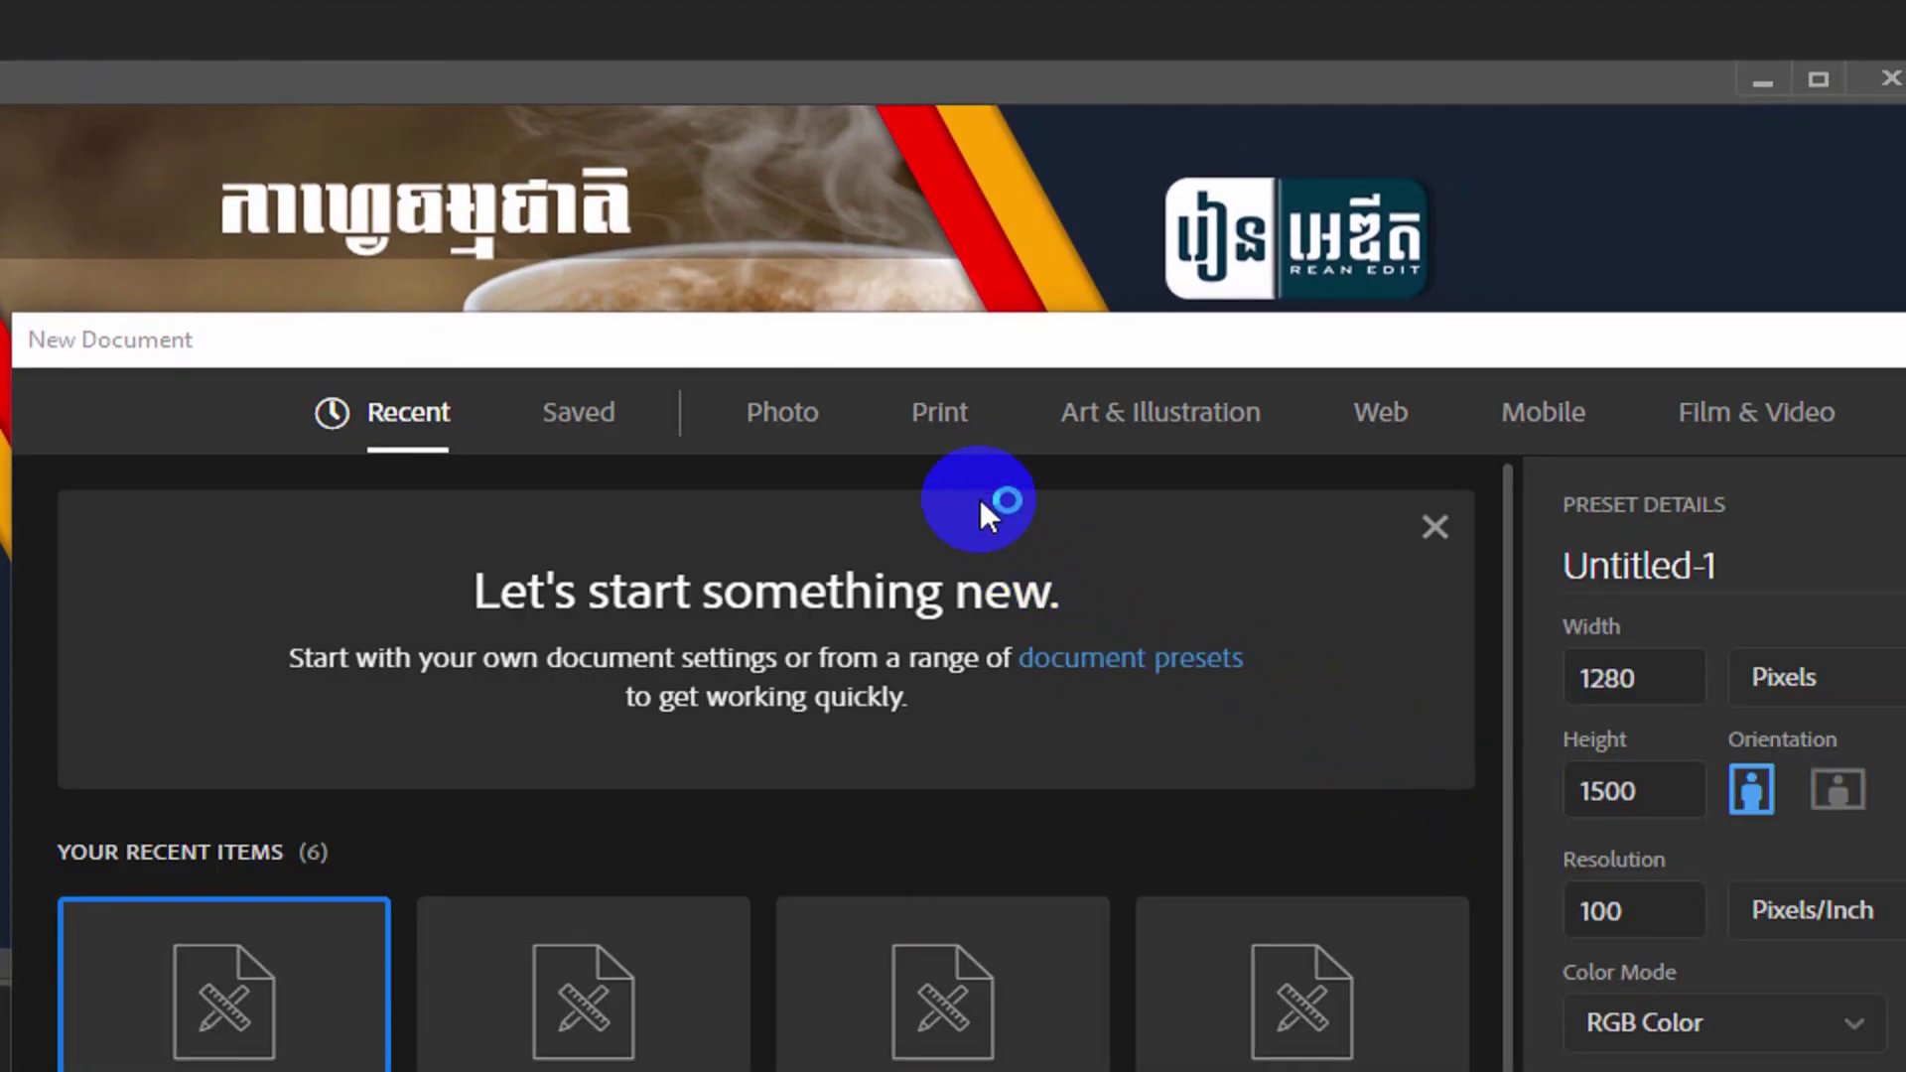
pyautogui.click(933, 415)
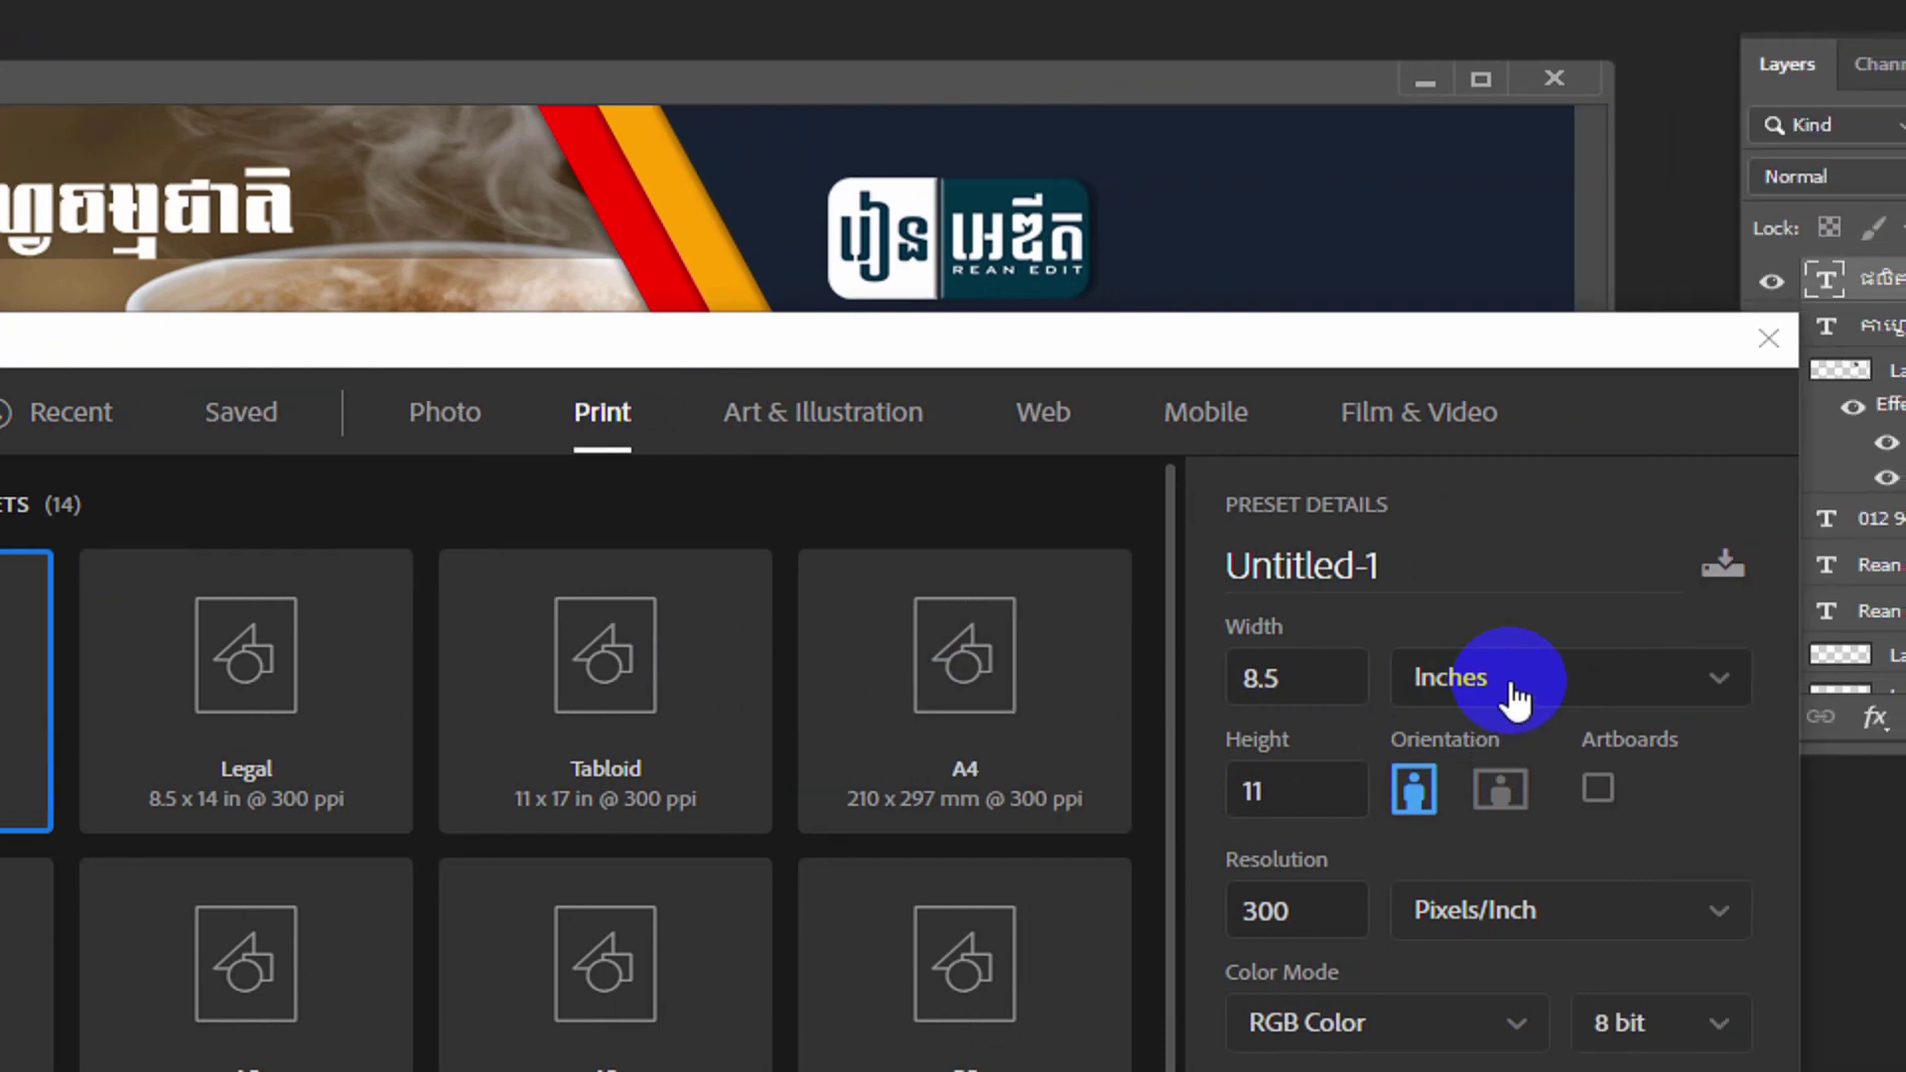
pyautogui.click(1579, 695)
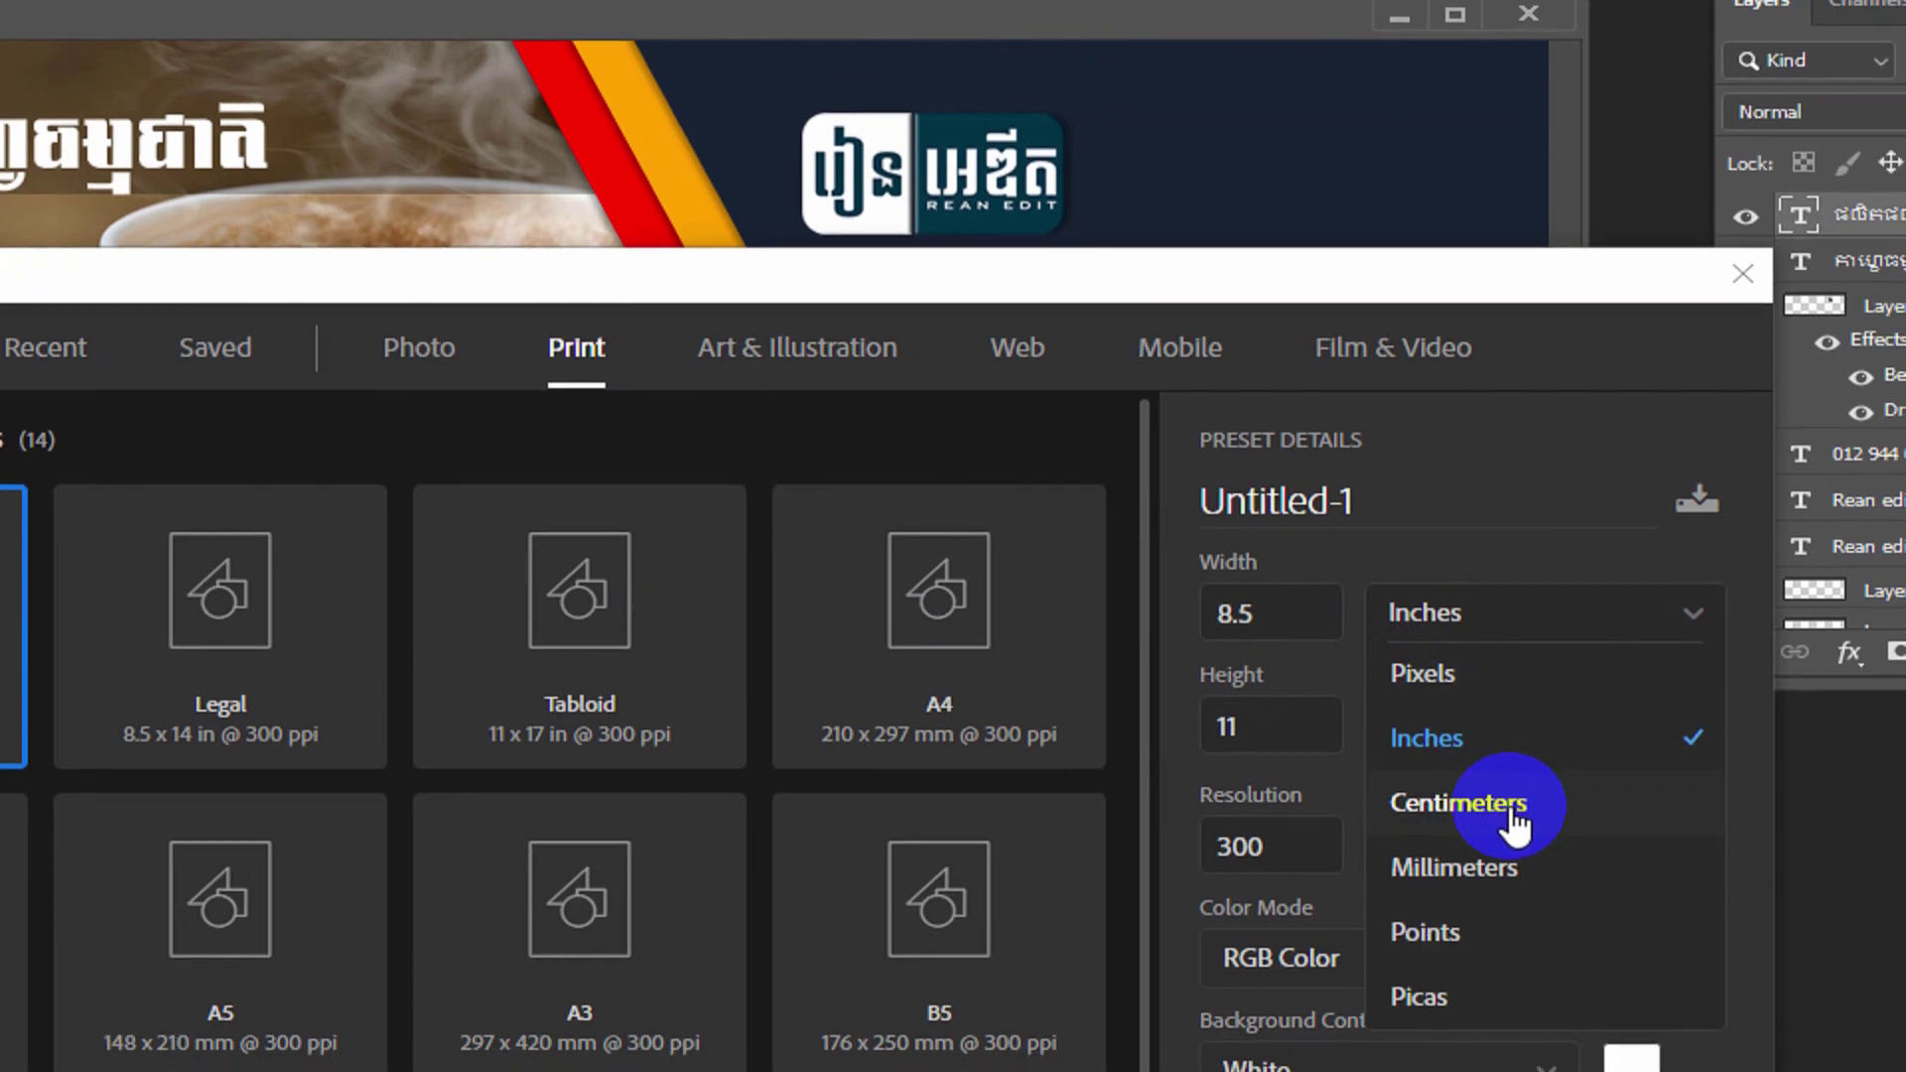
pyautogui.click(1460, 671)
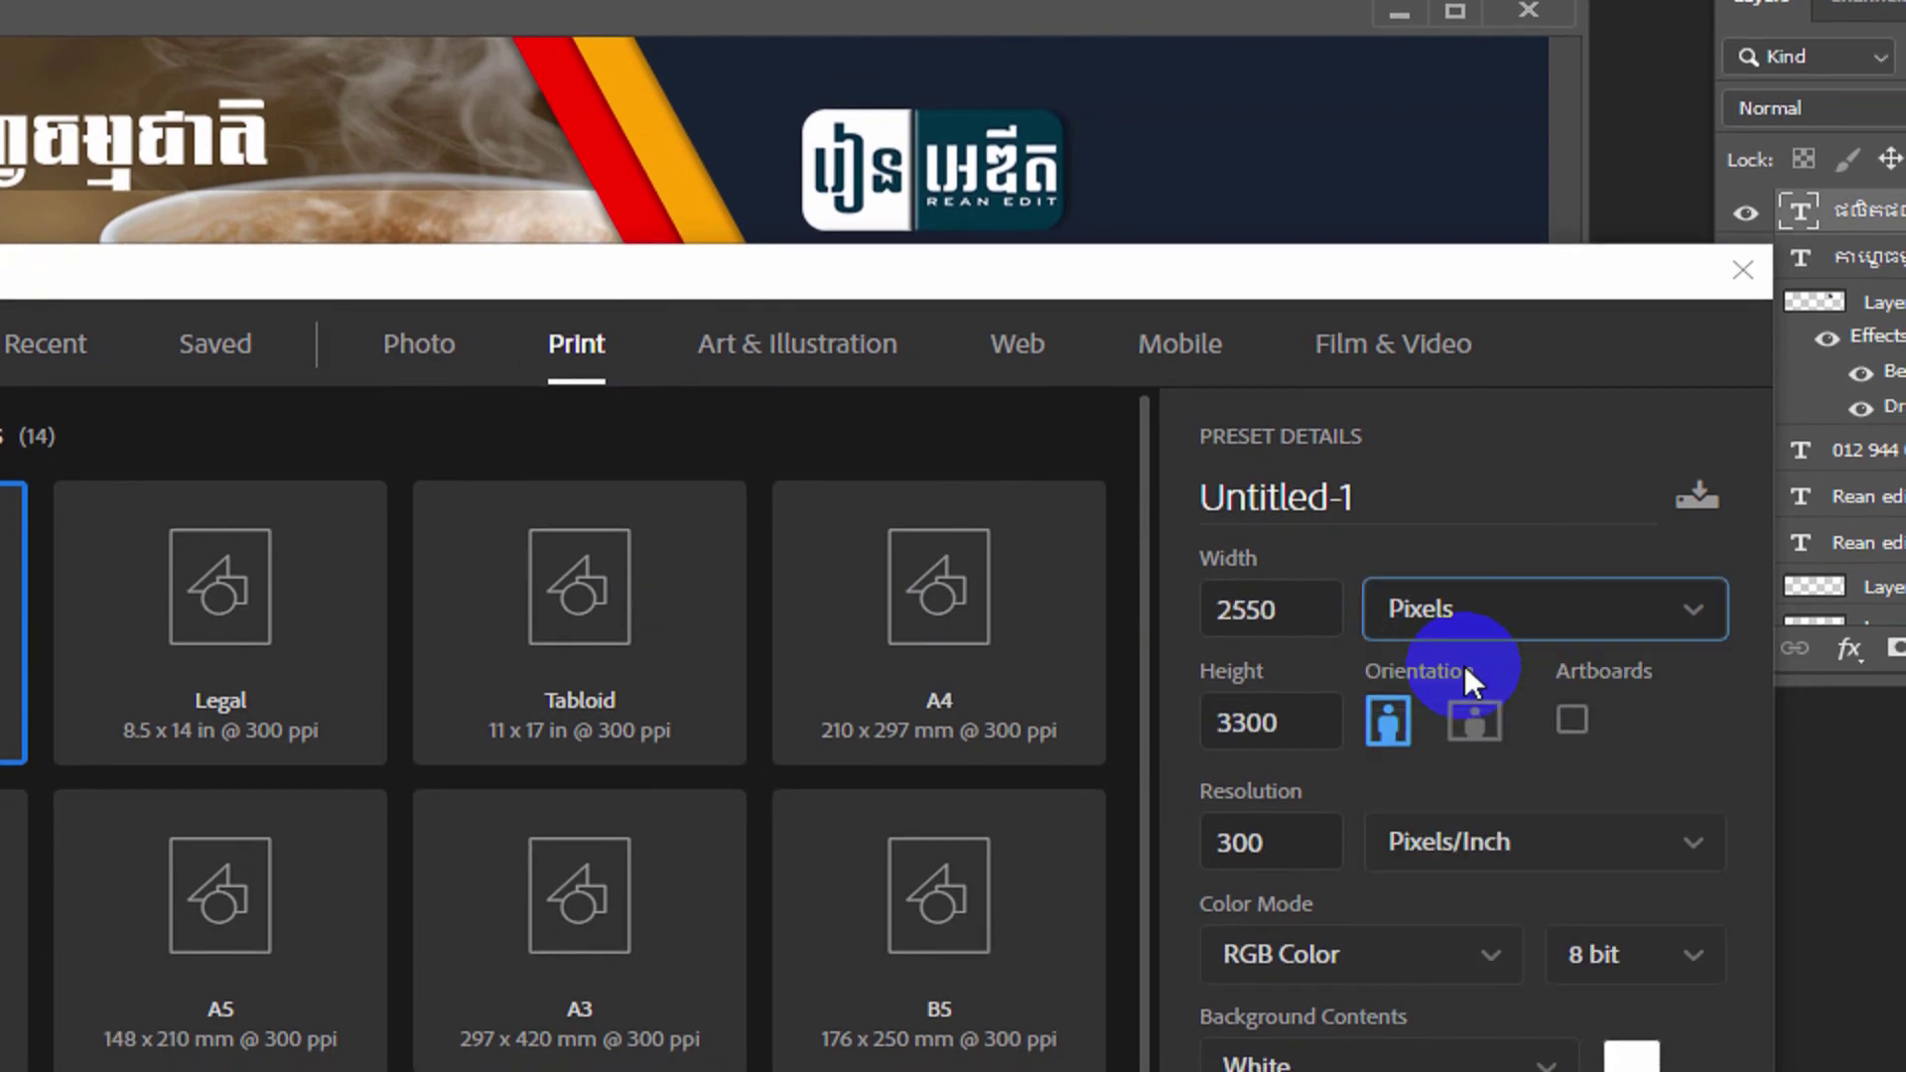
pyautogui.moveTo(1321, 610); pyautogui.dragTo(1223, 608)
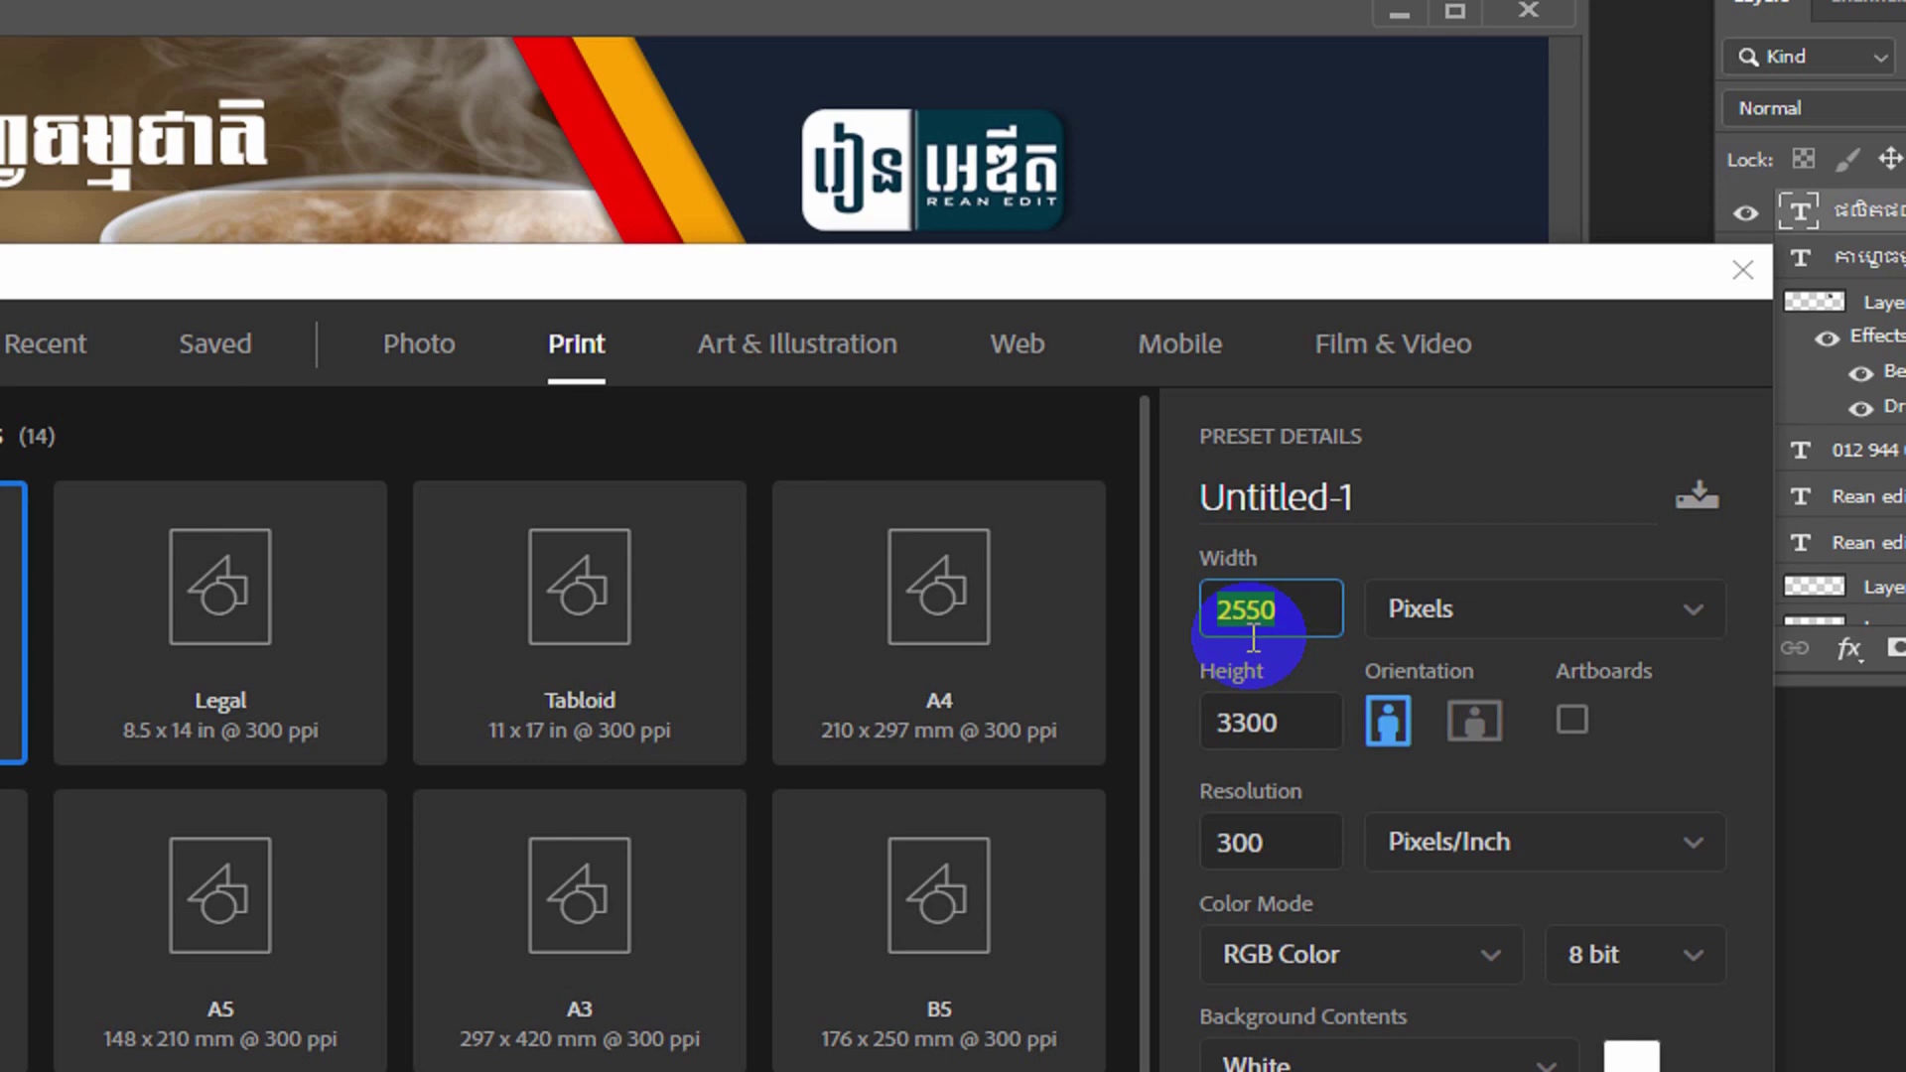
# - Enter 1280 px width and 456 px height for the new document
pyautogui.write('1')
pyautogui.write('28')
pyautogui.write('0')
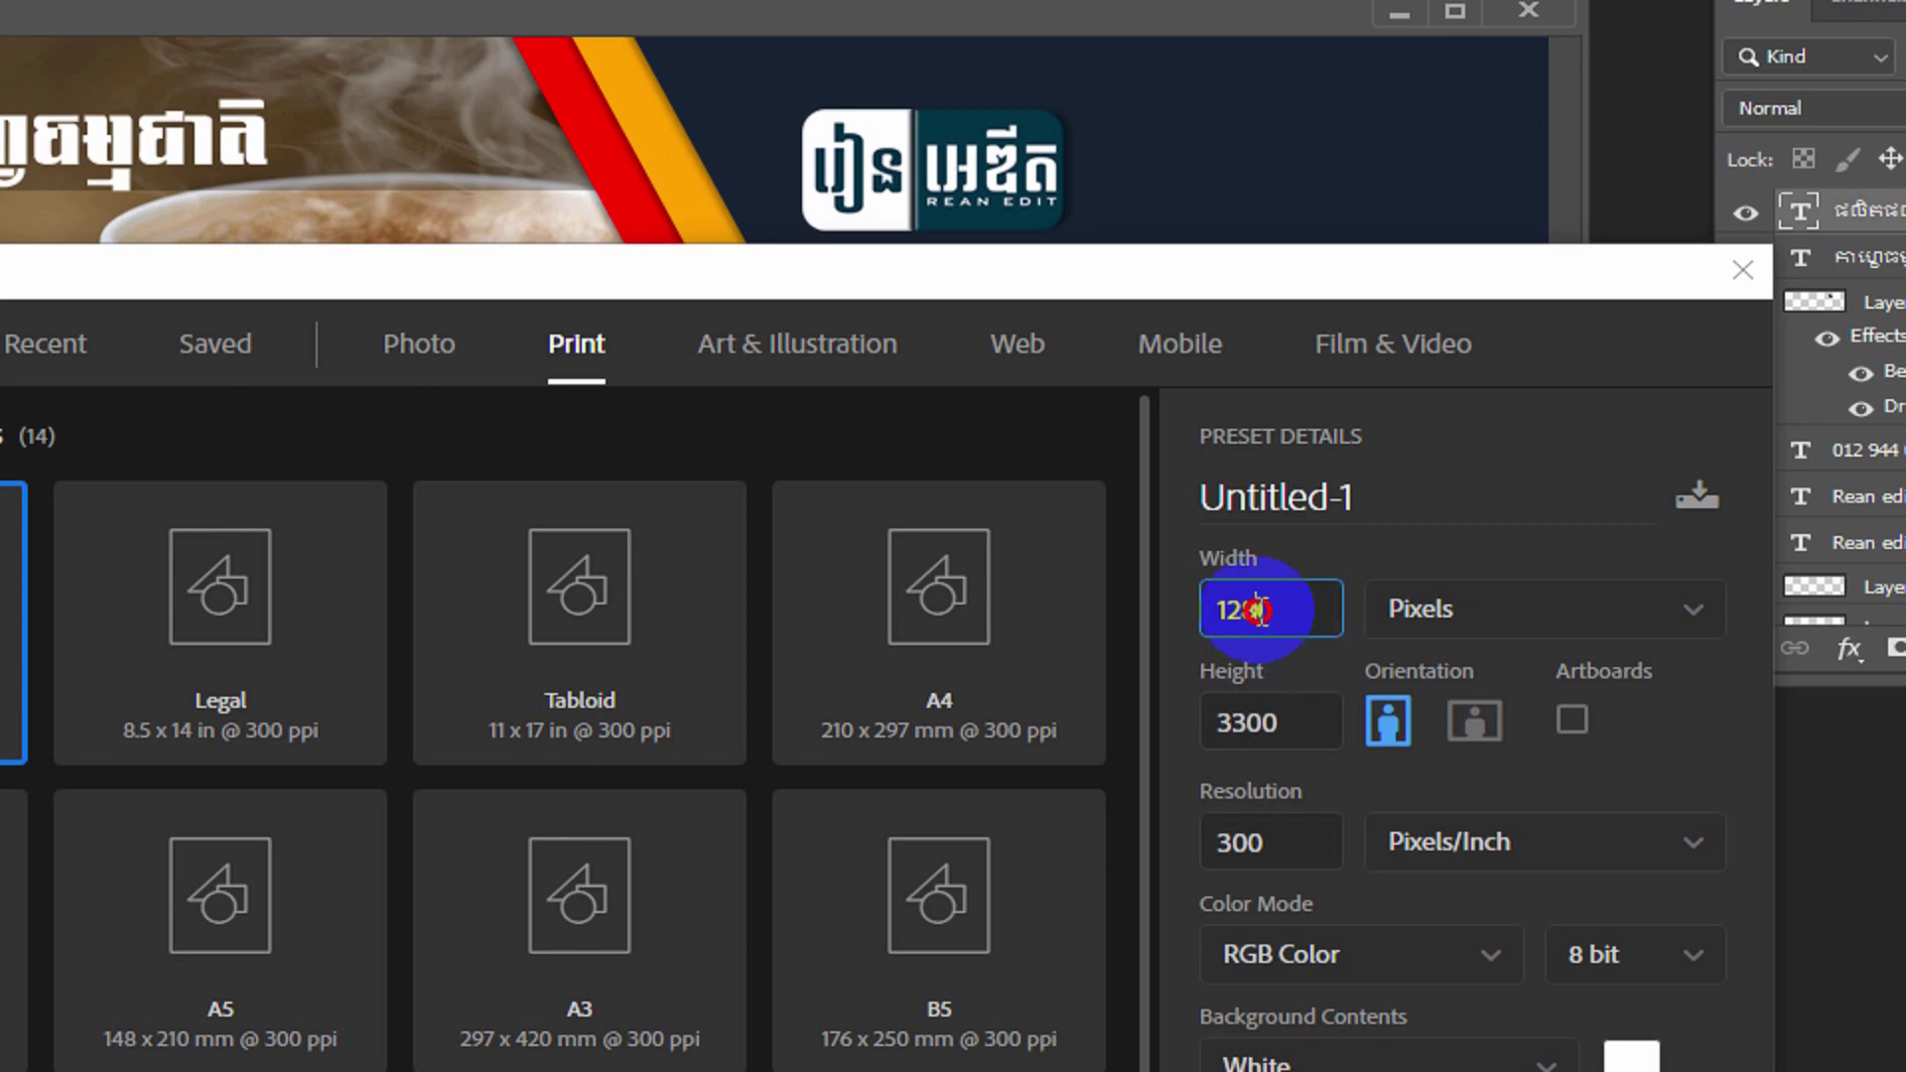
pyautogui.doubleClick(1280, 623)
pyautogui.click(1290, 610)
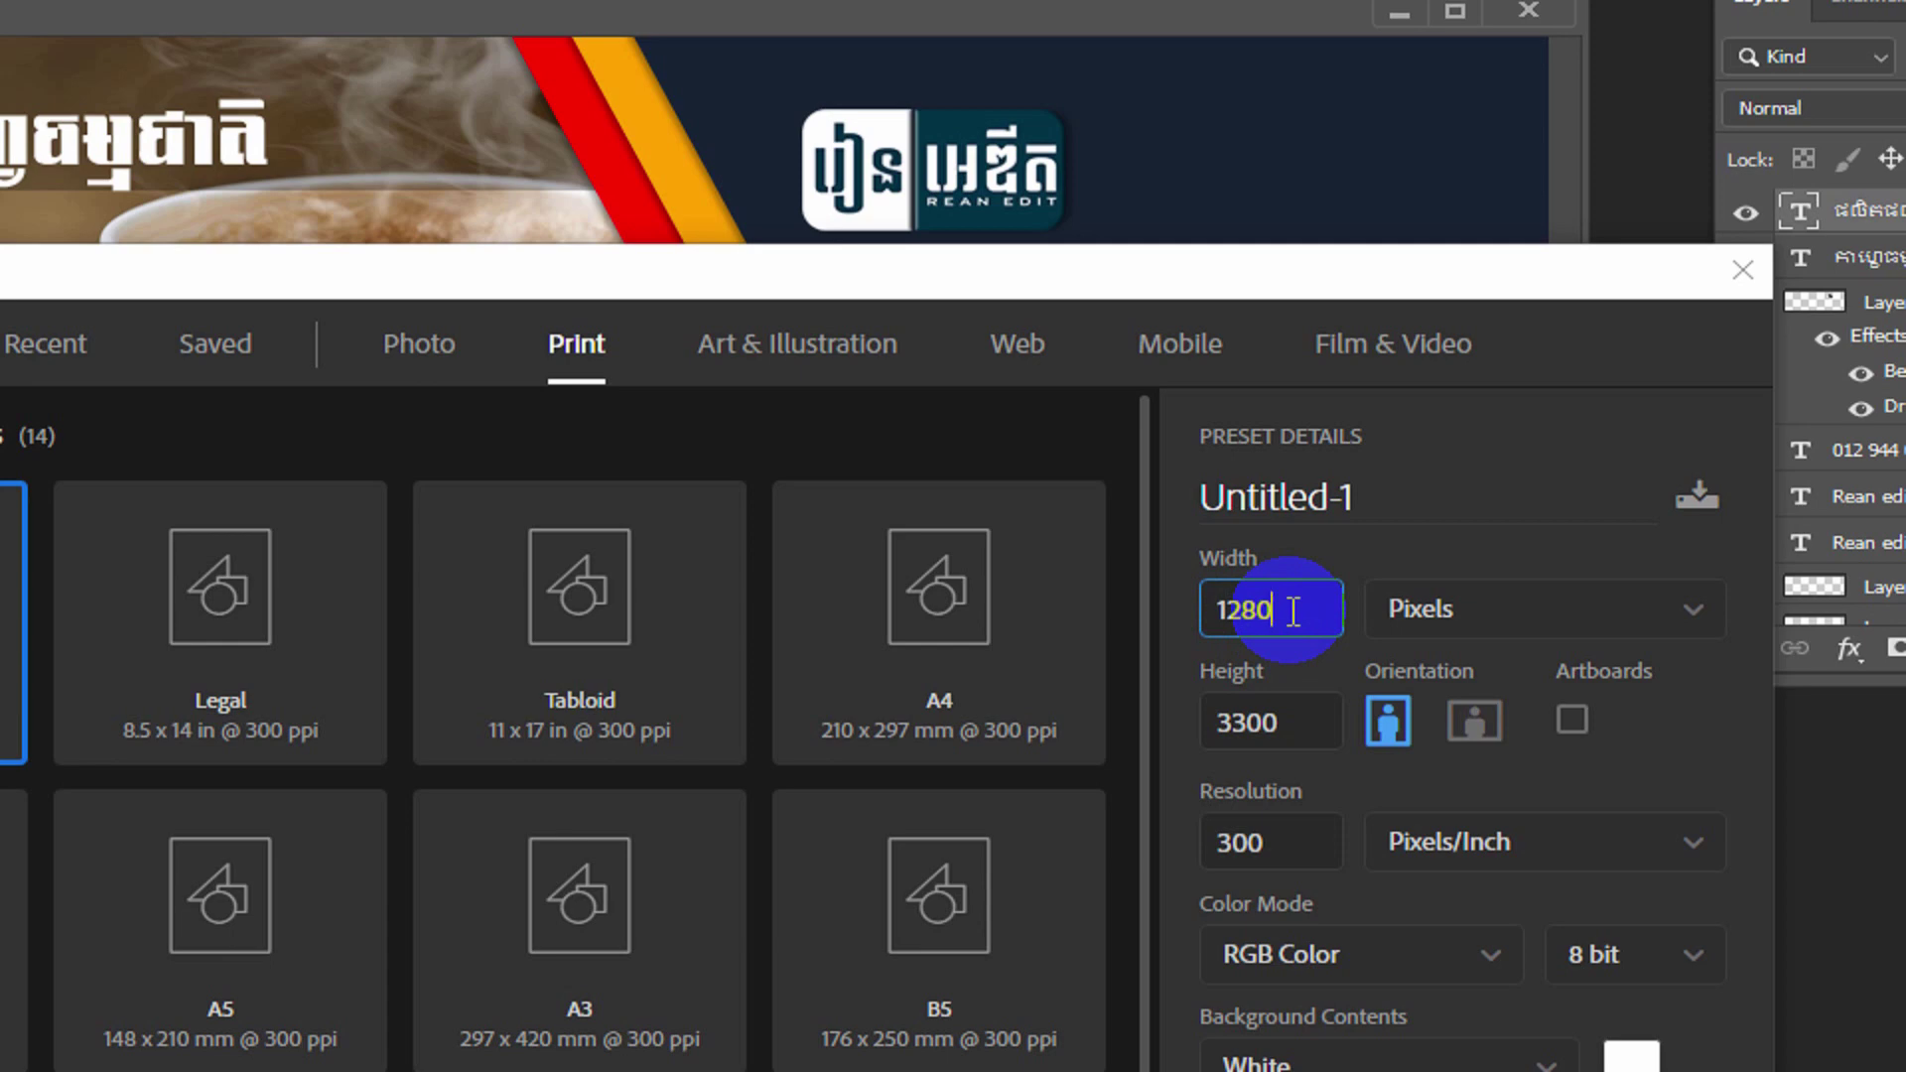
pyautogui.moveTo(1294, 610); pyautogui.dragTo(1191, 608)
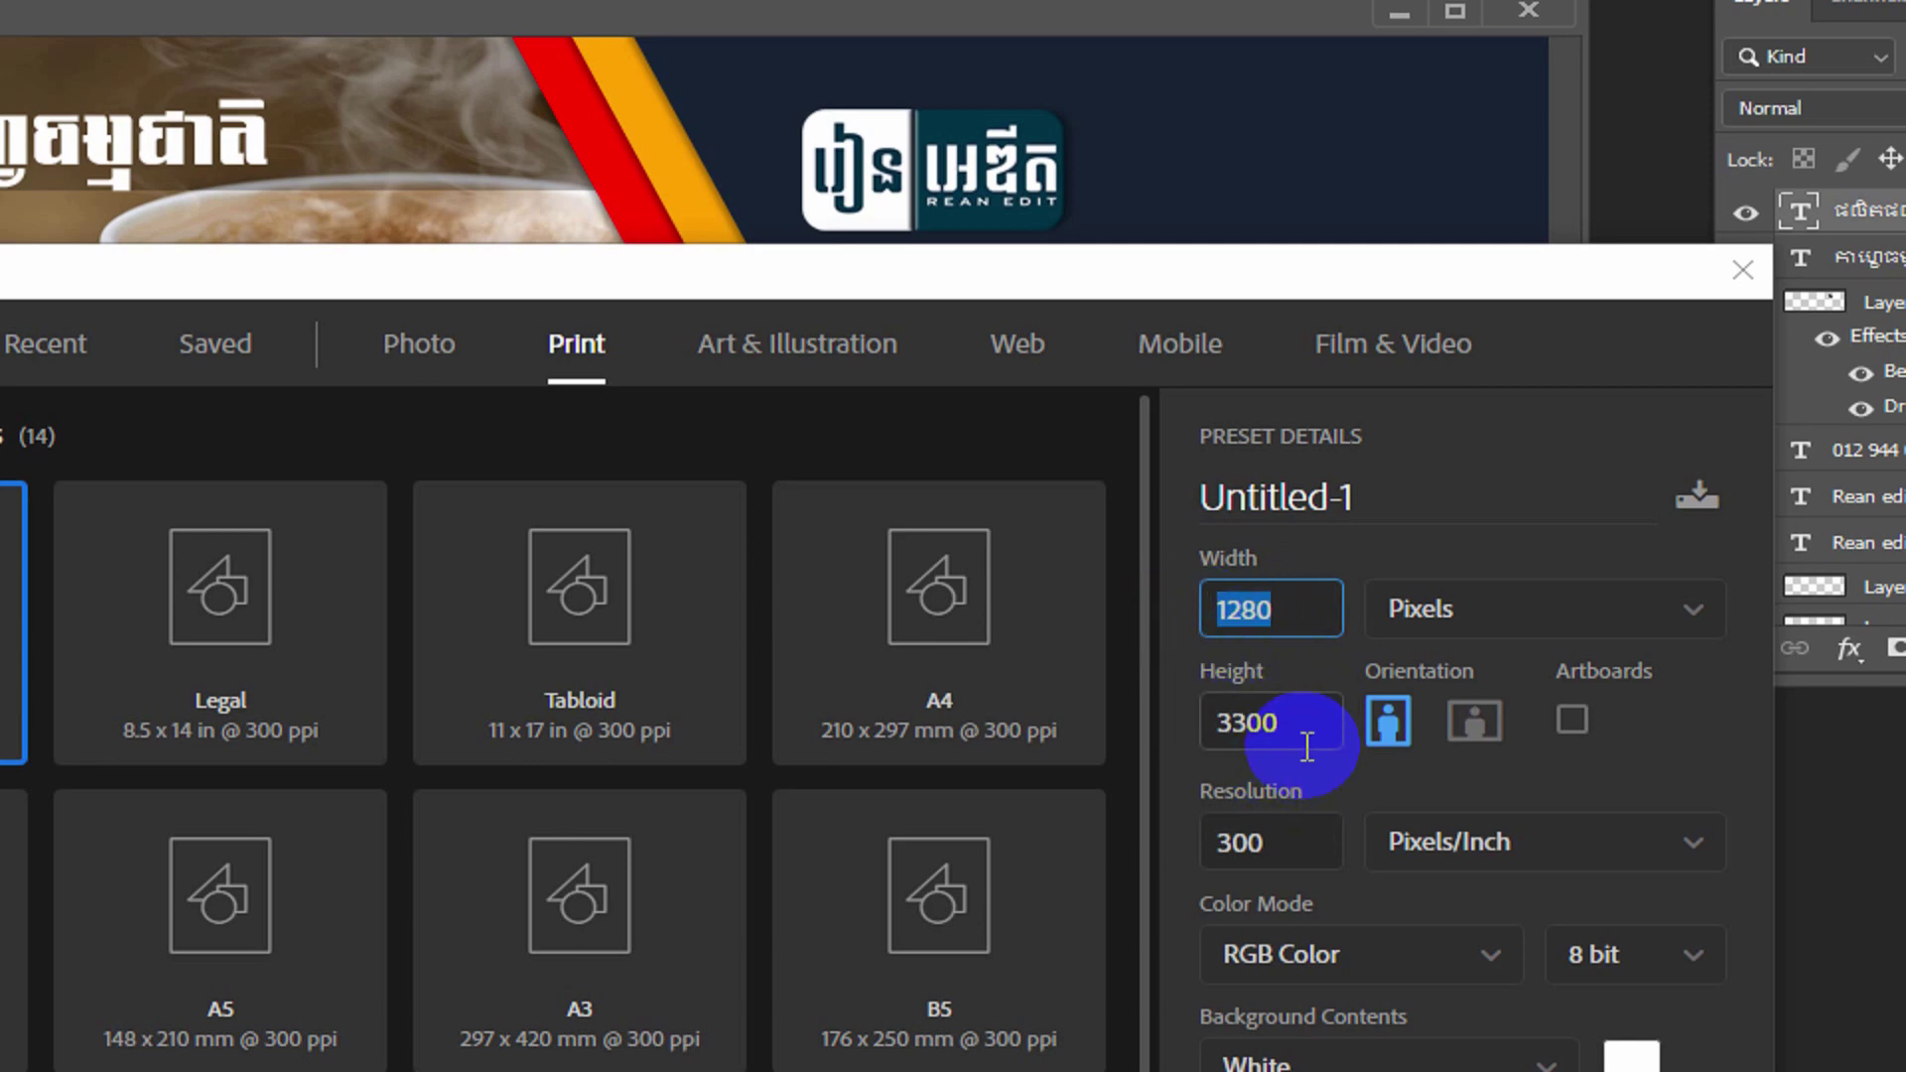
pyautogui.click(1291, 601)
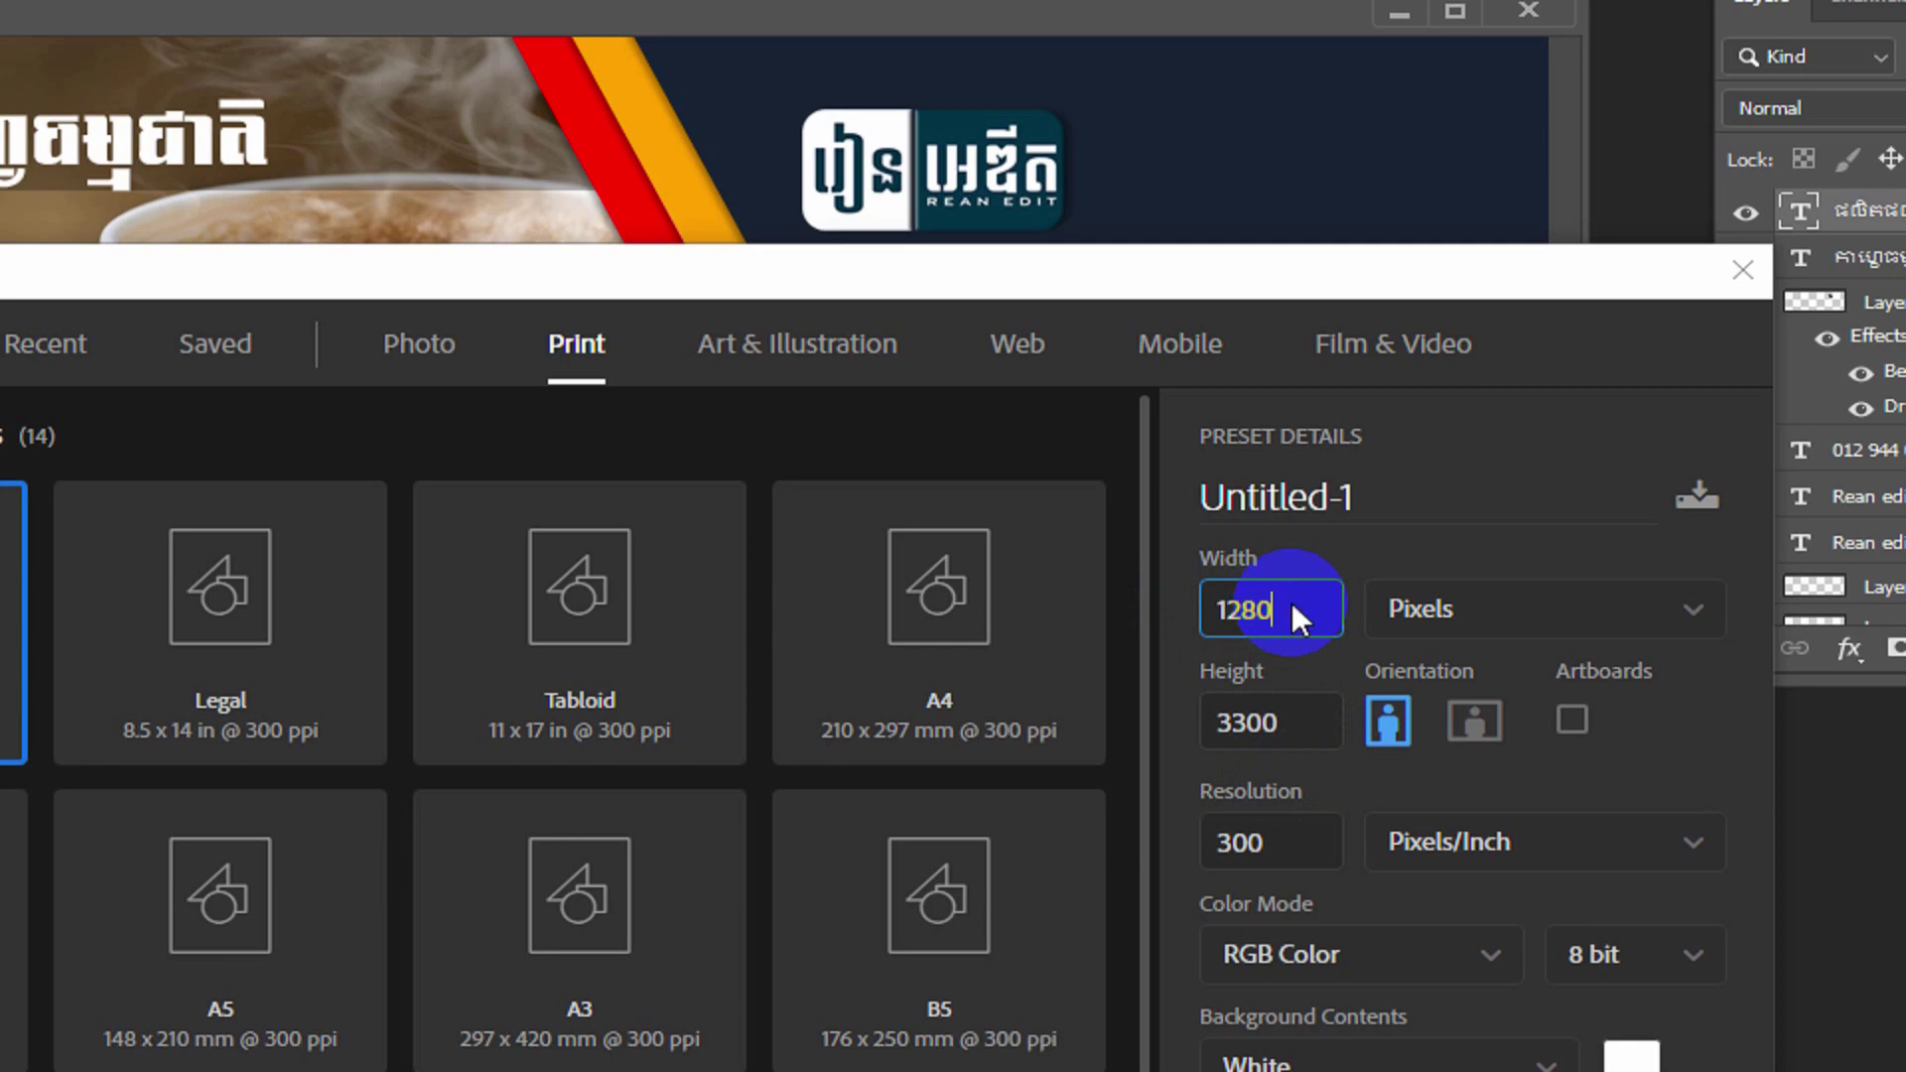
pyautogui.moveTo(1301, 722); pyautogui.dragTo(1163, 721)
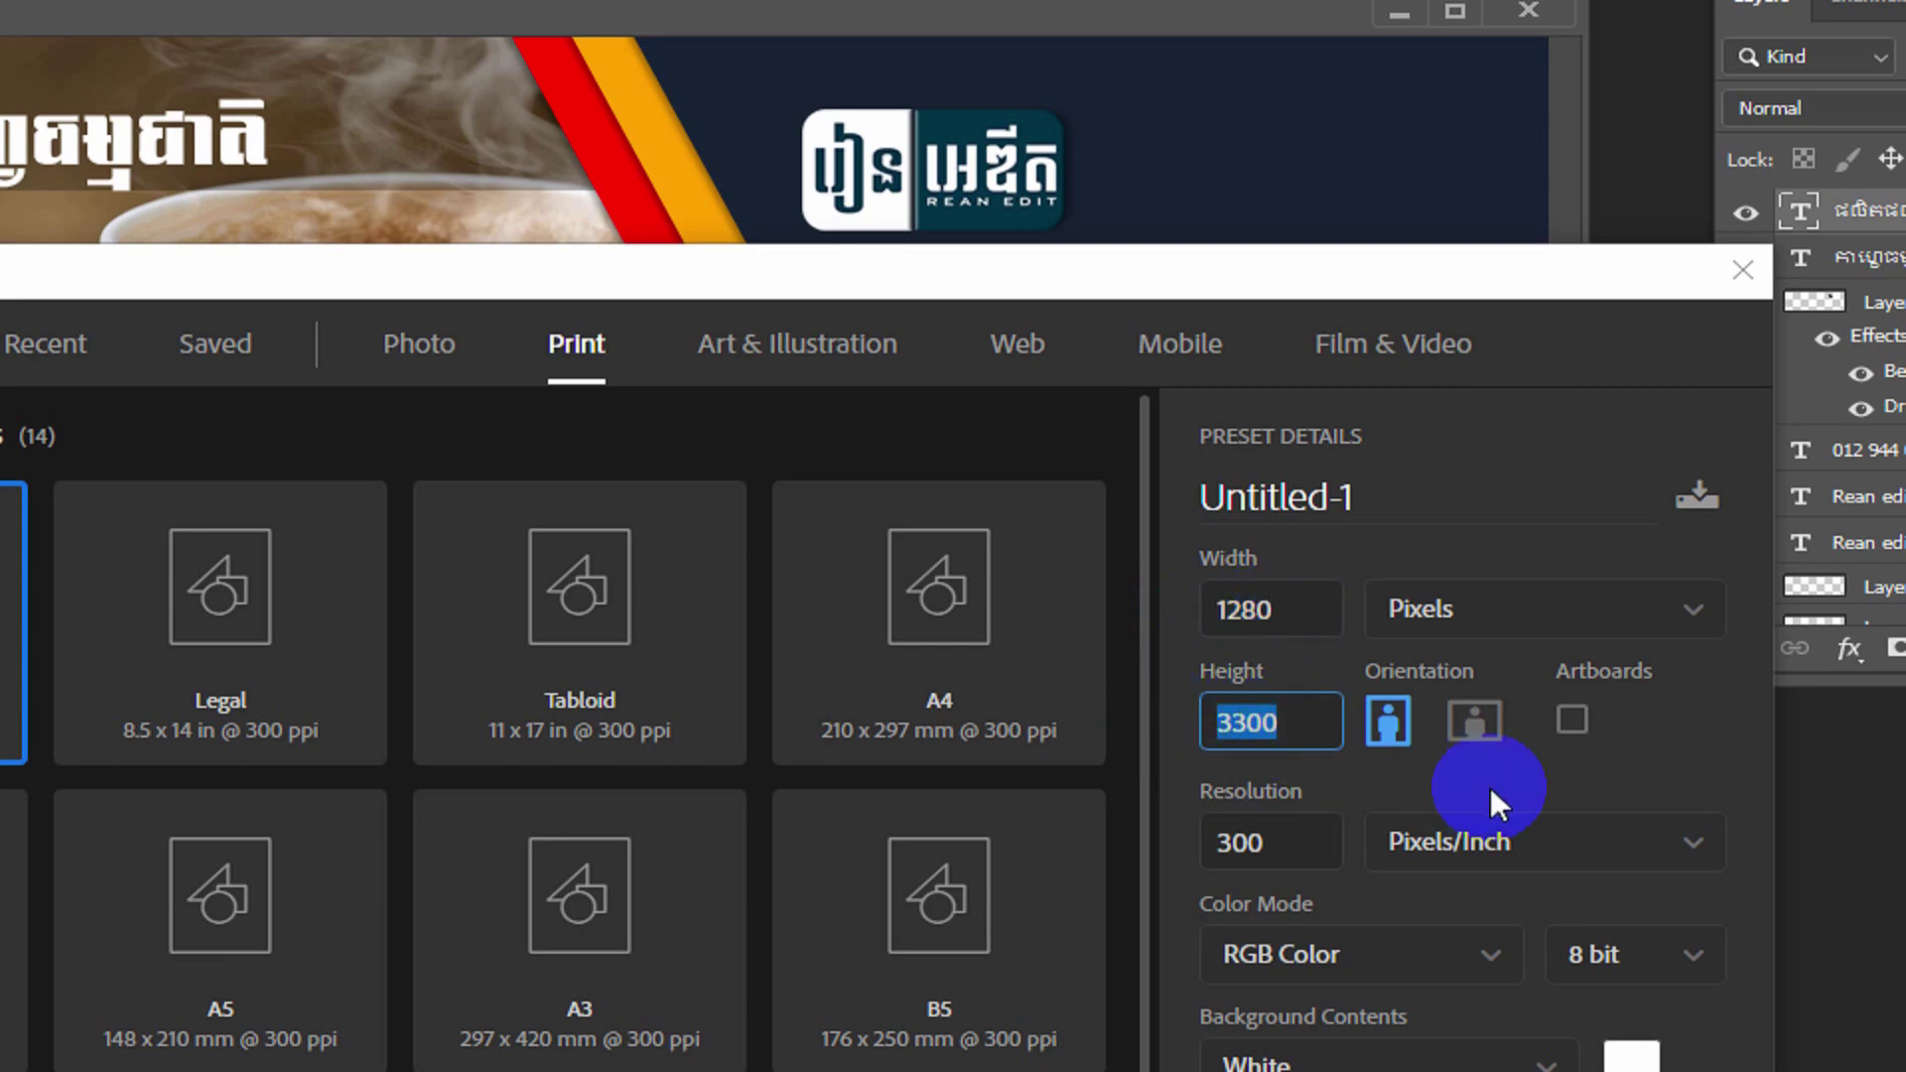
pyautogui.write('4')
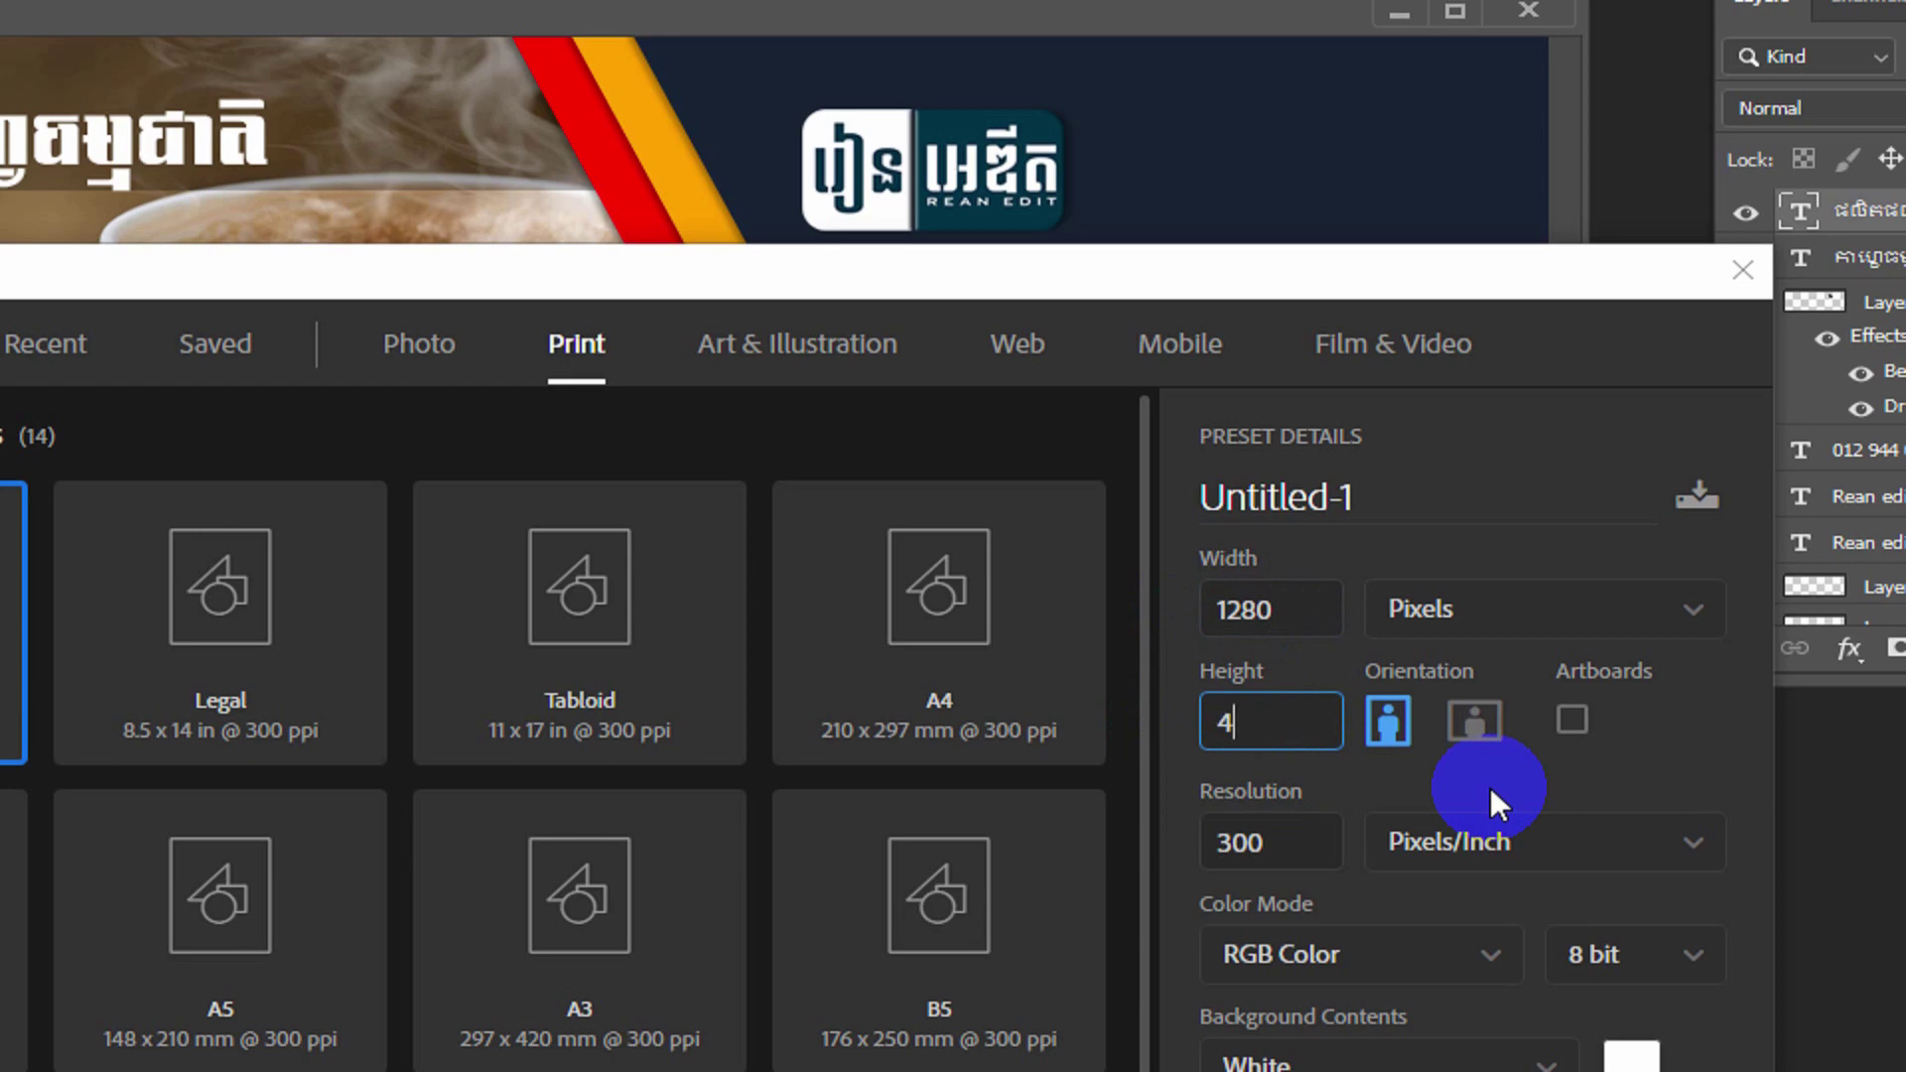
pyautogui.write('5')
pyautogui.write('6')
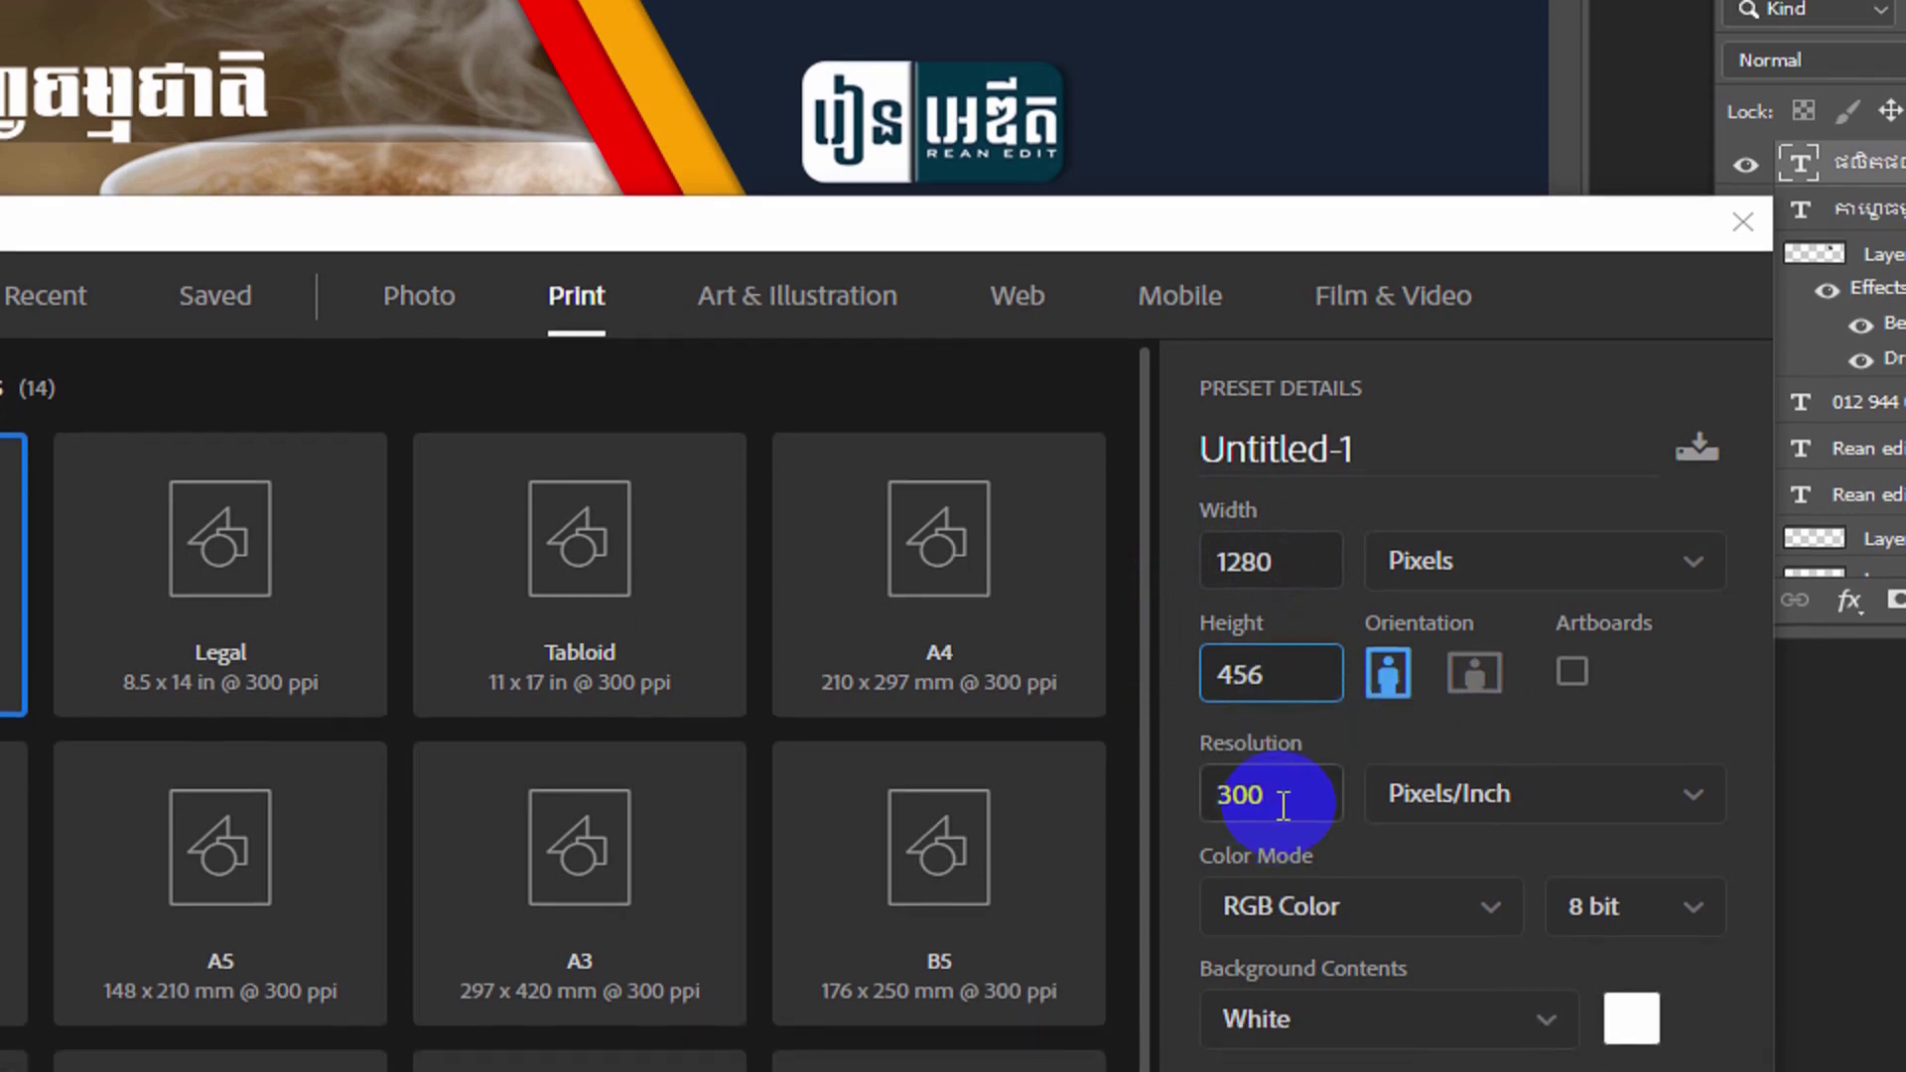
pyautogui.click(1312, 844)
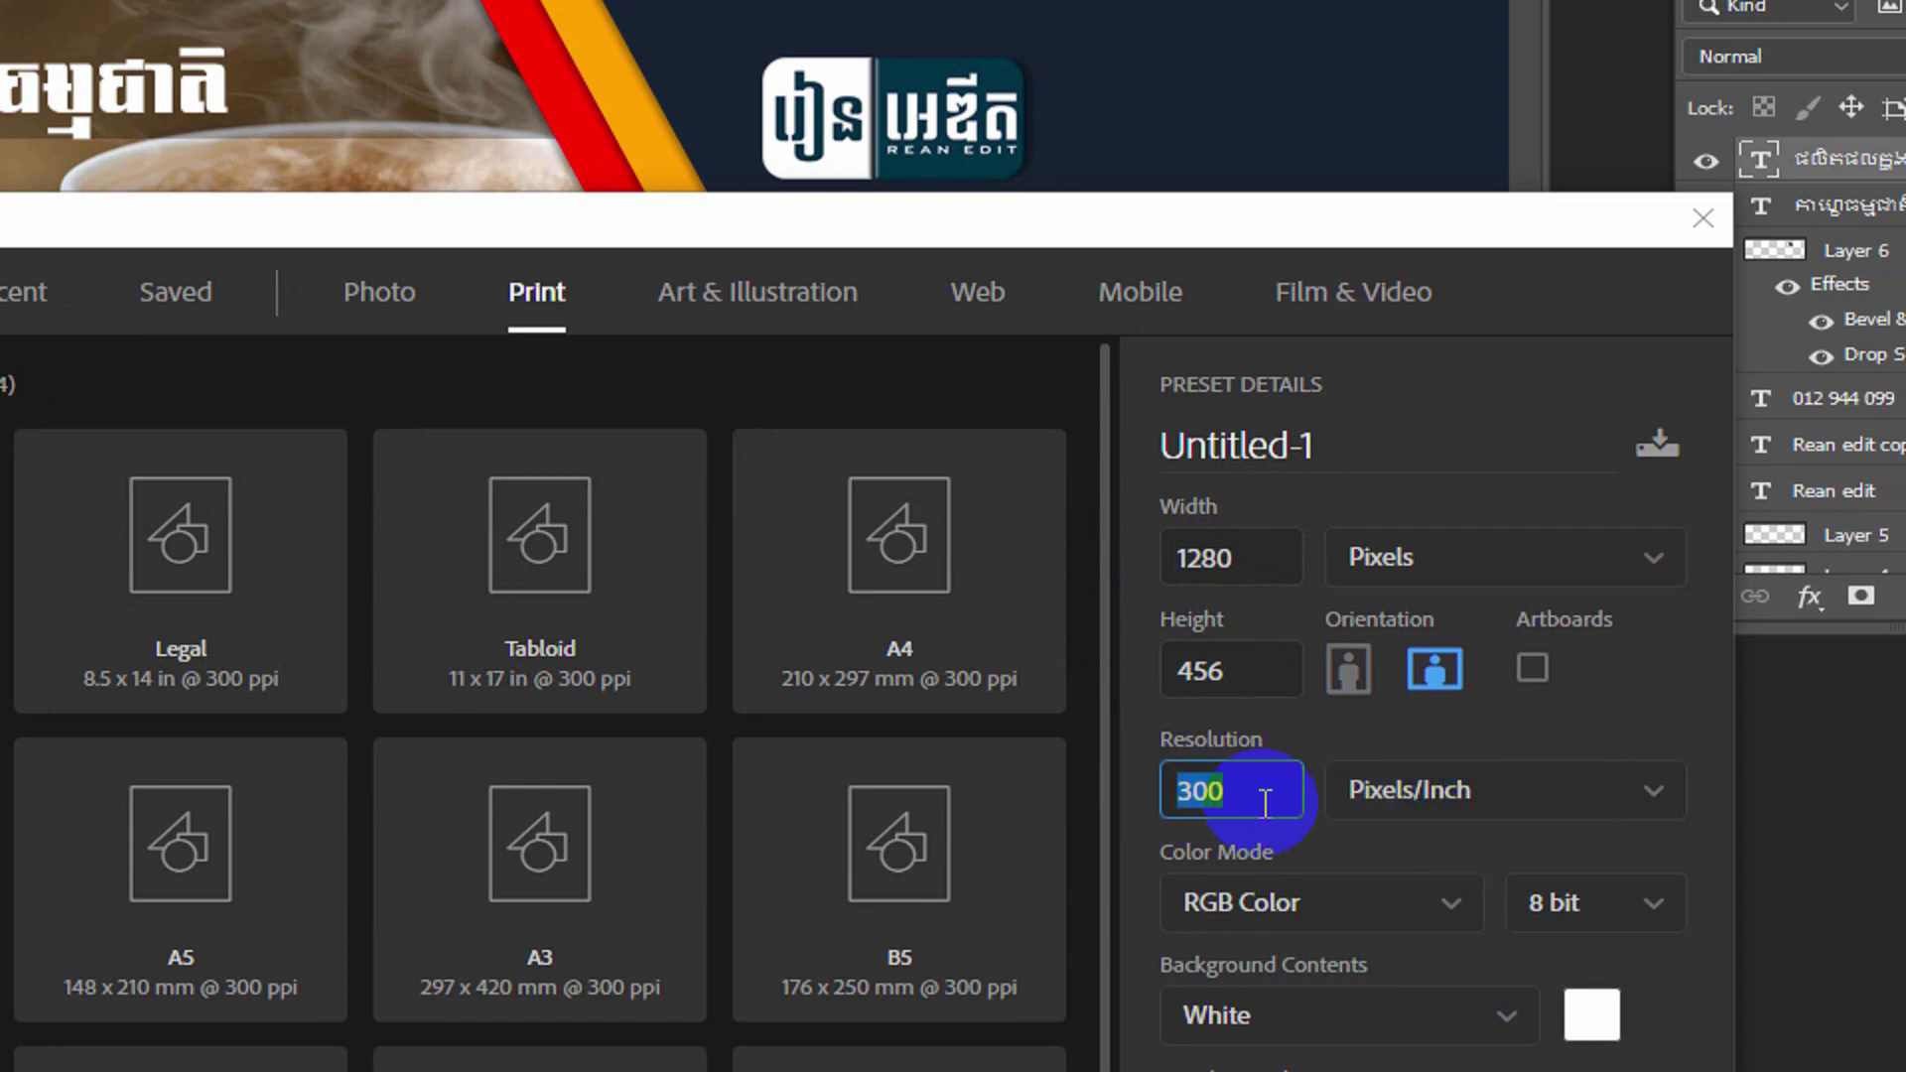
# - Set resolution to 100 ppi, keep RGB Color and White background, and create the document
pyautogui.write('10')
pyautogui.write('0')
pyautogui.click(1278, 676)
pyautogui.doubleClick(1281, 676)
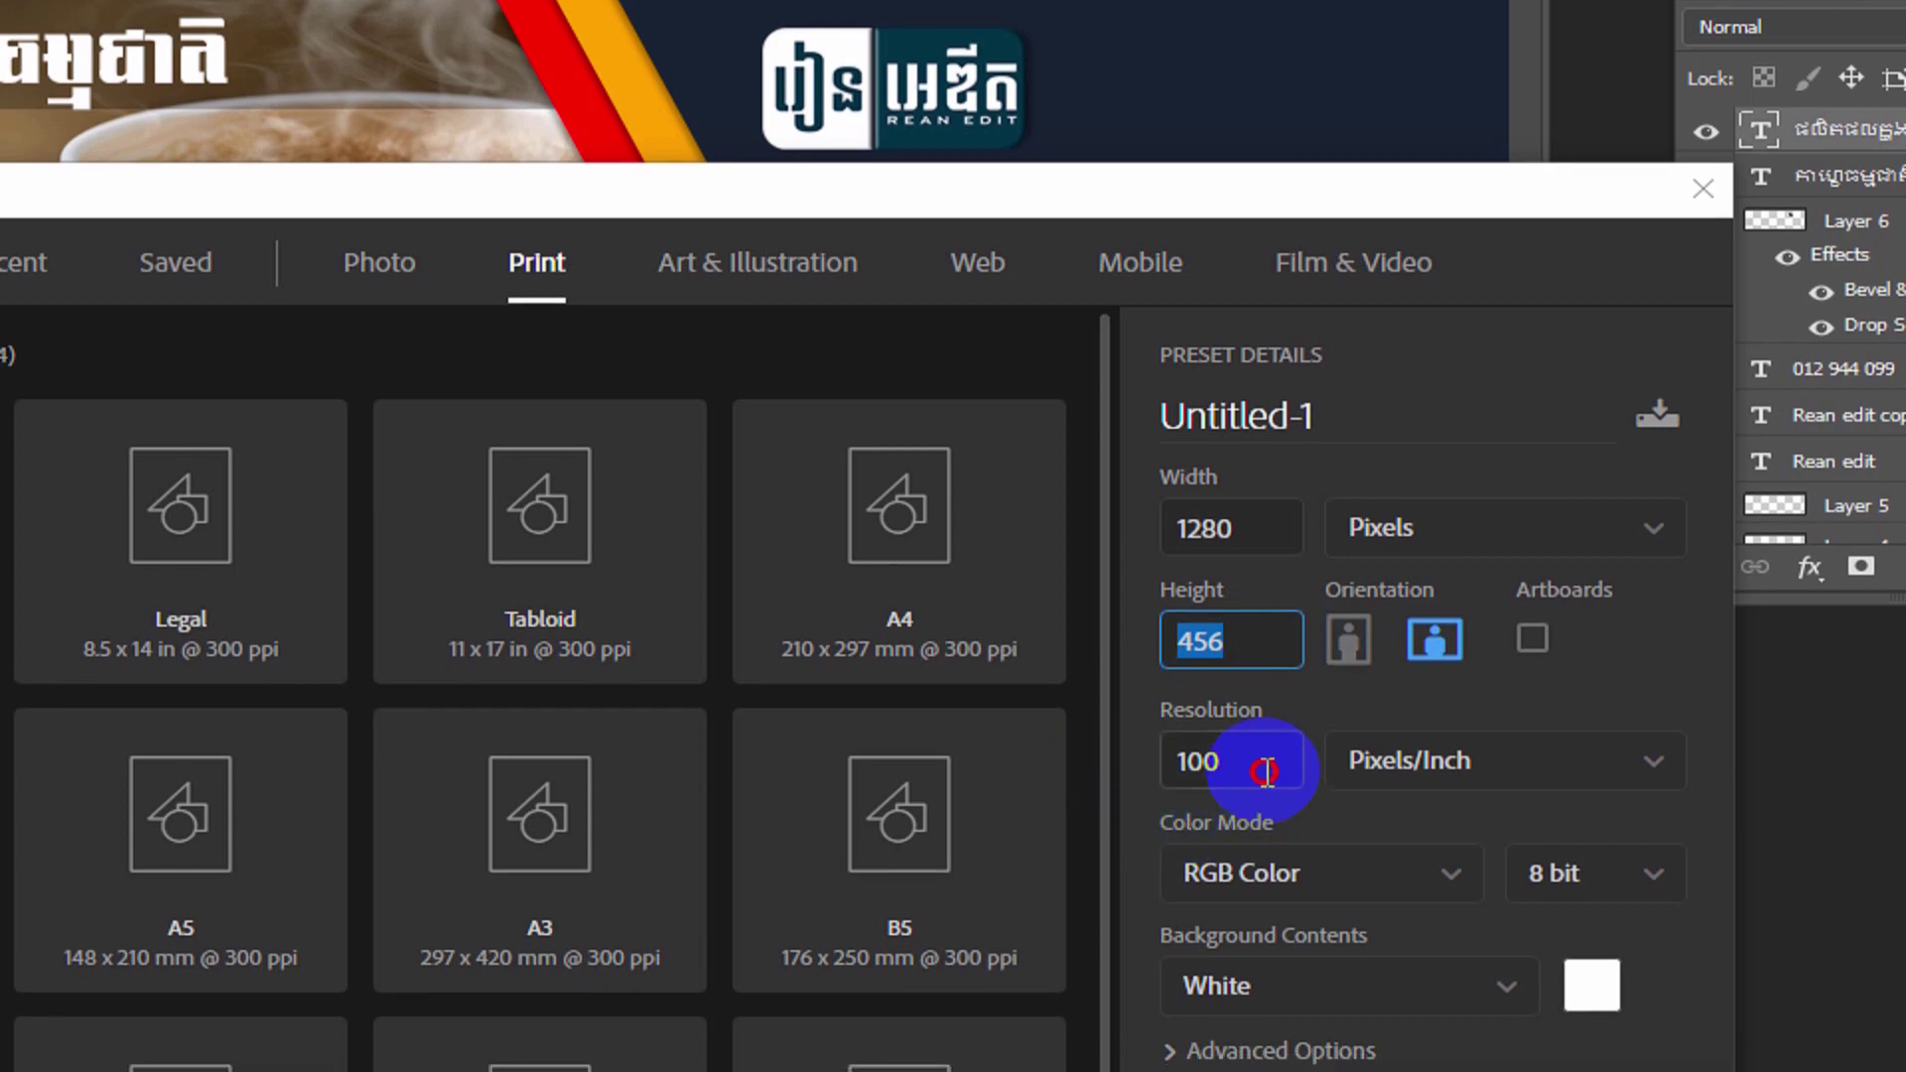
pyautogui.doubleClick(1268, 800)
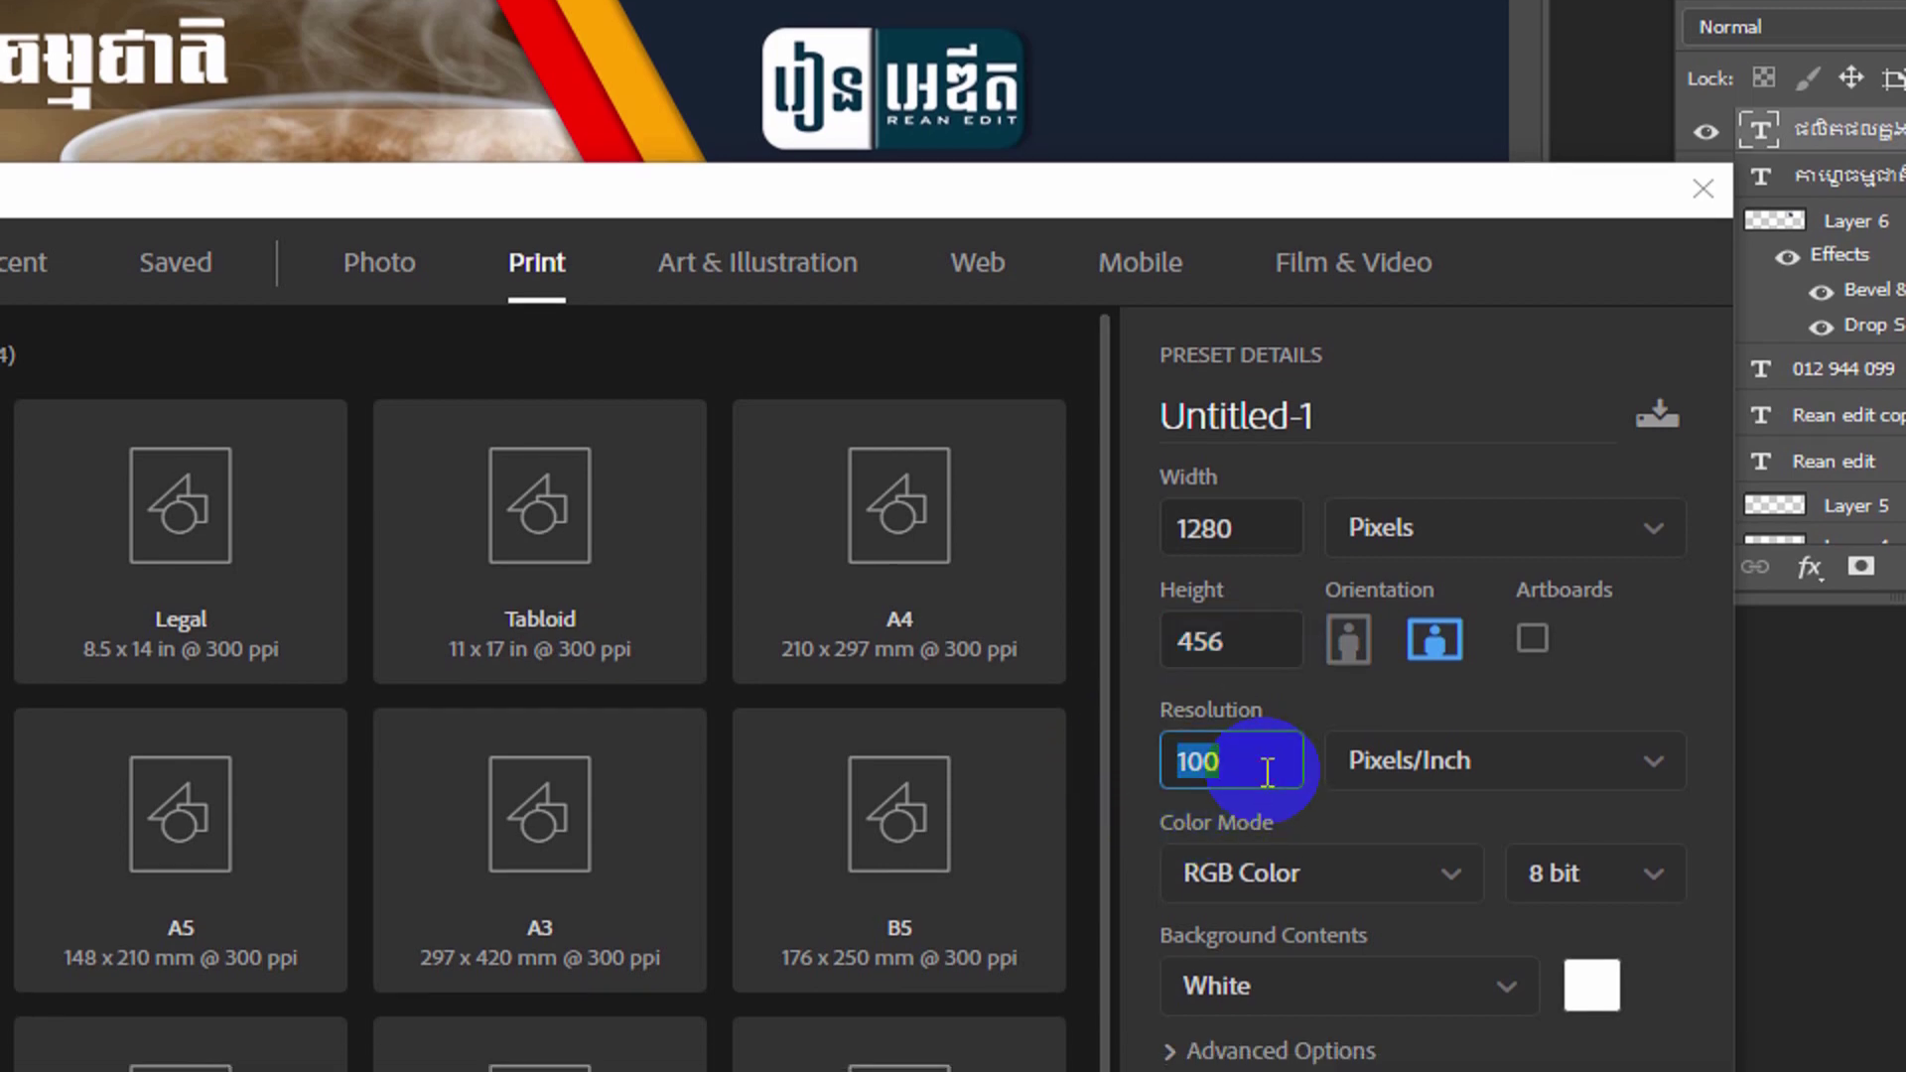
pyautogui.click(1268, 773)
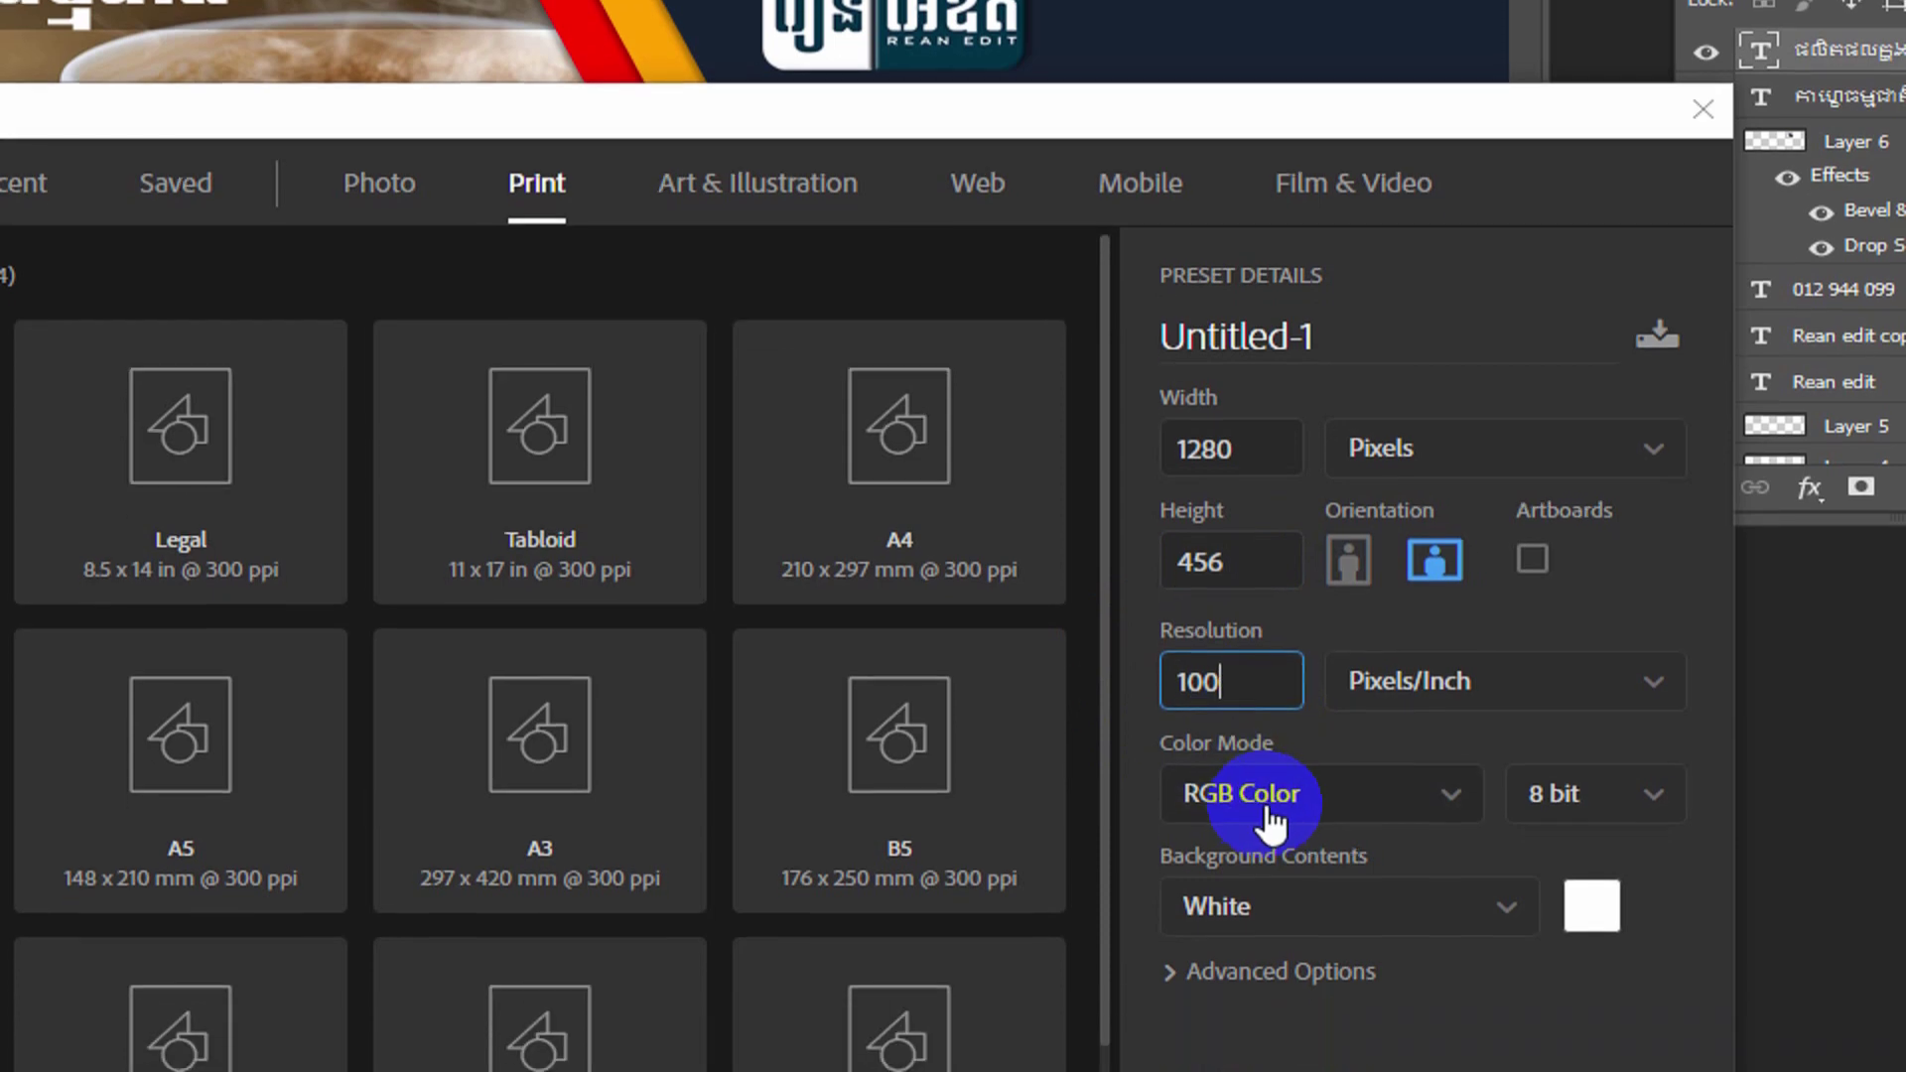
pyautogui.click(1266, 814)
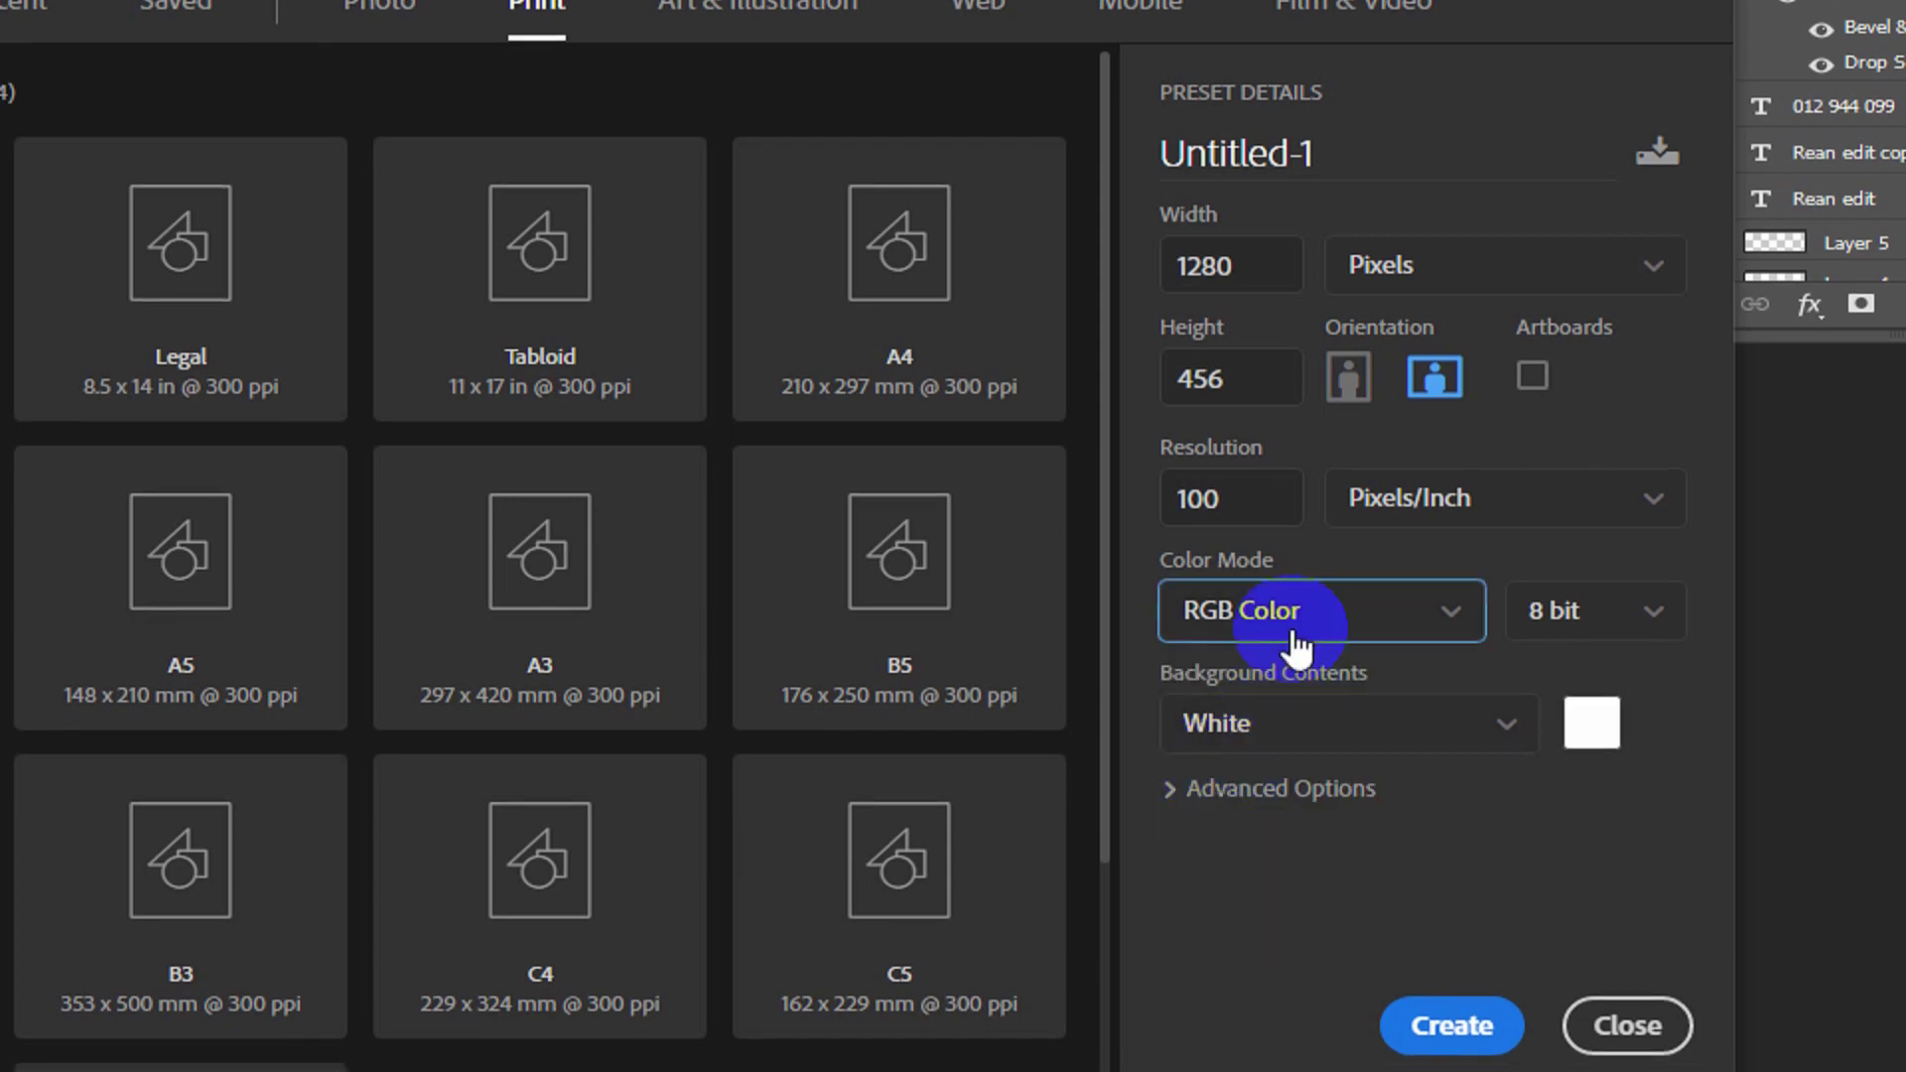
pyautogui.doubleClick(1248, 501)
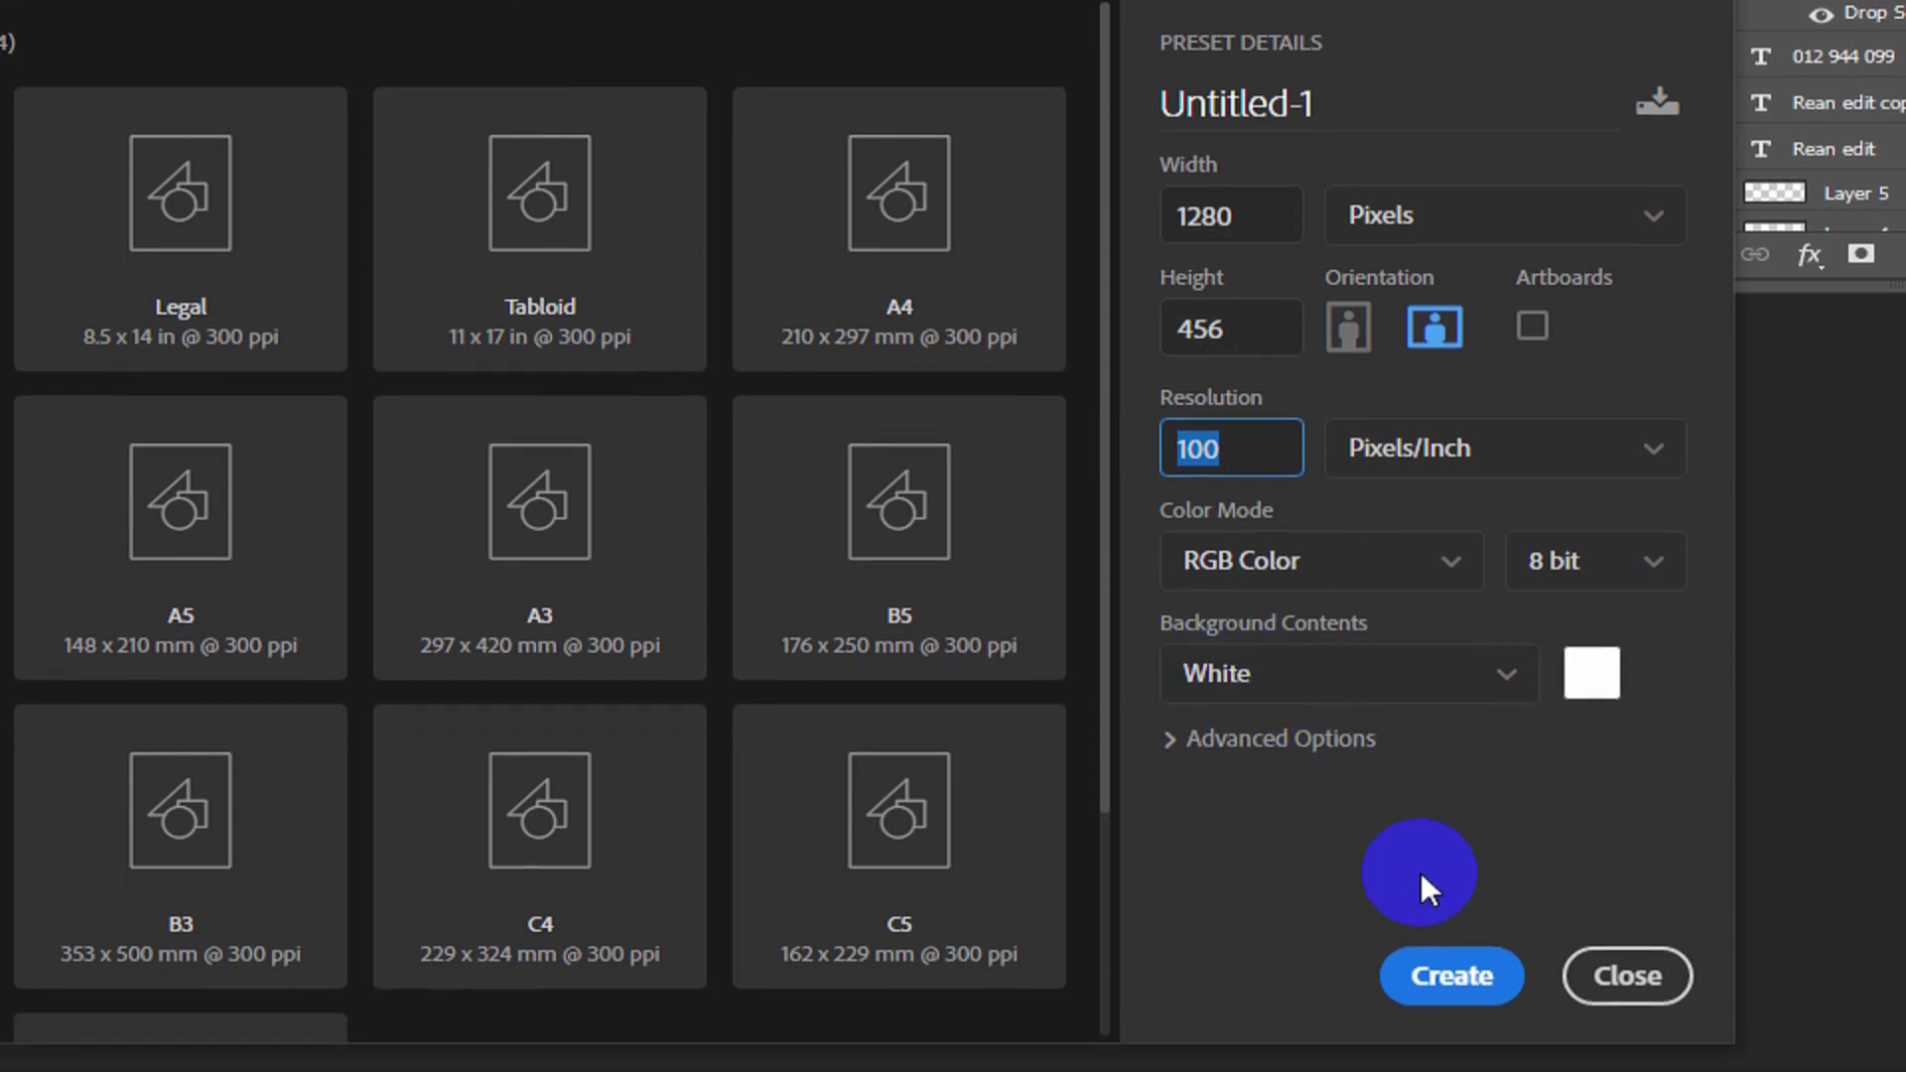
pyautogui.click(1446, 981)
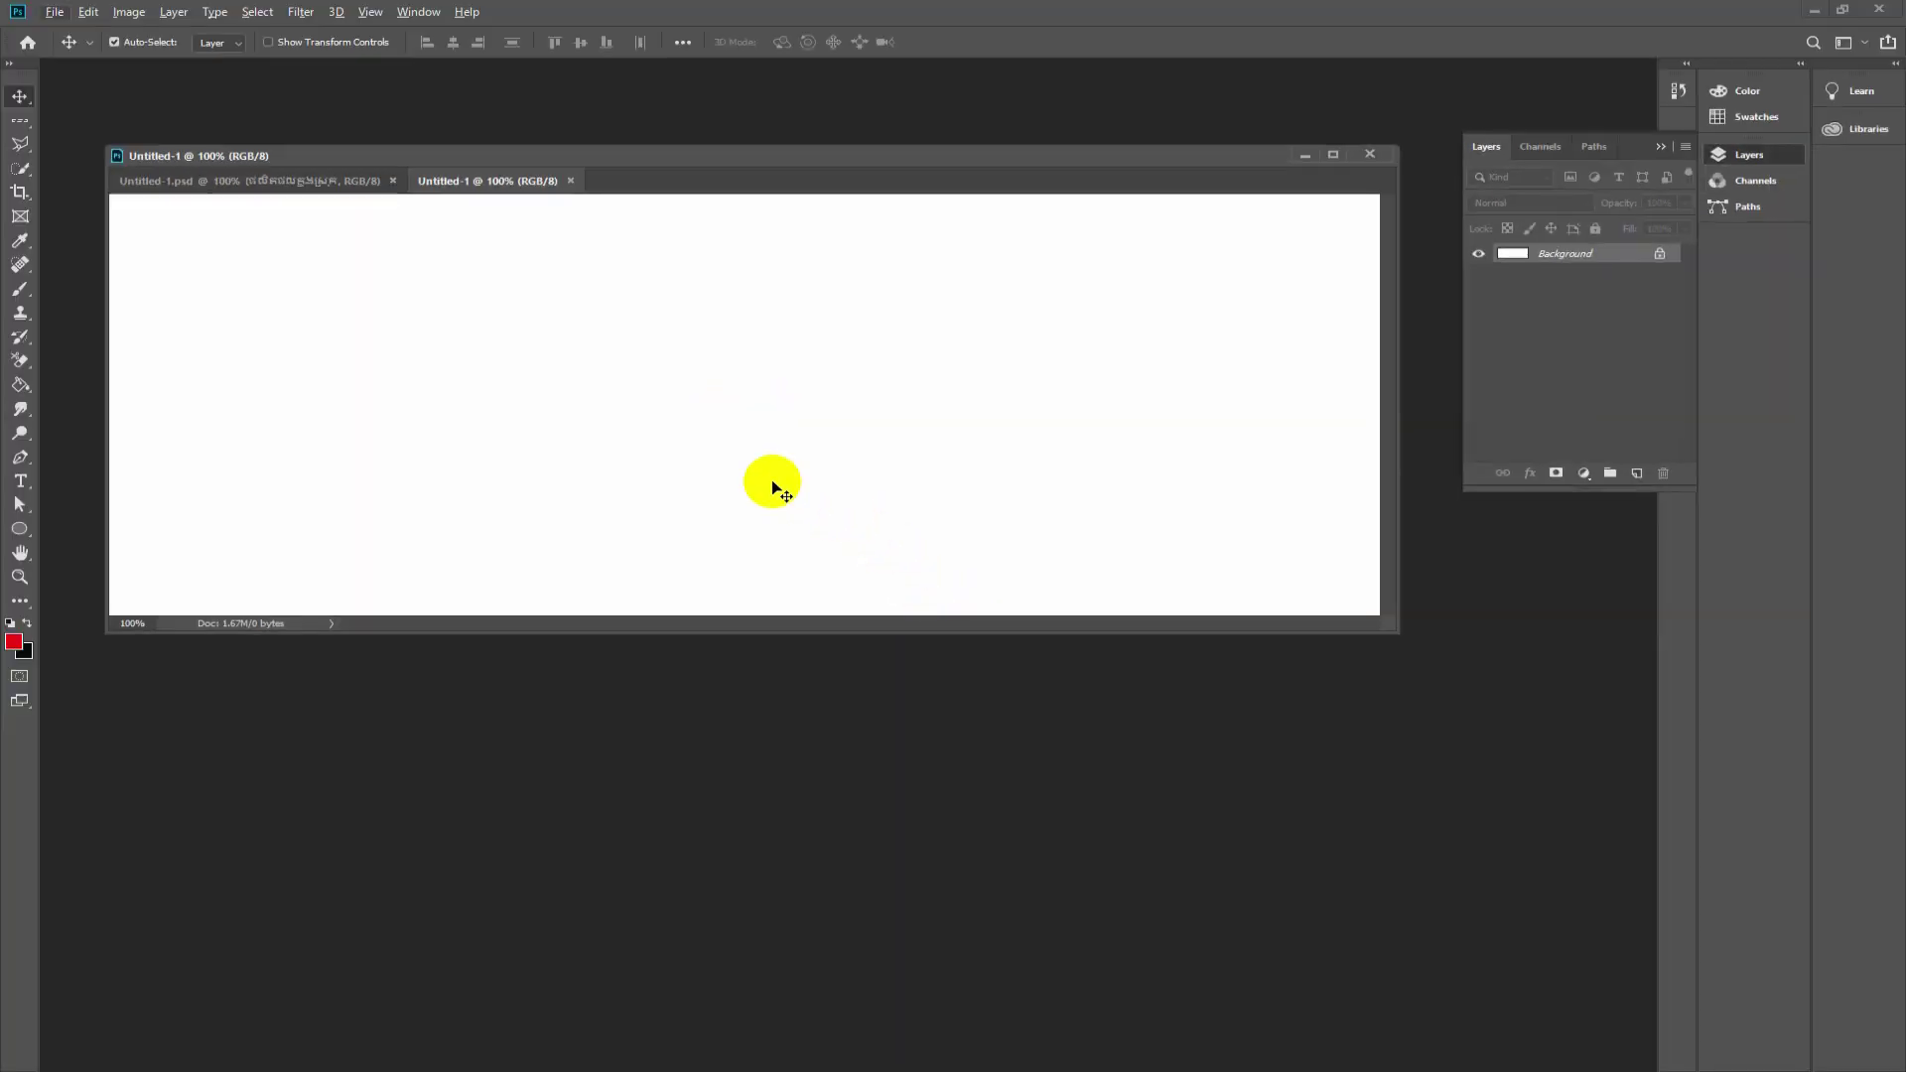
# - Float Untitled-1 in its own window and arrange the banner window above it
pyautogui.moveTo(463, 183)
pyautogui.mouseDown()
pyautogui.moveTo(167, 452)
pyautogui.moveTo(444, 496)
pyautogui.mouseUp()
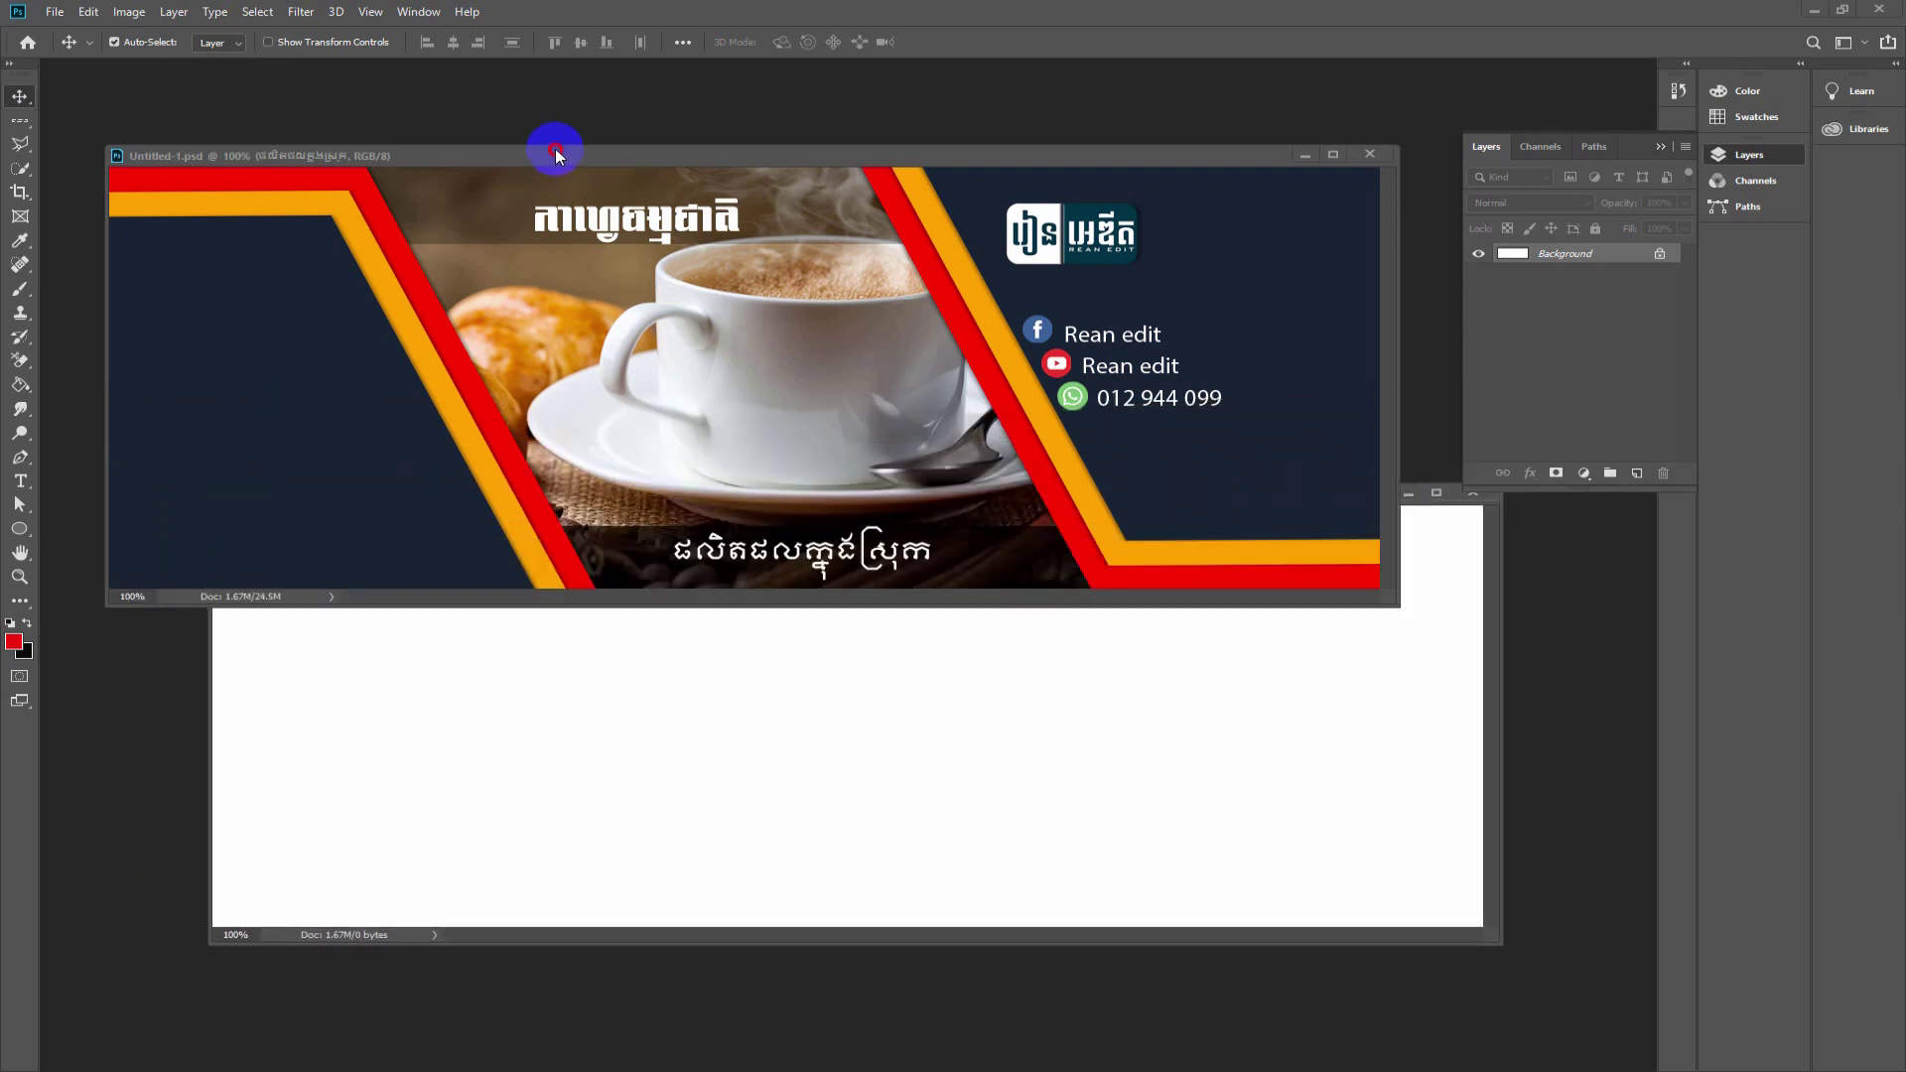
pyautogui.moveTo(556, 147); pyautogui.dragTo(524, 81)
pyautogui.click(655, 647)
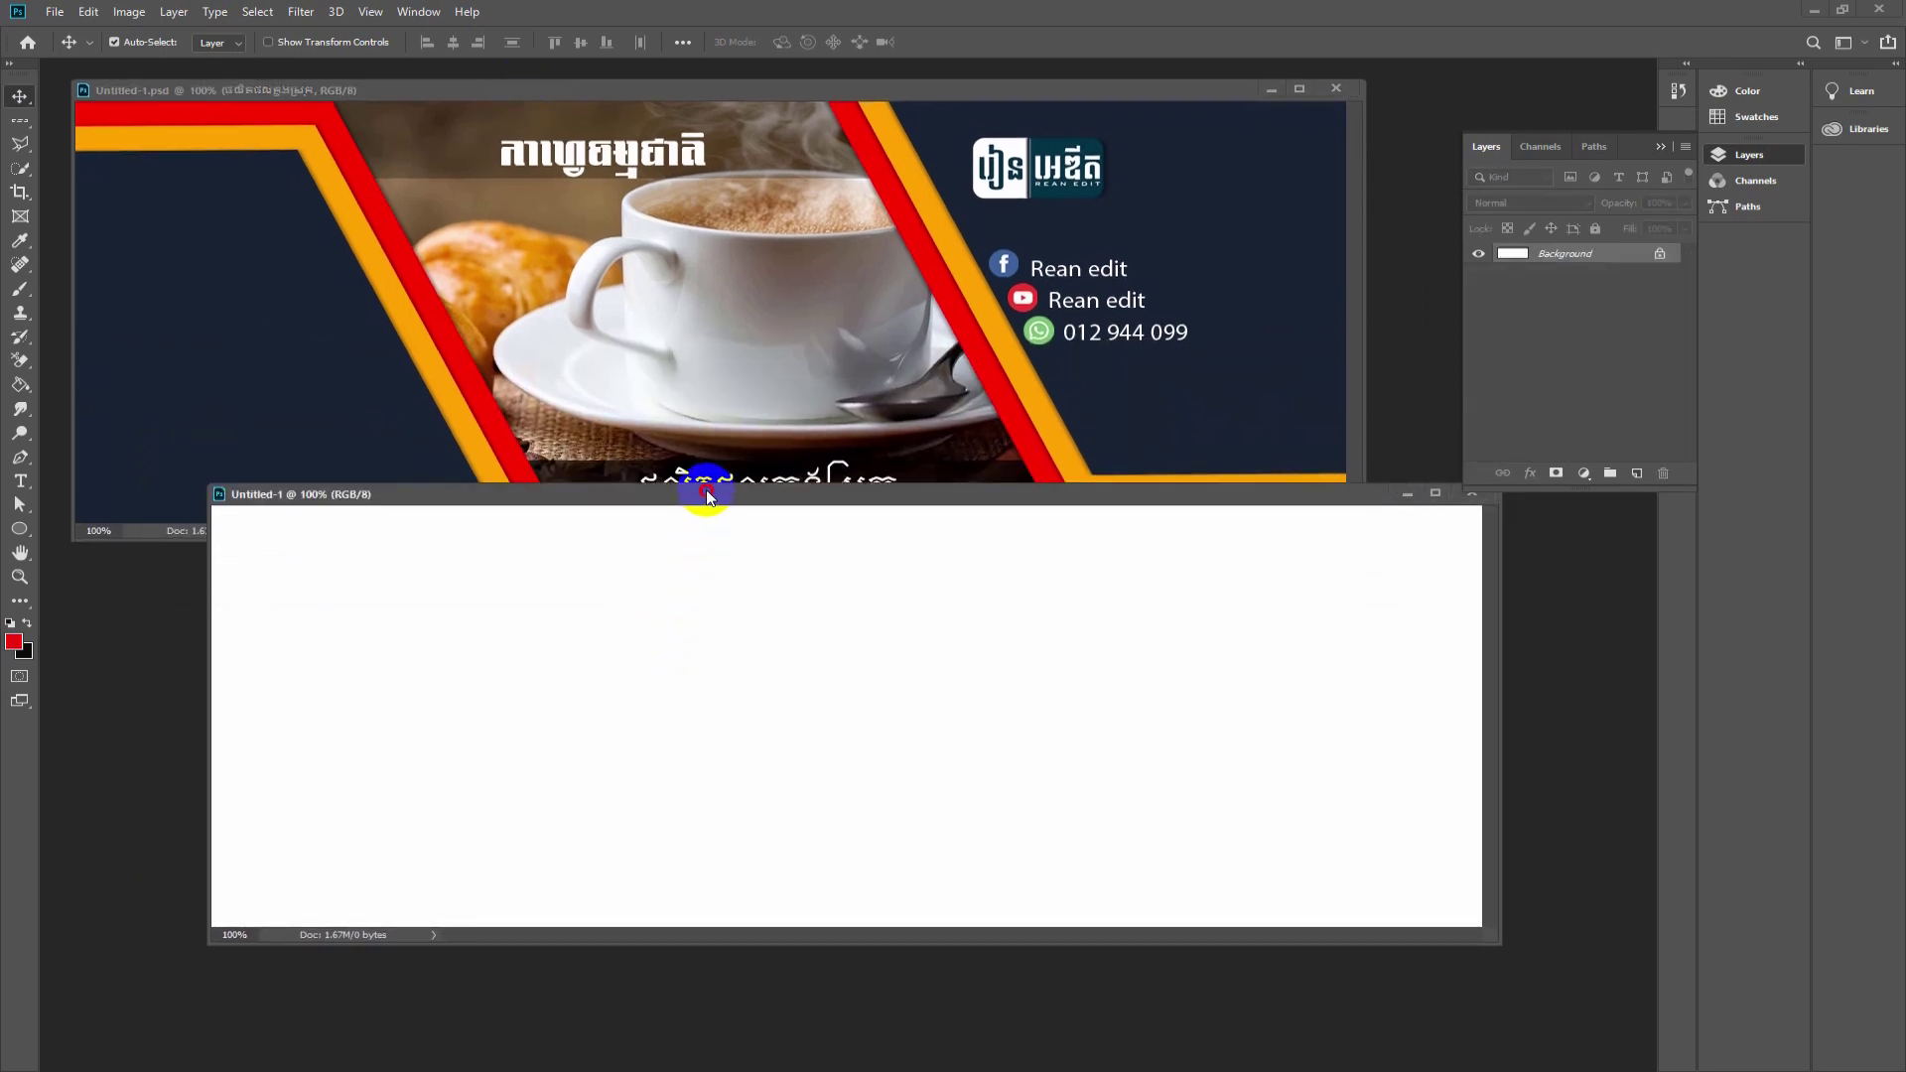
pyautogui.moveTo(706, 490); pyautogui.dragTo(655, 459)
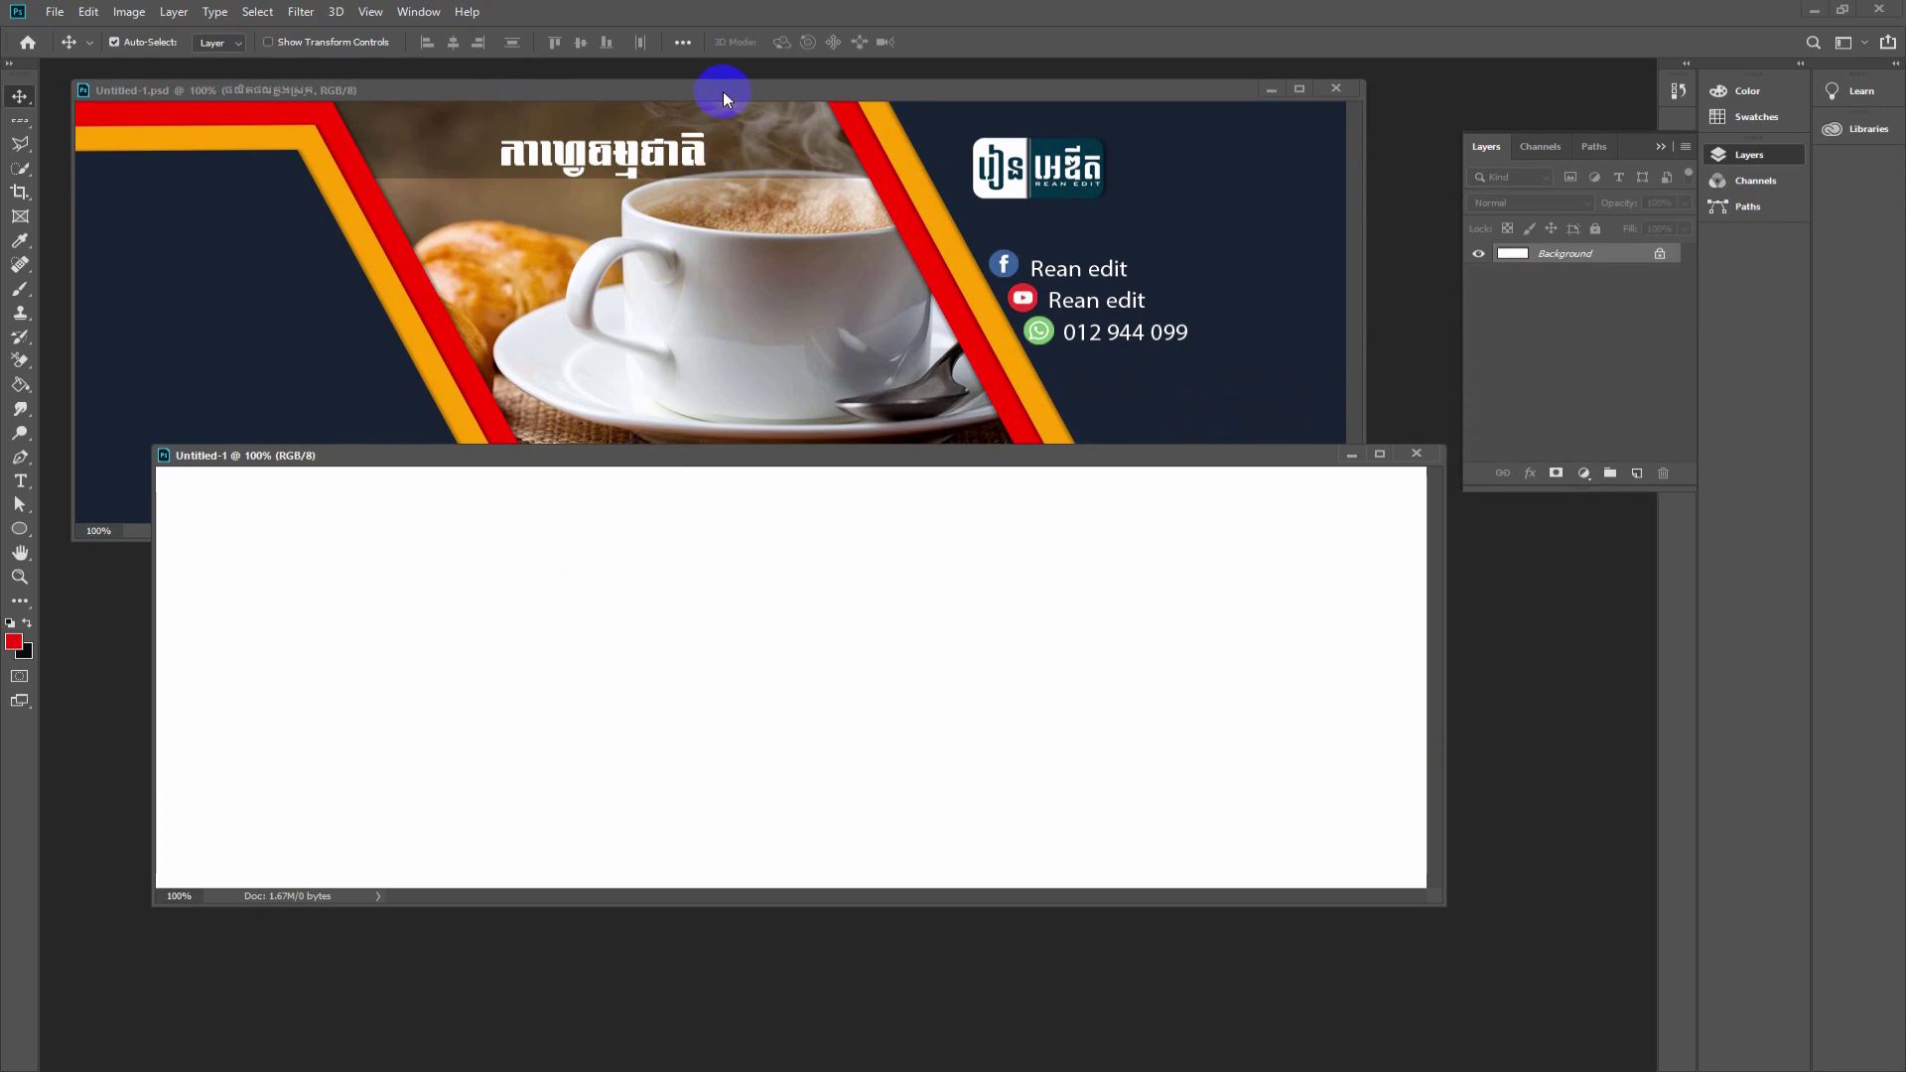
pyautogui.moveTo(723, 91); pyautogui.dragTo(760, 100)
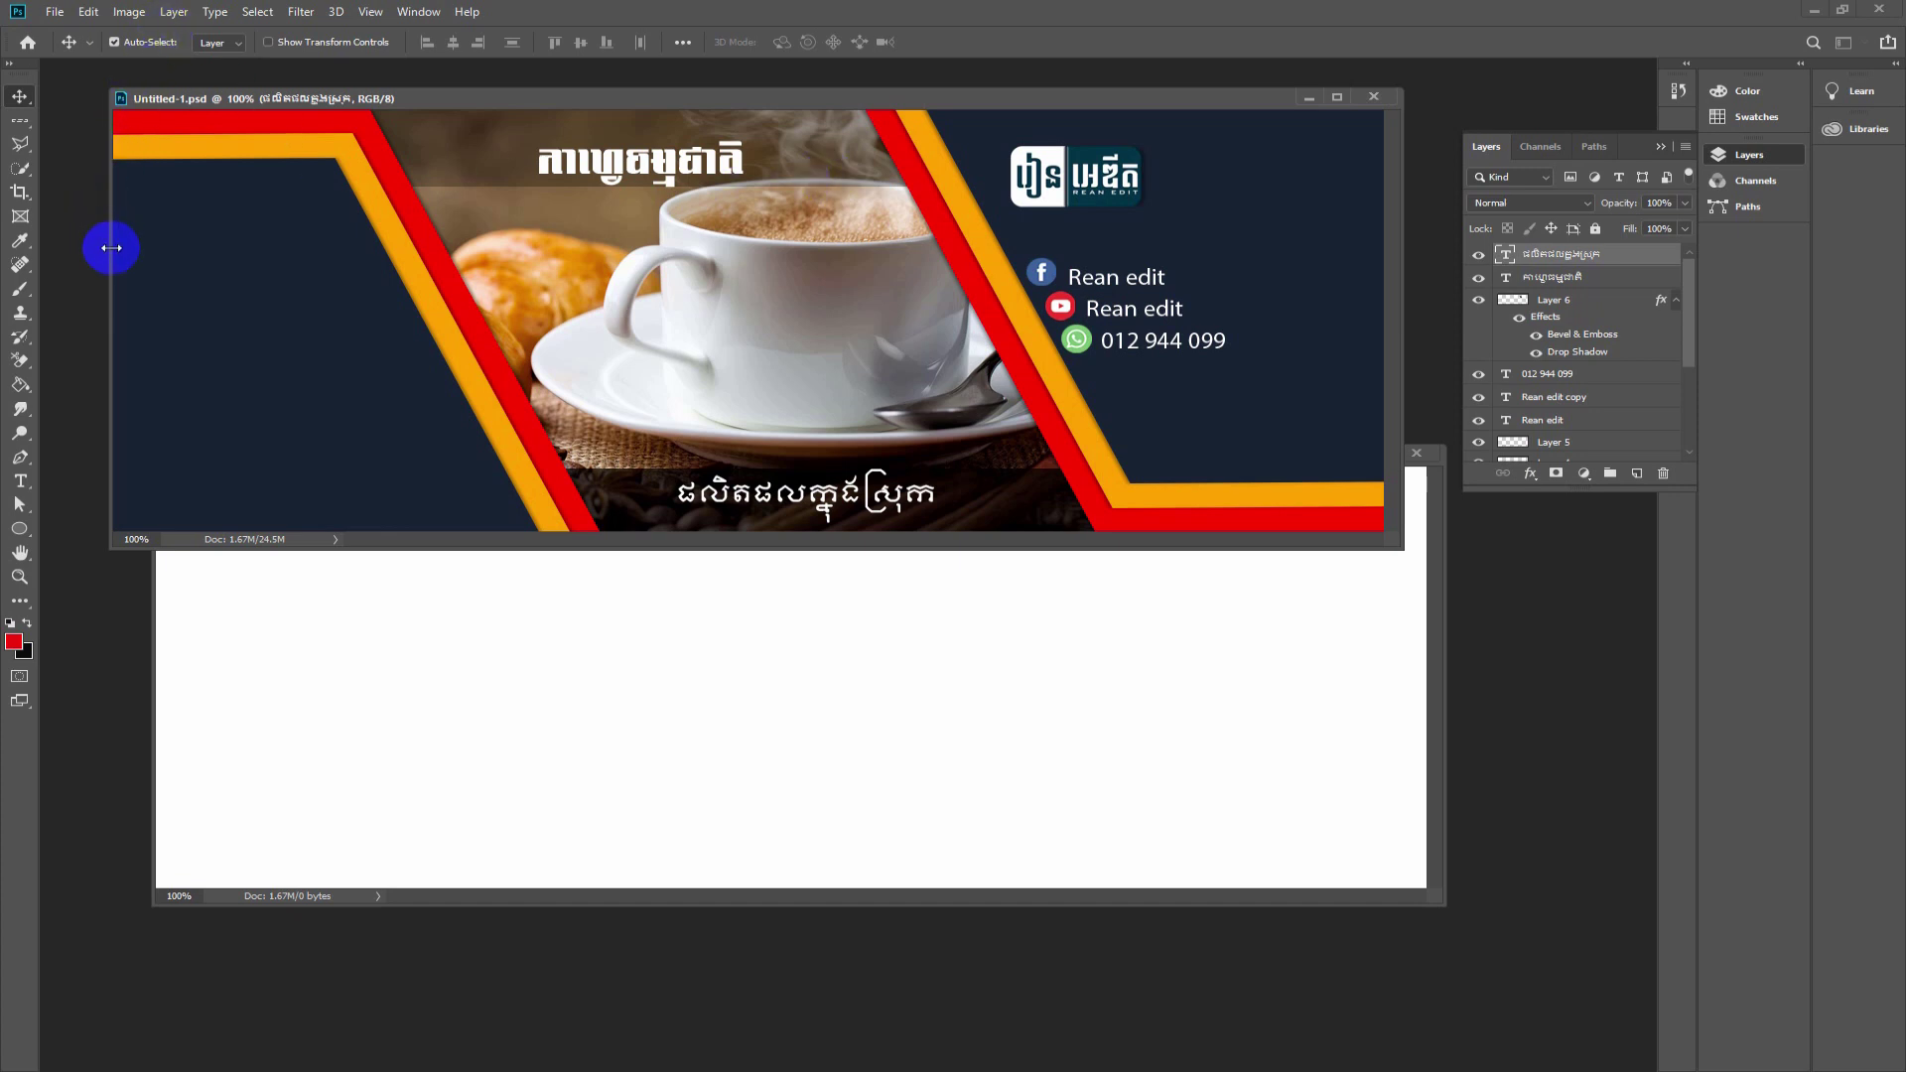
pyautogui.moveTo(111, 248); pyautogui.dragTo(95, 247)
pyautogui.moveTo(363, 99)
pyautogui.mouseDown()
pyautogui.moveTo(326, 128)
pyautogui.moveTo(373, 202)
pyautogui.mouseUp()
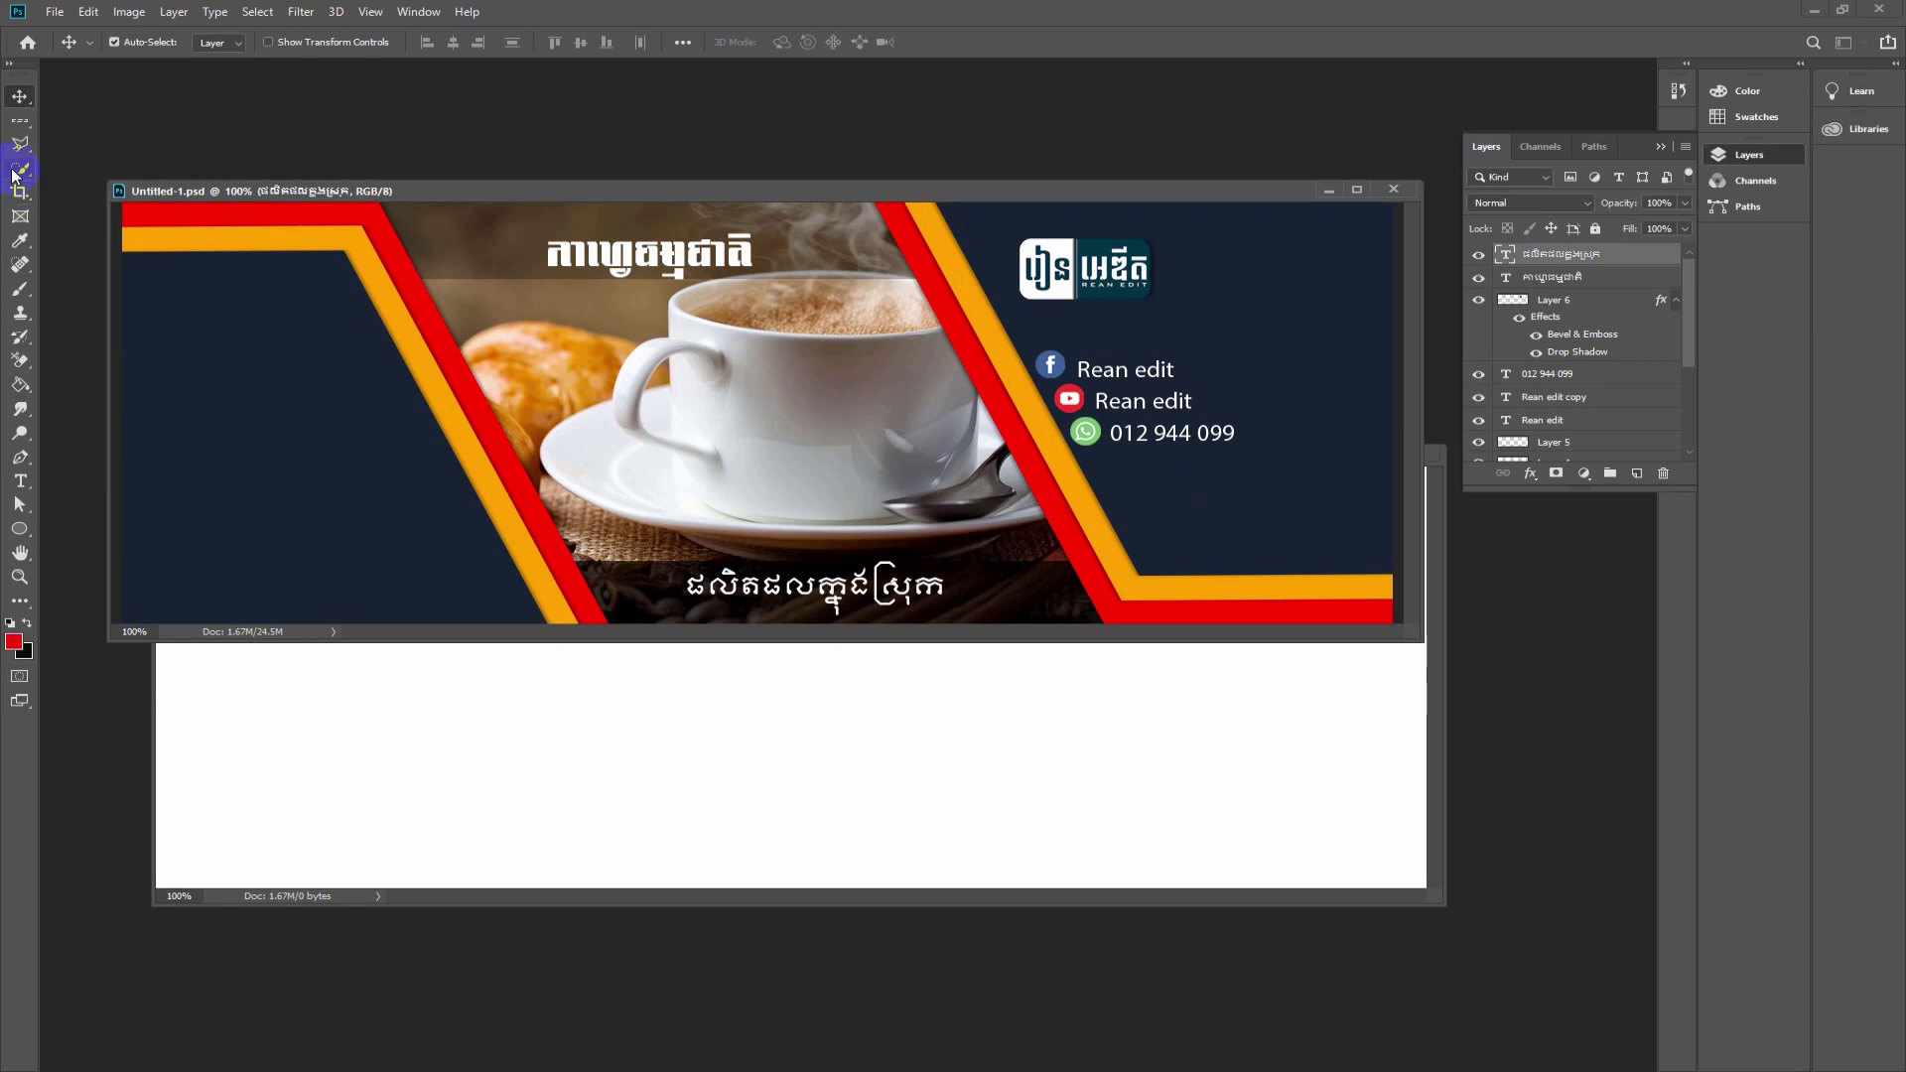
# - Draw a white 981 × 415 px Rectangle shape layer over most of the banner
pyautogui.moveTo(20, 120); pyautogui.dragTo(71, 127)
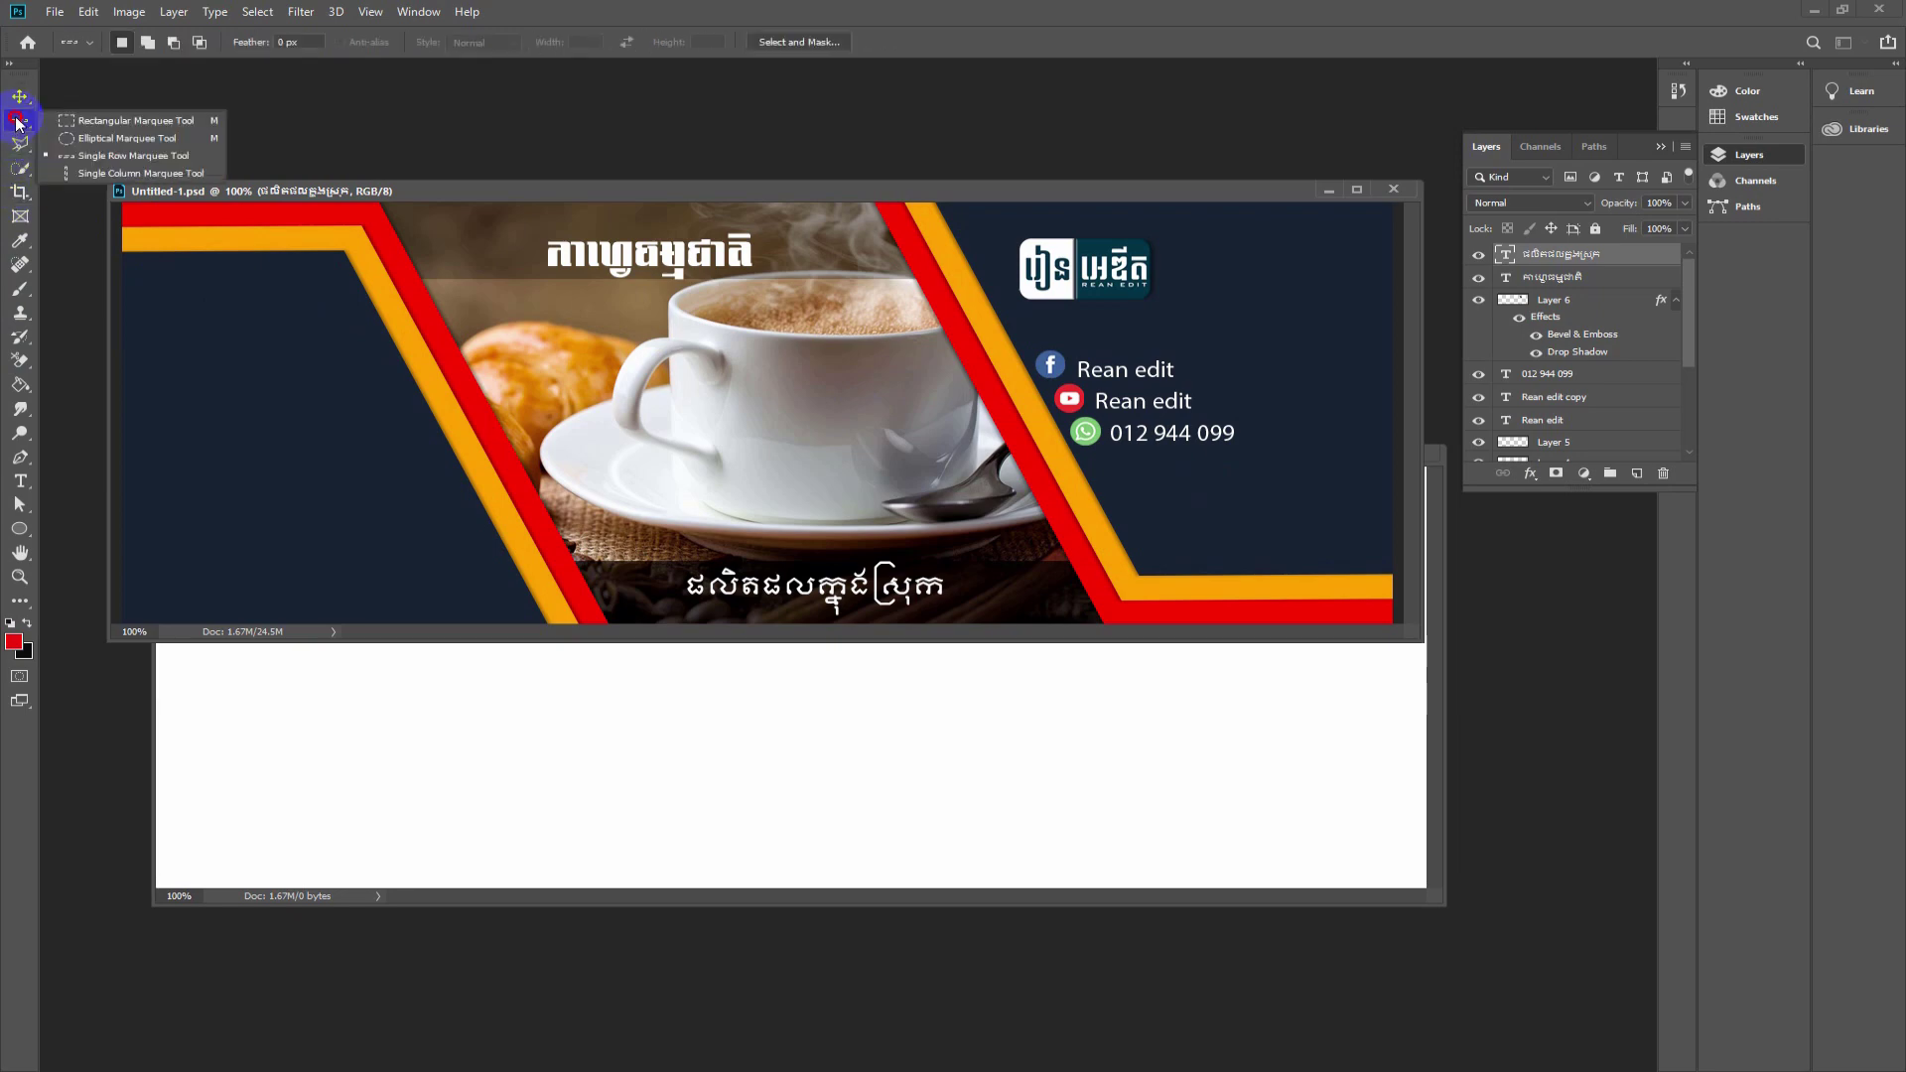
pyautogui.click(70, 122)
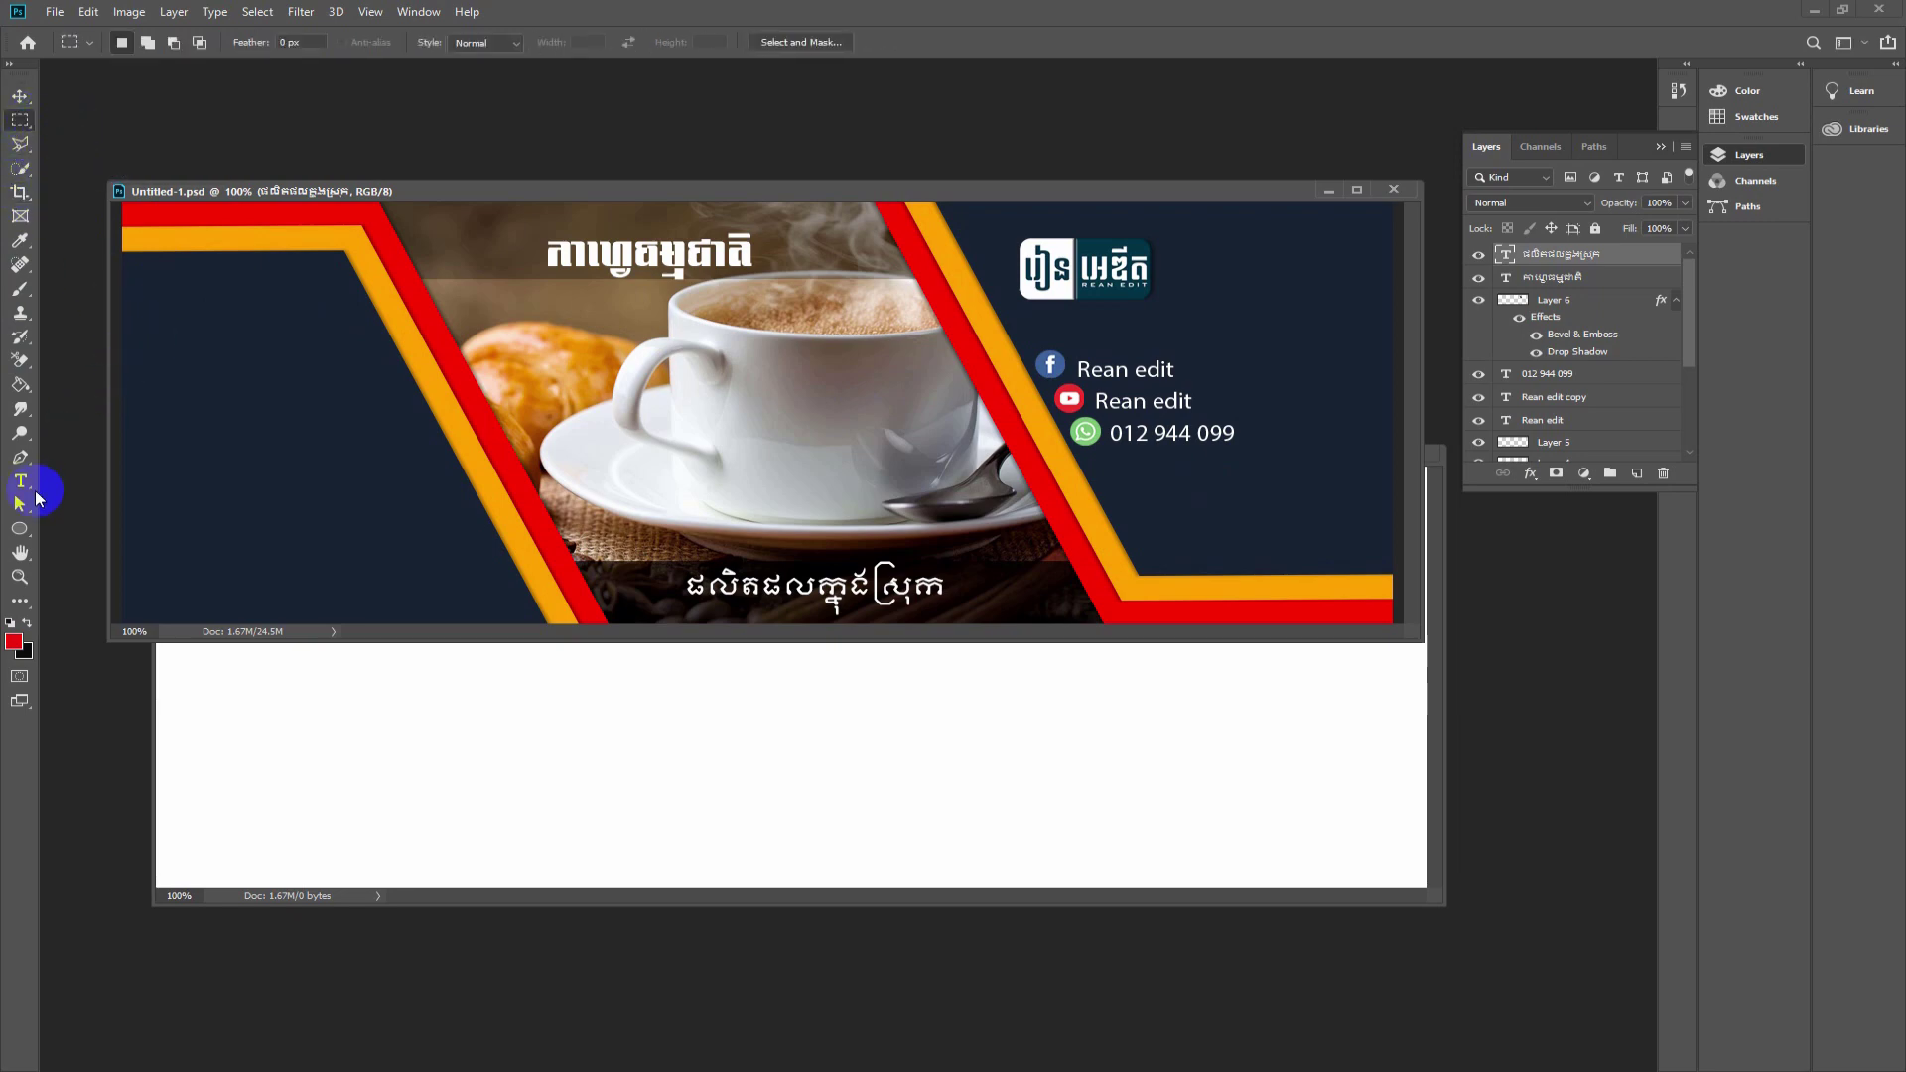
pyautogui.moveTo(20, 528); pyautogui.dragTo(43, 522)
pyautogui.click(74, 526)
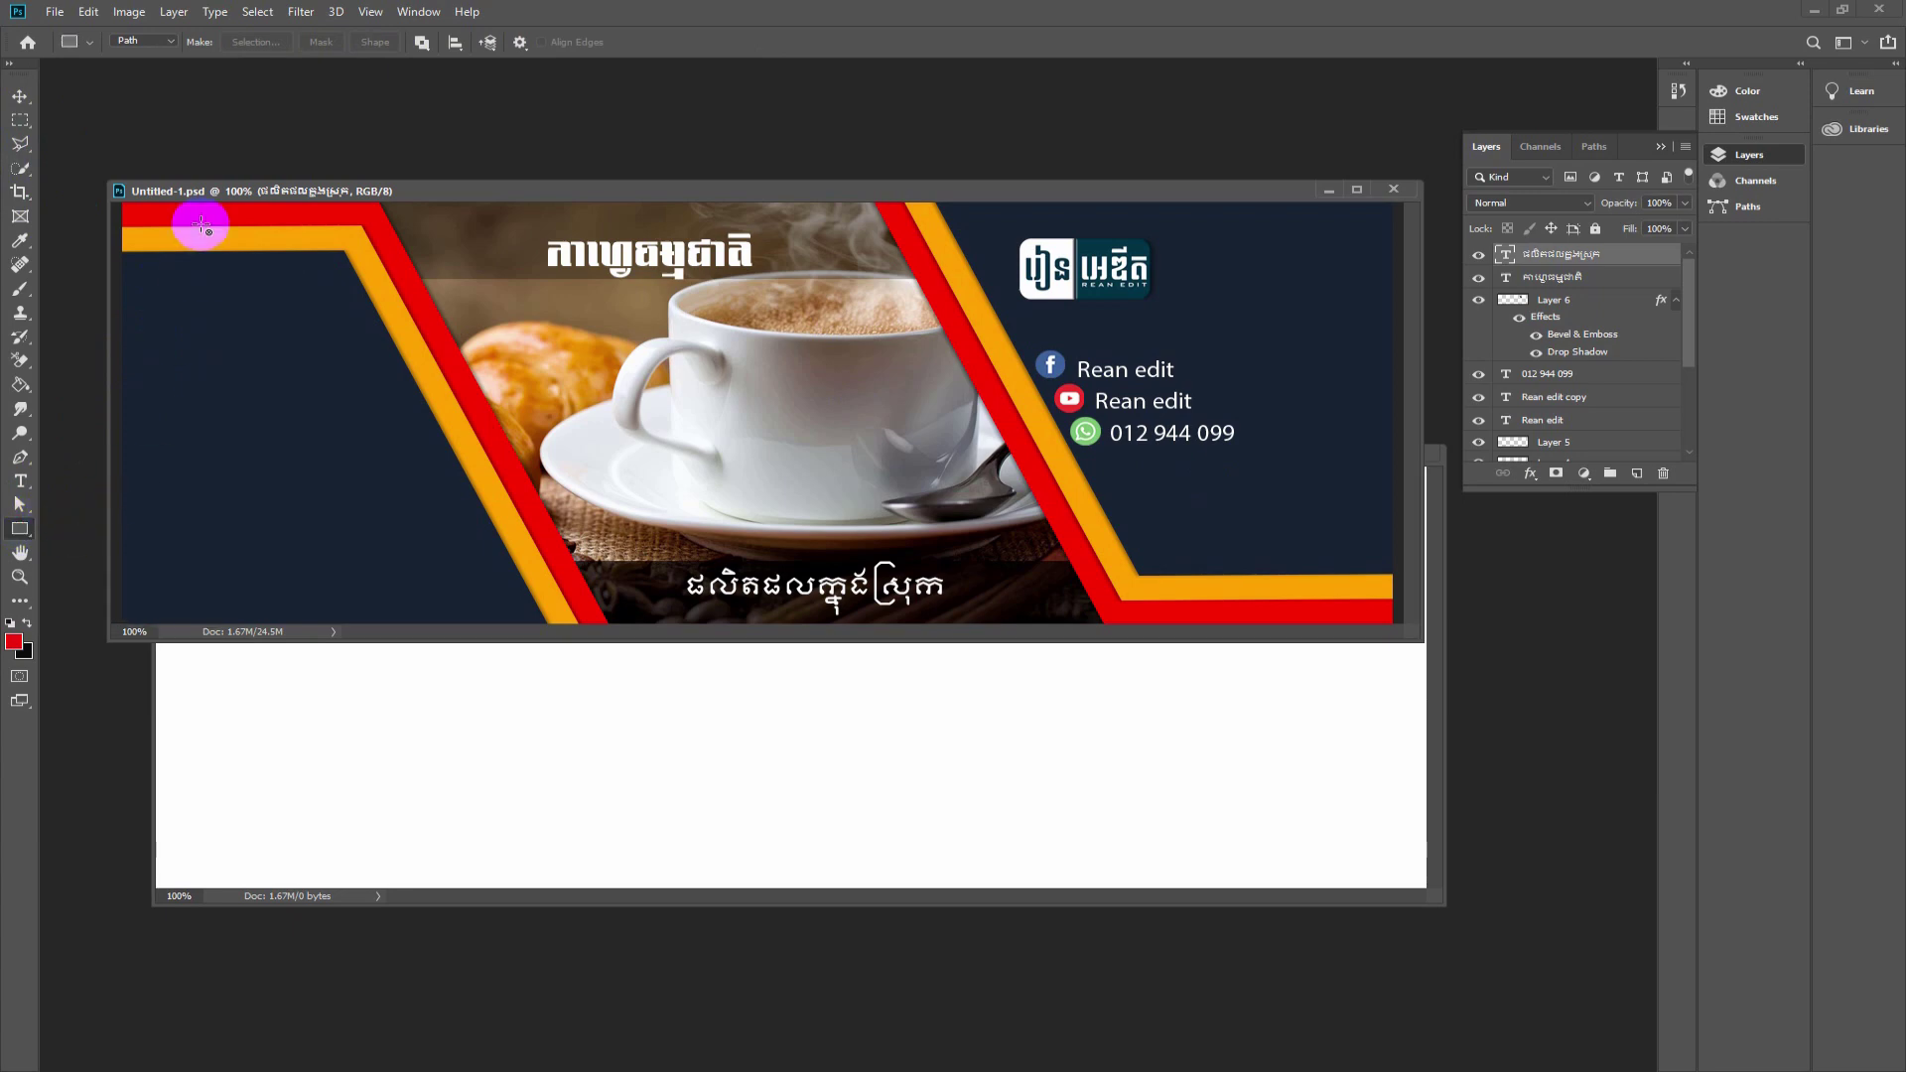
pyautogui.click(138, 47)
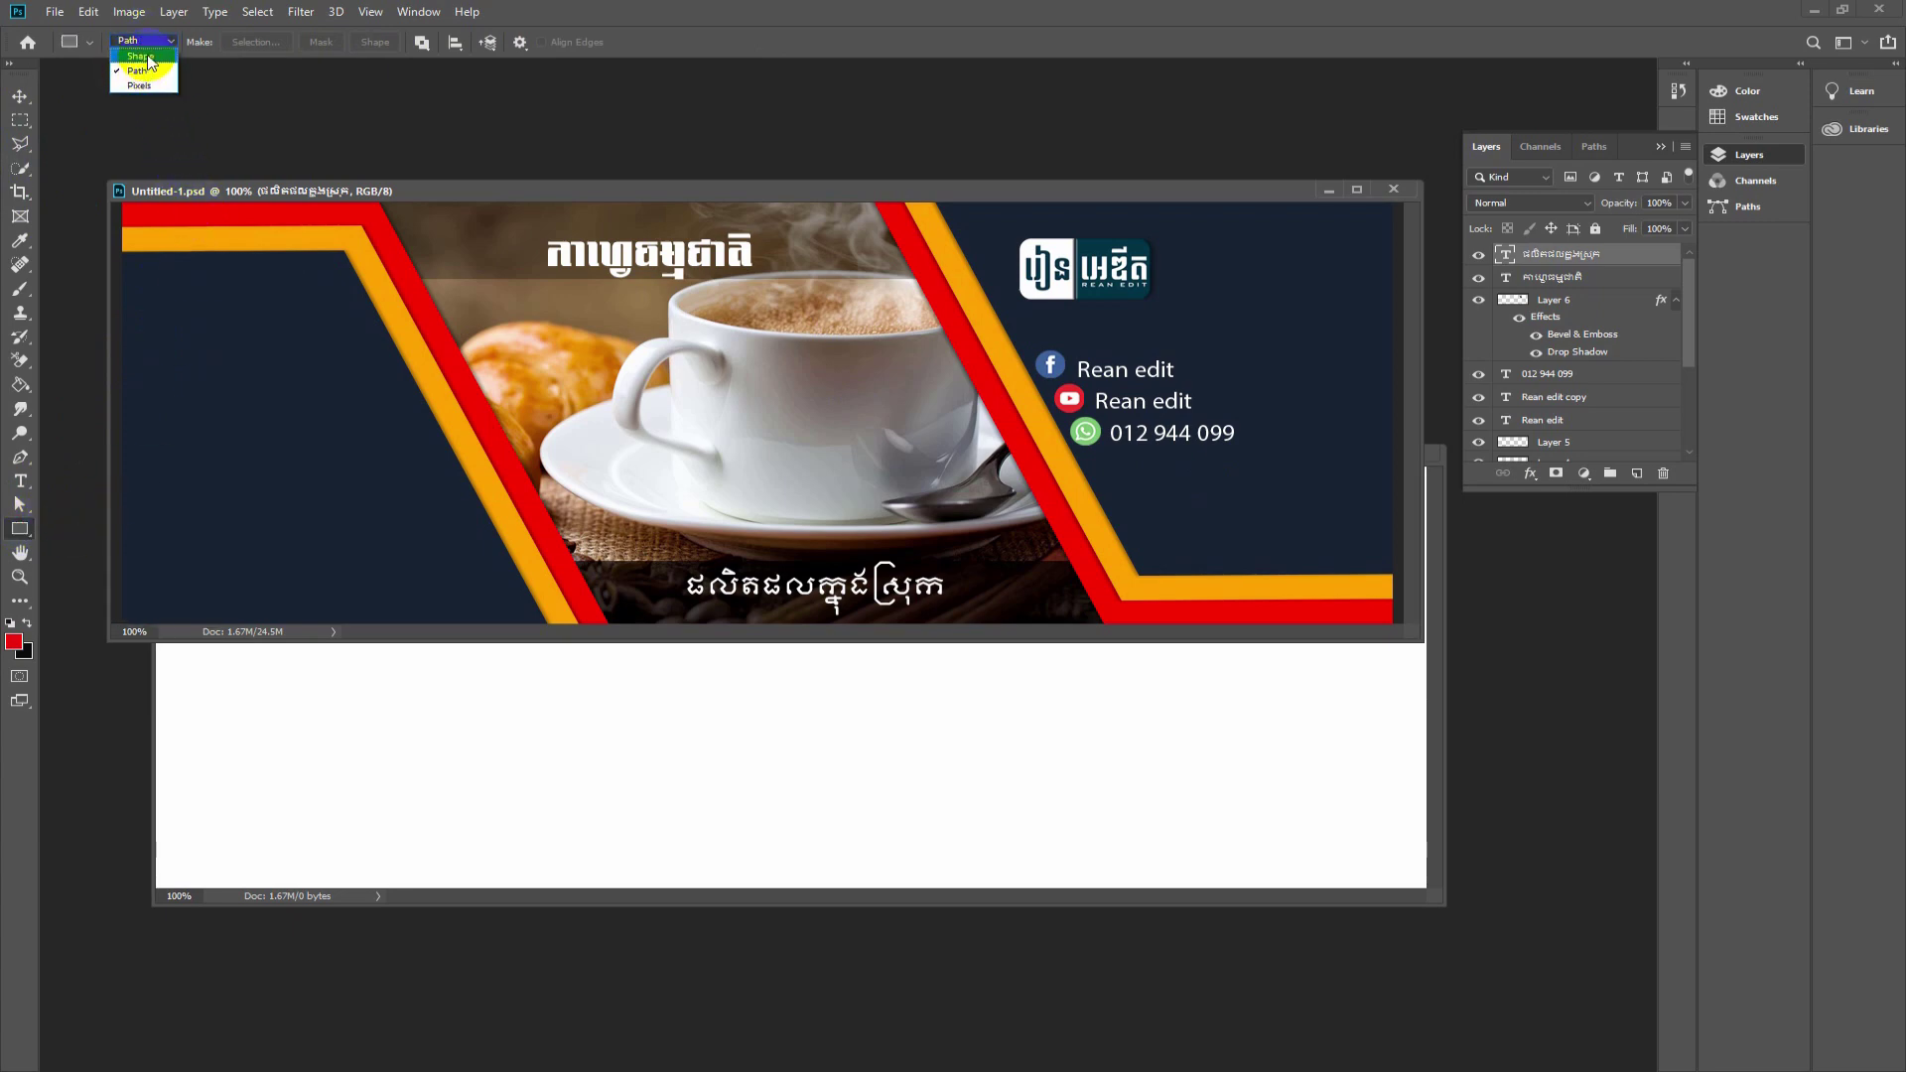
pyautogui.click(134, 45)
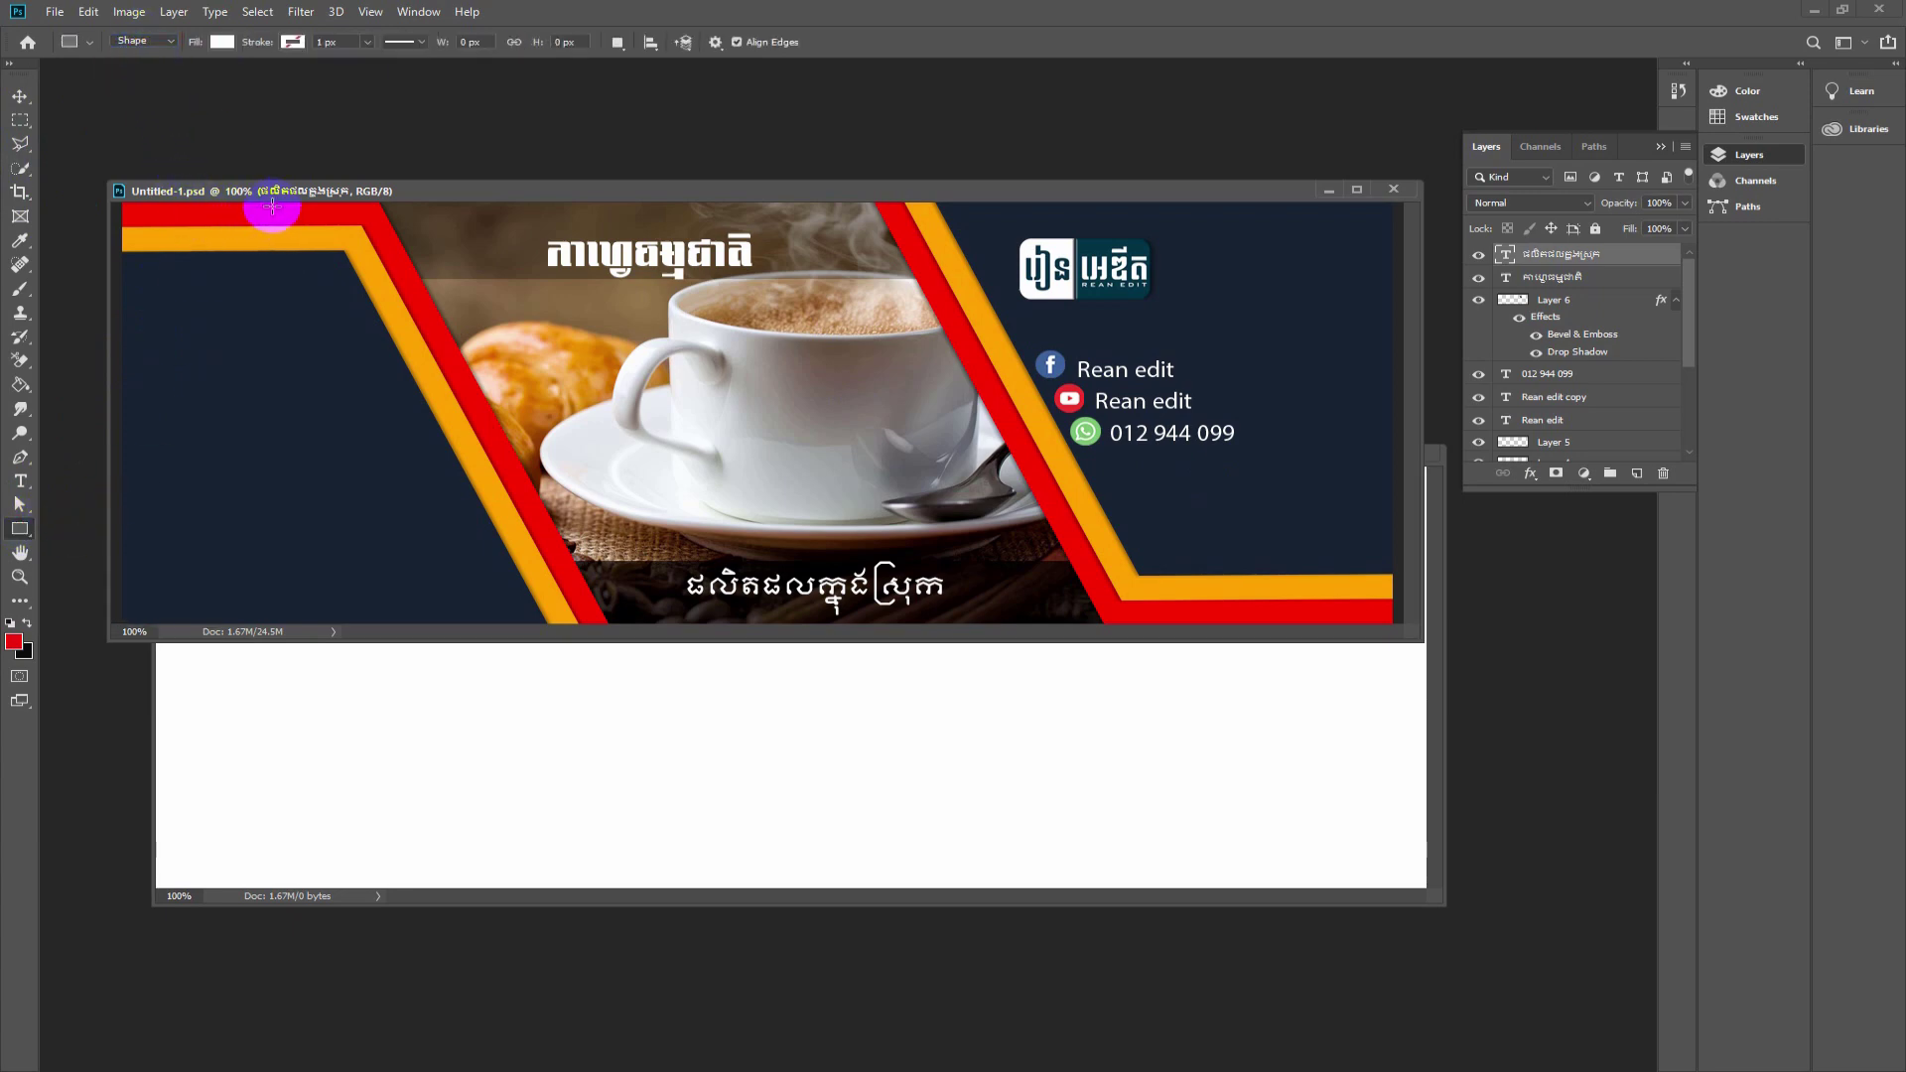
pyautogui.moveTo(271, 218); pyautogui.dragTo(1244, 587)
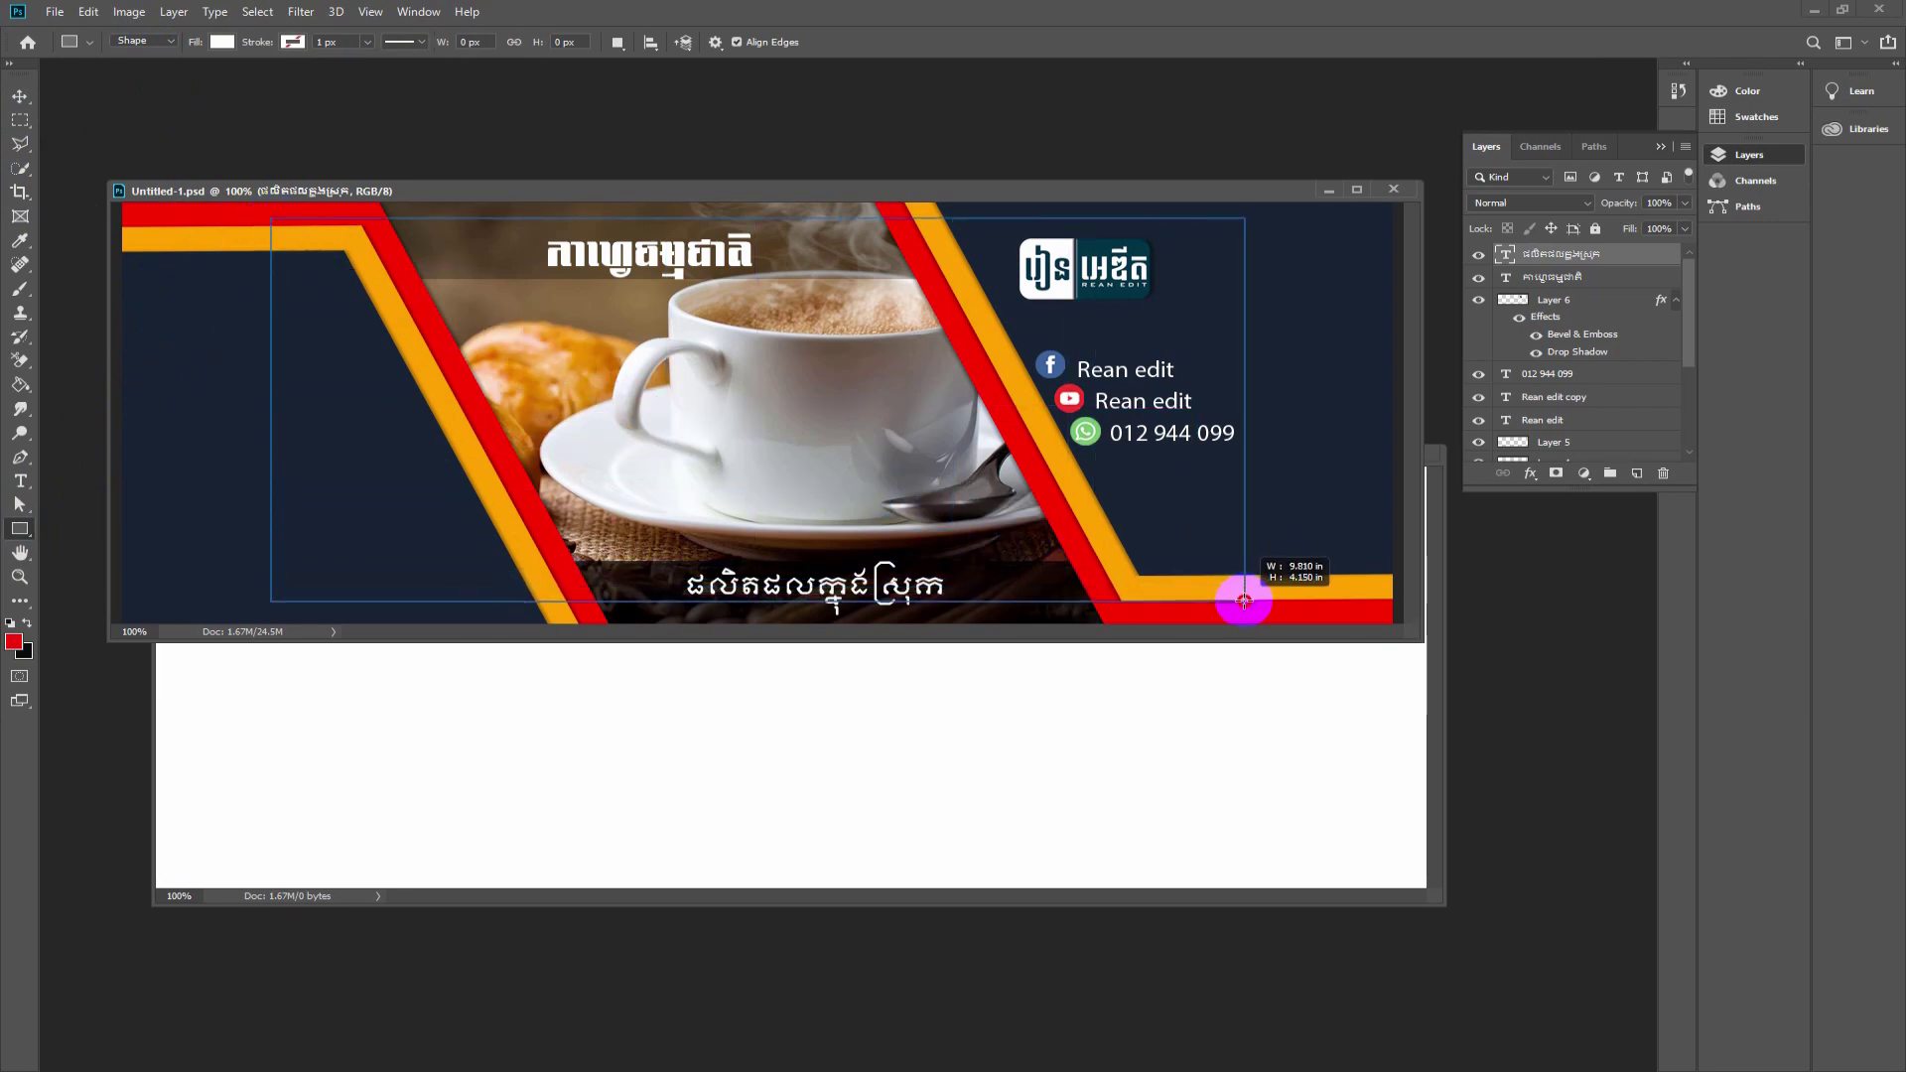
pyautogui.moveTo(1244, 586); pyautogui.dragTo(1244, 601)
pyautogui.click(20, 96)
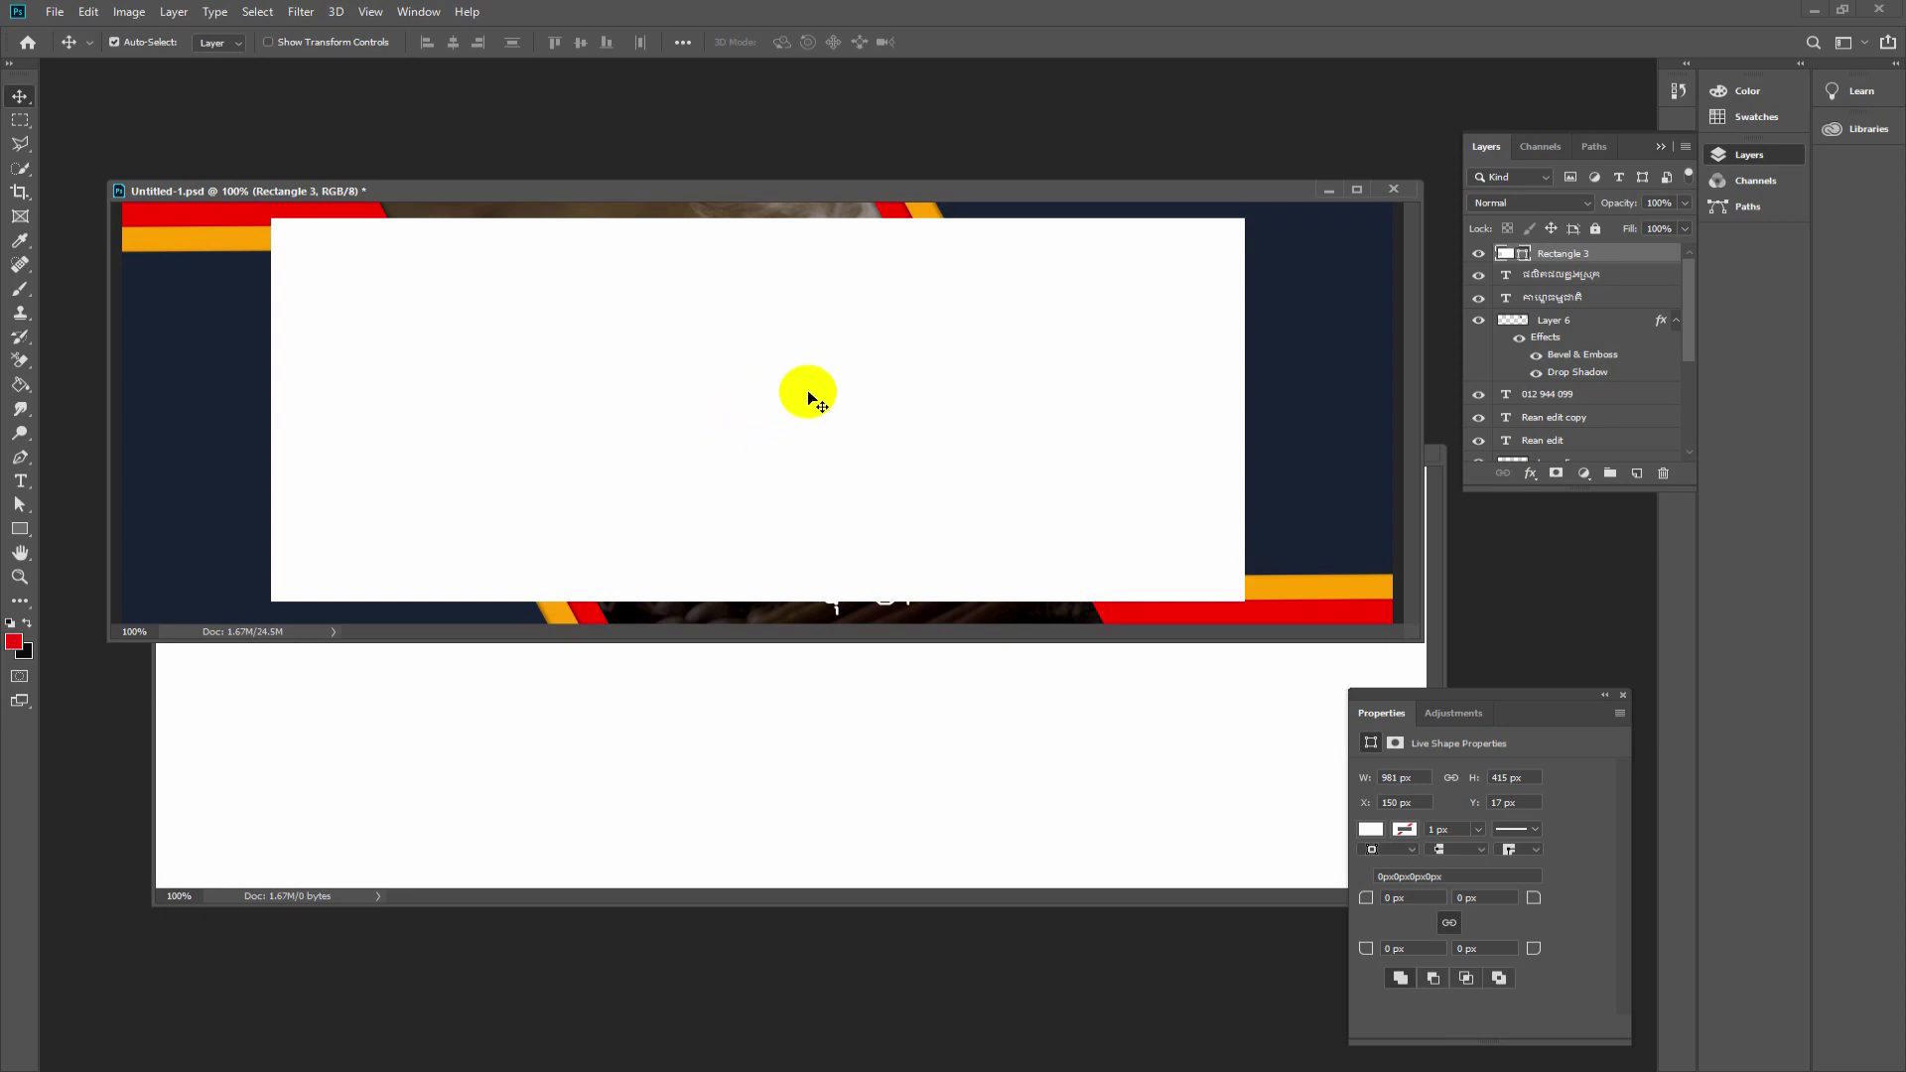
# - Drag Rectangle 3 around the banner, then delete the layer
pyautogui.moveTo(800, 397); pyautogui.dragTo(800, 553)
pyautogui.moveTo(863, 445); pyautogui.dragTo(880, 516)
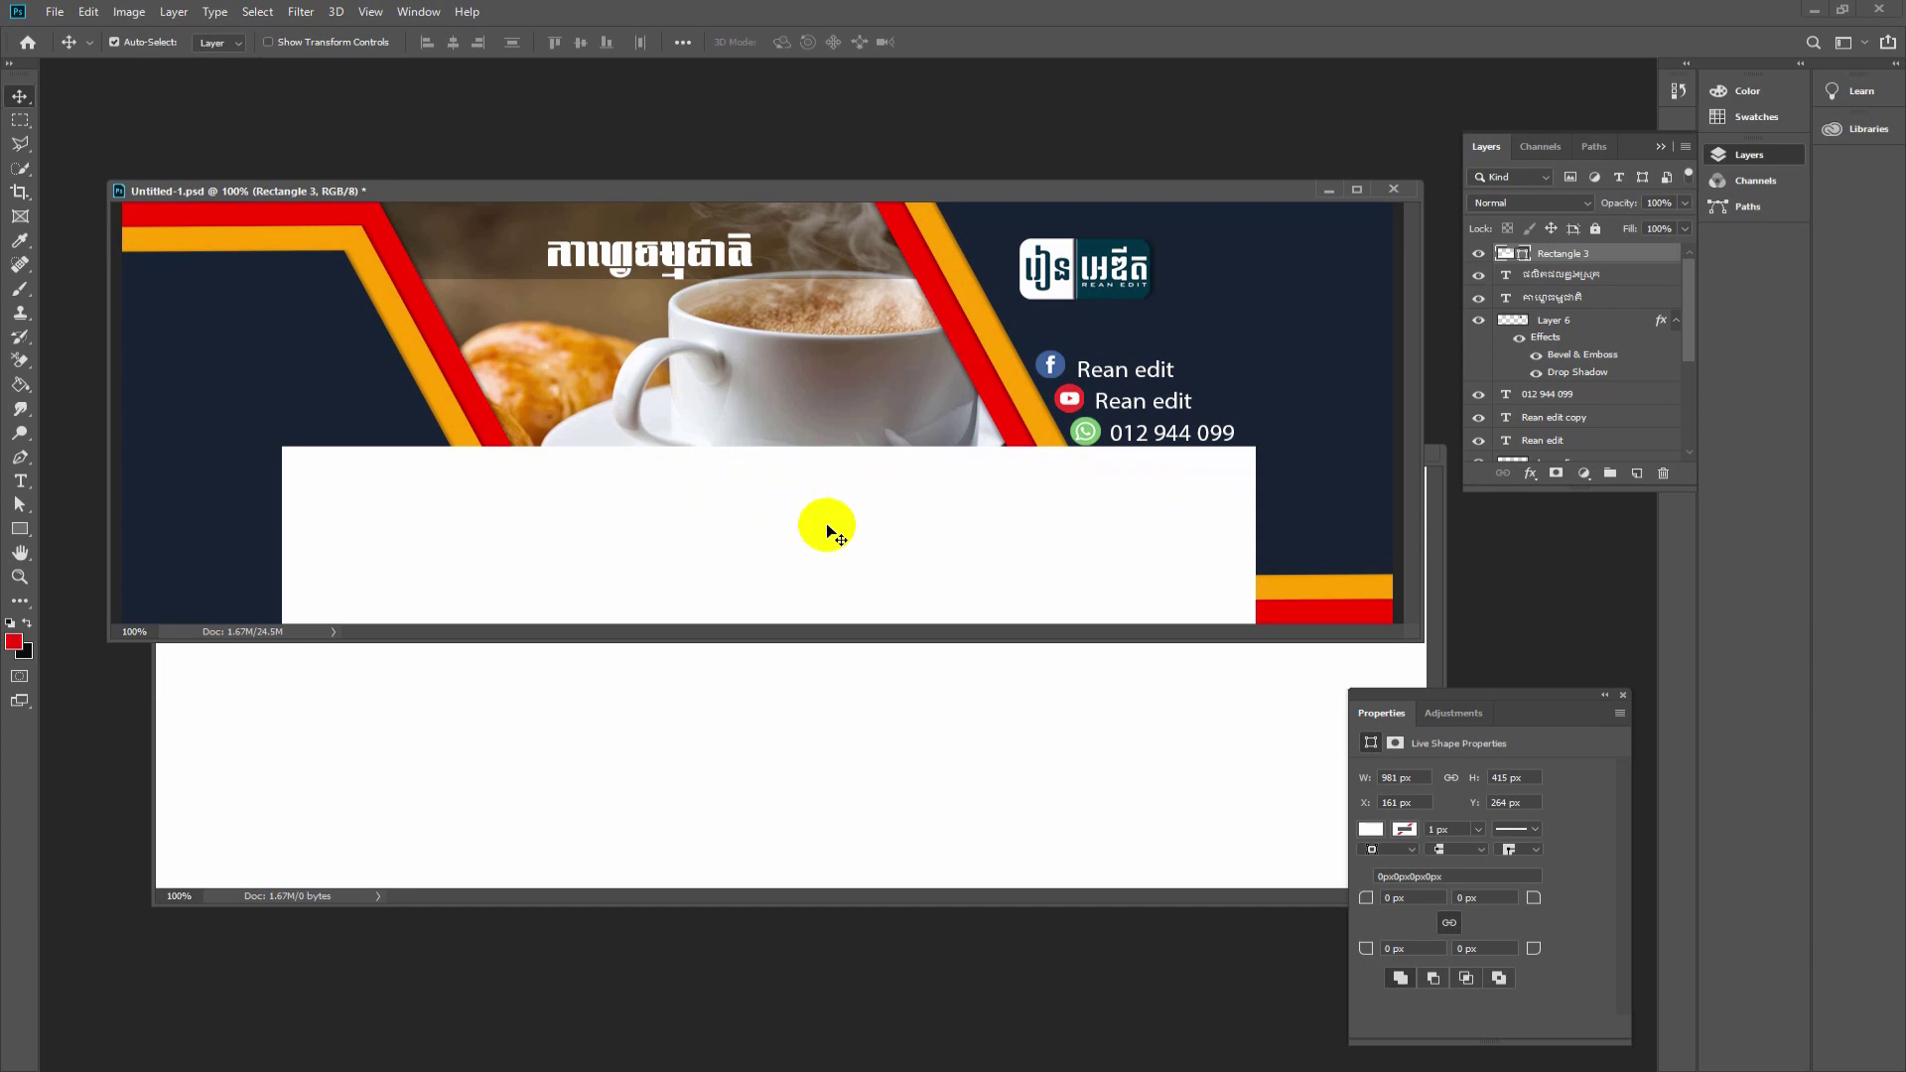
pyautogui.moveTo(826, 522); pyautogui.dragTo(815, 516)
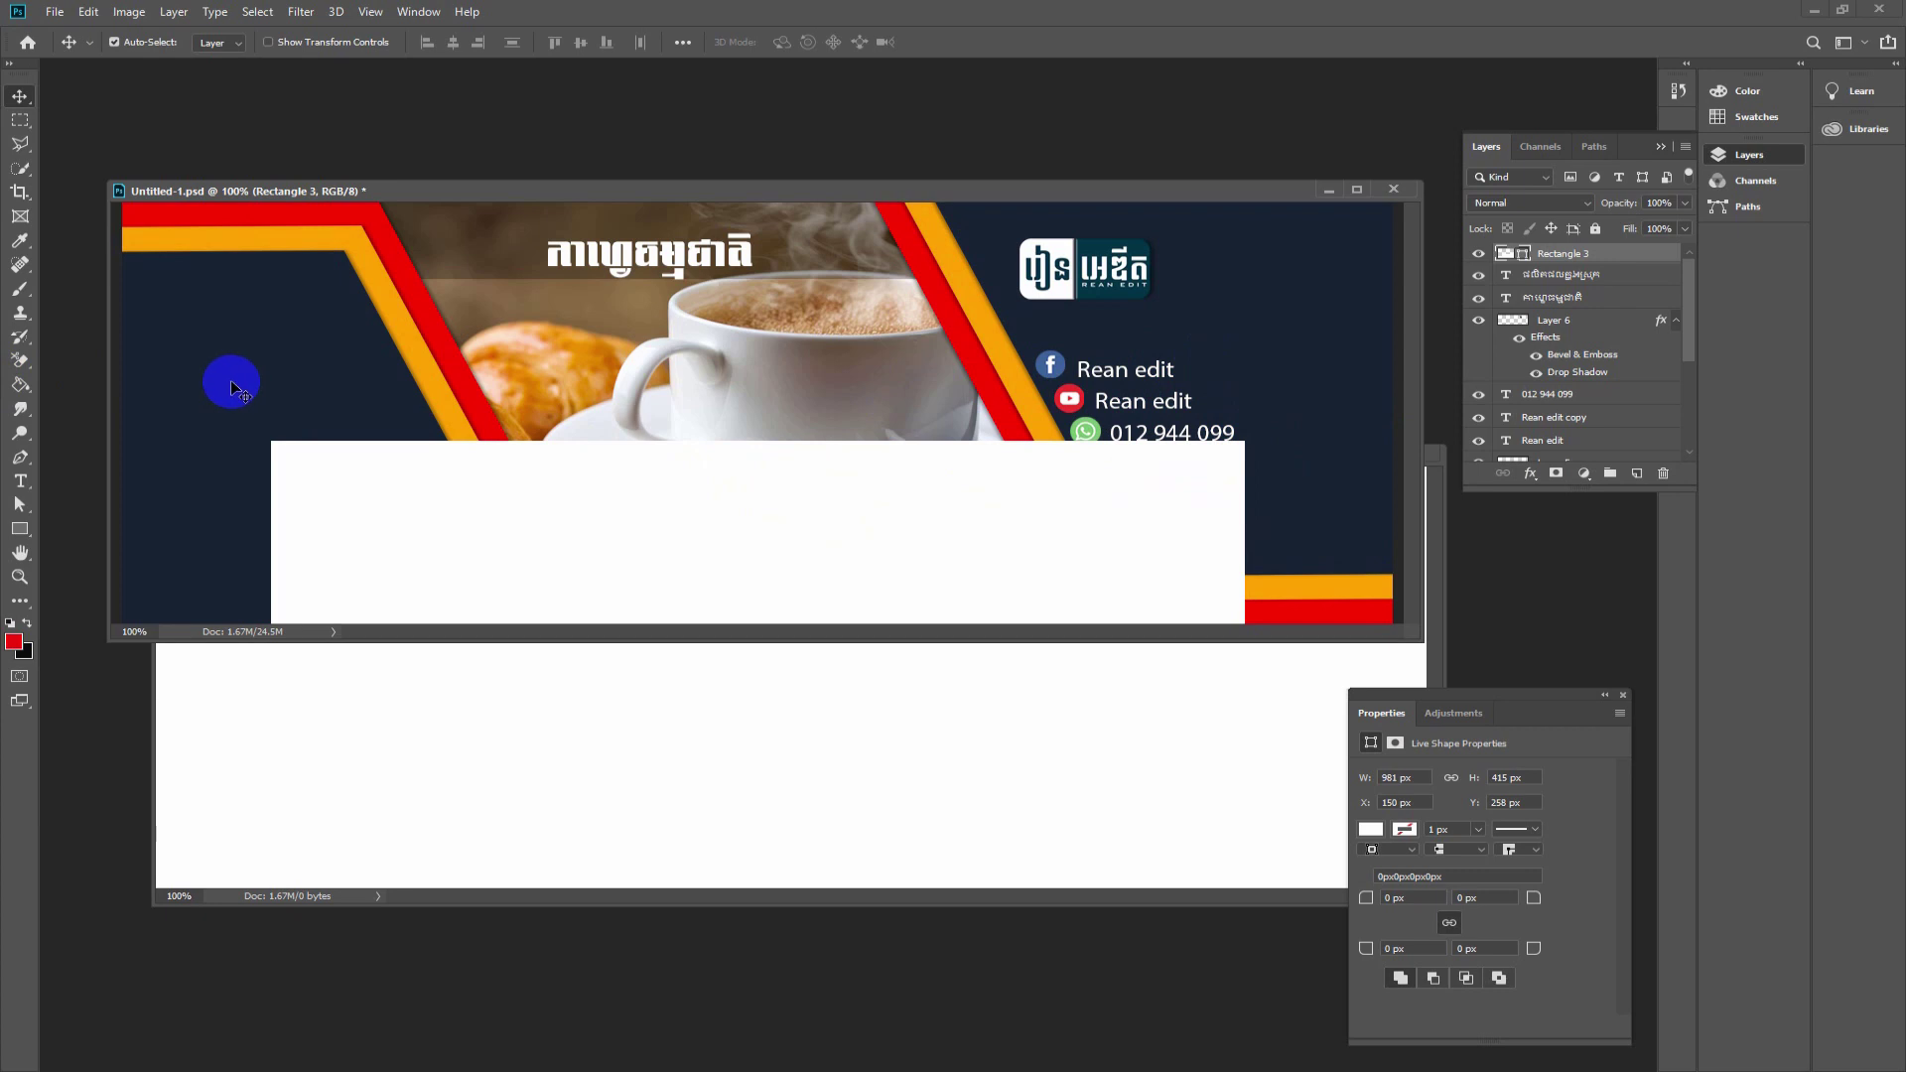
pyautogui.click(590, 483)
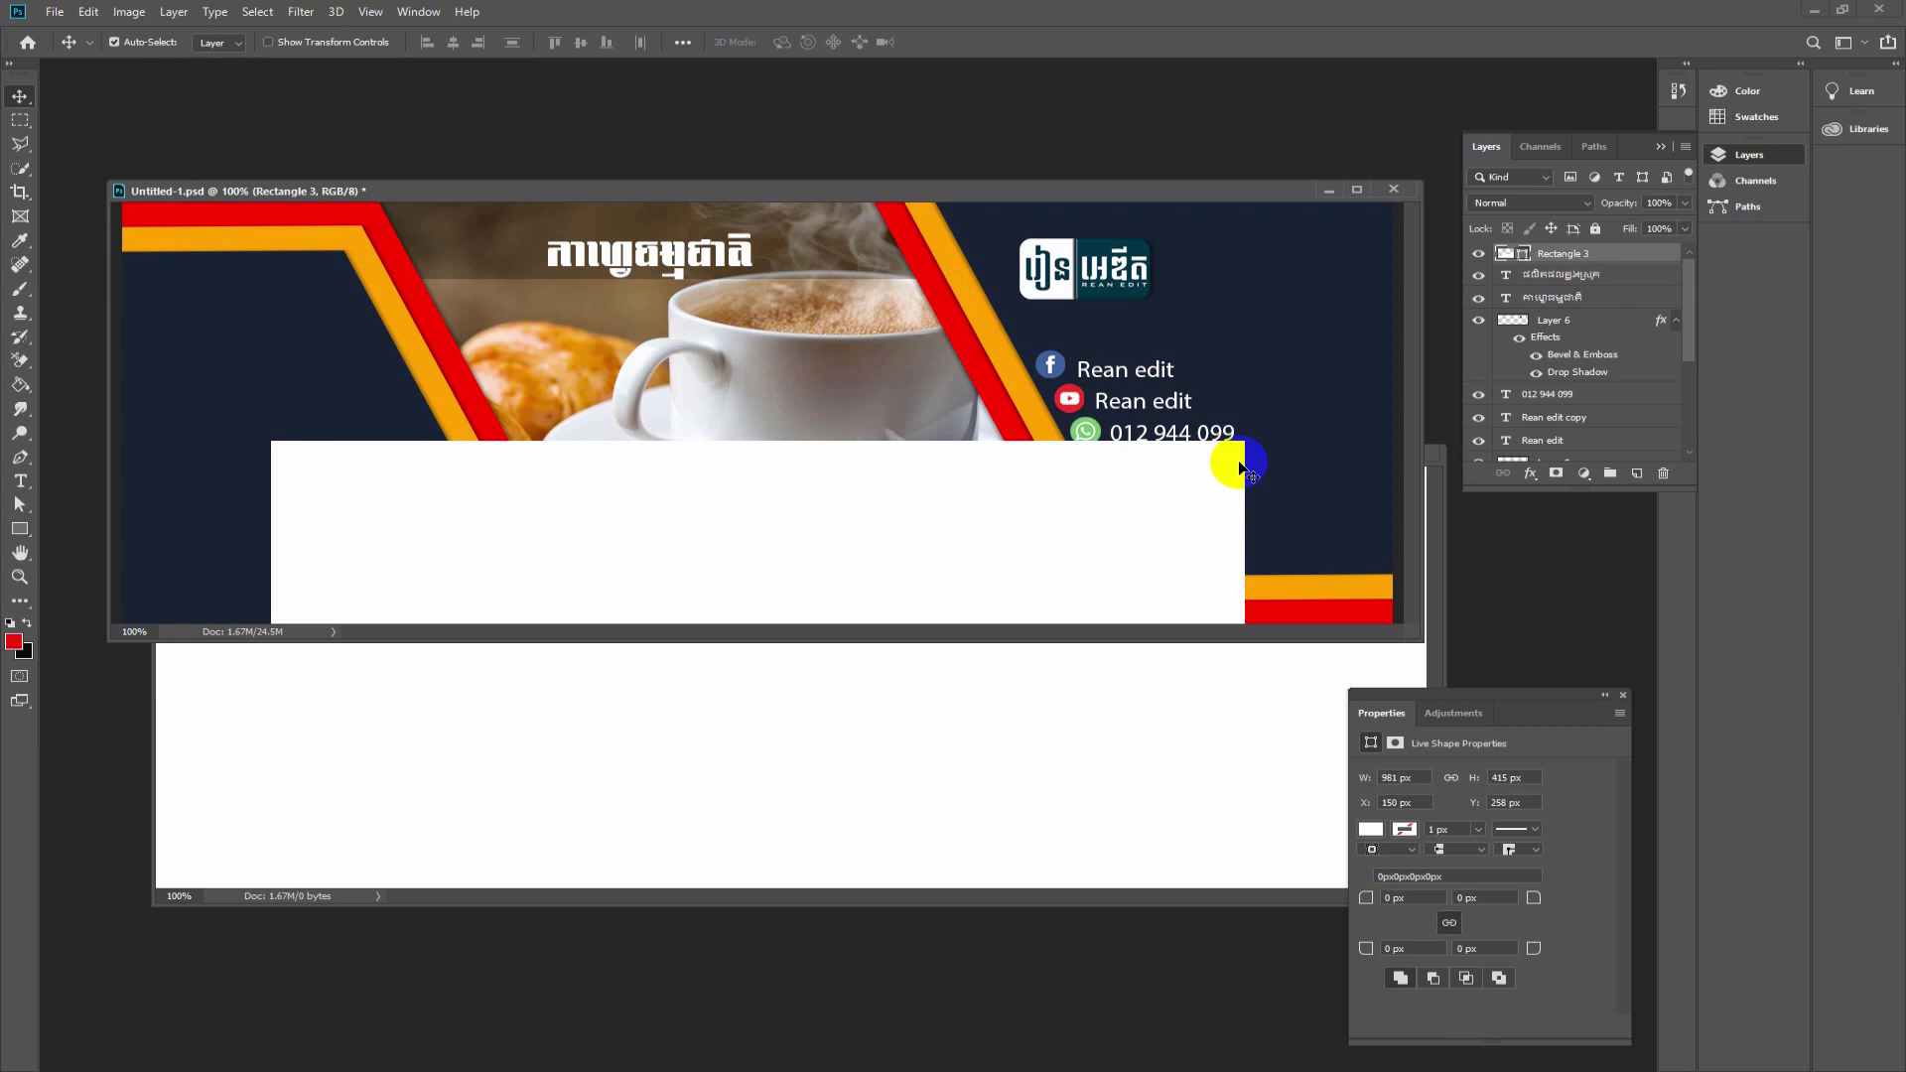
pyautogui.moveTo(953, 514); pyautogui.dragTo(954, 418)
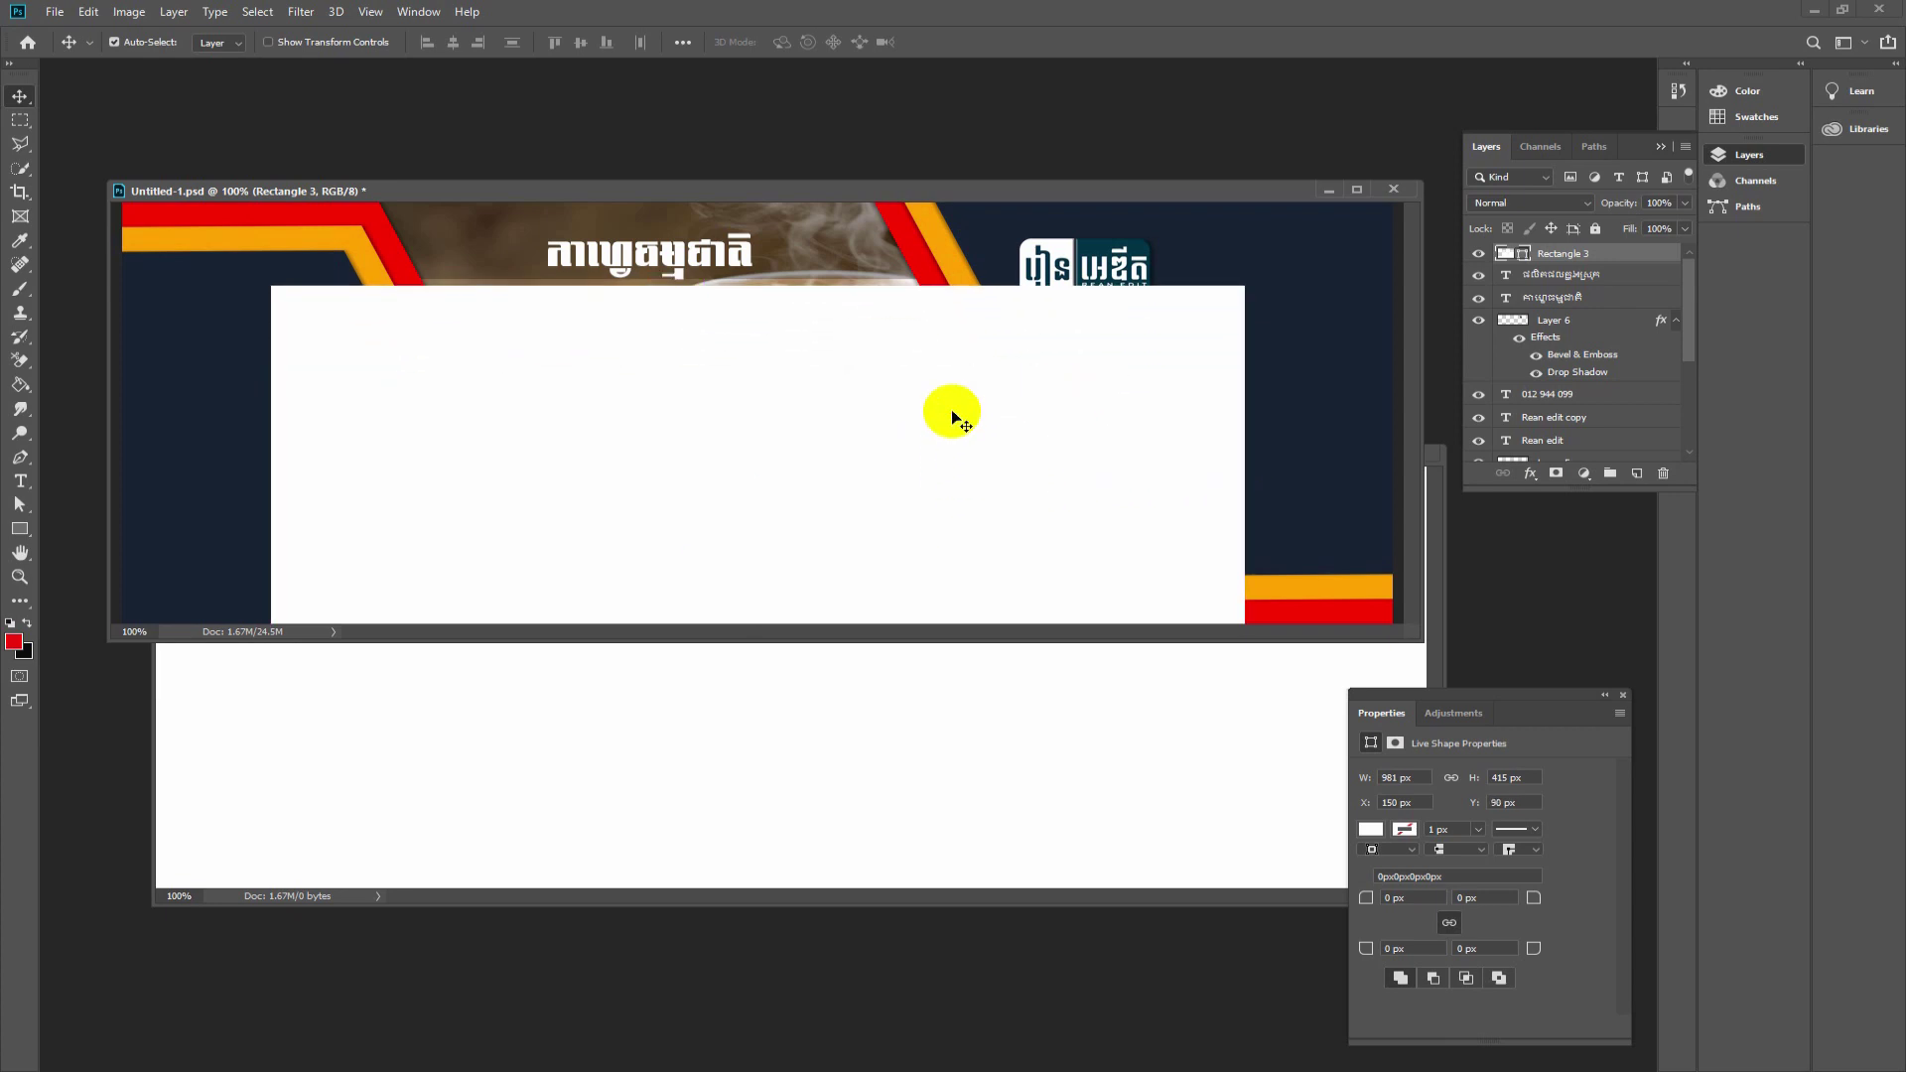
pyautogui.press('Delete')
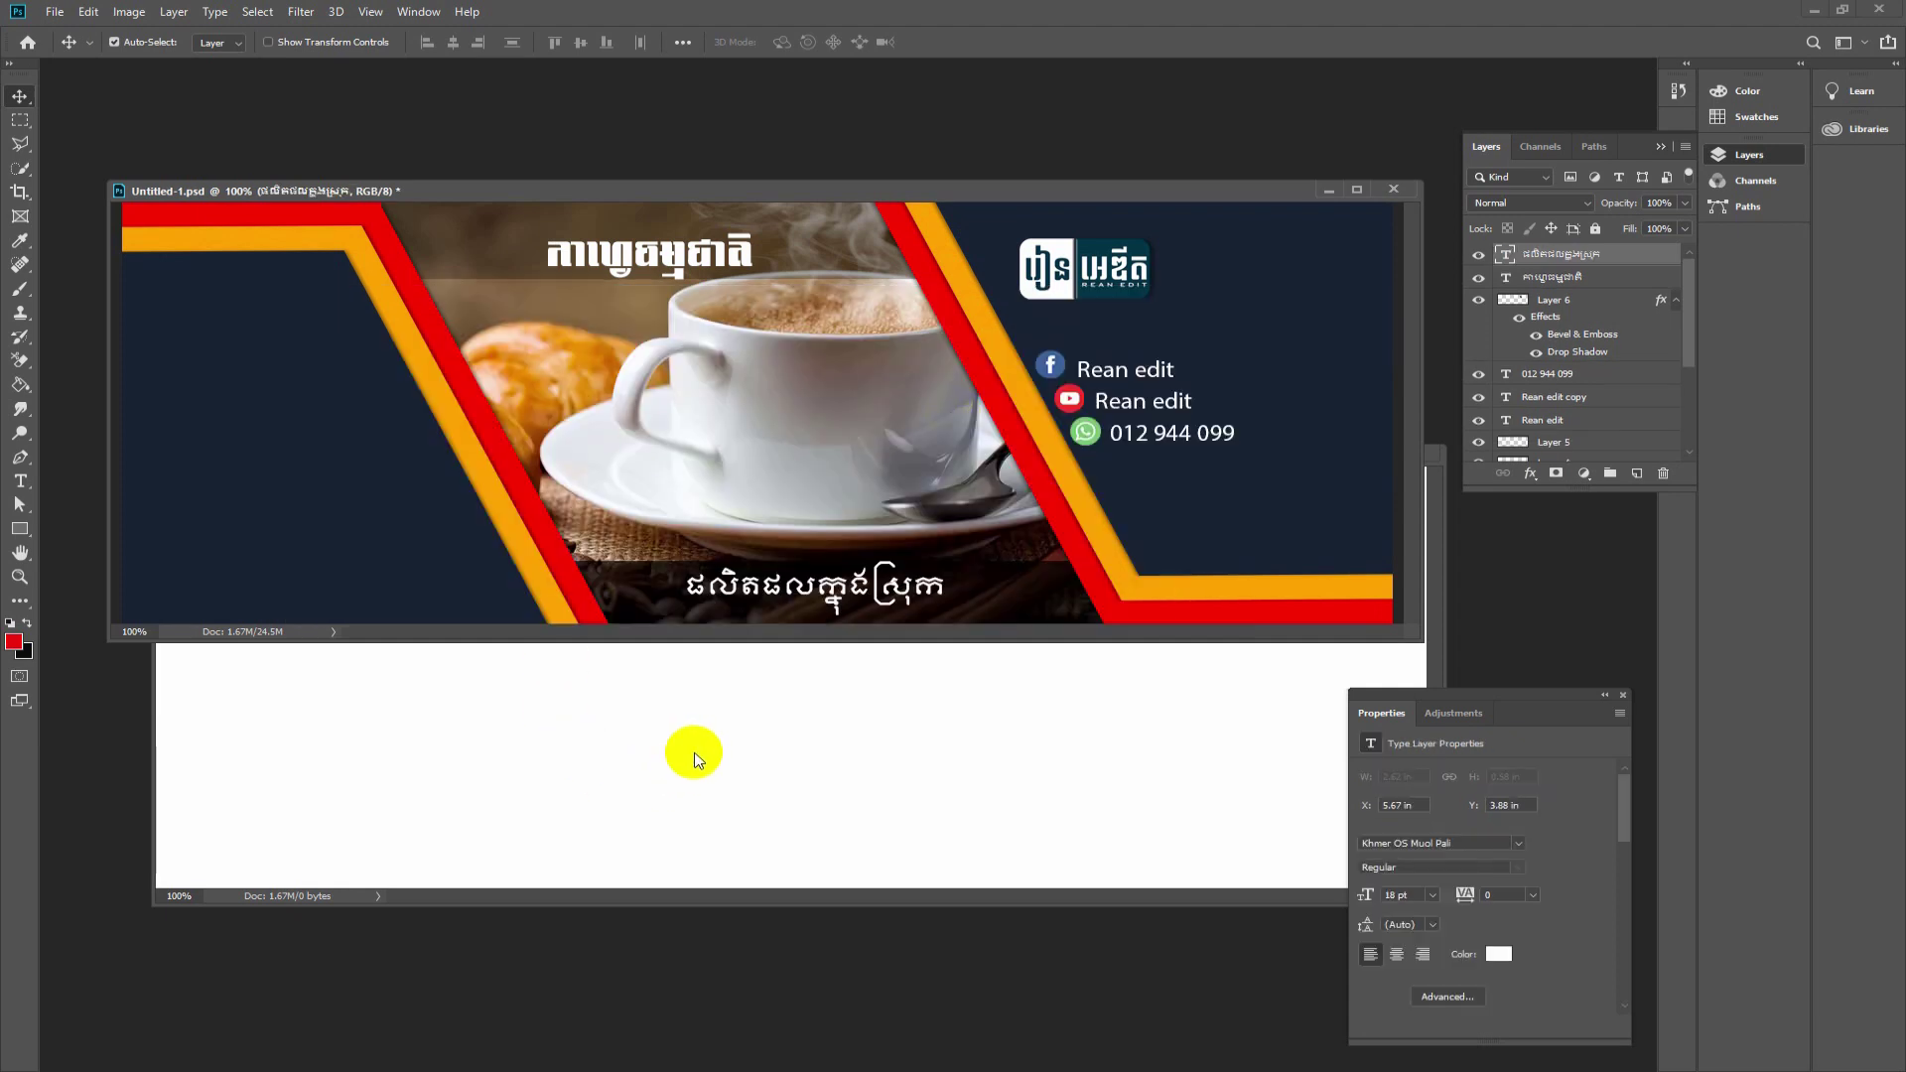
# - Reposition the blank document window and return the banner to the front
pyautogui.click(695, 759)
pyautogui.moveTo(663, 455)
pyautogui.mouseDown()
pyautogui.moveTo(651, 566)
pyautogui.moveTo(671, 392)
pyautogui.moveTo(660, 434)
pyautogui.mouseUp()
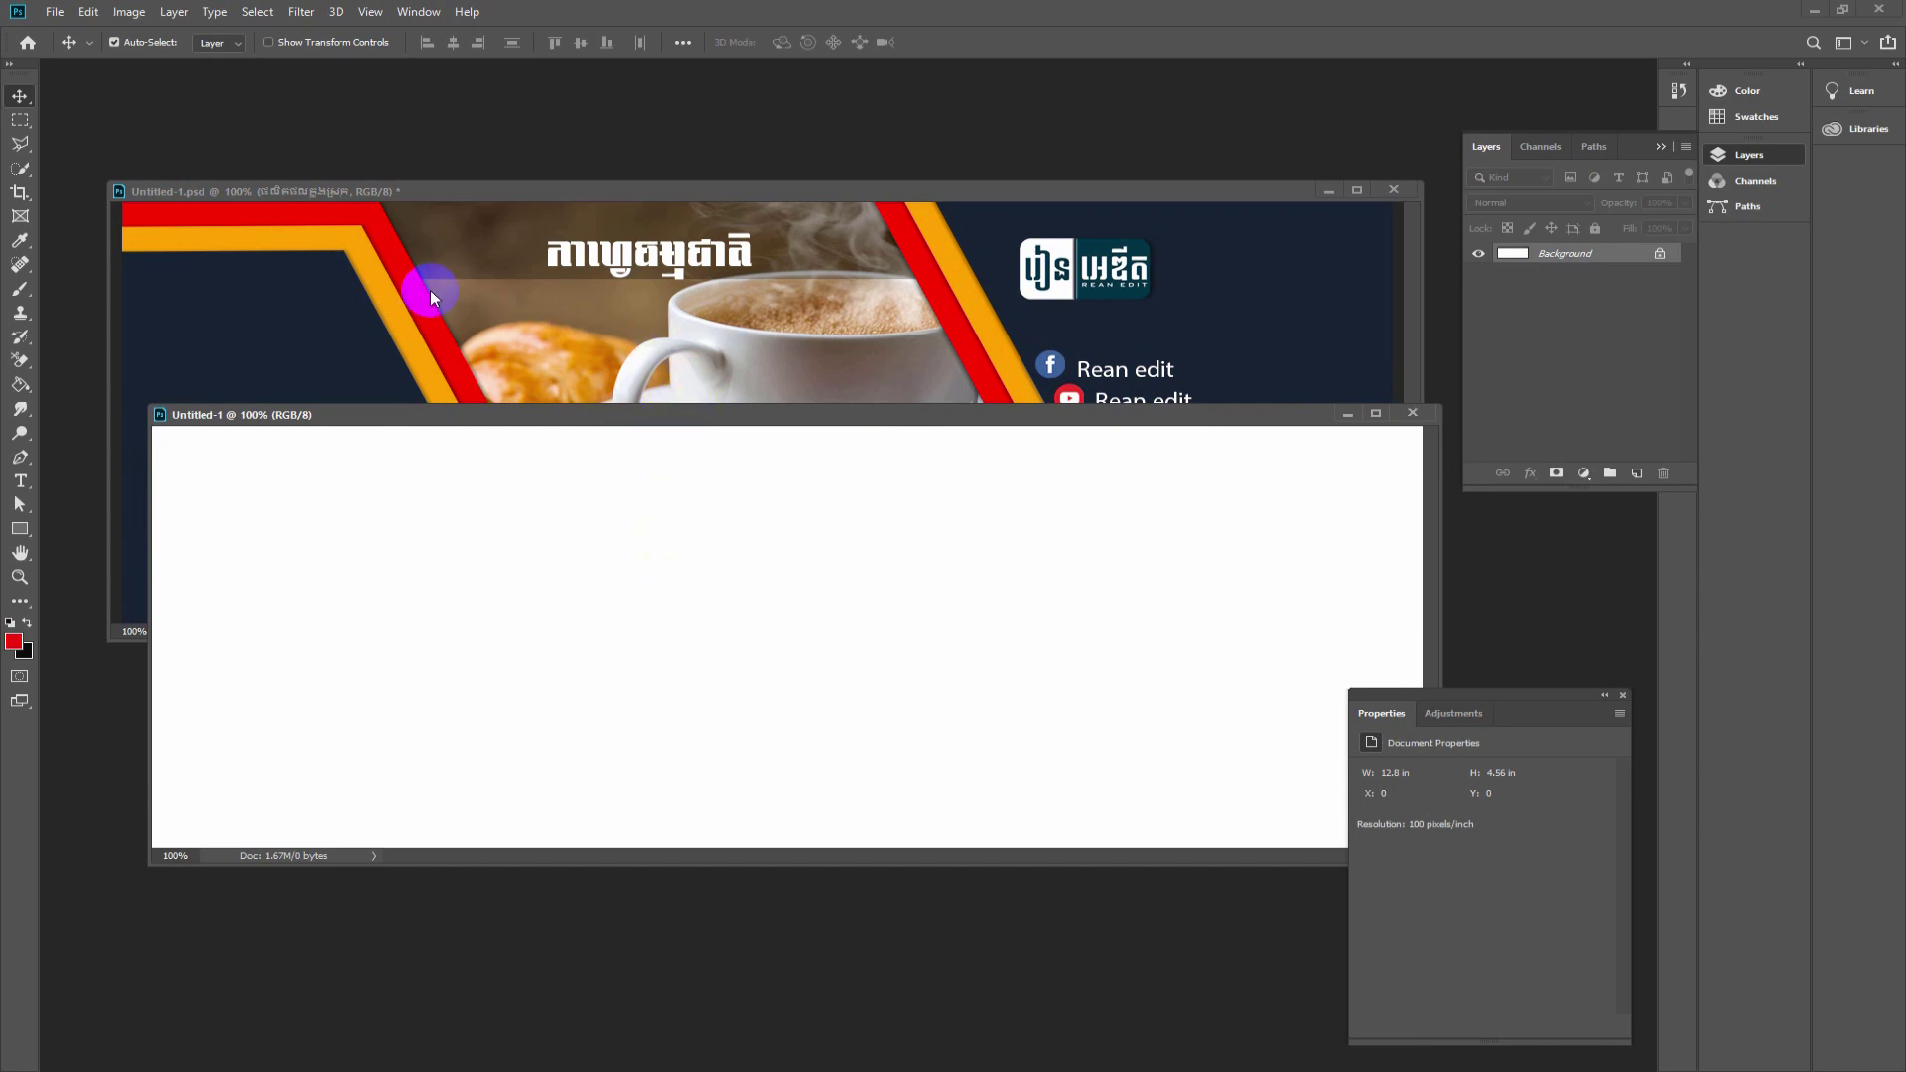
pyautogui.click(383, 298)
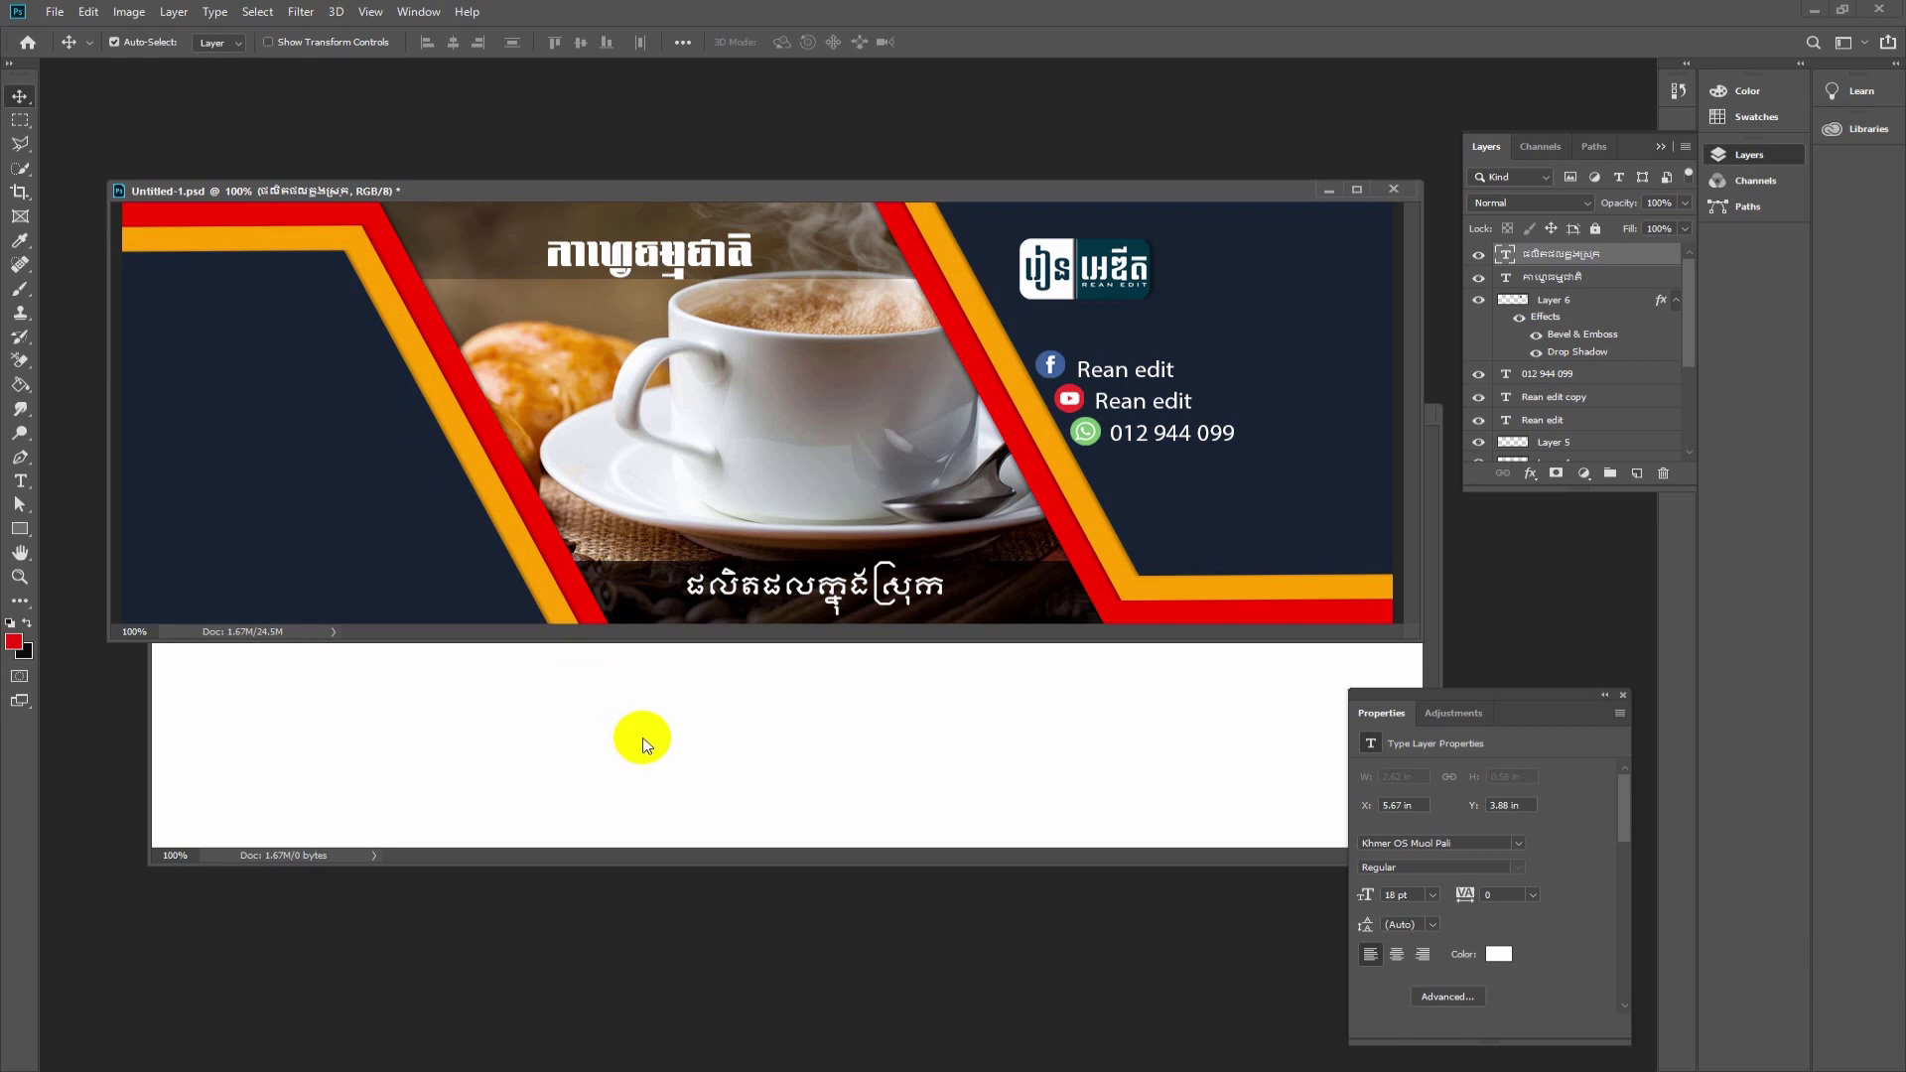
# - Make the Untitled-1 window taller and add Layer 1 above its Background
pyautogui.click(679, 688)
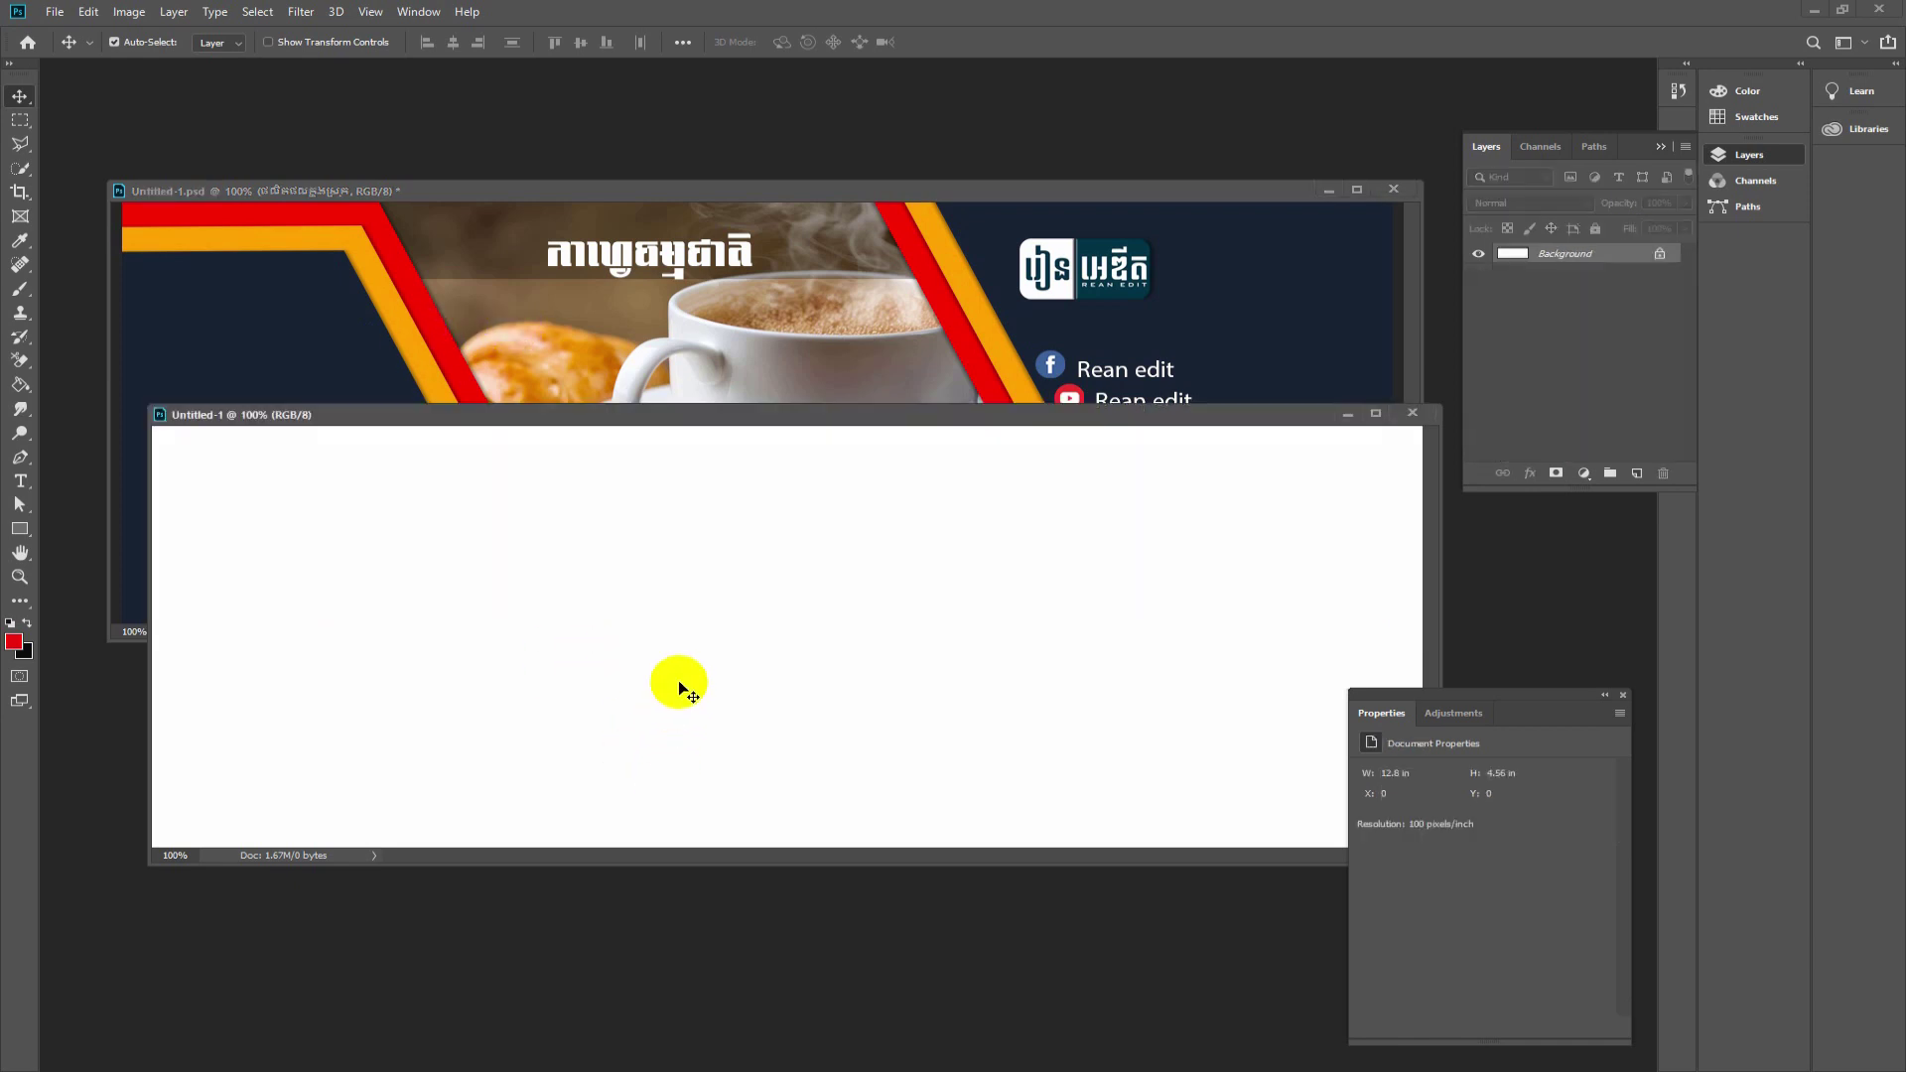
pyautogui.moveTo(735, 402)
pyautogui.mouseDown()
pyautogui.moveTo(704, 142)
pyautogui.moveTo(743, 137)
pyautogui.moveTo(732, 81)
pyautogui.mouseUp()
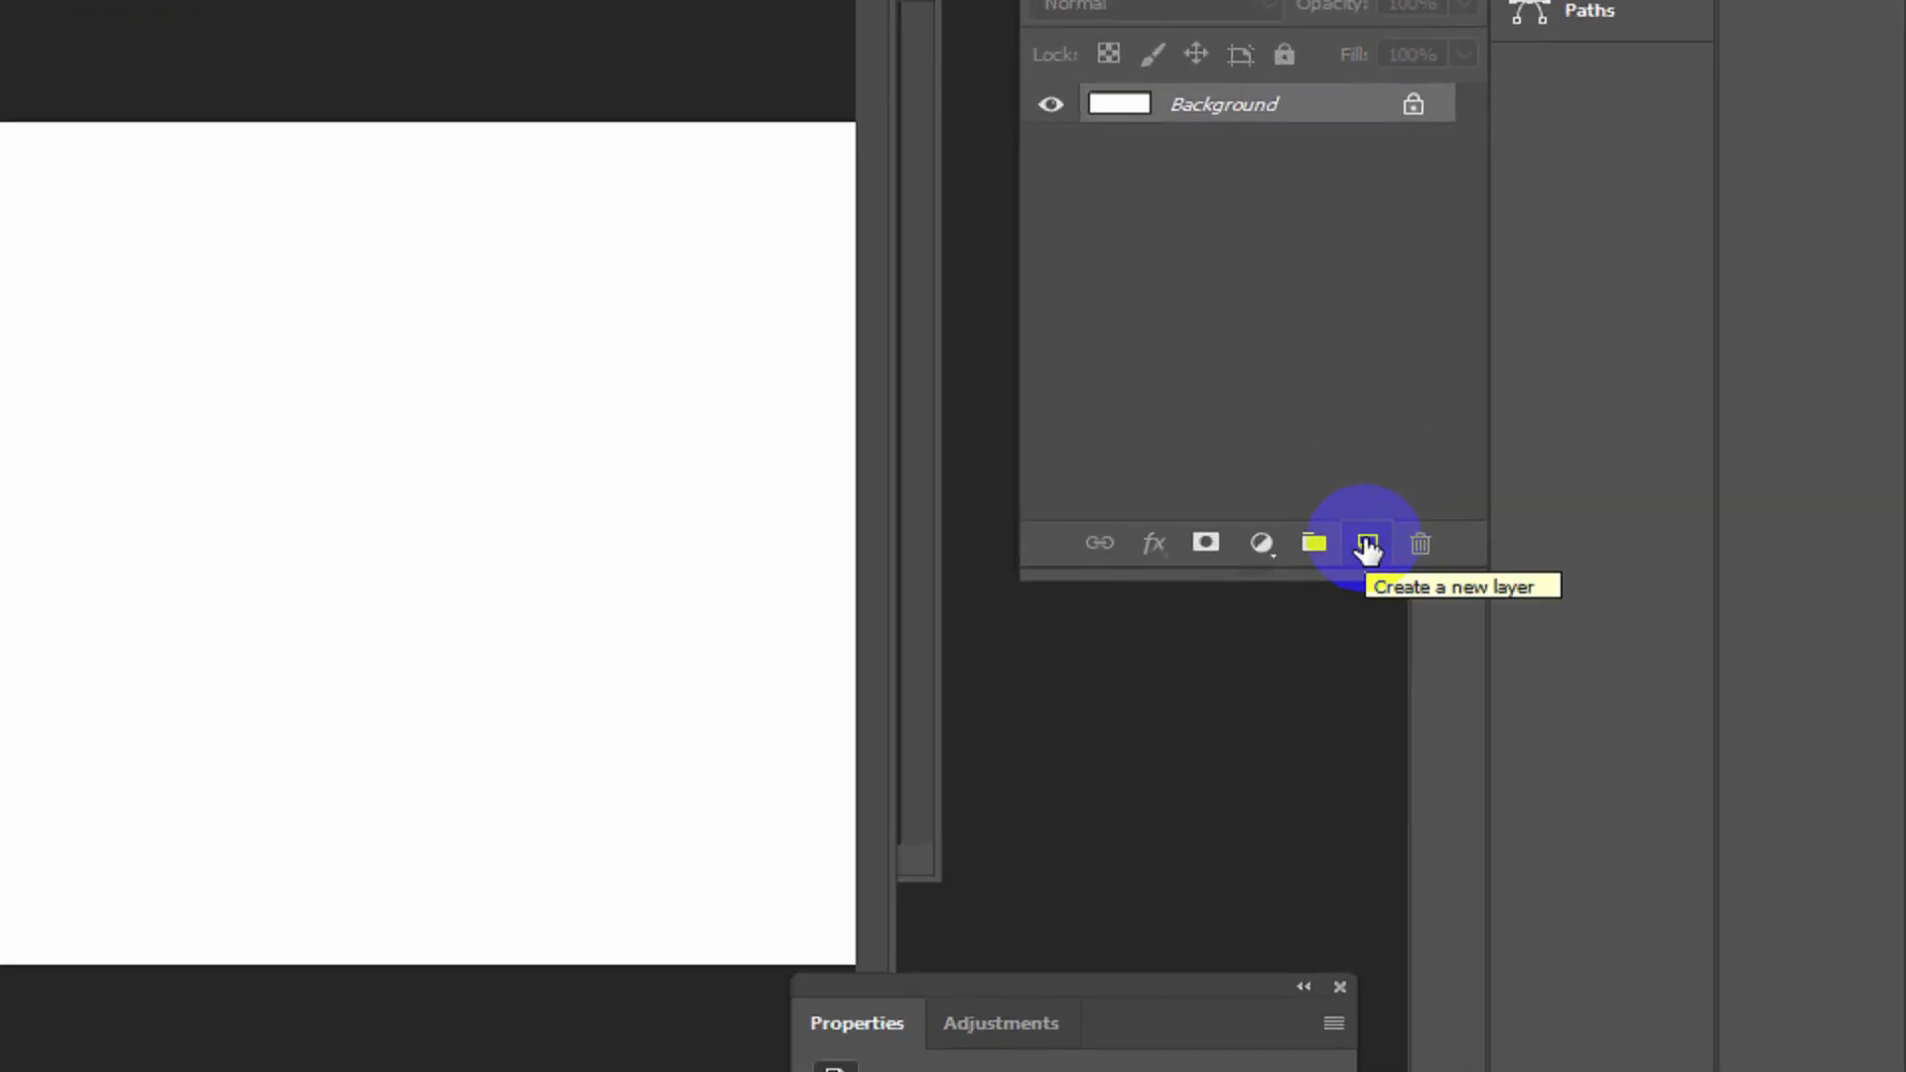
pyautogui.click(1368, 544)
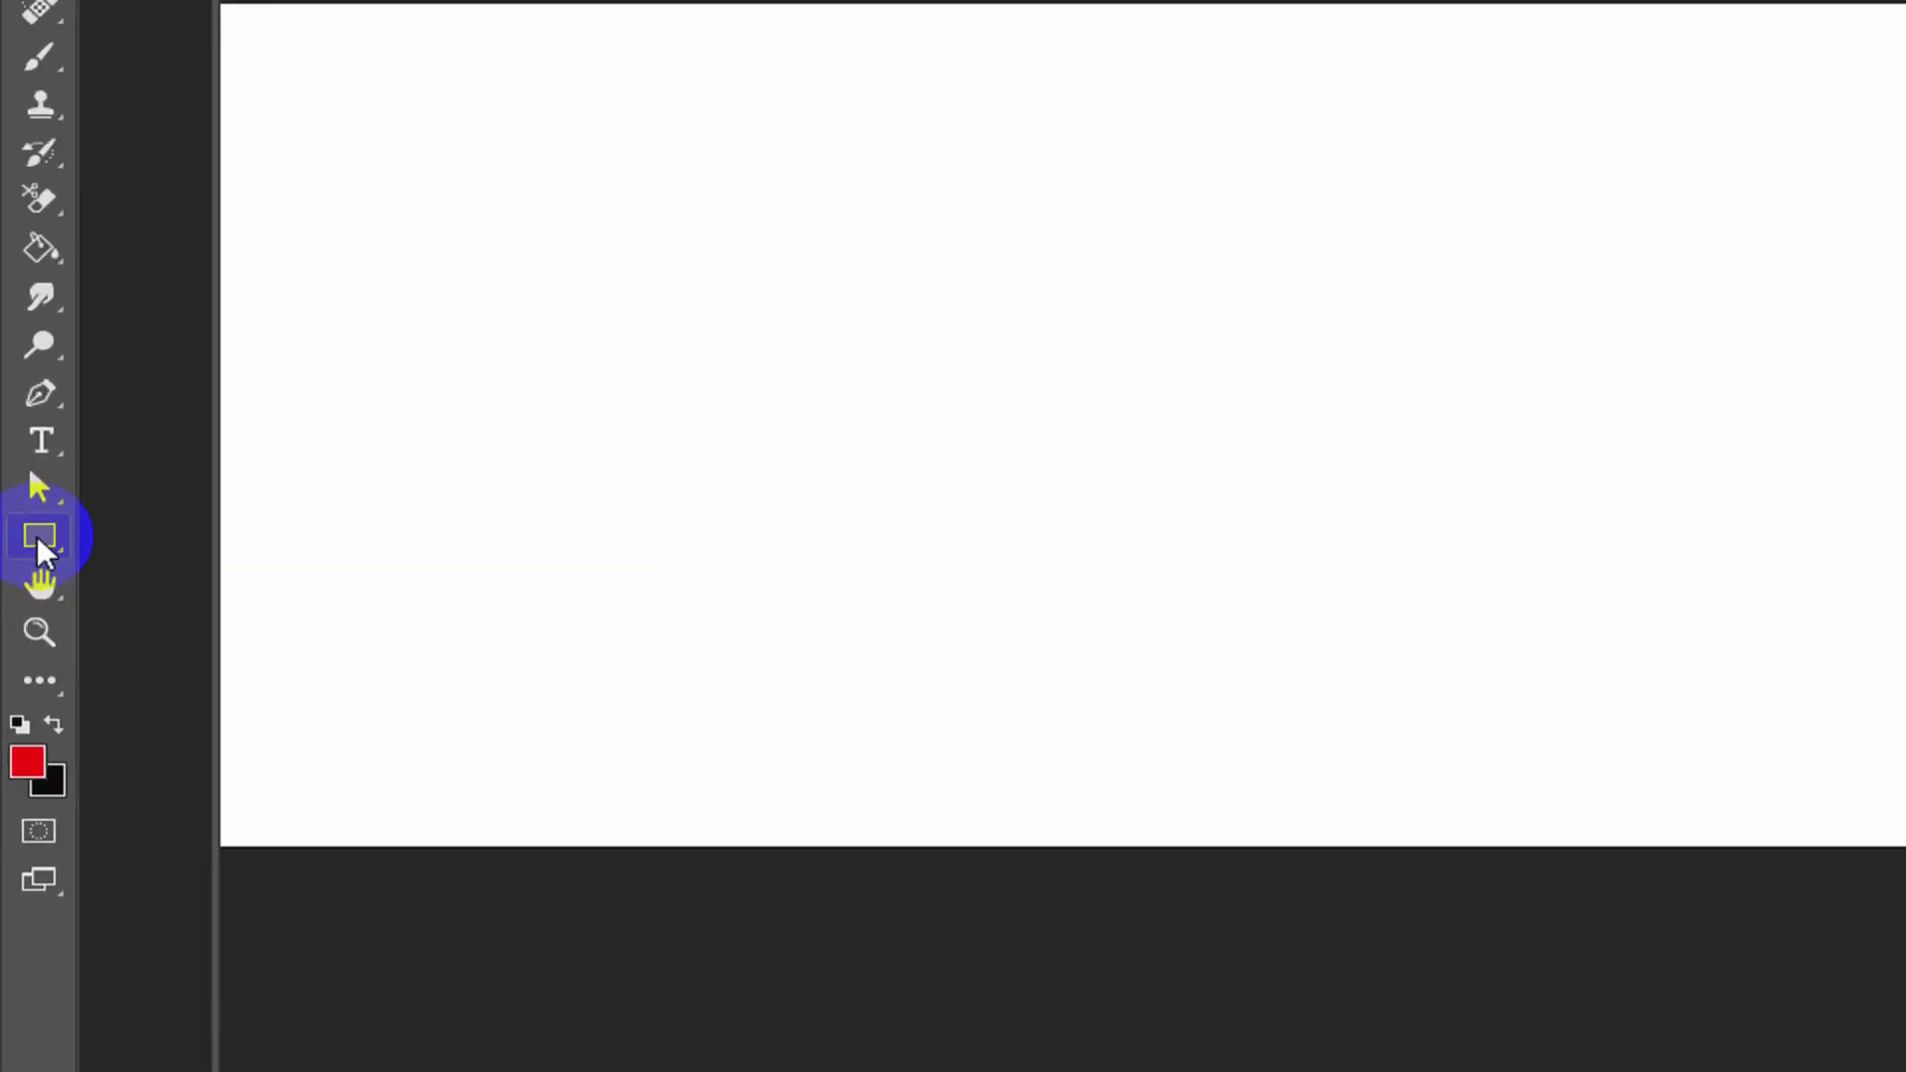
# - Set the Rectangle Tool to draw shapes with a solid orange fill
pyautogui.rightClick(20, 536)
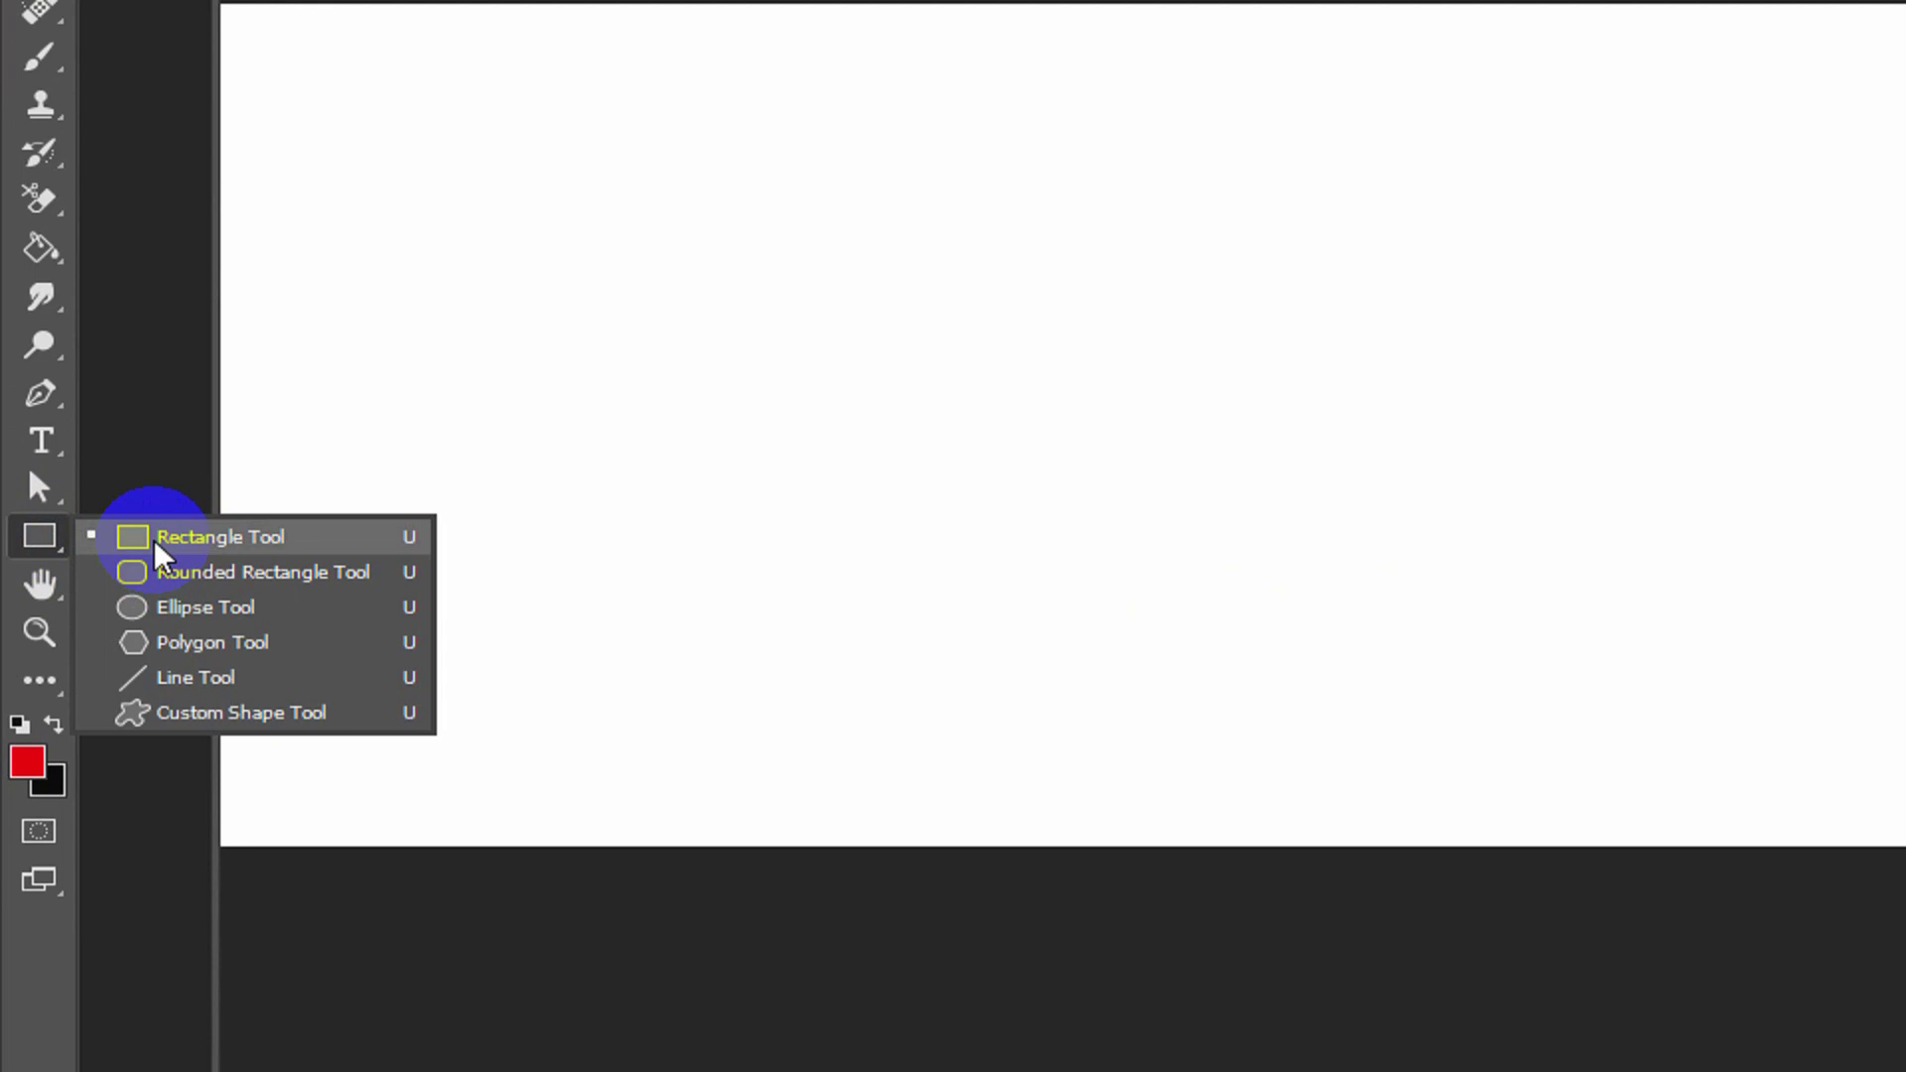
pyautogui.click(159, 544)
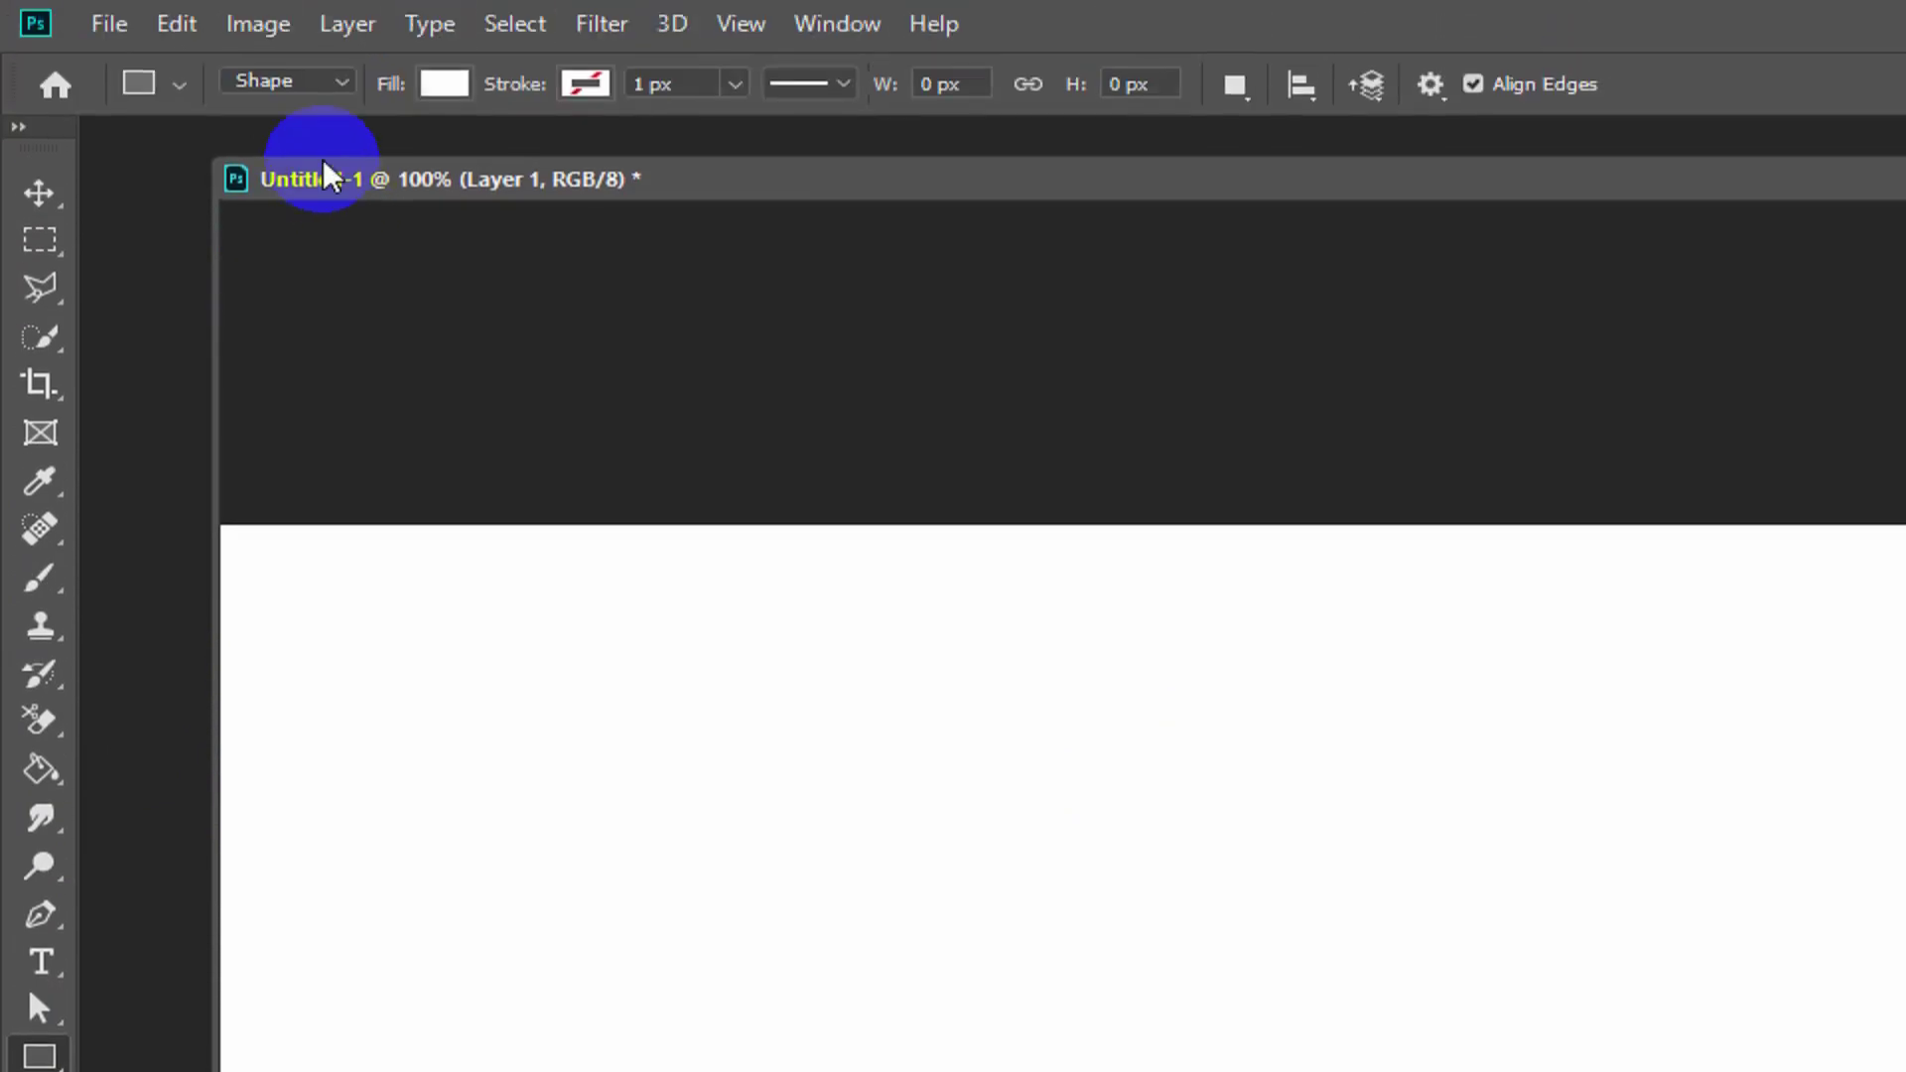
pyautogui.click(283, 82)
pyautogui.click(279, 115)
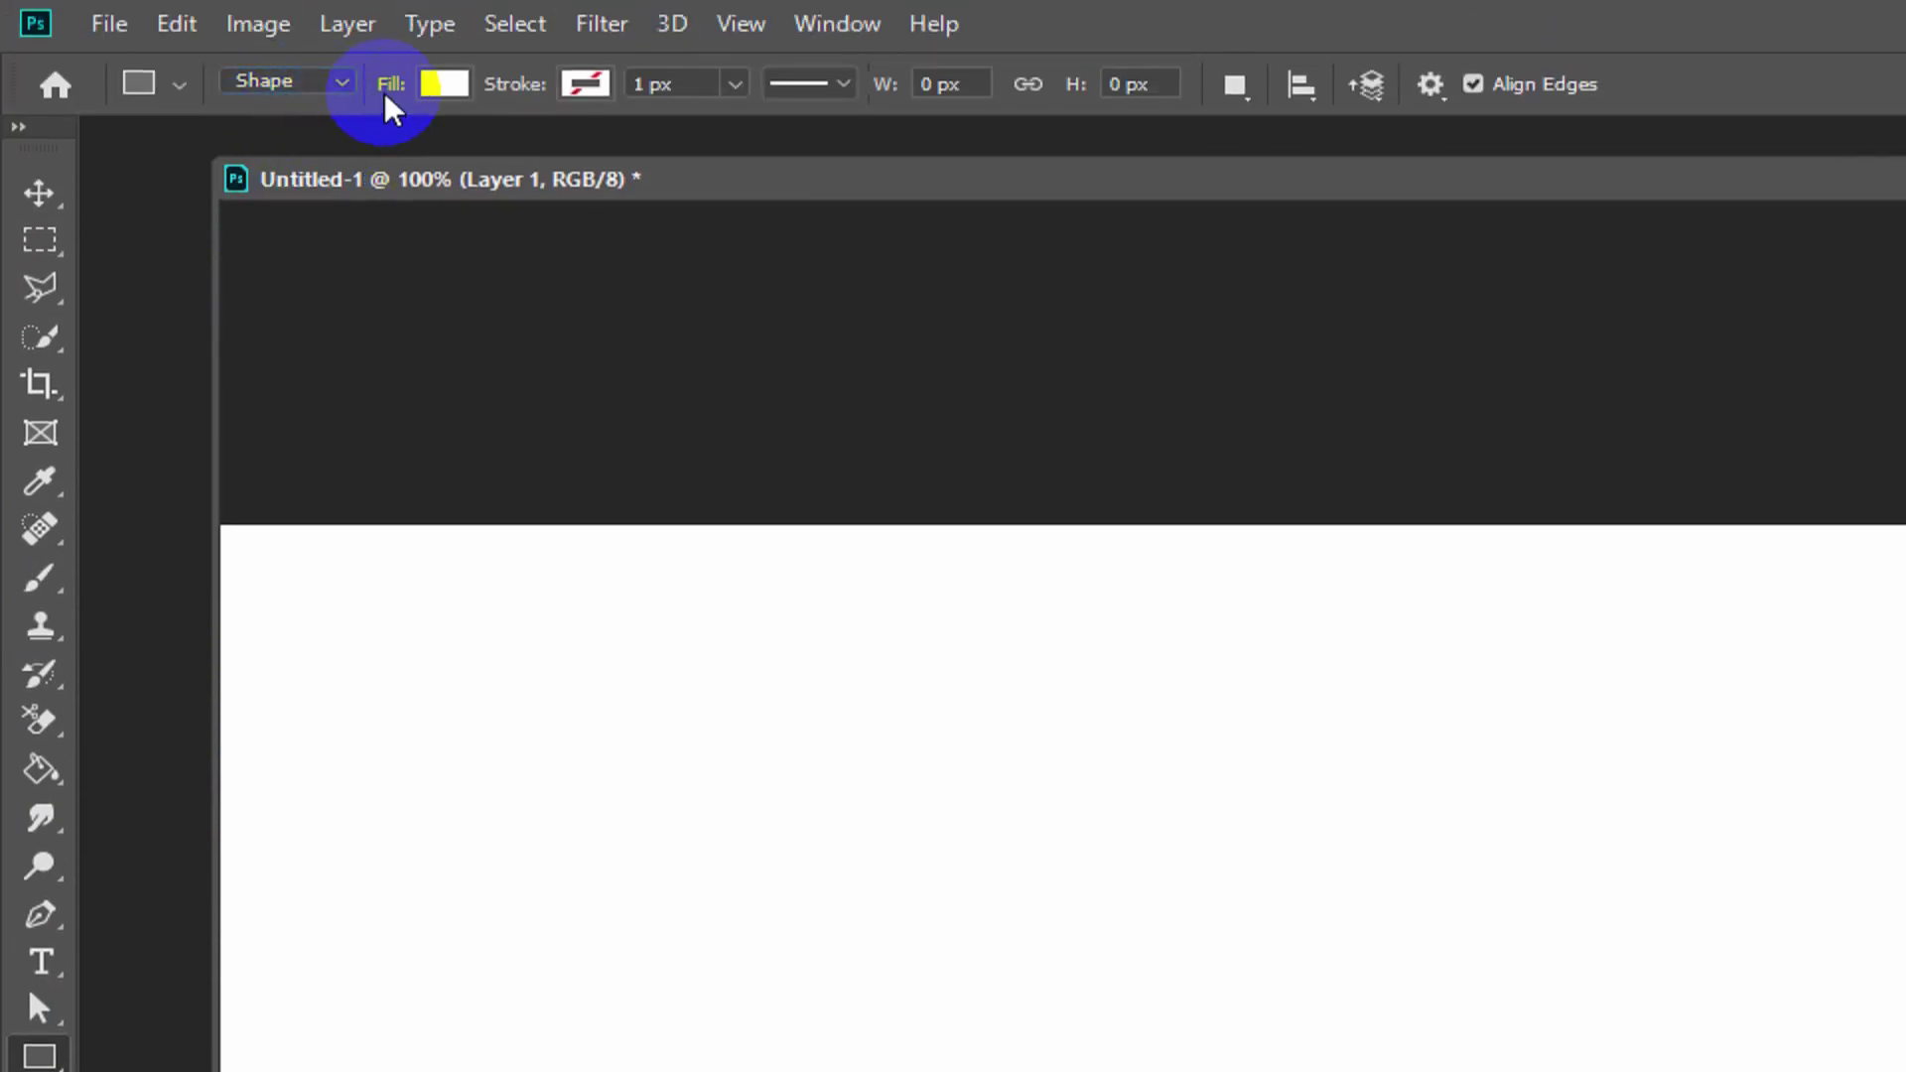
pyautogui.click(444, 86)
pyautogui.click(350, 153)
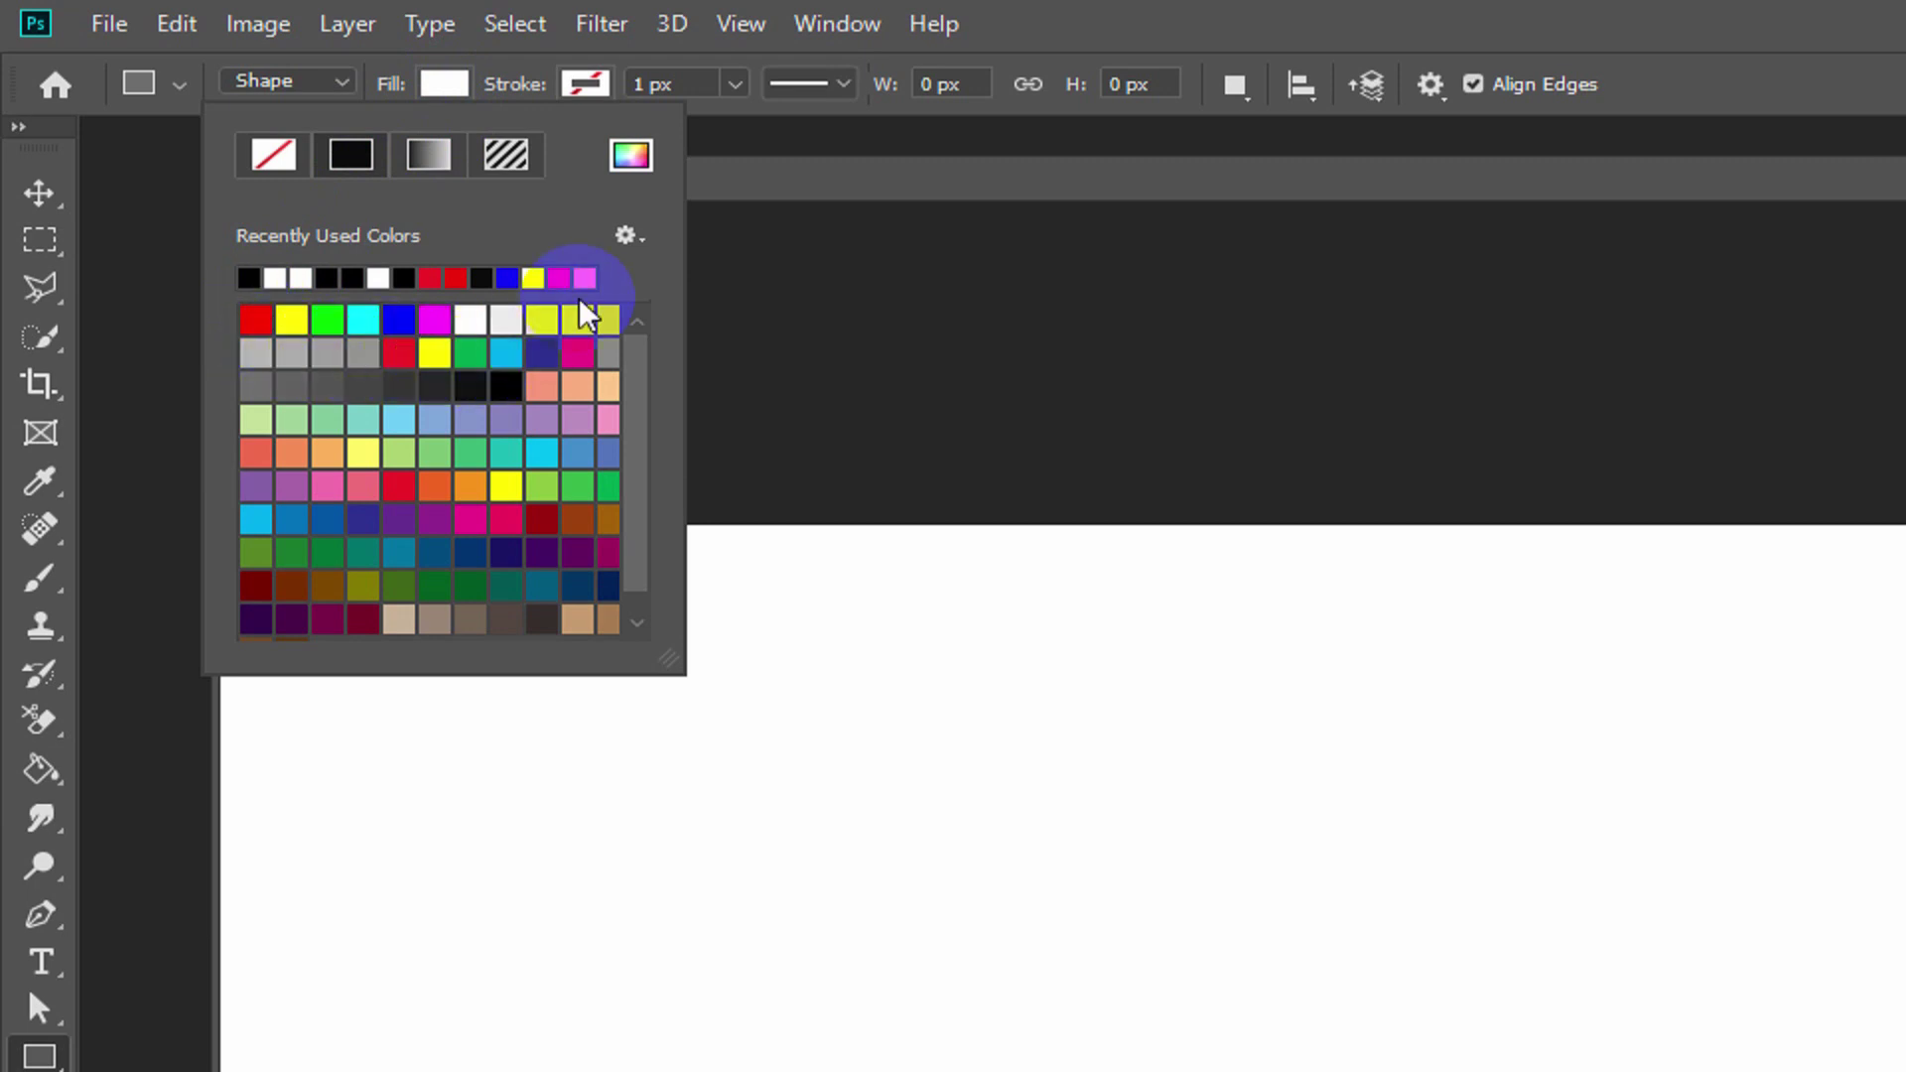
pyautogui.click(587, 316)
pyautogui.click(585, 281)
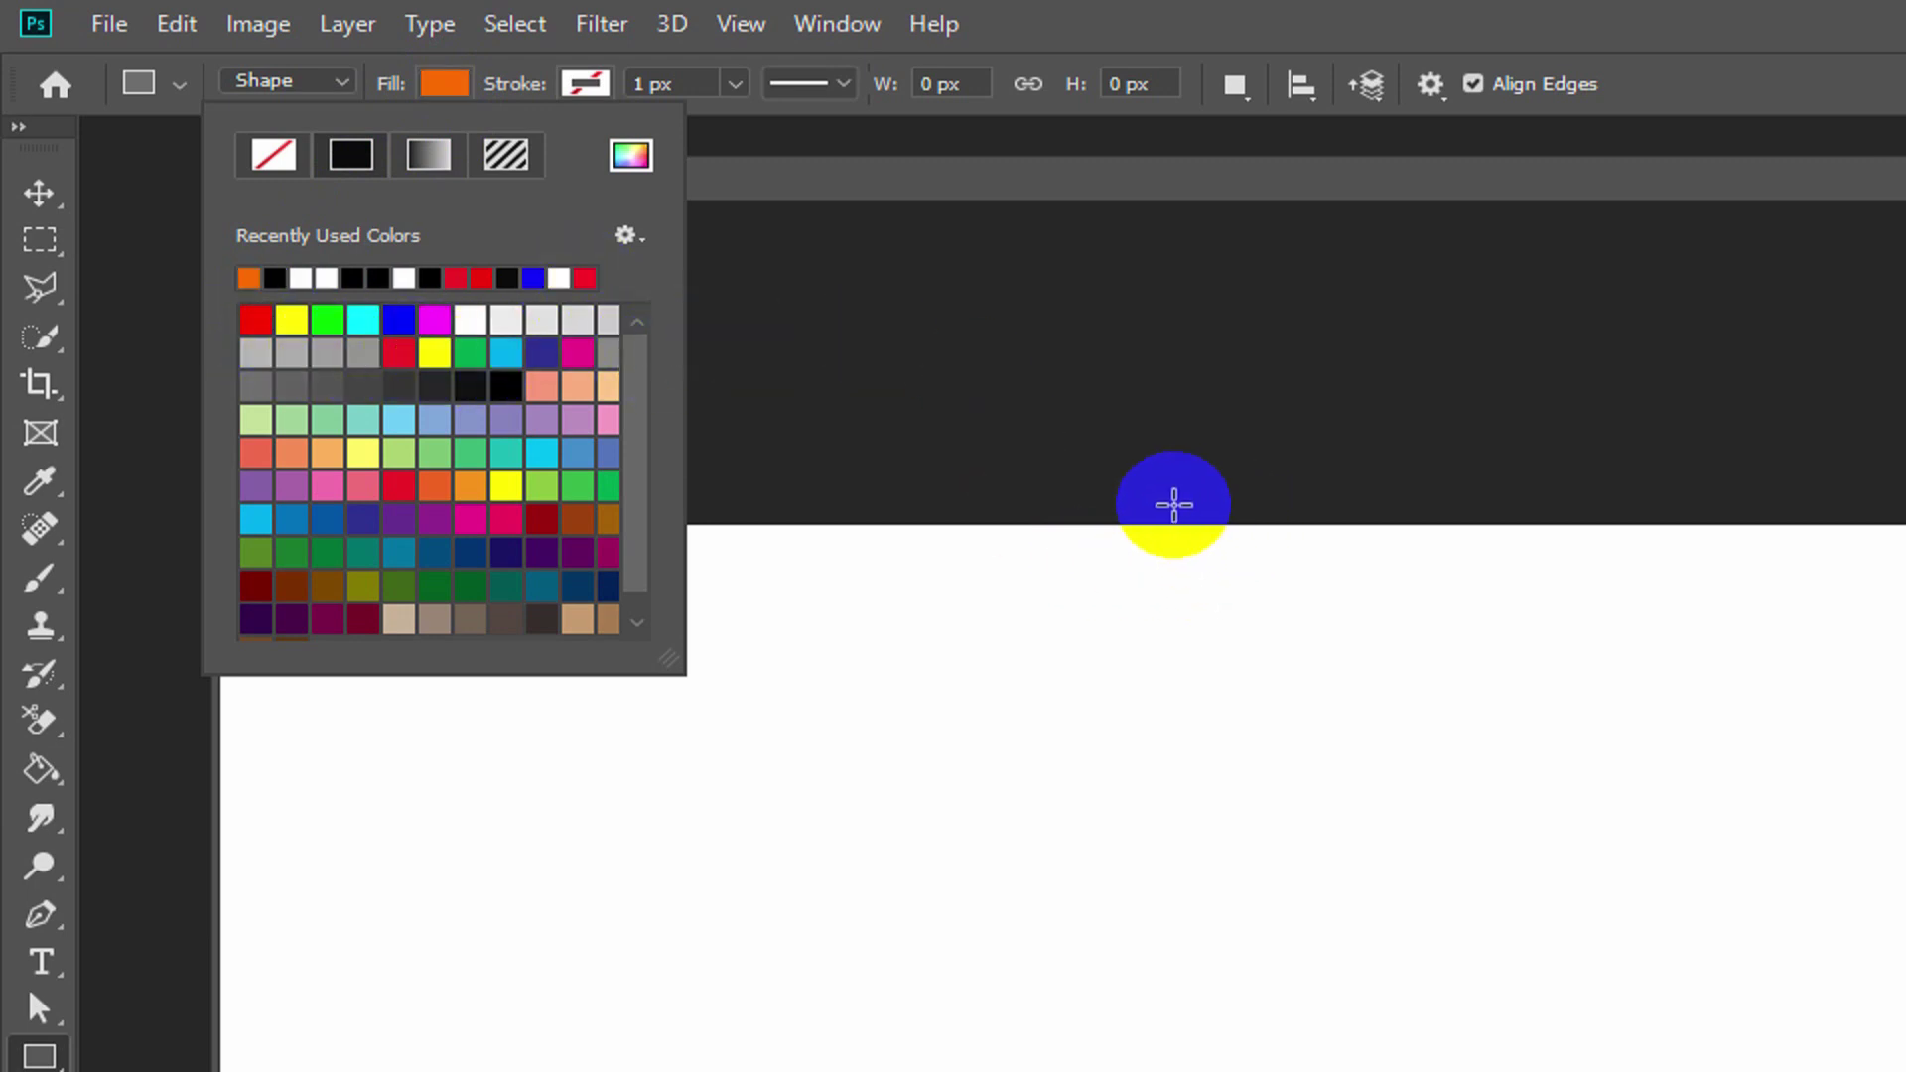
# - Draw a thin 28 × 560 px orange bar spanning the full canvas height
pyautogui.moveTo(1287, 504)
pyautogui.mouseDown()
pyautogui.moveTo(1352, 890)
pyautogui.moveTo(1334, 737)
pyautogui.mouseUp()
pyautogui.scroll(5, 1390, 397)
pyautogui.scroll(3, 1340, 198)
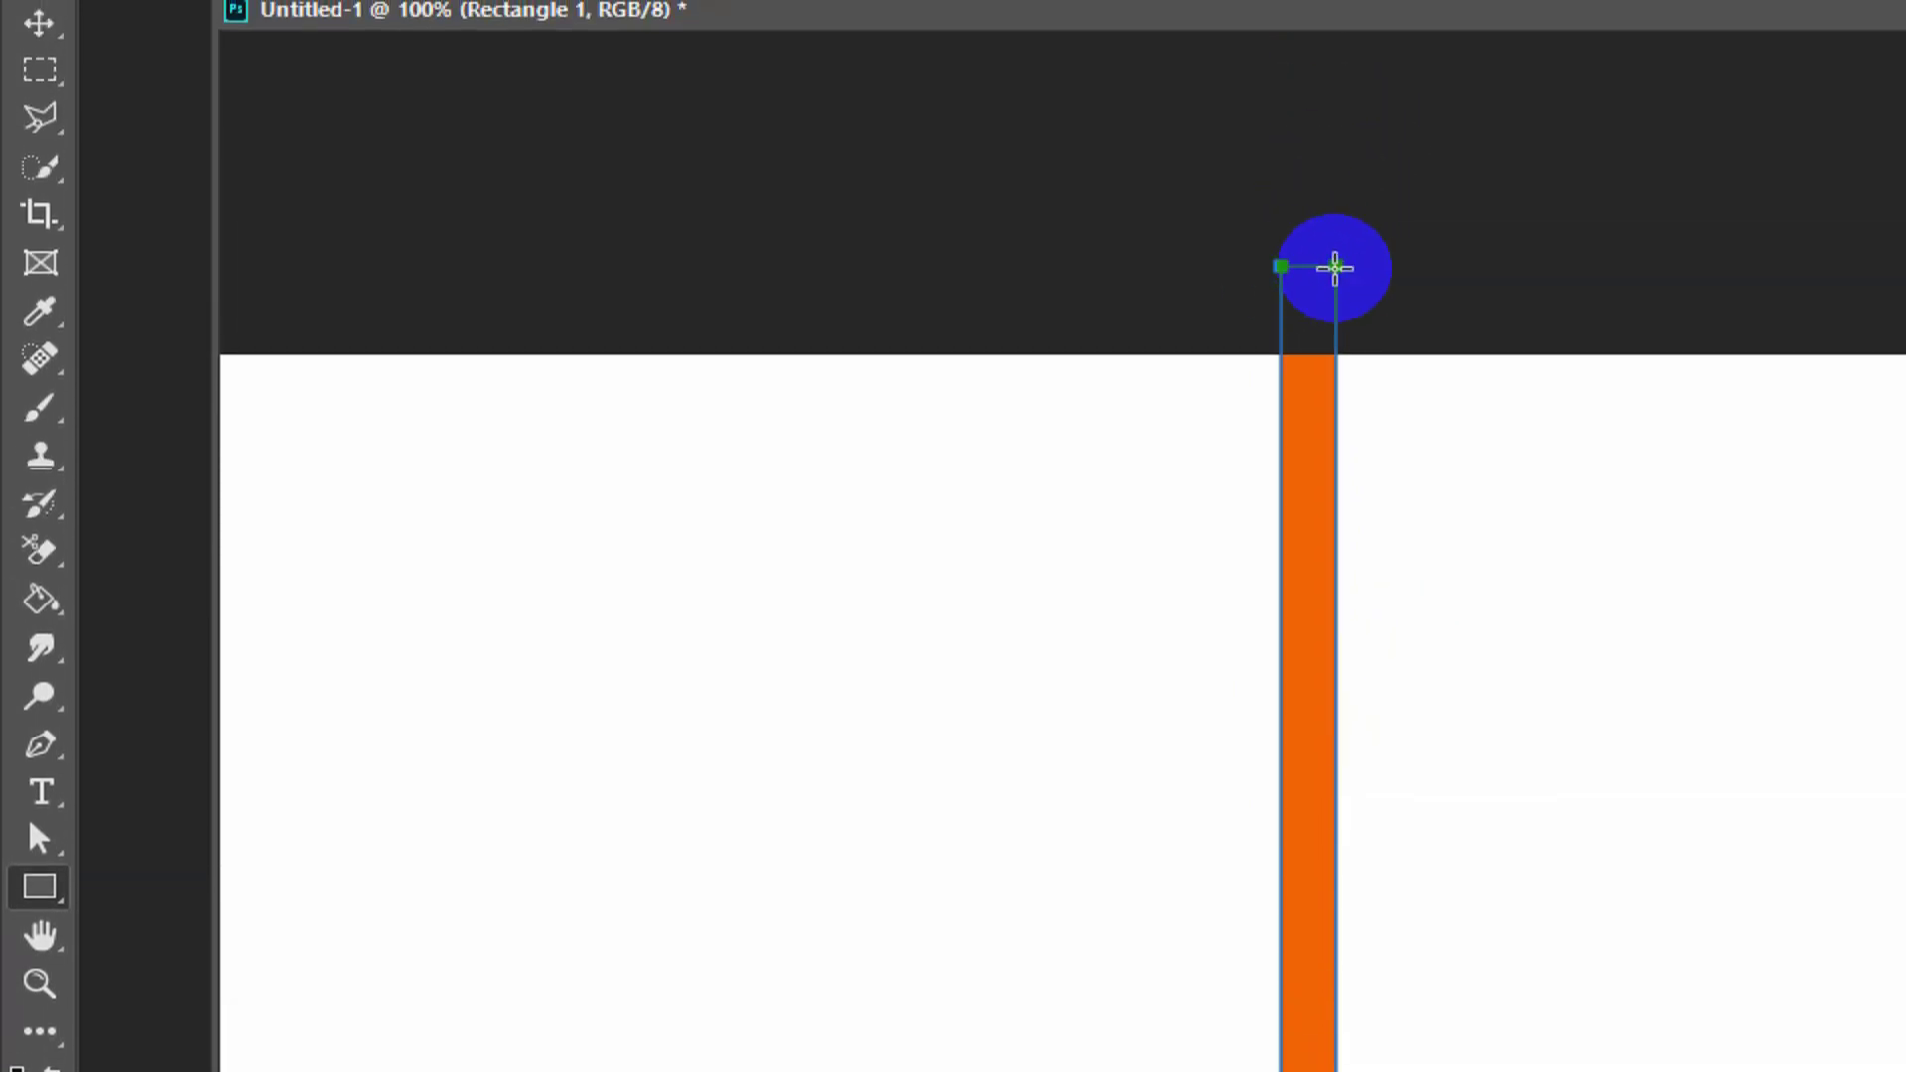
pyautogui.scroll(-2, 1335, 267)
pyautogui.scroll(-5, 1344, 923)
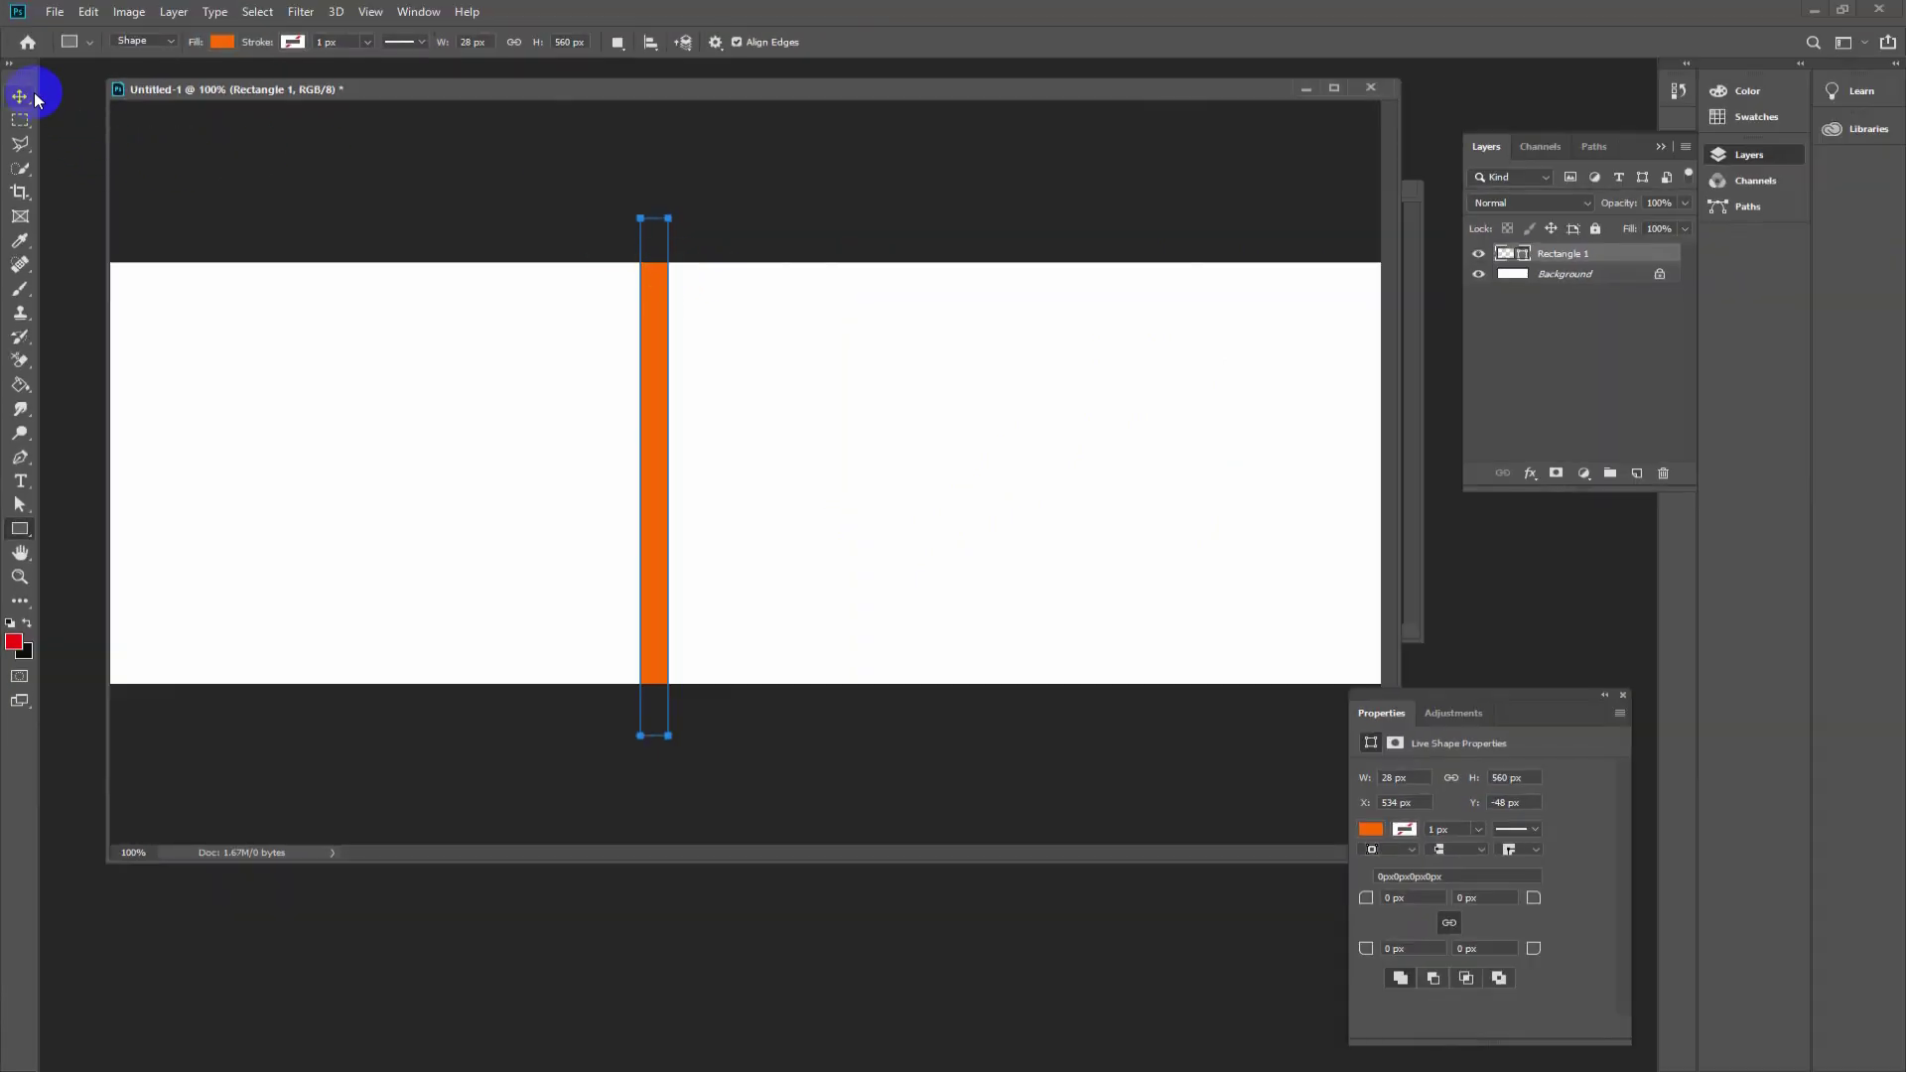
pyautogui.click(35, 98)
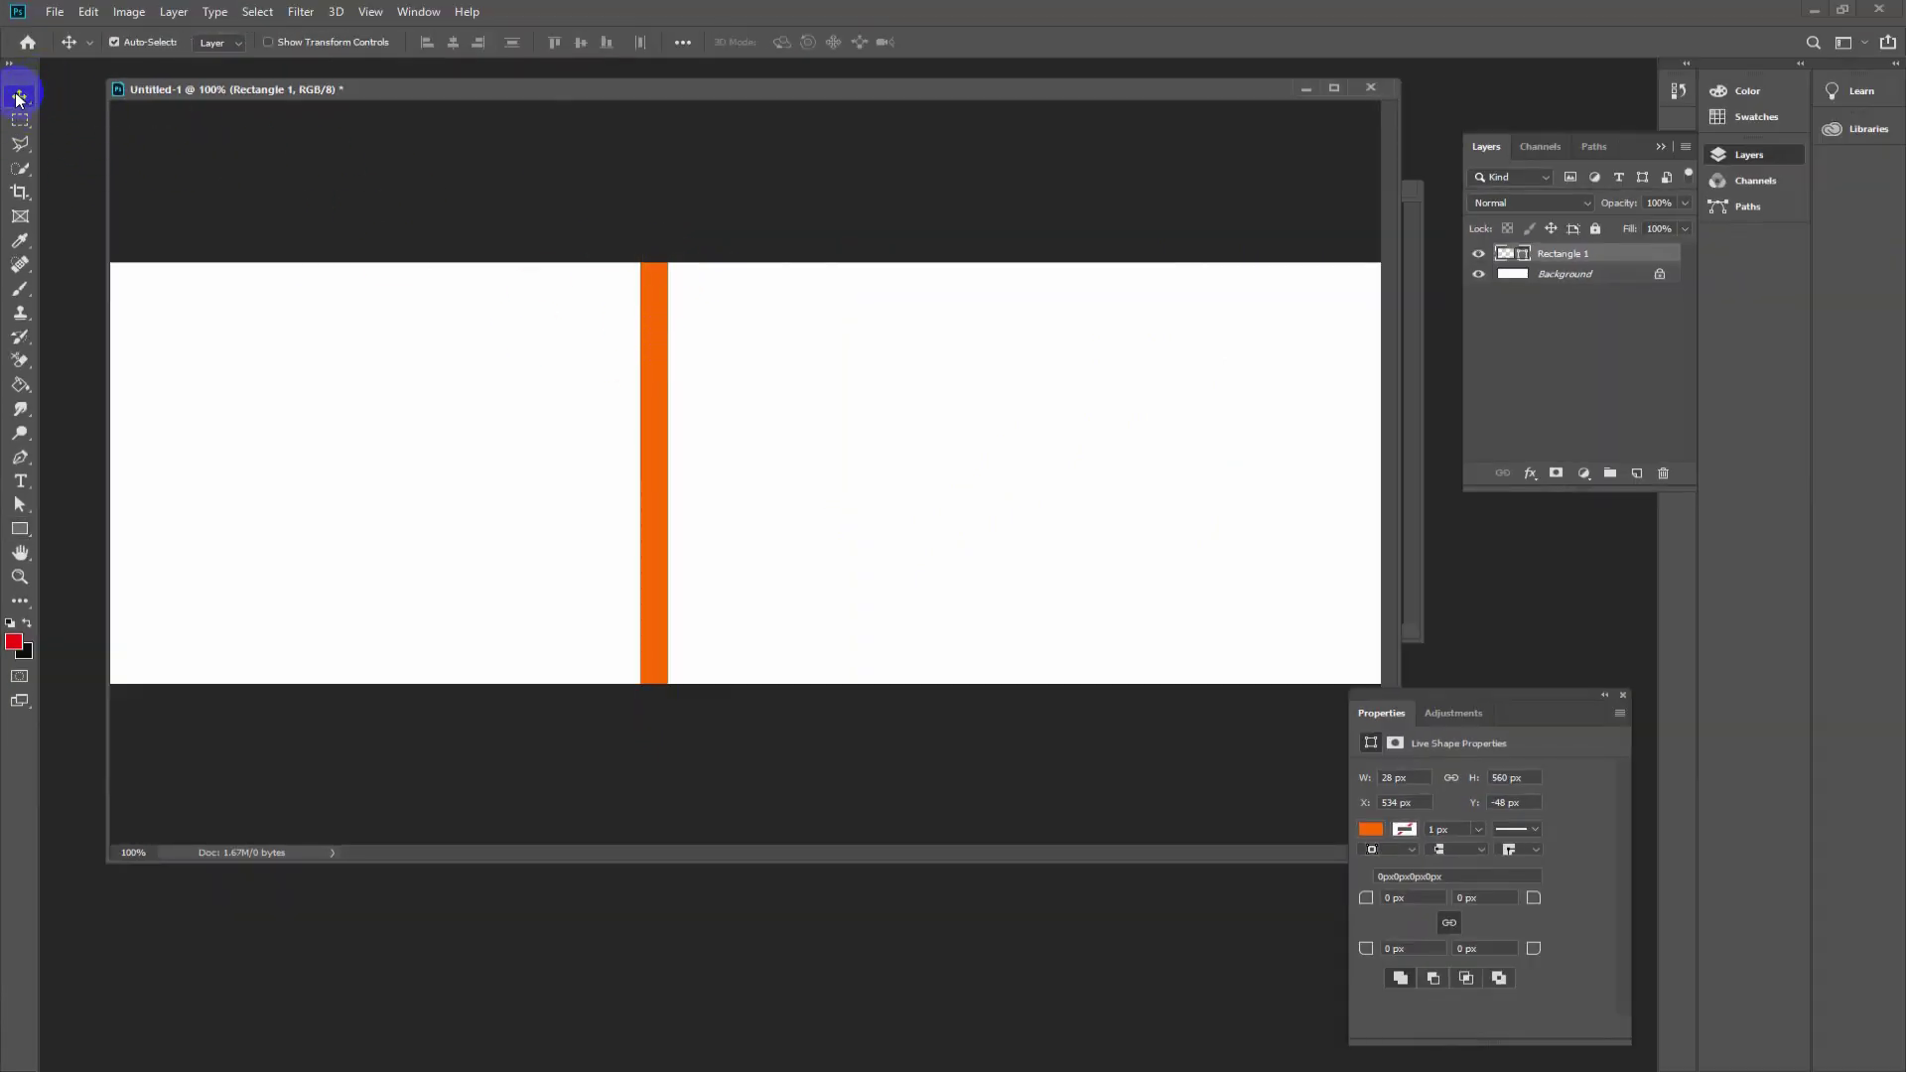
# - Rotate the orange bar -20 degrees and place it as a diagonal stripe on the left
pyautogui.hotkey('ctrl', 't')
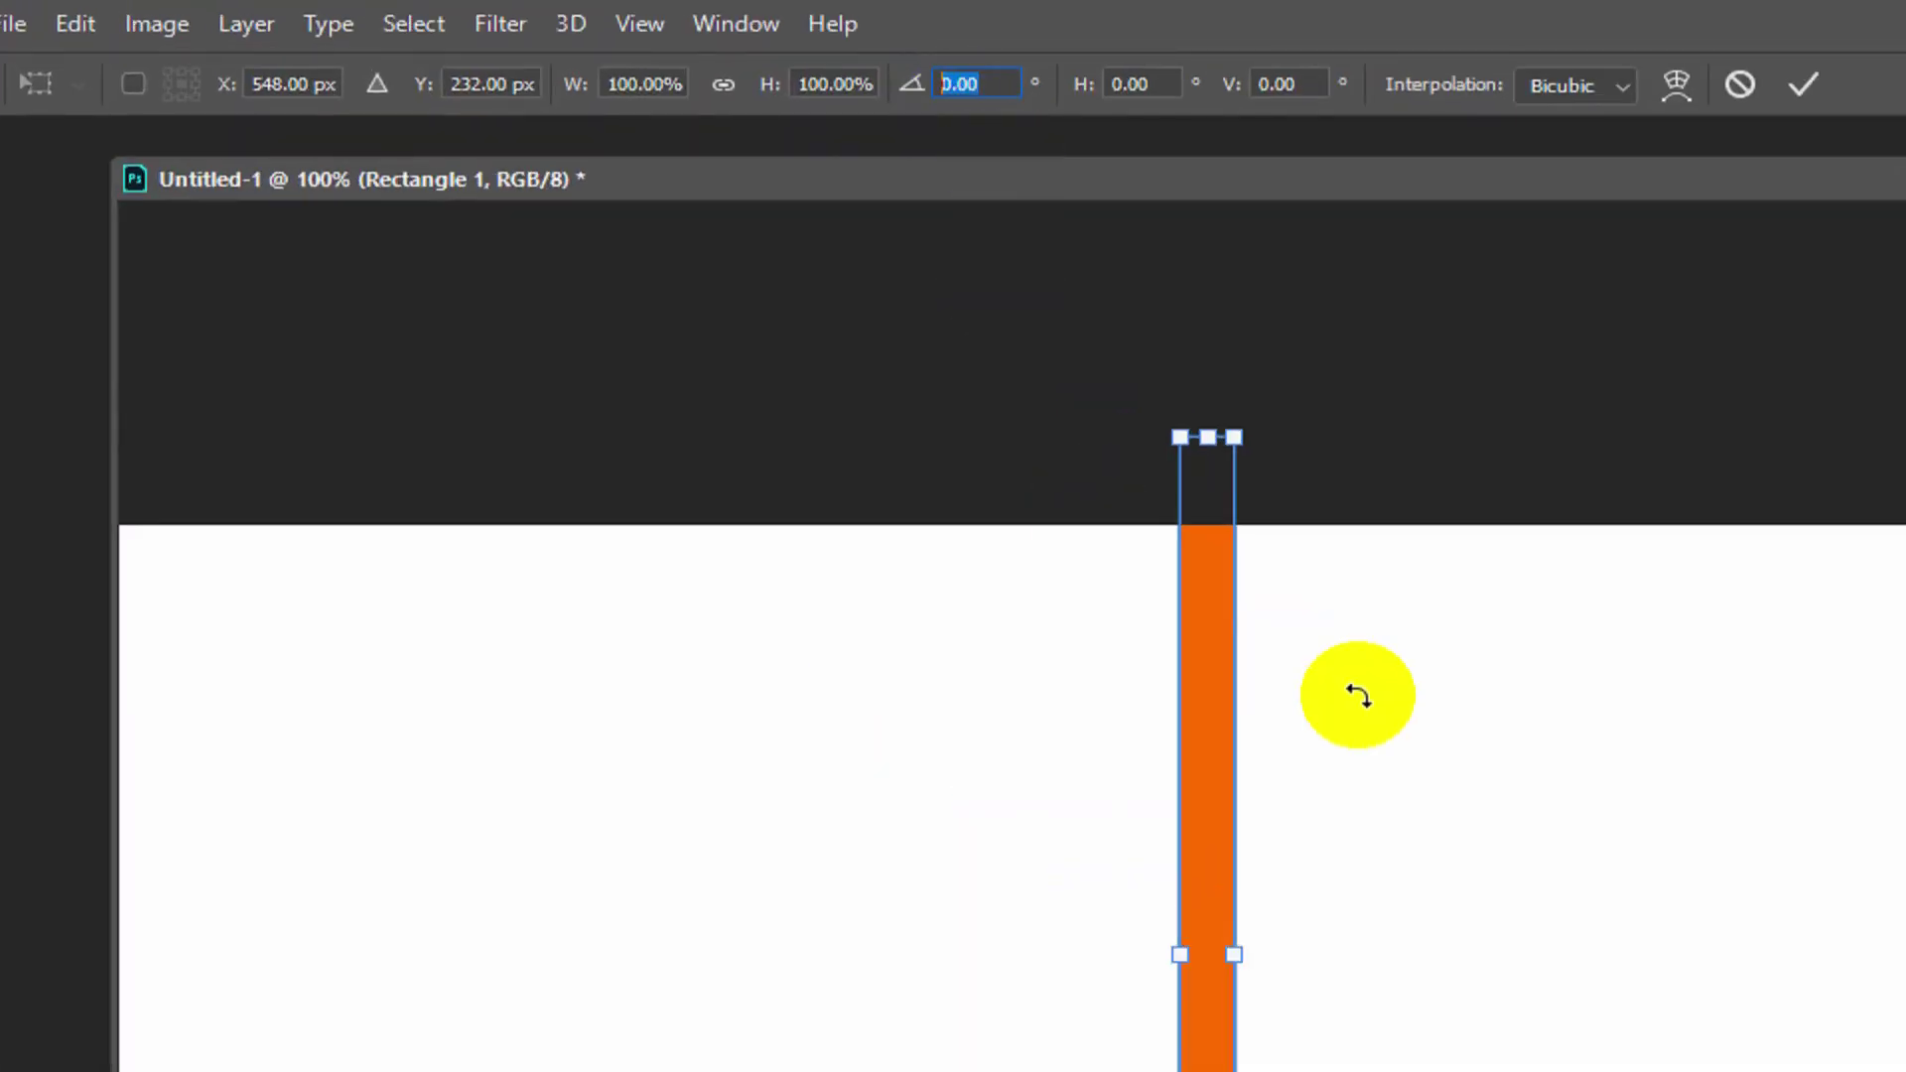
pyautogui.write('2')
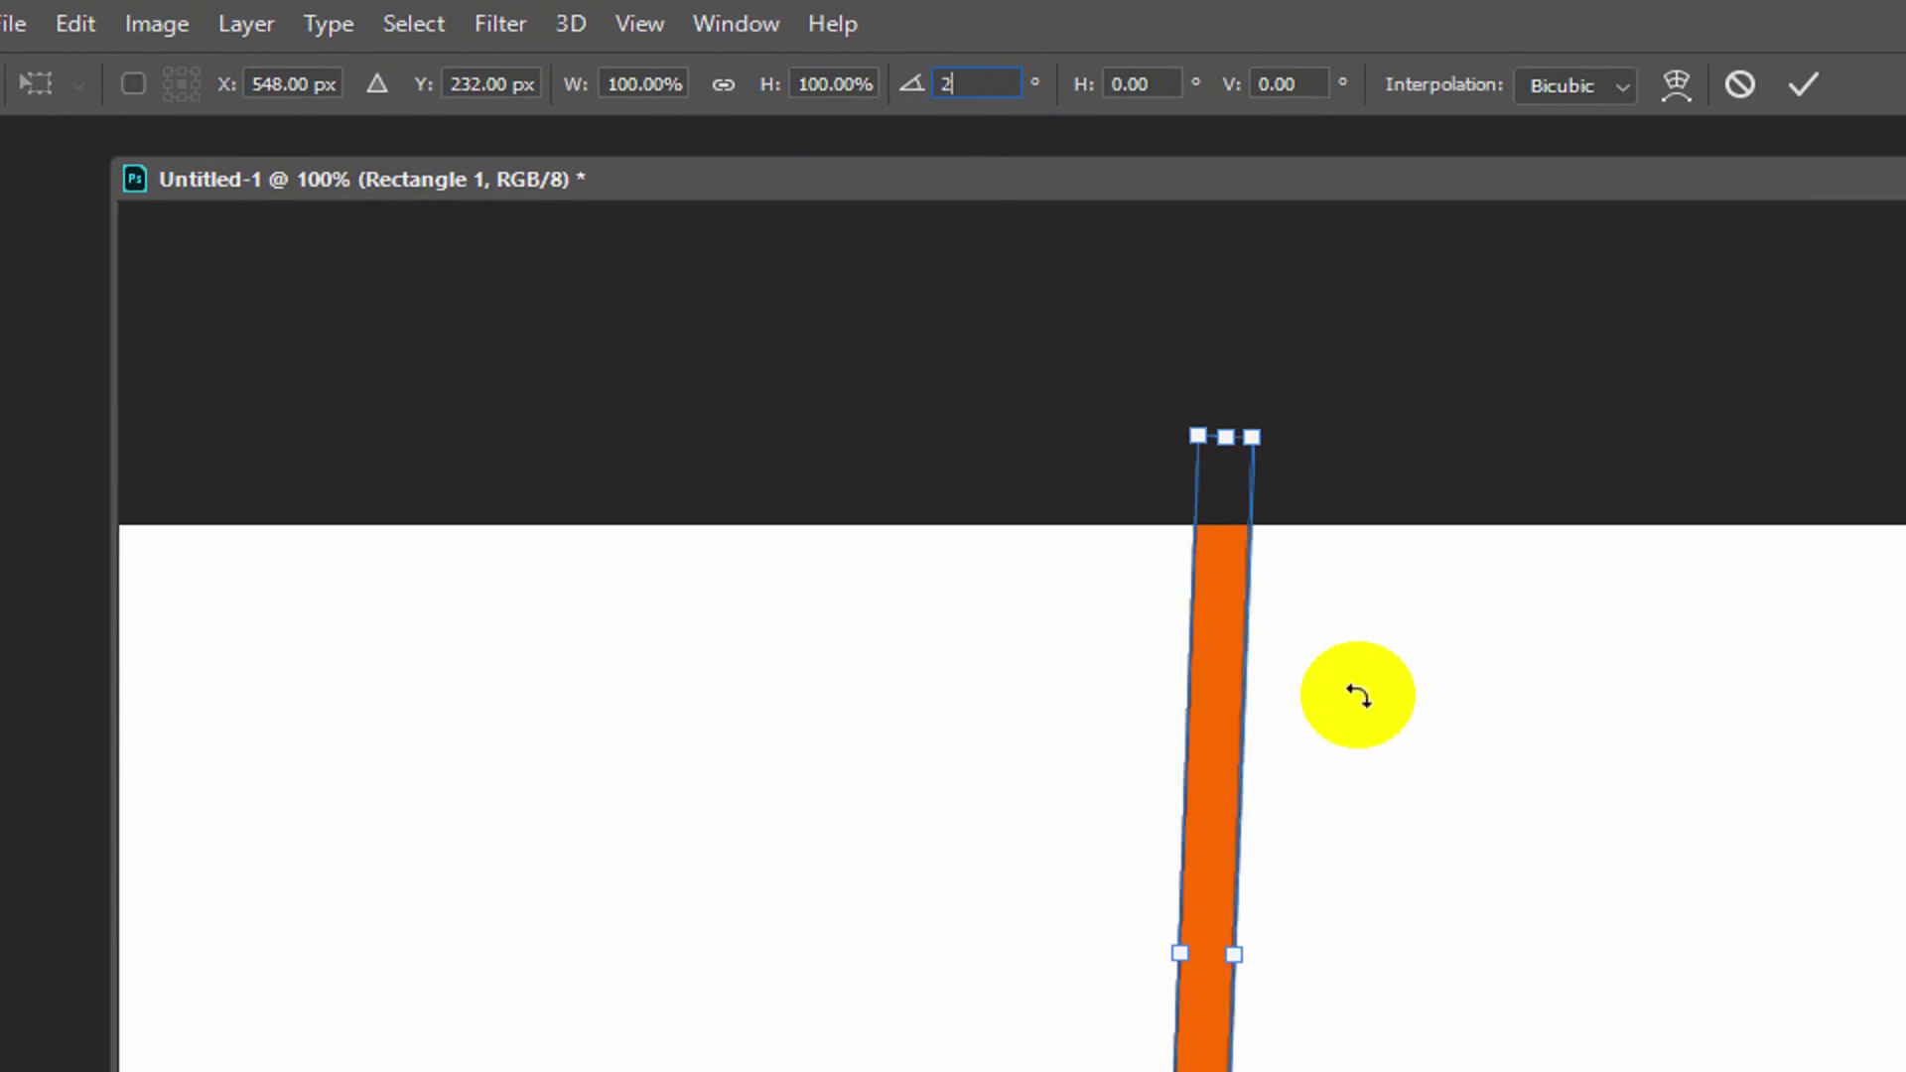
pyautogui.write('0')
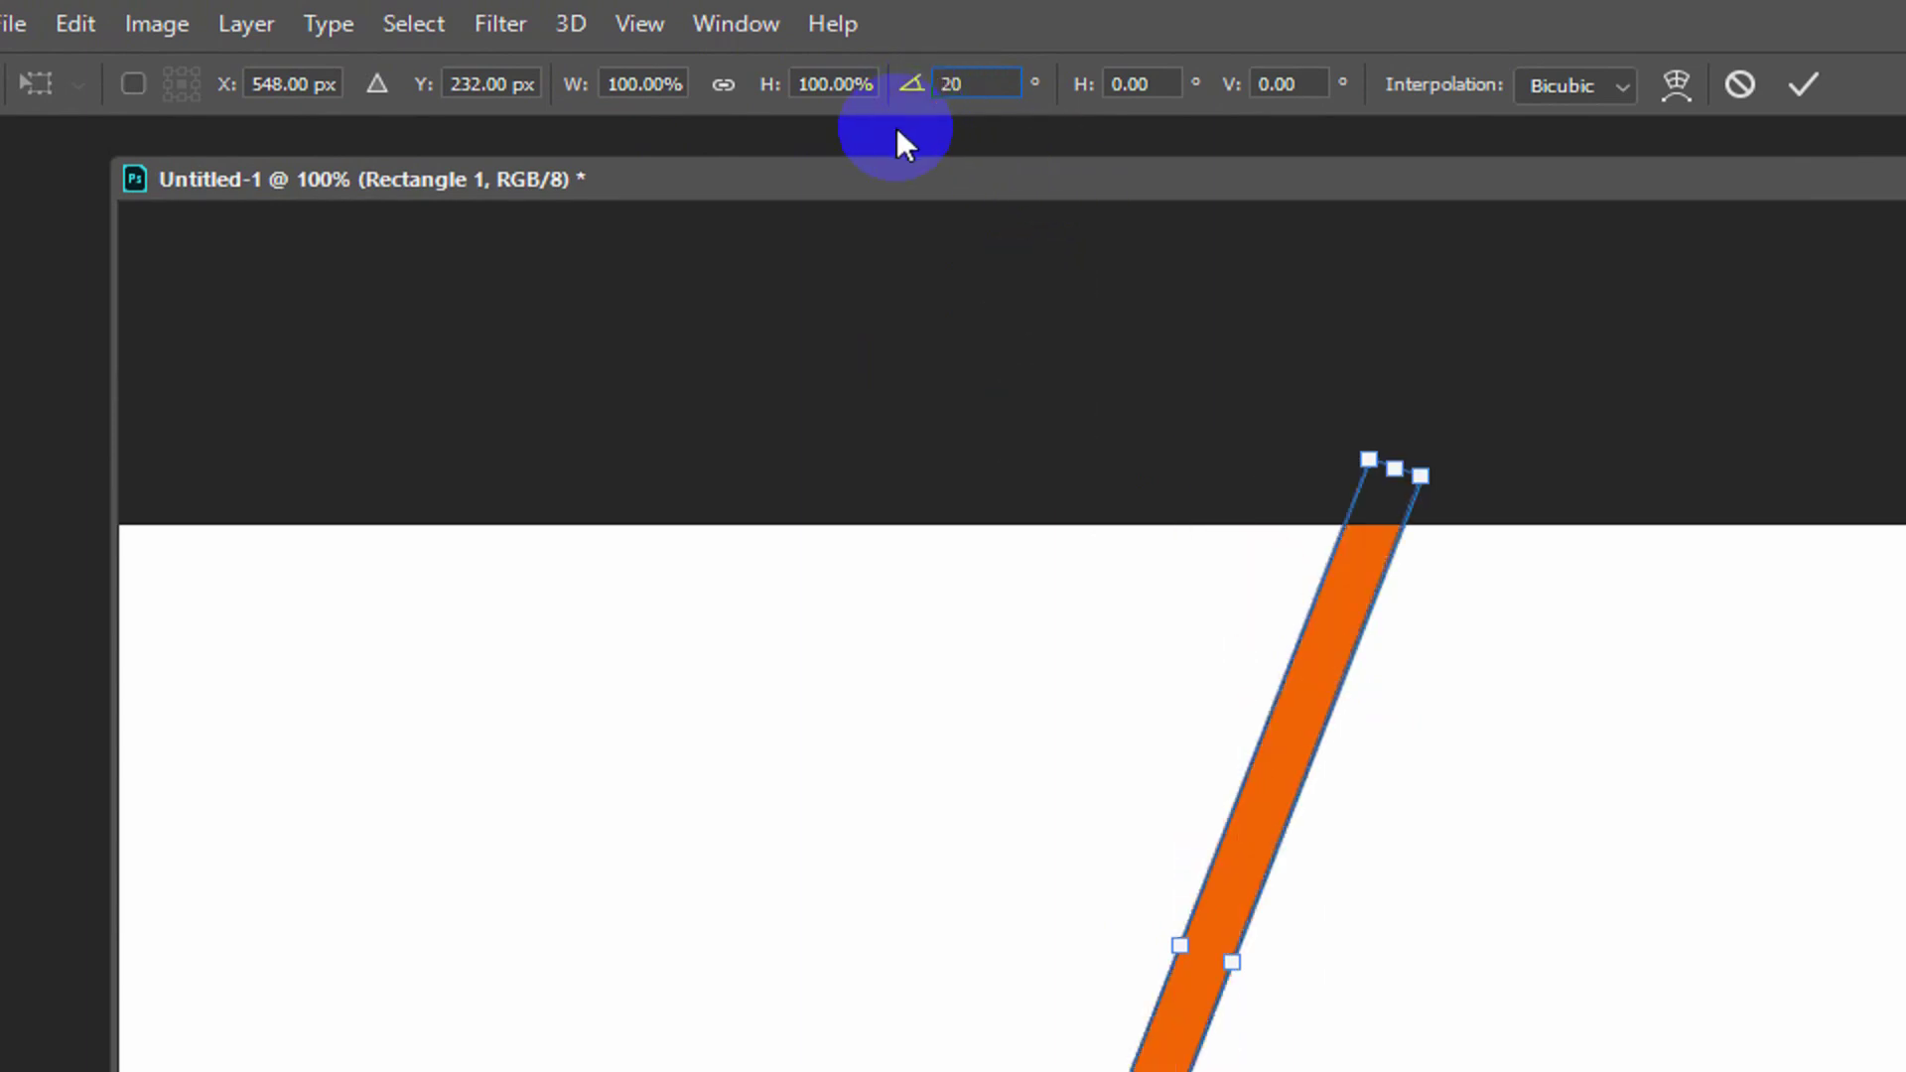
pyautogui.write('-')
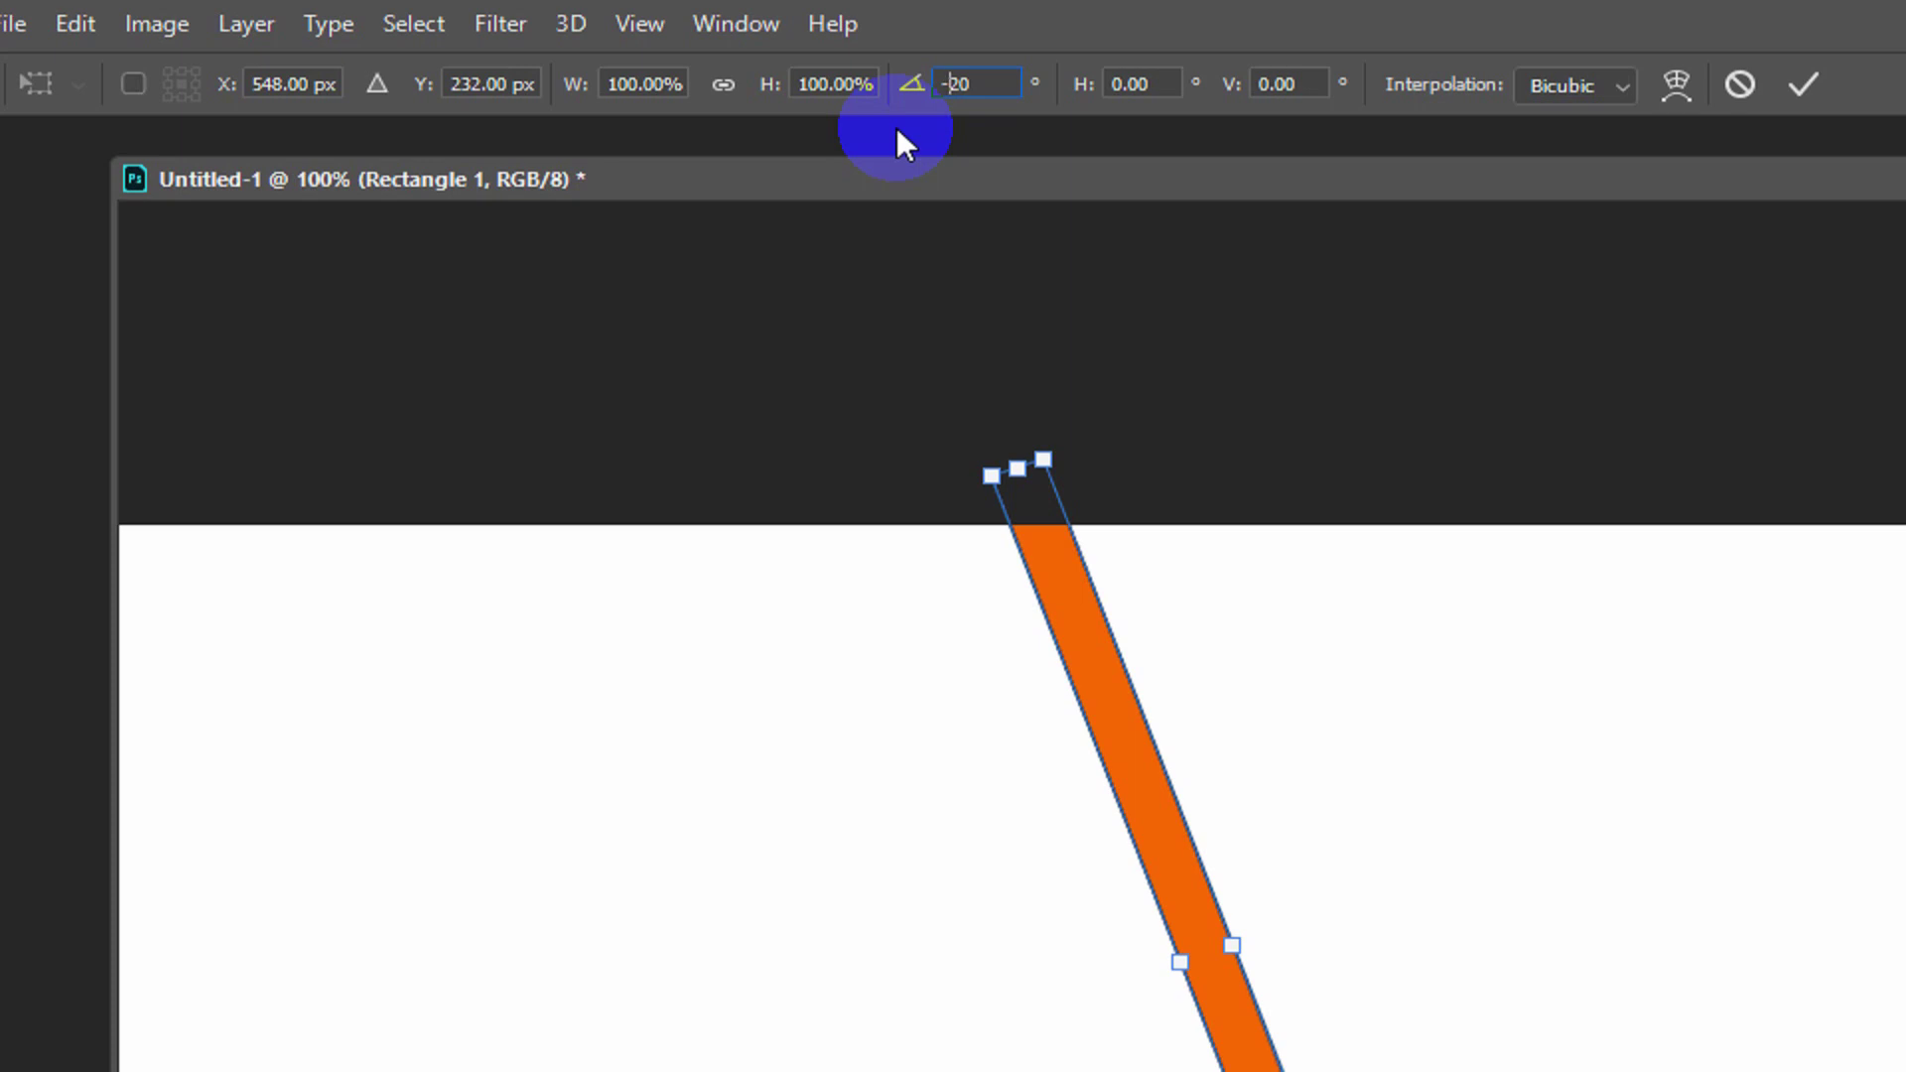
pyautogui.press('Return')
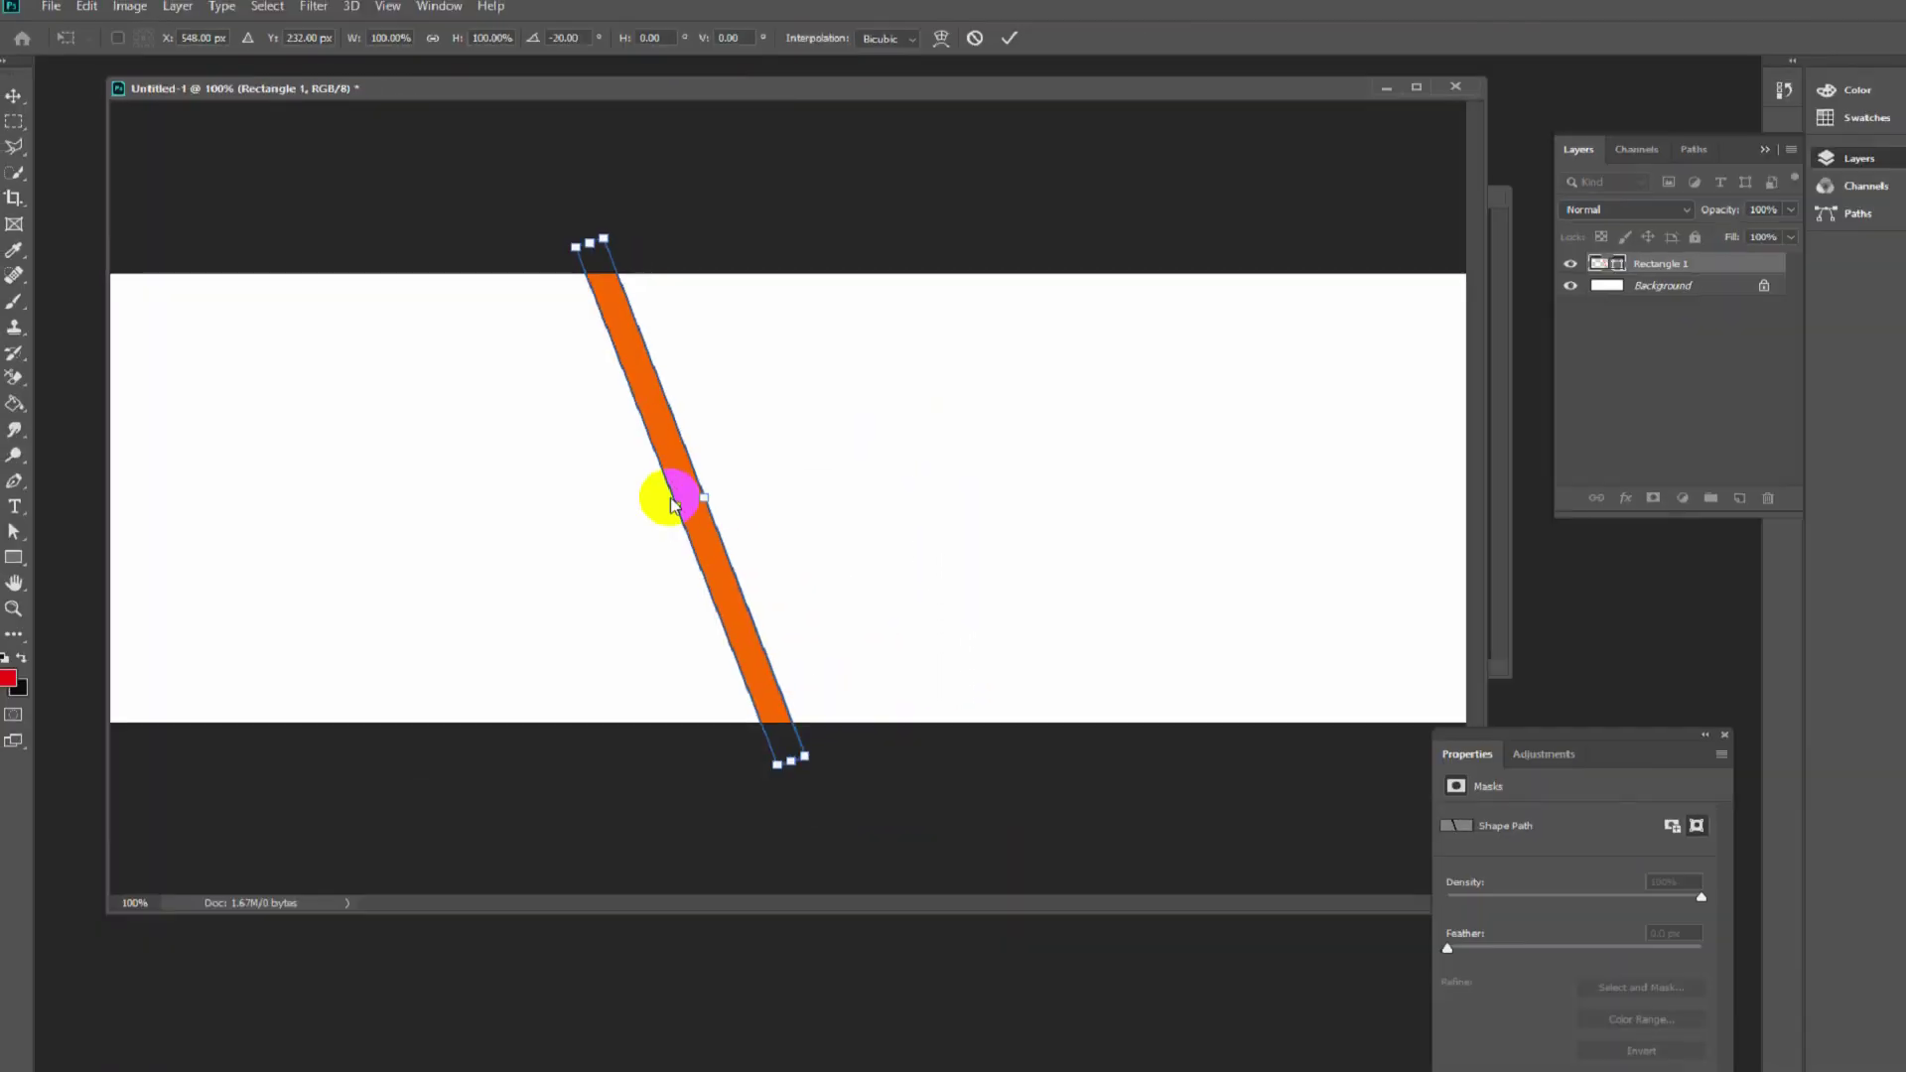
pyautogui.moveTo(631, 409); pyautogui.dragTo(487, 399)
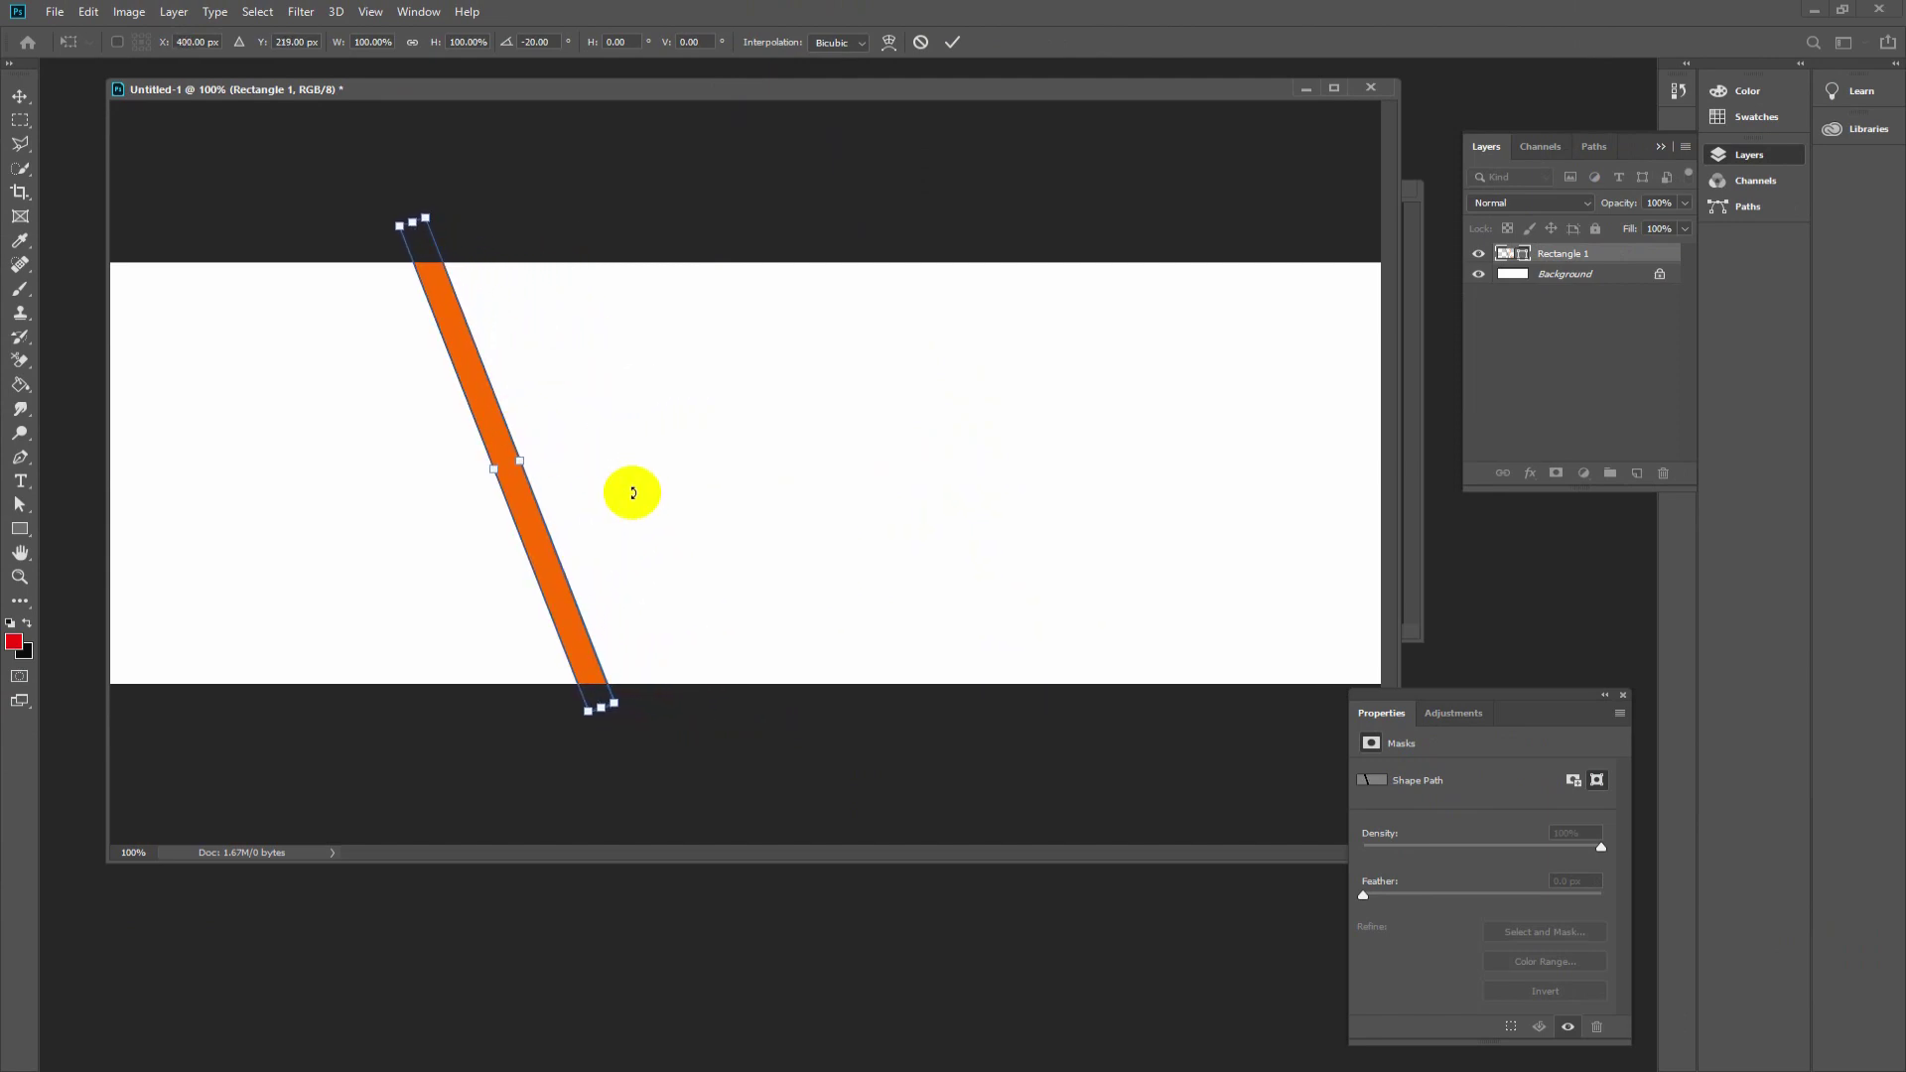
pyautogui.moveTo(534, 537); pyautogui.dragTo(554, 533)
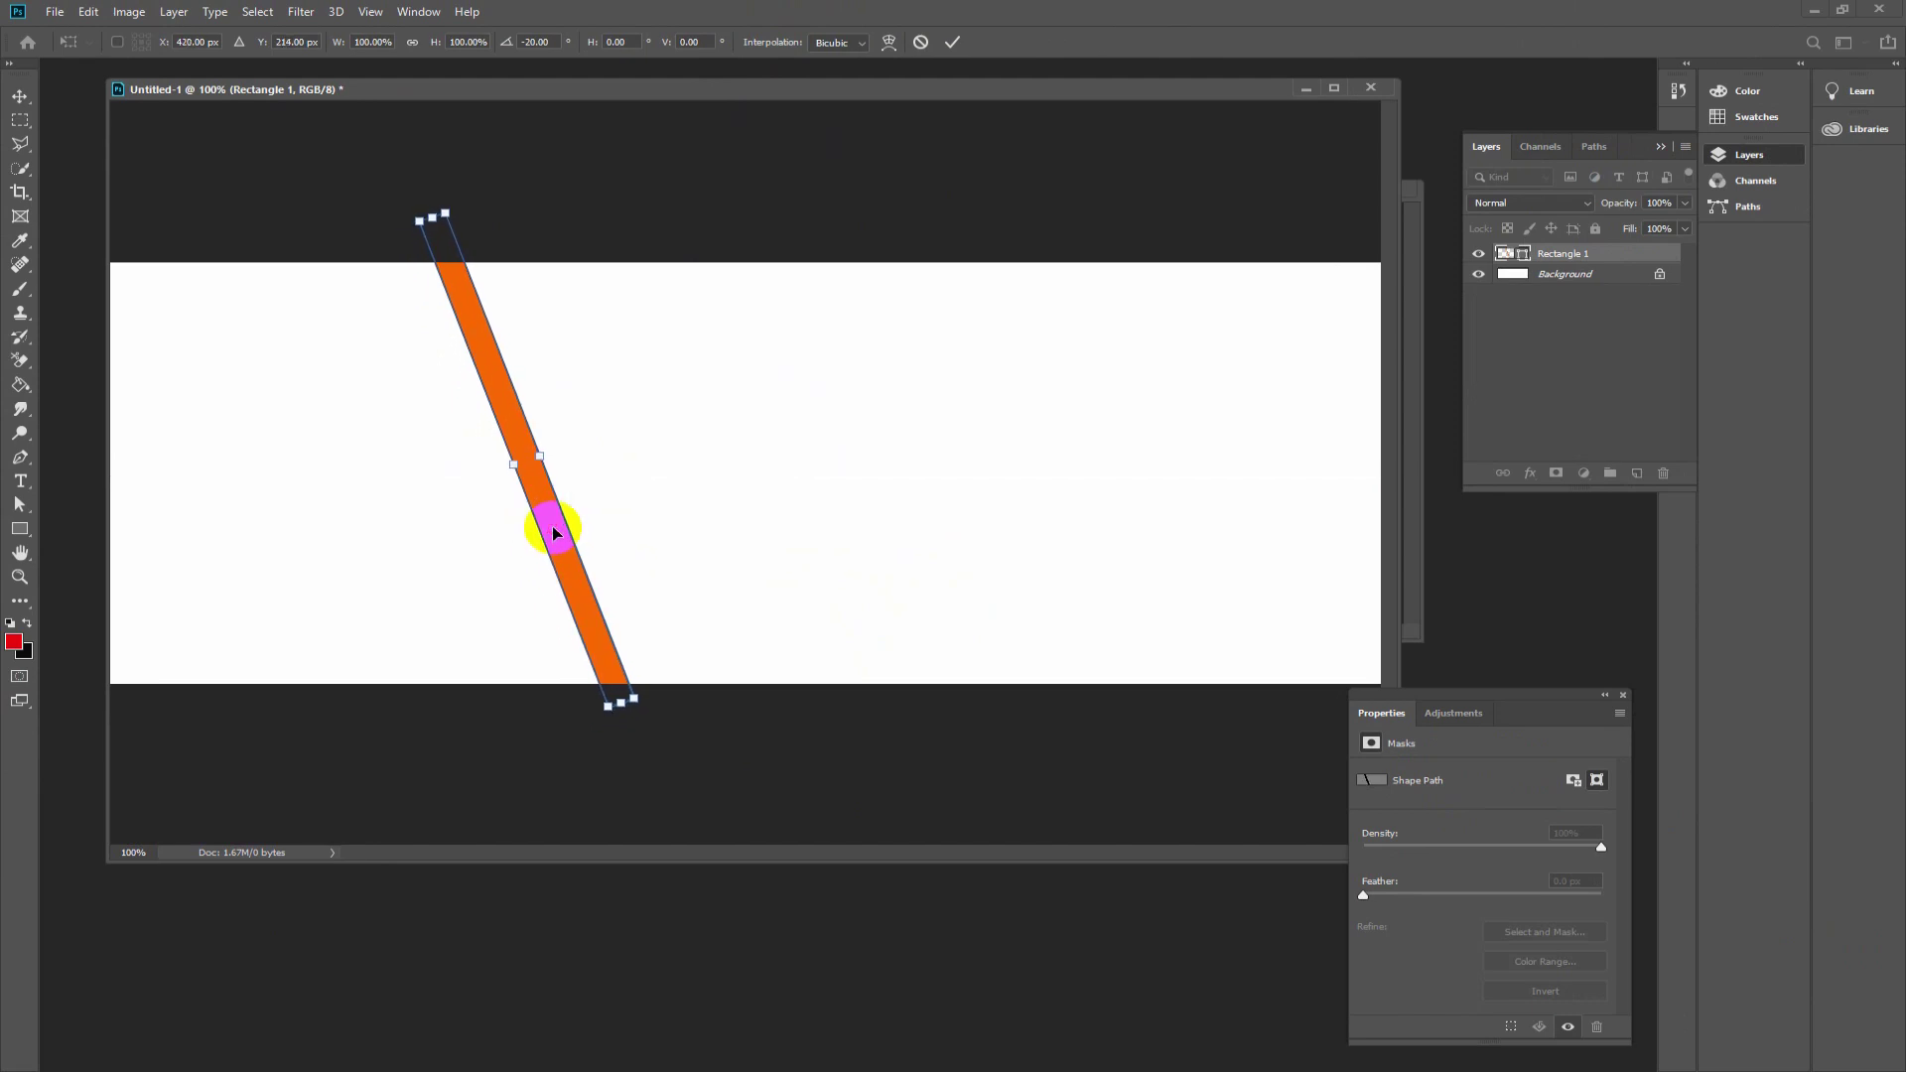
pyautogui.doubleClick(554, 534)
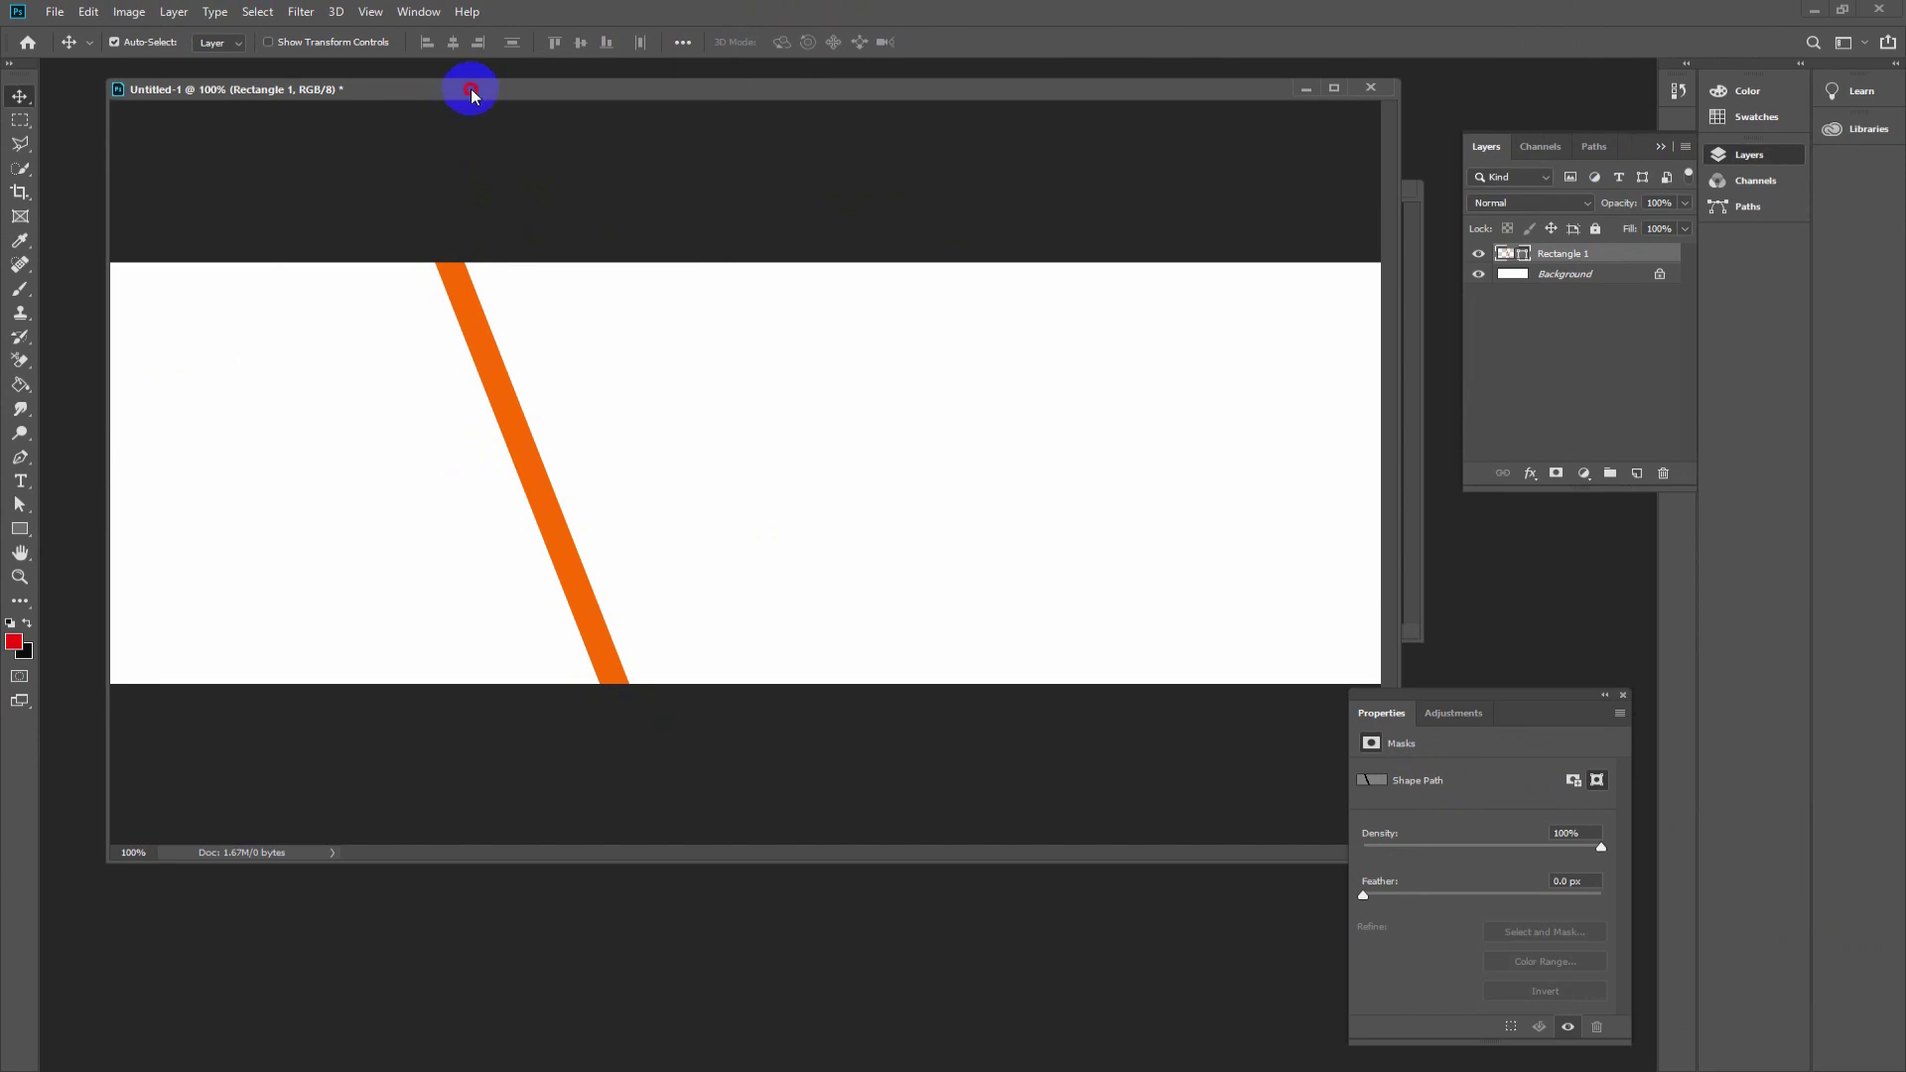
pyautogui.moveTo(471, 94); pyautogui.dragTo(645, 383)
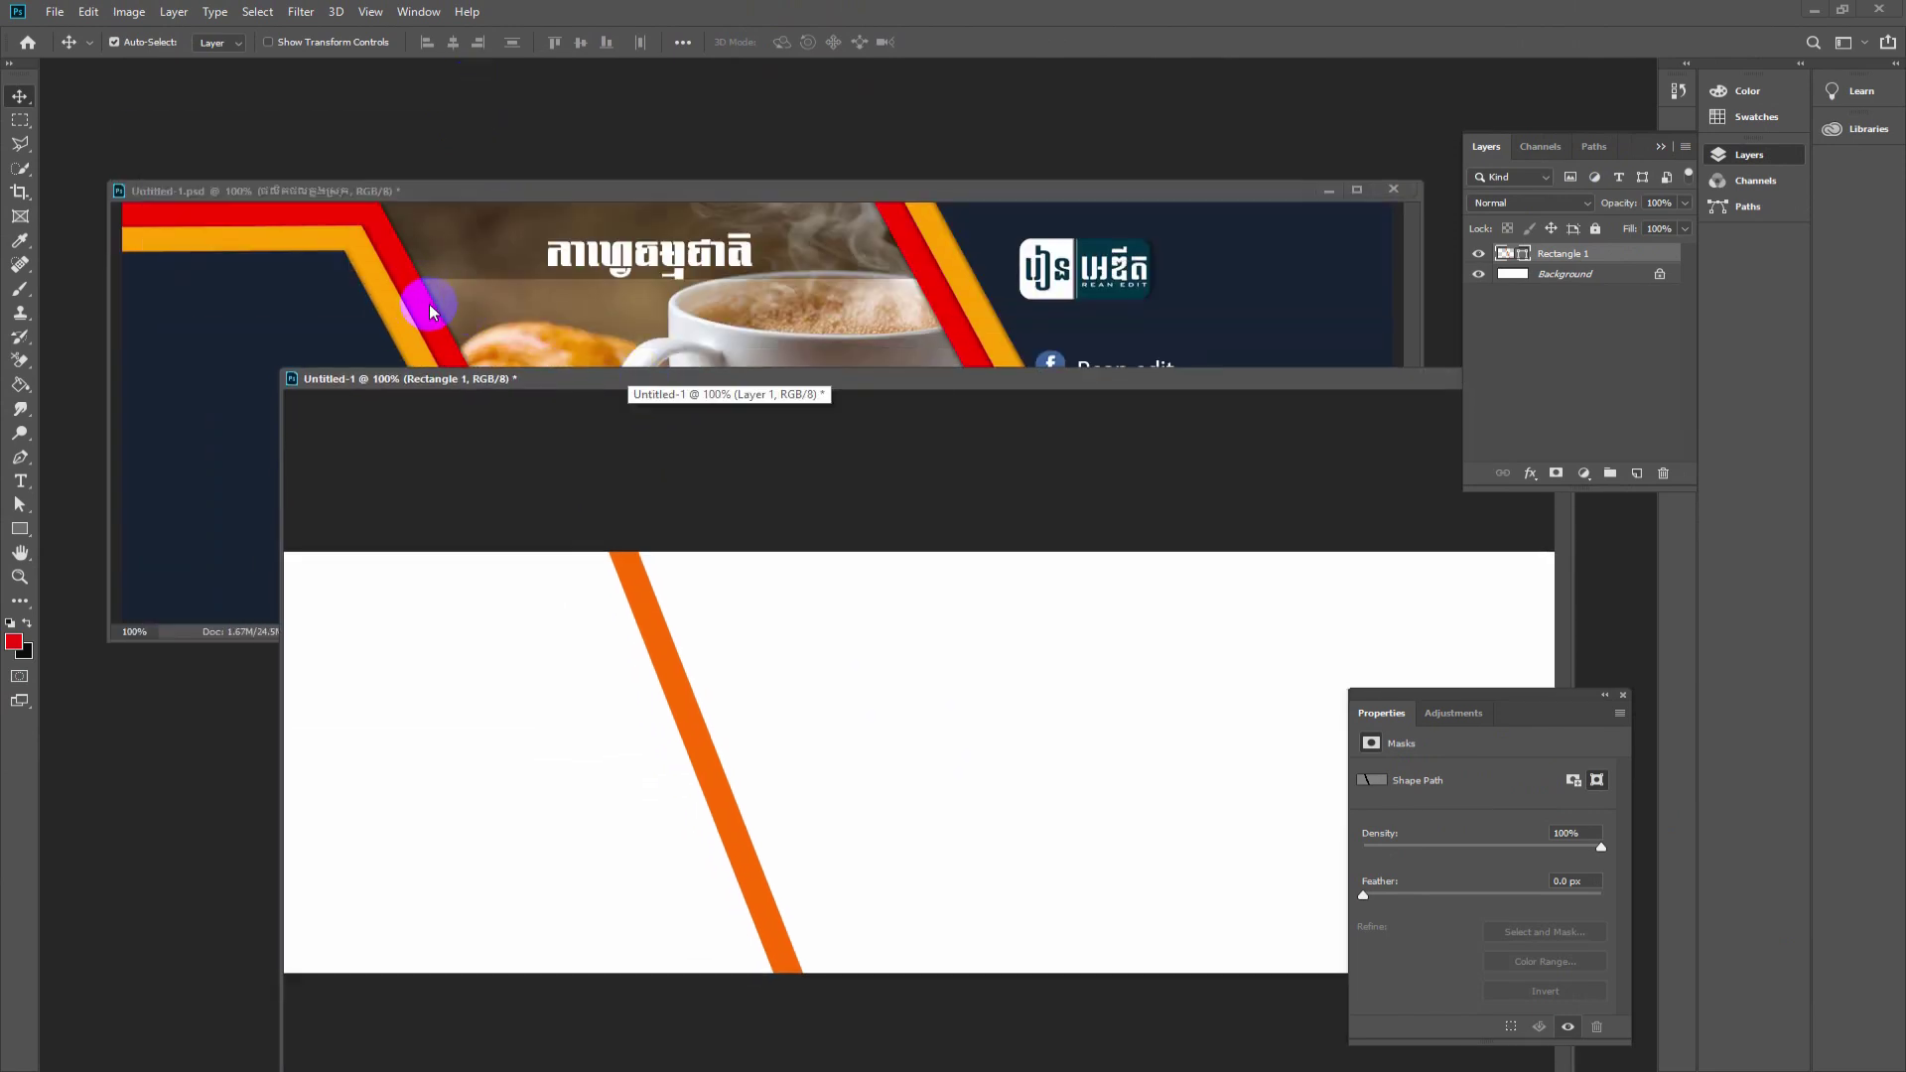
# - With Direct Selection, drag the orange shape's bottom and top anchors far left into a slanted panel
pyautogui.moveTo(523, 388)
pyautogui.mouseDown()
pyautogui.moveTo(521, 135)
pyautogui.moveTo(491, 123)
pyautogui.mouseUp()
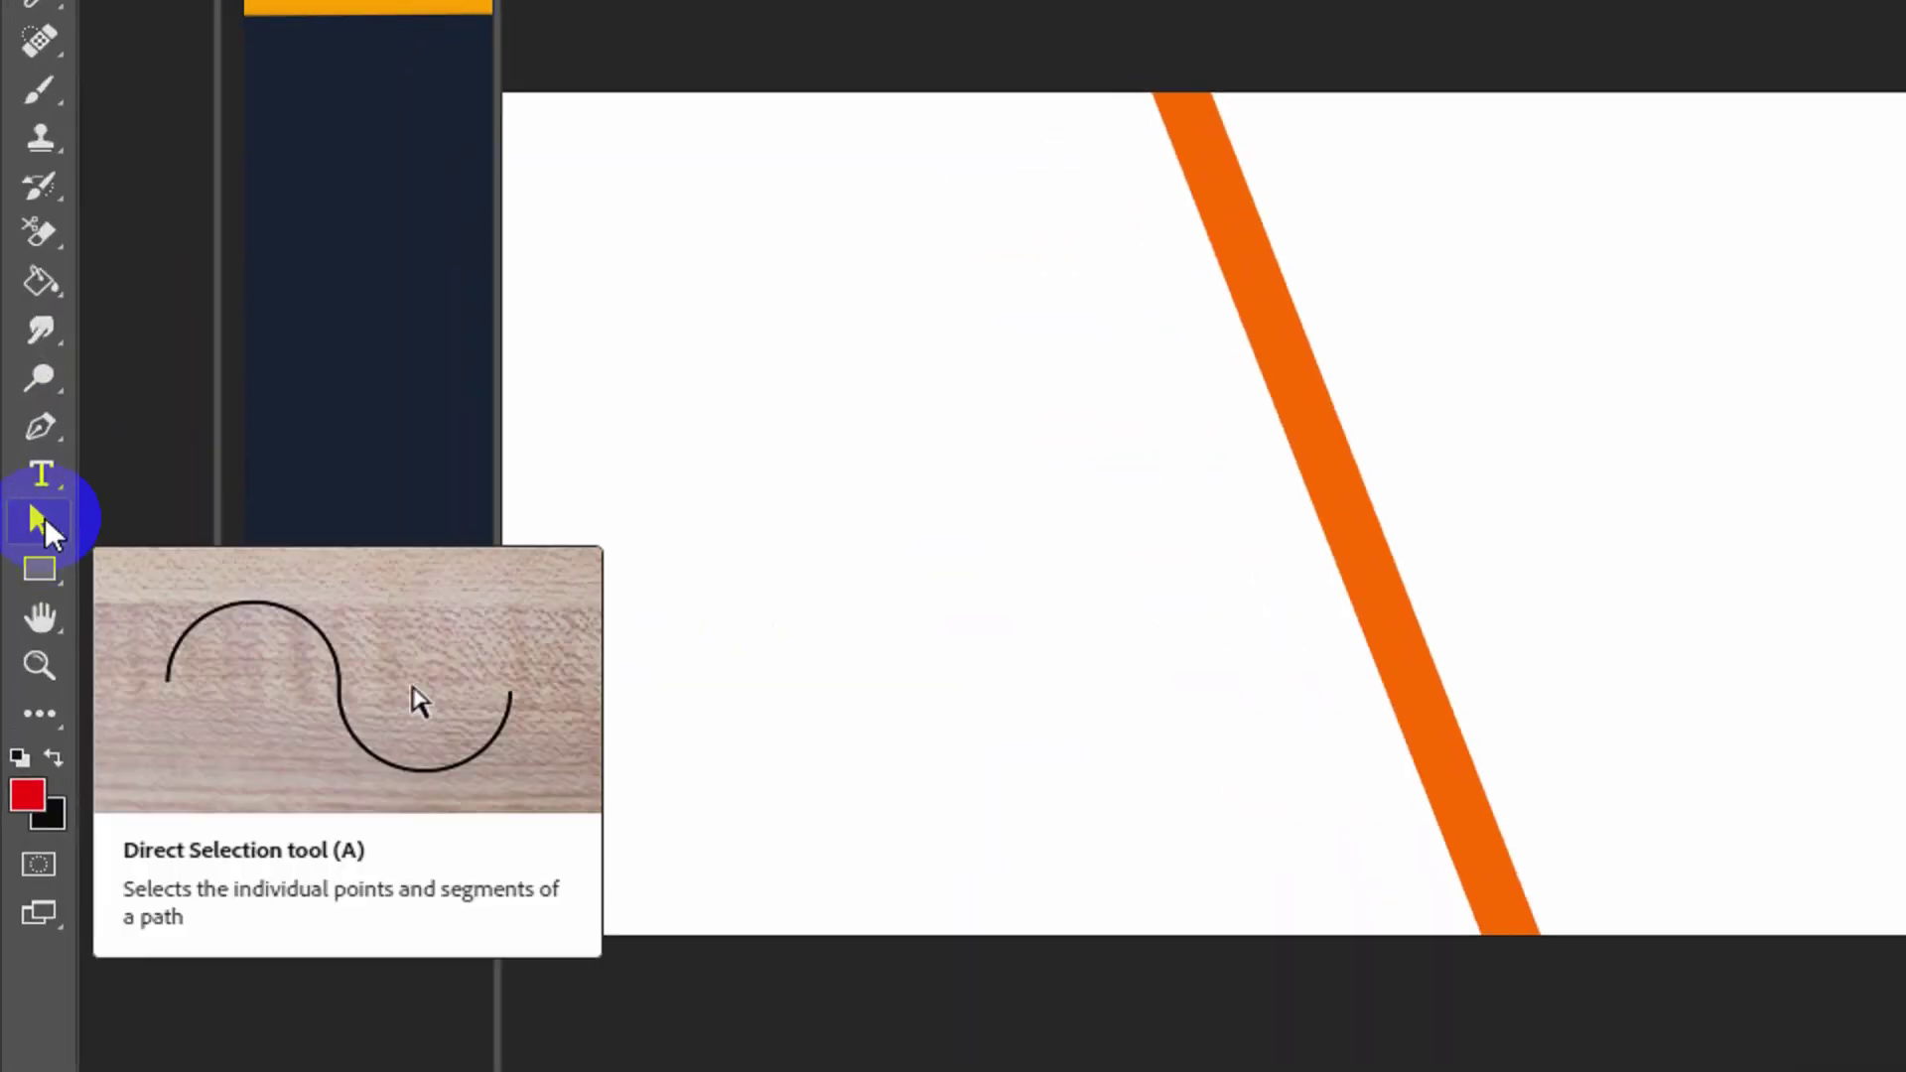
pyautogui.click(21, 507)
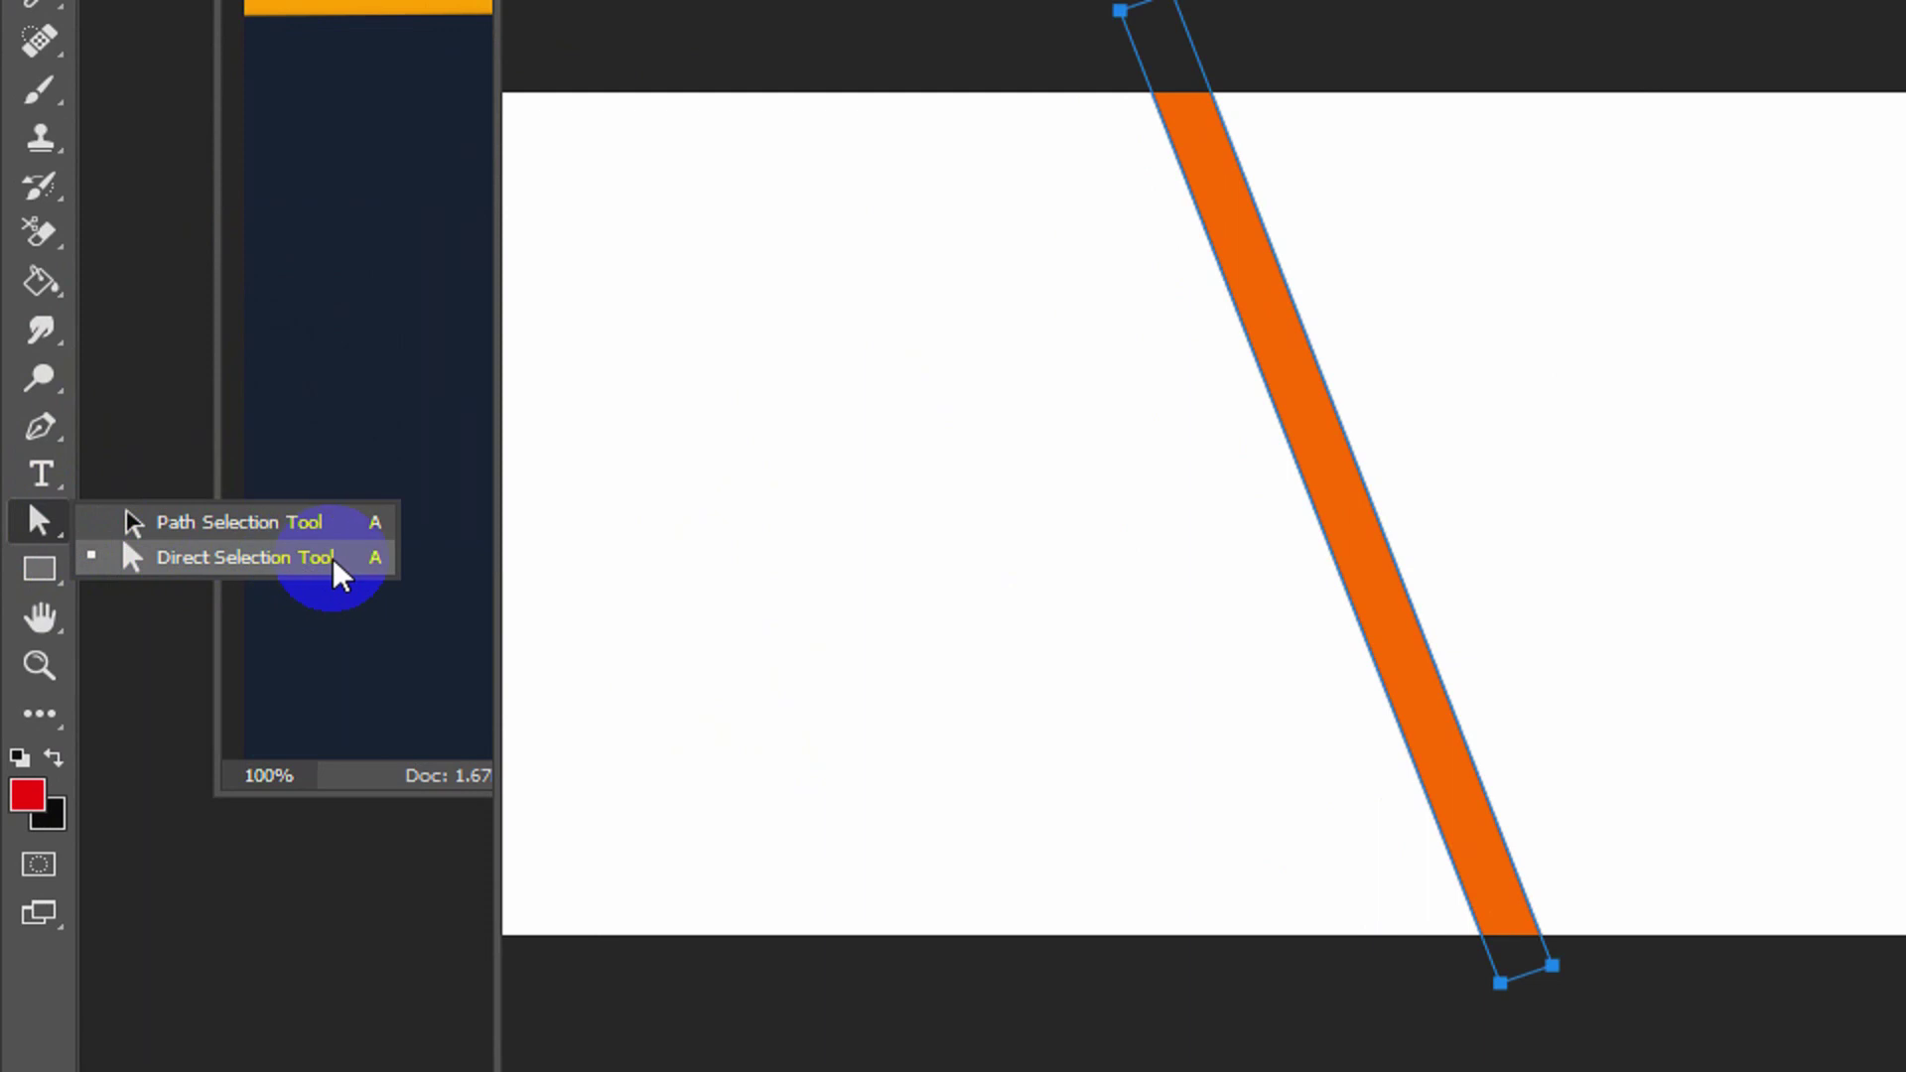
pyautogui.click(122, 571)
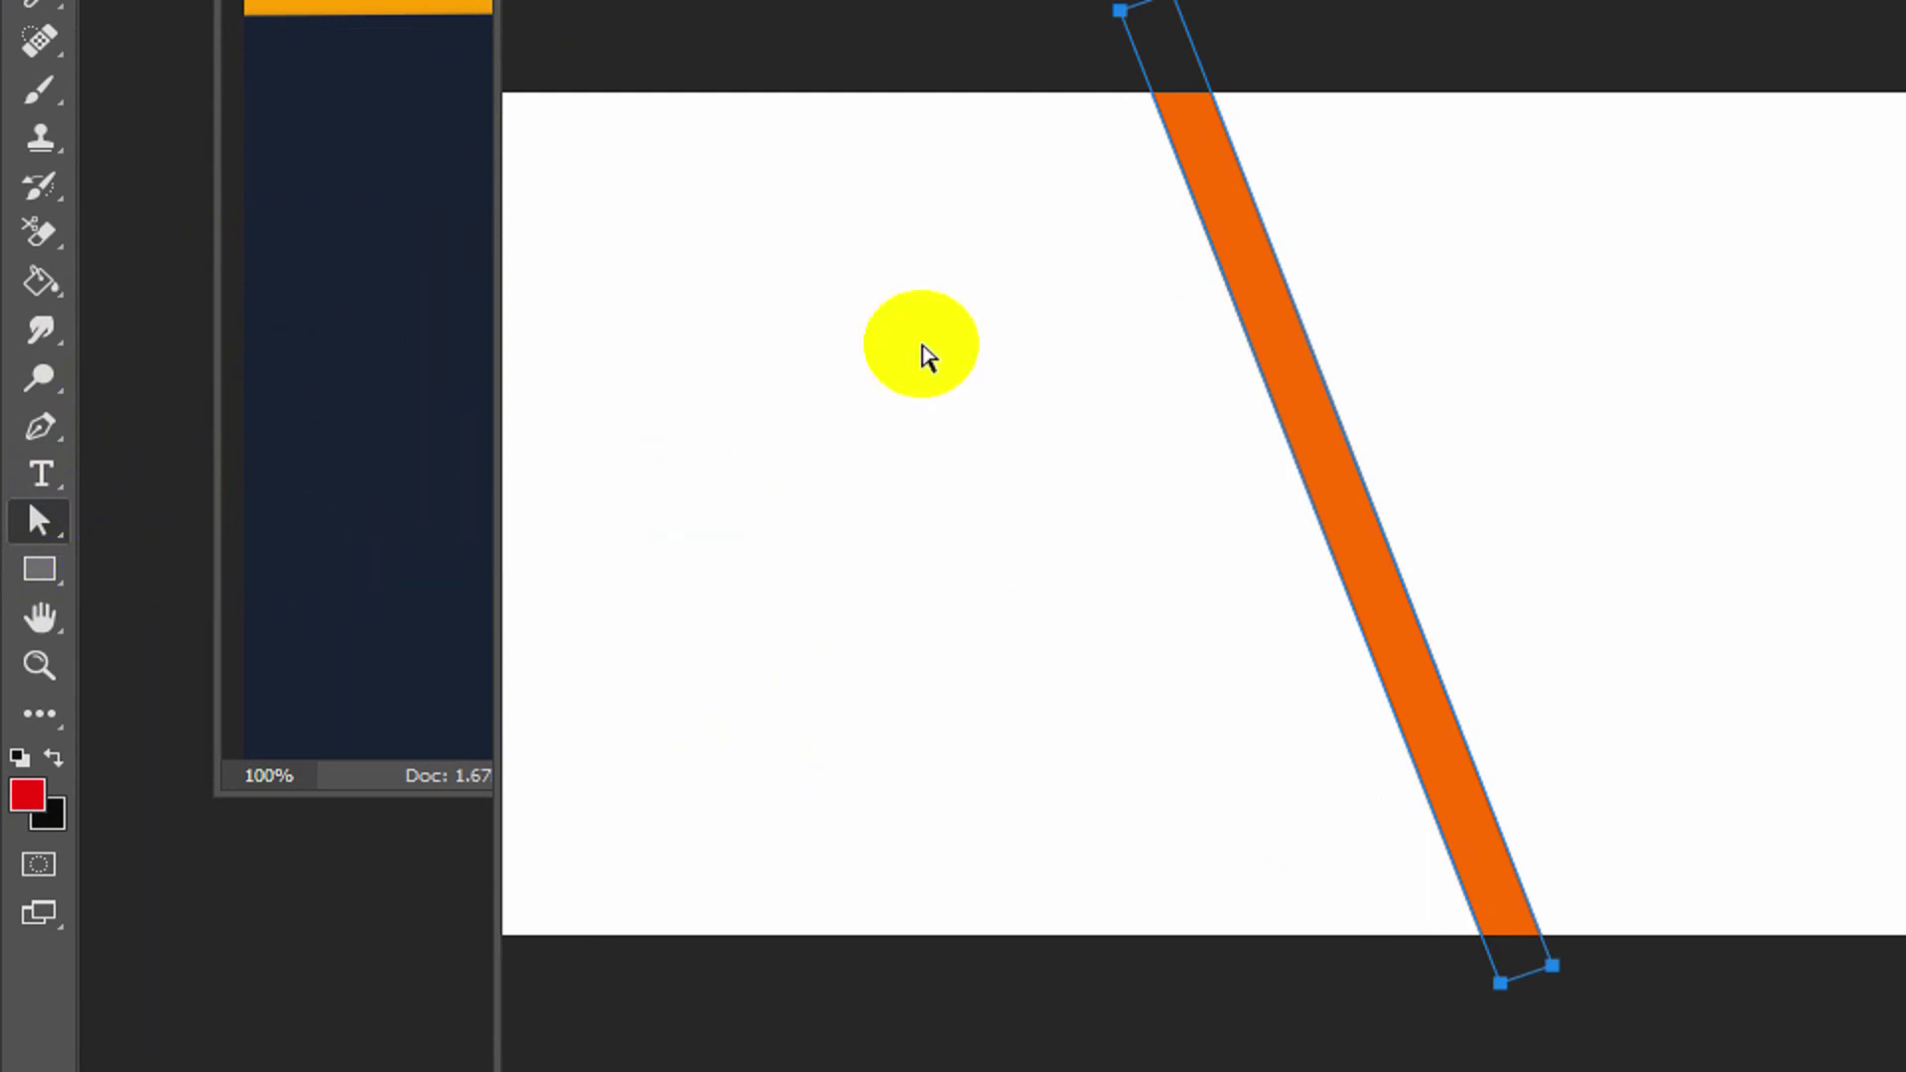
pyautogui.click(1499, 981)
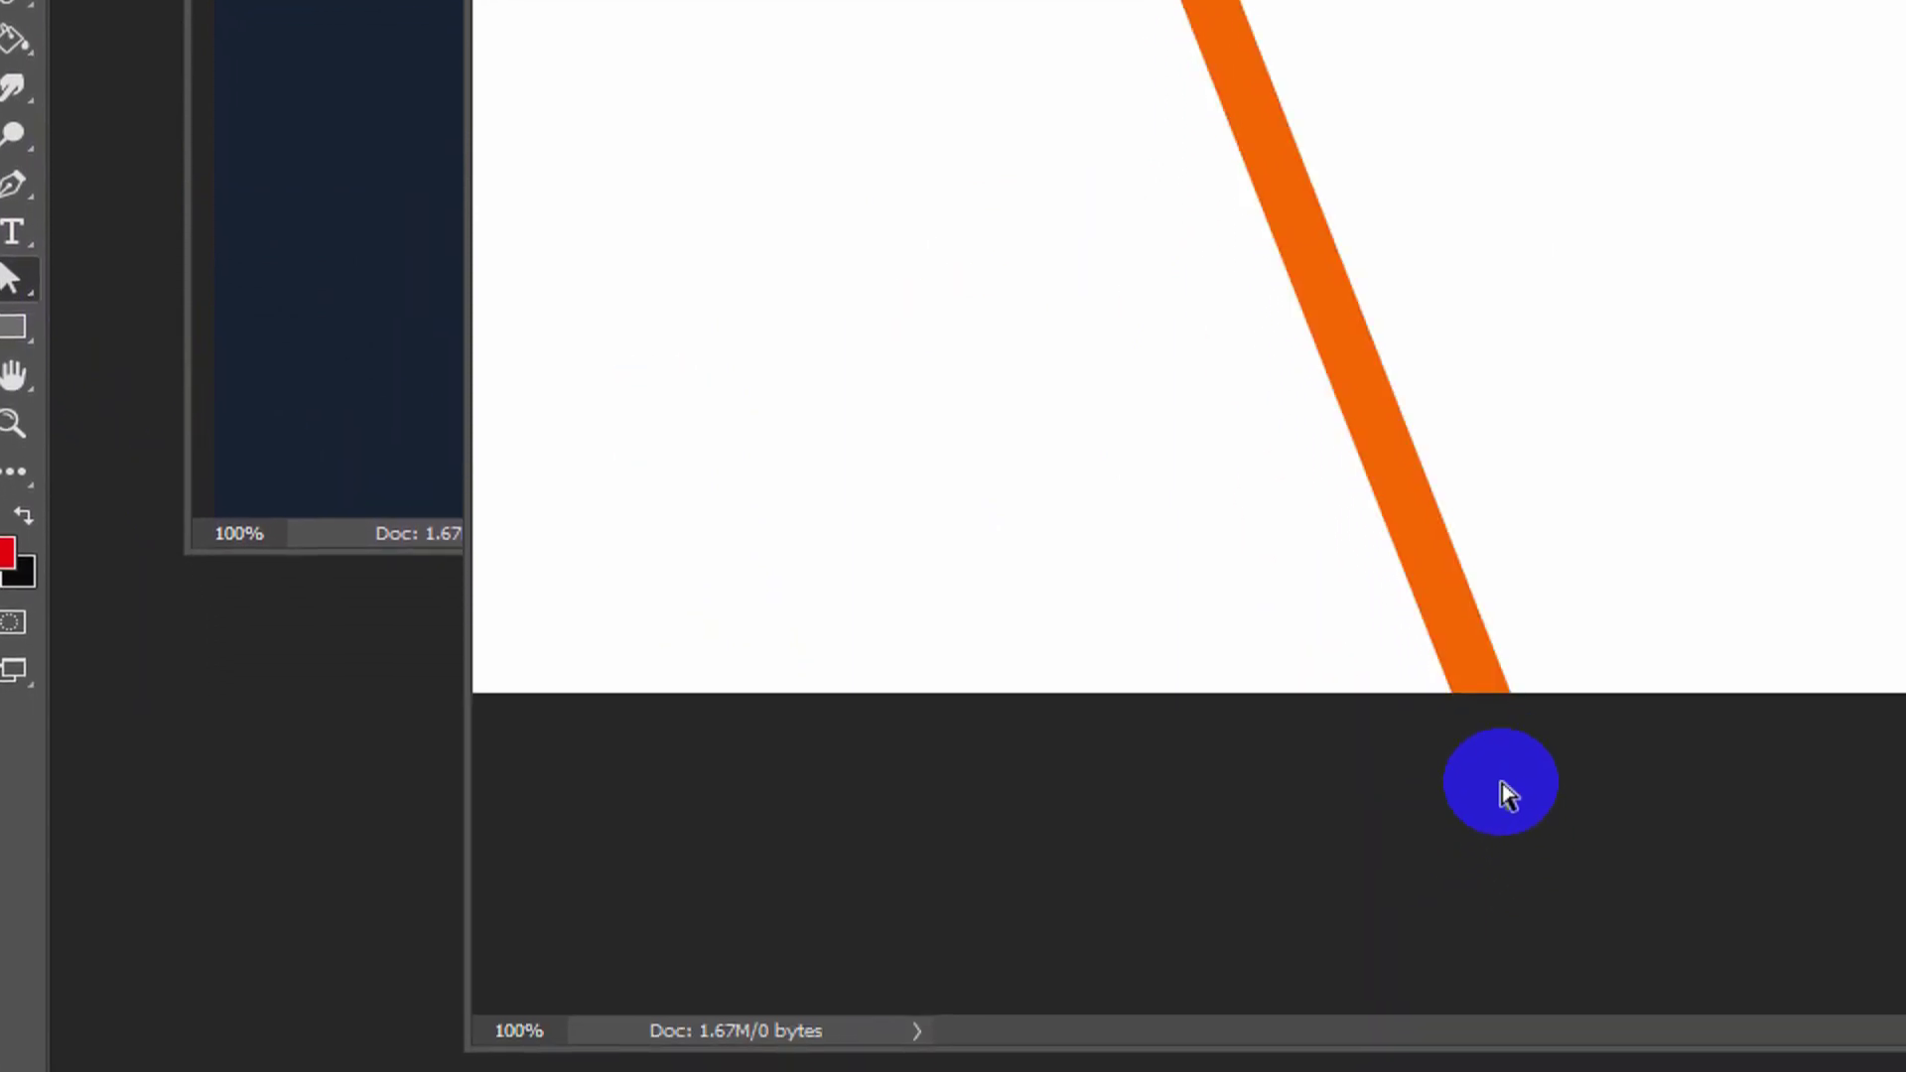
pyautogui.moveTo(1465, 690)
pyautogui.mouseDown()
pyautogui.moveTo(1450, 751)
pyautogui.moveTo(412, 742)
pyautogui.mouseUp()
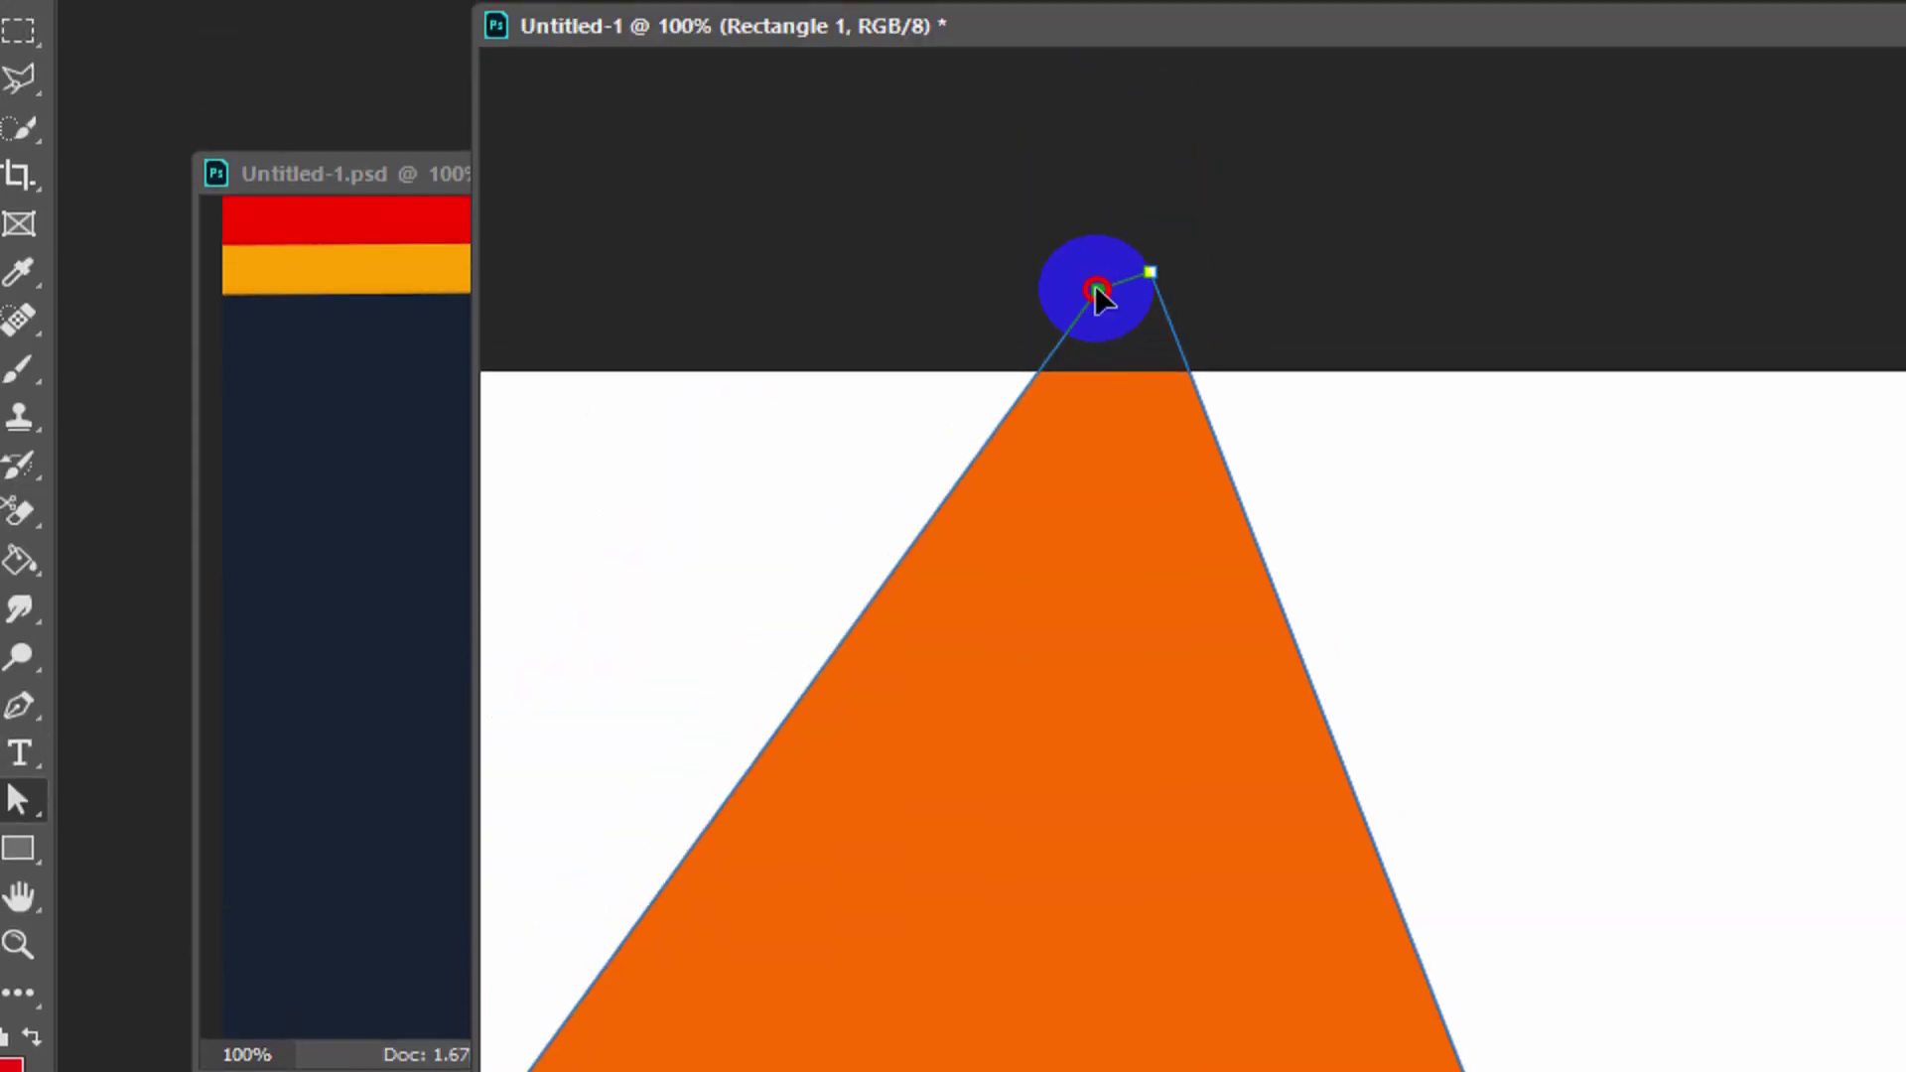
pyautogui.moveTo(1099, 295); pyautogui.dragTo(276, 288)
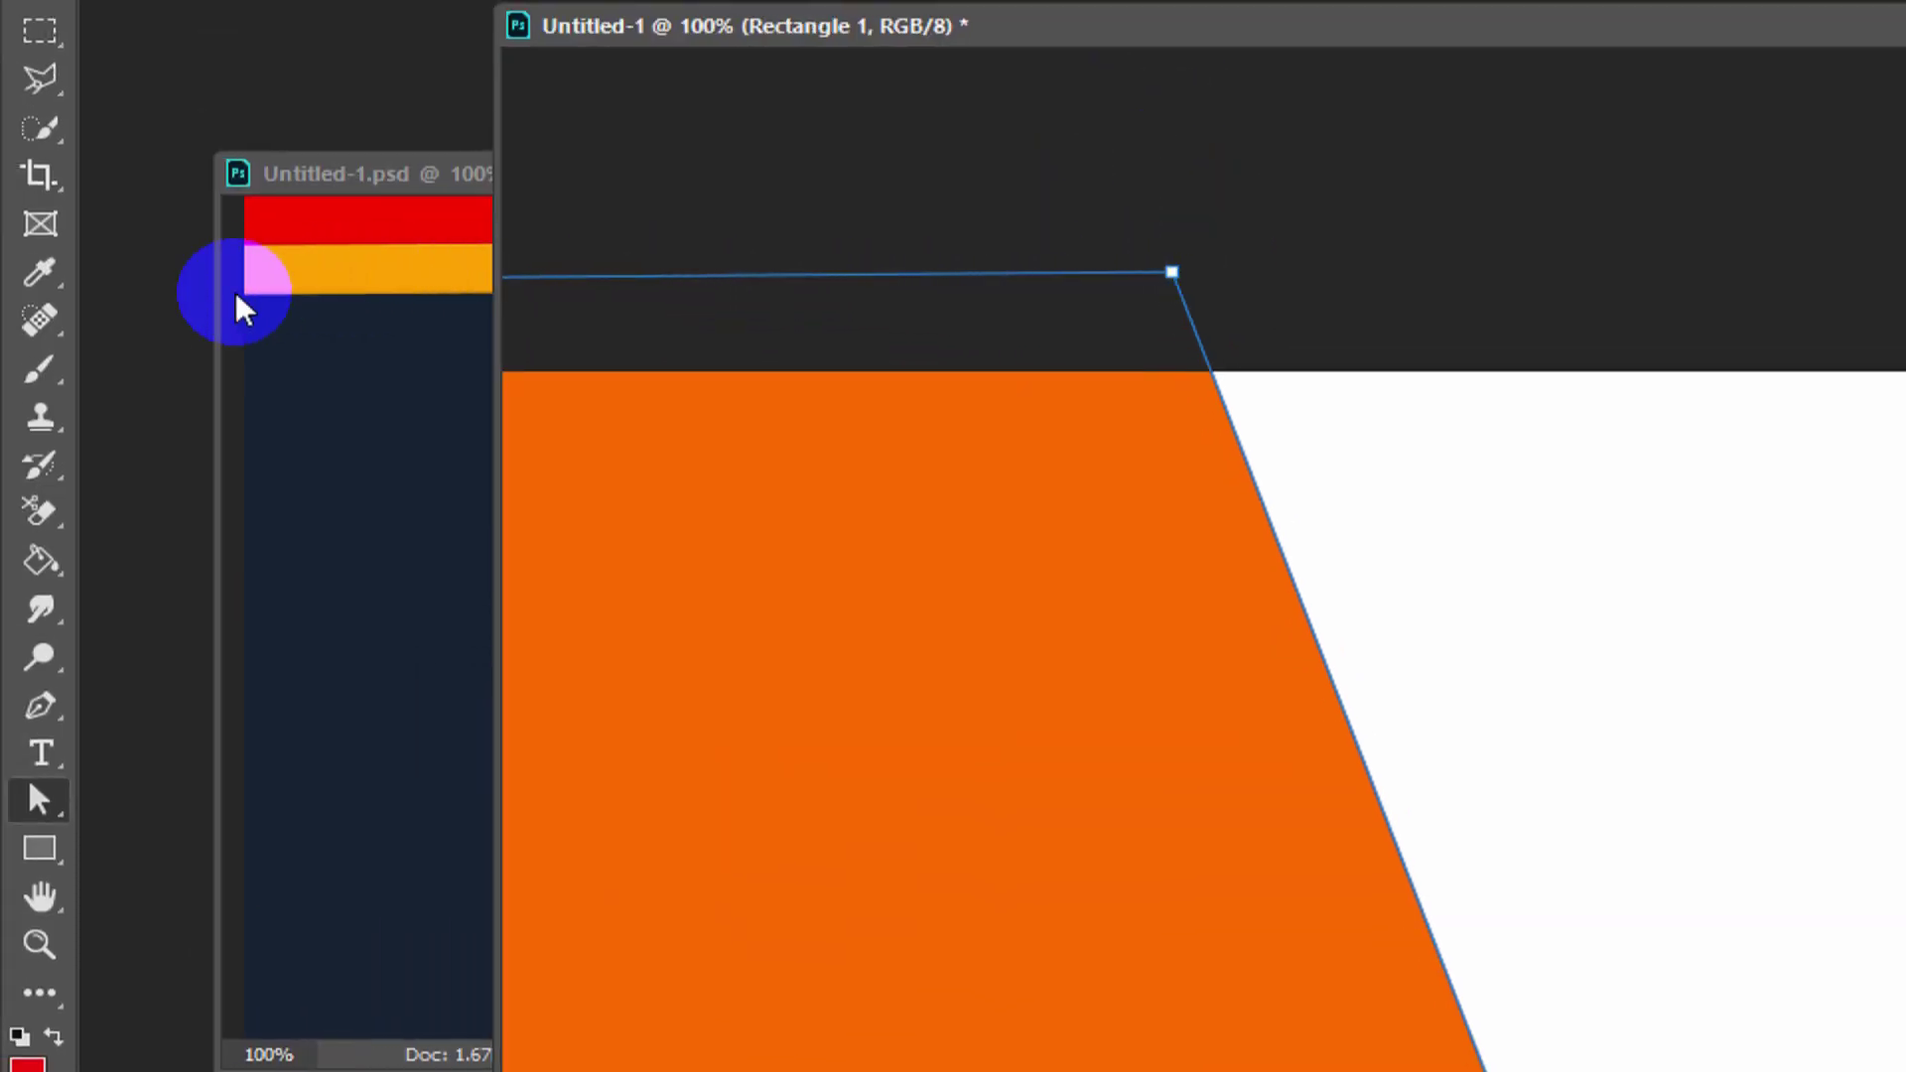
# - Compare the reshaped panel with the reference design, then bring the banner canvas back into view
pyautogui.click(37, 193)
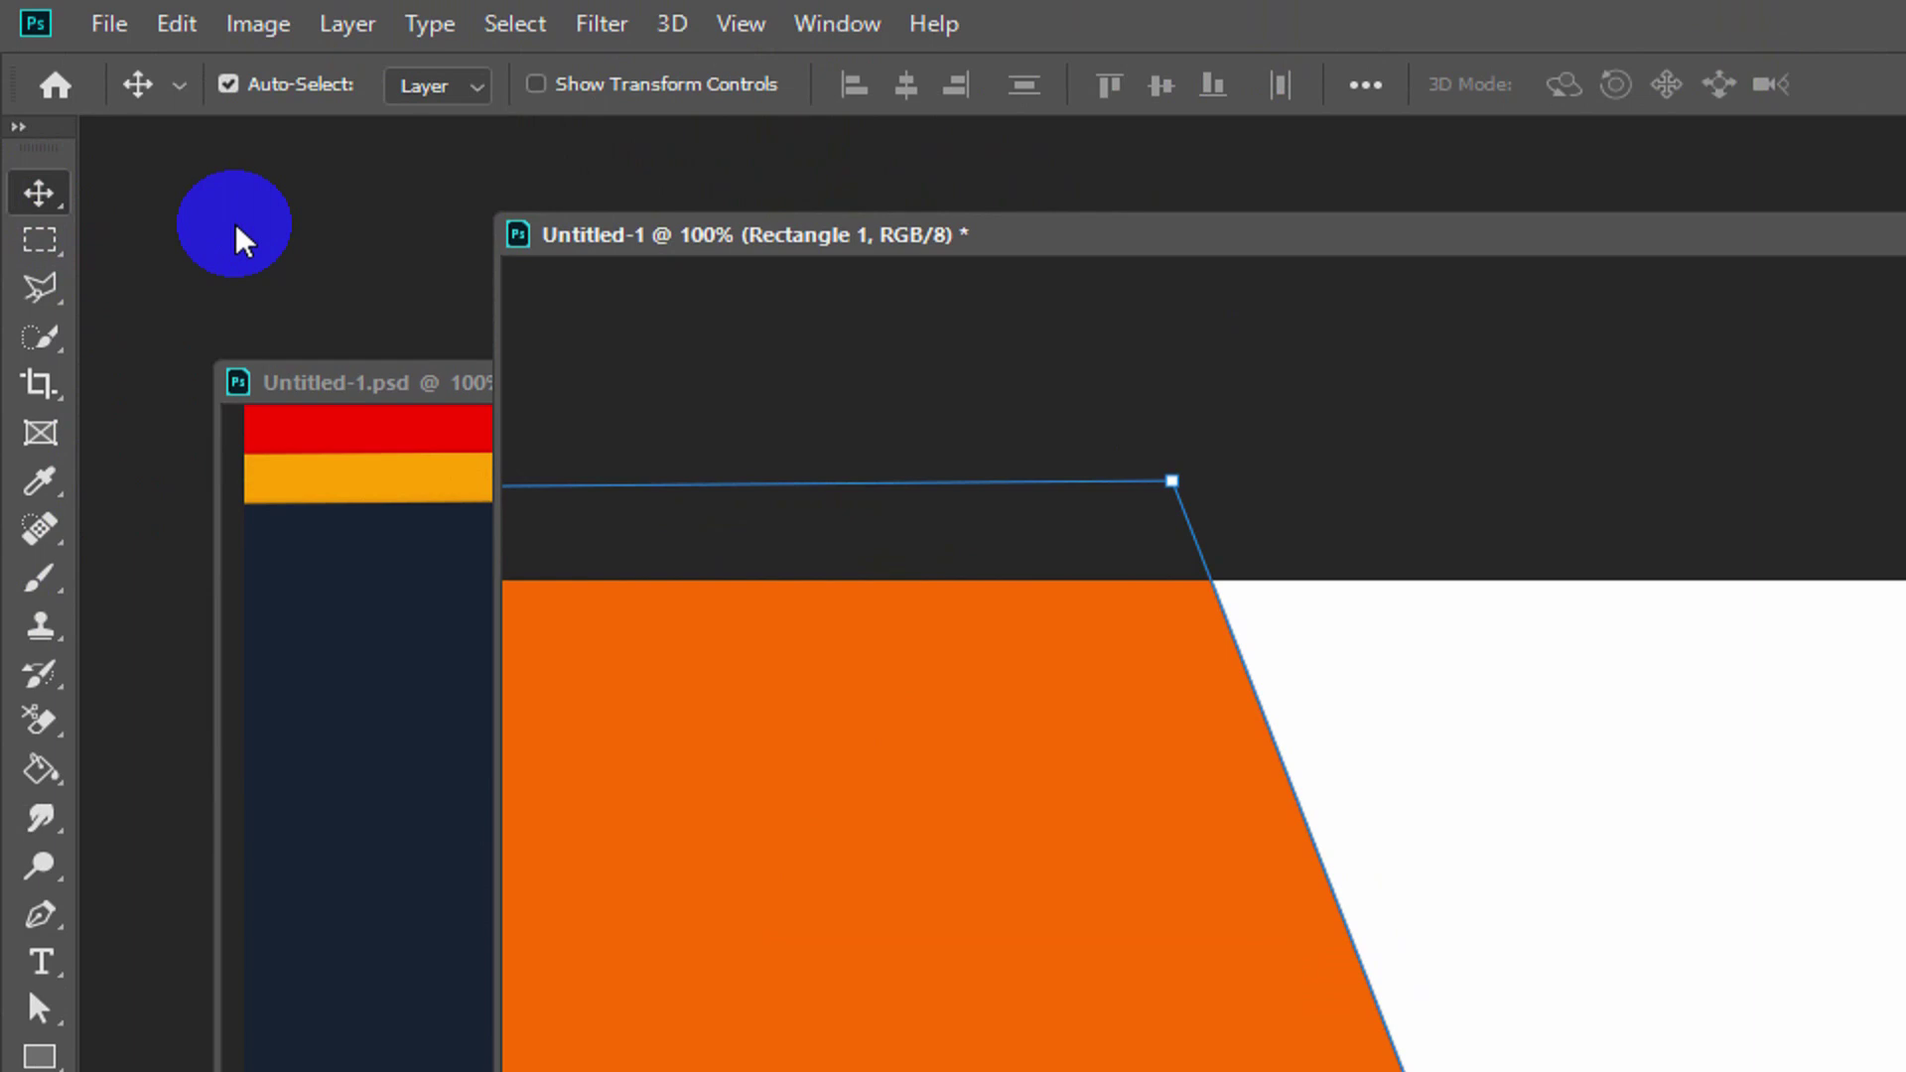
pyautogui.moveTo(1022, 248); pyautogui.dragTo(1548, 184)
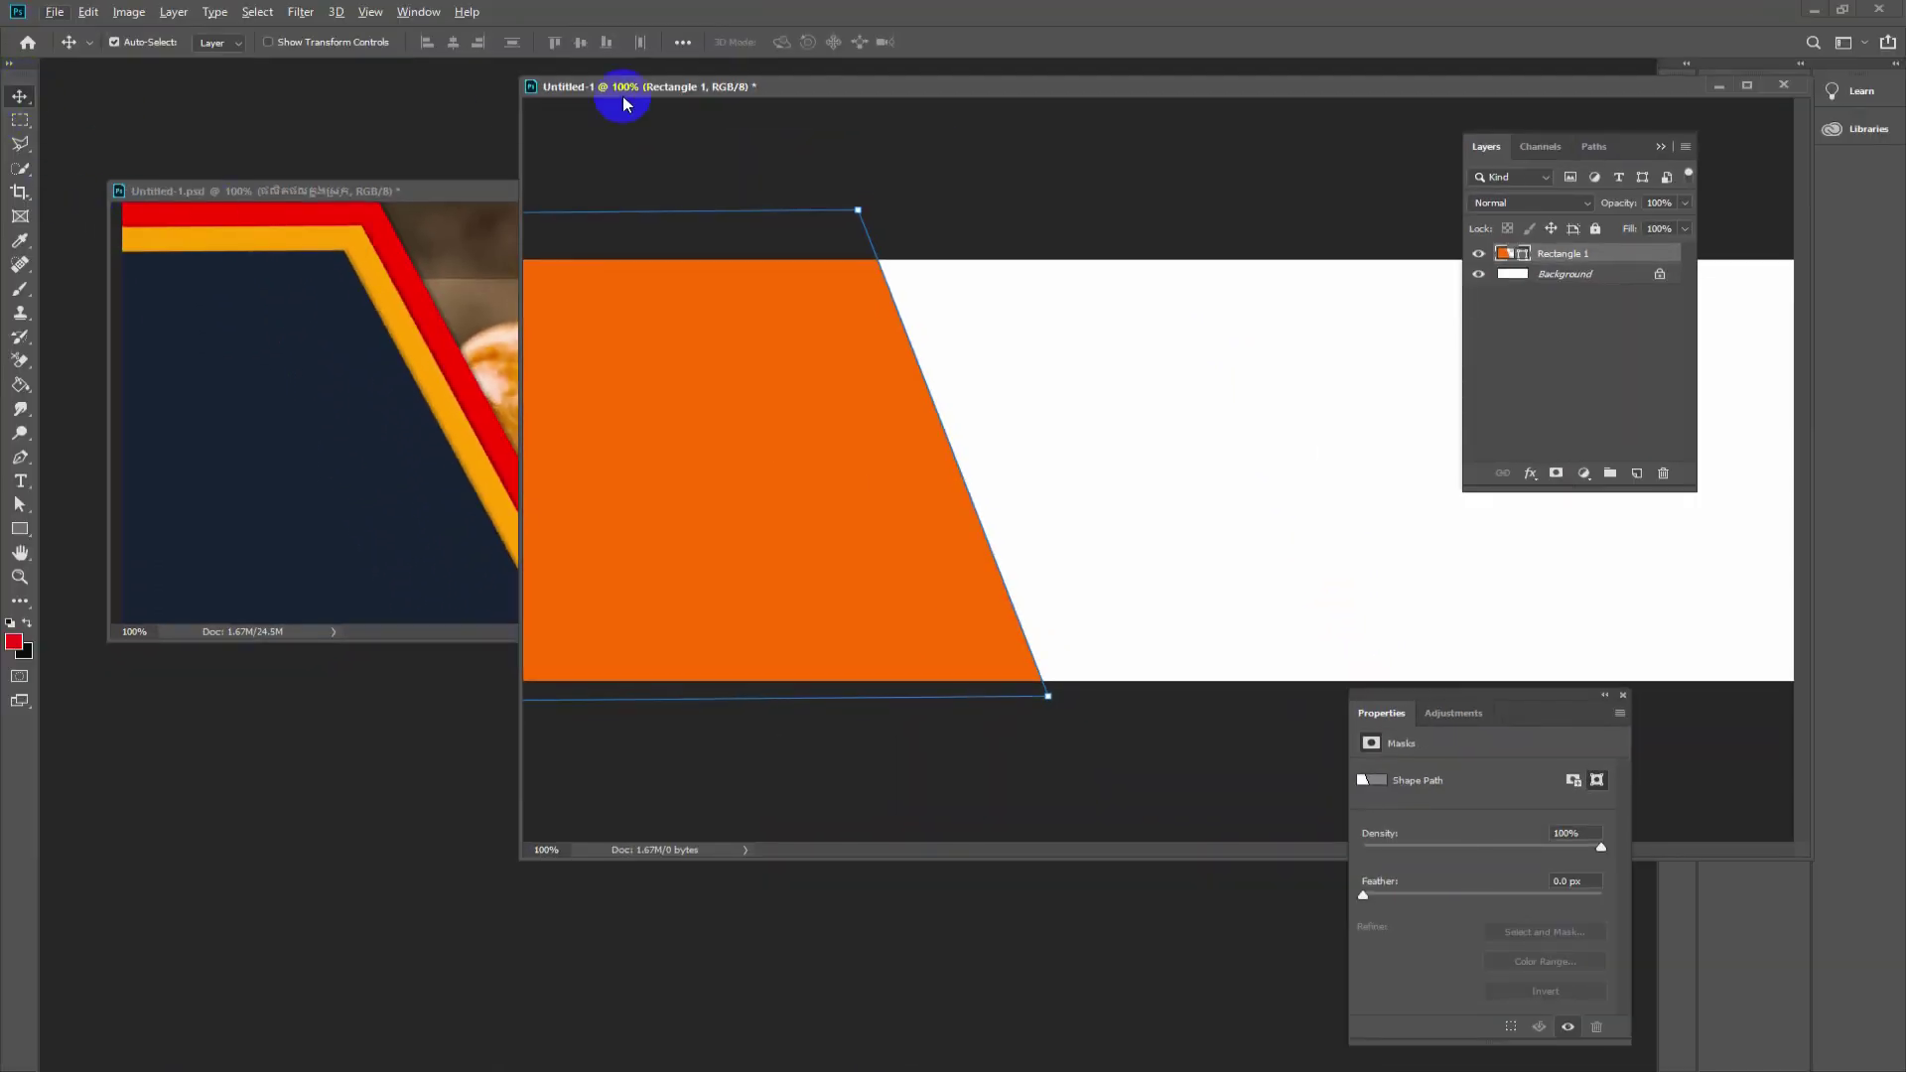
pyautogui.moveTo(626, 93); pyautogui.dragTo(269, 98)
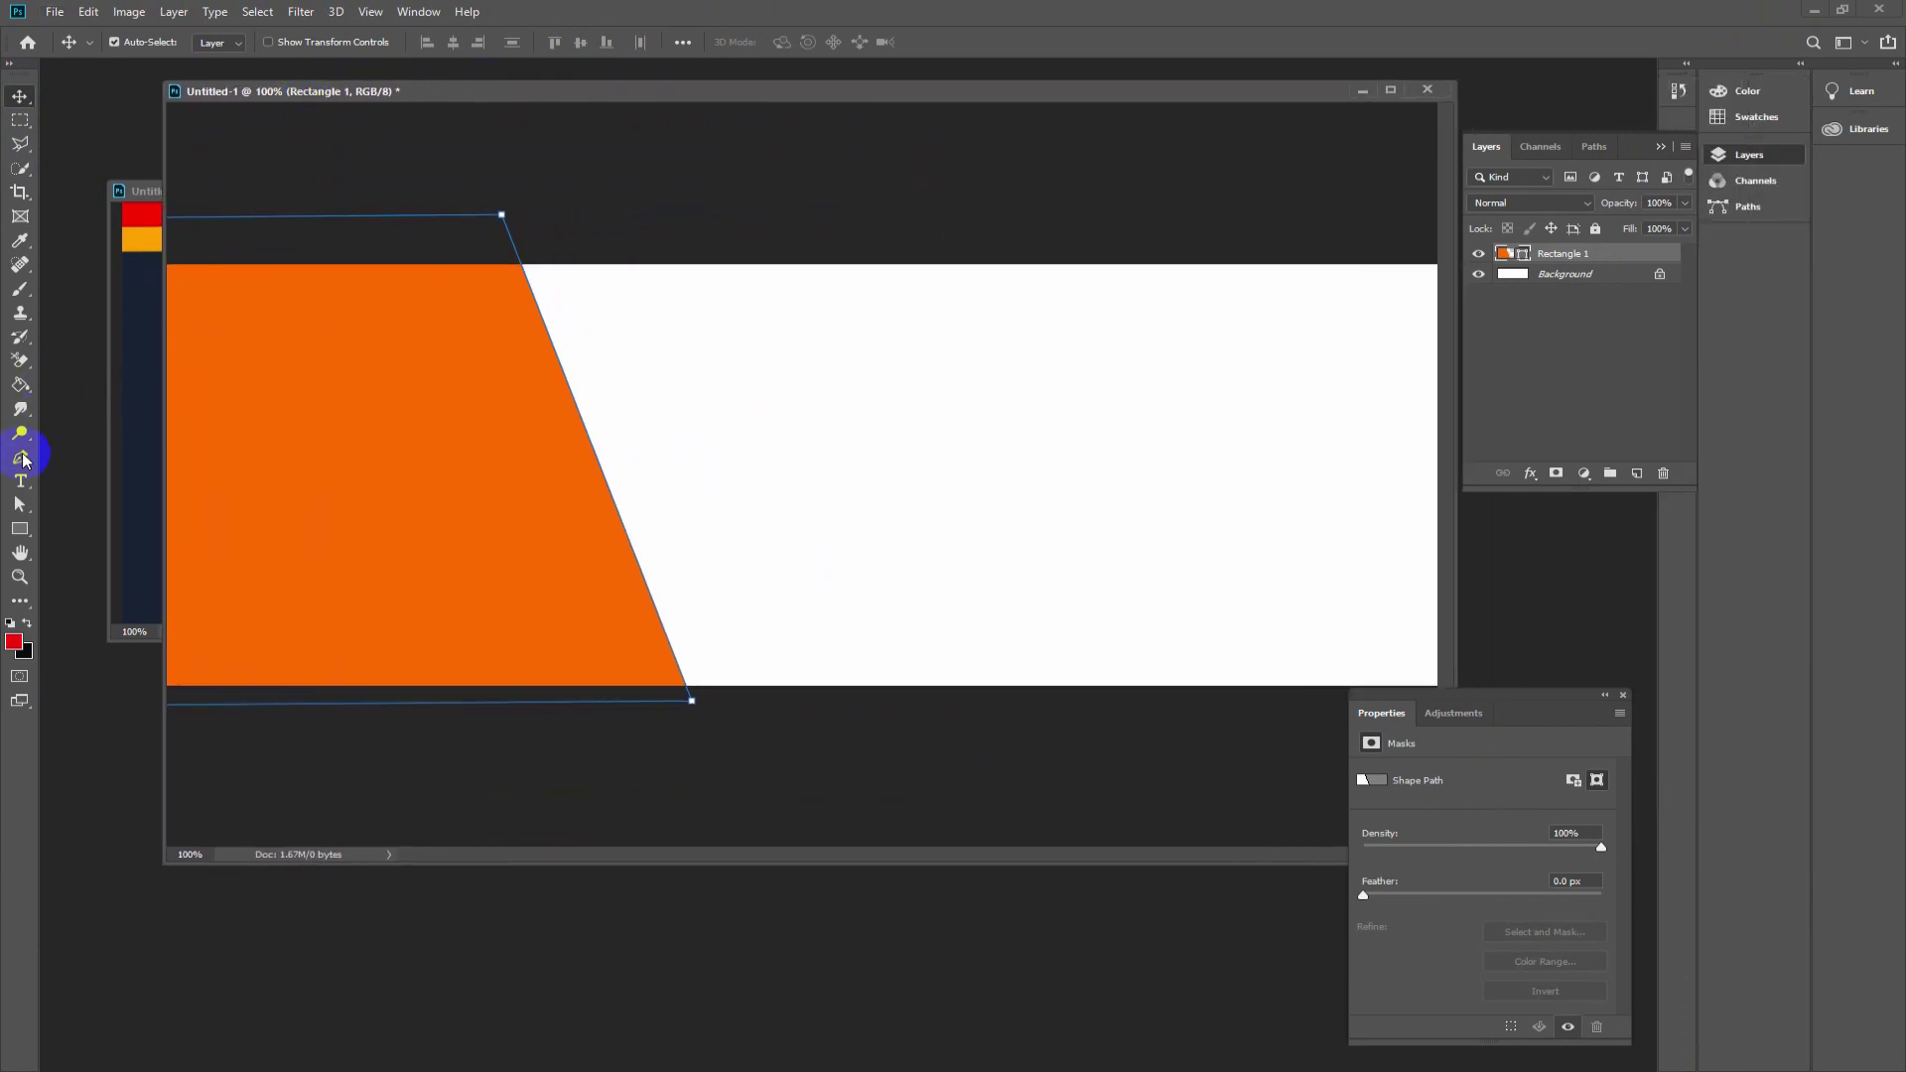
pyautogui.click(20, 460)
pyautogui.click(872, 287)
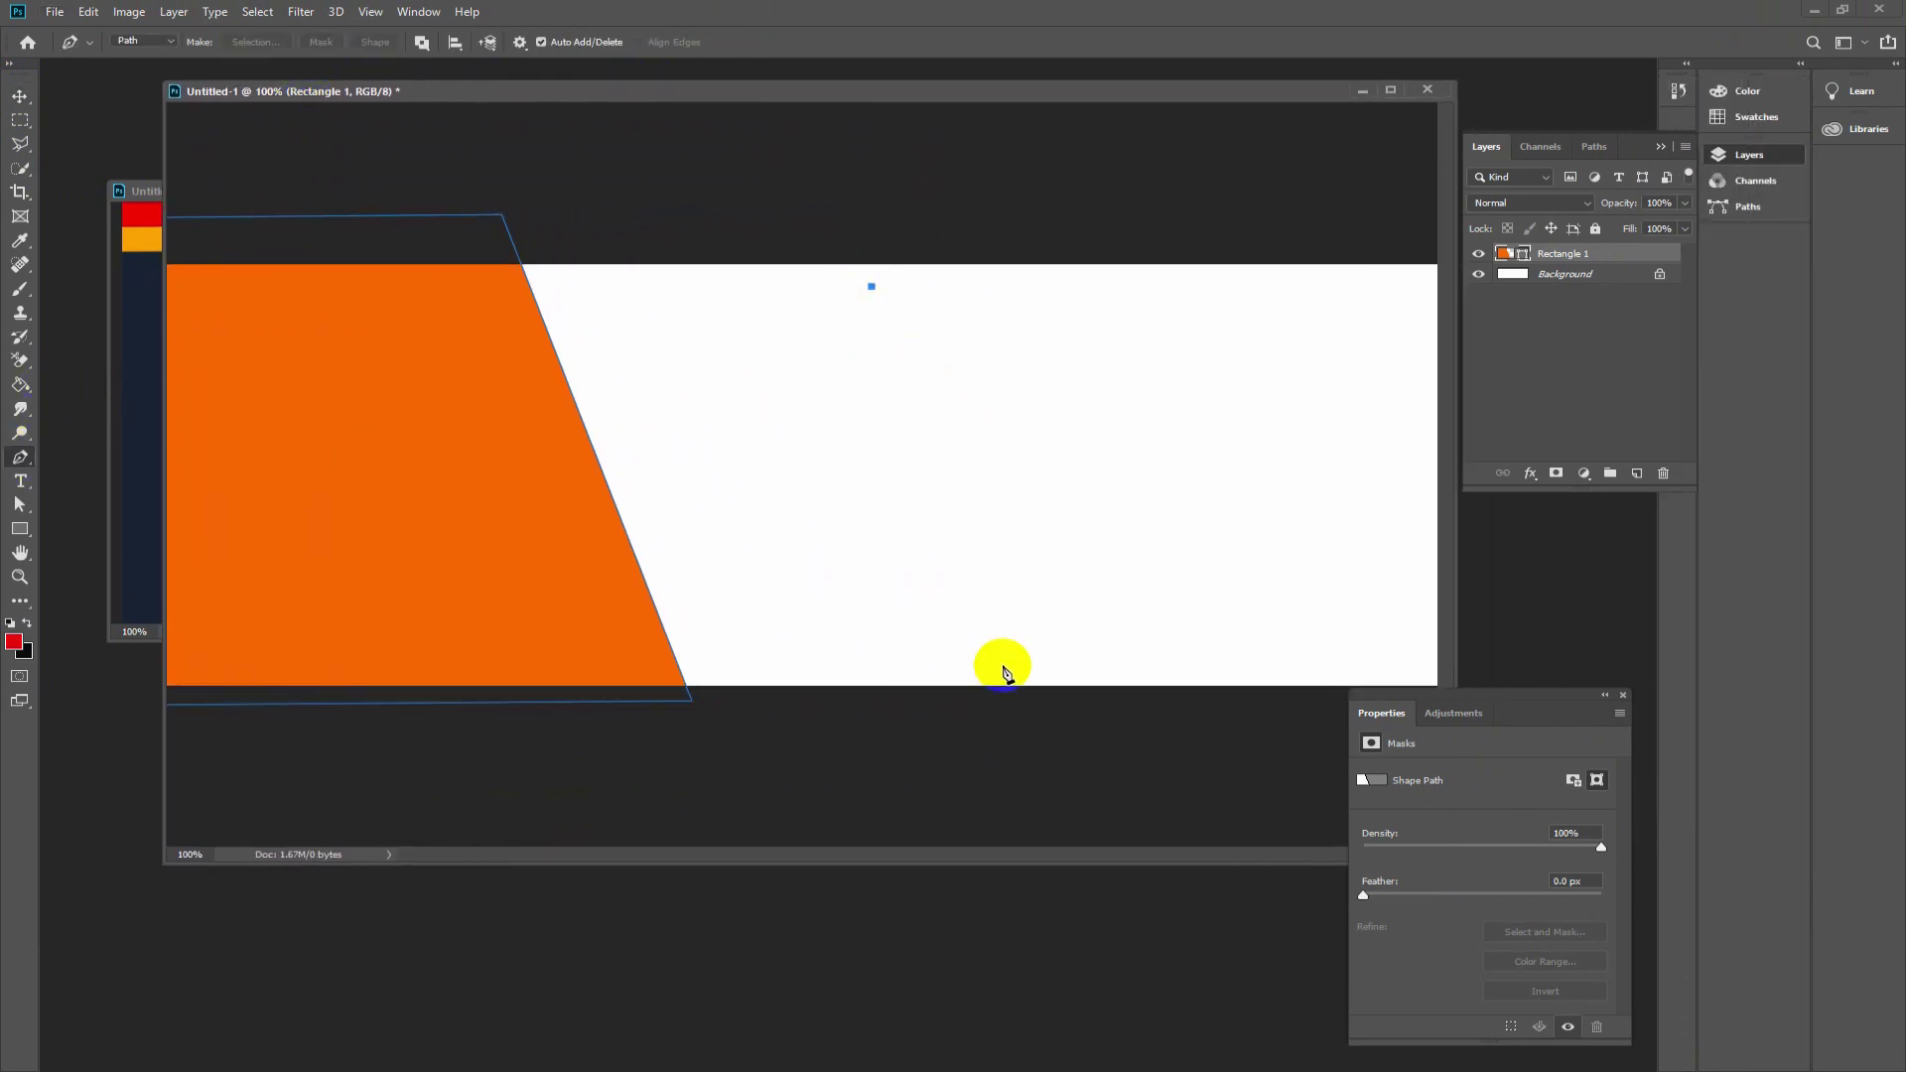
pyautogui.click(1020, 626)
pyautogui.click(777, 629)
pyautogui.click(704, 294)
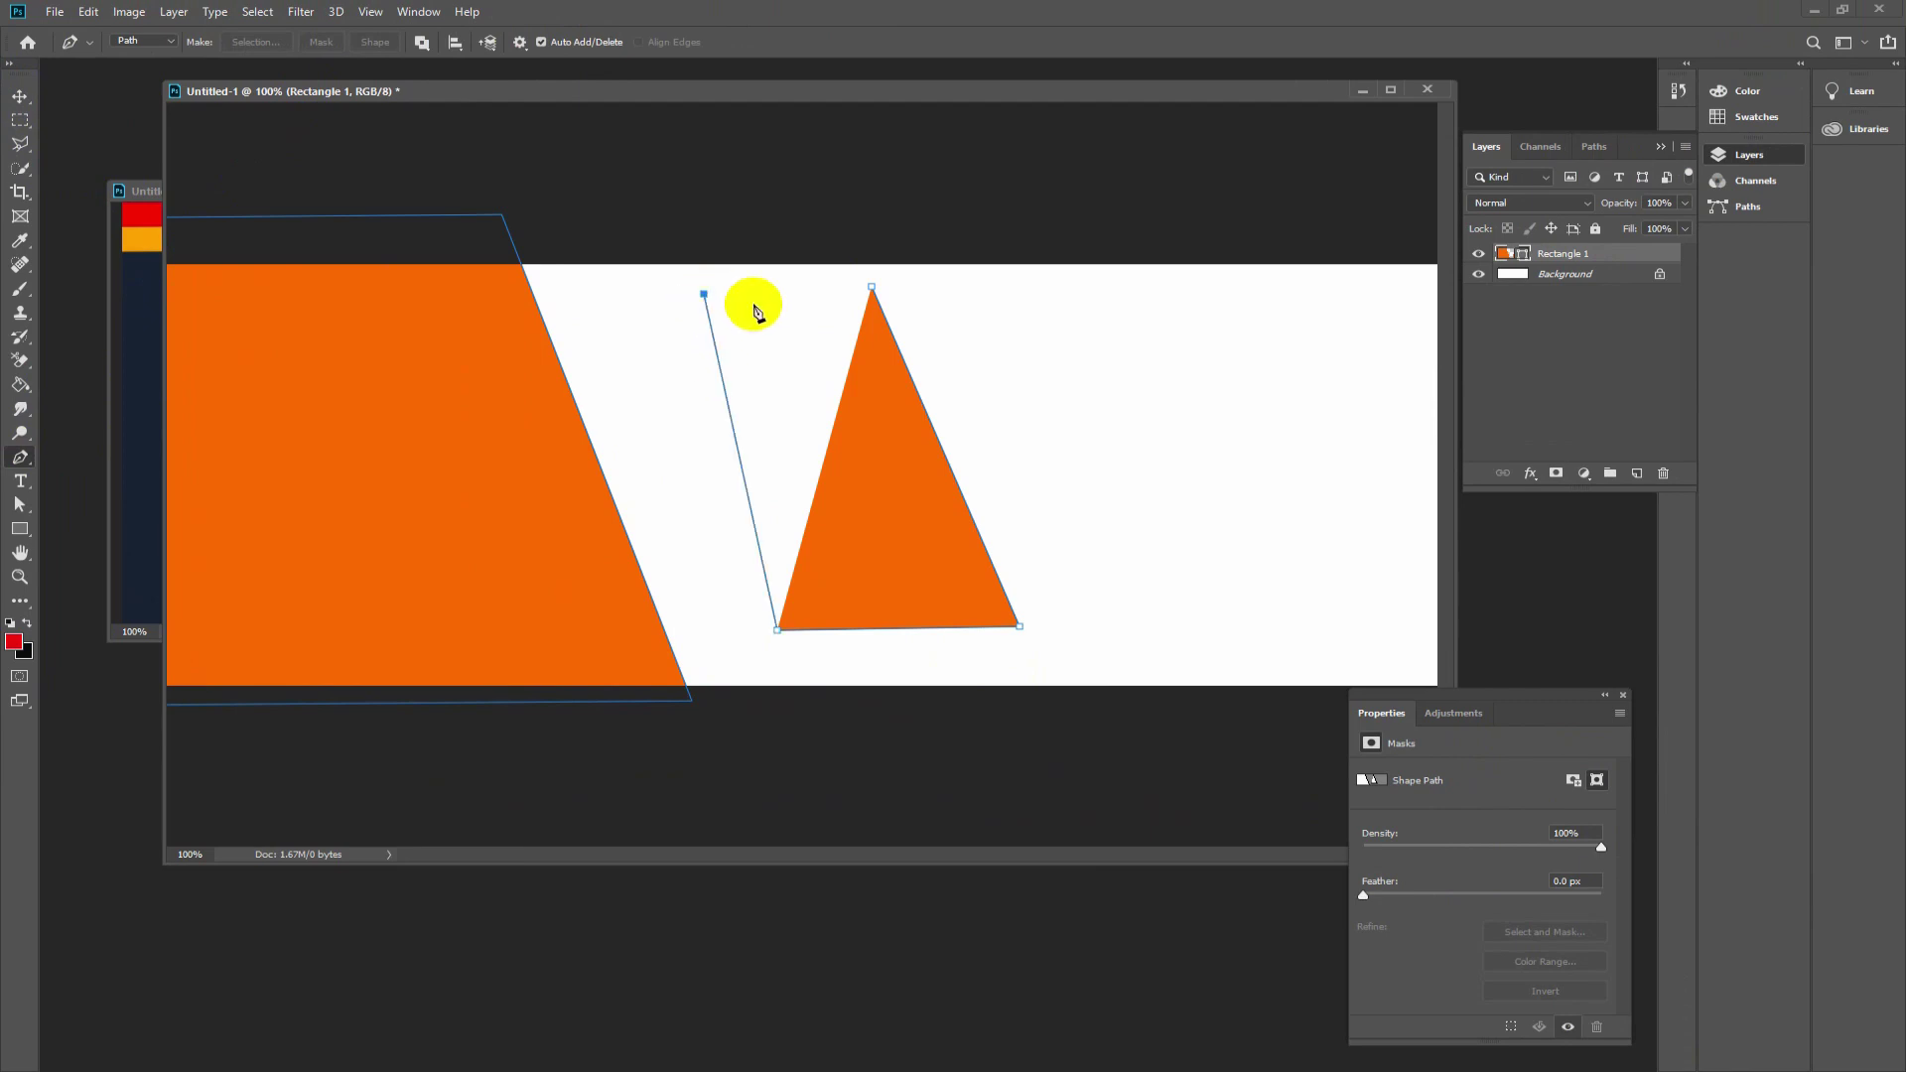
pyautogui.click(871, 287)
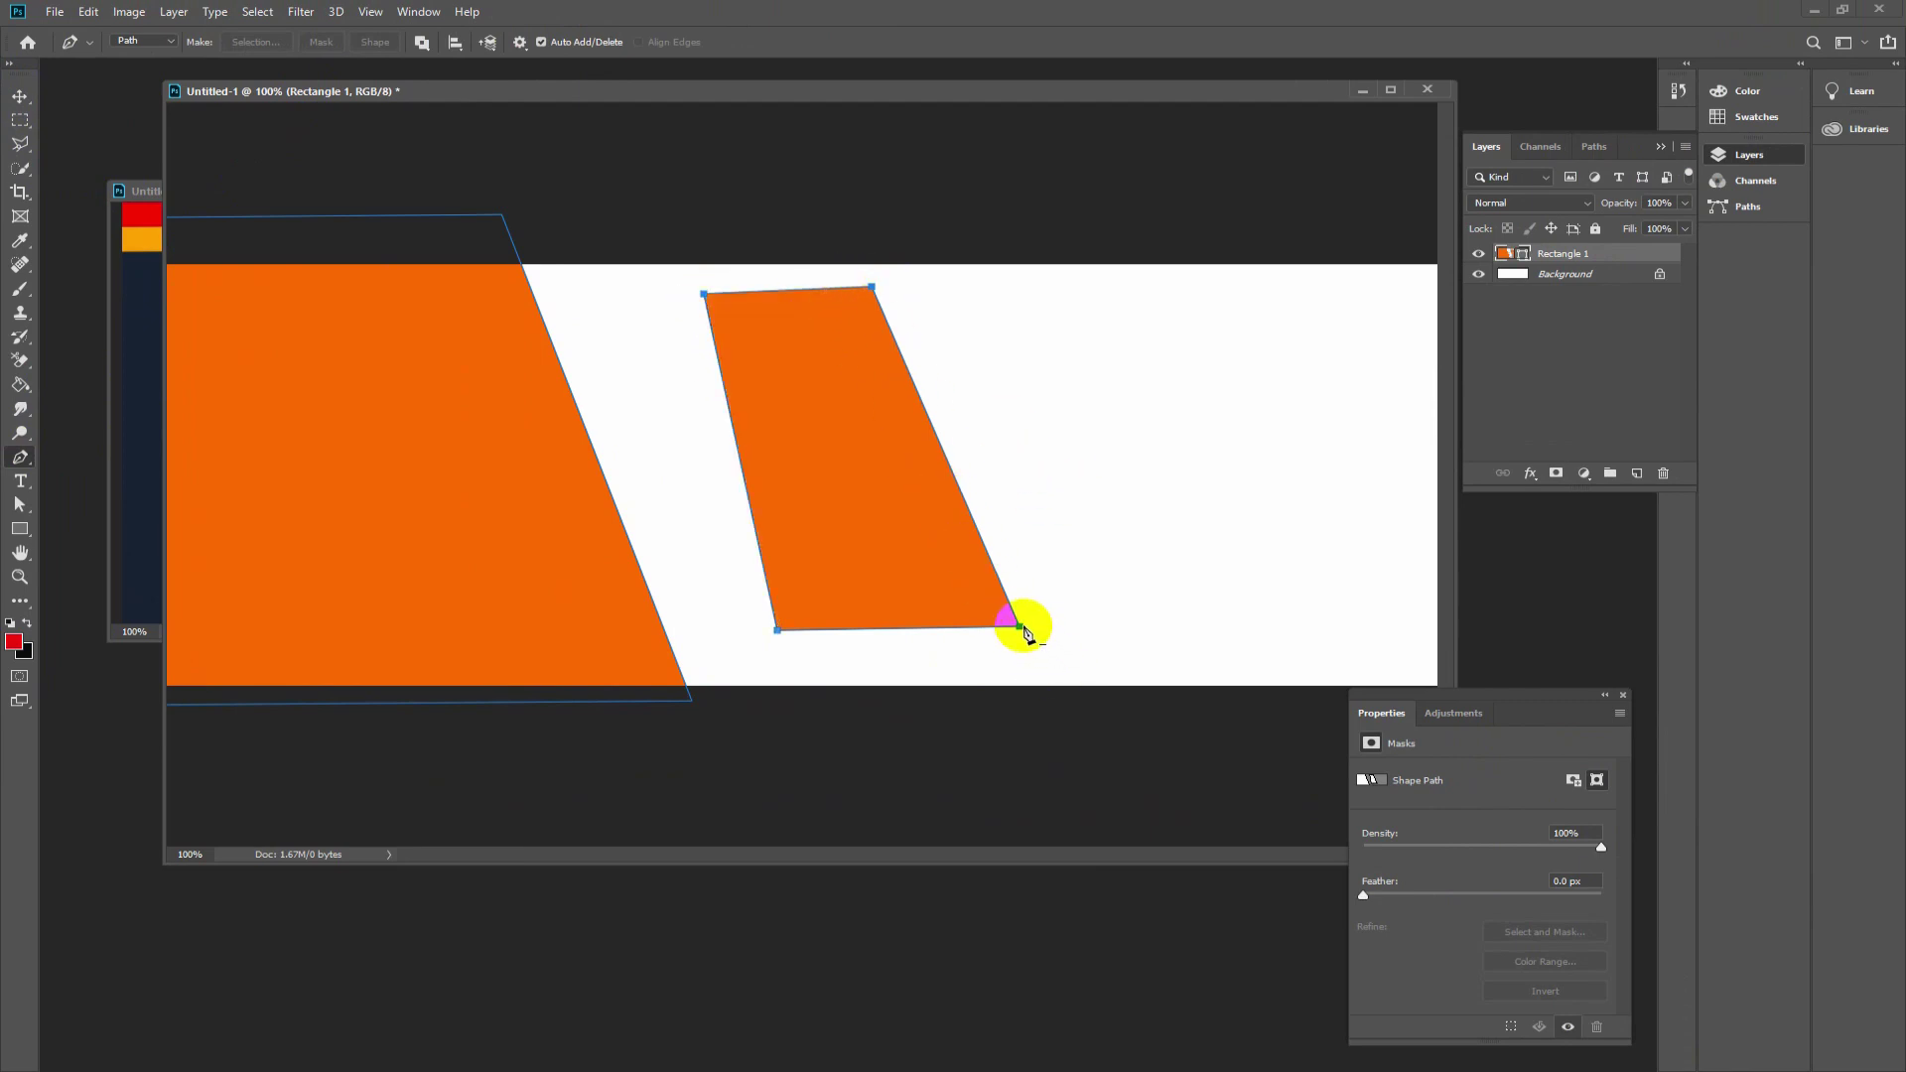
pyautogui.click(20, 97)
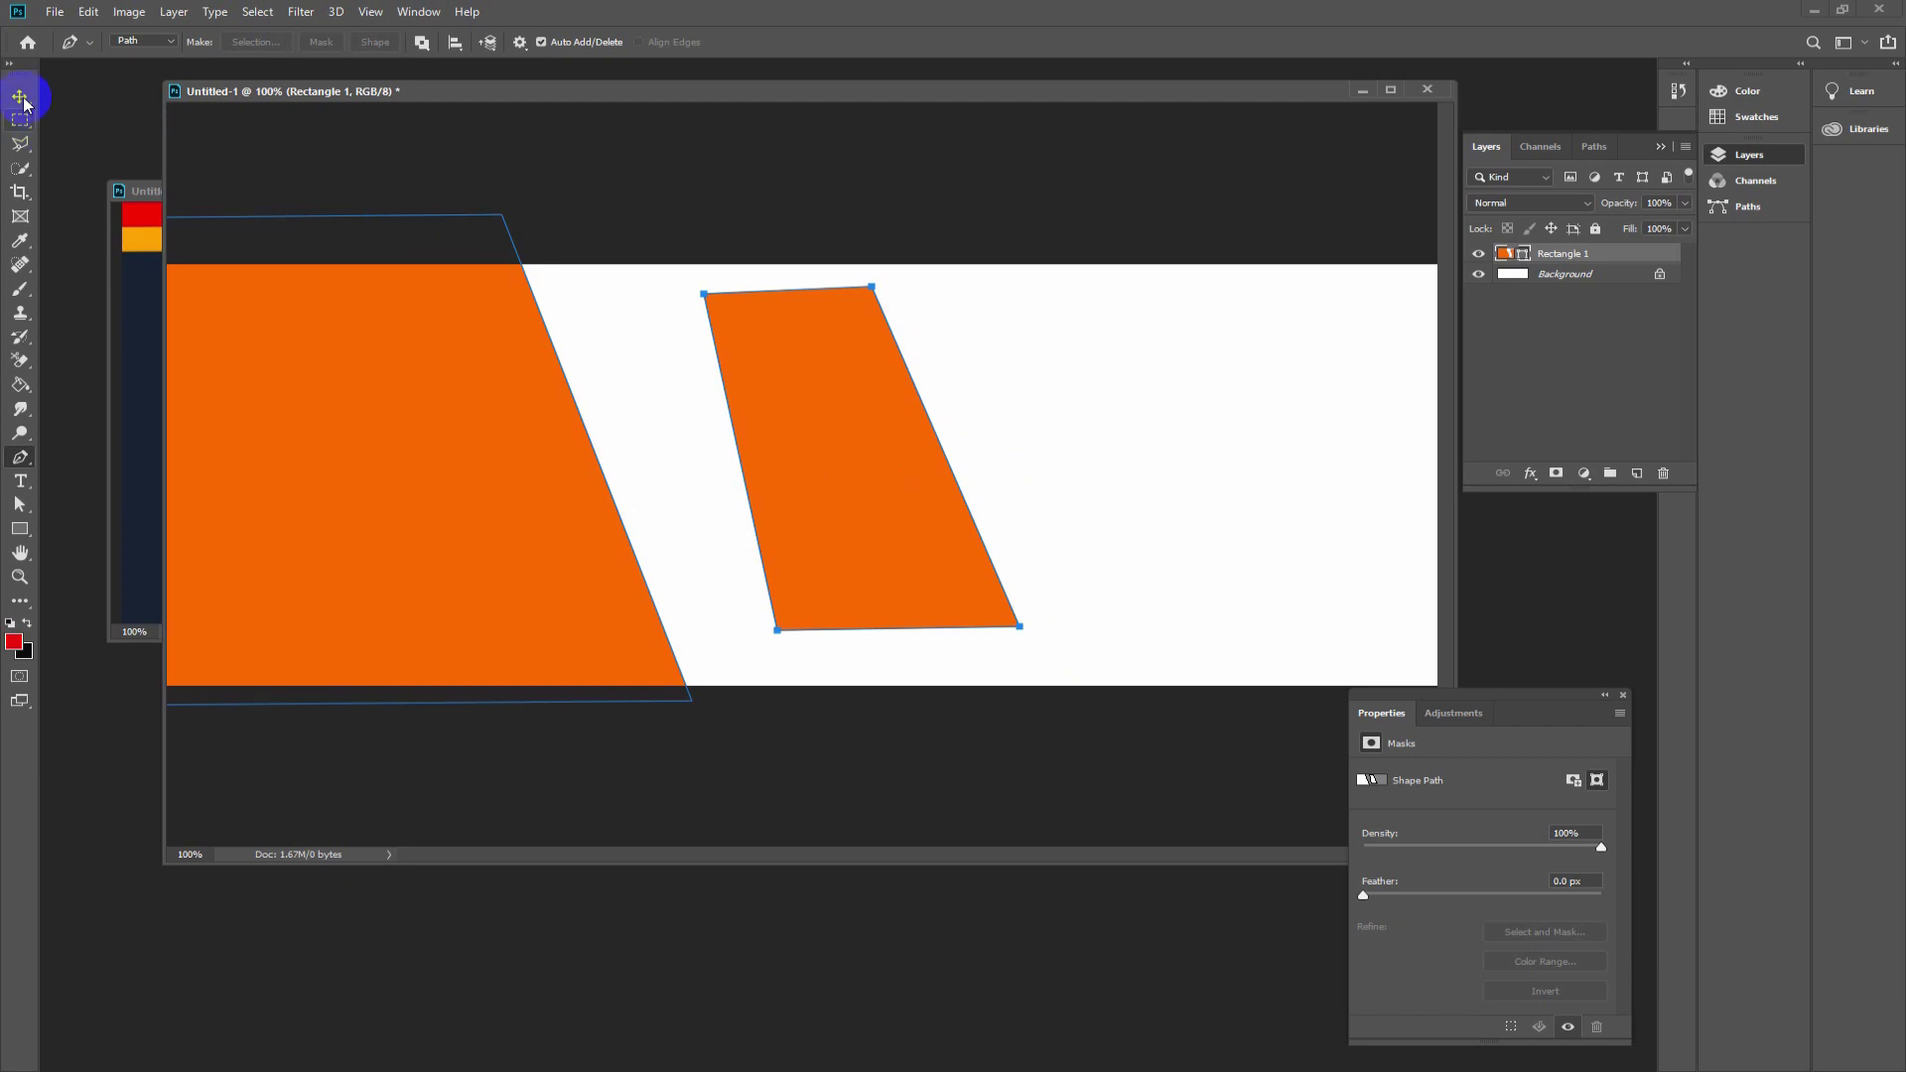
pyautogui.click(817, 459)
pyautogui.hotkey('ctrl', 'z')
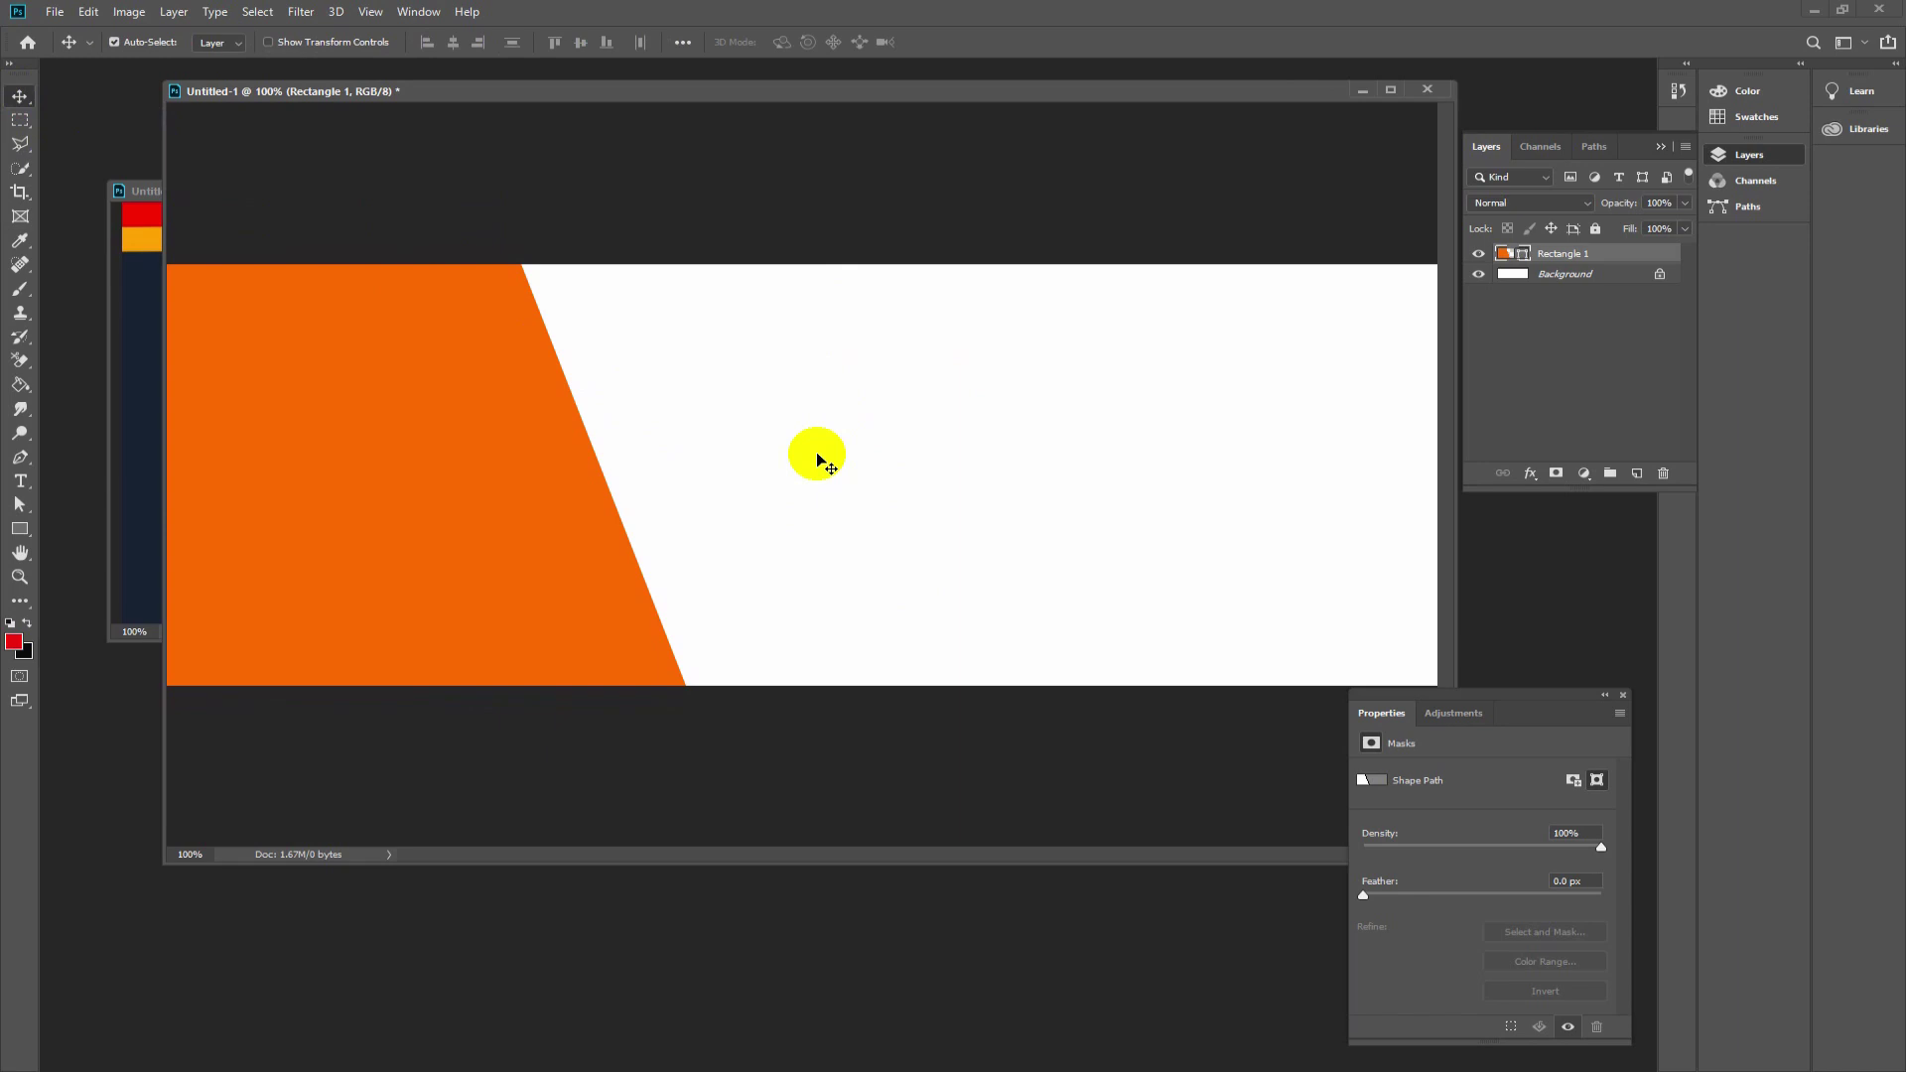
pyautogui.moveTo(427, 90); pyautogui.dragTo(695, 110)
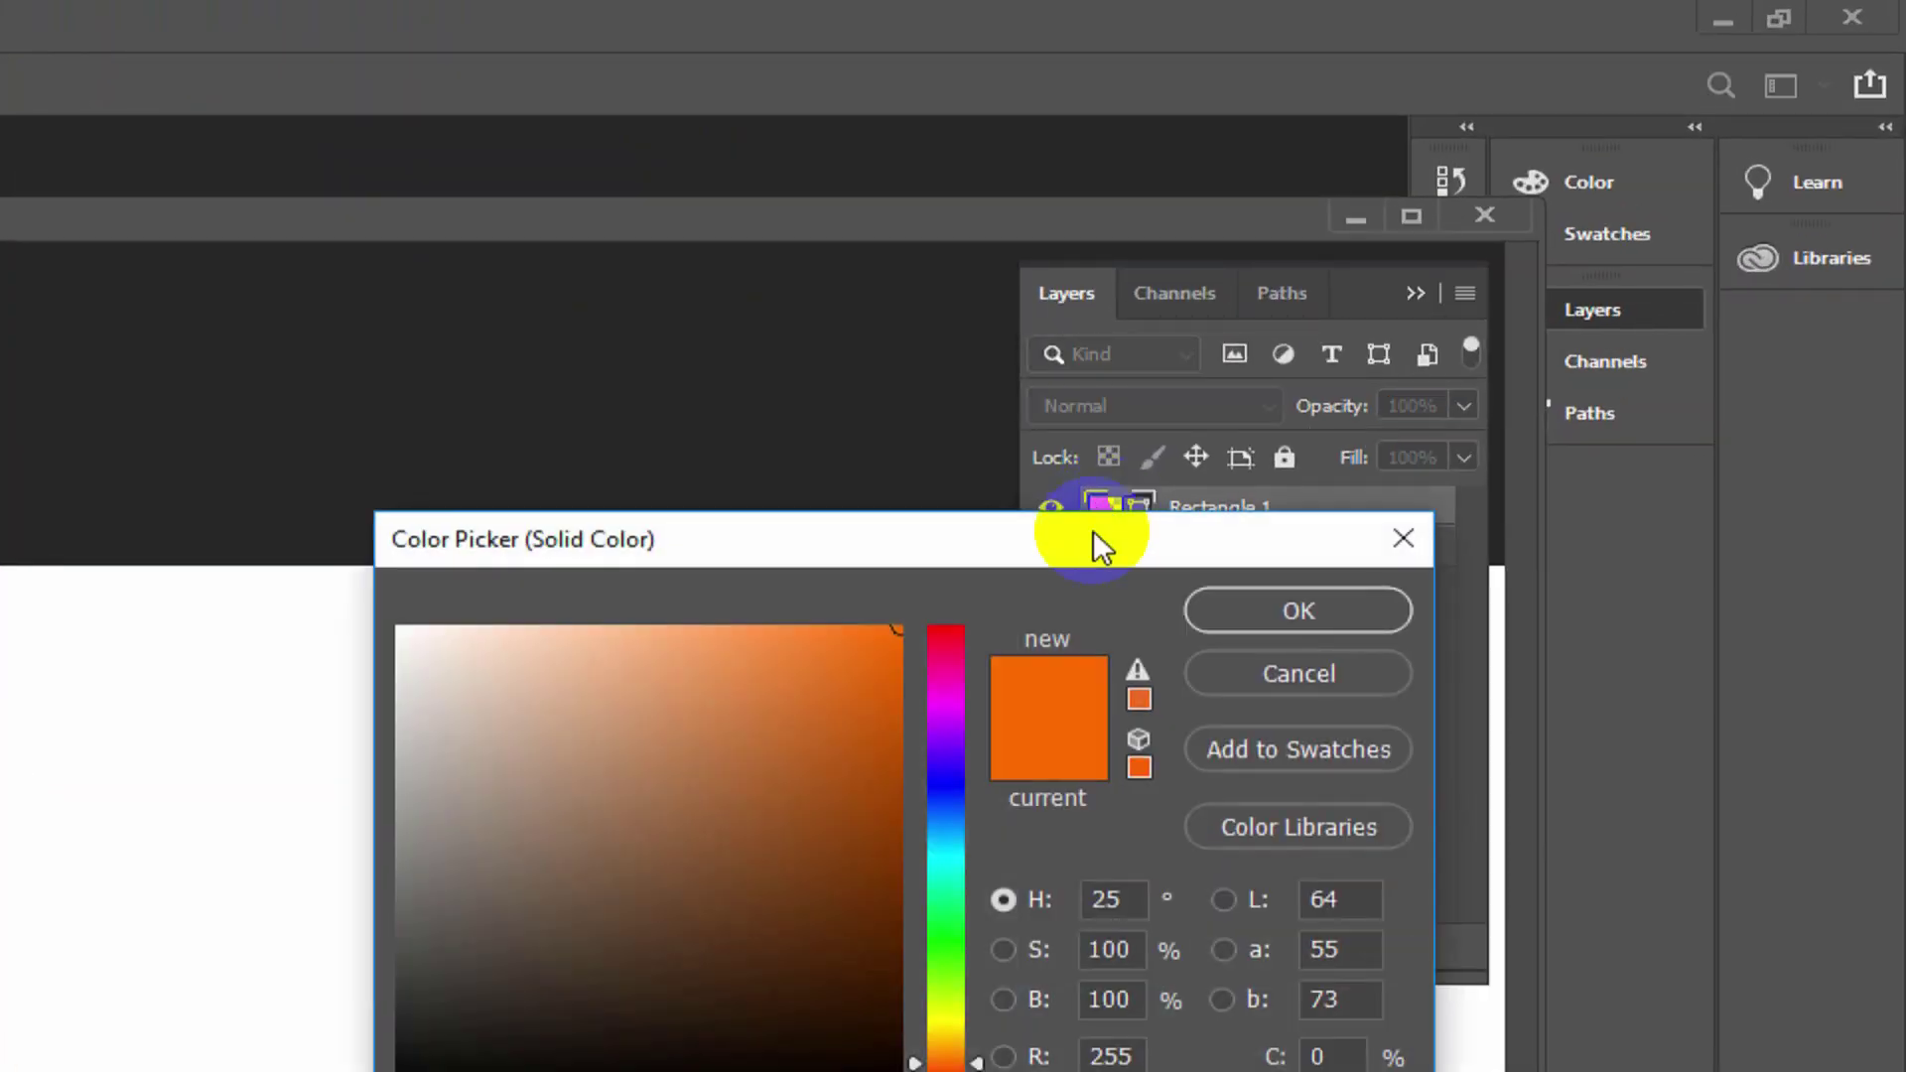
# - Set the slanted panel's fill to red in the Color Picker, then select Rectangle 1
pyautogui.moveTo(961, 665); pyautogui.dragTo(911, 637)
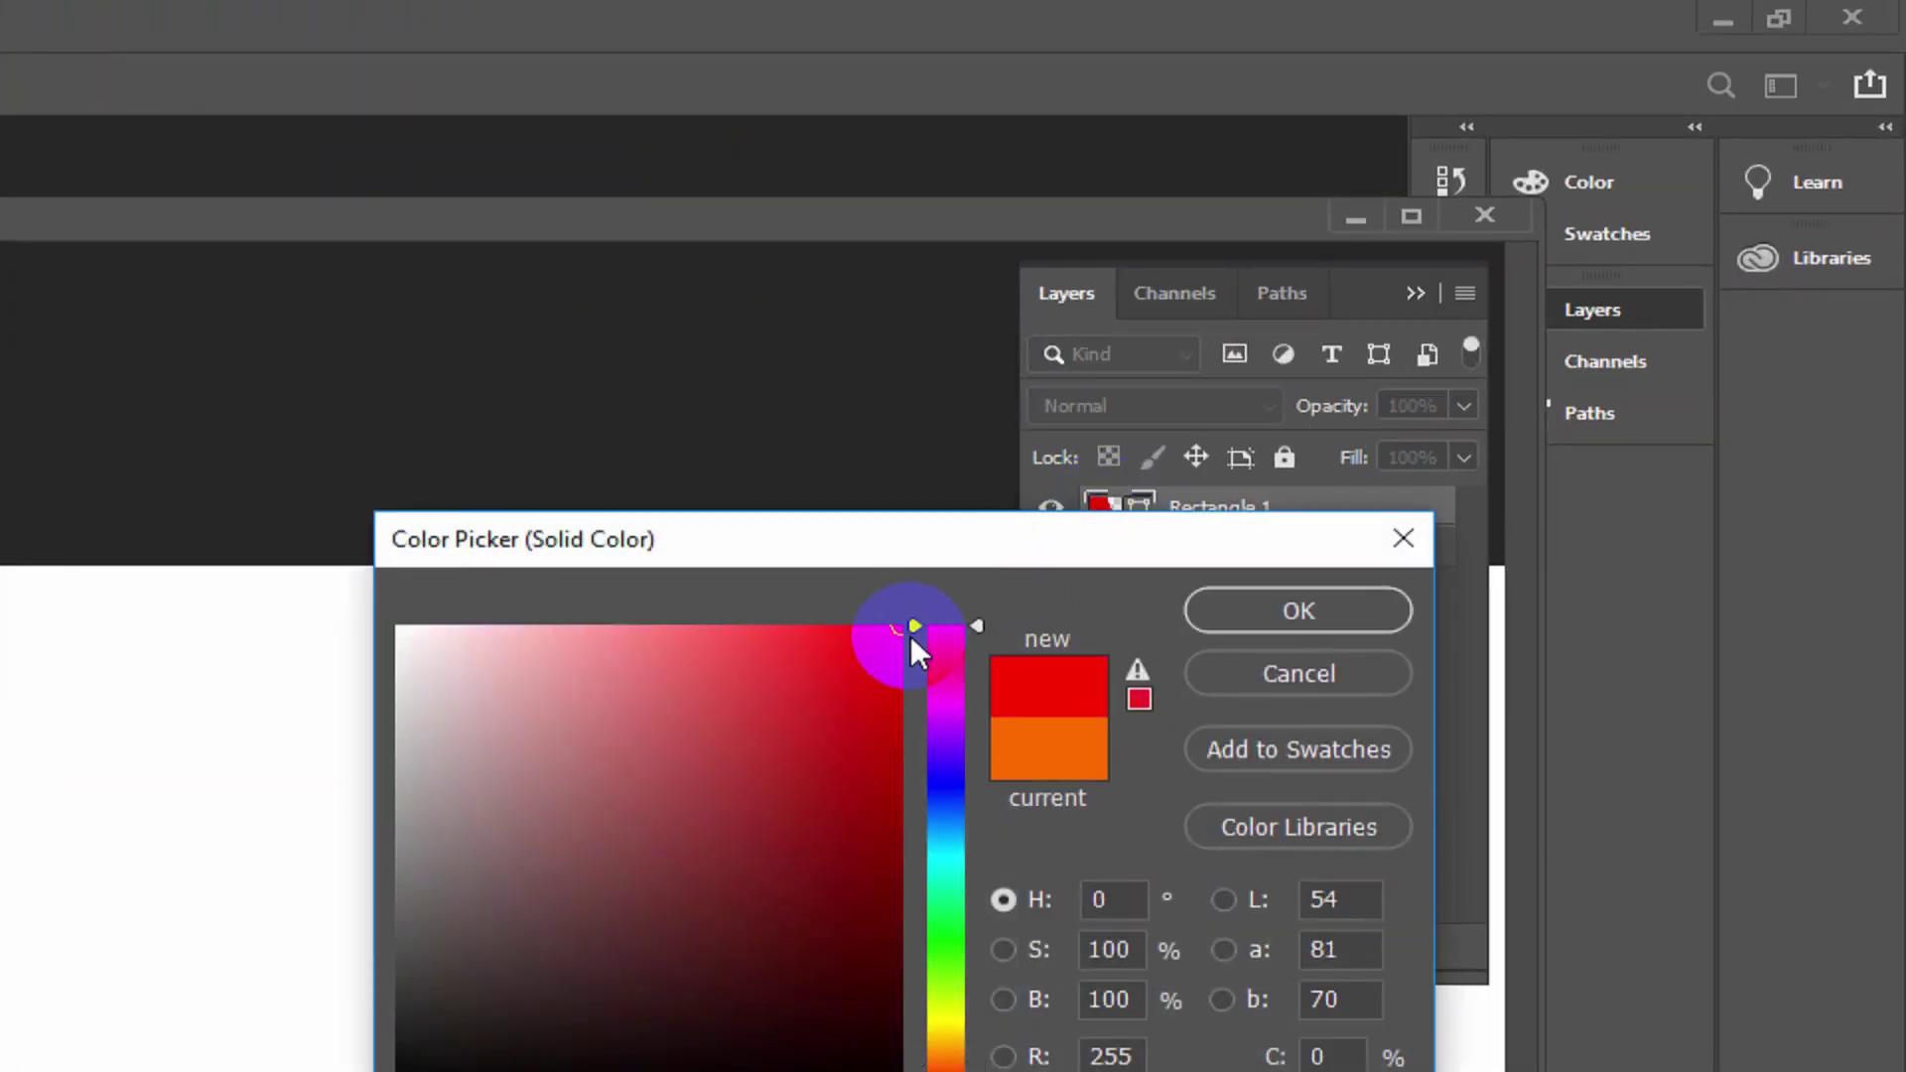
pyautogui.click(1231, 613)
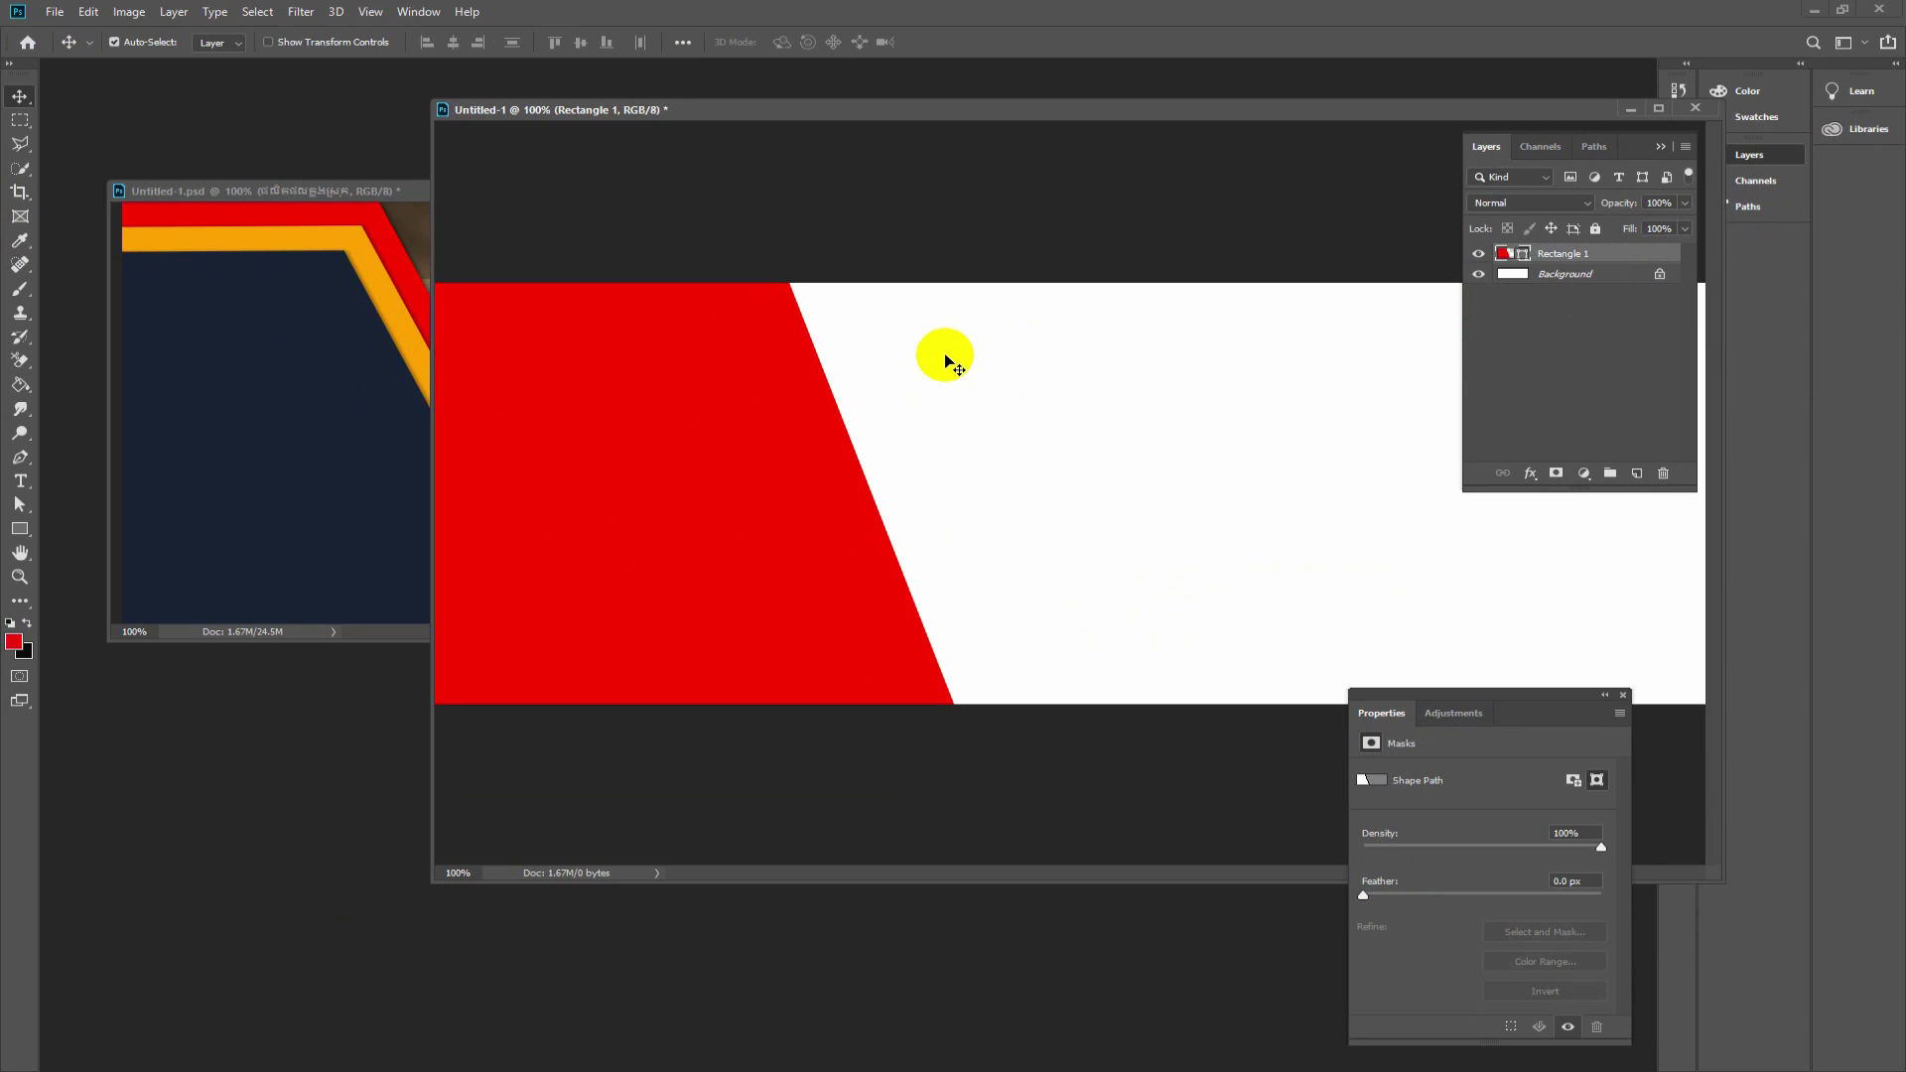
pyautogui.click(773, 429)
pyautogui.click(1501, 263)
pyautogui.moveTo(1576, 257); pyautogui.dragTo(1588, 259)
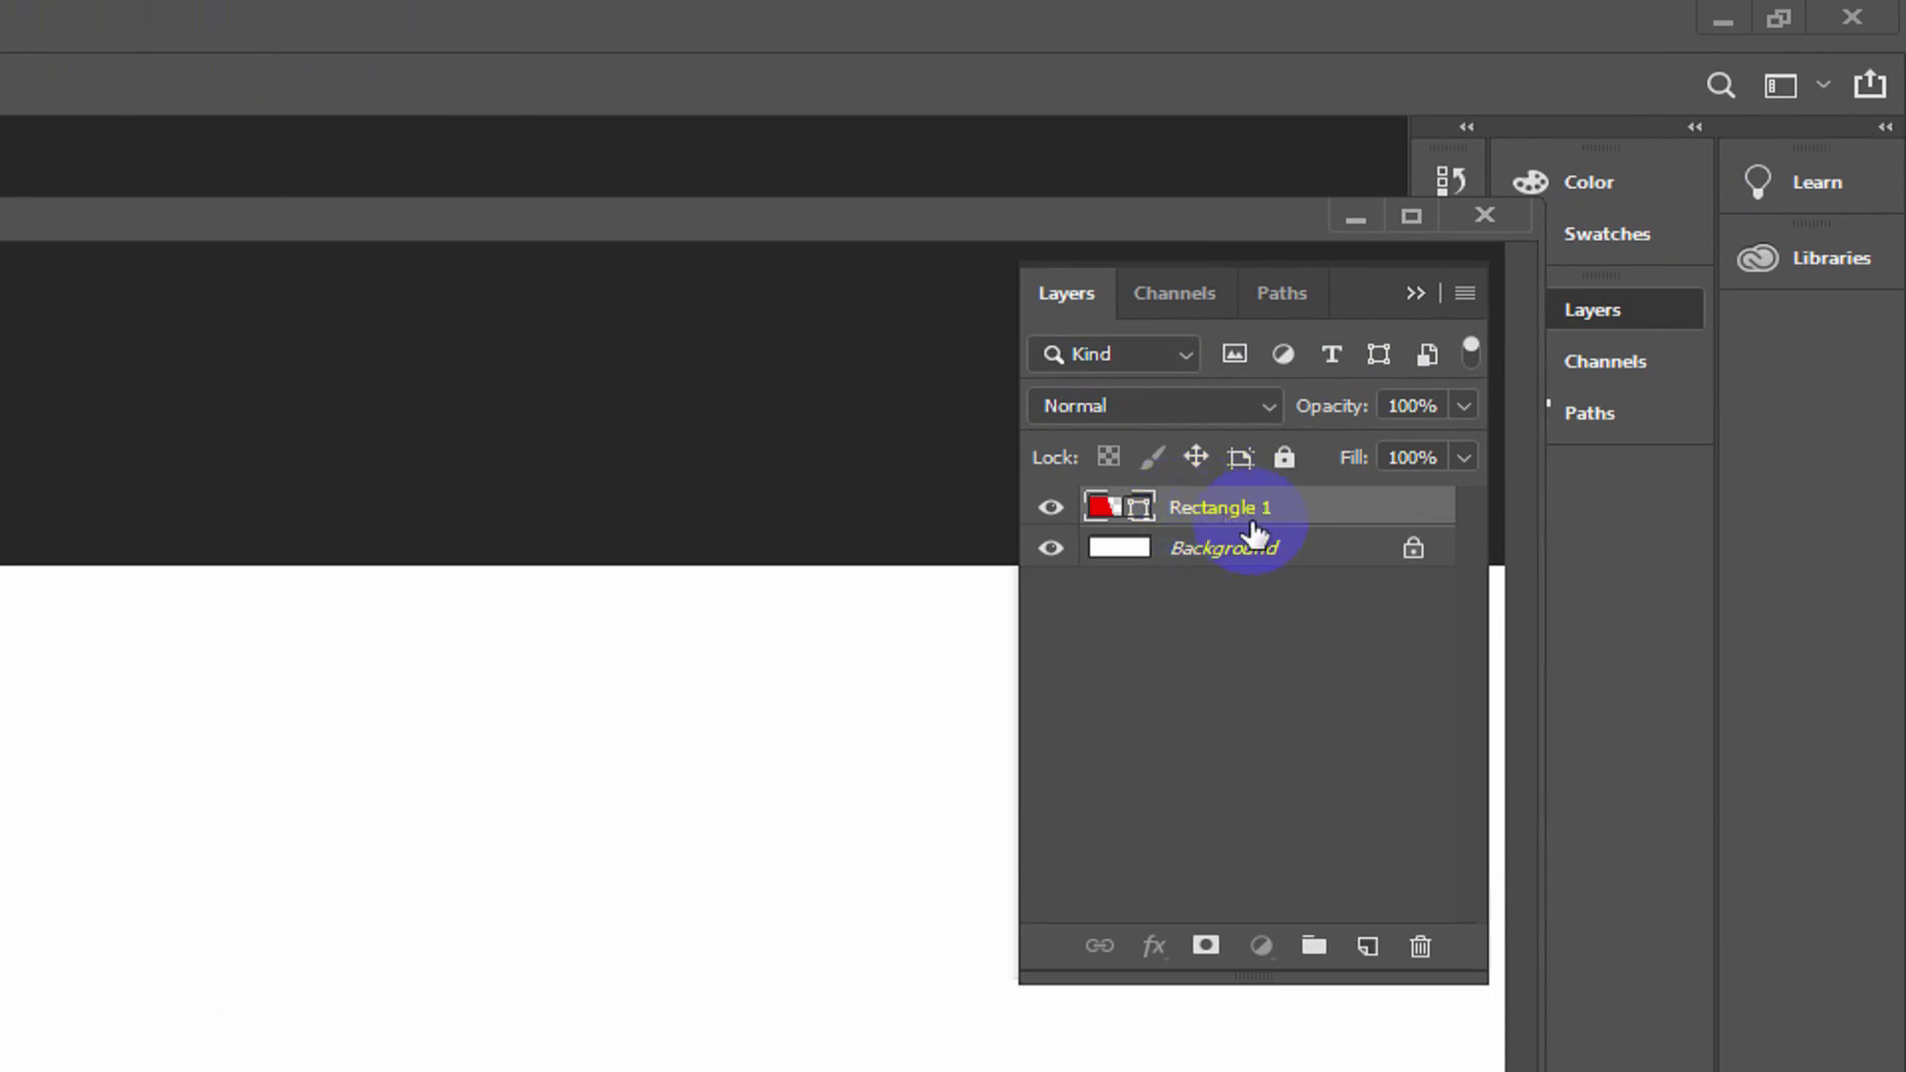
# - Duplicate Rectangle 1 and recolour the copy yellow-orange
pyautogui.moveTo(1319, 516); pyautogui.dragTo(1367, 947)
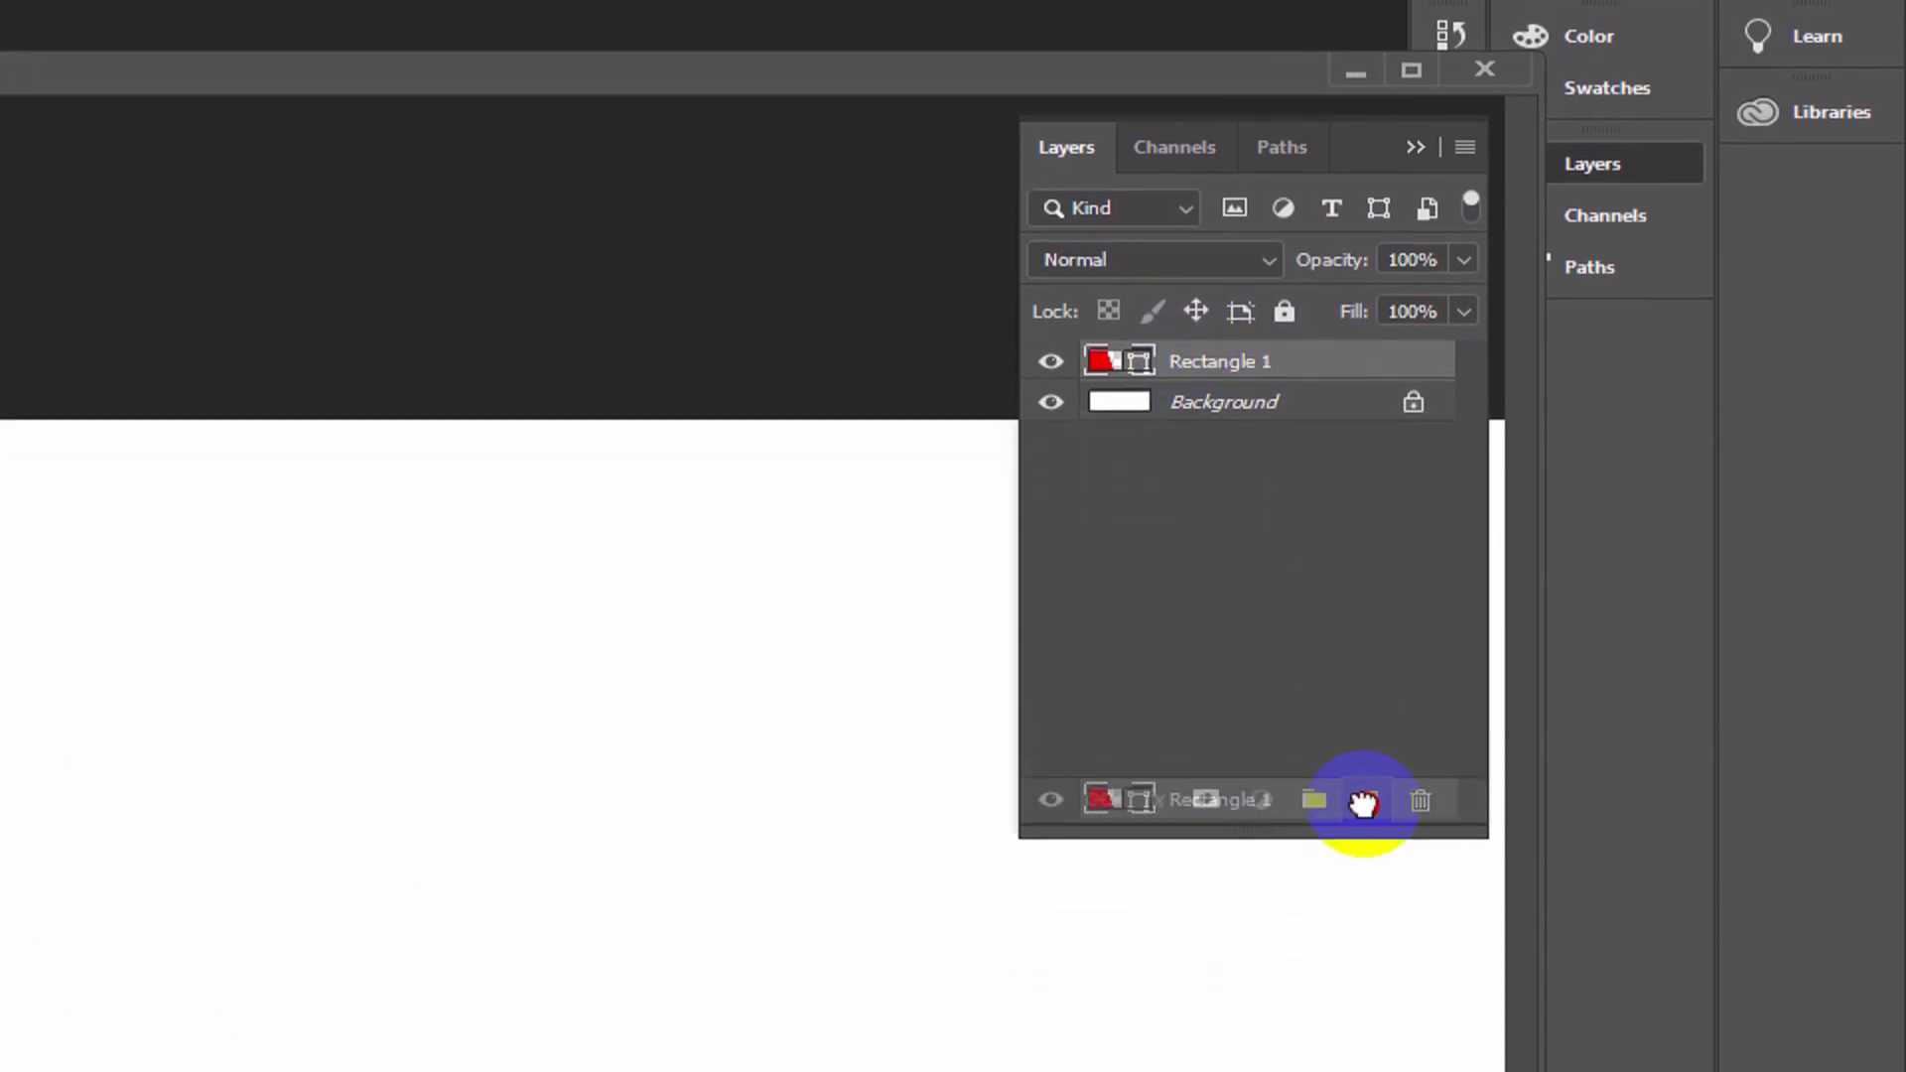
pyautogui.moveTo(1364, 802); pyautogui.dragTo(1363, 802)
pyautogui.doubleClick(1100, 361)
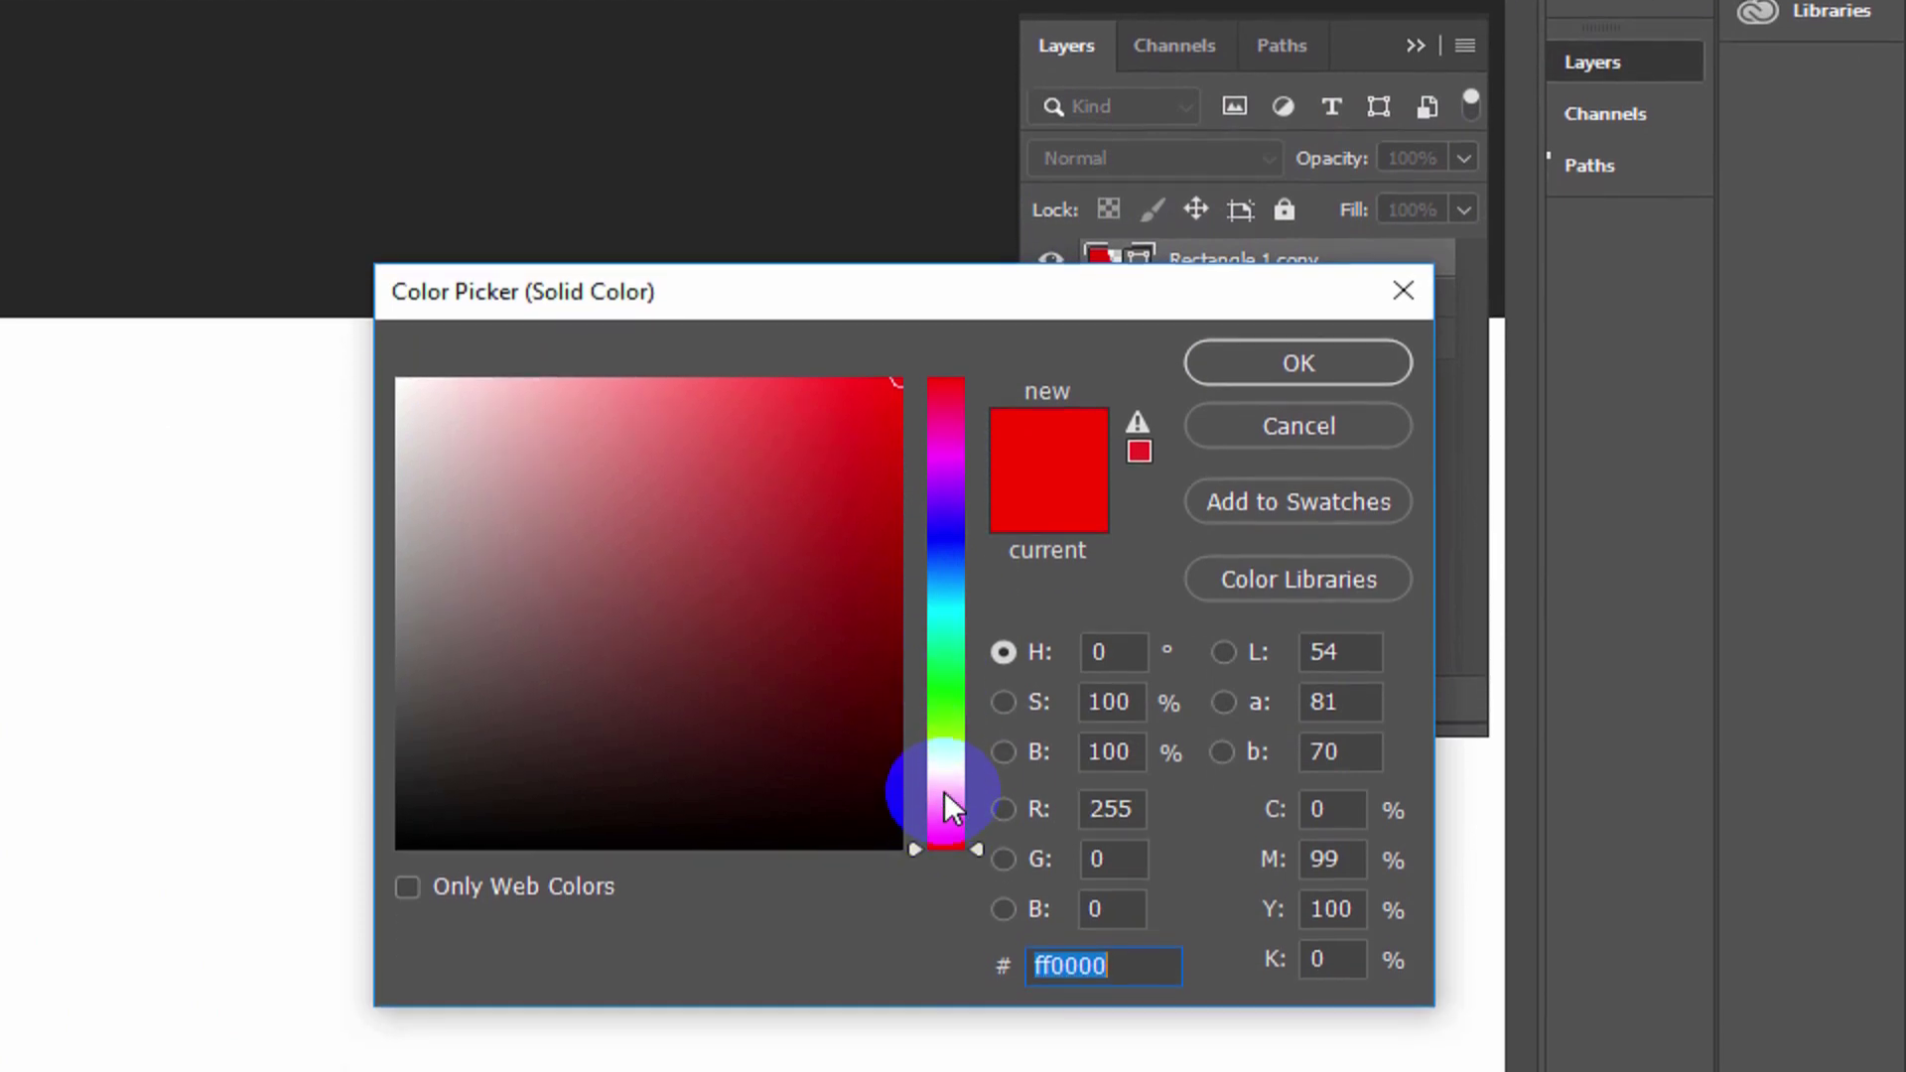
pyautogui.click(944, 786)
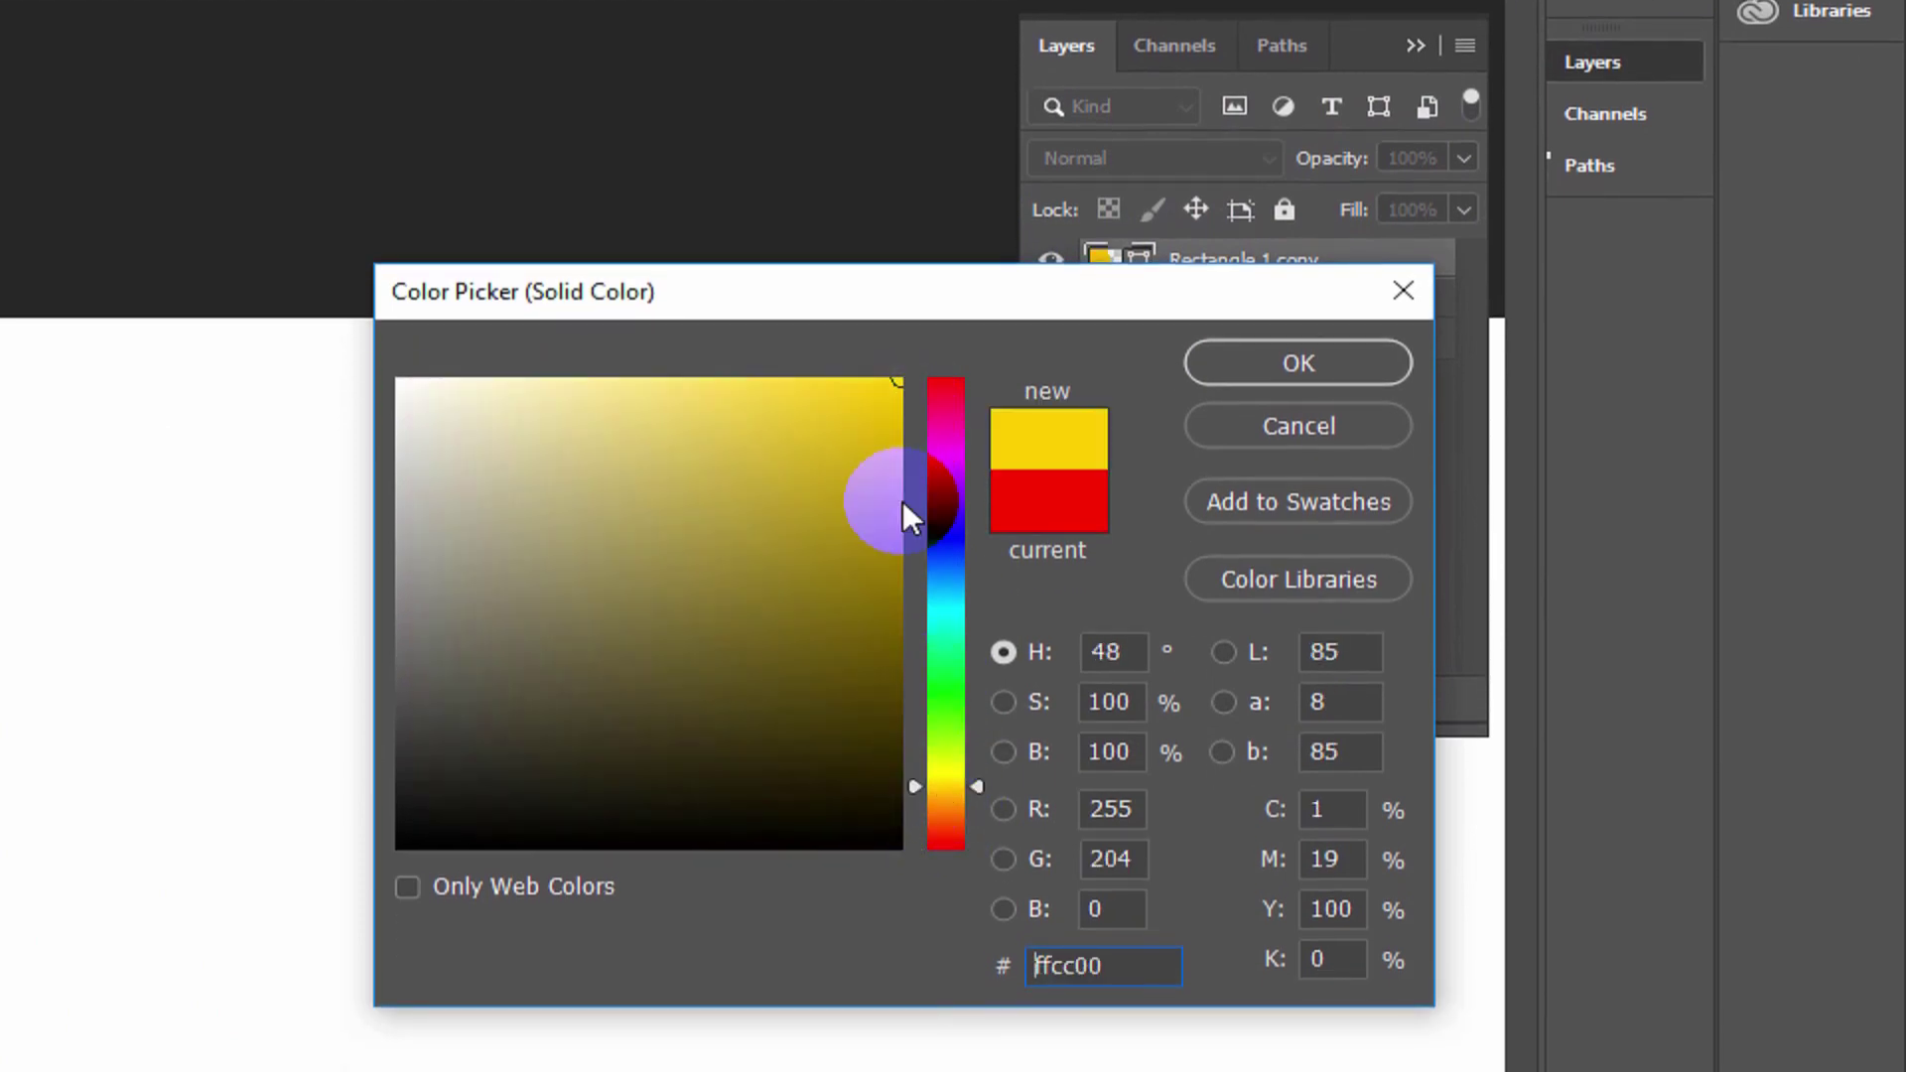
pyautogui.click(938, 797)
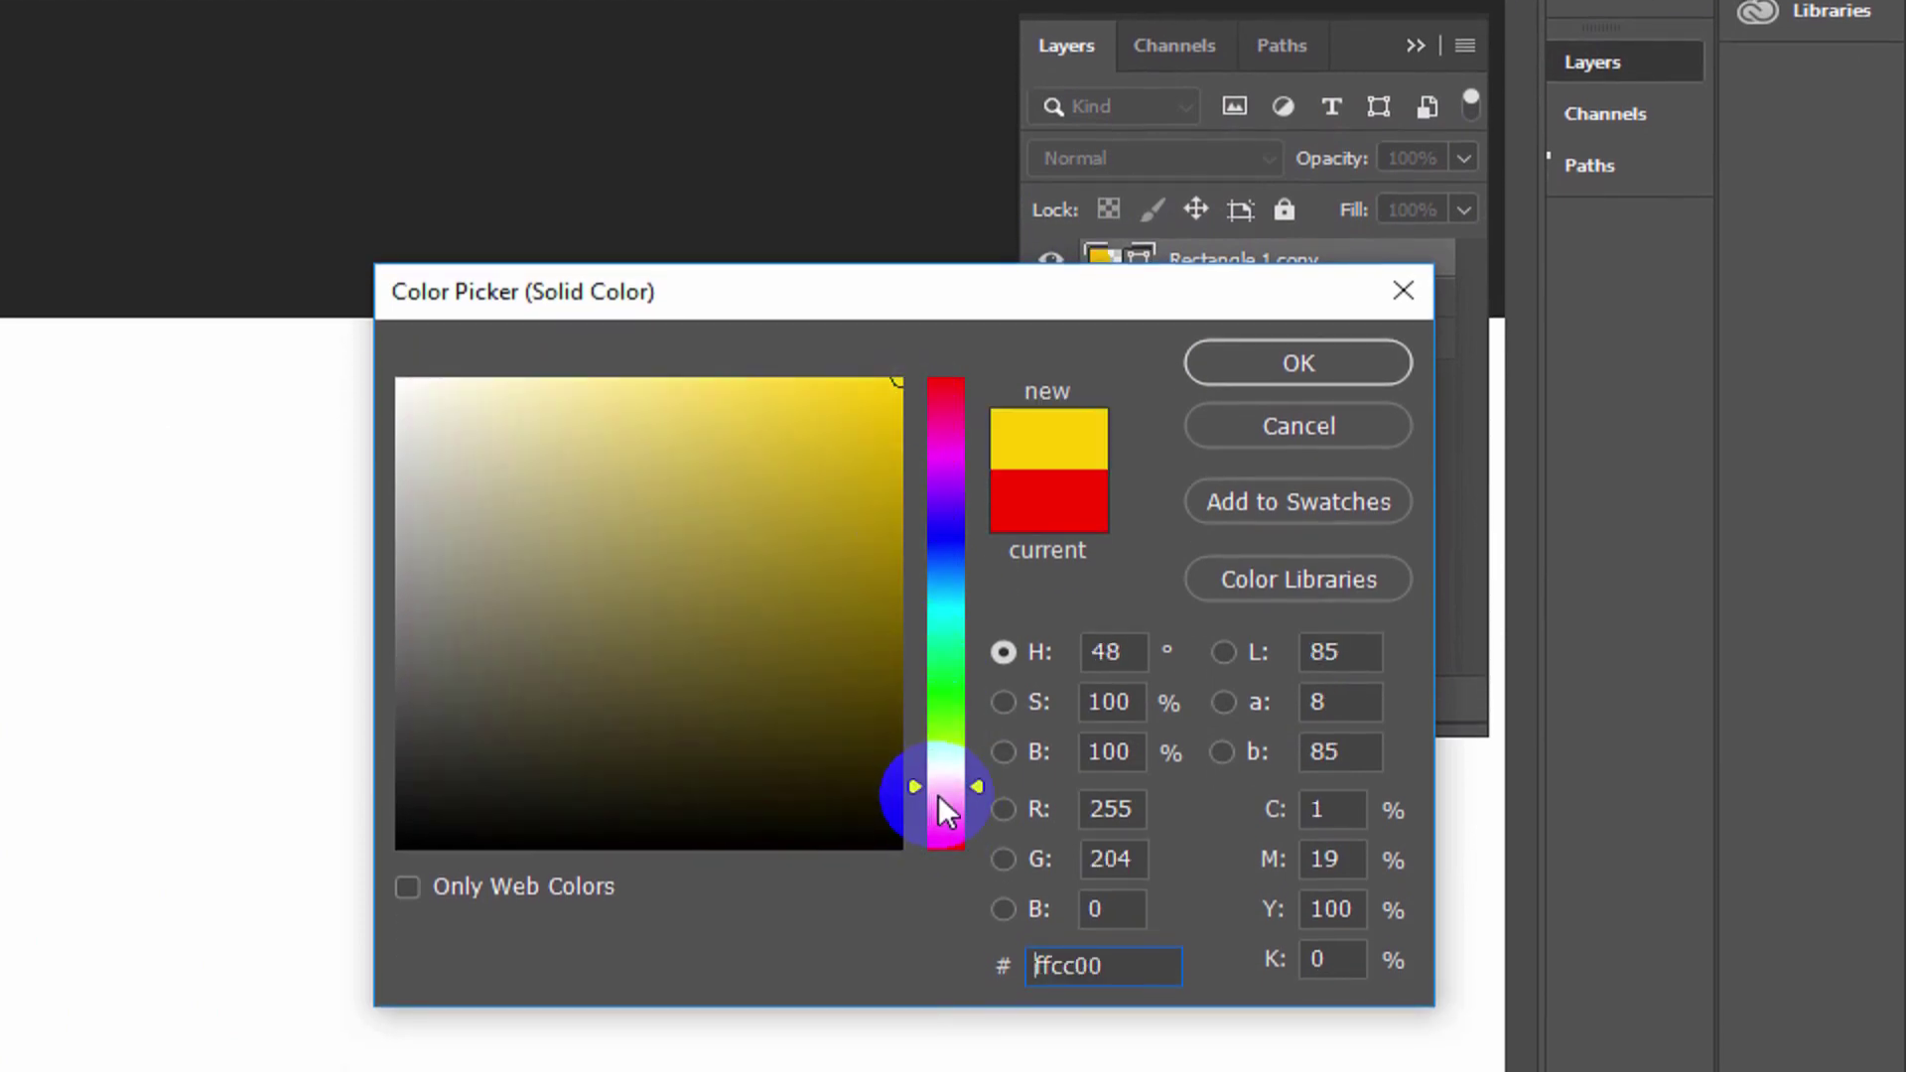
pyautogui.click(1274, 343)
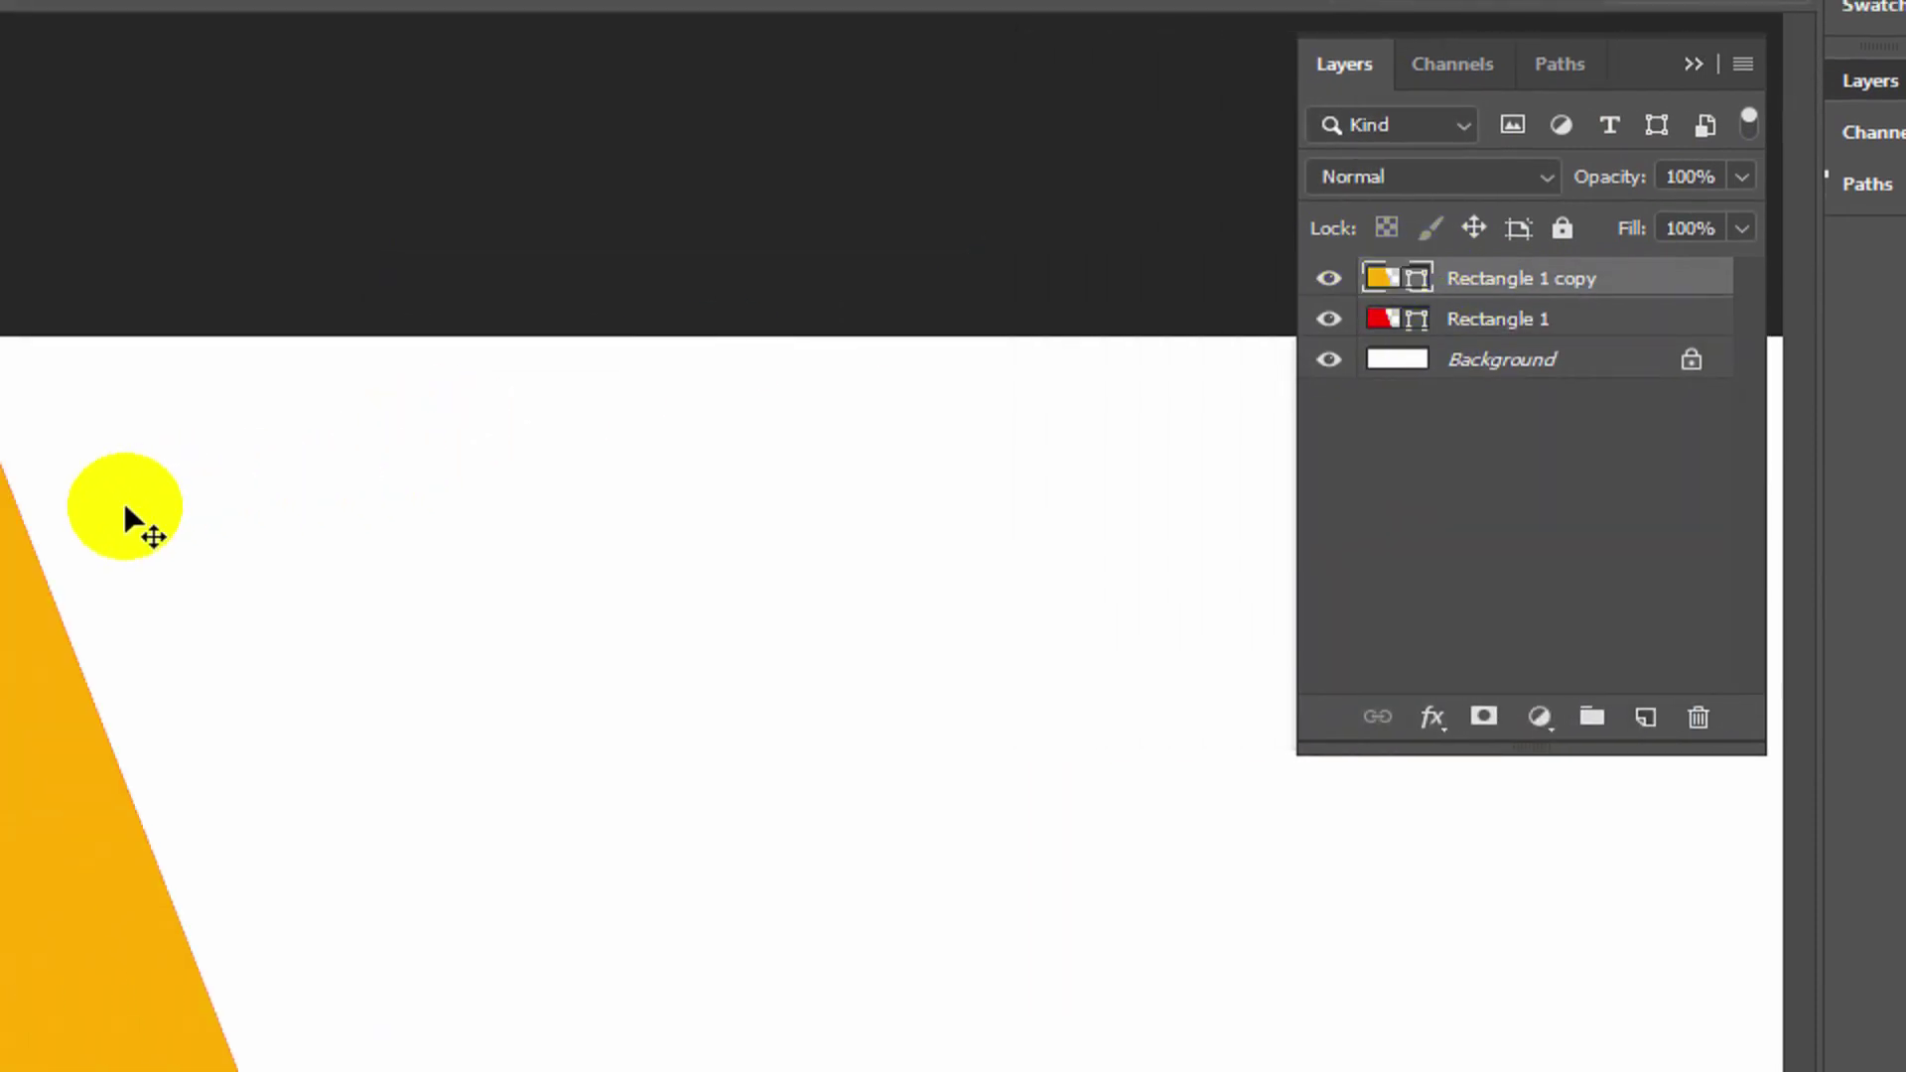
# - Move and shrink the yellow copy with Free Transform, lowering its top edge
pyautogui.moveTo(122, 498); pyautogui.dragTo(396, 597)
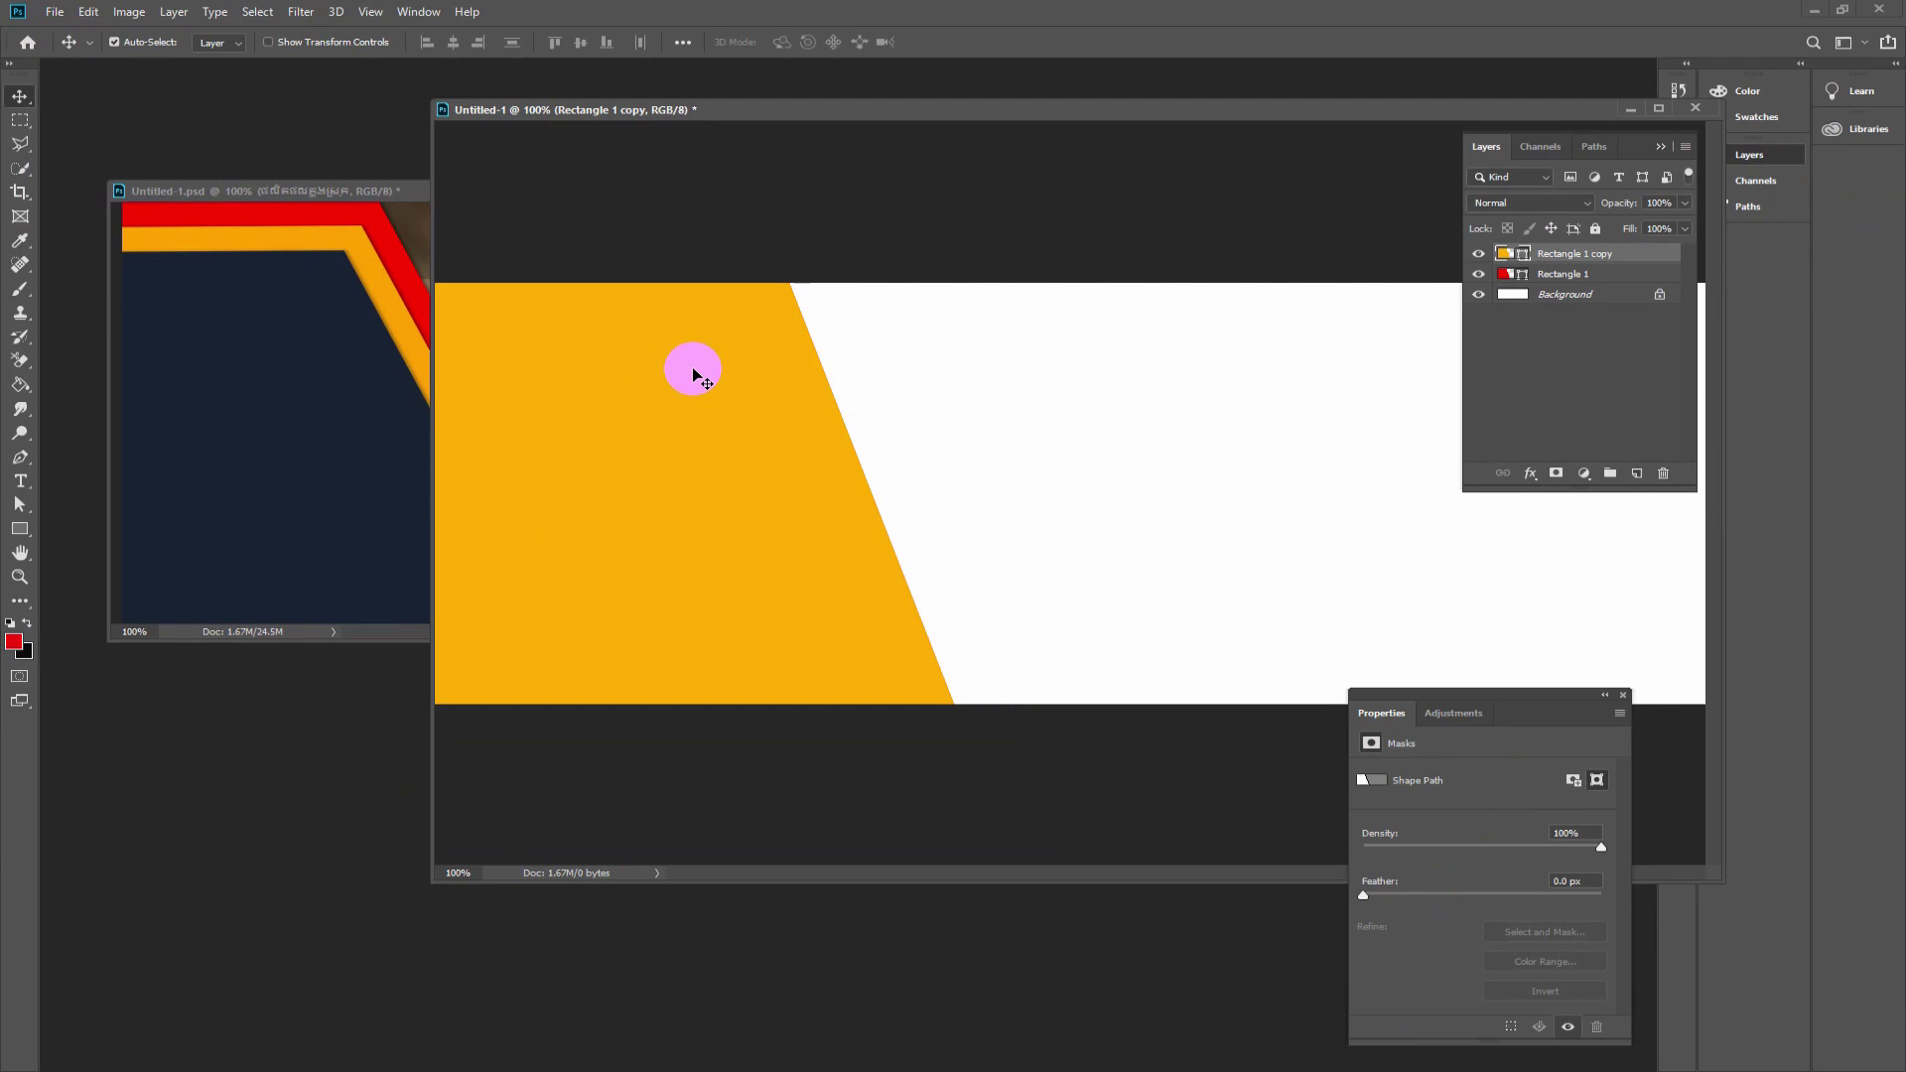
pyautogui.hotkey('ctrl', 't')
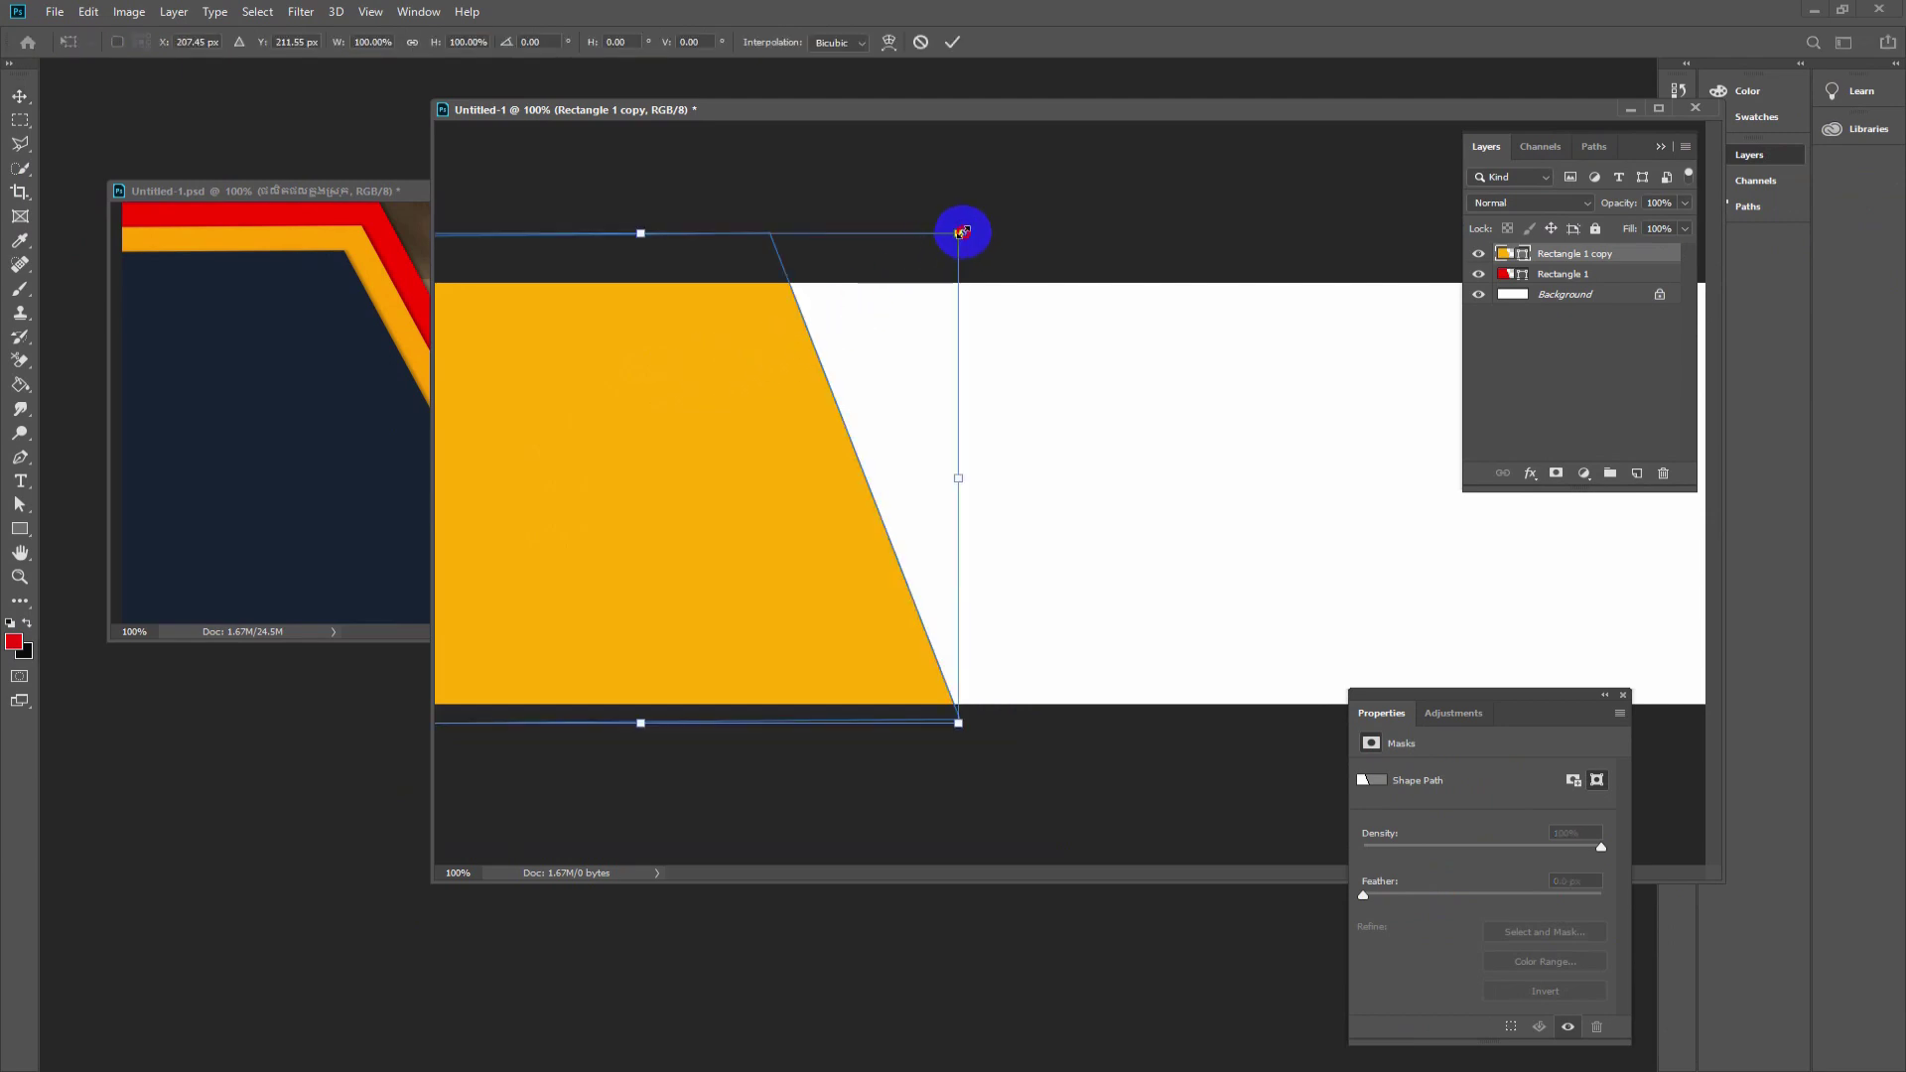
pyautogui.moveTo(960, 232); pyautogui.dragTo(932, 245)
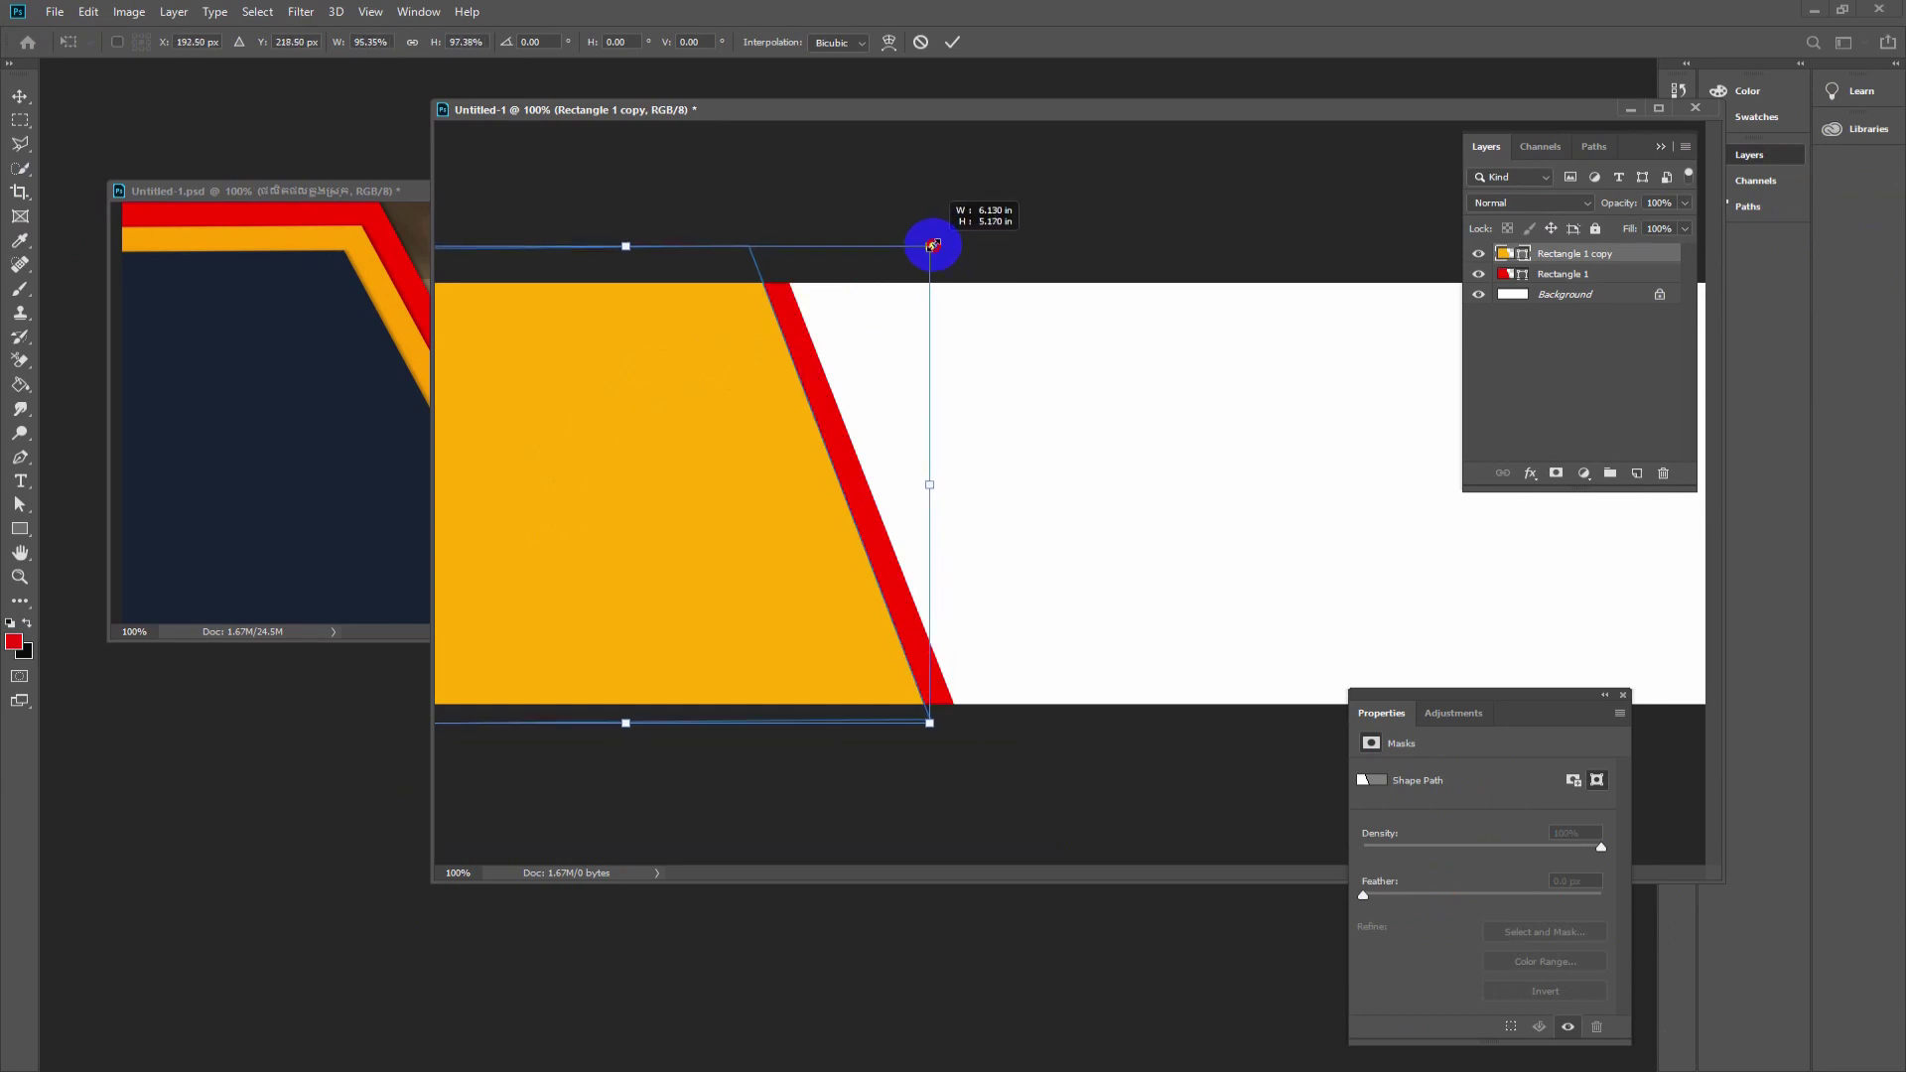
pyautogui.moveTo(932, 245); pyautogui.dragTo(939, 242)
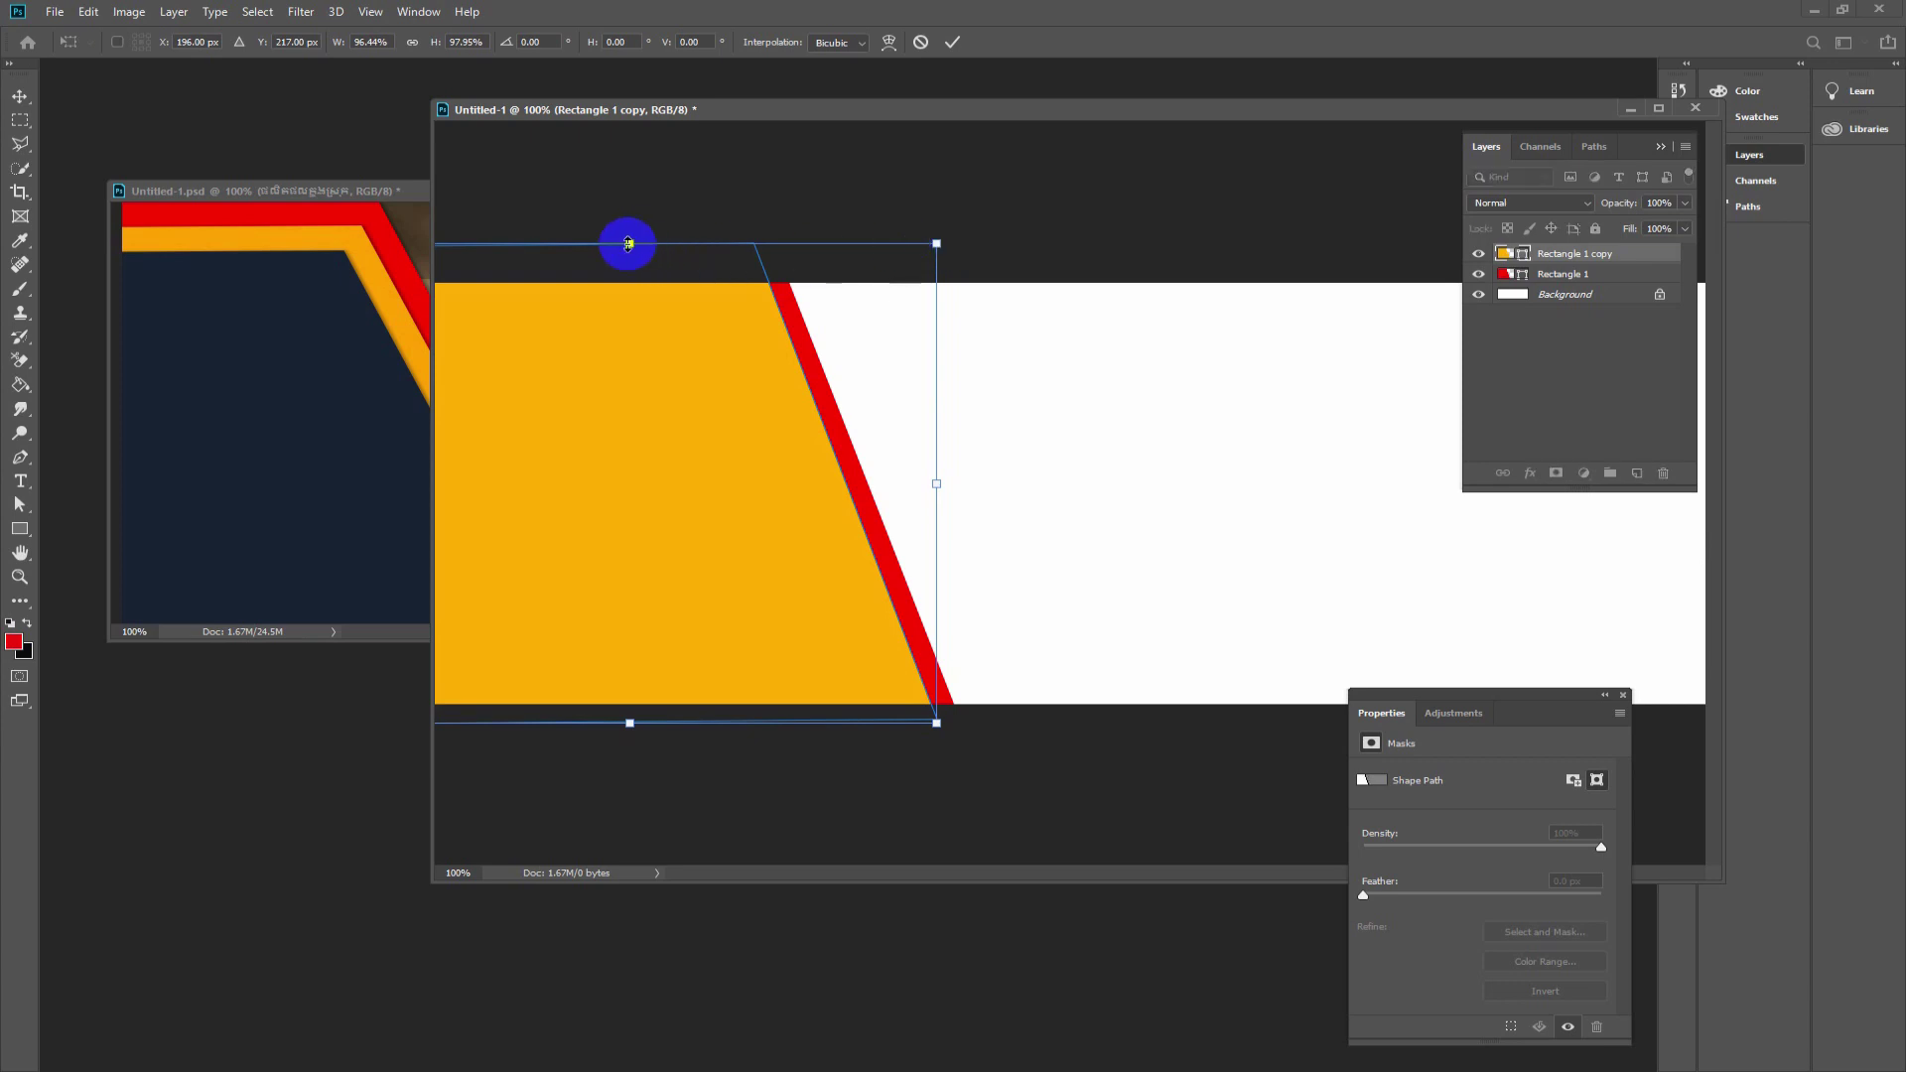
pyautogui.moveTo(629, 243); pyautogui.dragTo(639, 278)
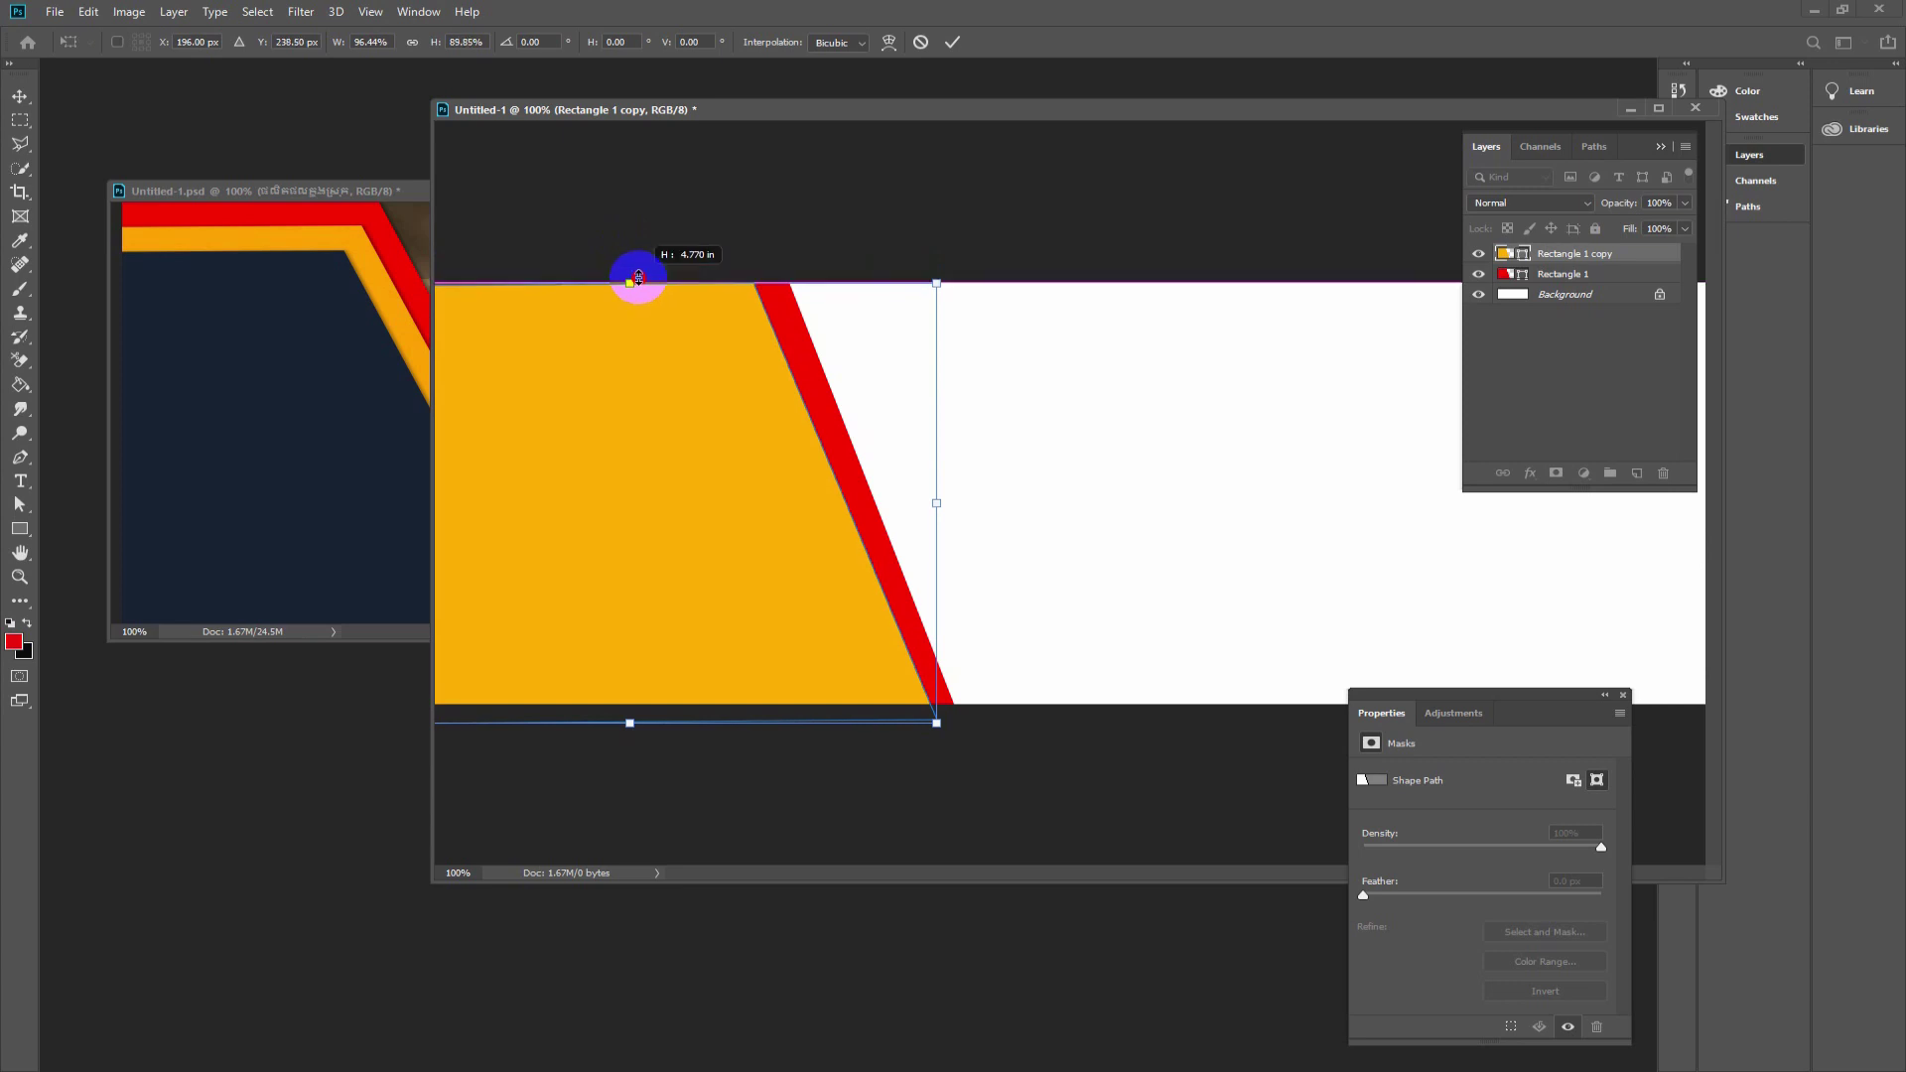
pyautogui.press('Return')
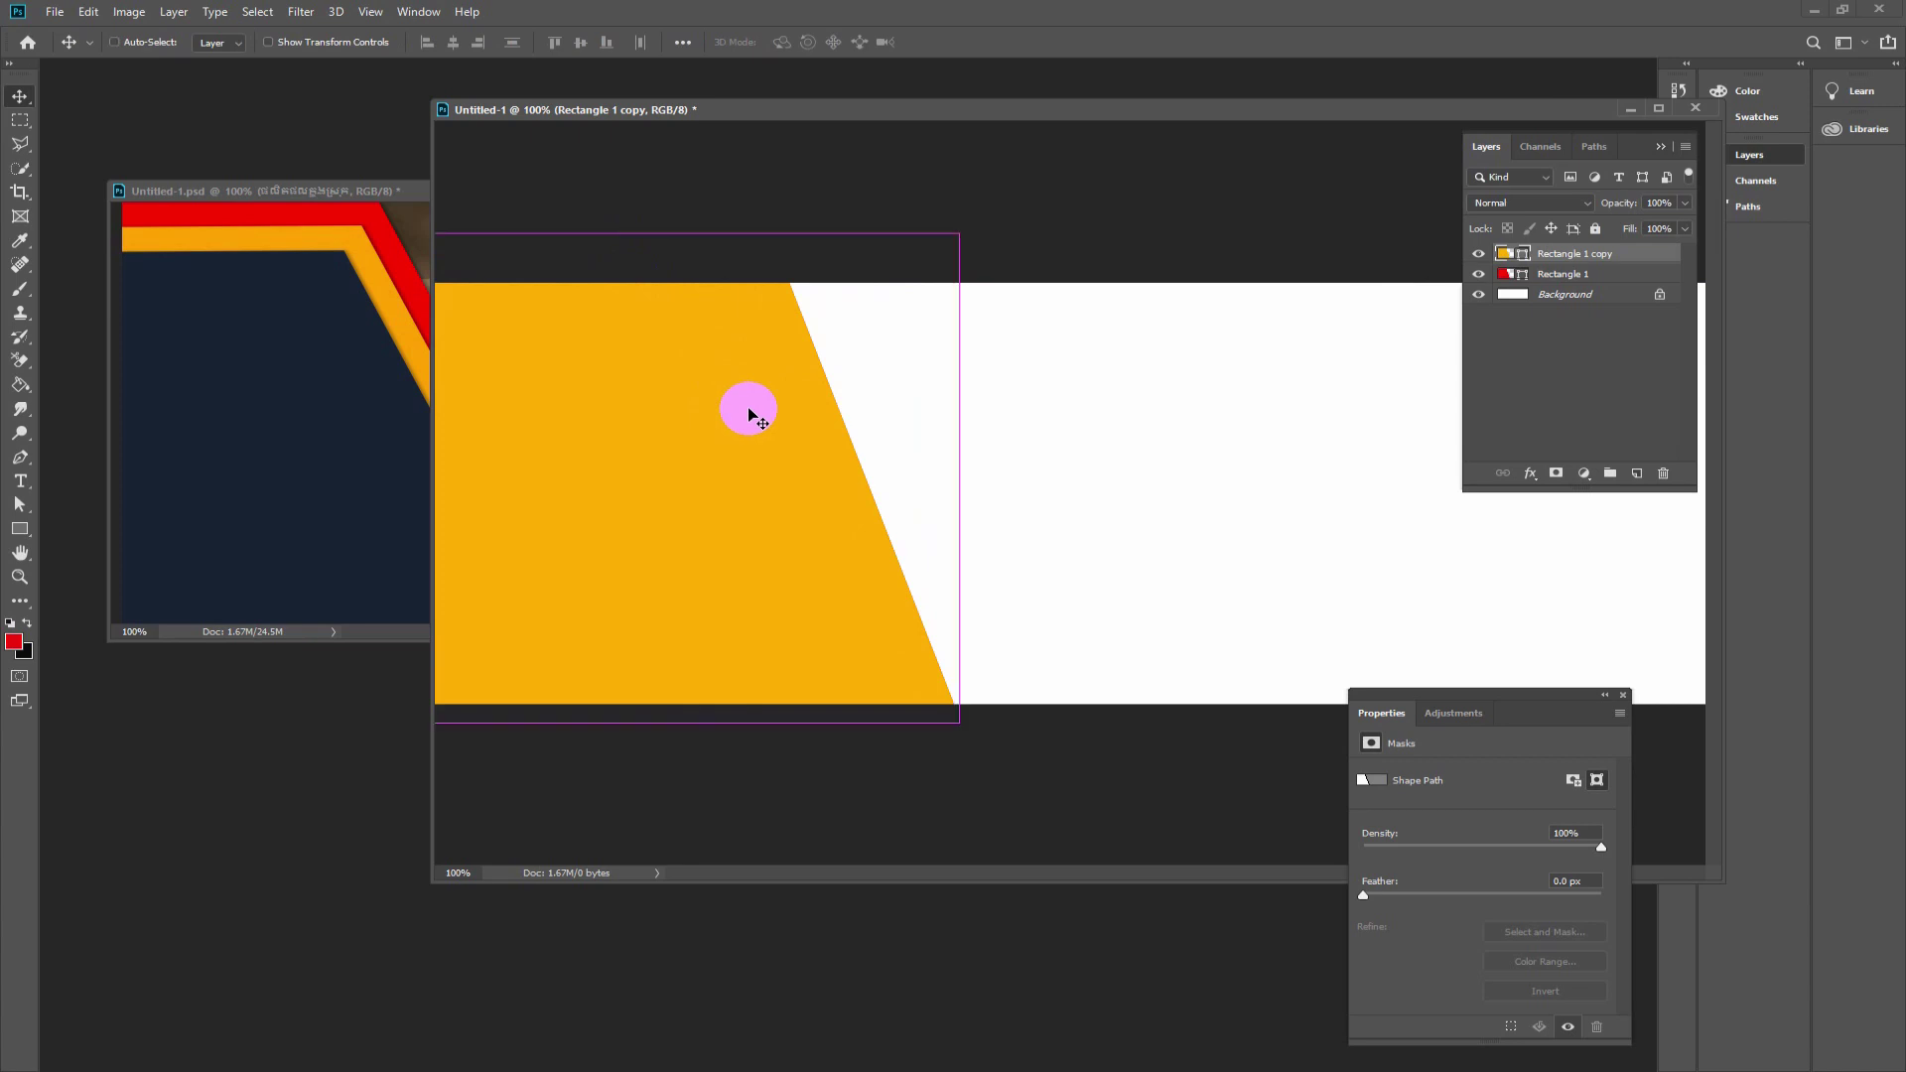
# - Re-transform the yellow copy, shrinking and shifting it right for an even red border
pyautogui.hotkey('ctrl', 't')
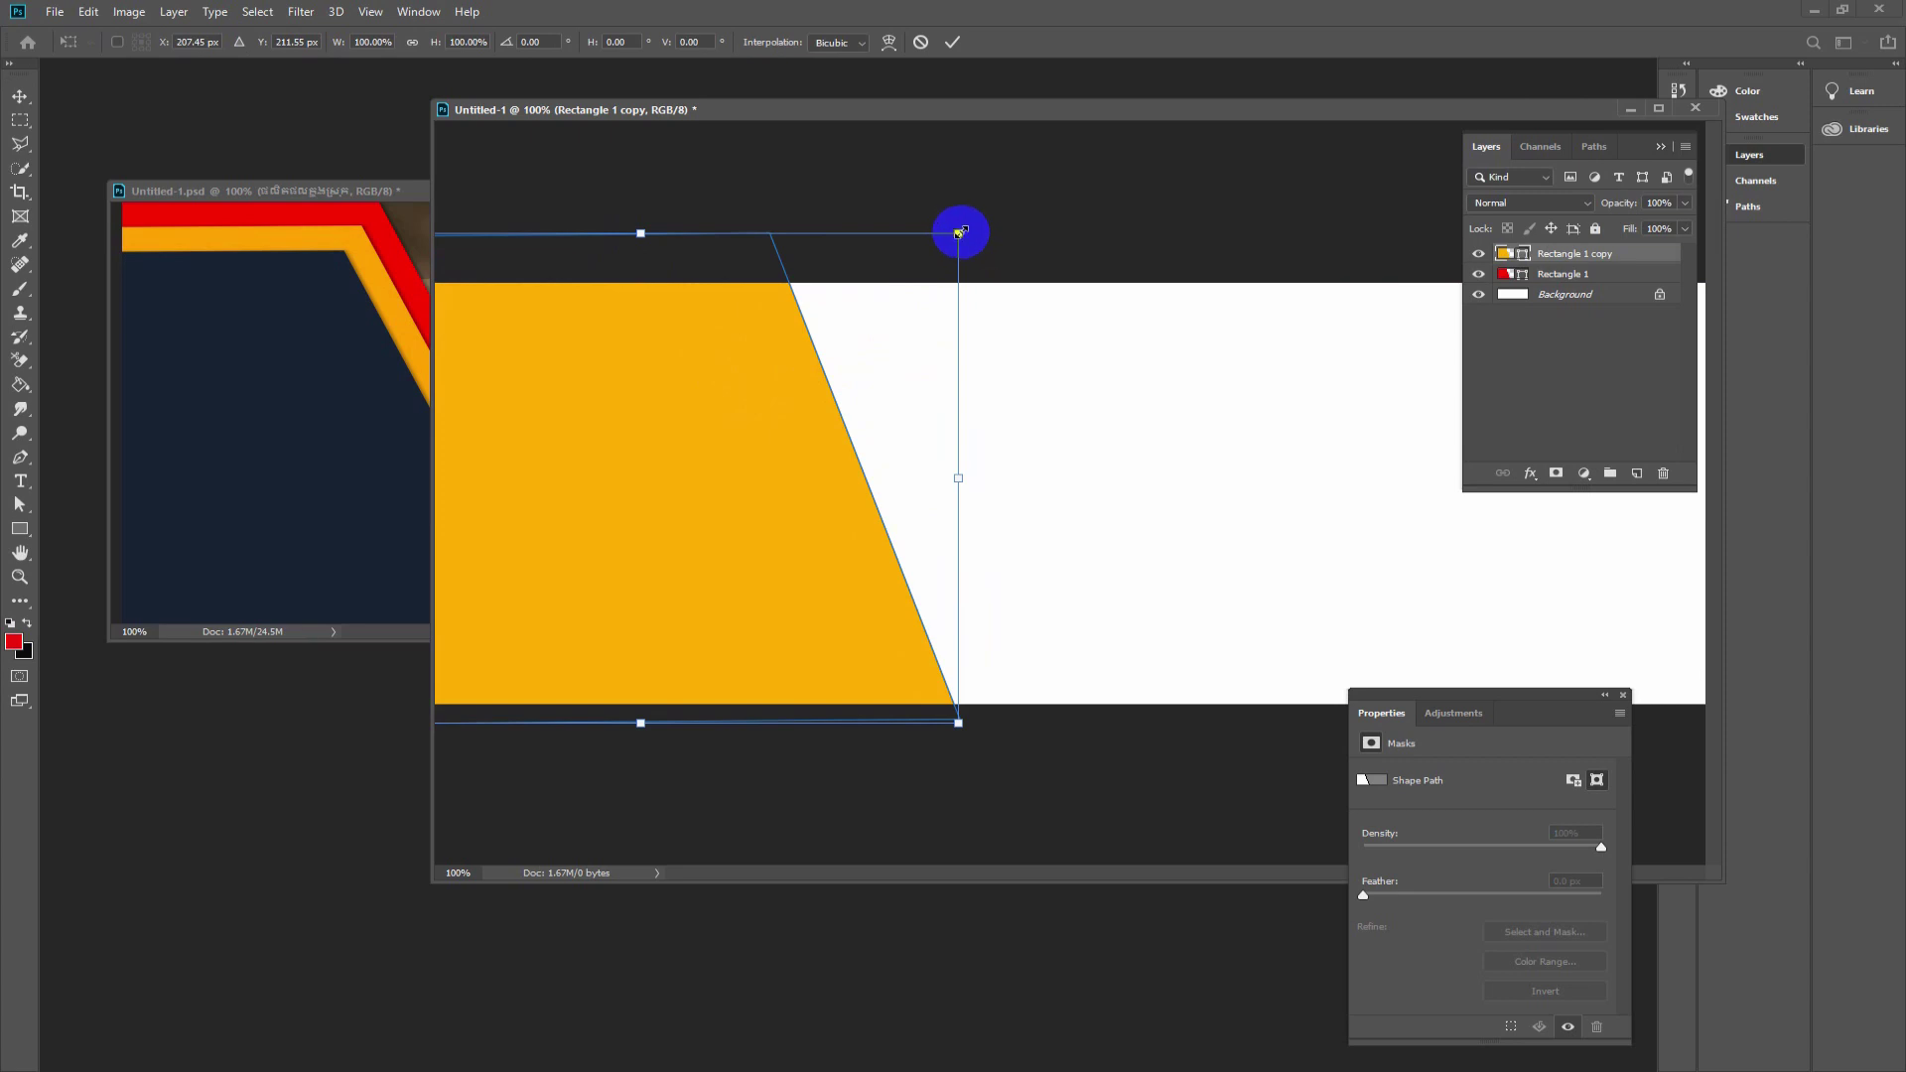
pyautogui.moveTo(959, 233); pyautogui.dragTo(888, 305)
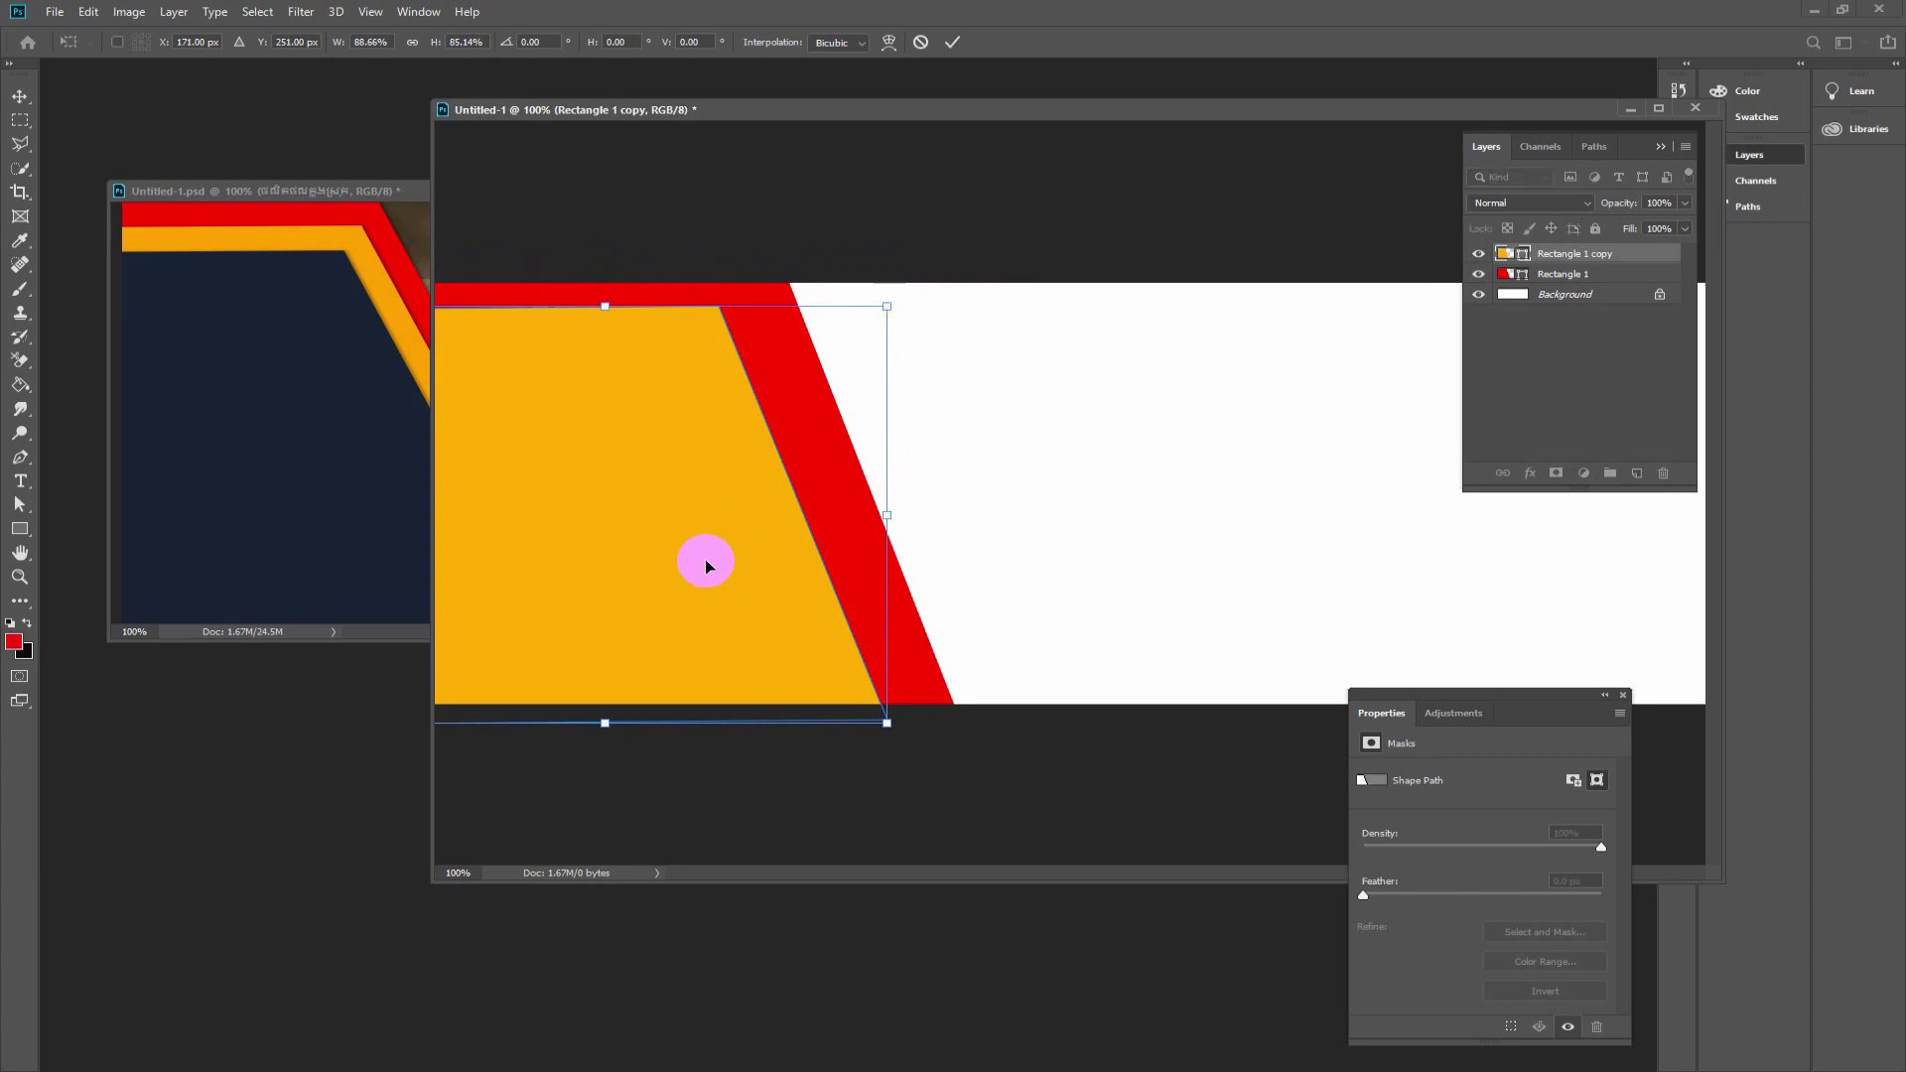
pyautogui.moveTo(705, 558)
pyautogui.mouseDown()
pyautogui.moveTo(784, 556)
pyautogui.moveTo(722, 559)
pyautogui.moveTo(746, 563)
pyautogui.mouseUp()
pyautogui.press('Right')
pyautogui.press('Right')
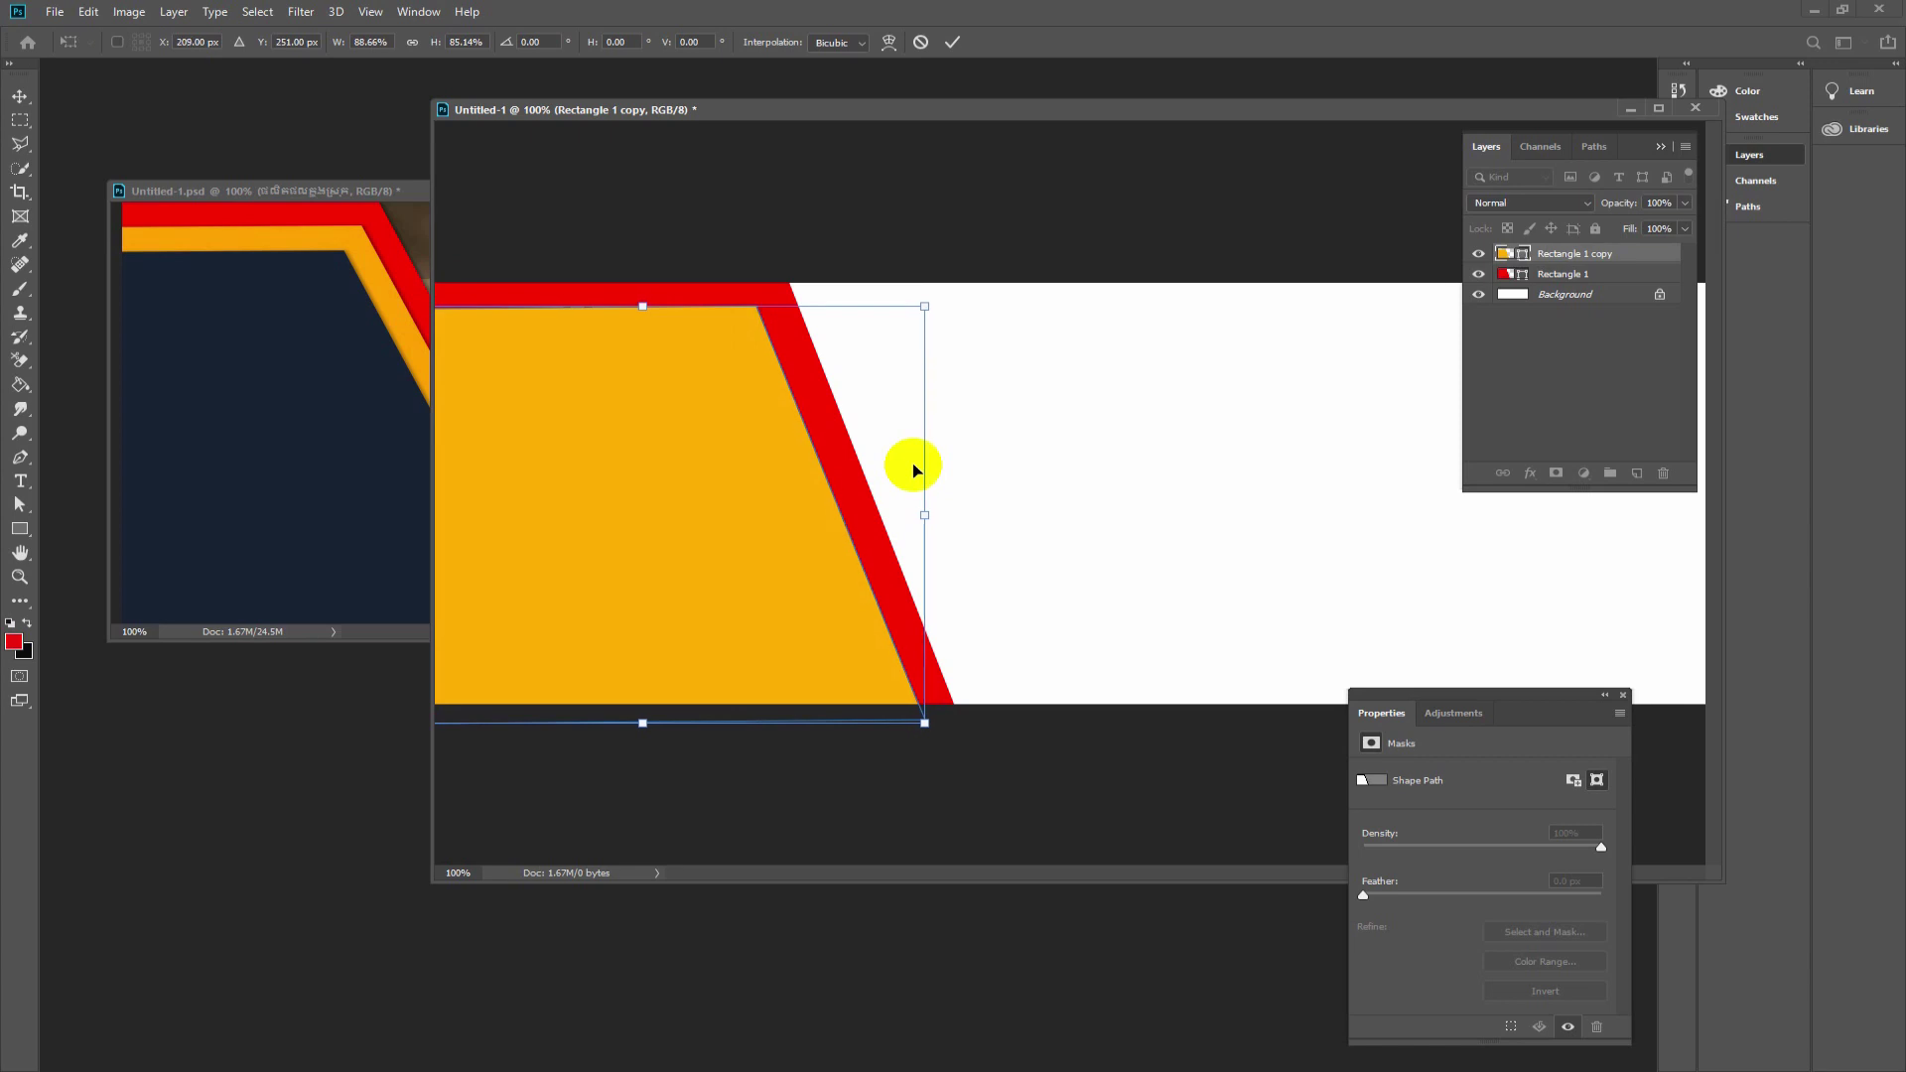
pyautogui.press('Right')
pyautogui.press('Right')
pyautogui.press('Right')
pyautogui.press('Right')
pyautogui.press('Right')
pyautogui.press('Right')
pyautogui.press('Right')
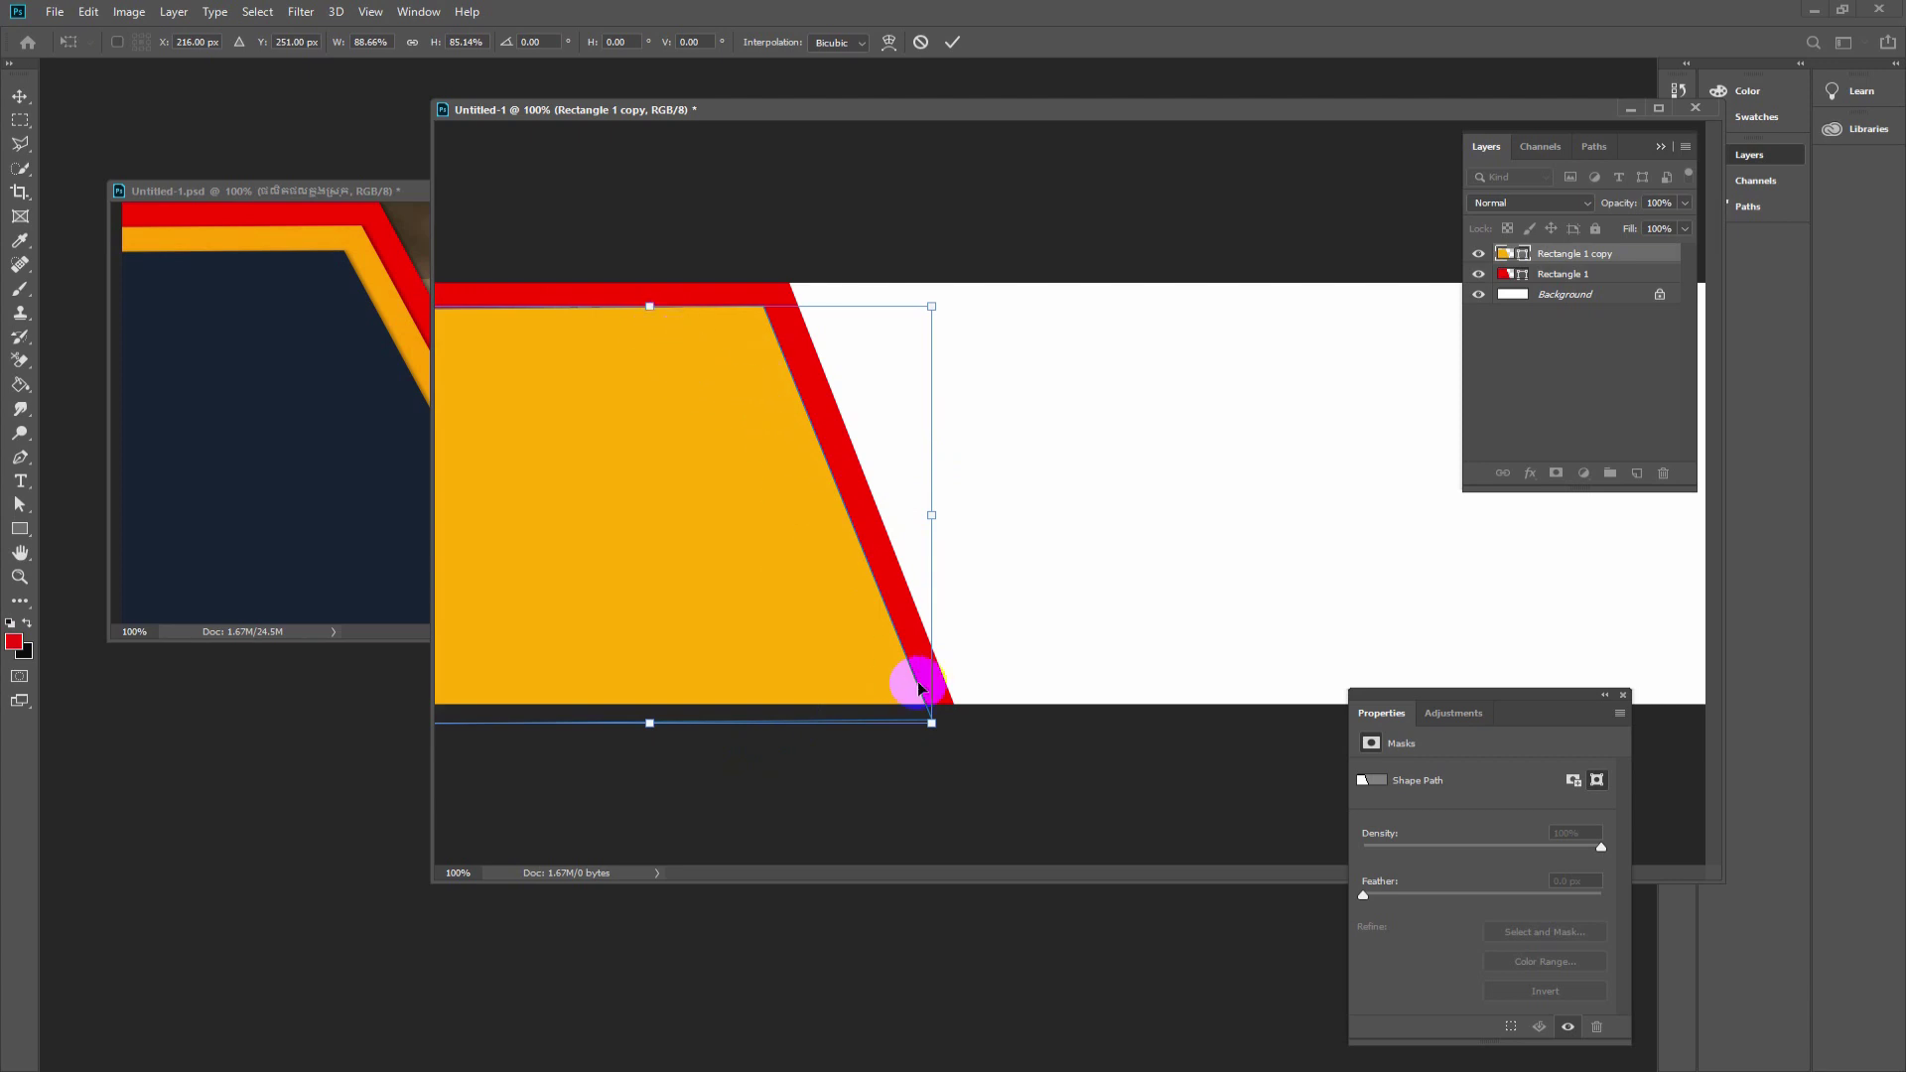
pyautogui.moveTo(933, 516); pyautogui.dragTo(915, 518)
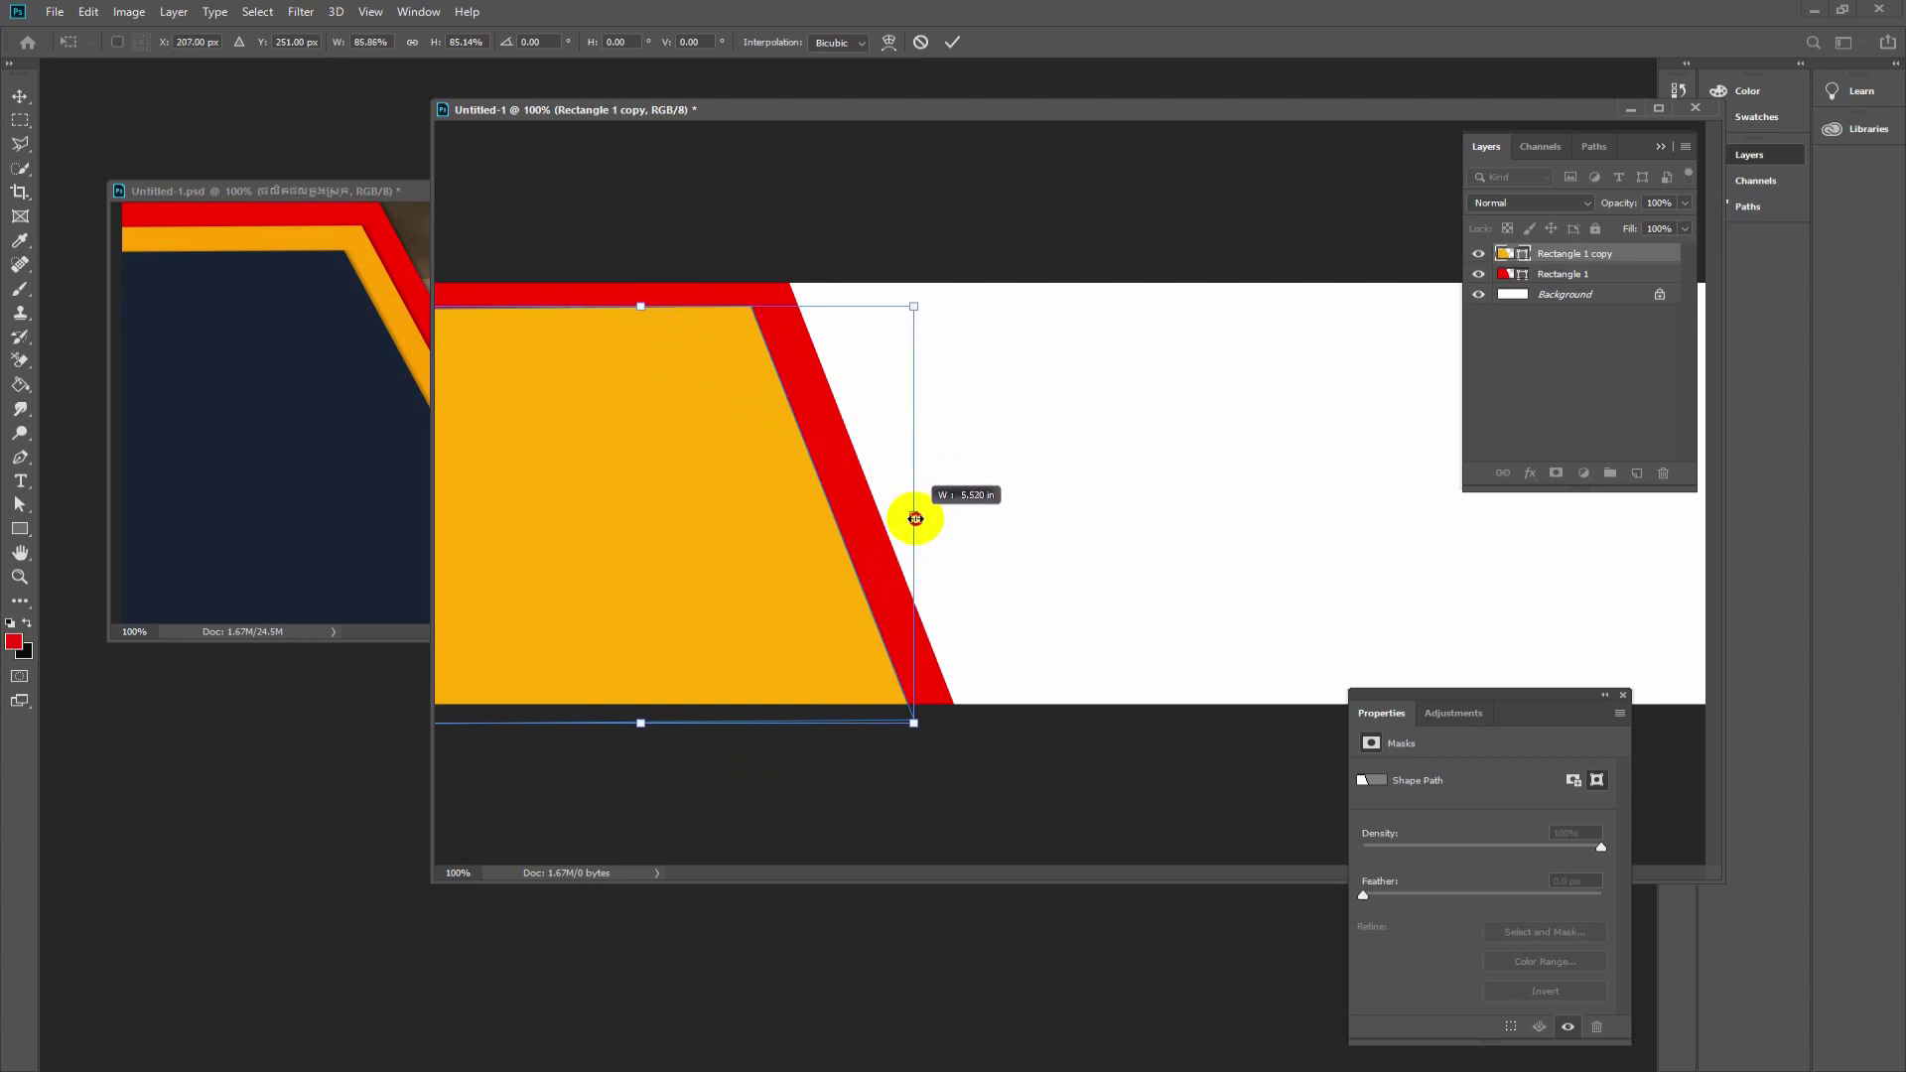
pyautogui.moveTo(647, 532); pyautogui.dragTo(663, 534)
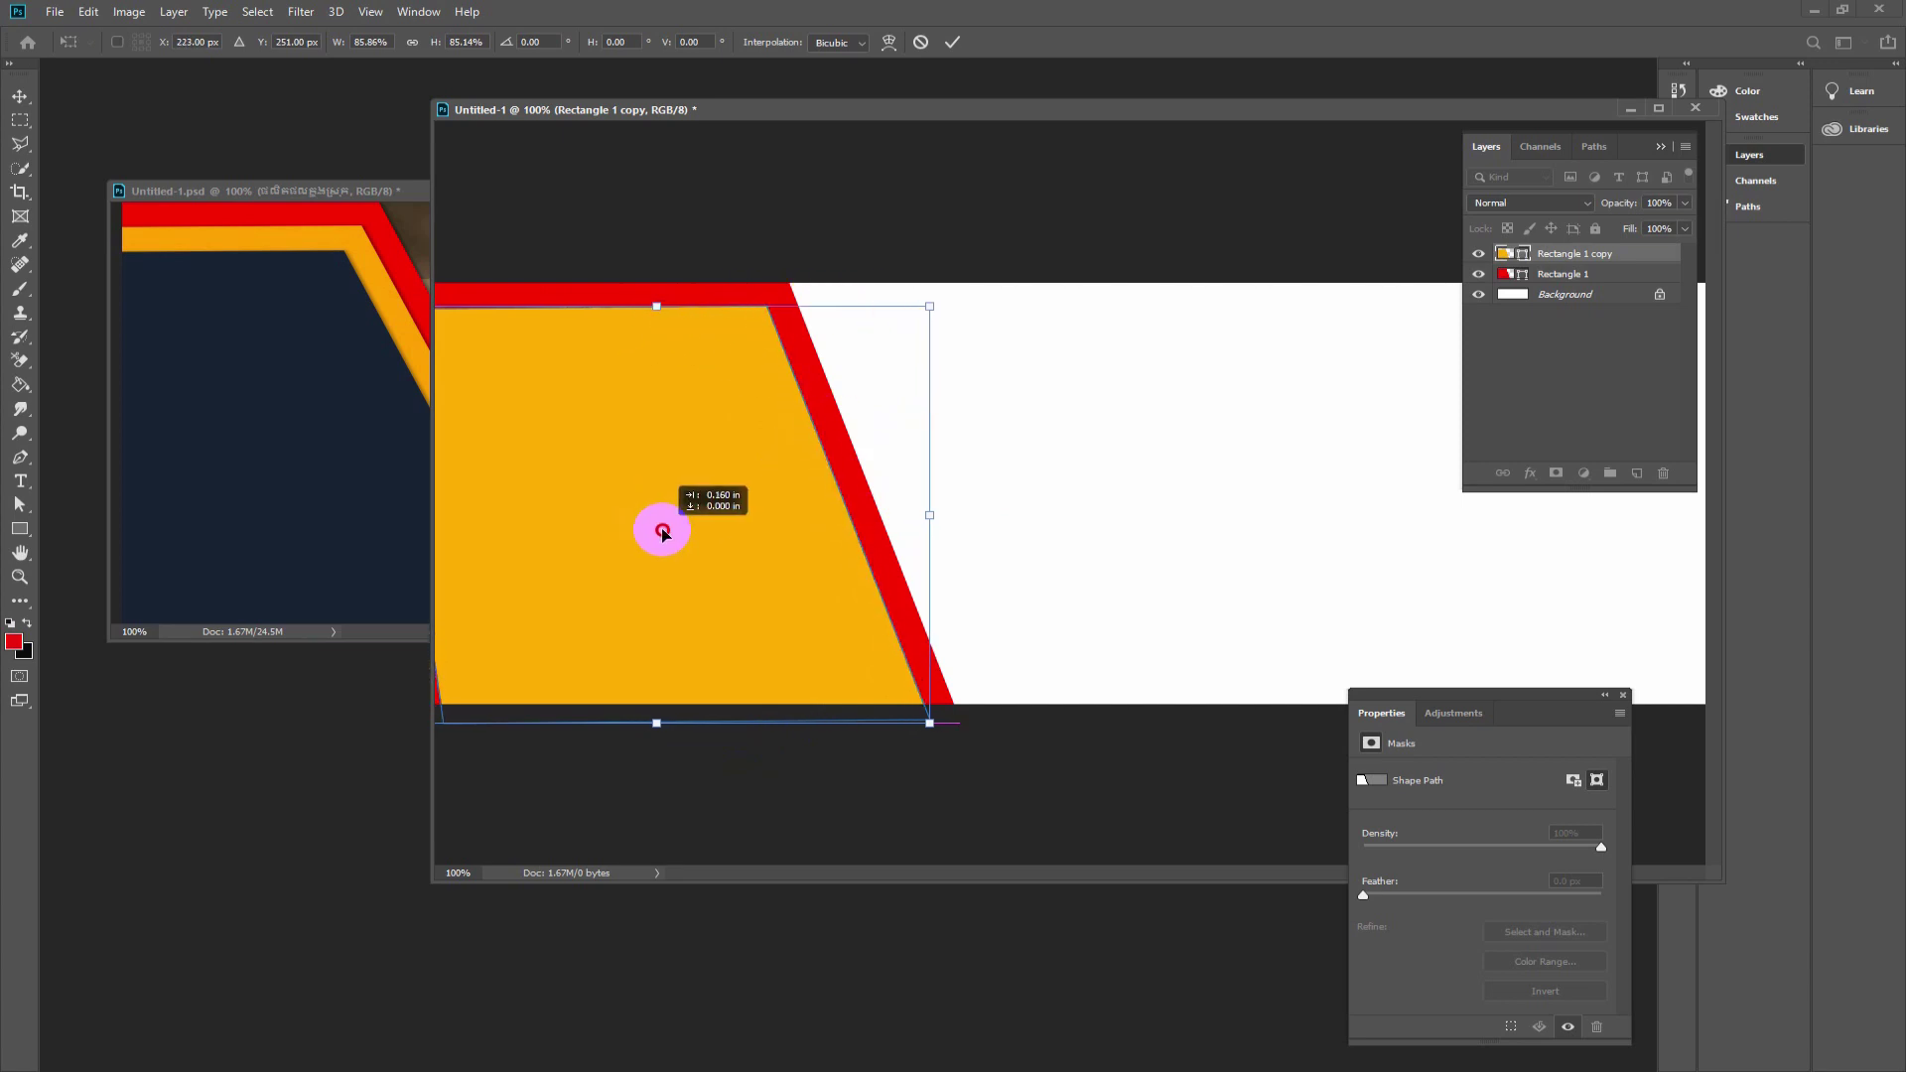
pyautogui.press('Return')
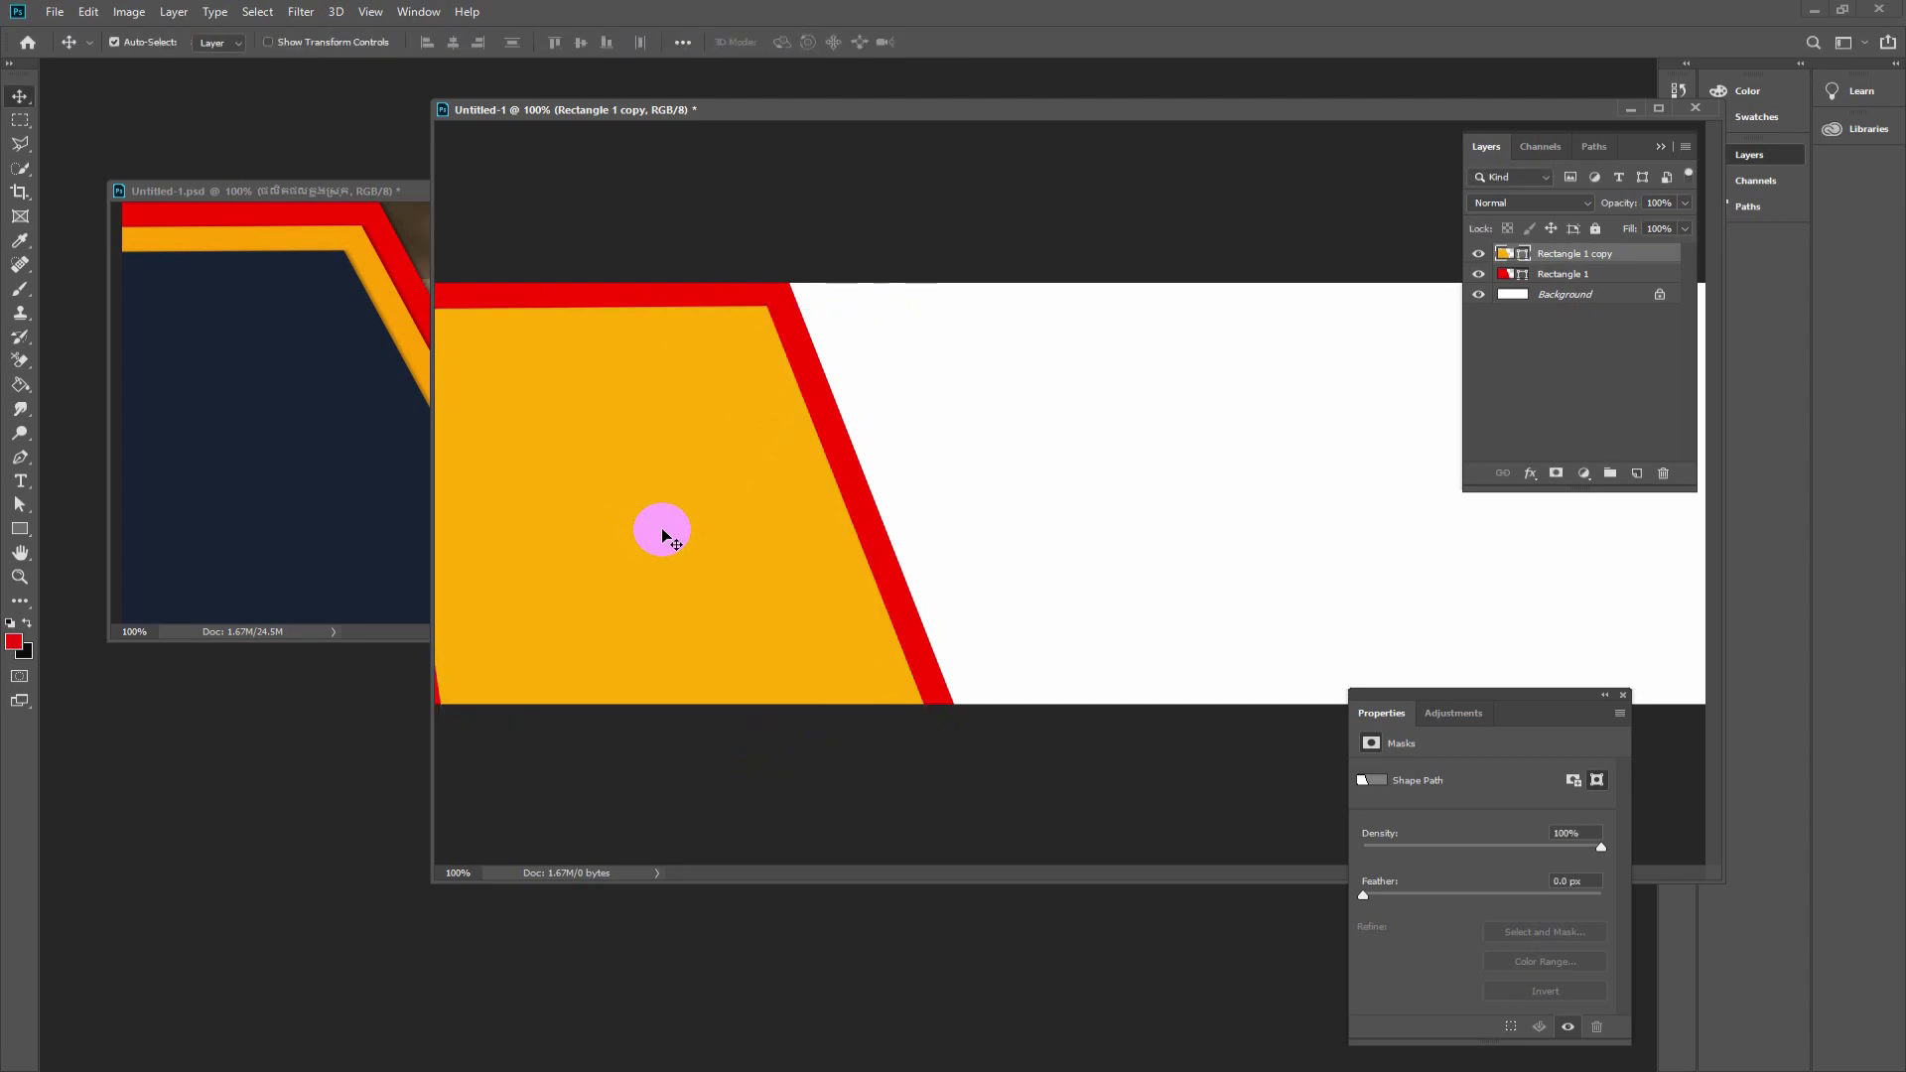
# - Drag the yellow stripe's bottom-left anchor left to hide the red sliver, then deselect the path
pyautogui.moveTo(653, 116); pyautogui.dragTo(761, 110)
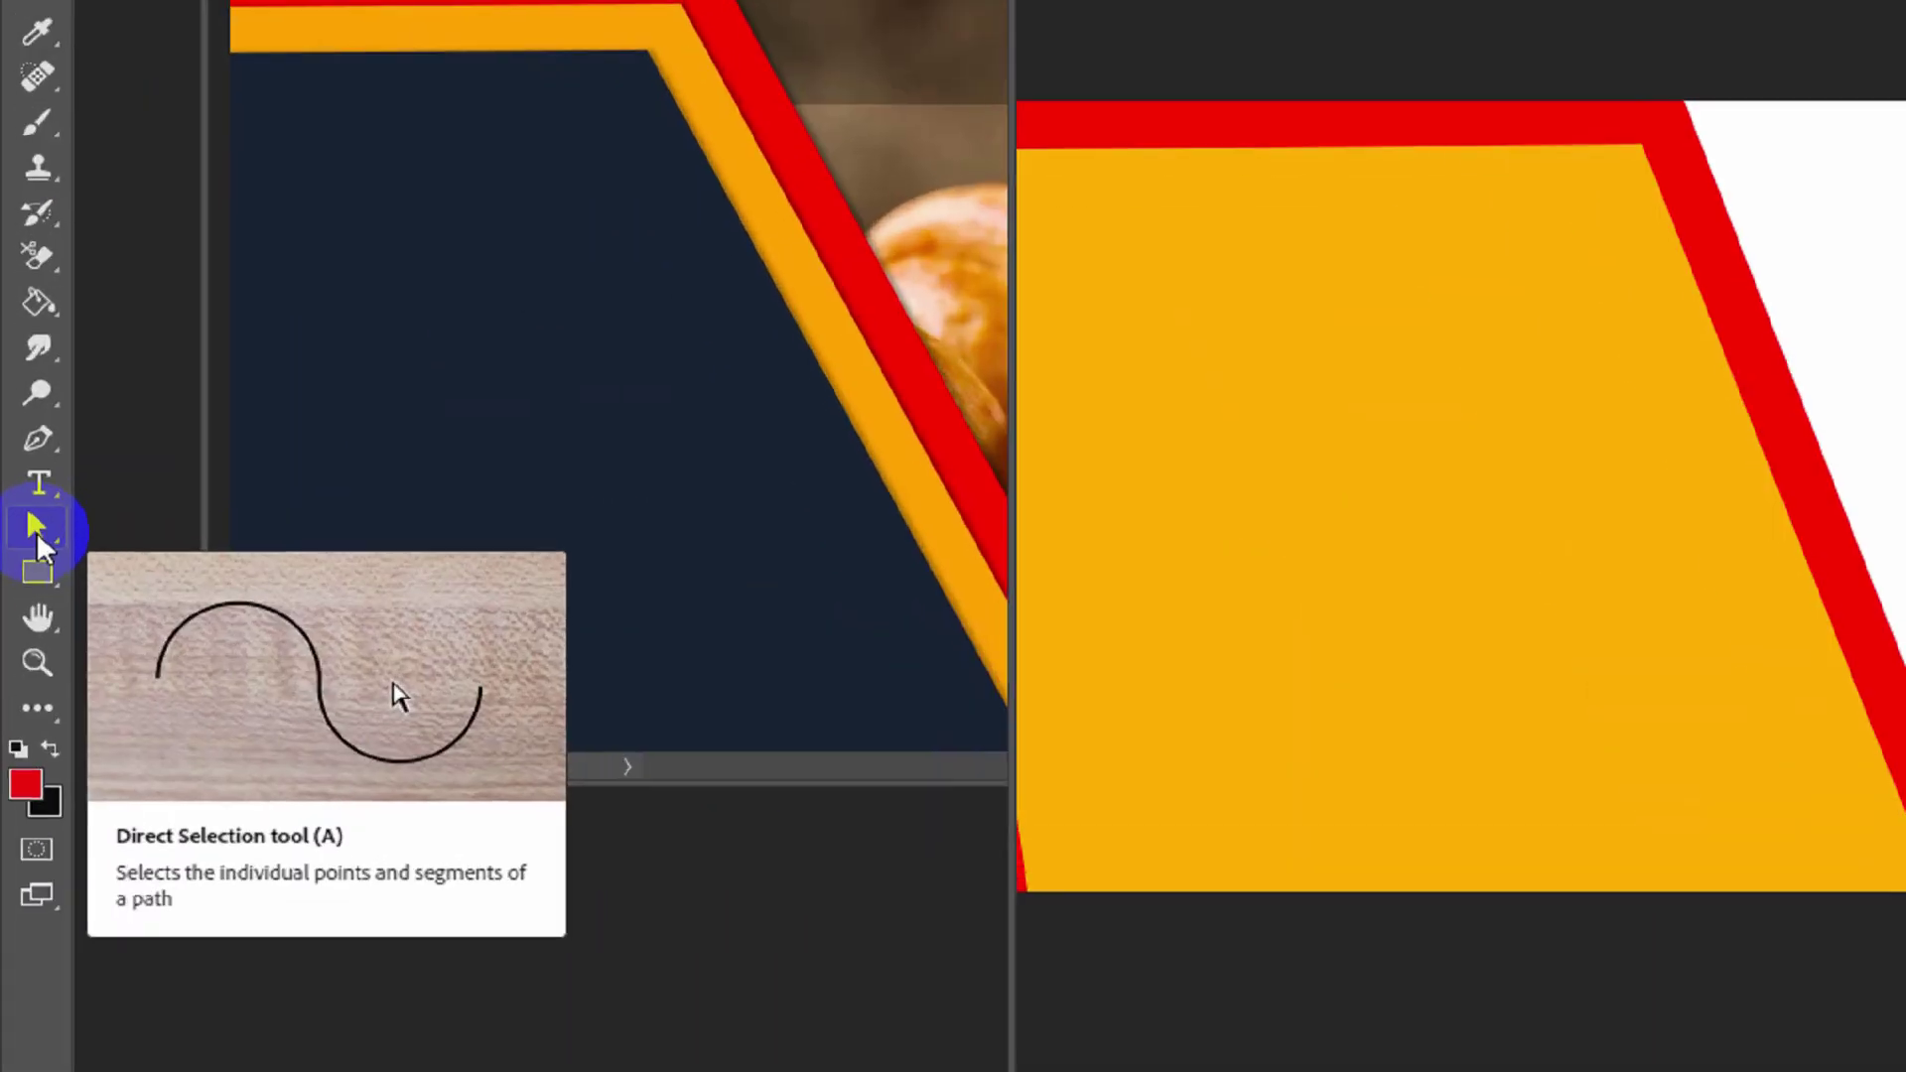
pyautogui.click(19, 506)
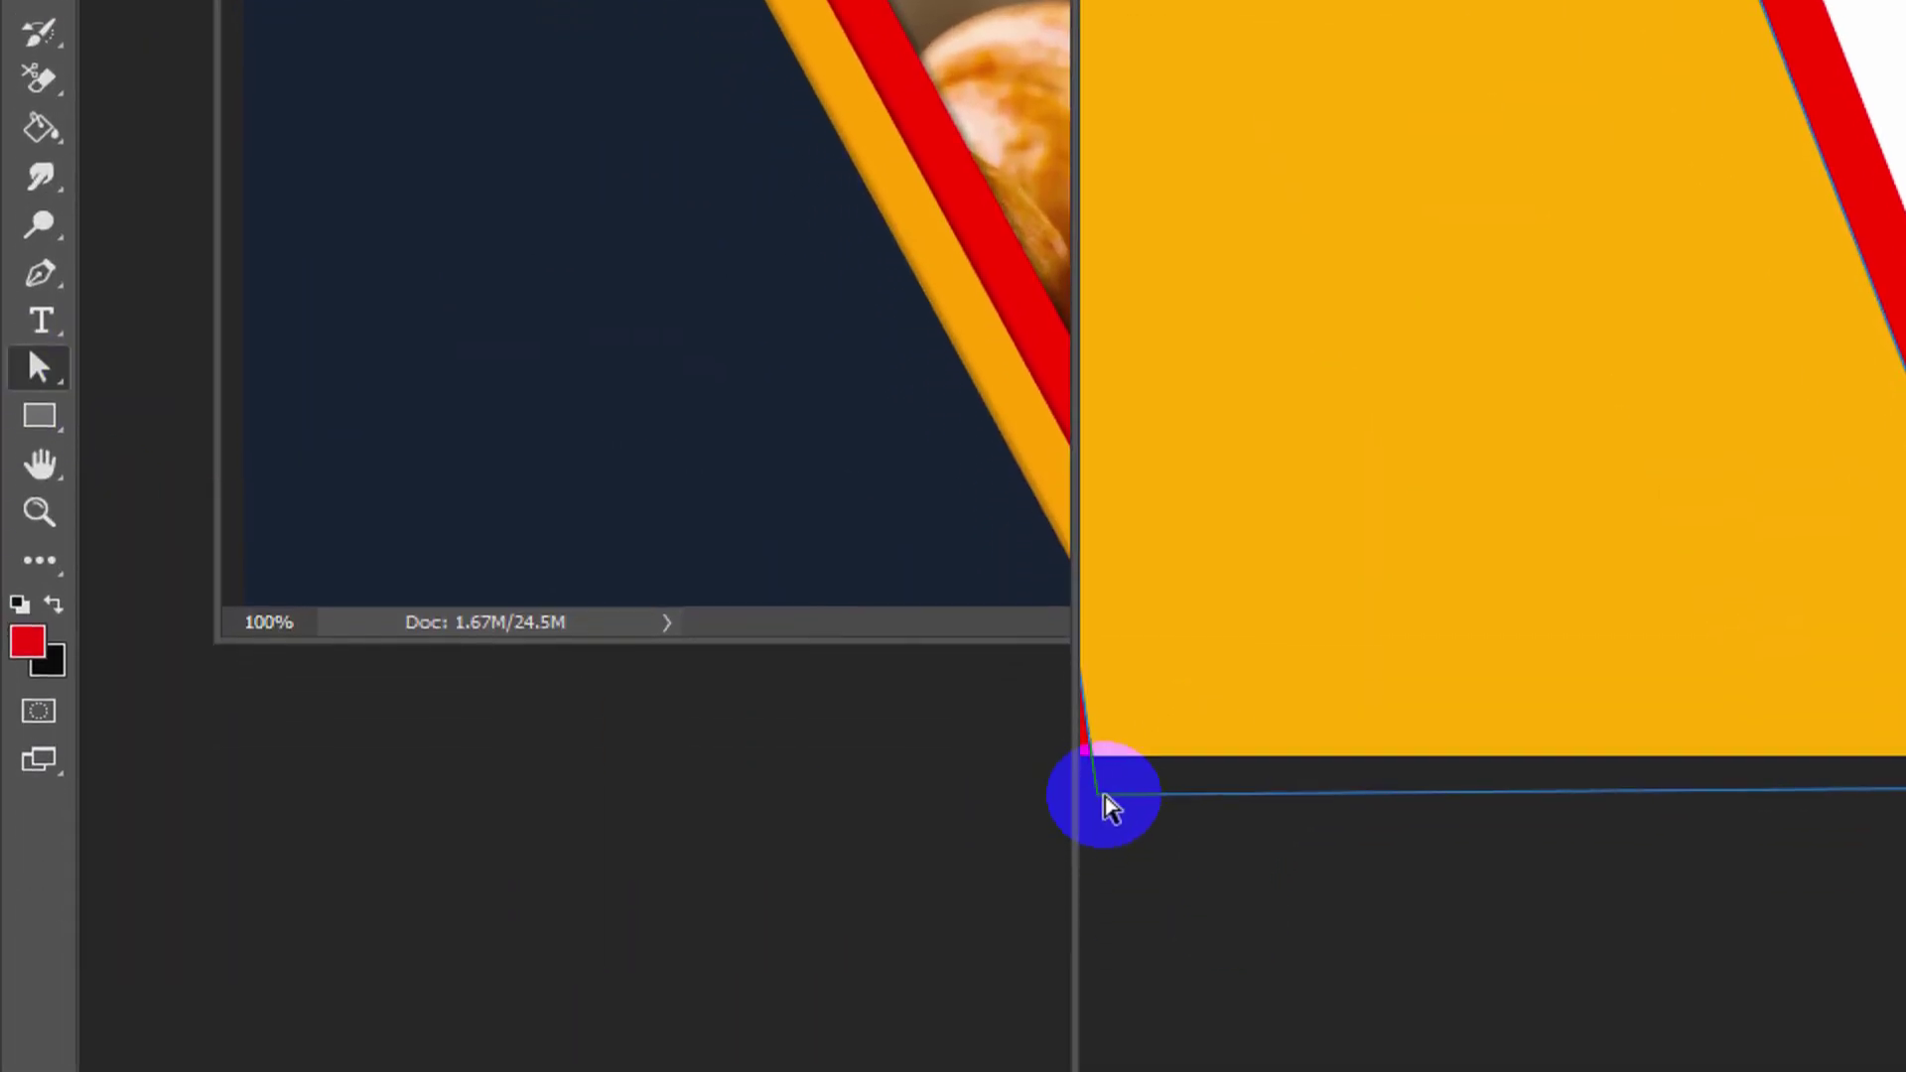
pyautogui.click(1084, 880)
pyautogui.moveTo(1083, 790); pyautogui.dragTo(1035, 784)
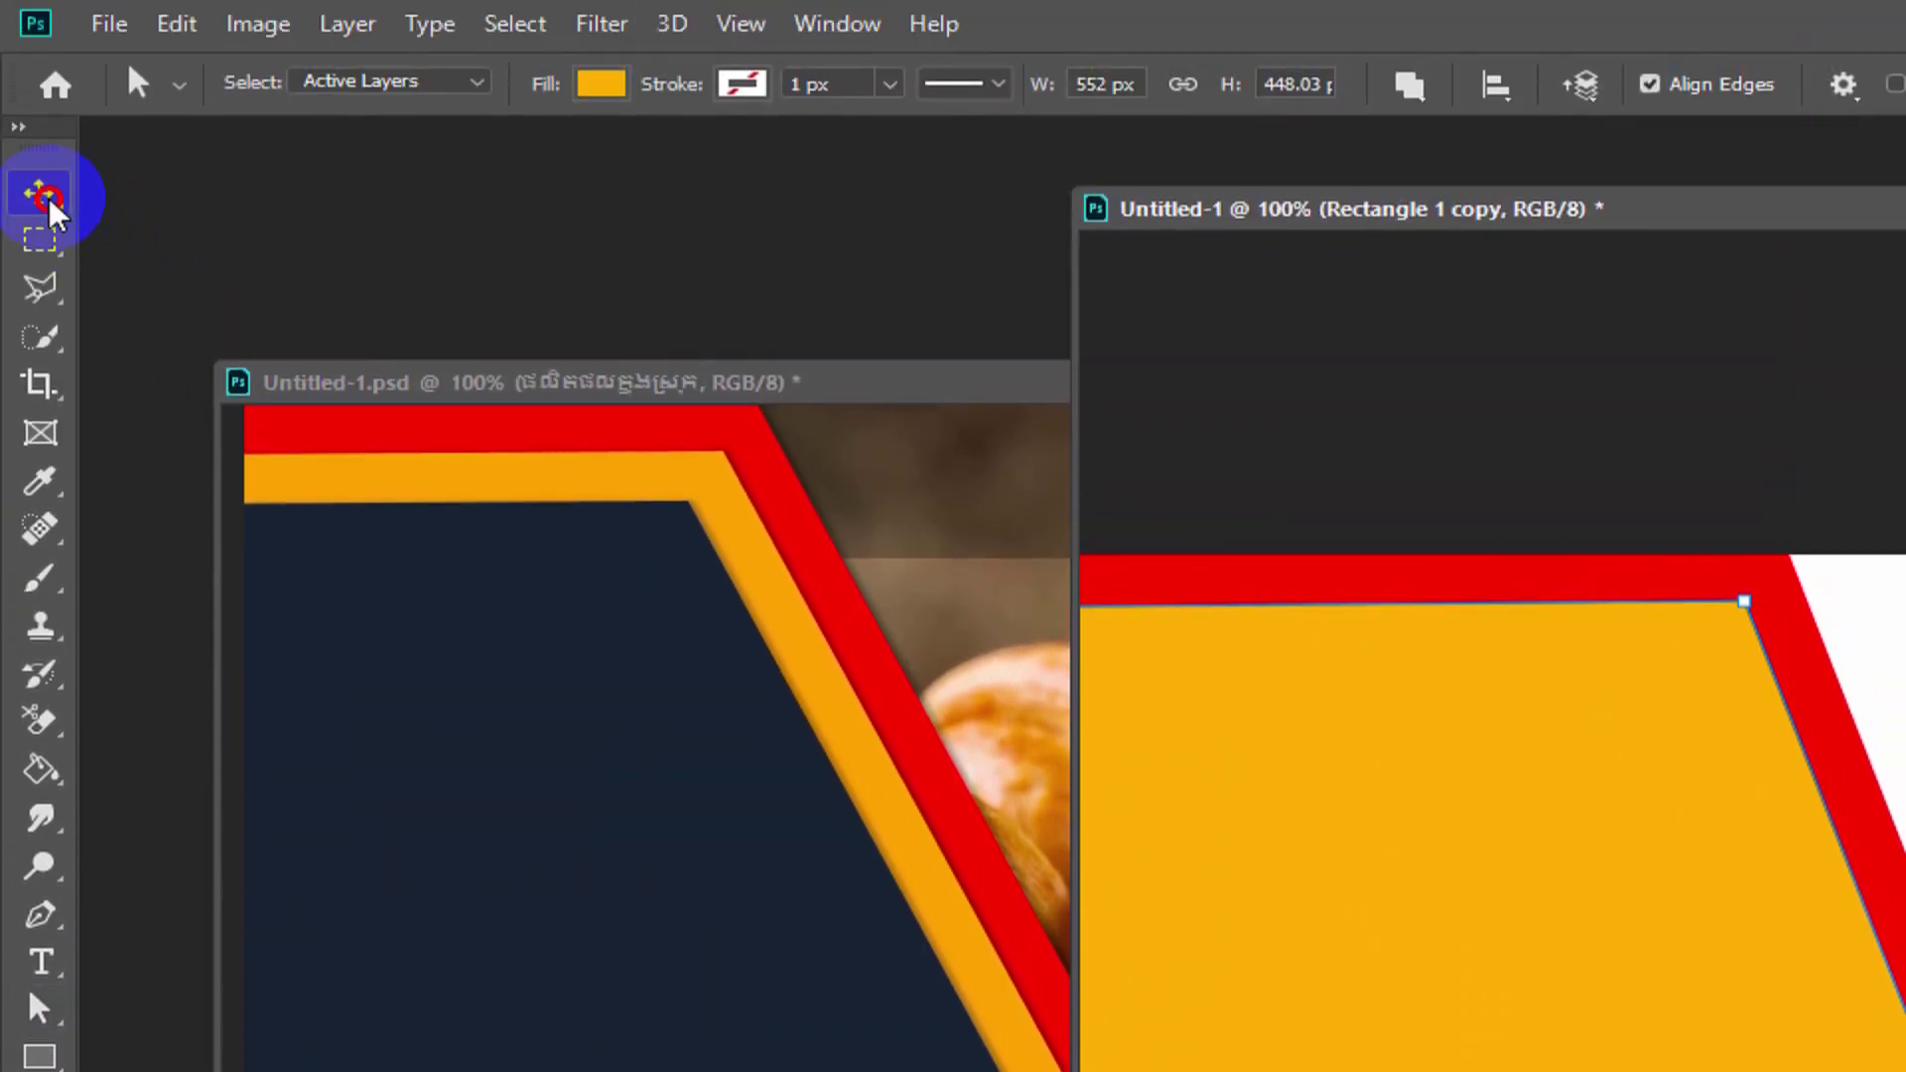
pyautogui.click(38, 185)
pyautogui.click(819, 595)
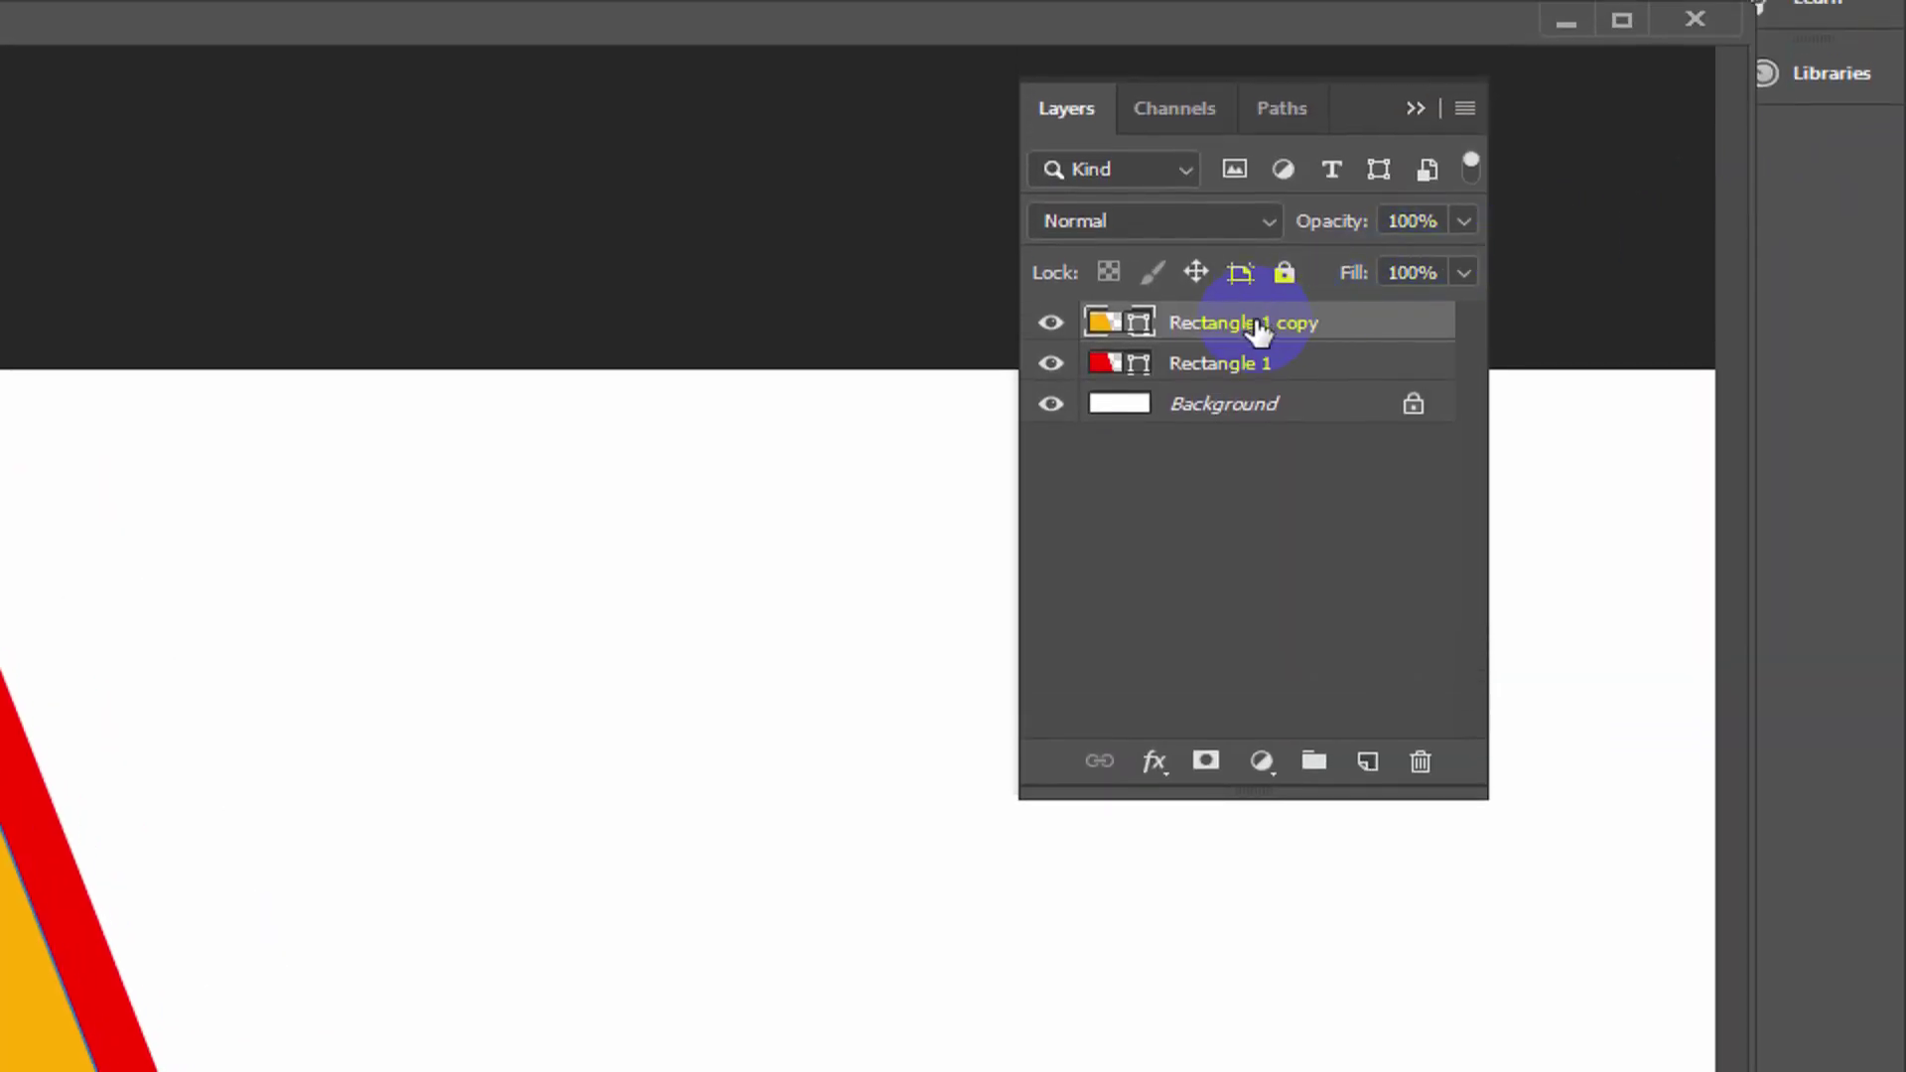
# - Duplicate the yellow stripe layer and give the copy a dark navy fill
pyautogui.click(1267, 326)
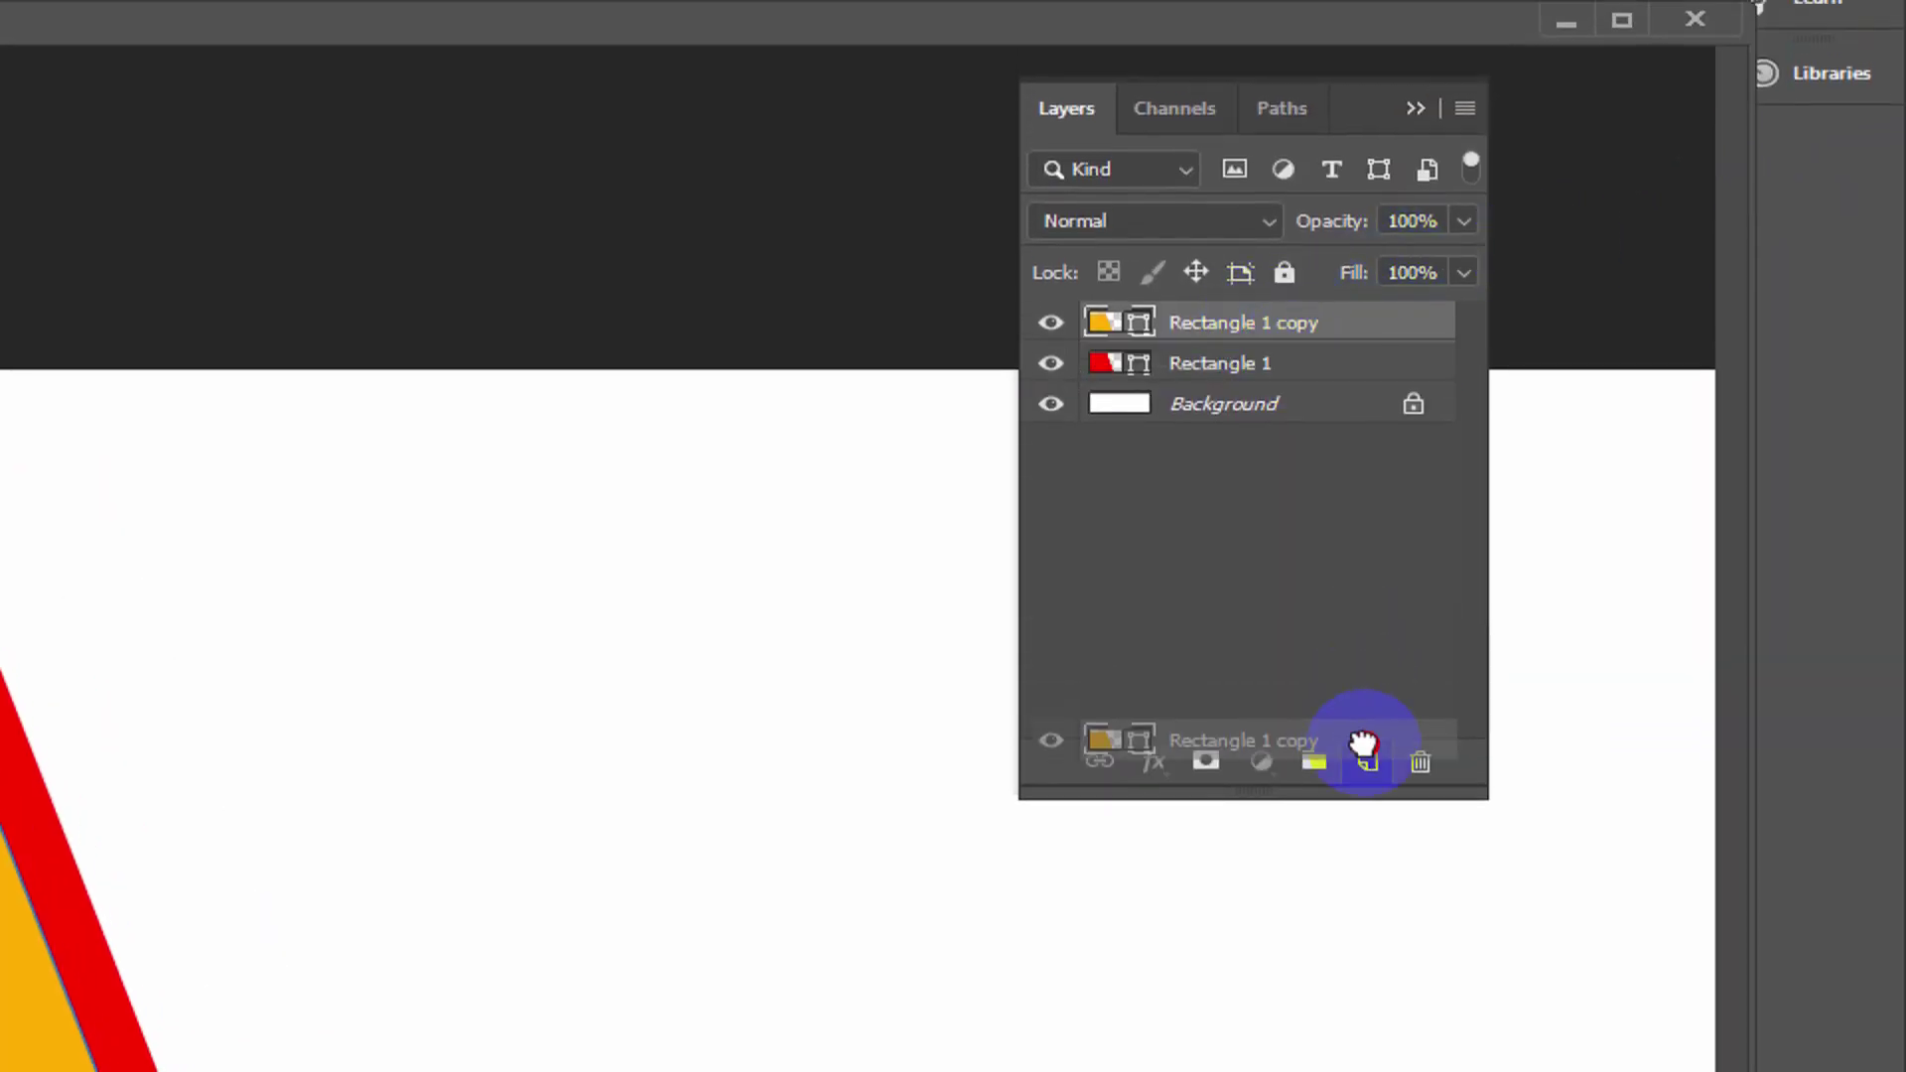
pyautogui.moveTo(1266, 326); pyautogui.dragTo(1367, 761)
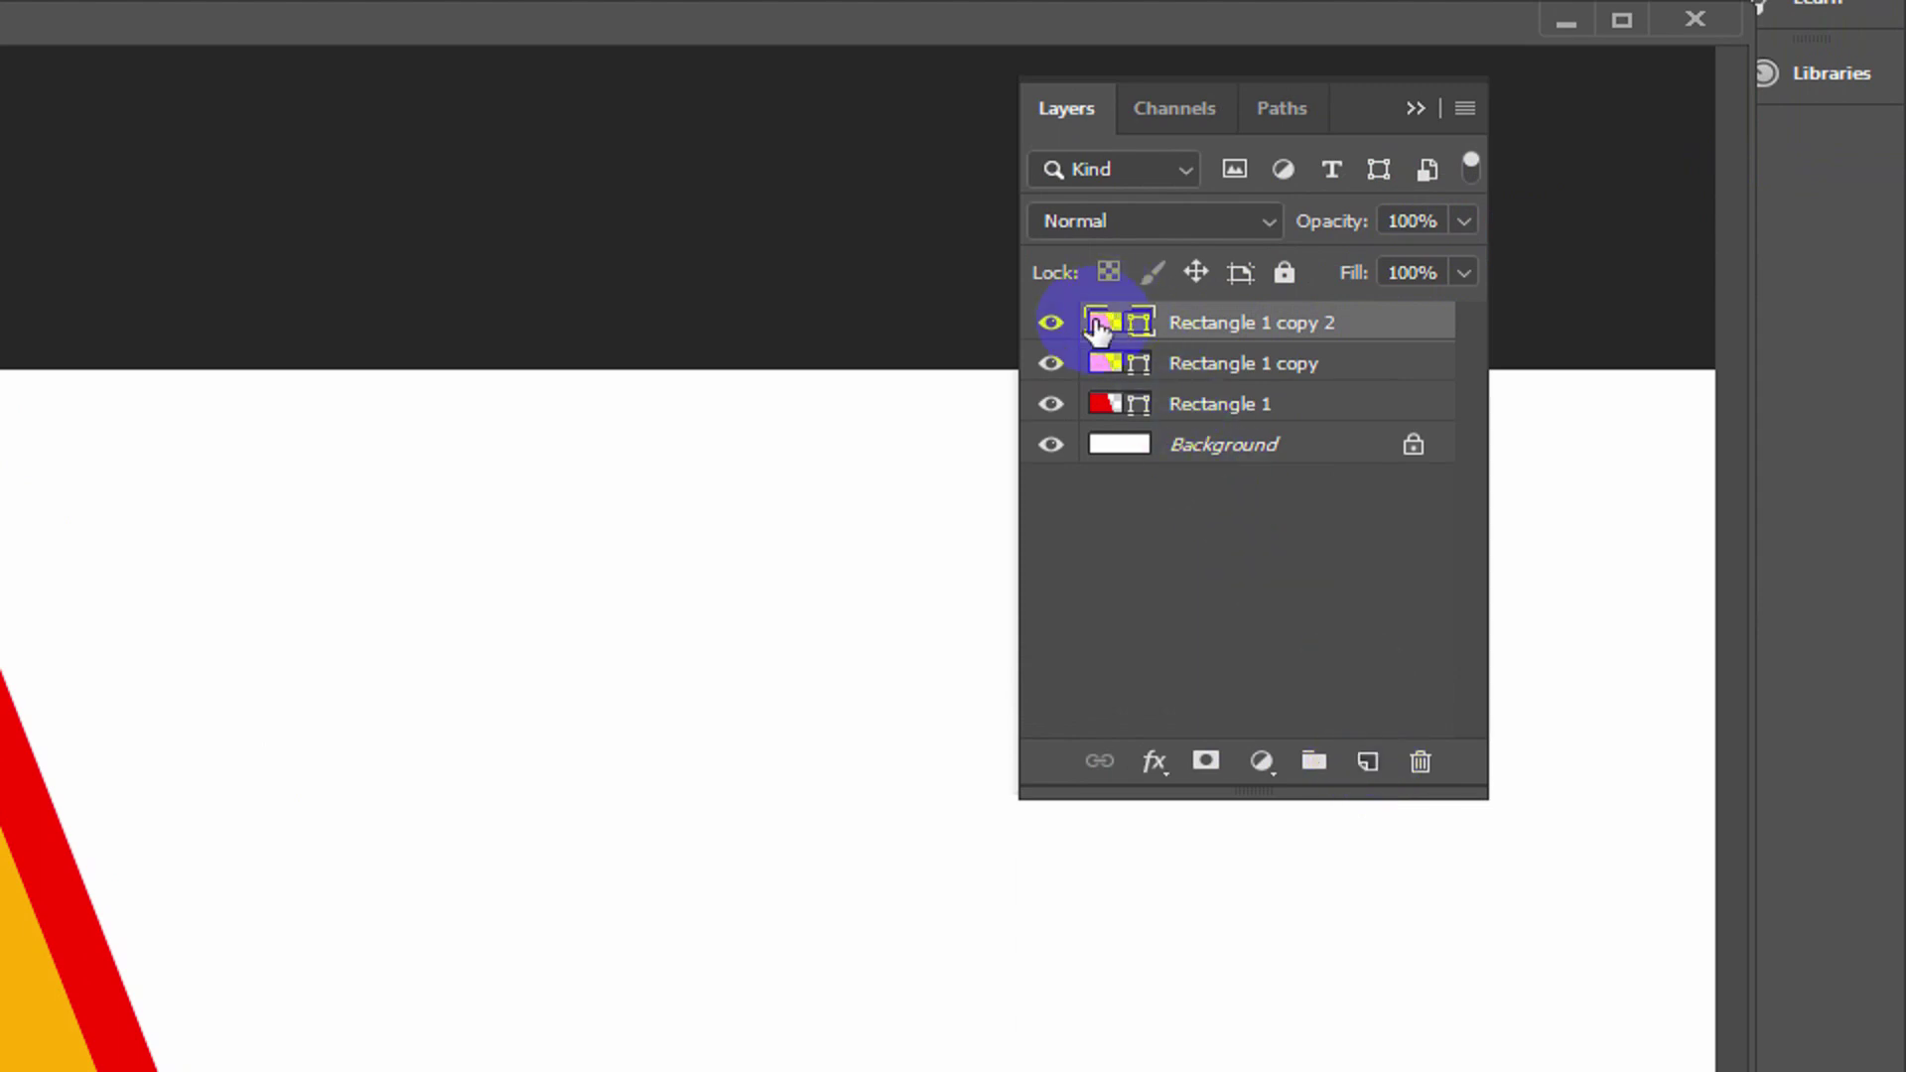
pyautogui.doubleClick(1102, 321)
pyautogui.click(945, 576)
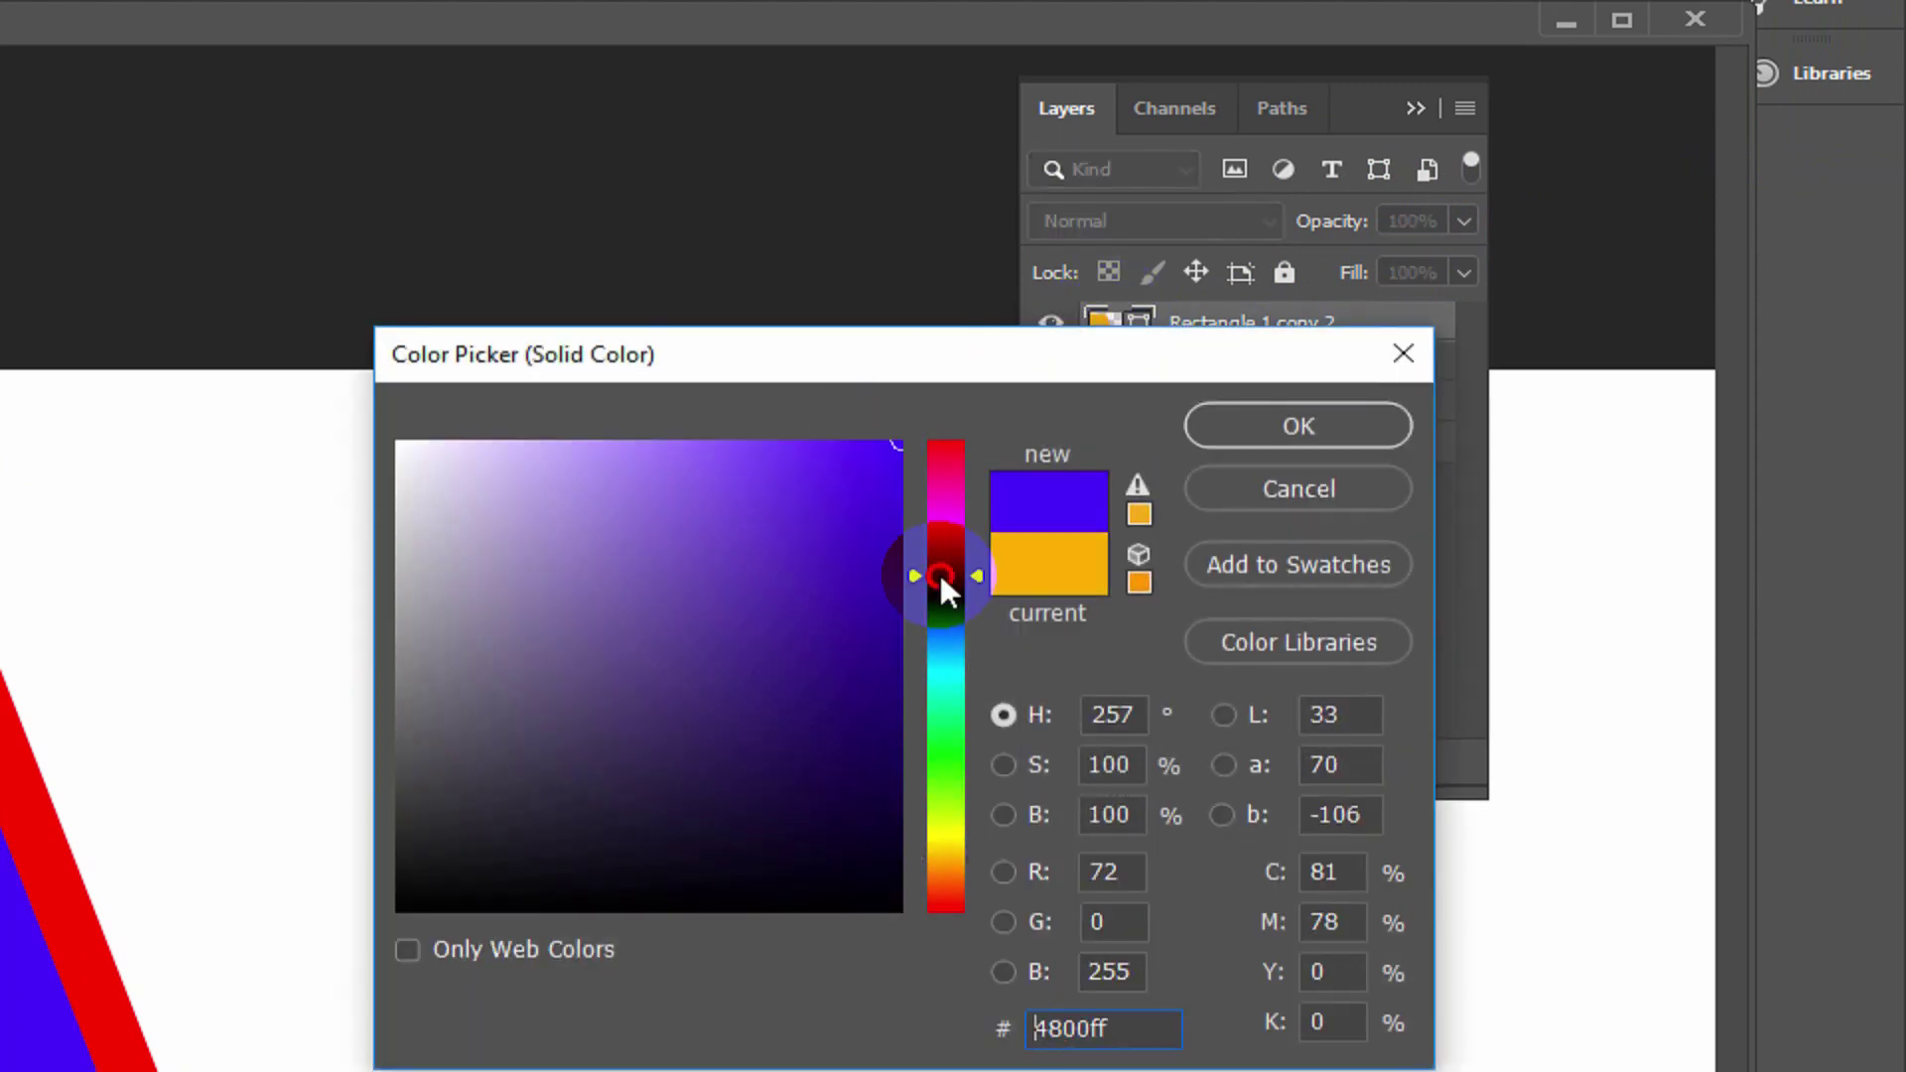
pyautogui.click(861, 704)
pyautogui.moveTo(846, 746)
pyautogui.mouseDown()
pyautogui.moveTo(785, 805)
pyautogui.moveTo(761, 802)
pyautogui.mouseUp()
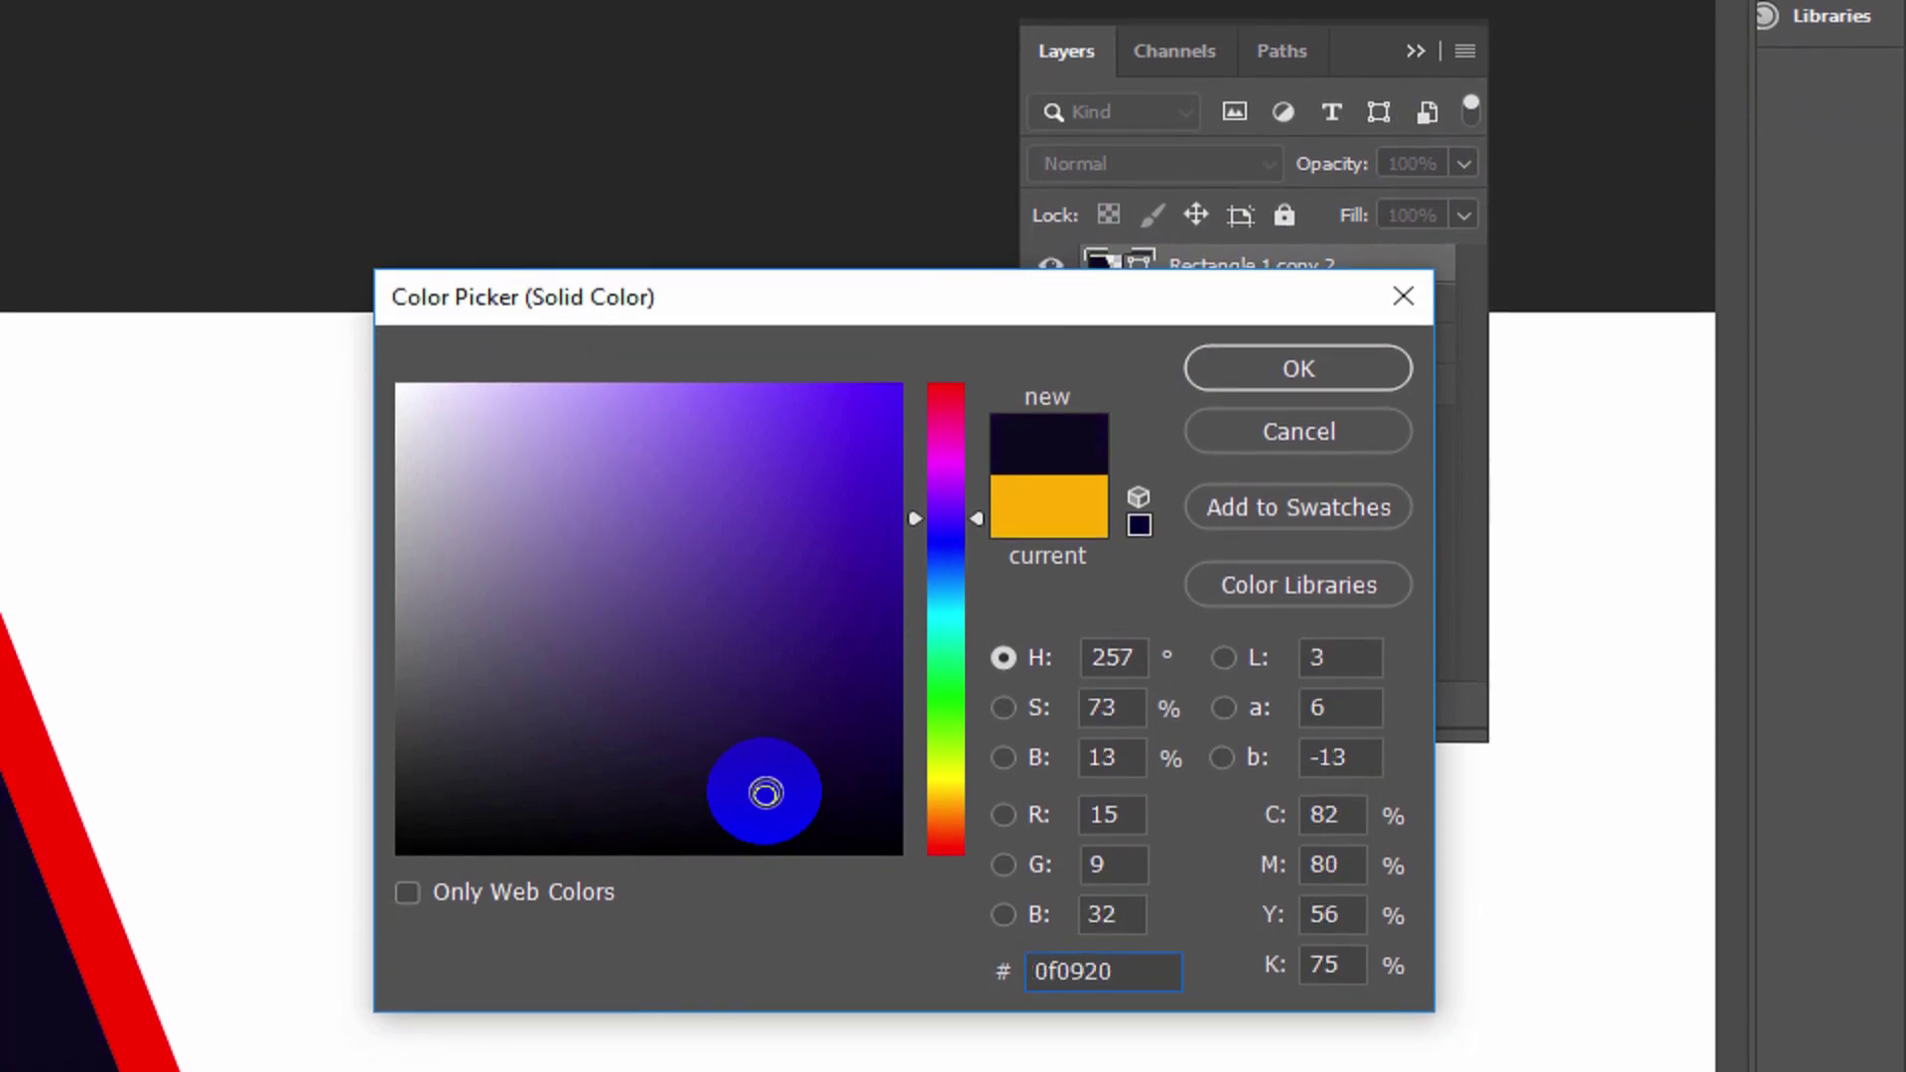
pyautogui.click(1282, 369)
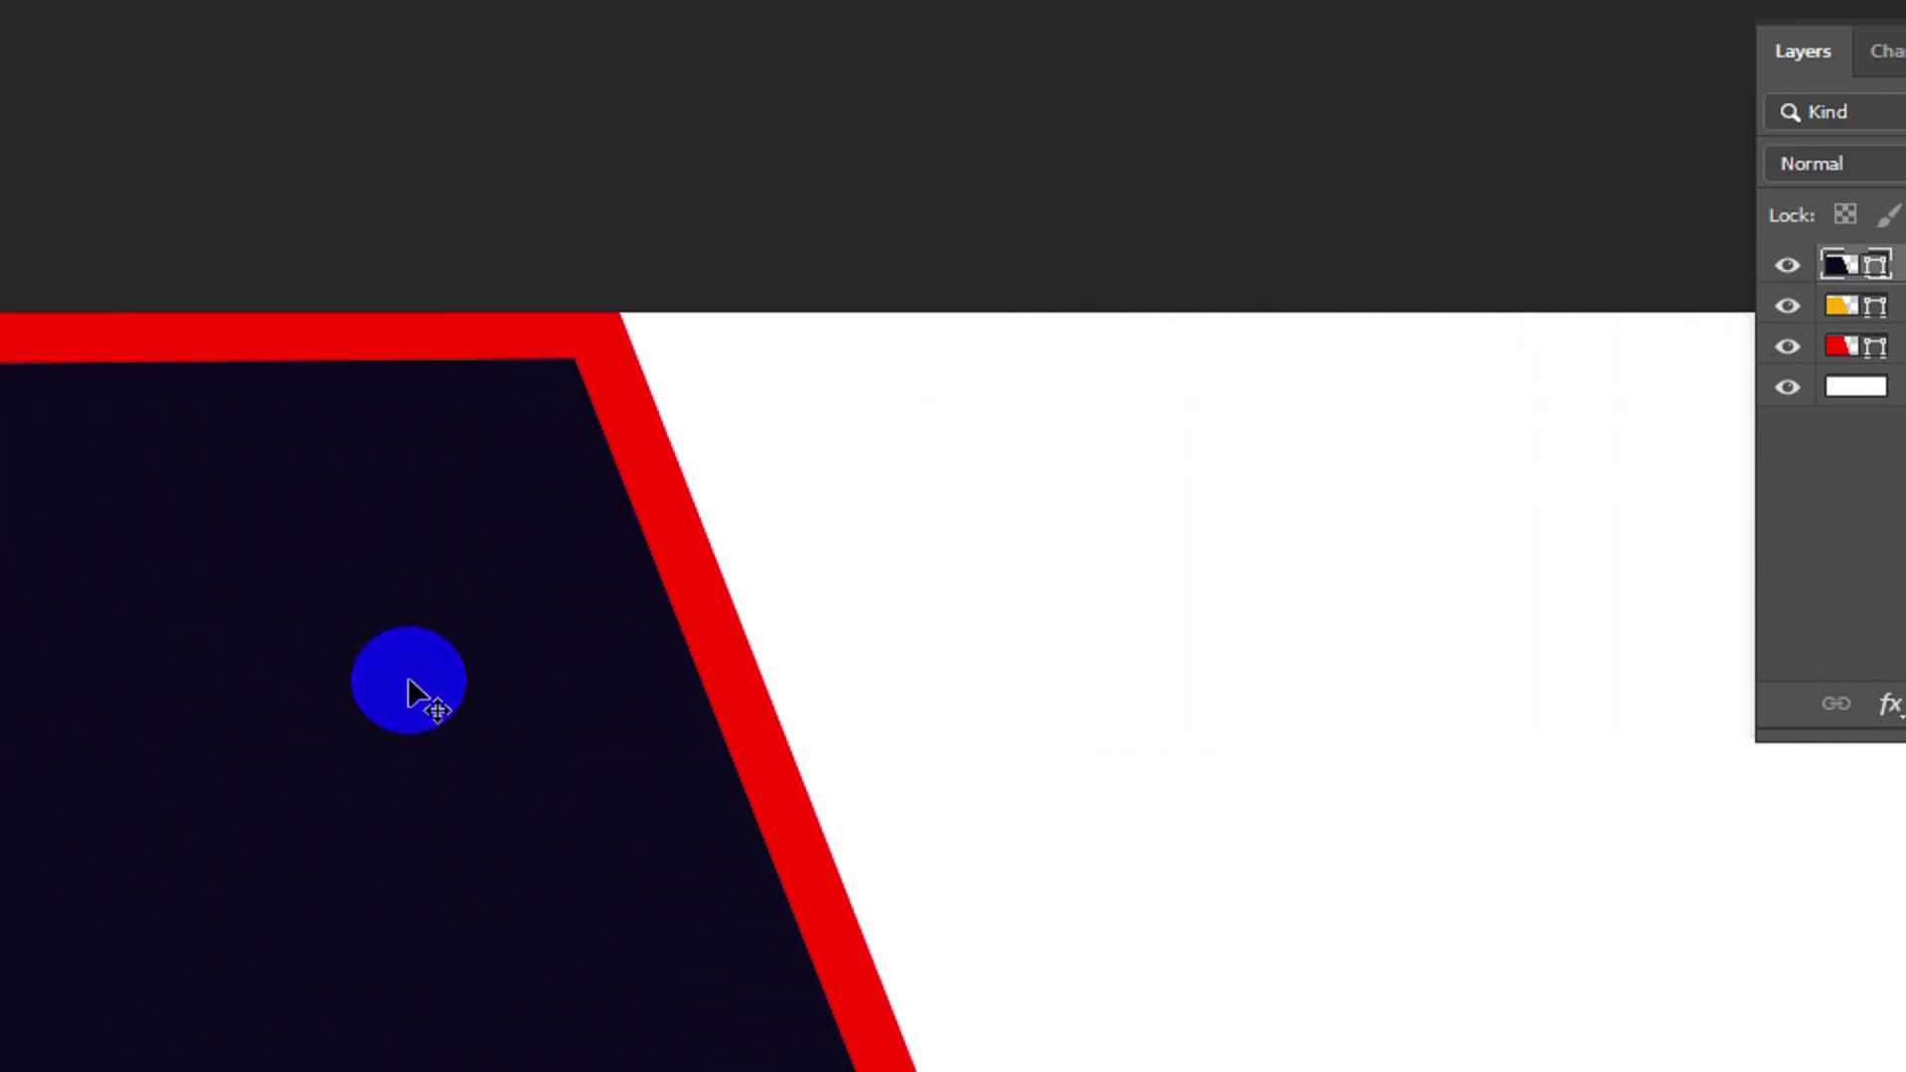
# - Move the navy copy down and nudge it left so even yellow and red bands show
pyautogui.moveTo(407, 695); pyautogui.dragTo(398, 735)
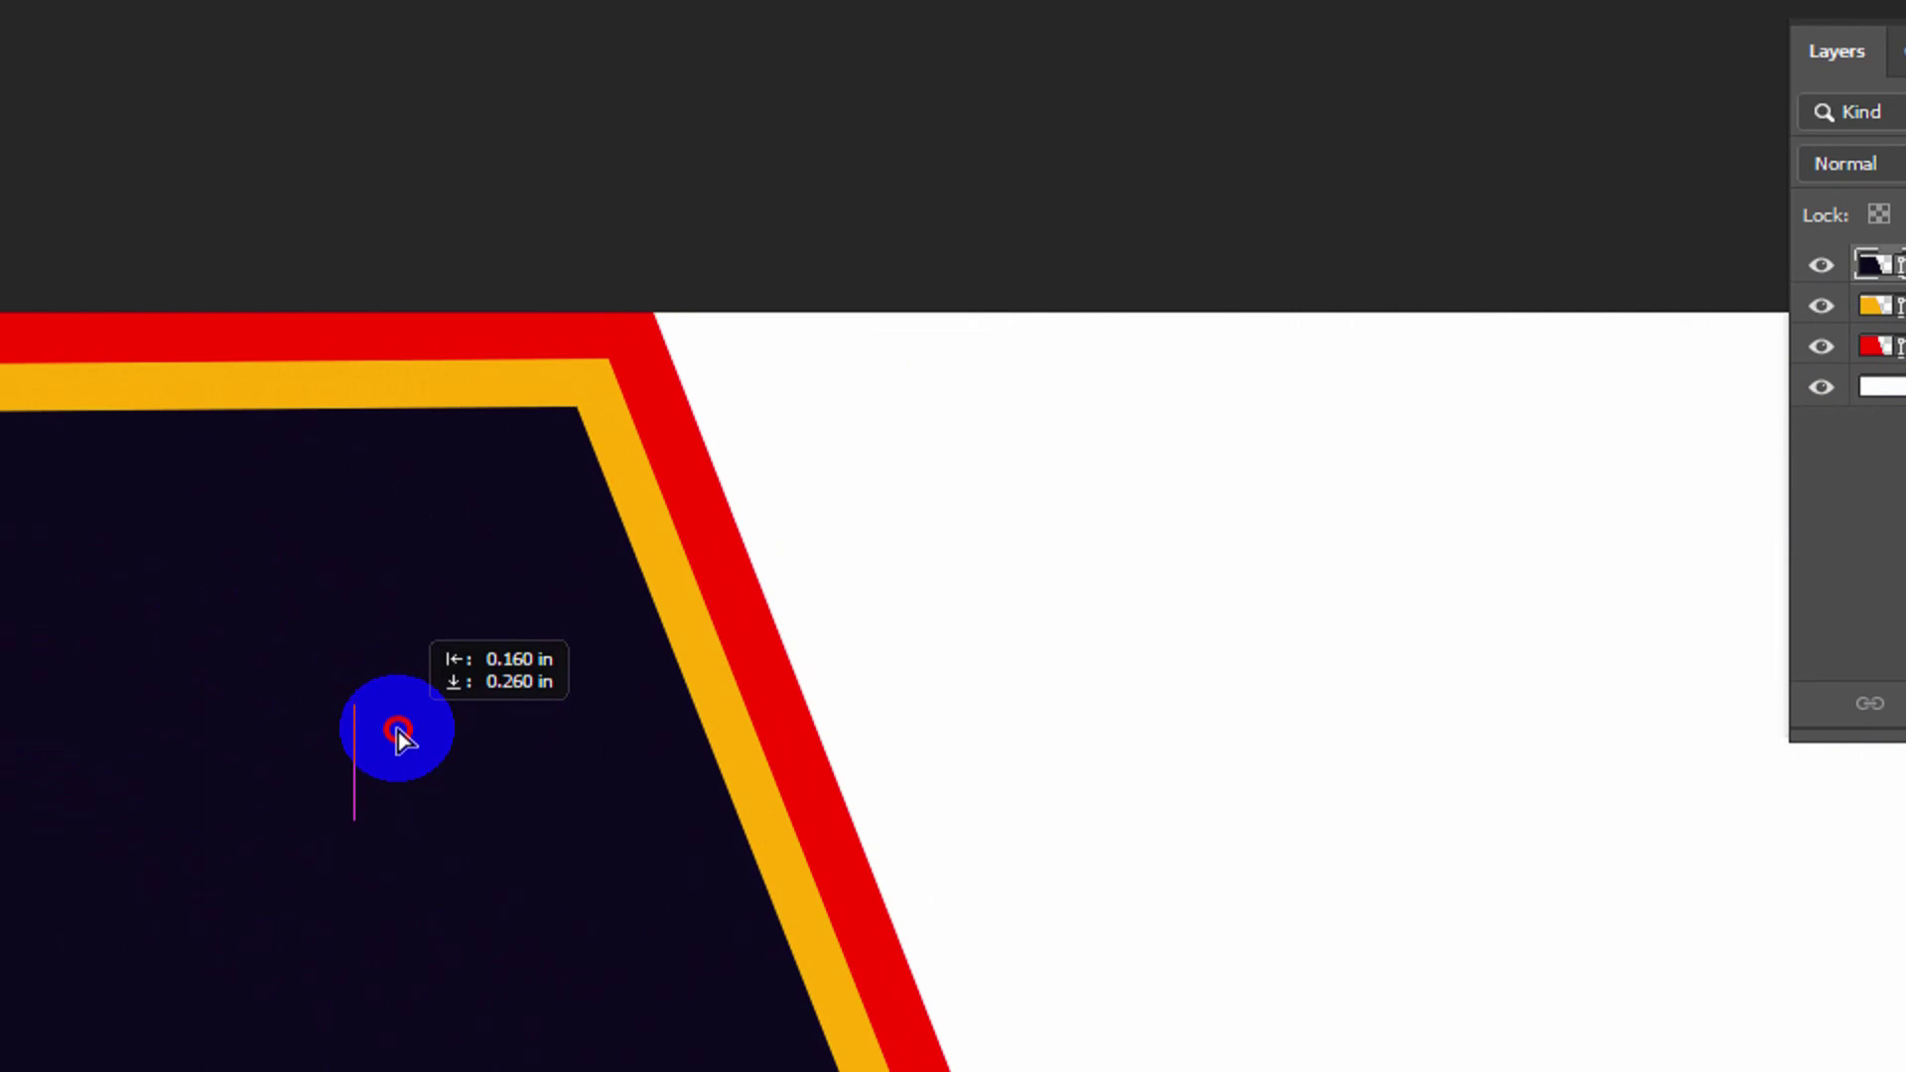
pyautogui.moveTo(398, 734); pyautogui.dragTo(398, 735)
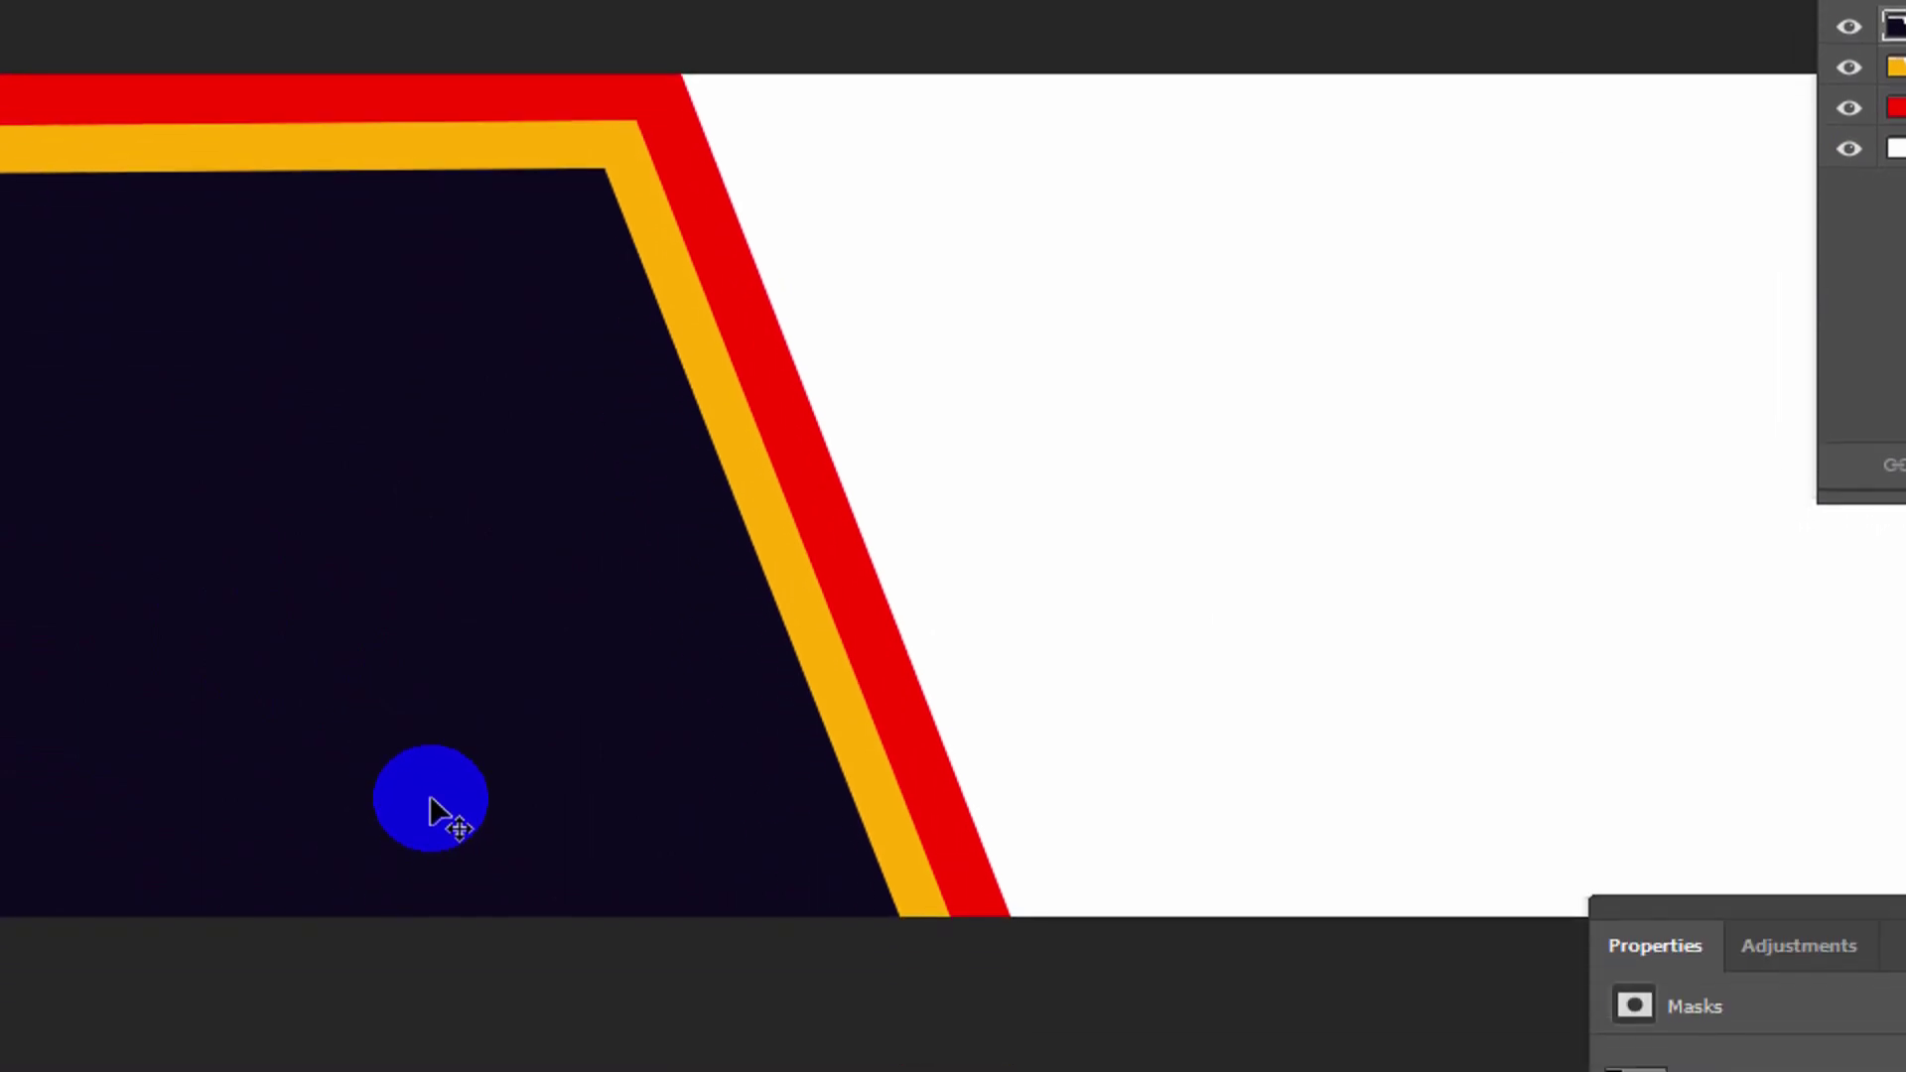
pyautogui.press('Left')
pyautogui.press('Left')
pyautogui.press('Left')
pyautogui.press('Left')
pyautogui.press('Left')
pyautogui.press('Left')
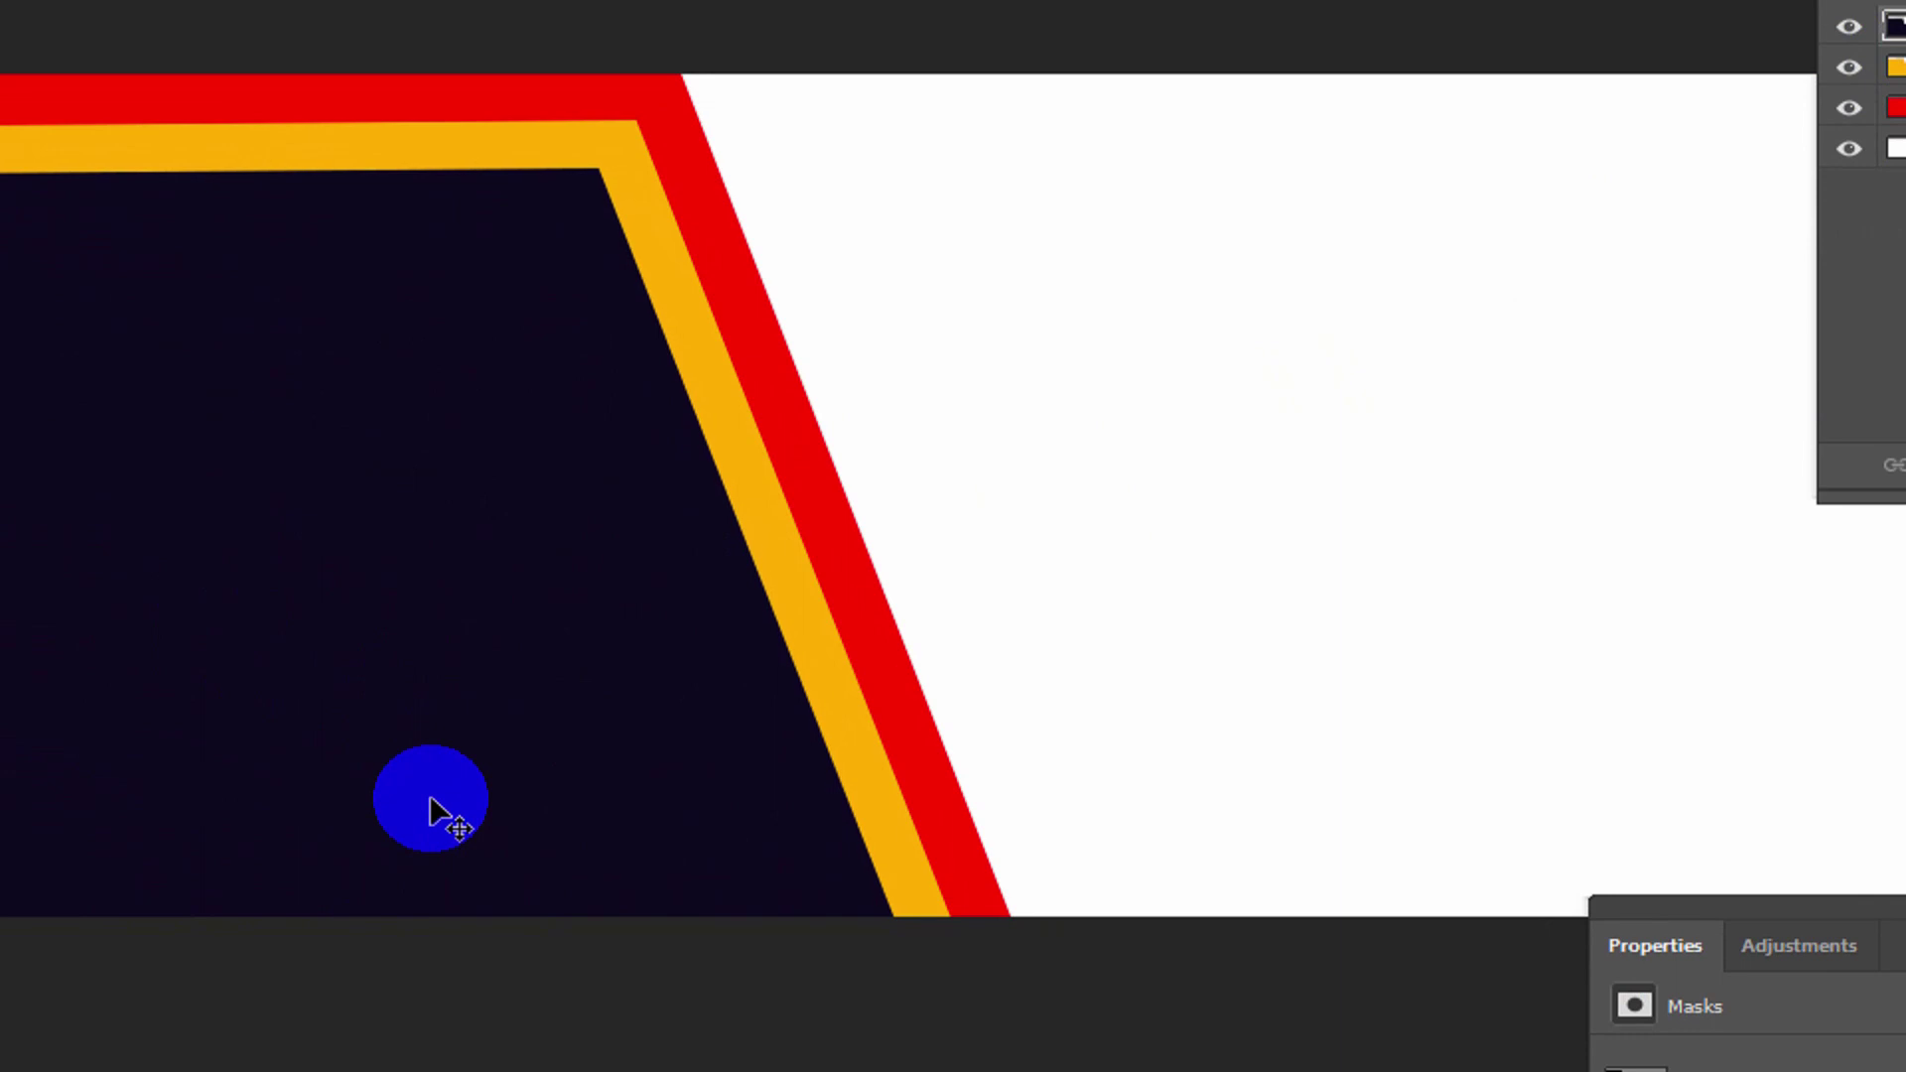
pyautogui.press('Left')
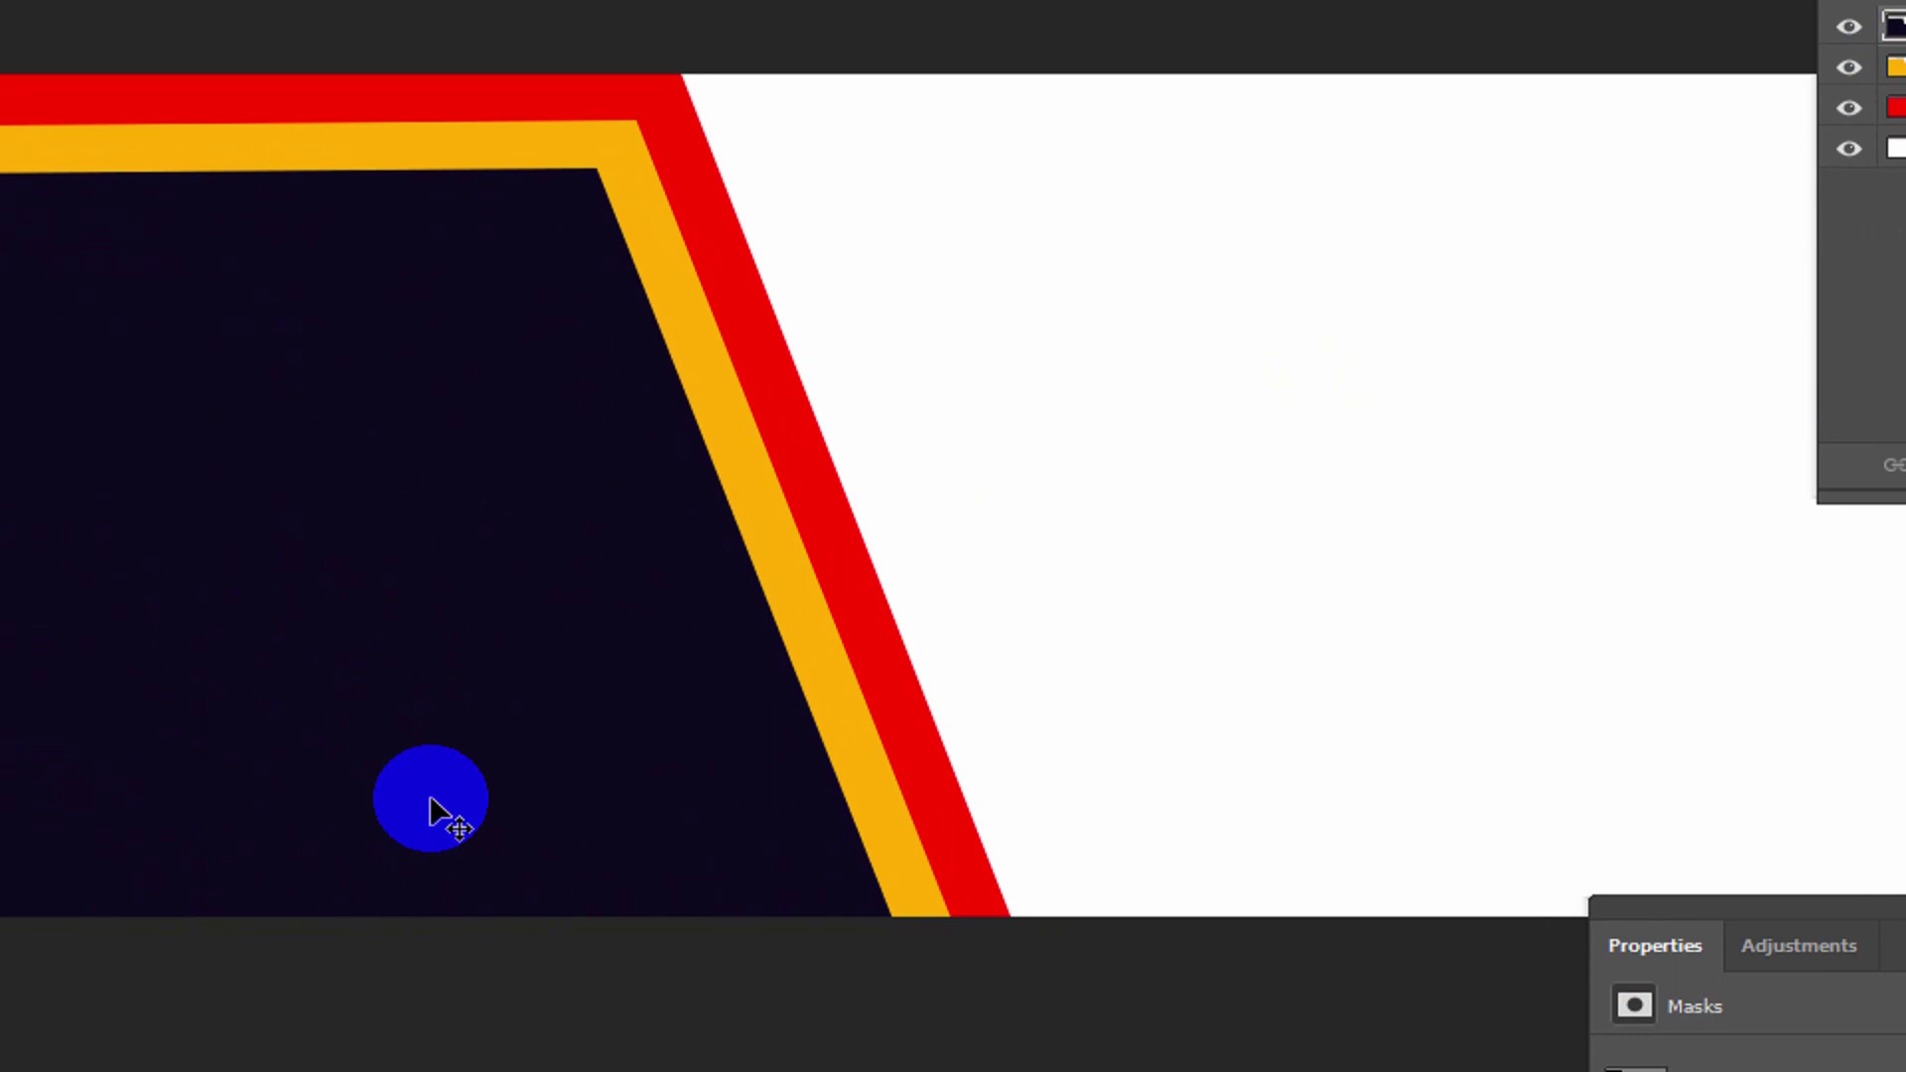
pyautogui.press('Left')
pyautogui.press('Down')
pyautogui.press('Down')
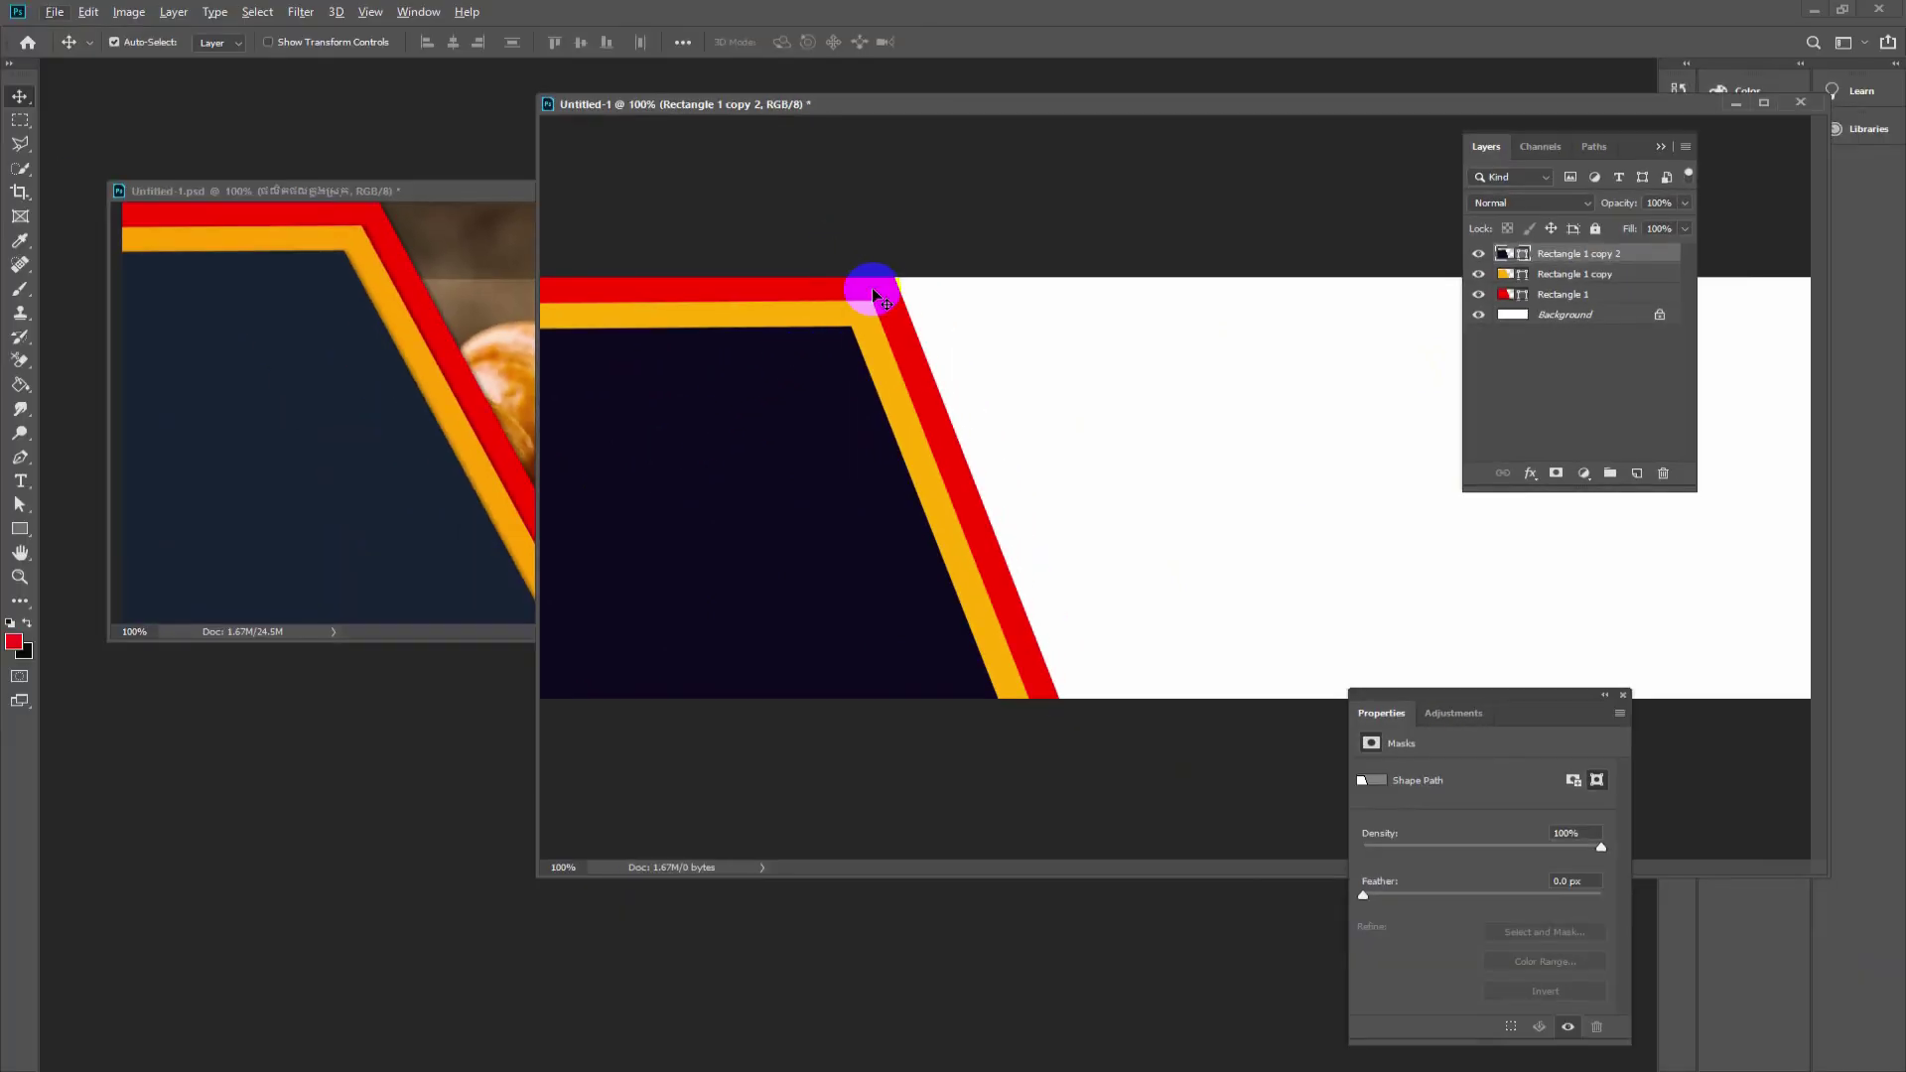
pyautogui.moveTo(802, 103)
pyautogui.mouseDown()
pyautogui.moveTo(970, 85)
pyautogui.moveTo(549, 109)
pyautogui.moveTo(792, 115)
pyautogui.moveTo(668, 86)
pyautogui.moveTo(800, 100)
pyautogui.mouseUp()
pyautogui.click(414, 191)
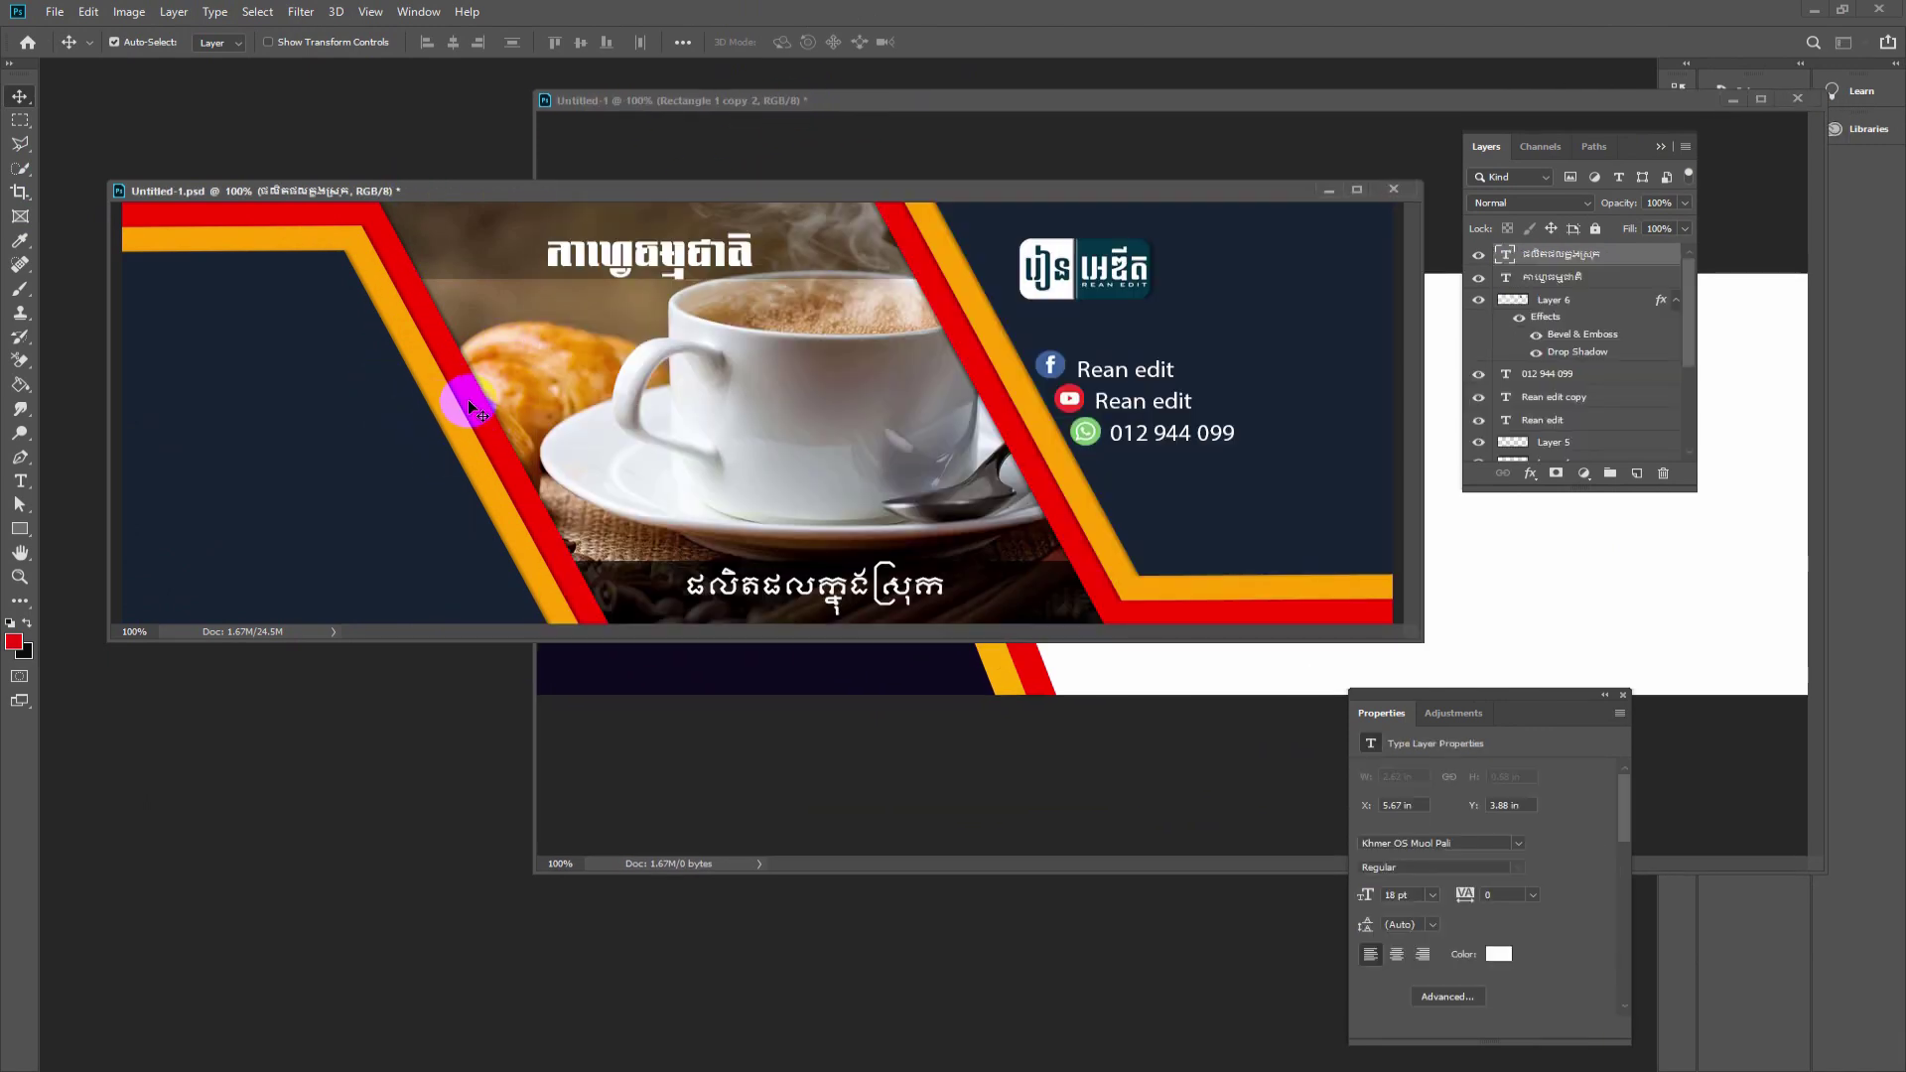
pyautogui.moveTo(663, 103); pyautogui.dragTo(447, 101)
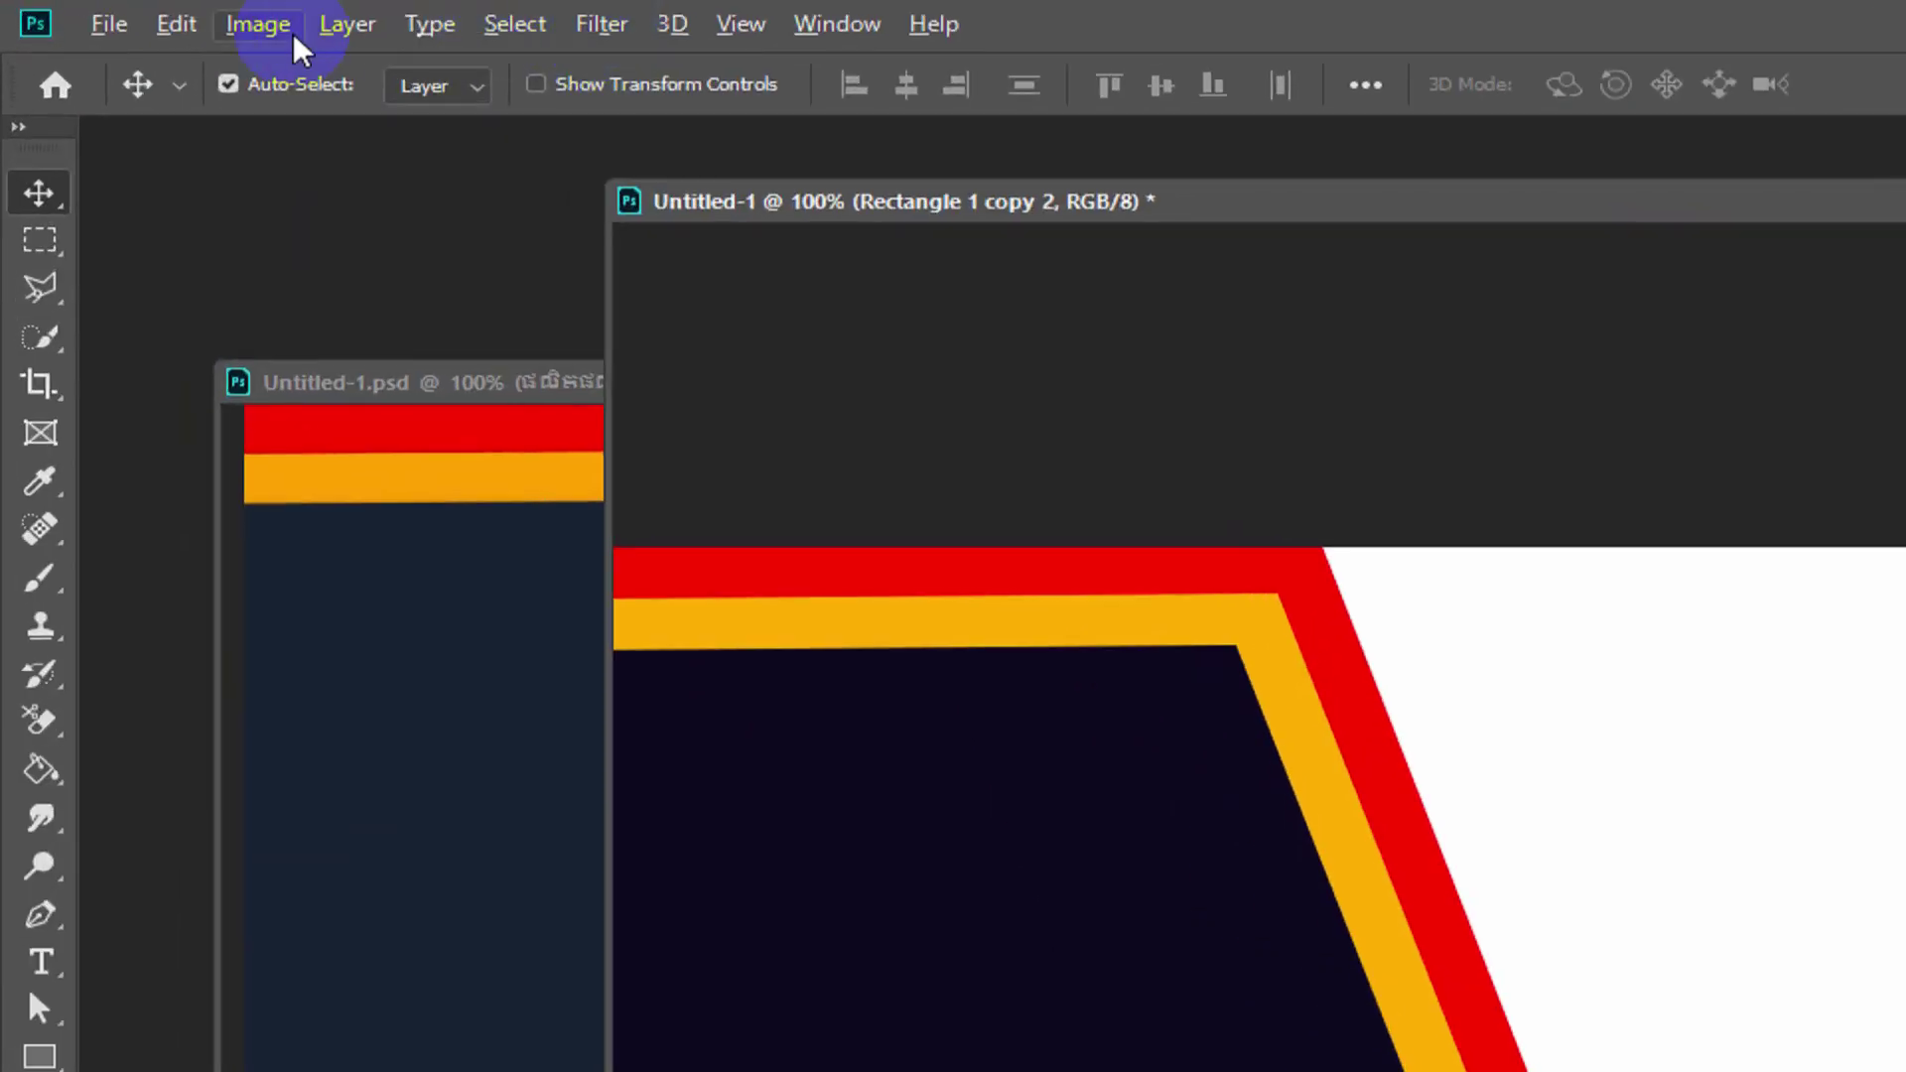
# - Add a Drop Shadow to the navy panel and set its colour to bright green
pyautogui.click(337, 25)
pyautogui.moveTo(401, 387)
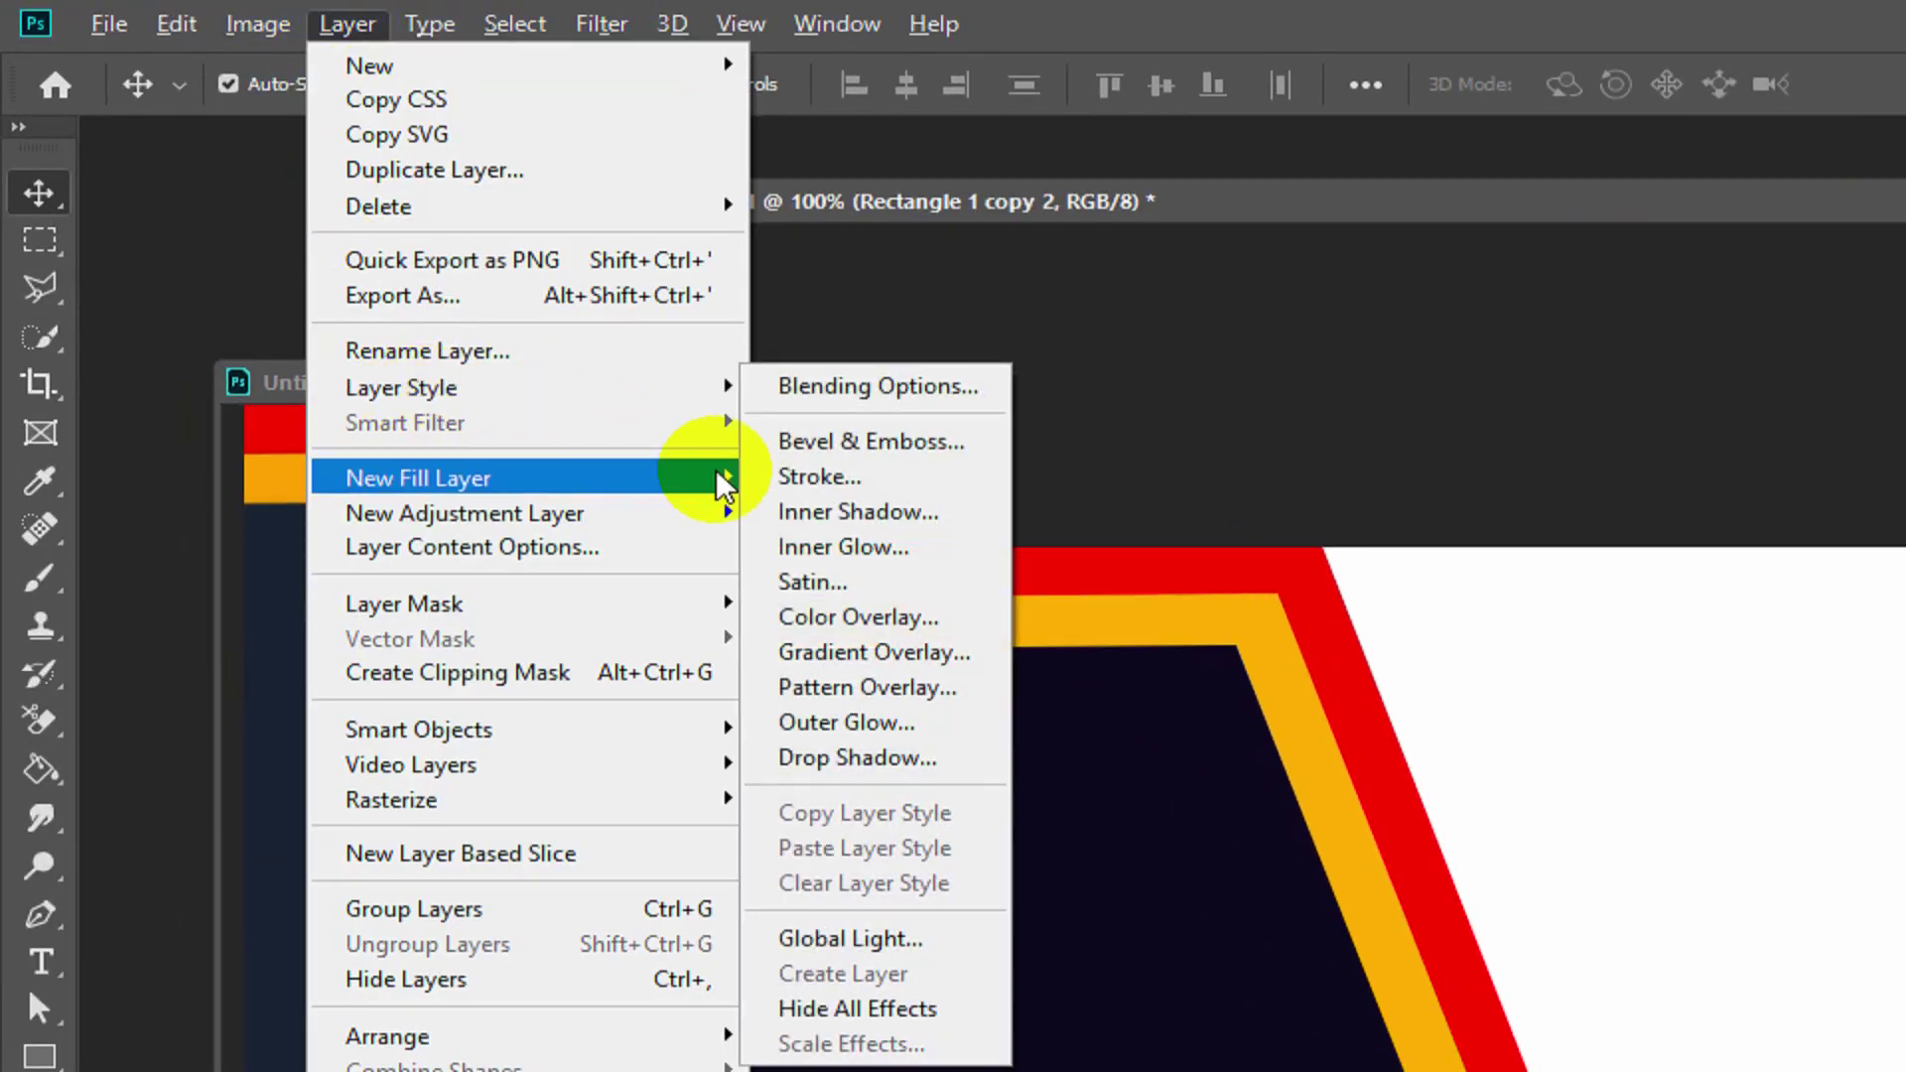
pyautogui.click(874, 760)
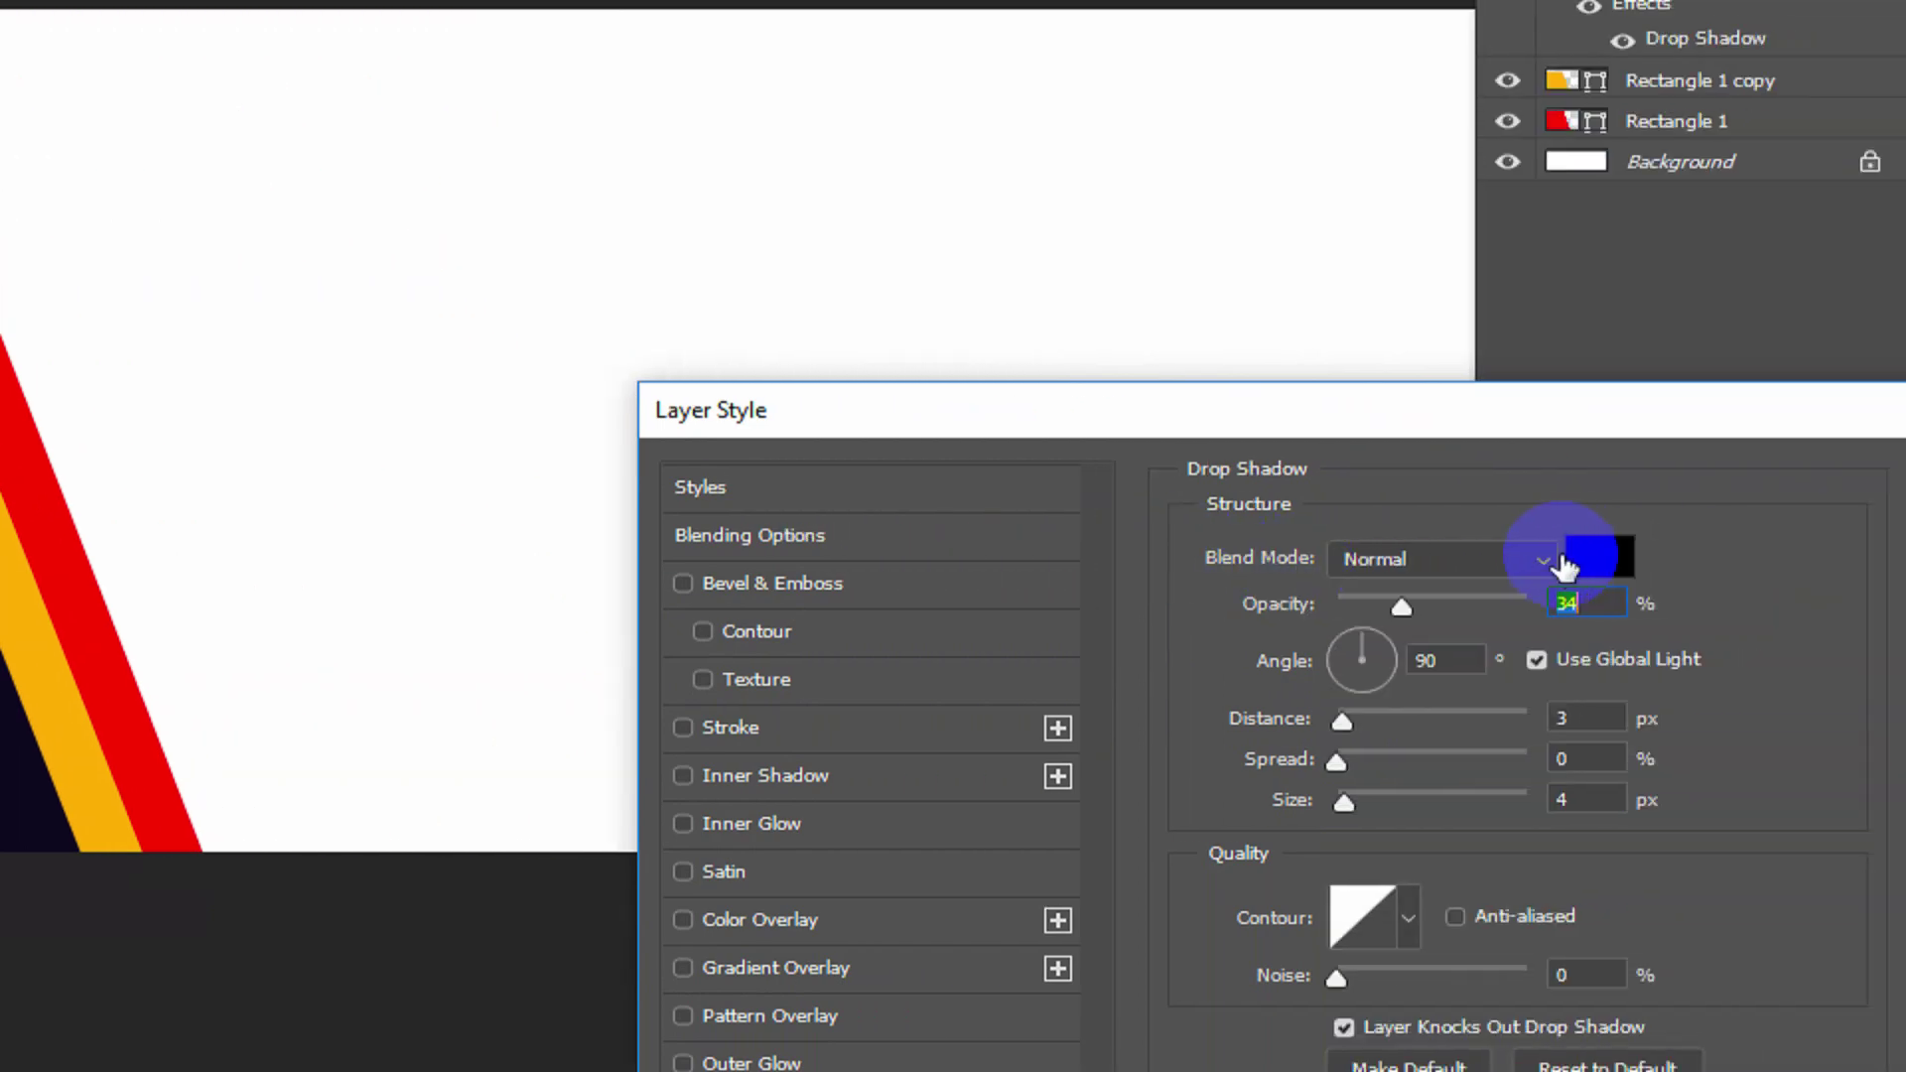
pyautogui.click(1519, 558)
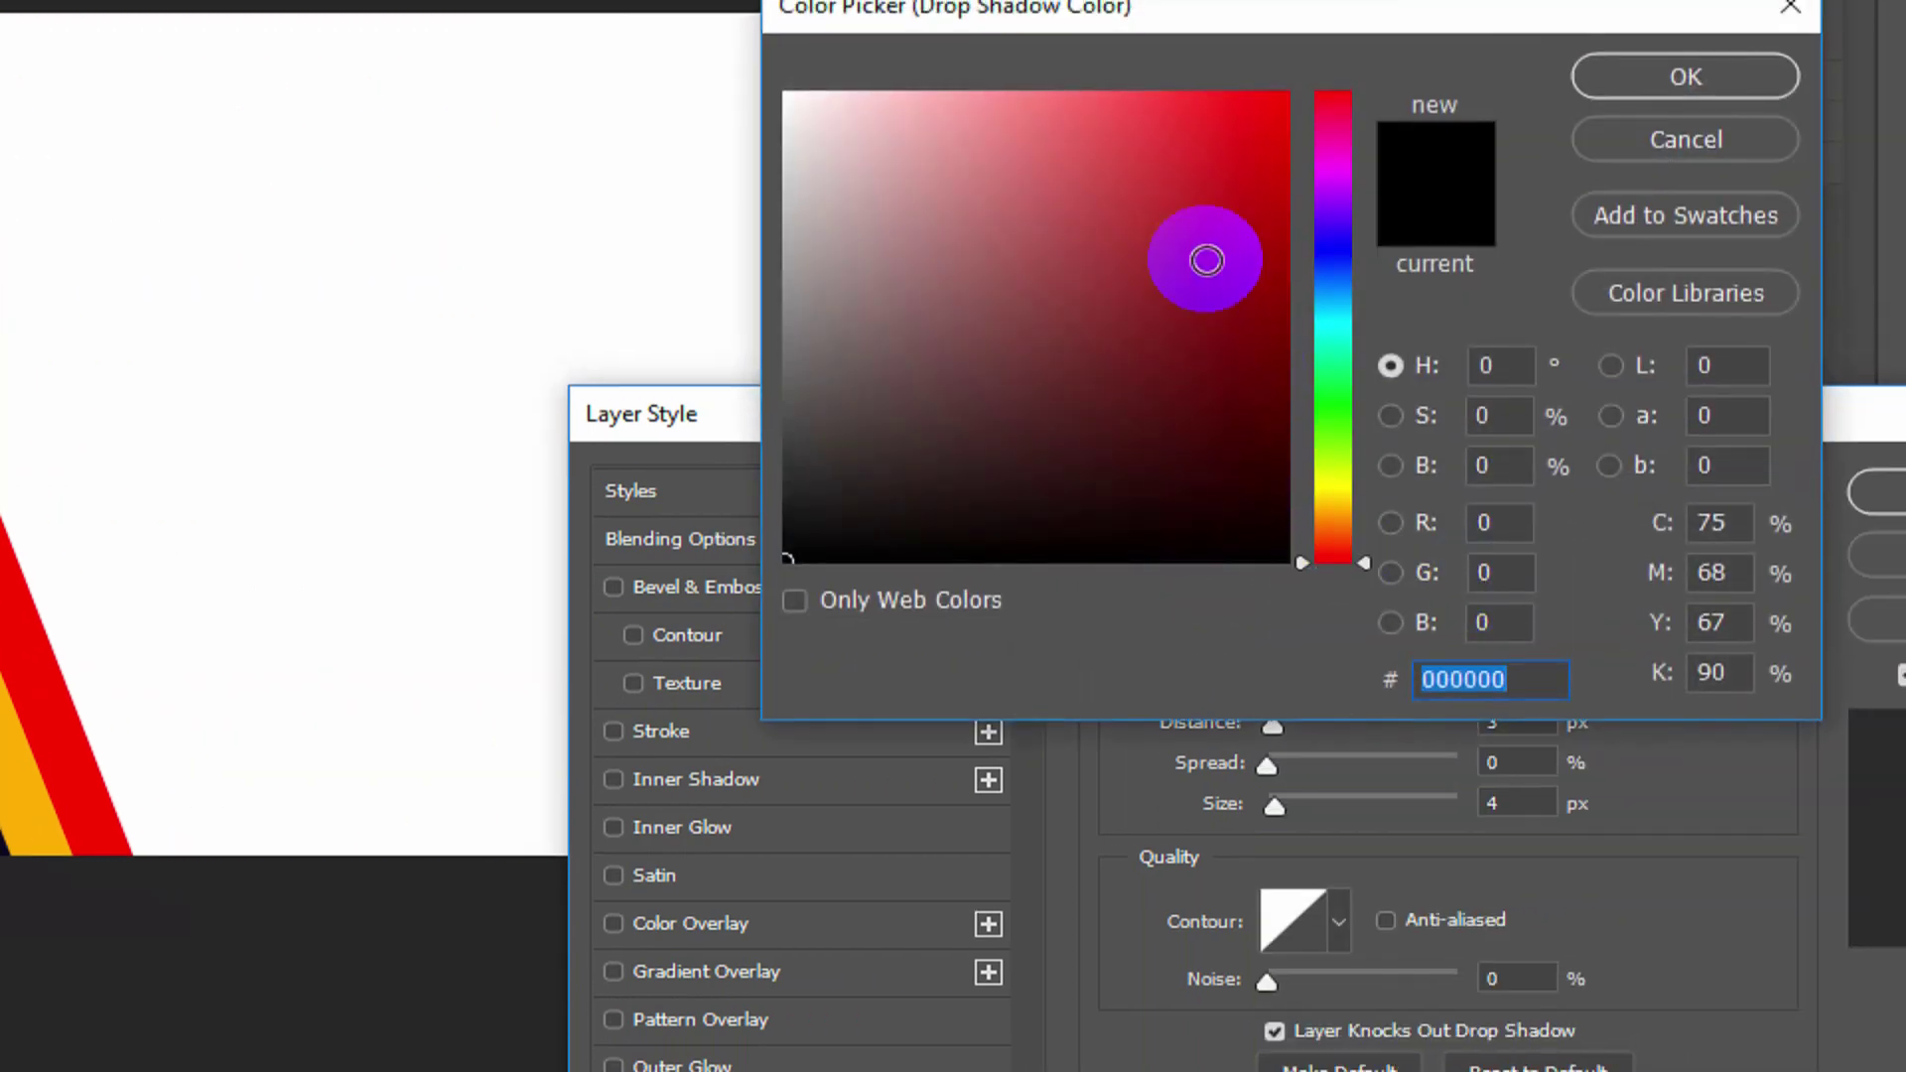
pyautogui.click(1285, 95)
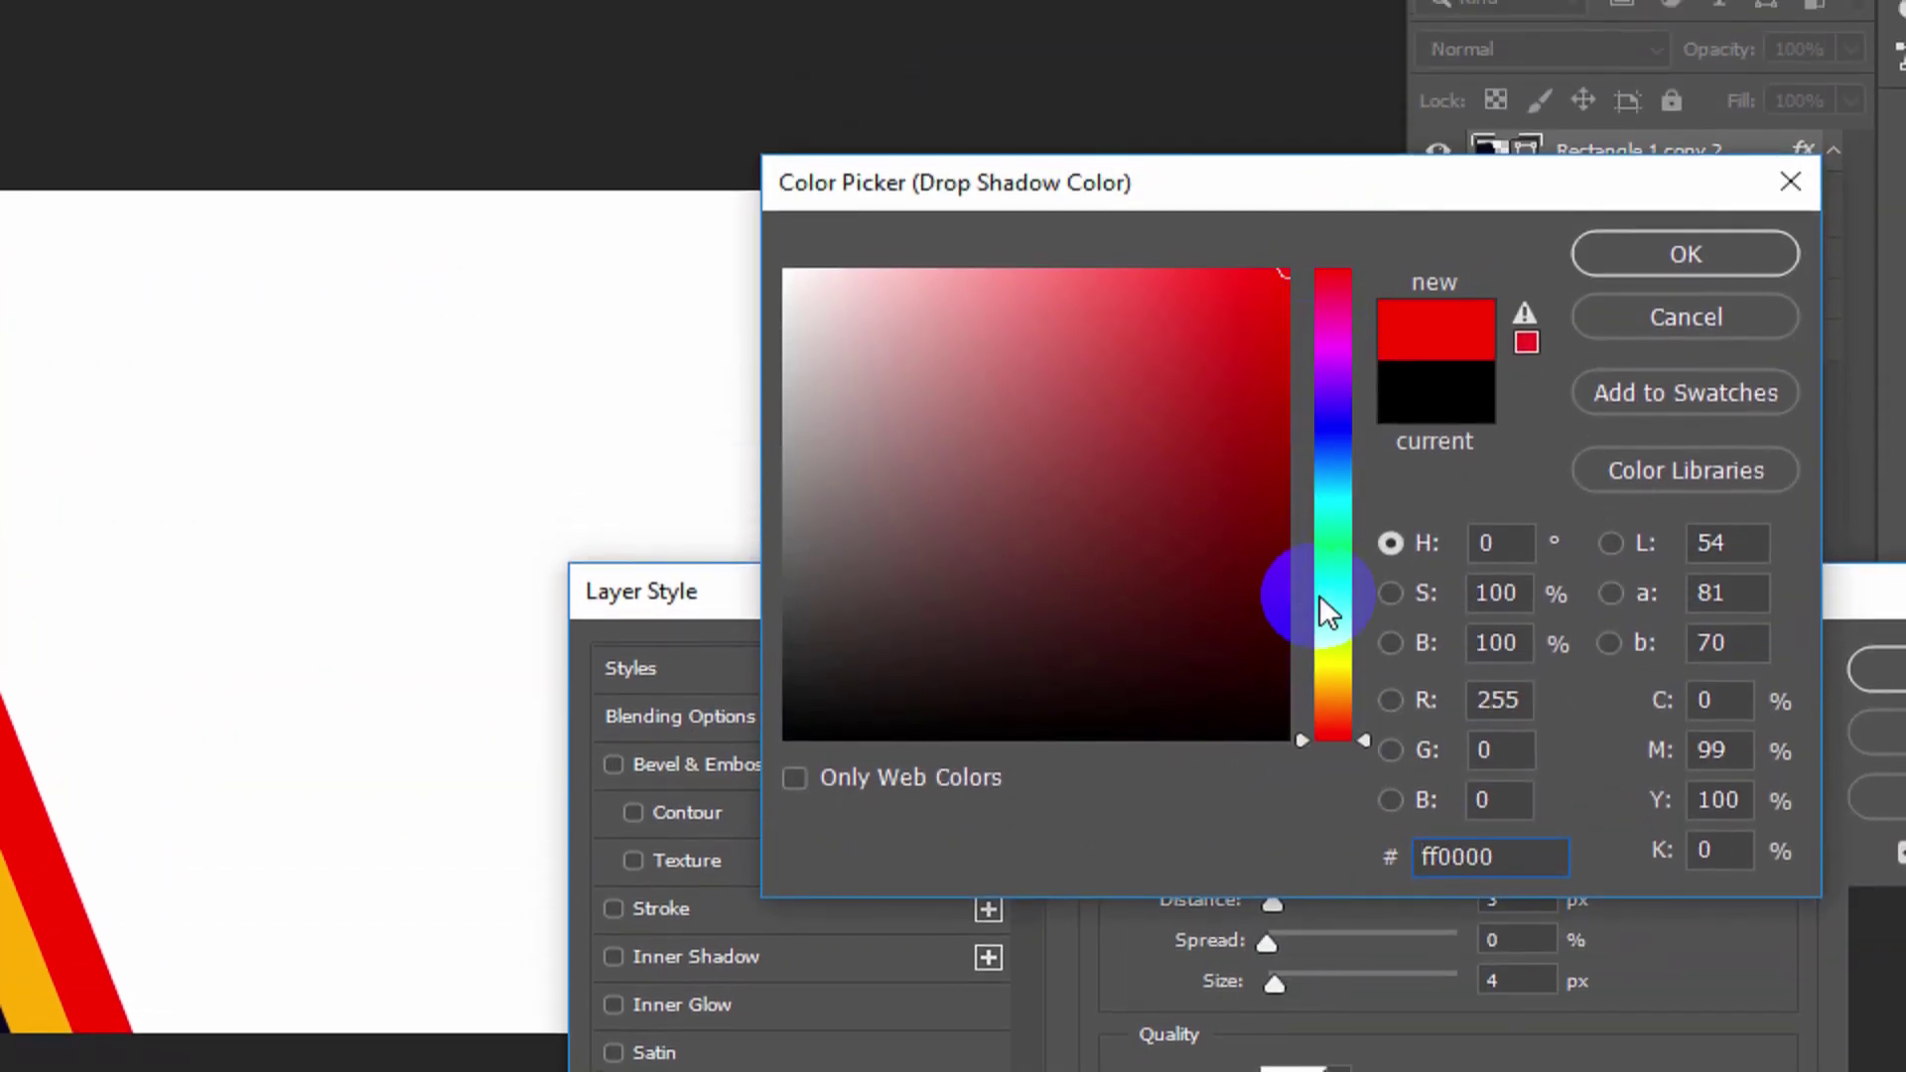
pyautogui.click(1333, 602)
pyautogui.click(1163, 343)
pyautogui.click(1612, 247)
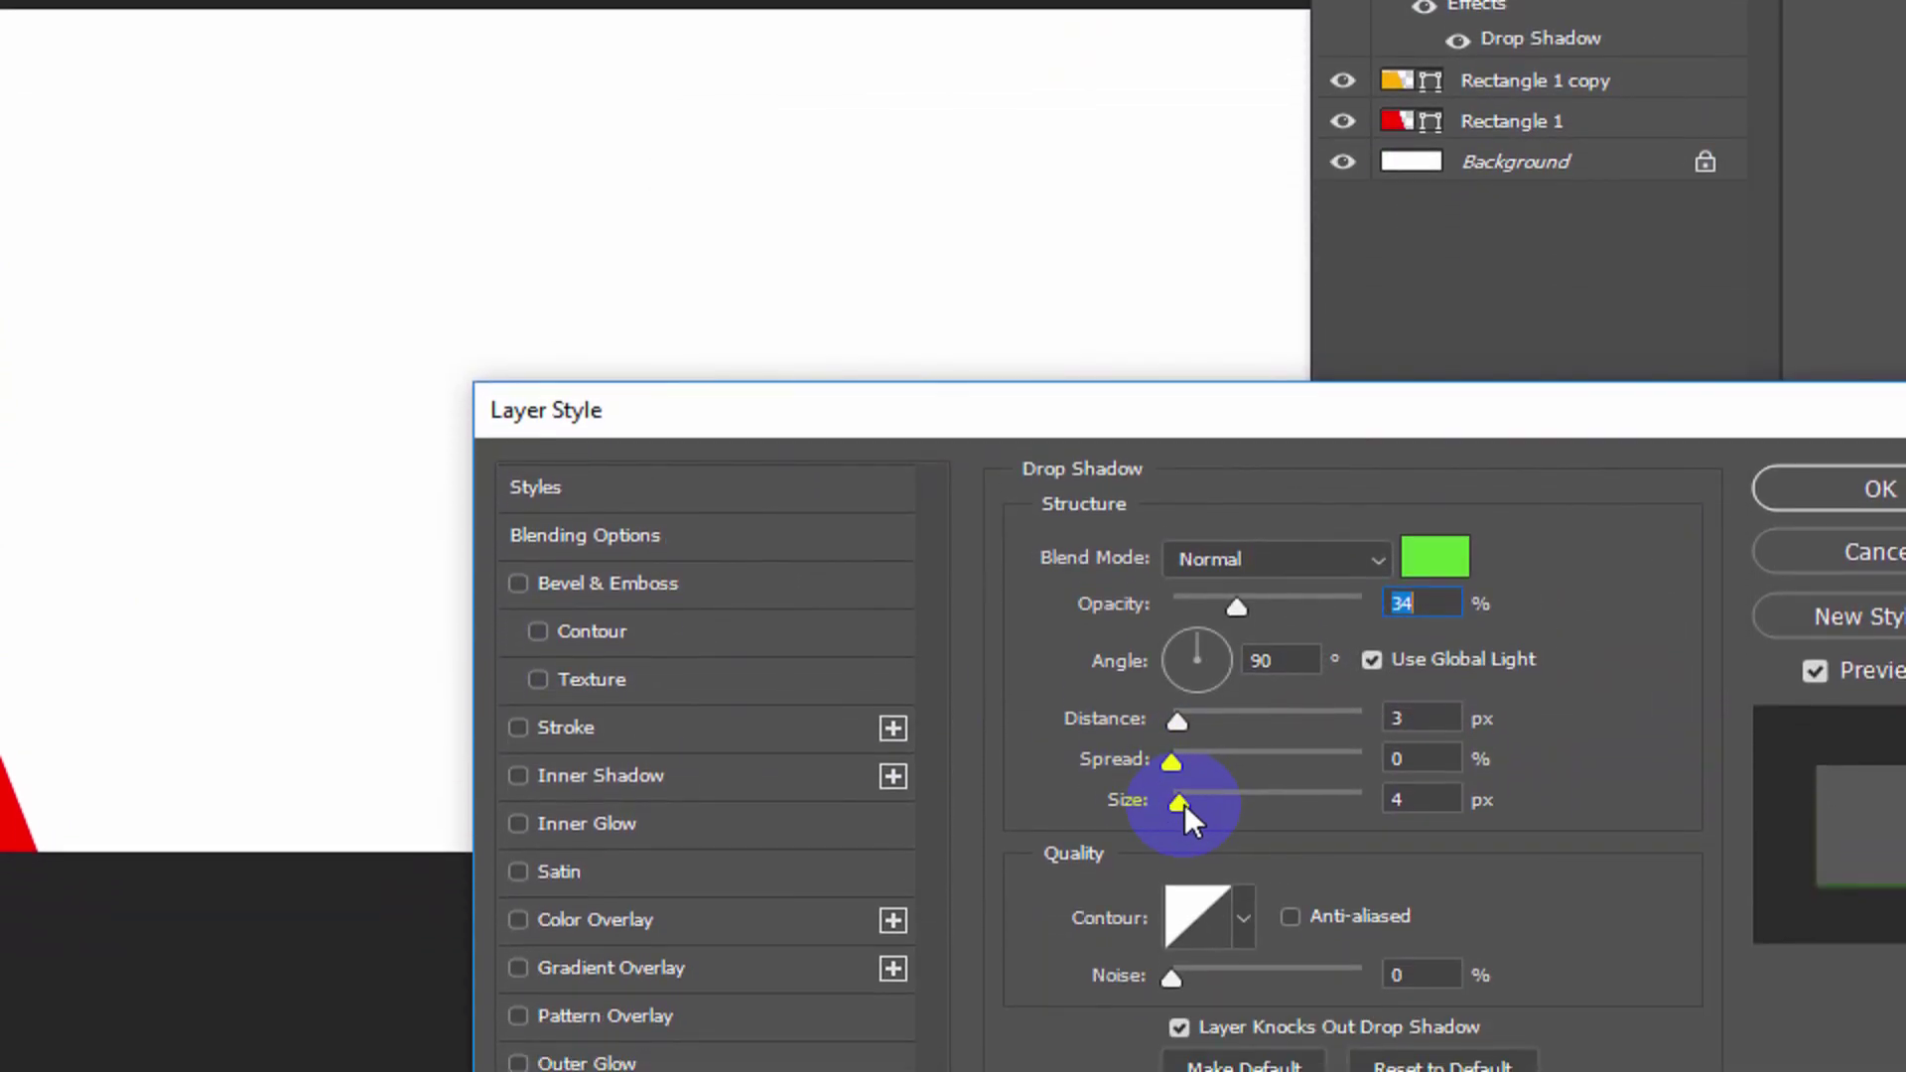
# - Set the shadow to Size 13 px, Angle -177°, Distance 14 px and Opacity 100%
pyautogui.moveTo(1184, 806); pyautogui.dragTo(1196, 808)
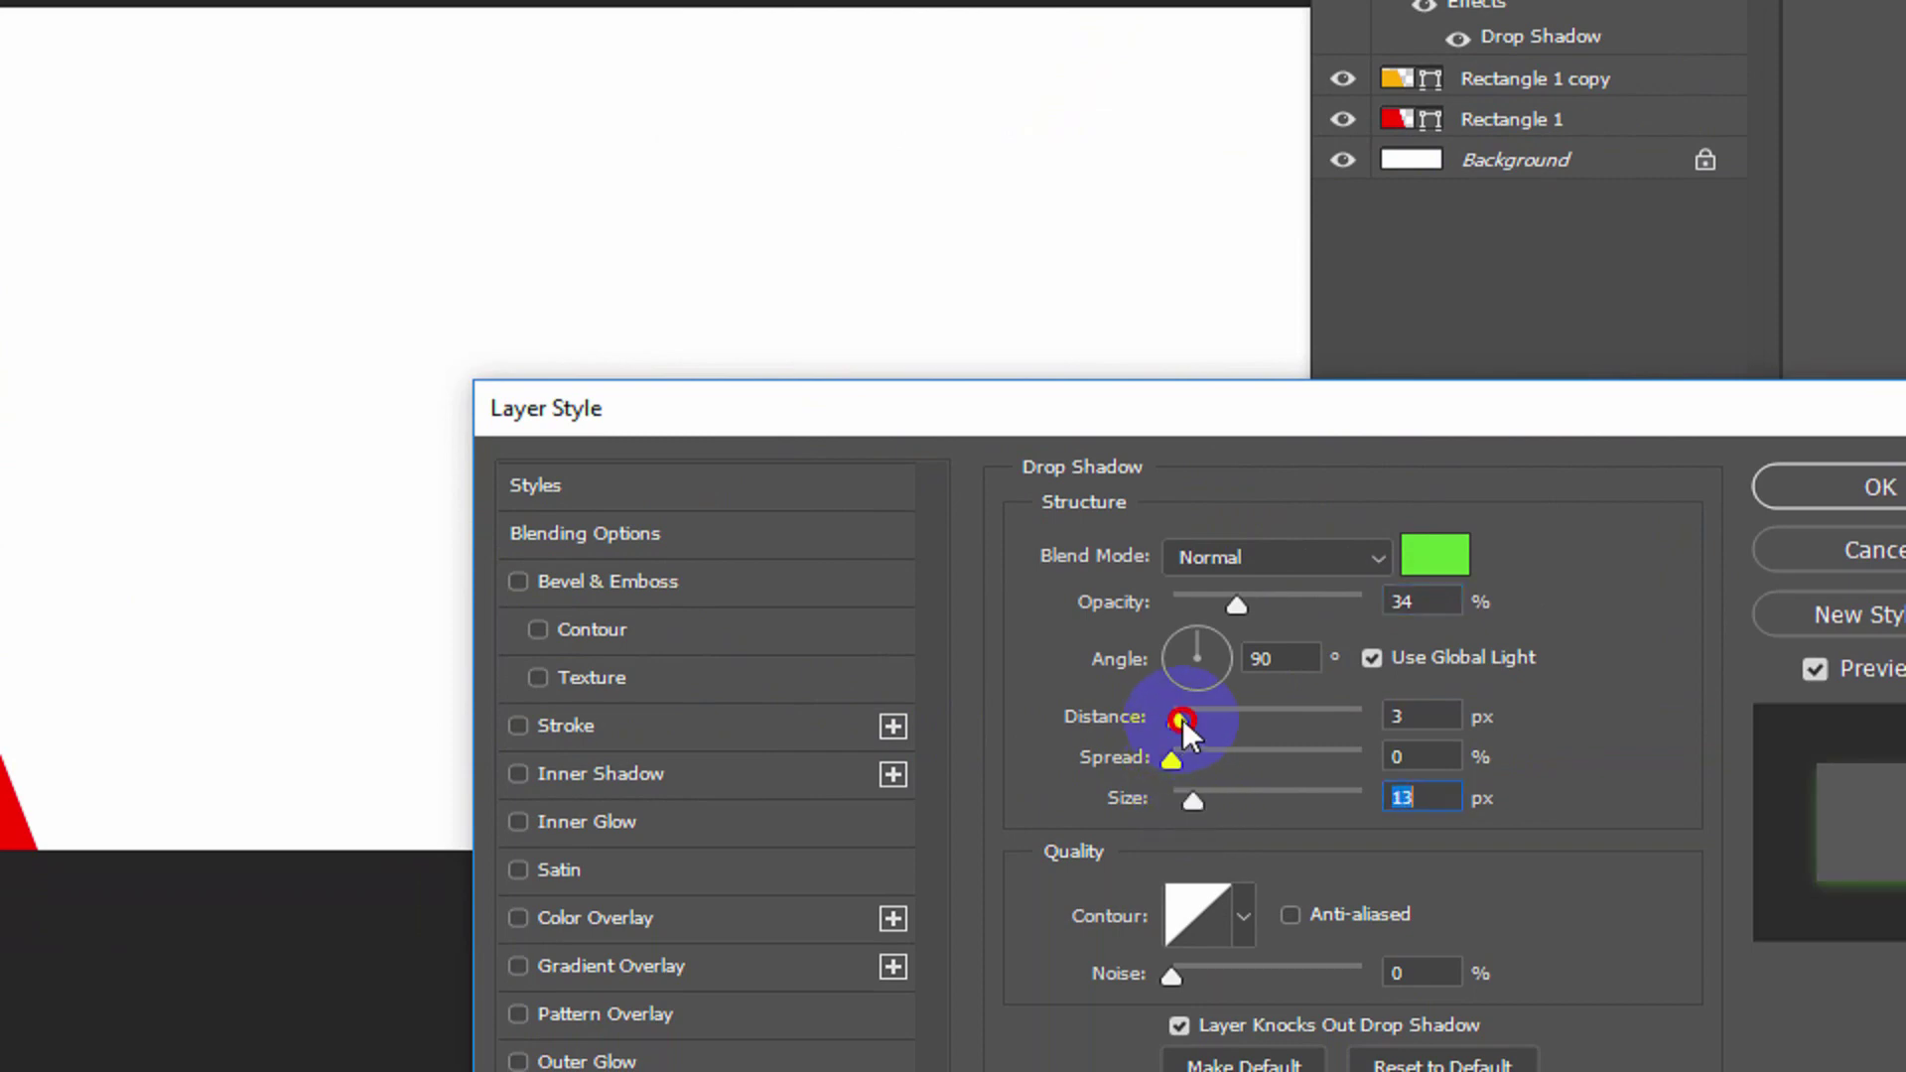
pyautogui.moveTo(1179, 720); pyautogui.dragTo(1200, 720)
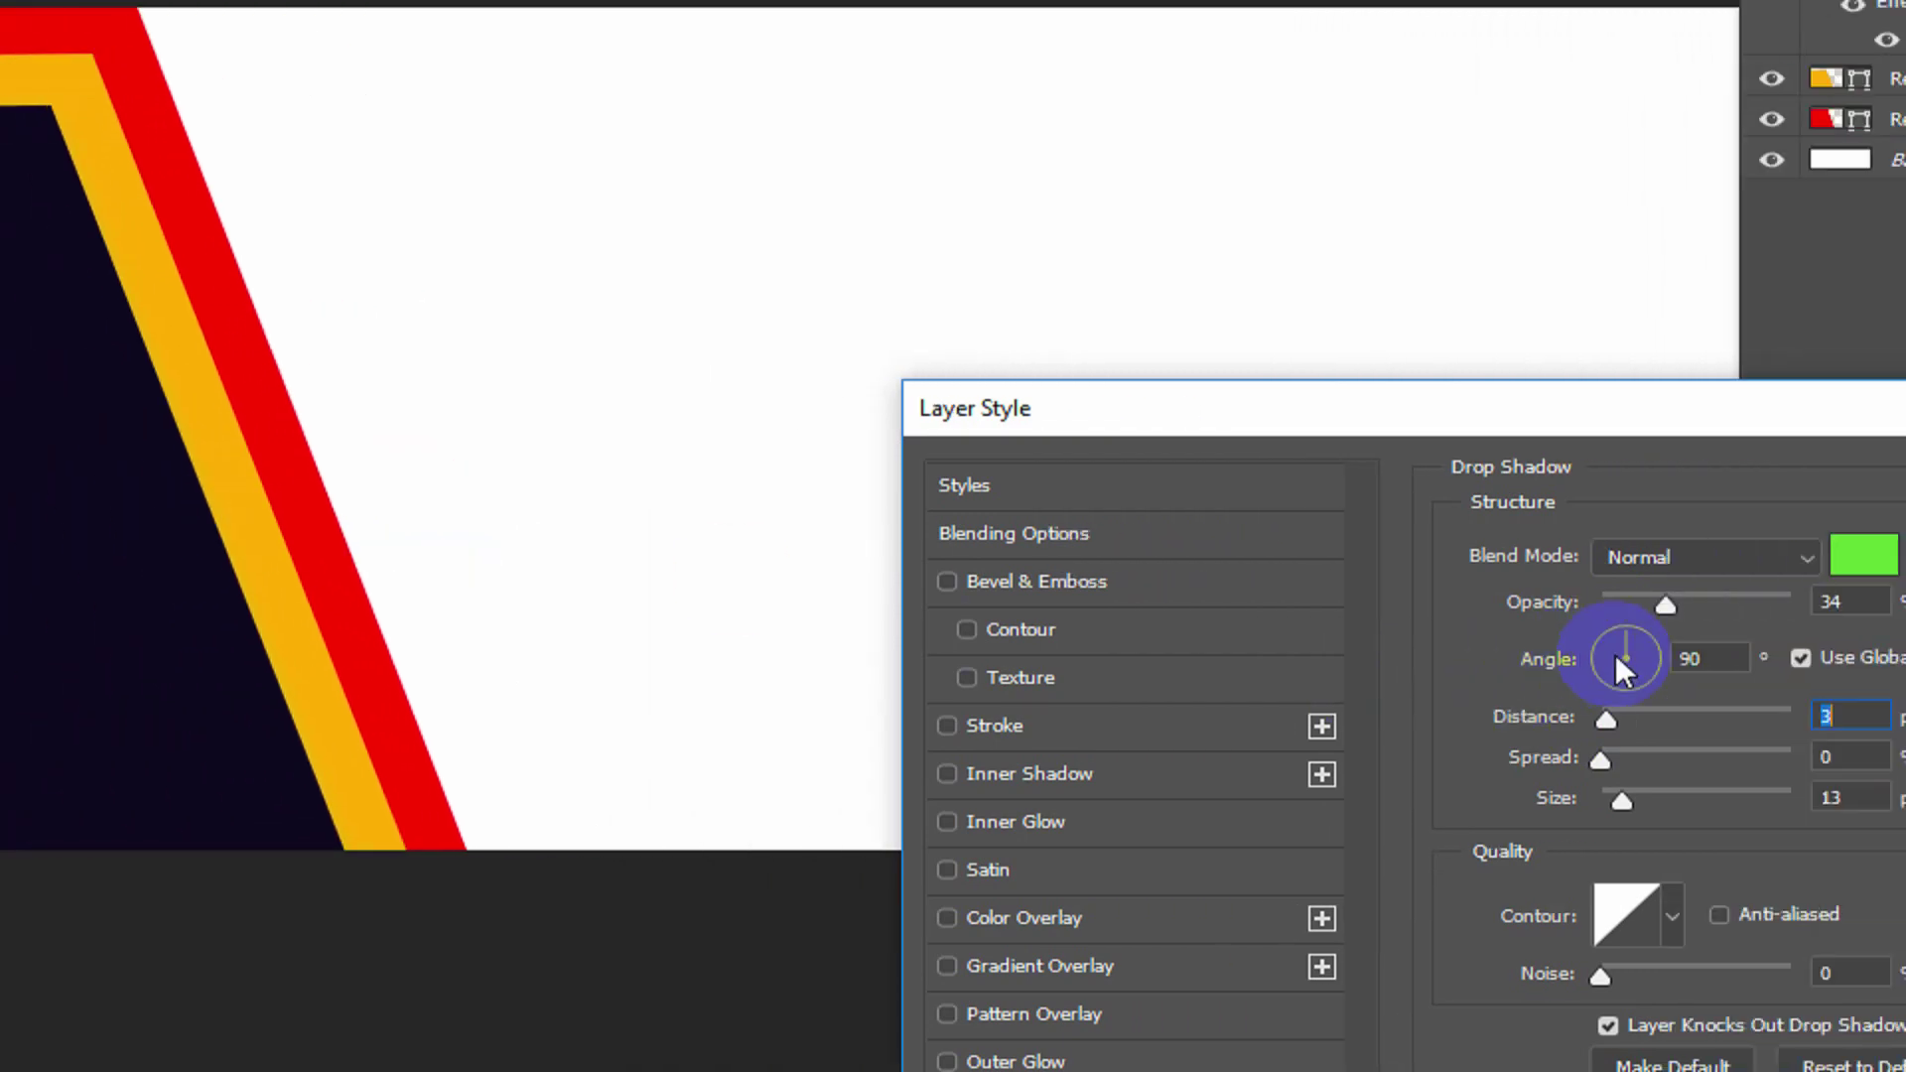
pyautogui.click(1477, 660)
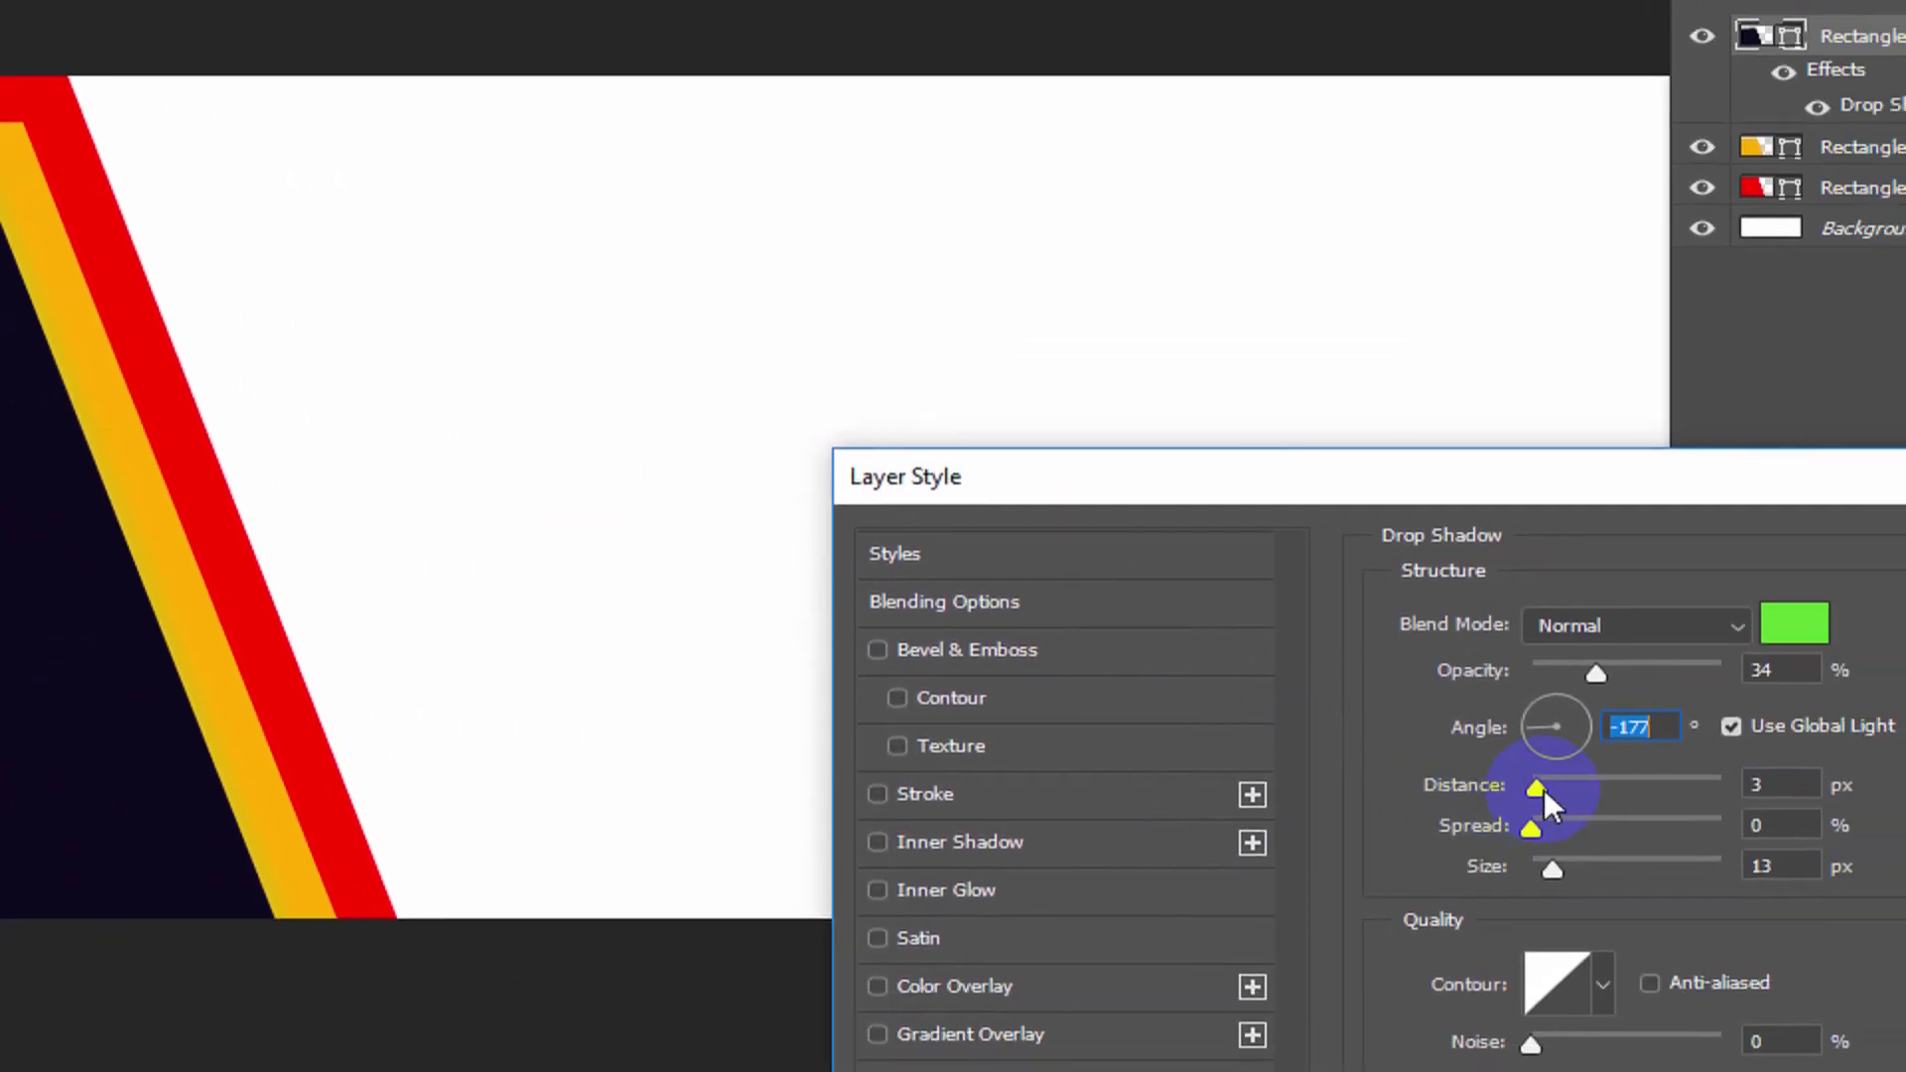
pyautogui.moveTo(1545, 788); pyautogui.dragTo(1456, 789)
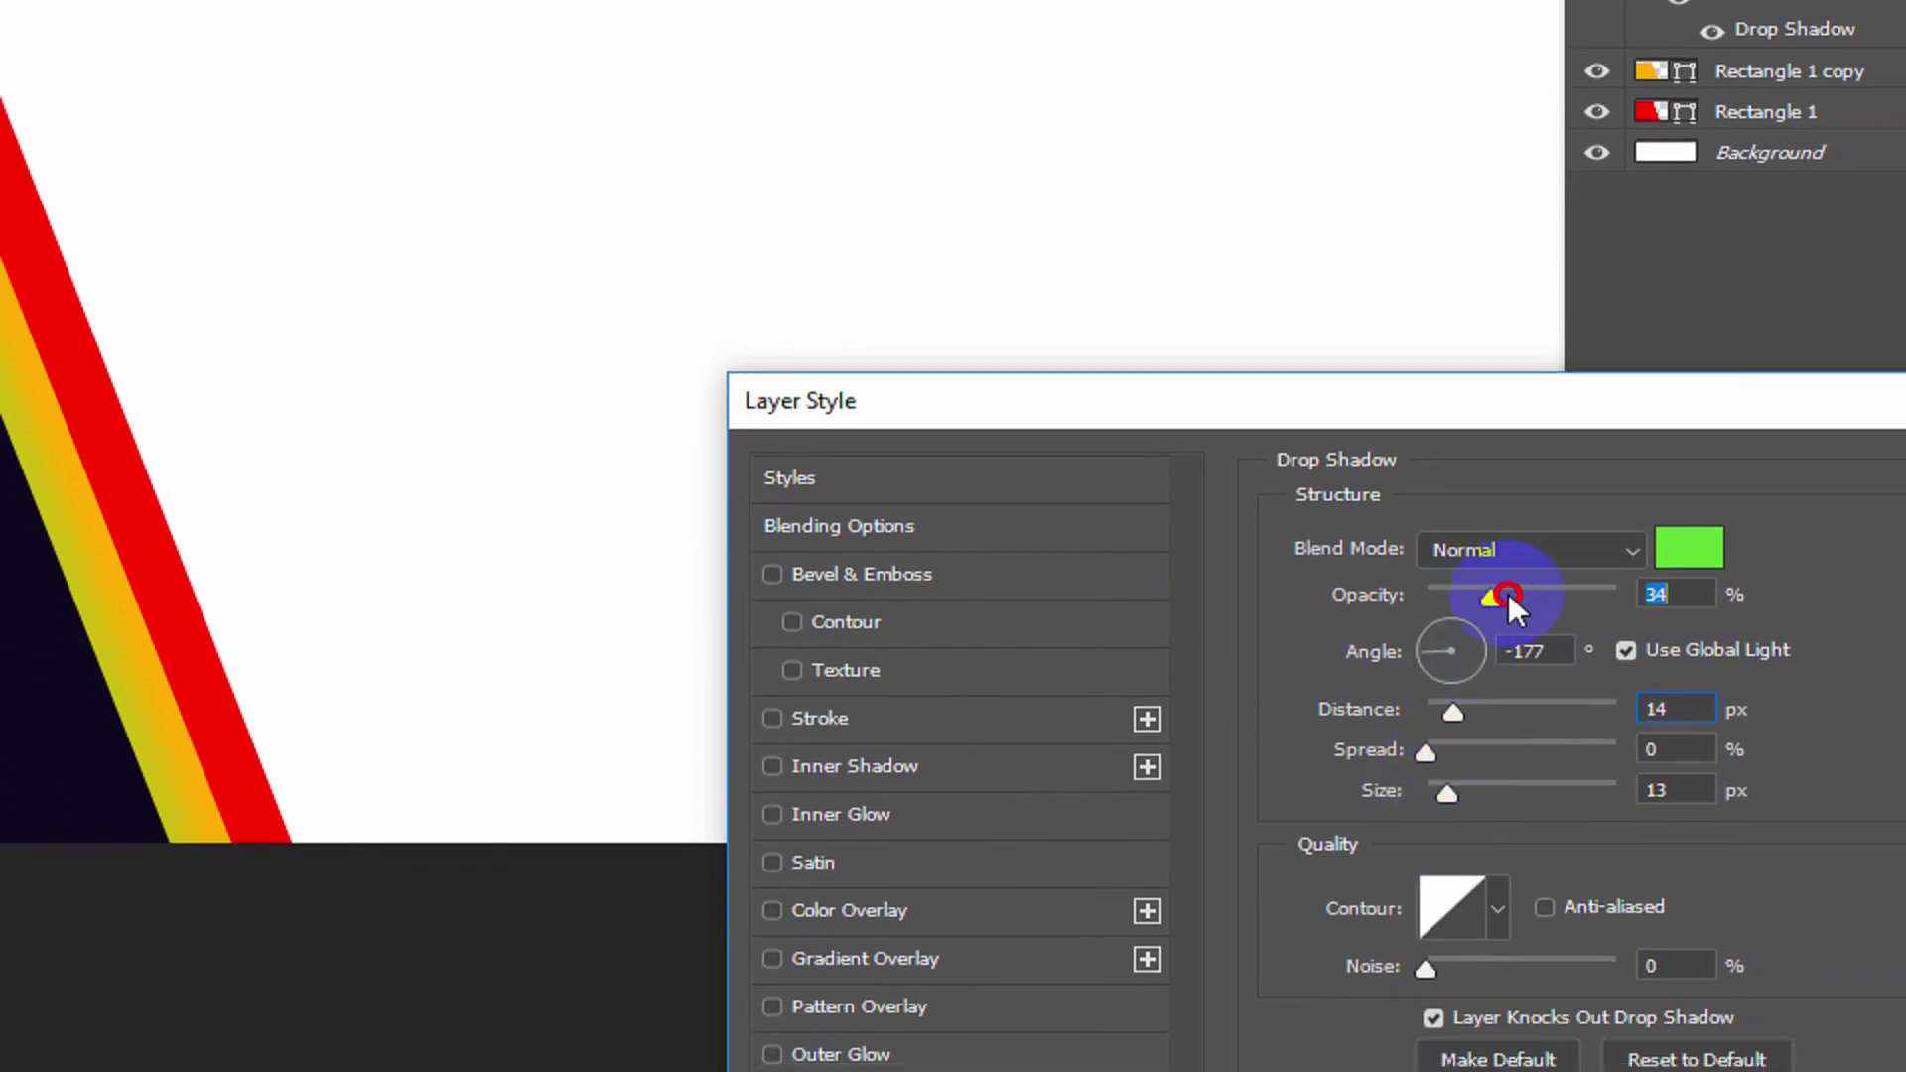
pyautogui.moveTo(1507, 595); pyautogui.dragTo(1616, 594)
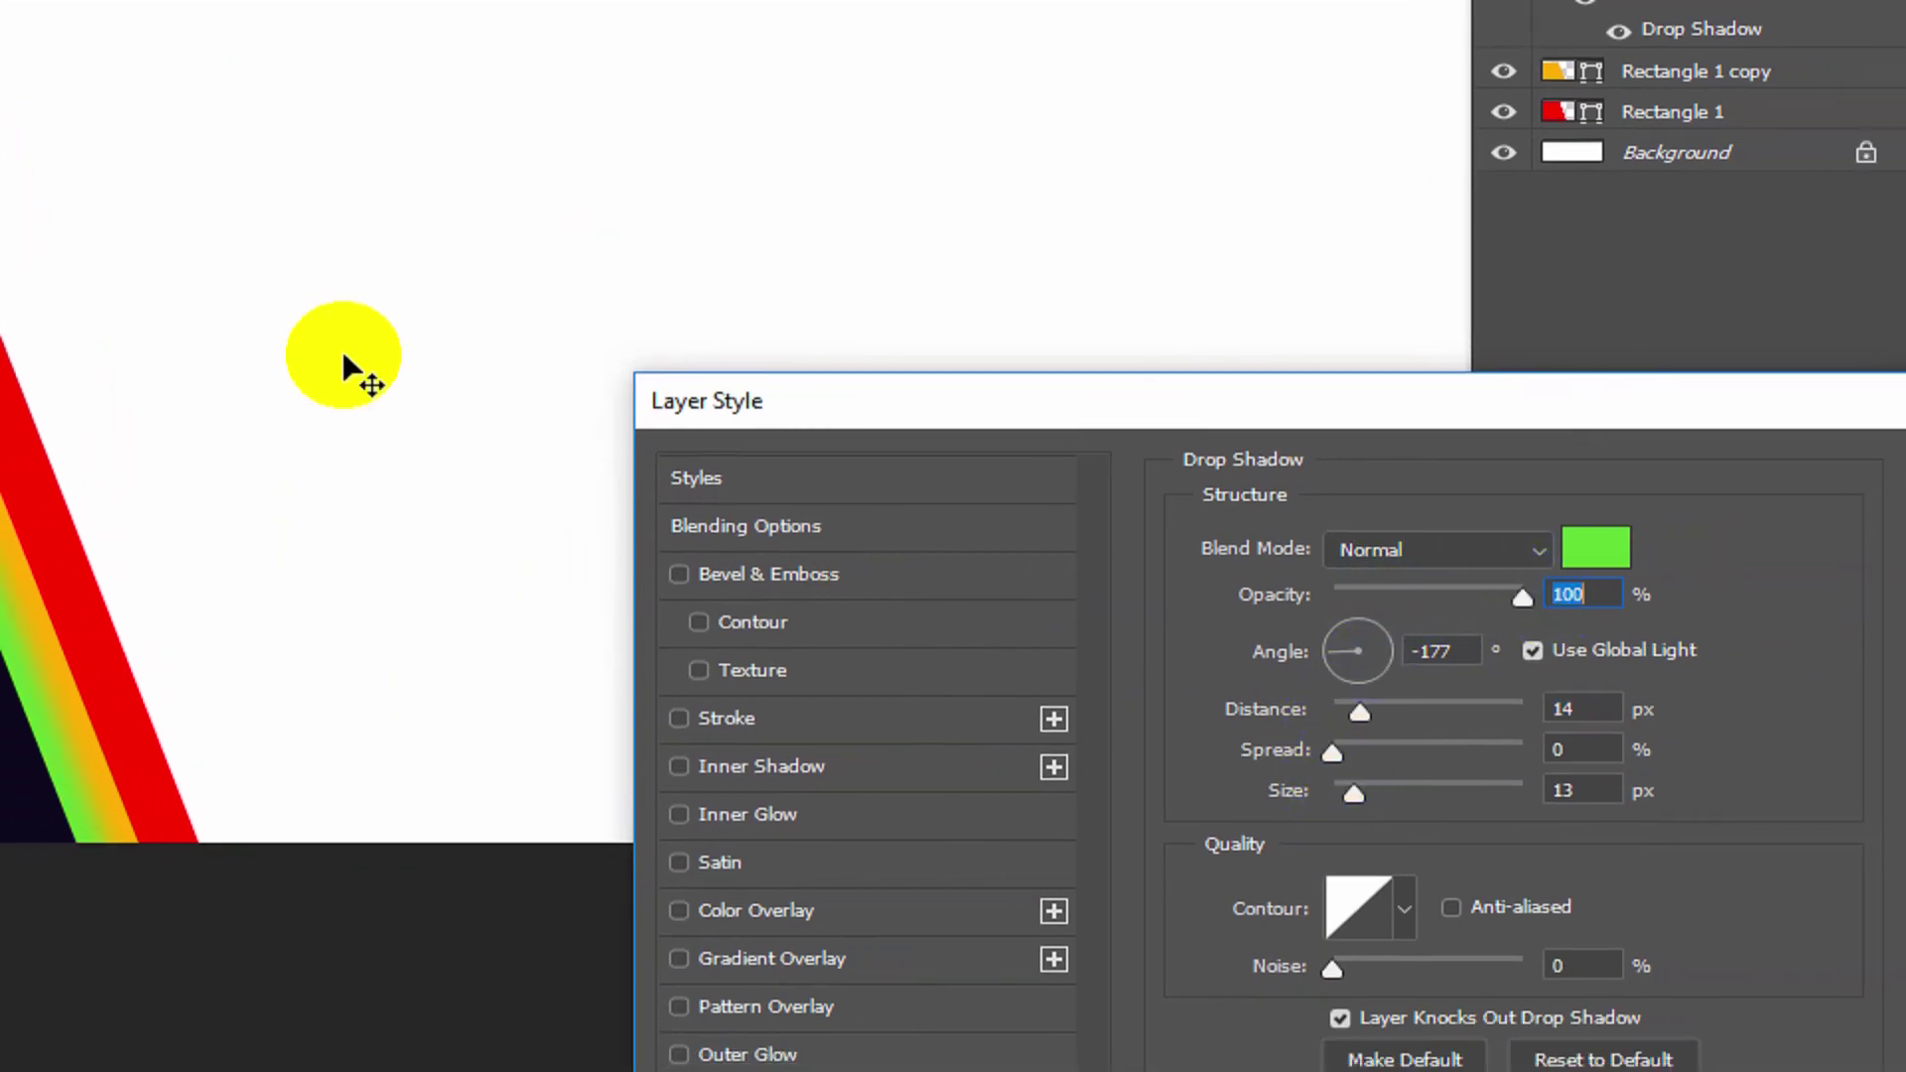
pyautogui.moveTo(732, 404); pyautogui.dragTo(434, 298)
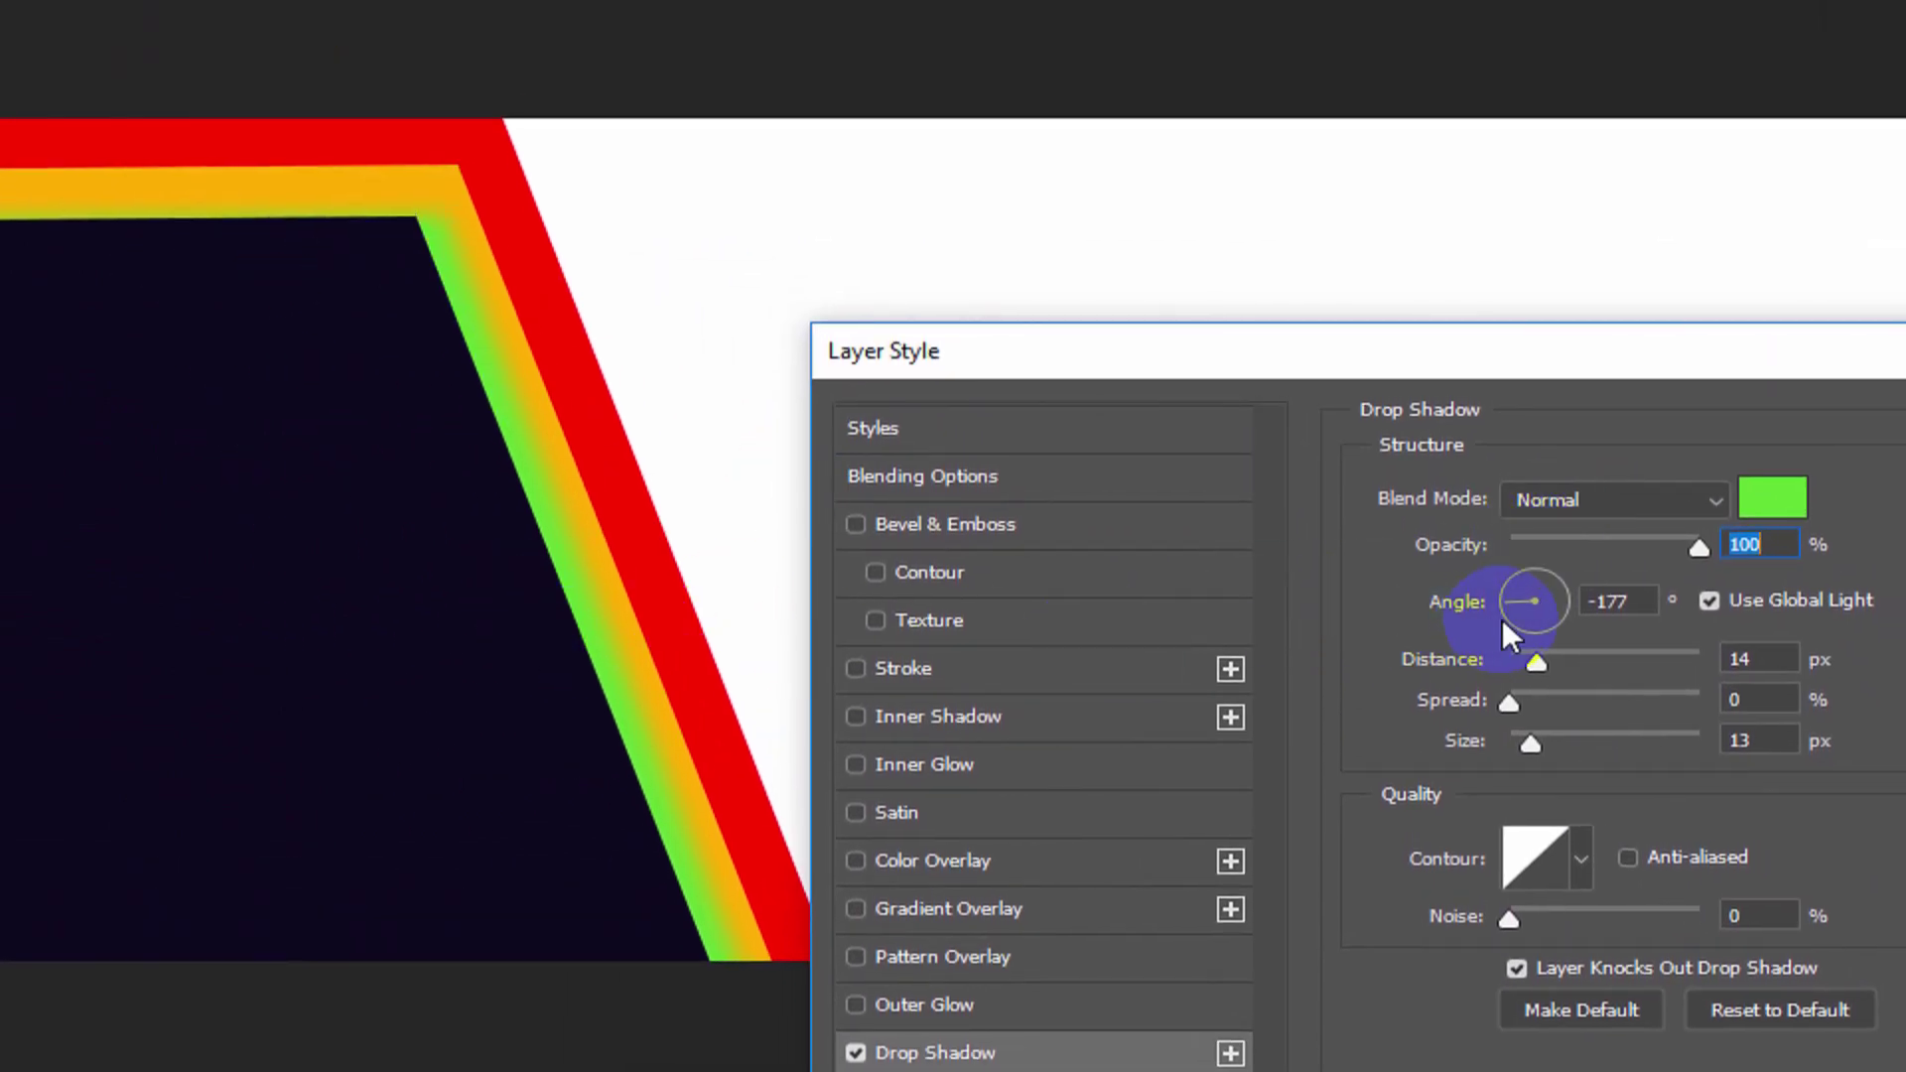
# - Change the shadow to near-black with Angle -176°, Size 4 px and Distance 7 px, and apply it
pyautogui.click(1508, 601)
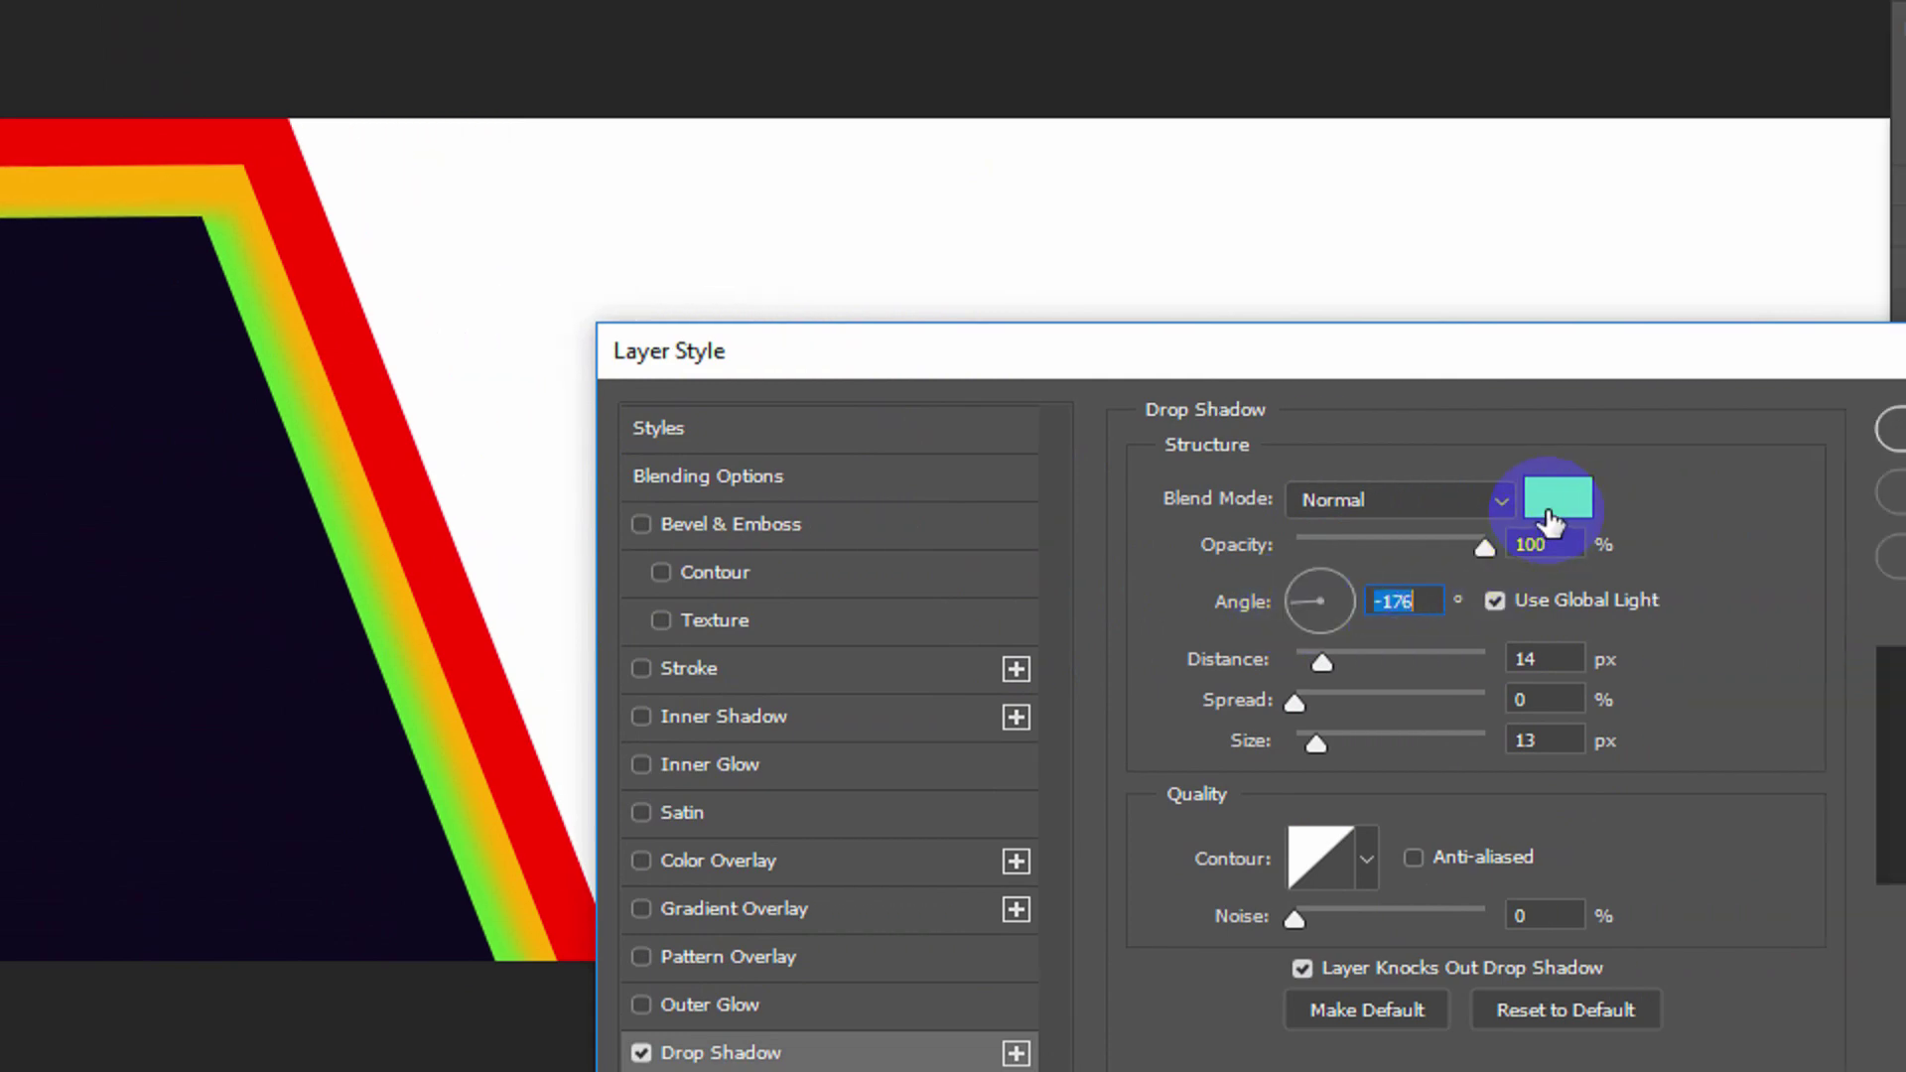
pyautogui.click(1772, 497)
pyautogui.moveTo(1264, 596); pyautogui.dragTo(1217, 644)
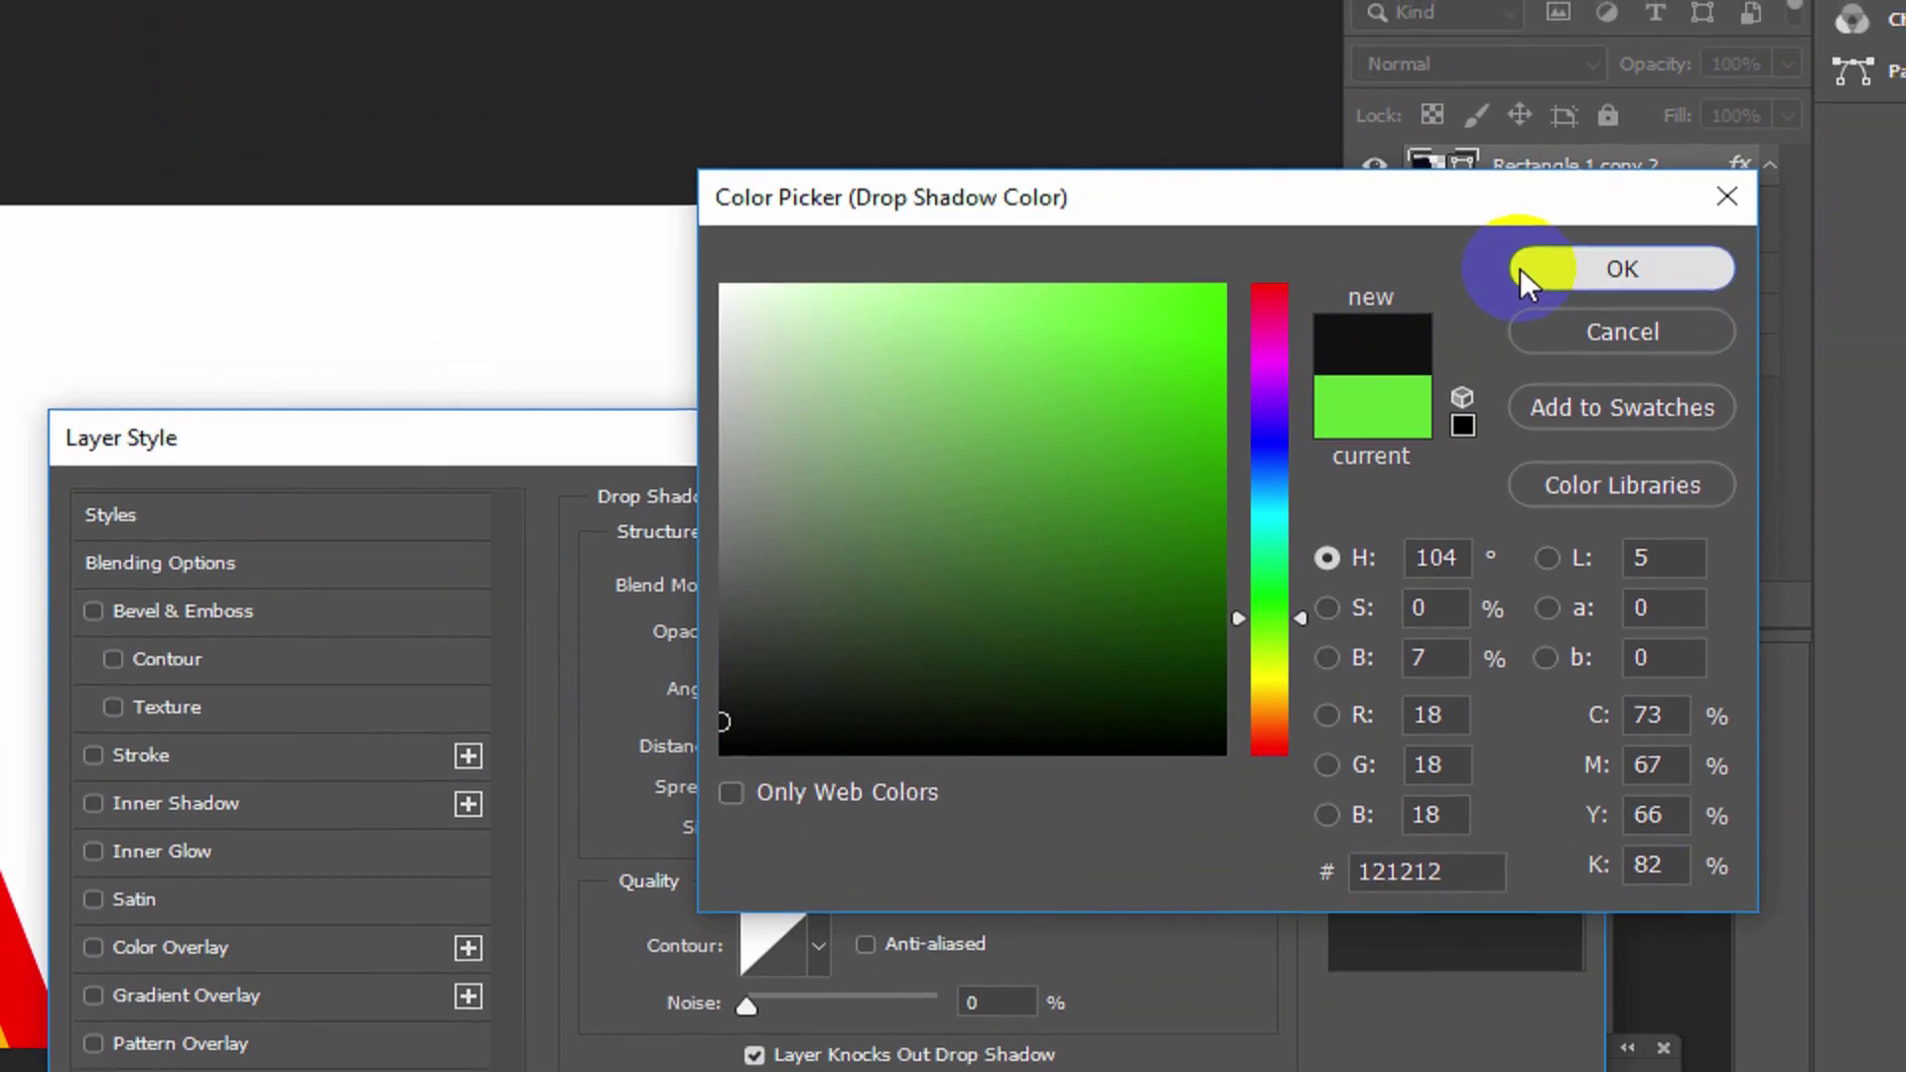
pyautogui.click(1521, 268)
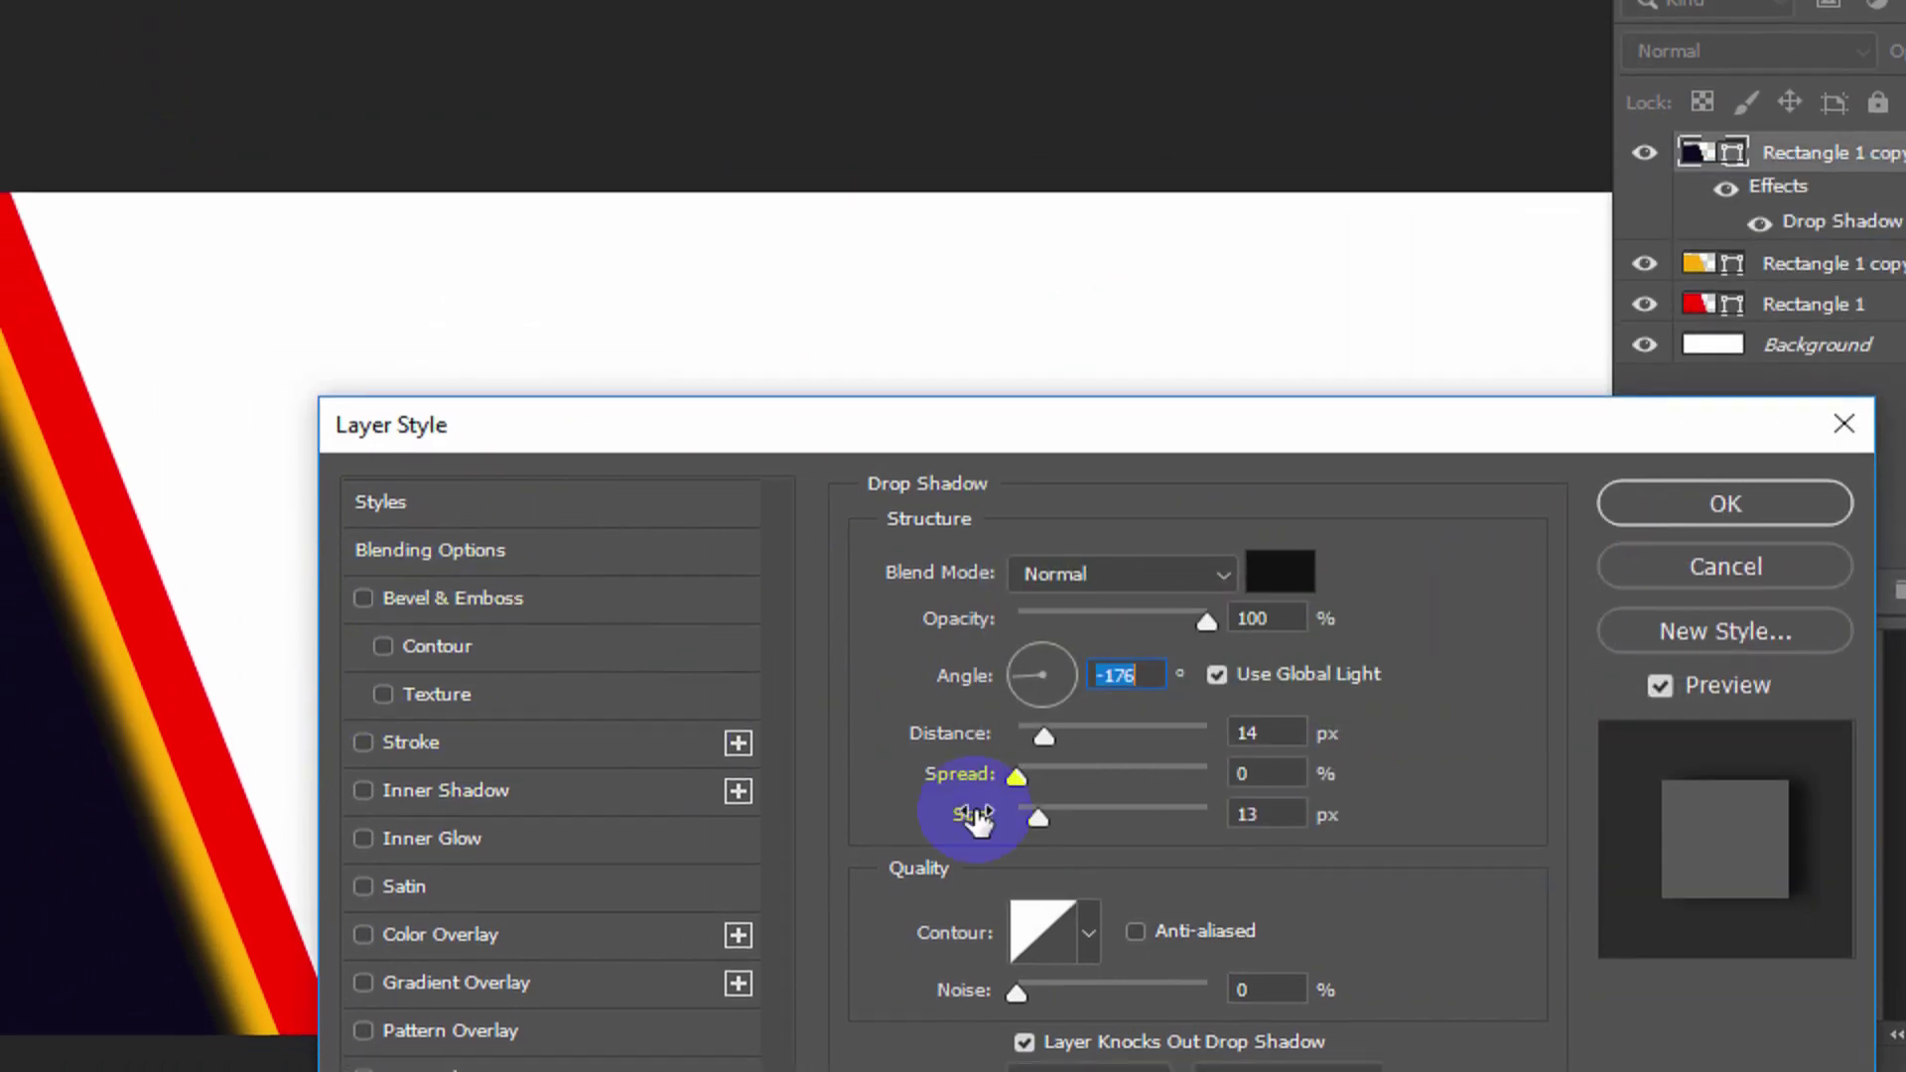
pyautogui.moveTo(1041, 804); pyautogui.dragTo(1027, 804)
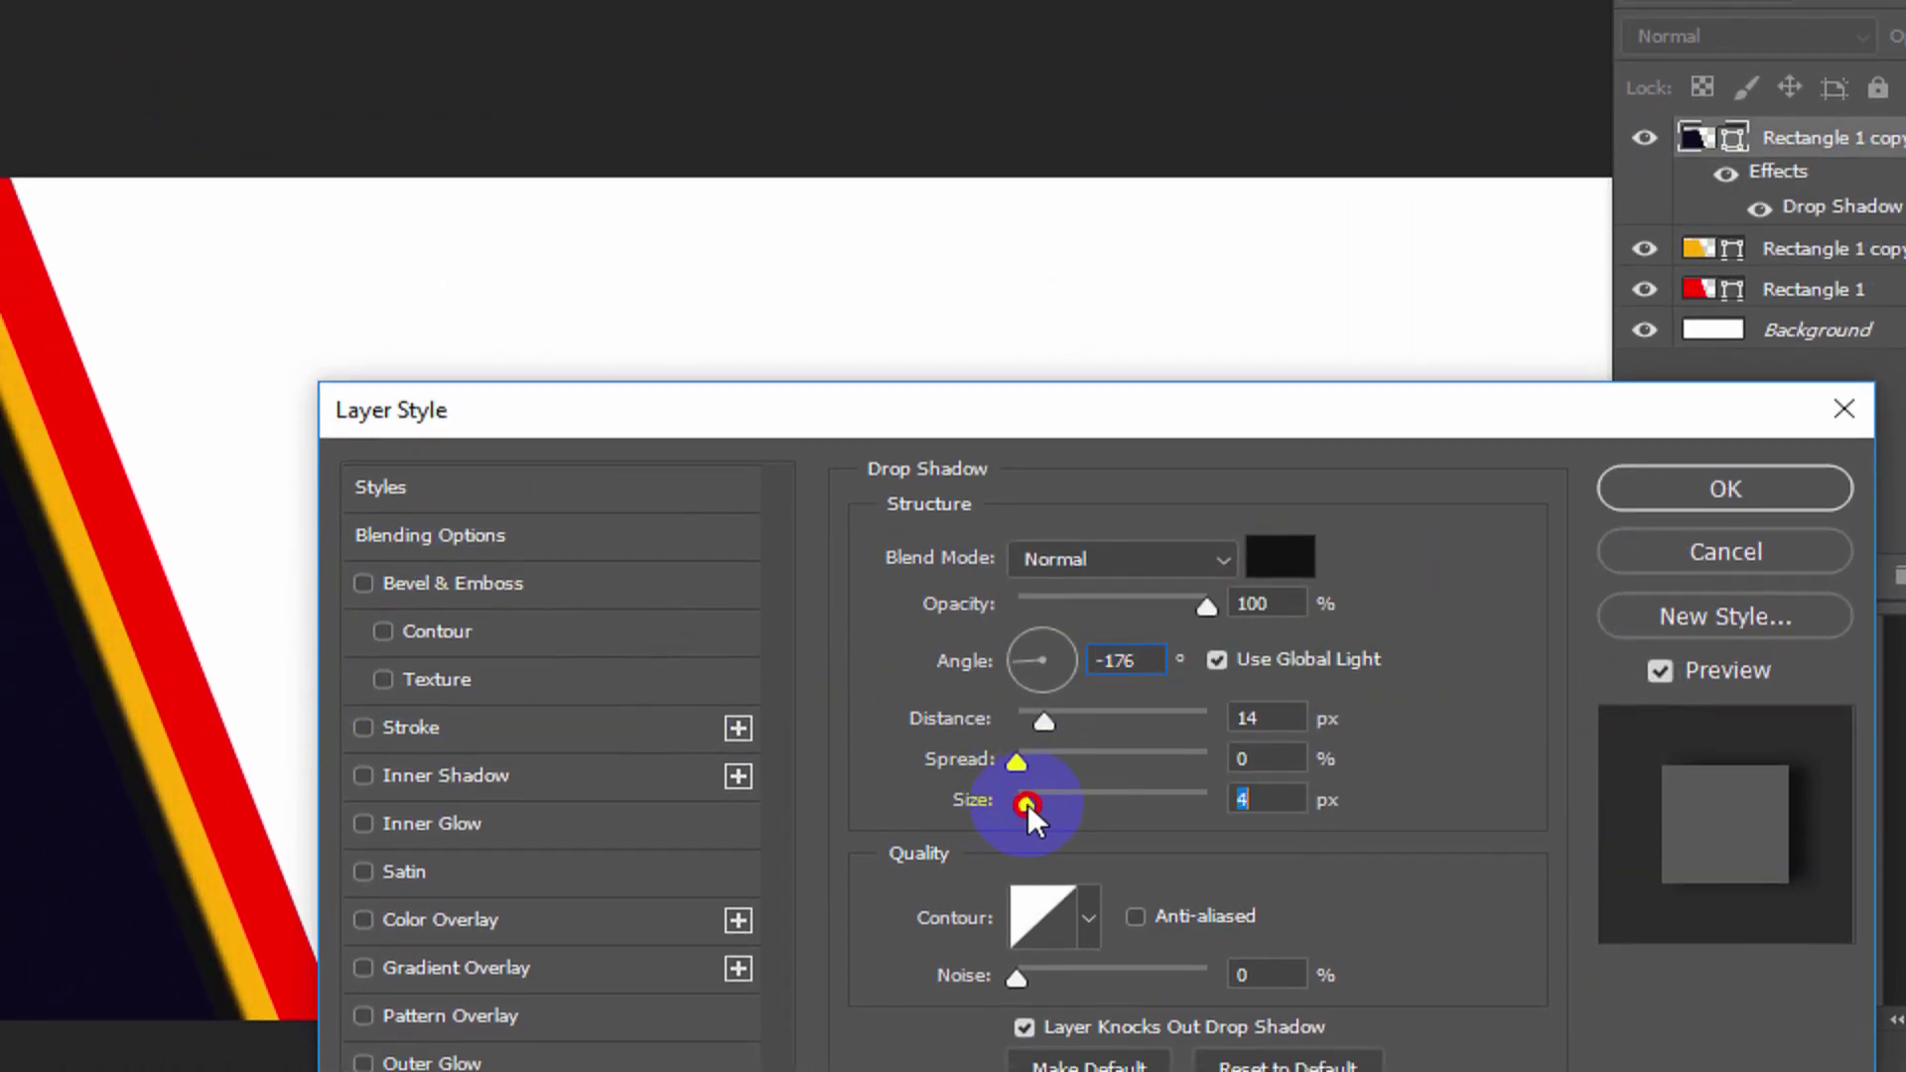
pyautogui.moveTo(1040, 724); pyautogui.dragTo(1027, 718)
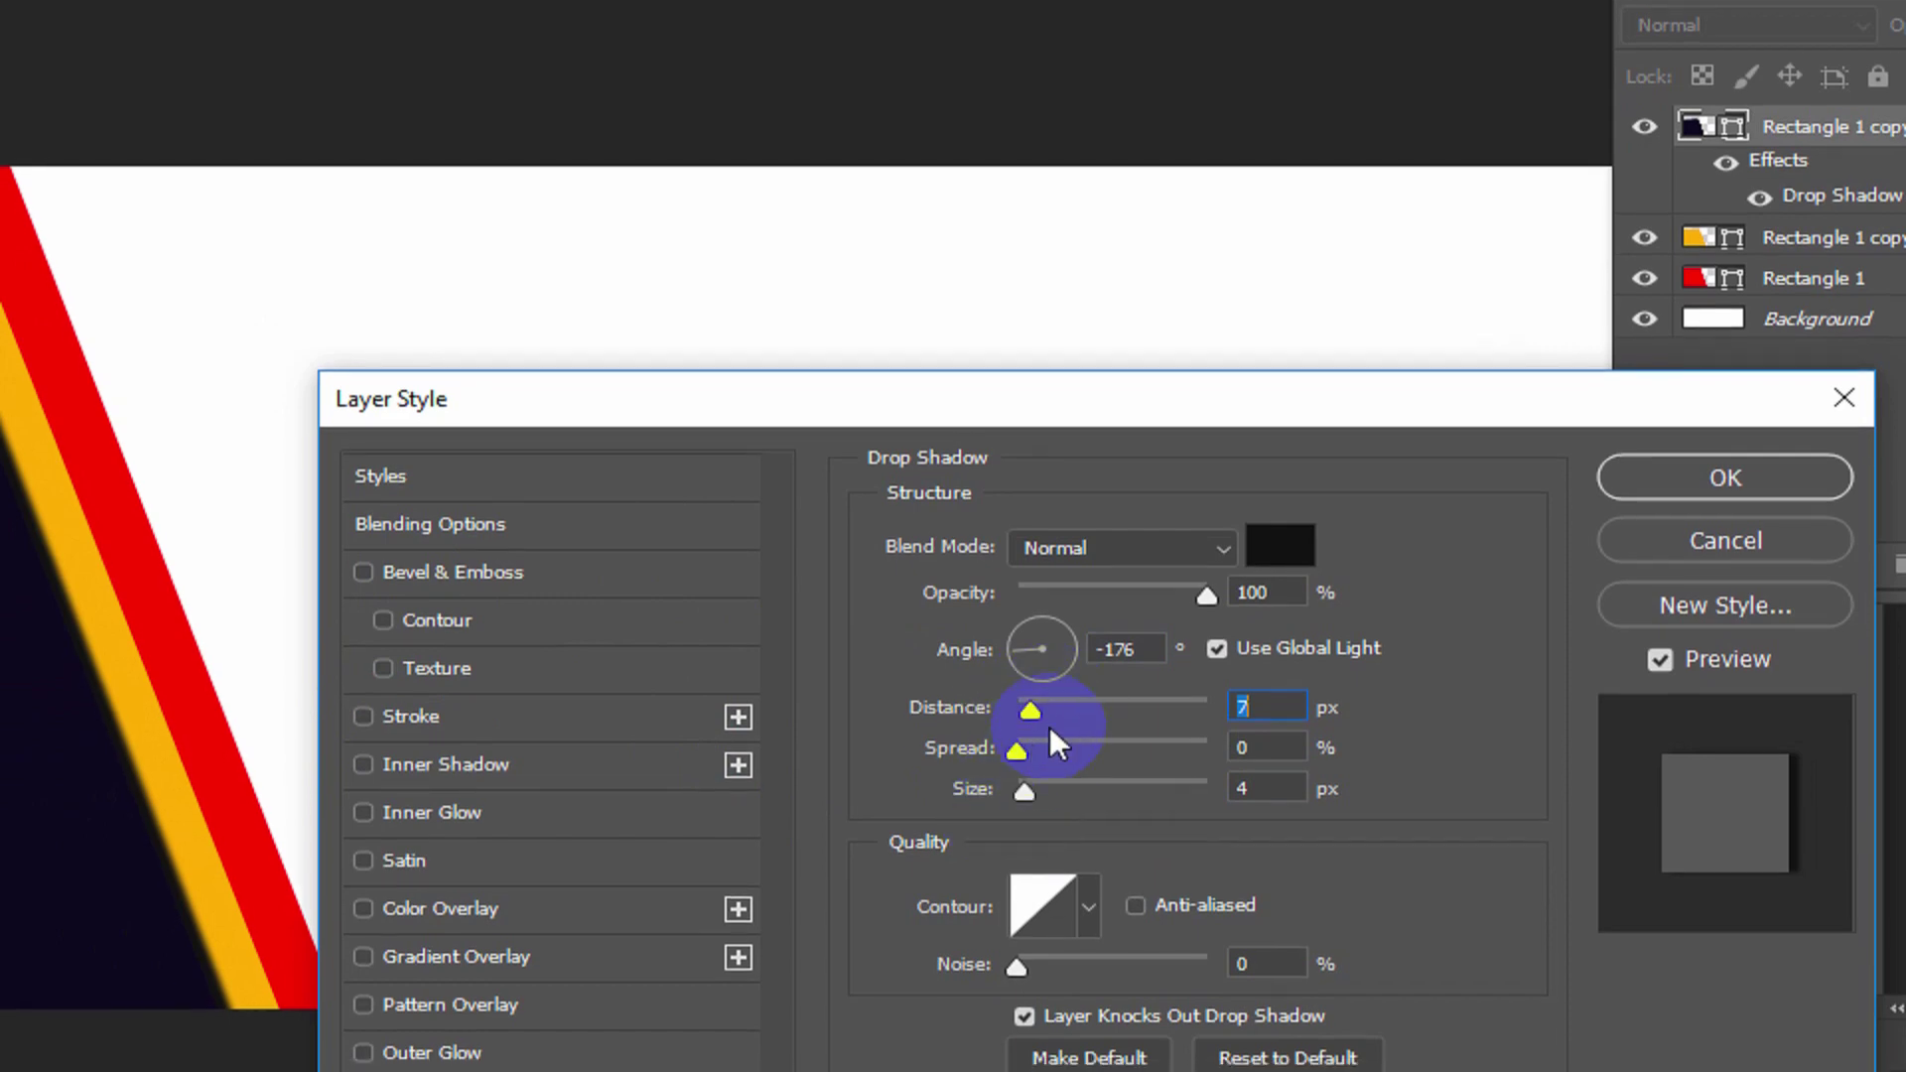
pyautogui.click(1725, 470)
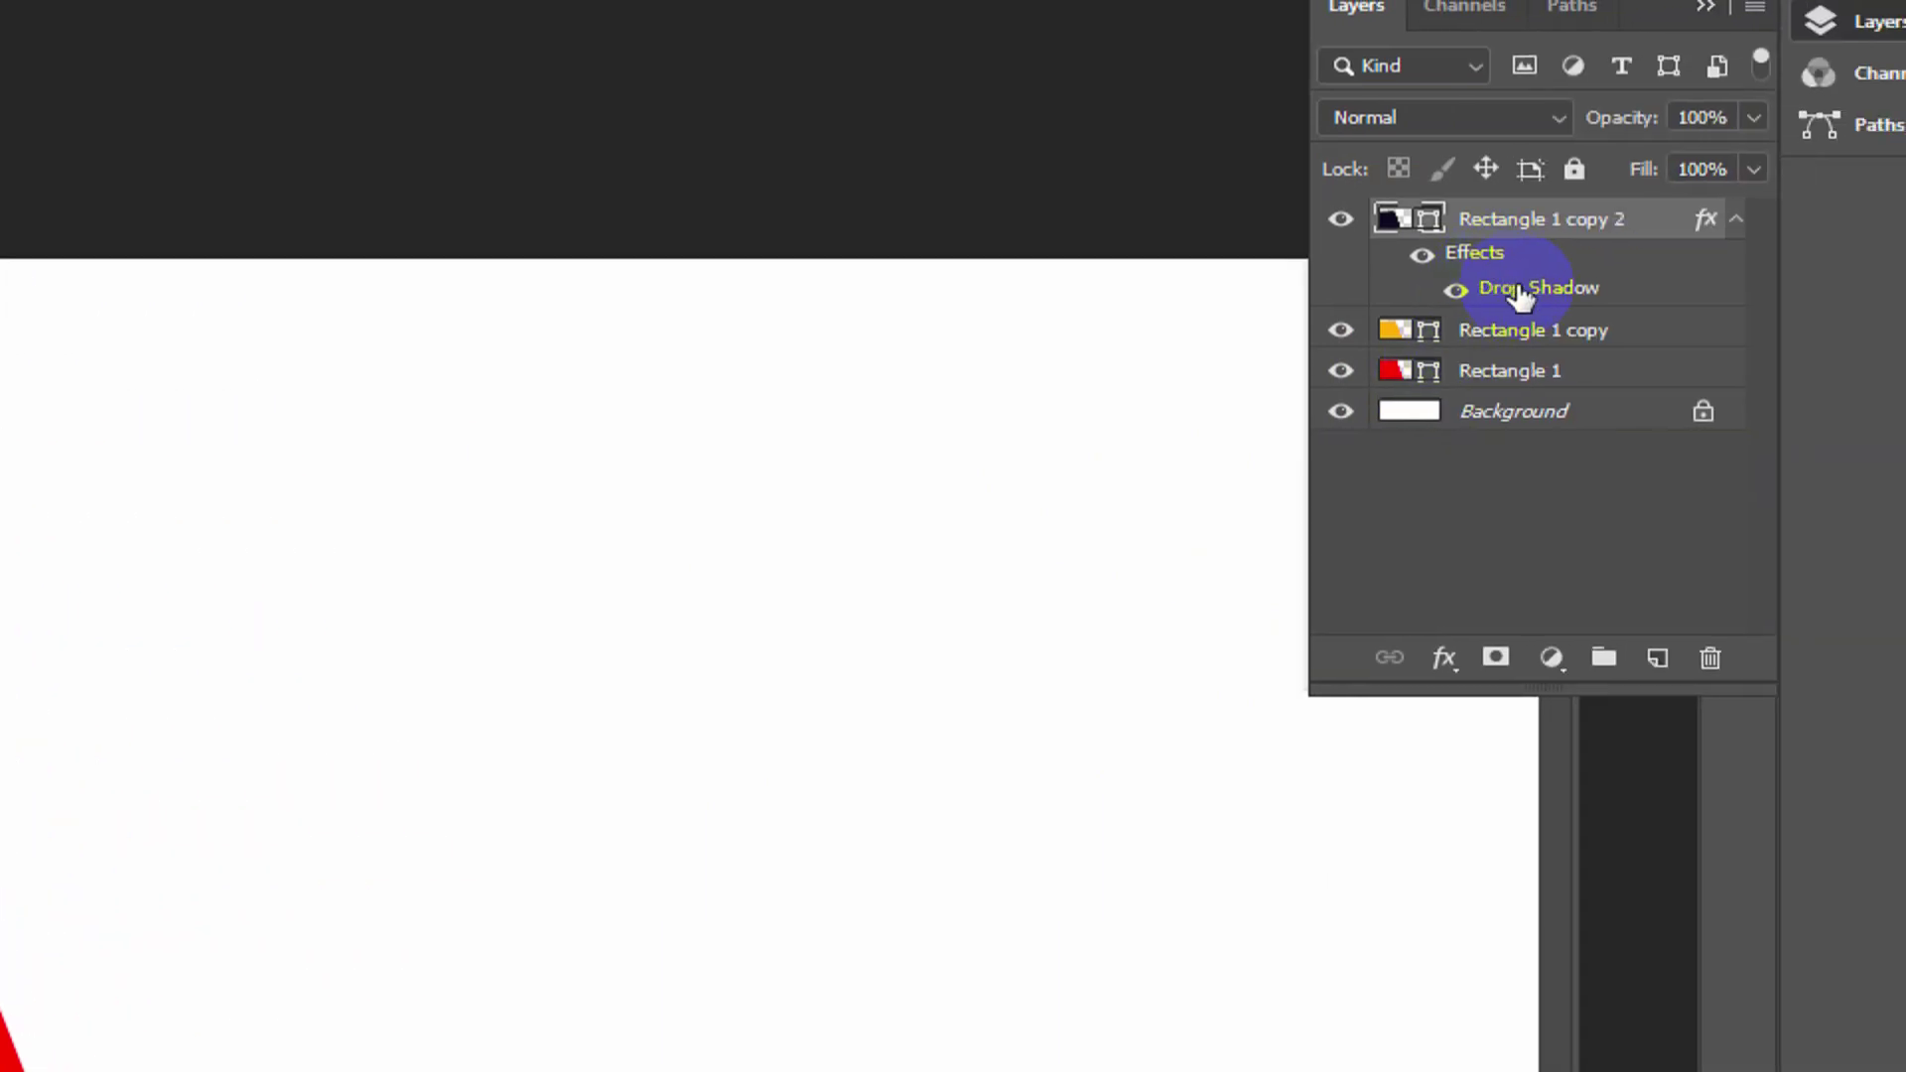
# - Copy the navy panel's layer style and paste it onto Rectangle 1 copy and Rectangle 1
pyautogui.rightClick(1509, 288)
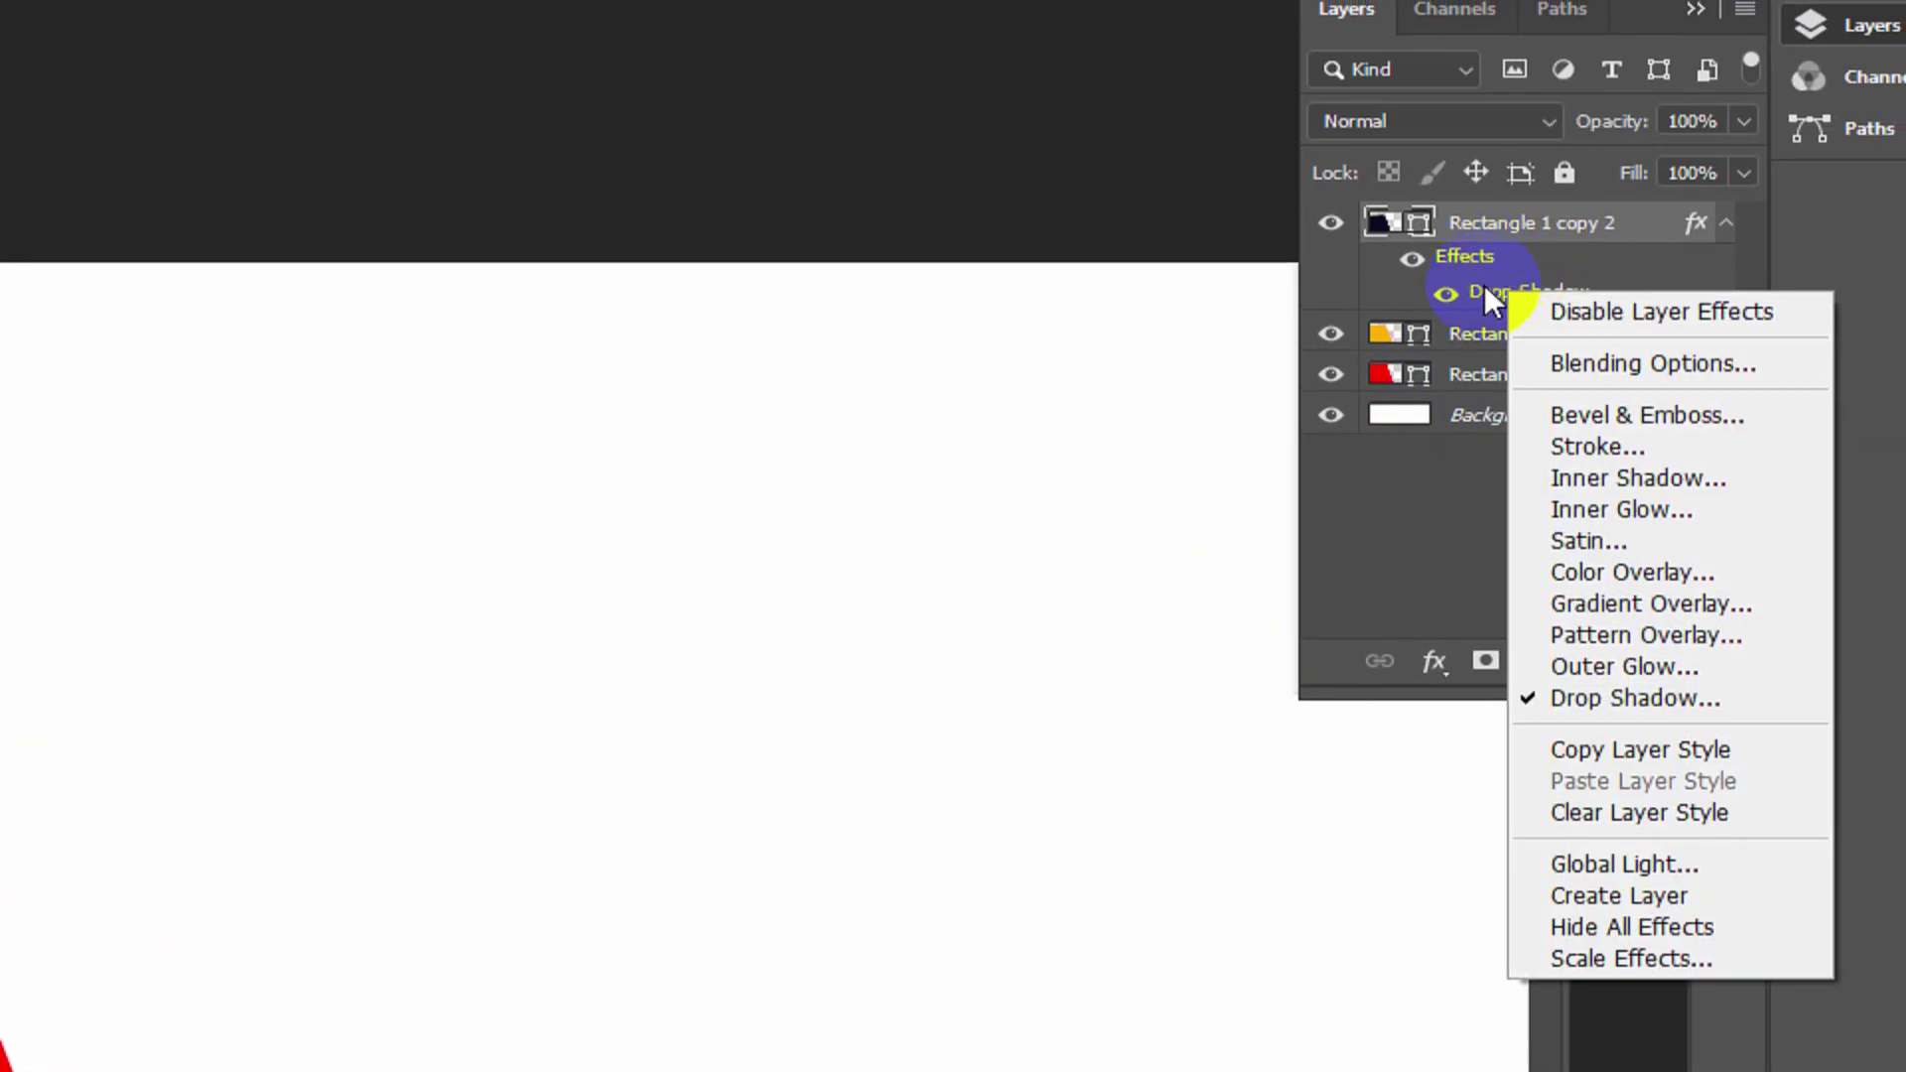
pyautogui.rightClick(1485, 288)
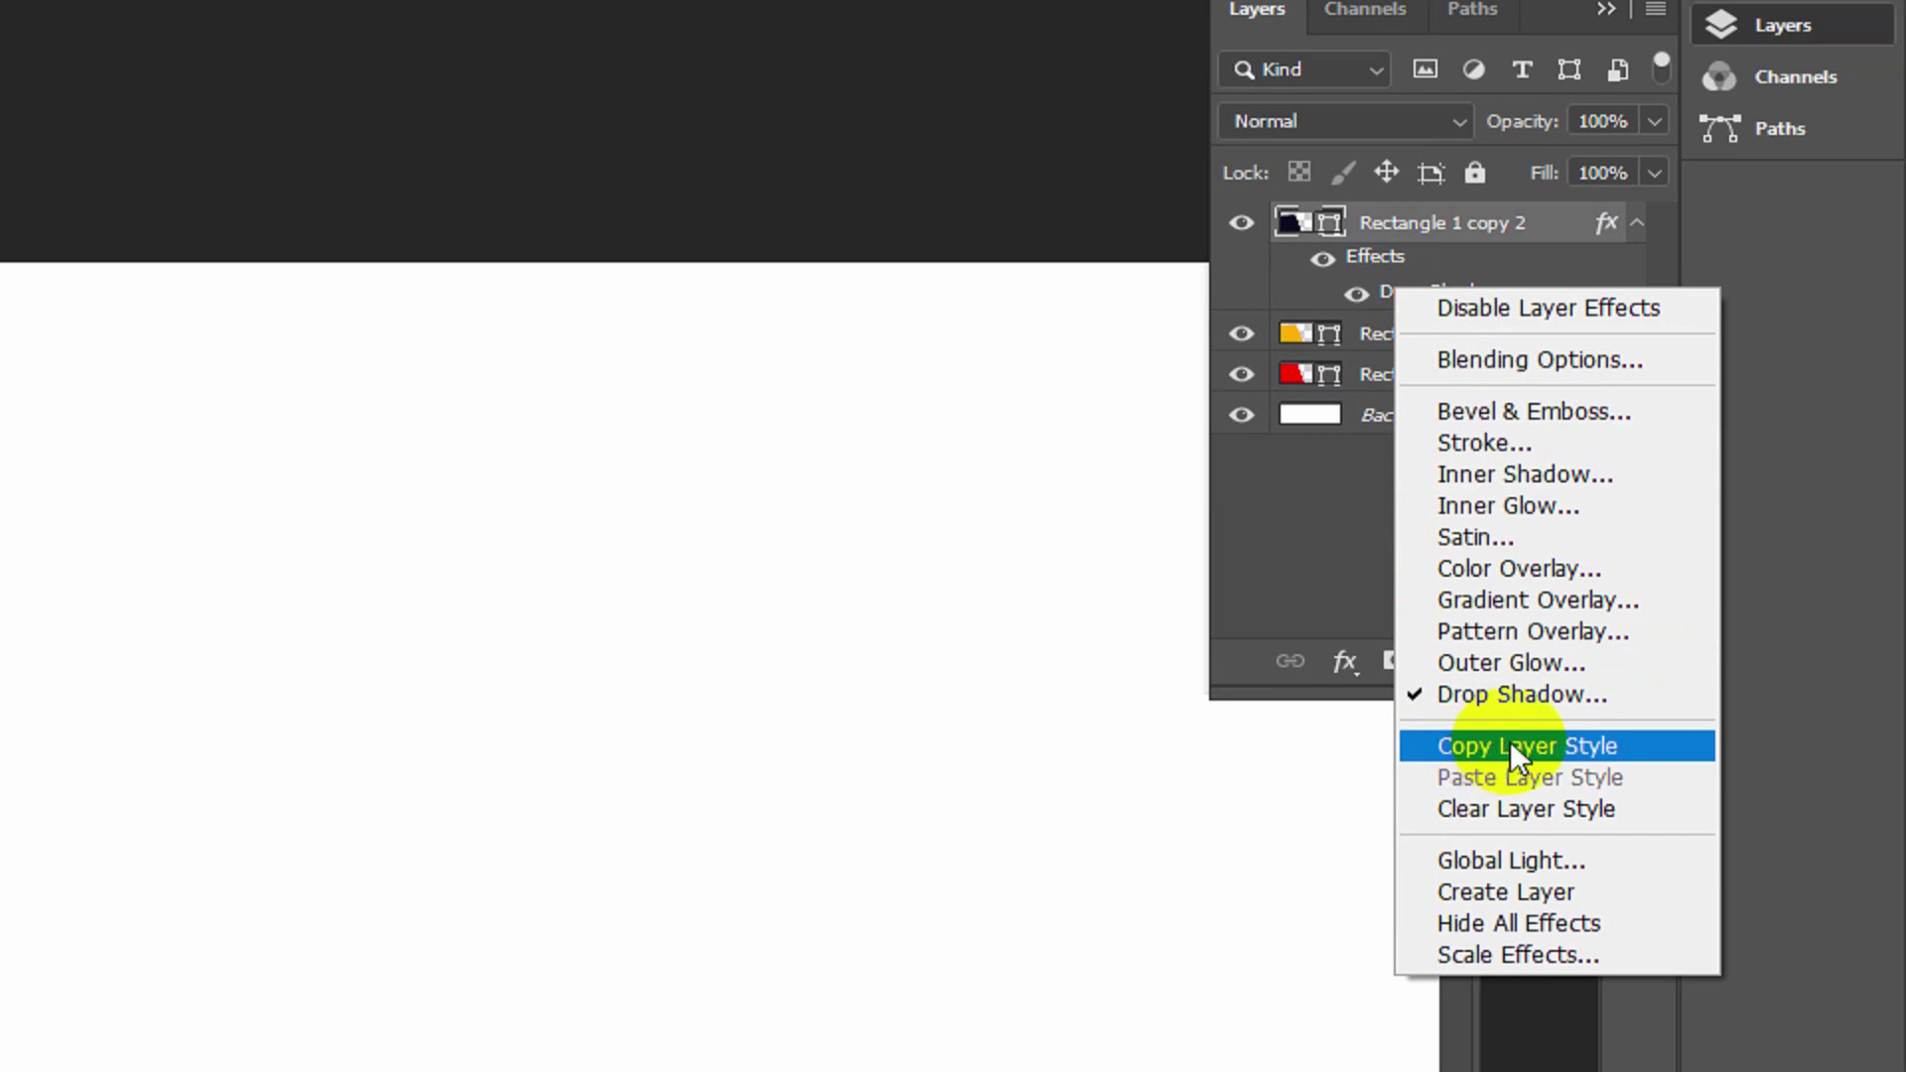
pyautogui.click(1510, 745)
pyautogui.click(1389, 342)
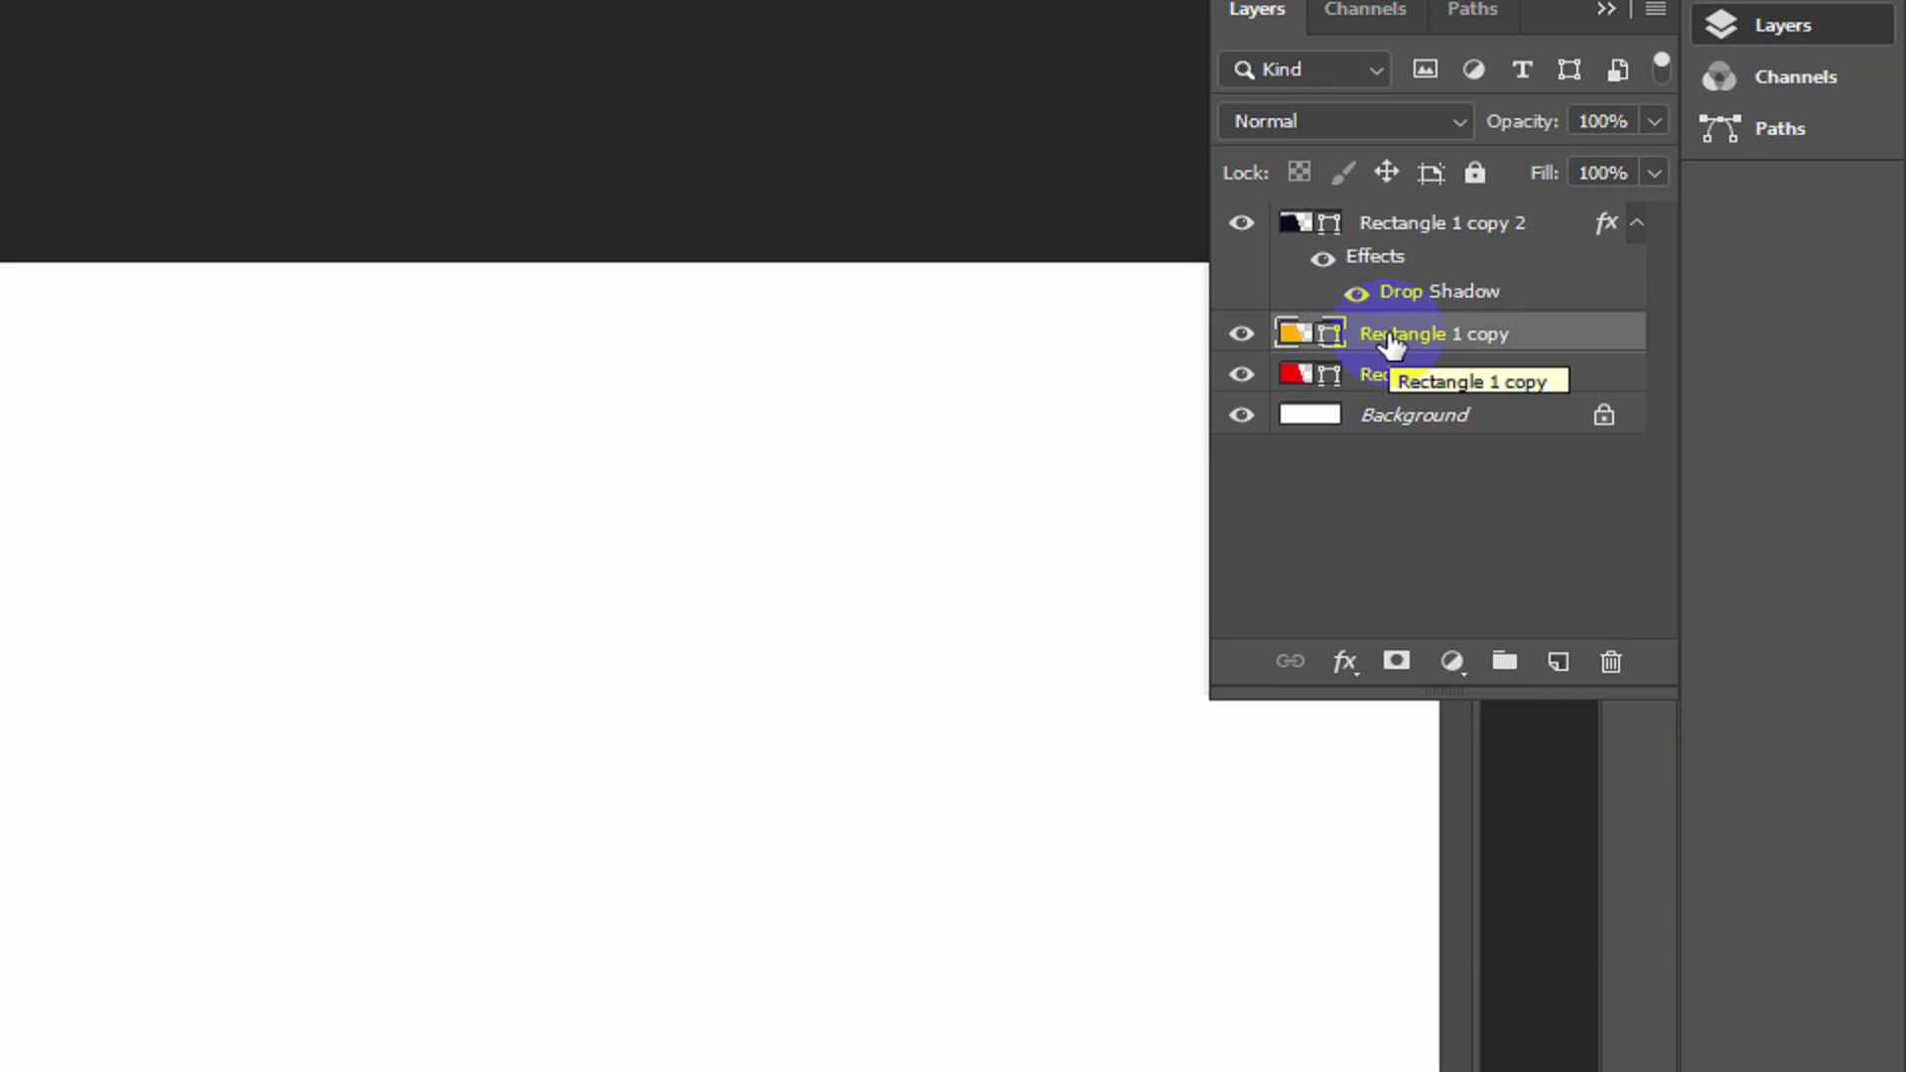
pyautogui.rightClick(1390, 339)
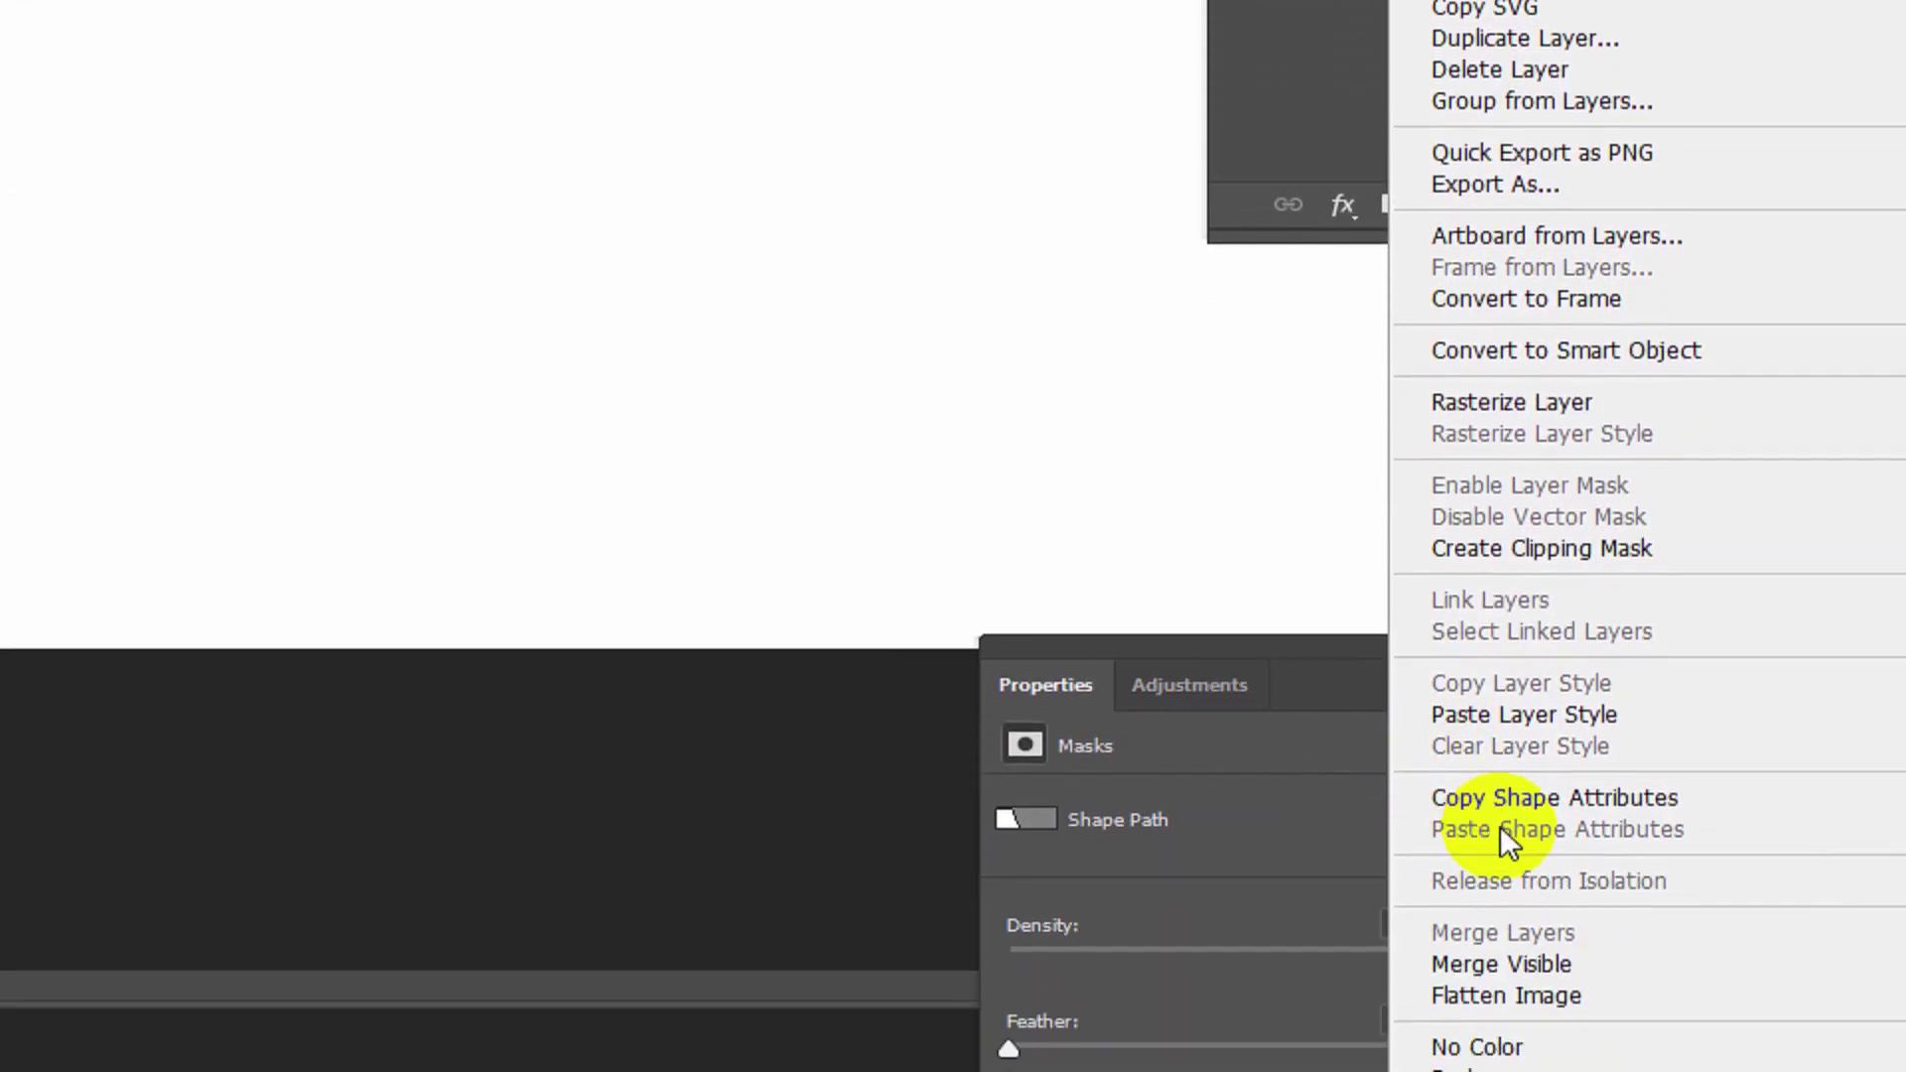
pyautogui.click(1489, 705)
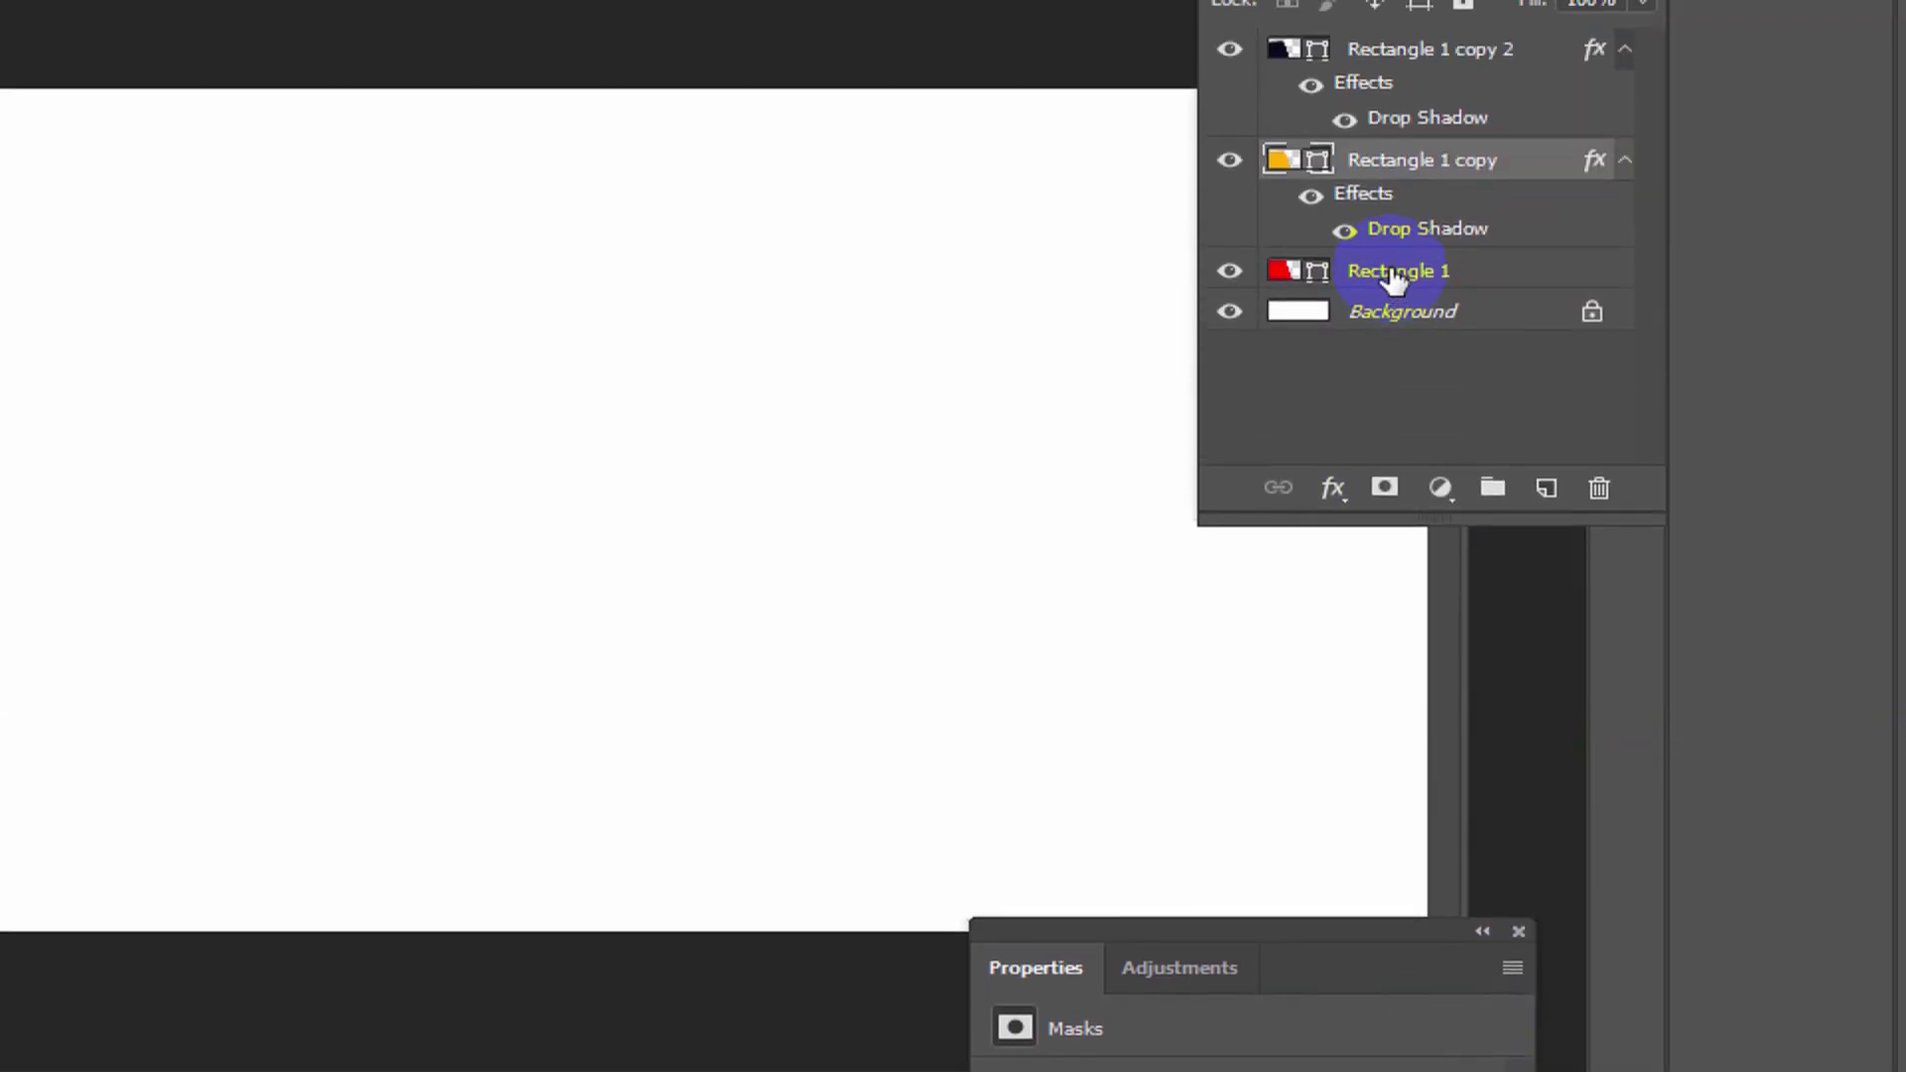
pyautogui.rightClick(1391, 276)
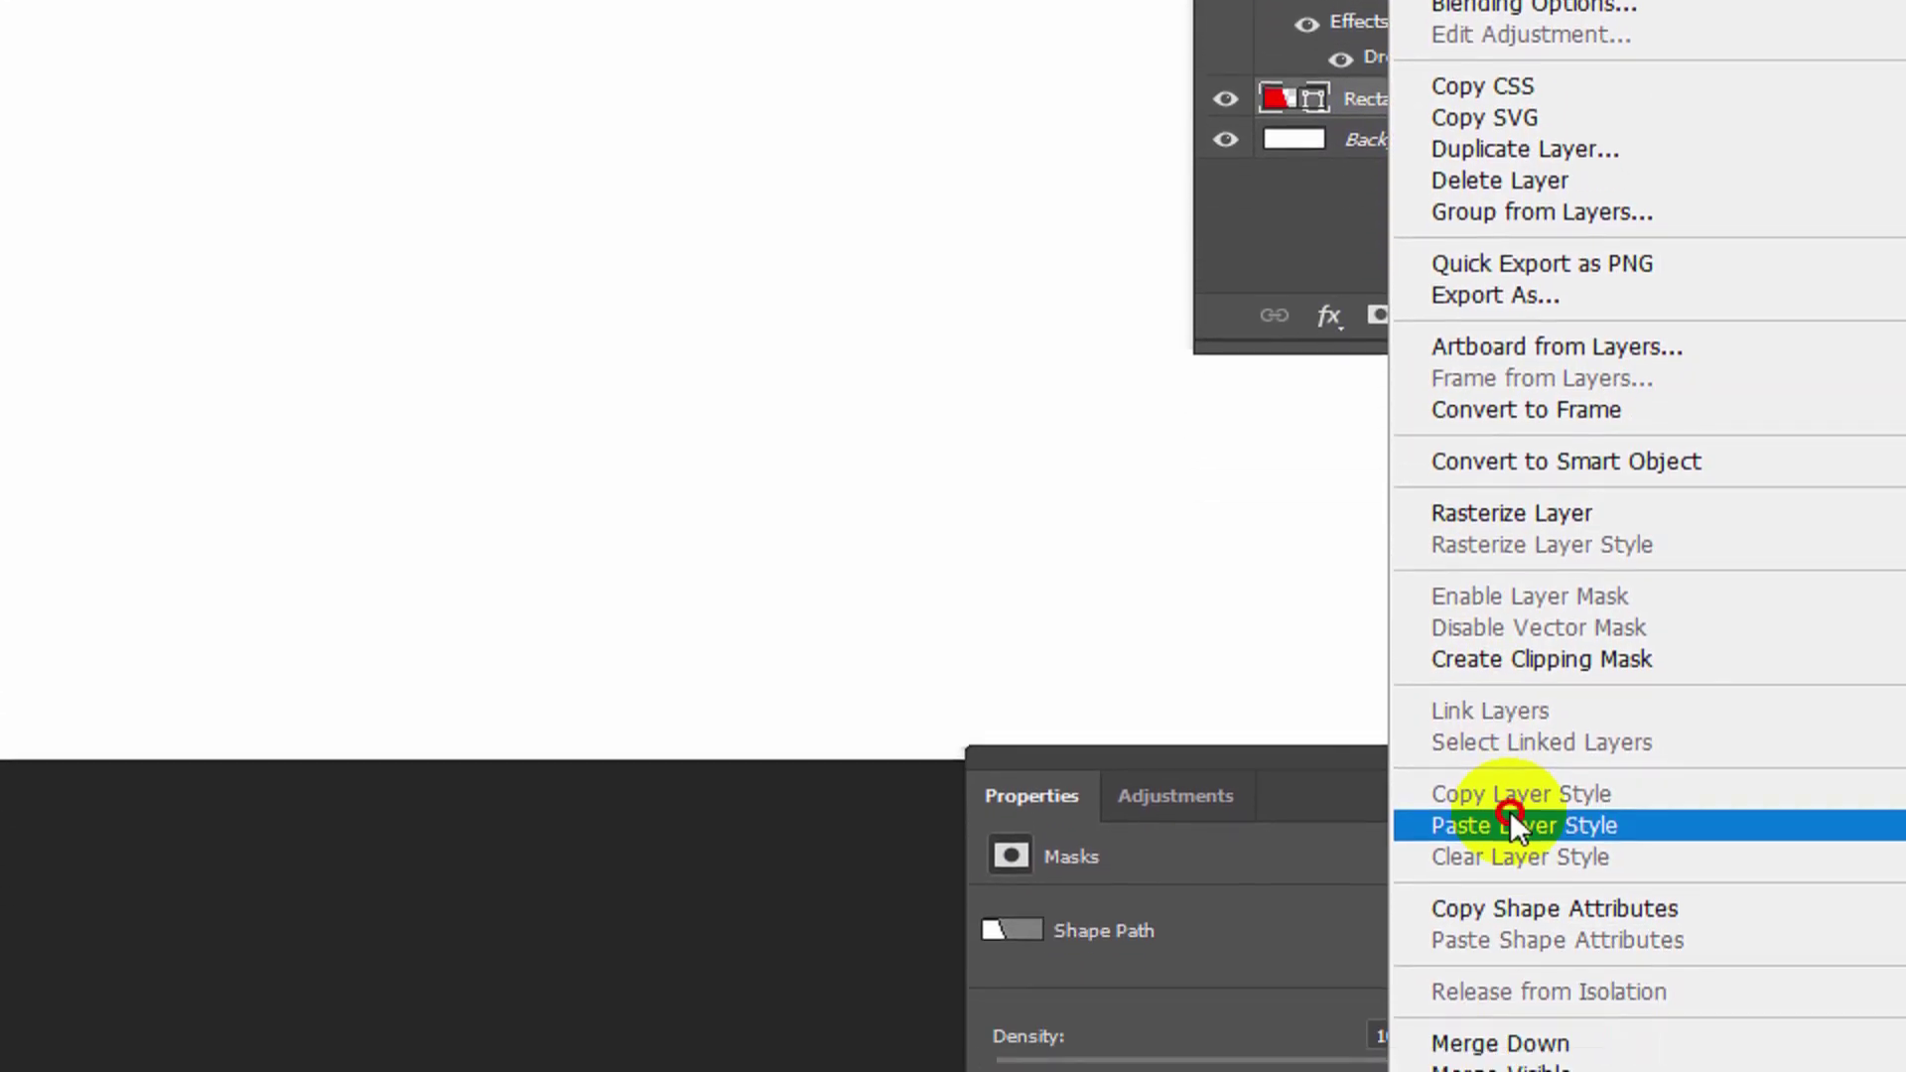
pyautogui.click(1510, 825)
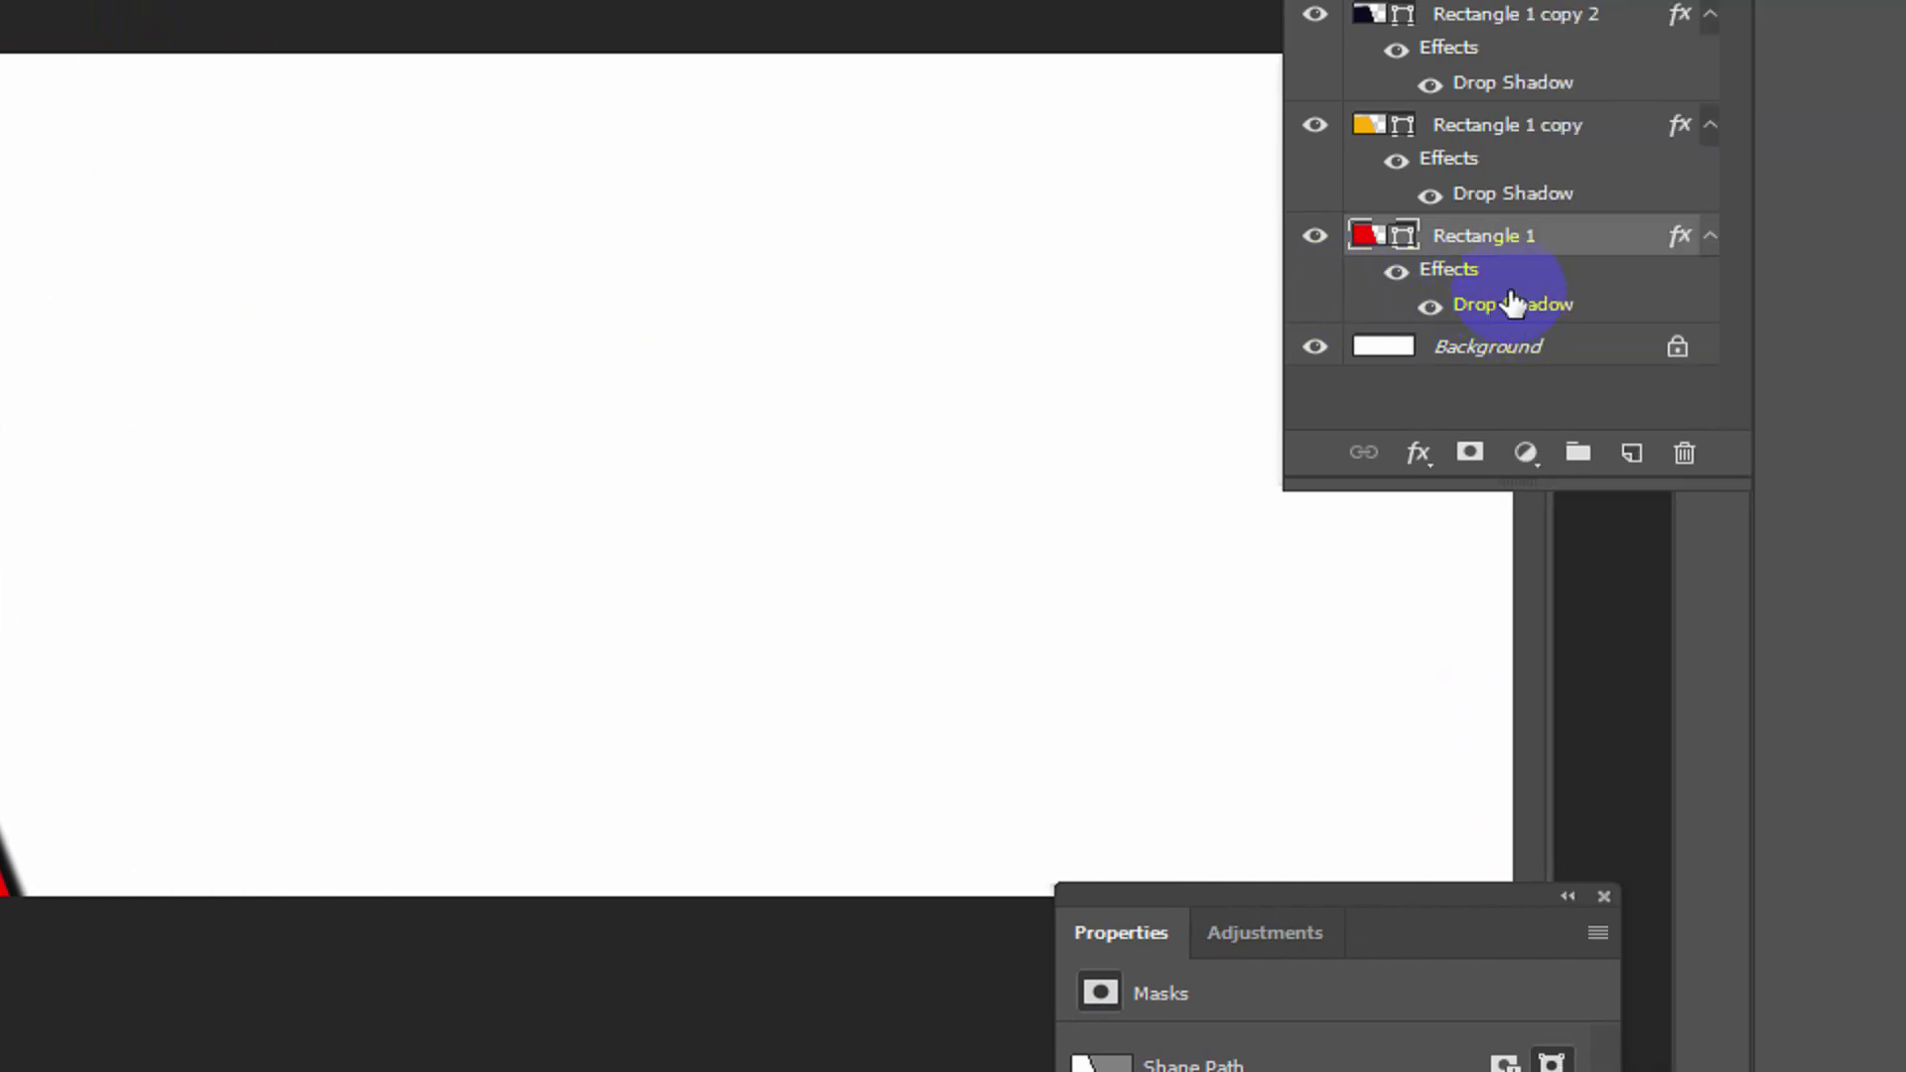
# - Set the red stripe's drop shadow to 42% opacity and 4 px distance
pyautogui.doubleClick(1513, 303)
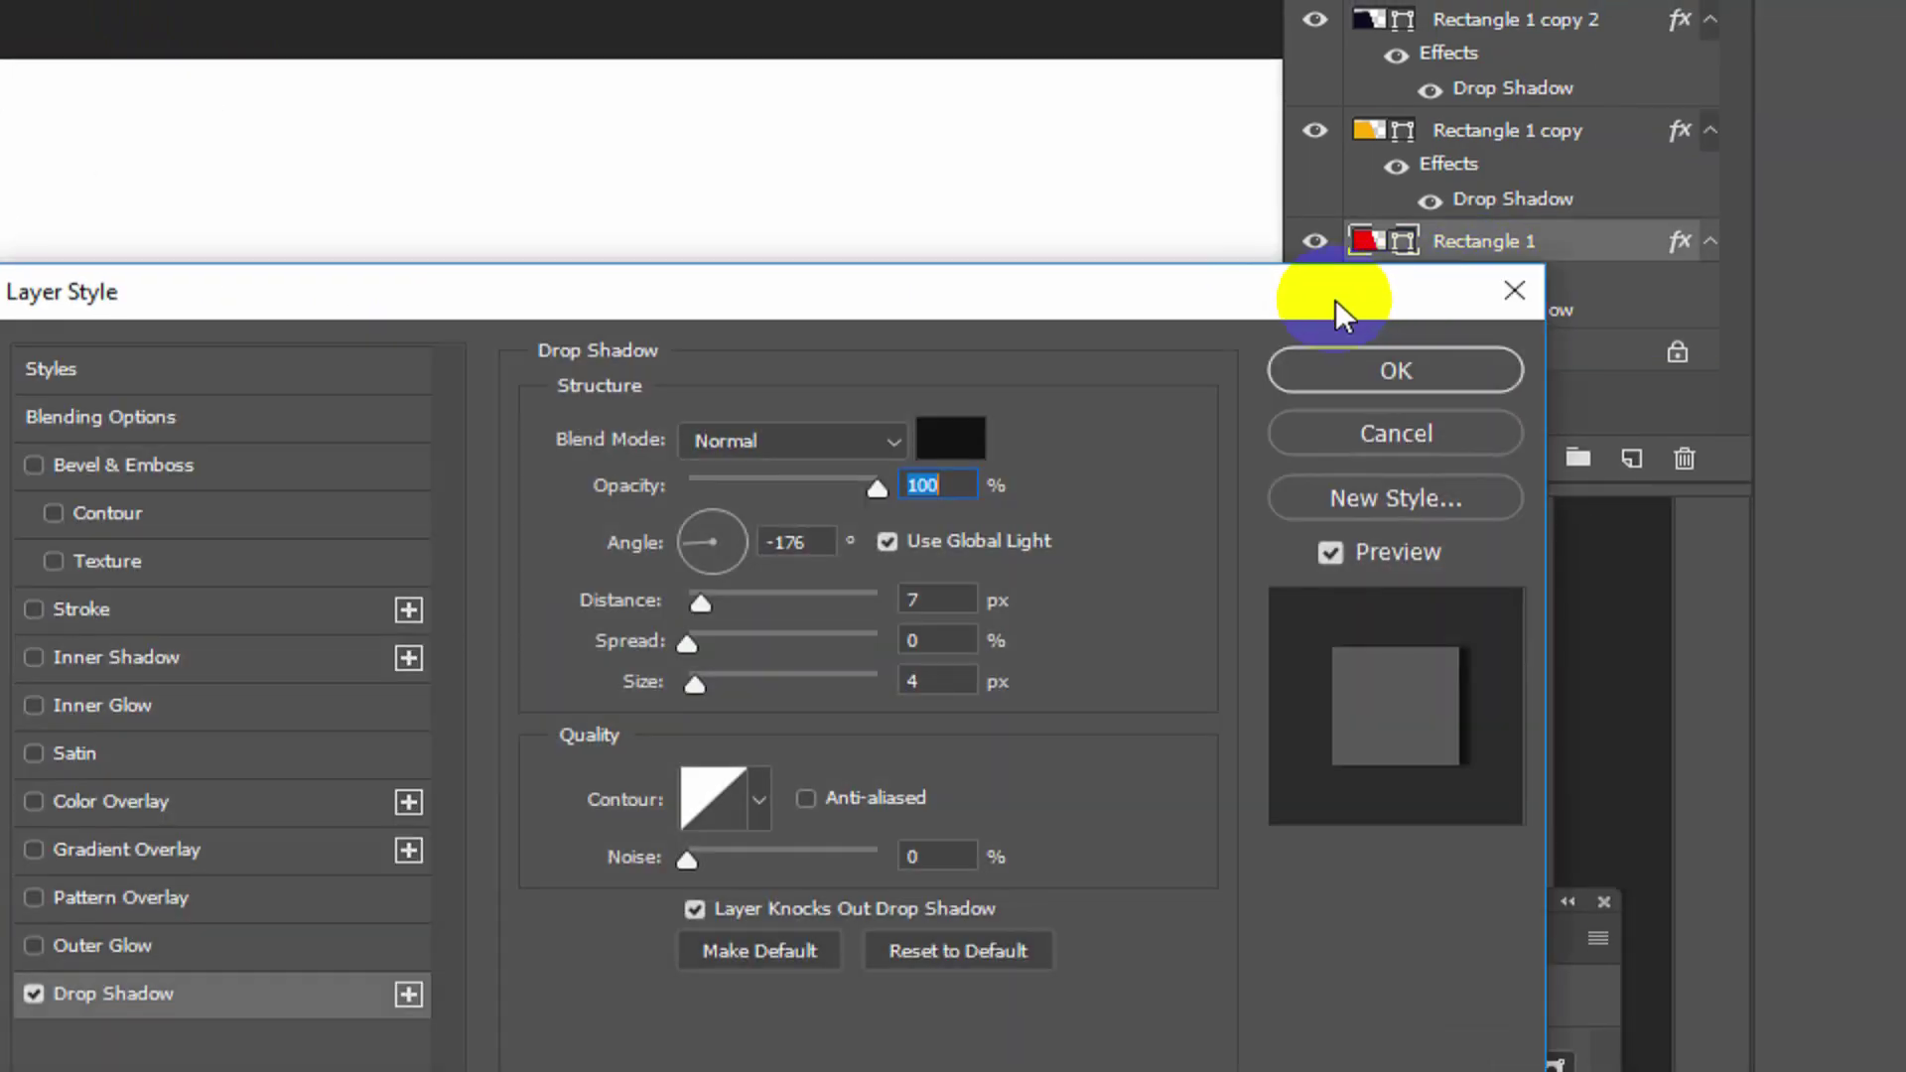
pyautogui.click(789, 481)
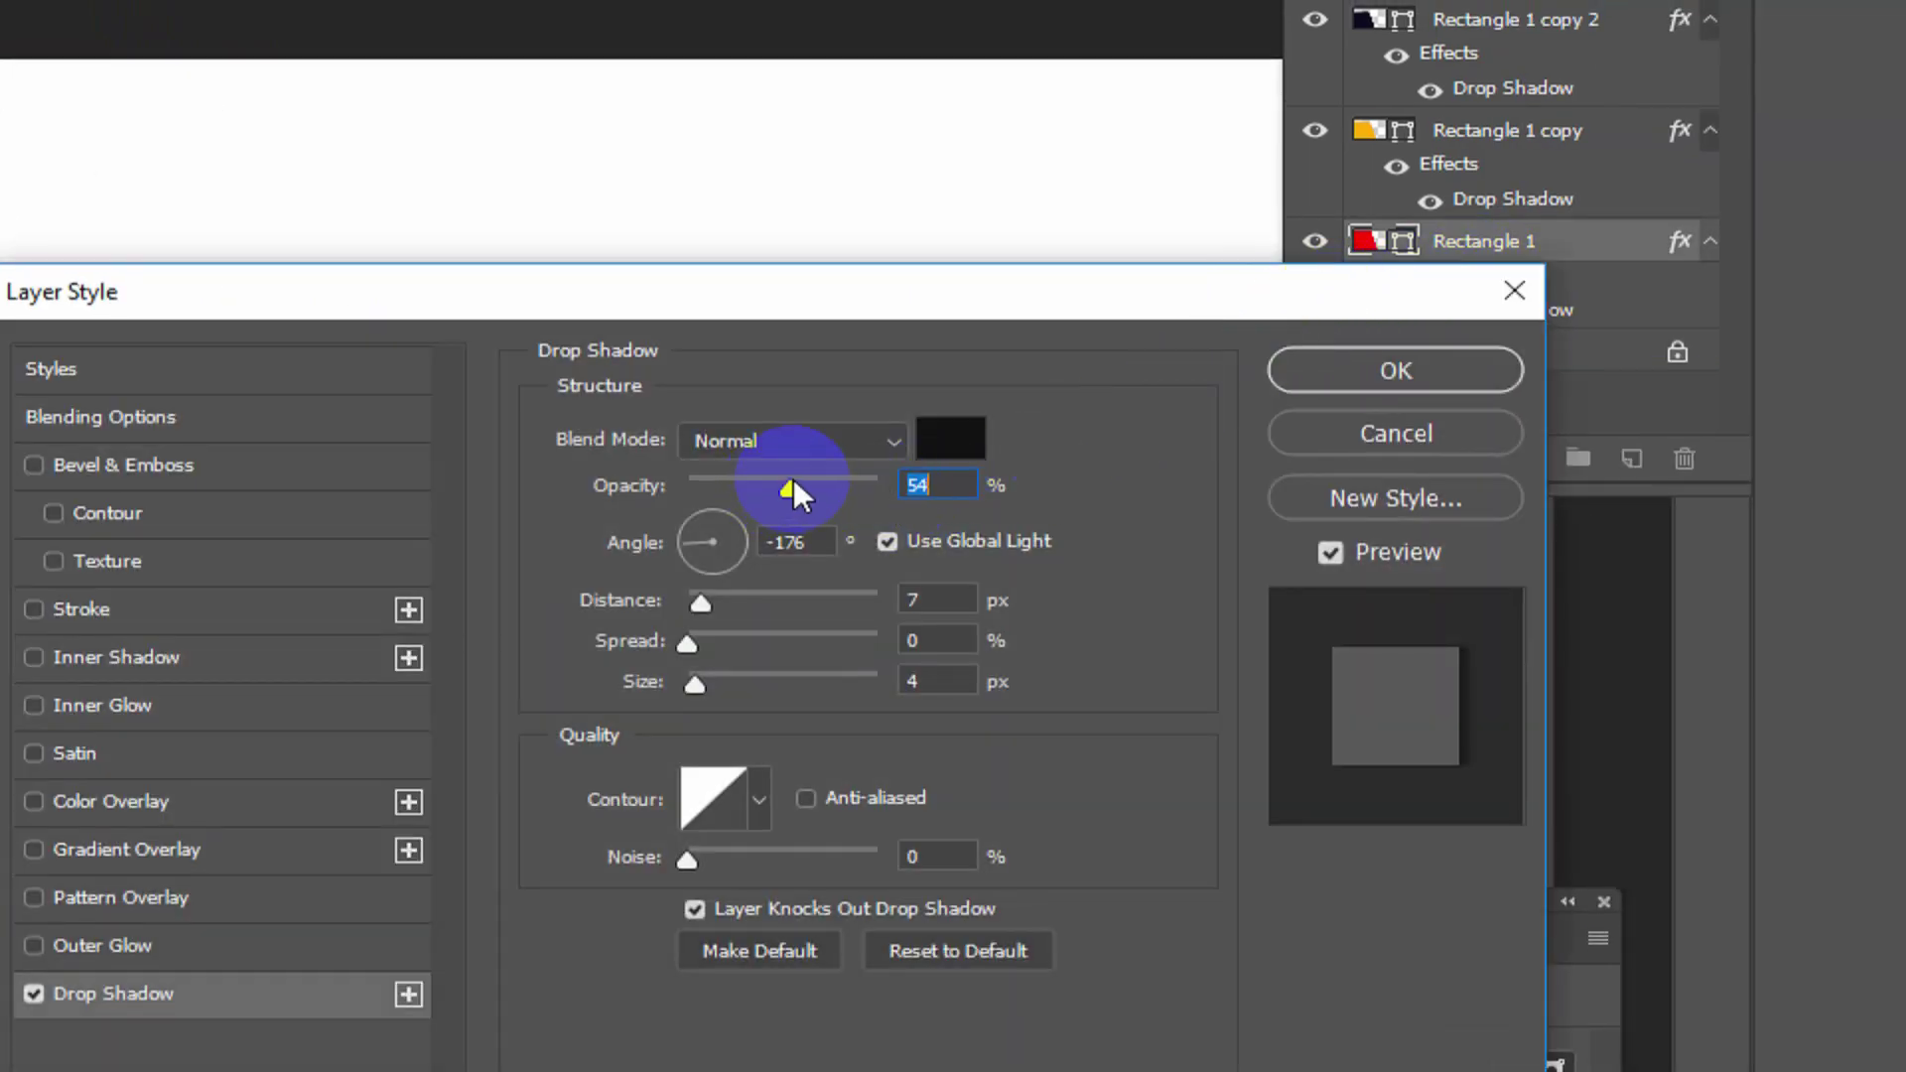
pyautogui.moveTo(794, 483); pyautogui.dragTo(767, 486)
pyautogui.click(770, 480)
pyautogui.click(883, 597)
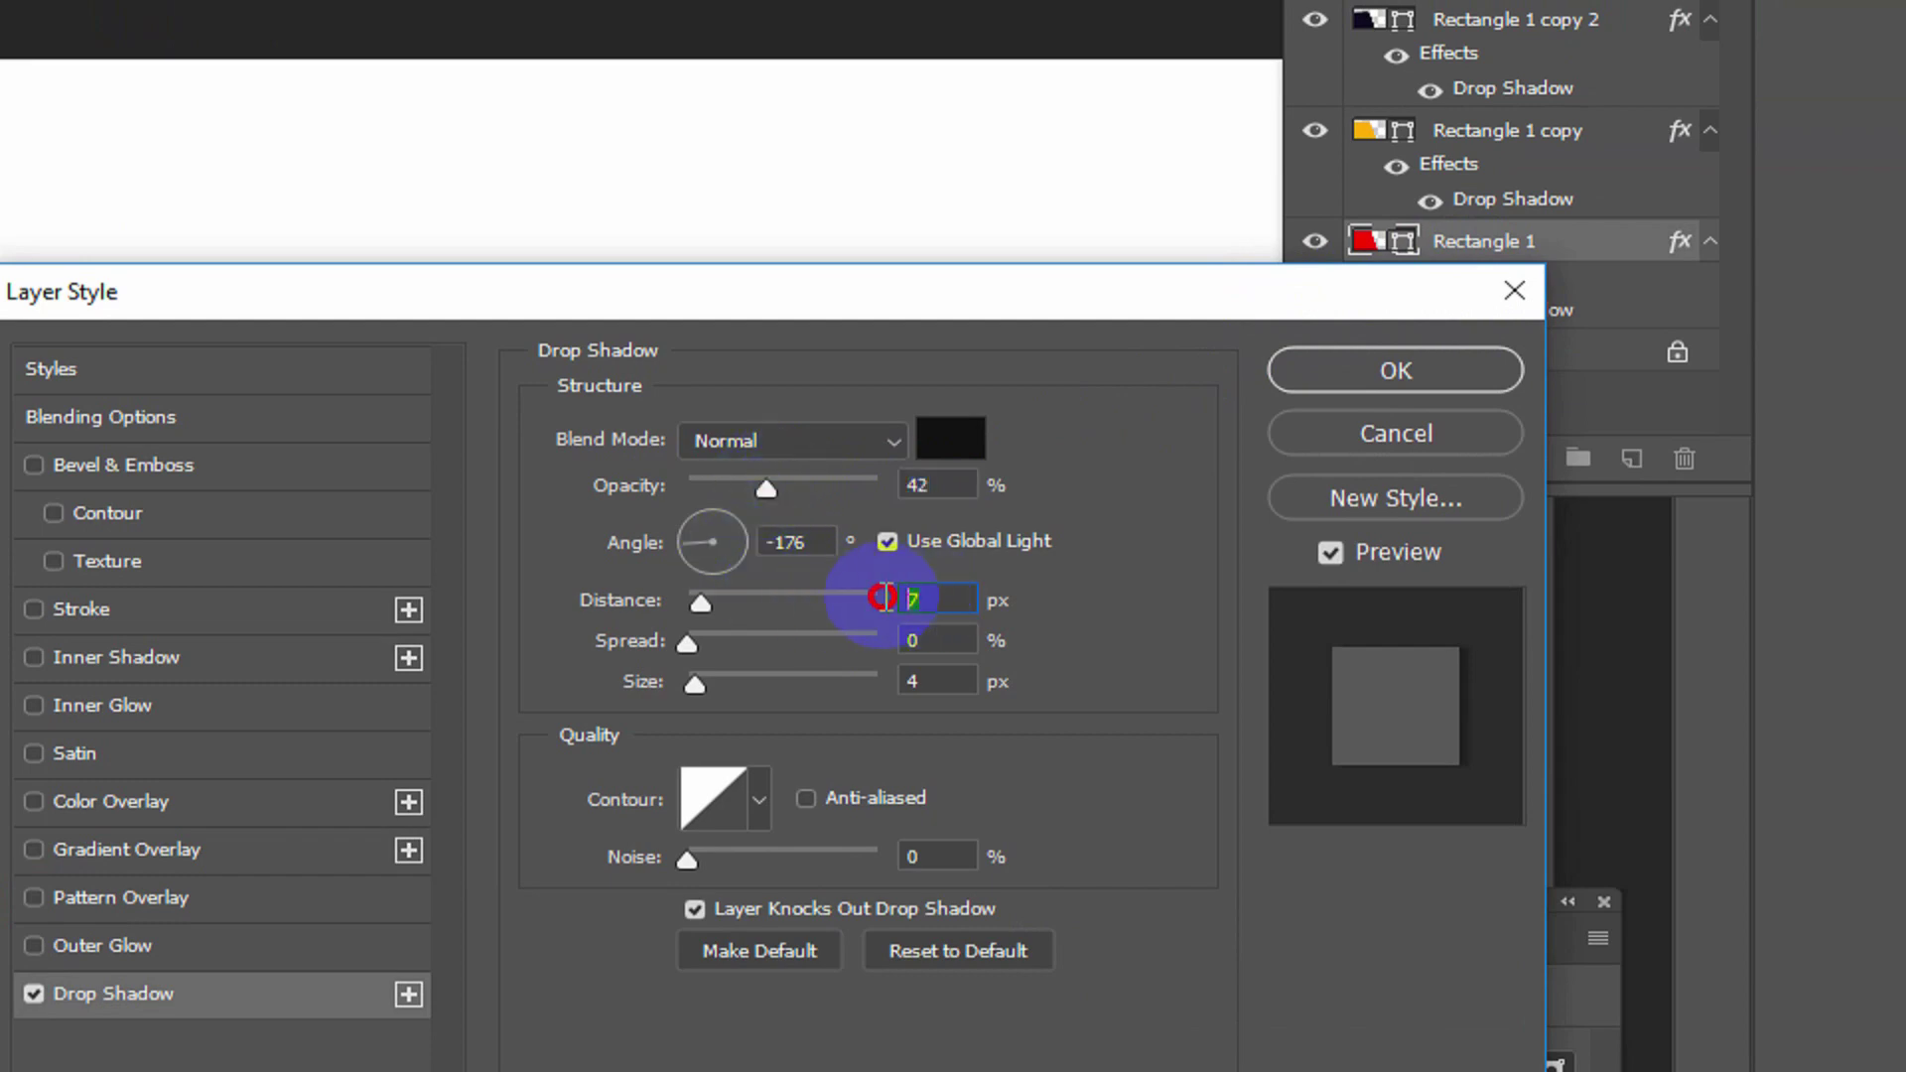
pyautogui.write('4')
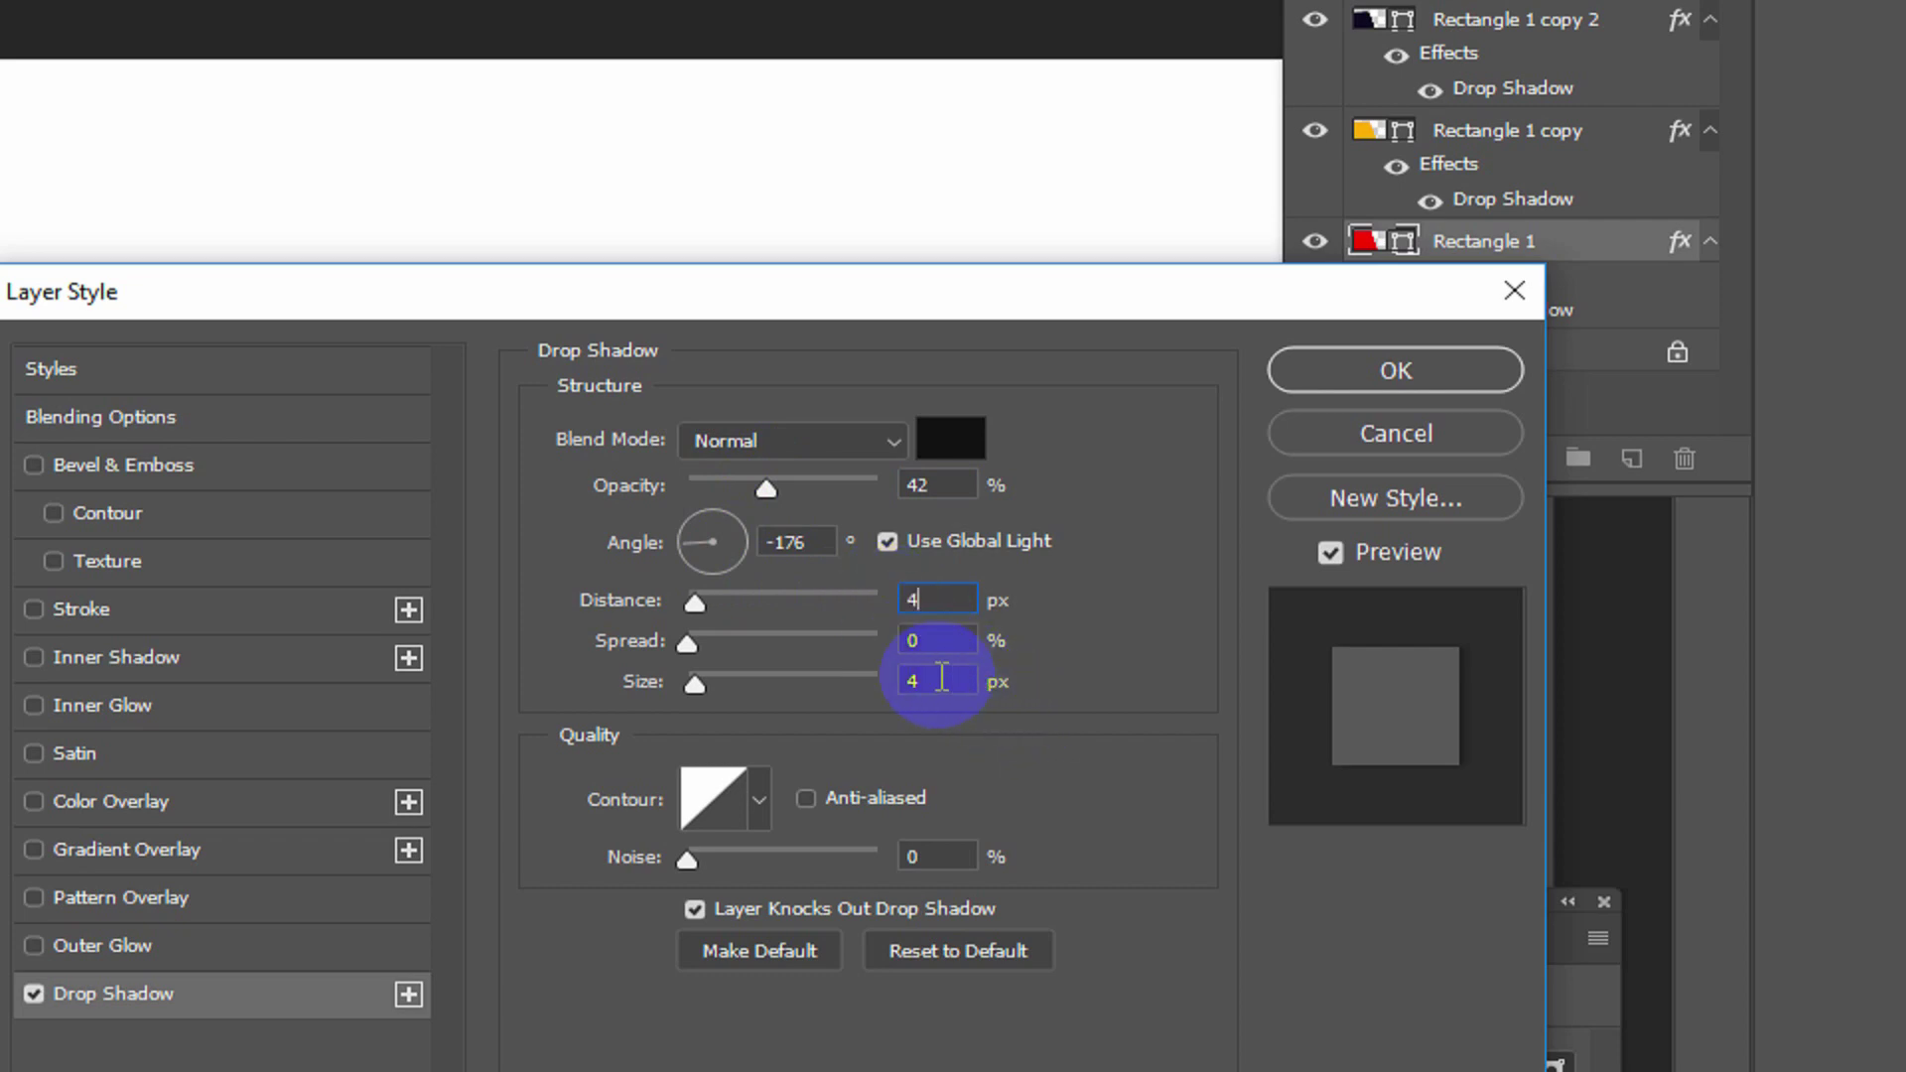
pyautogui.click(942, 678)
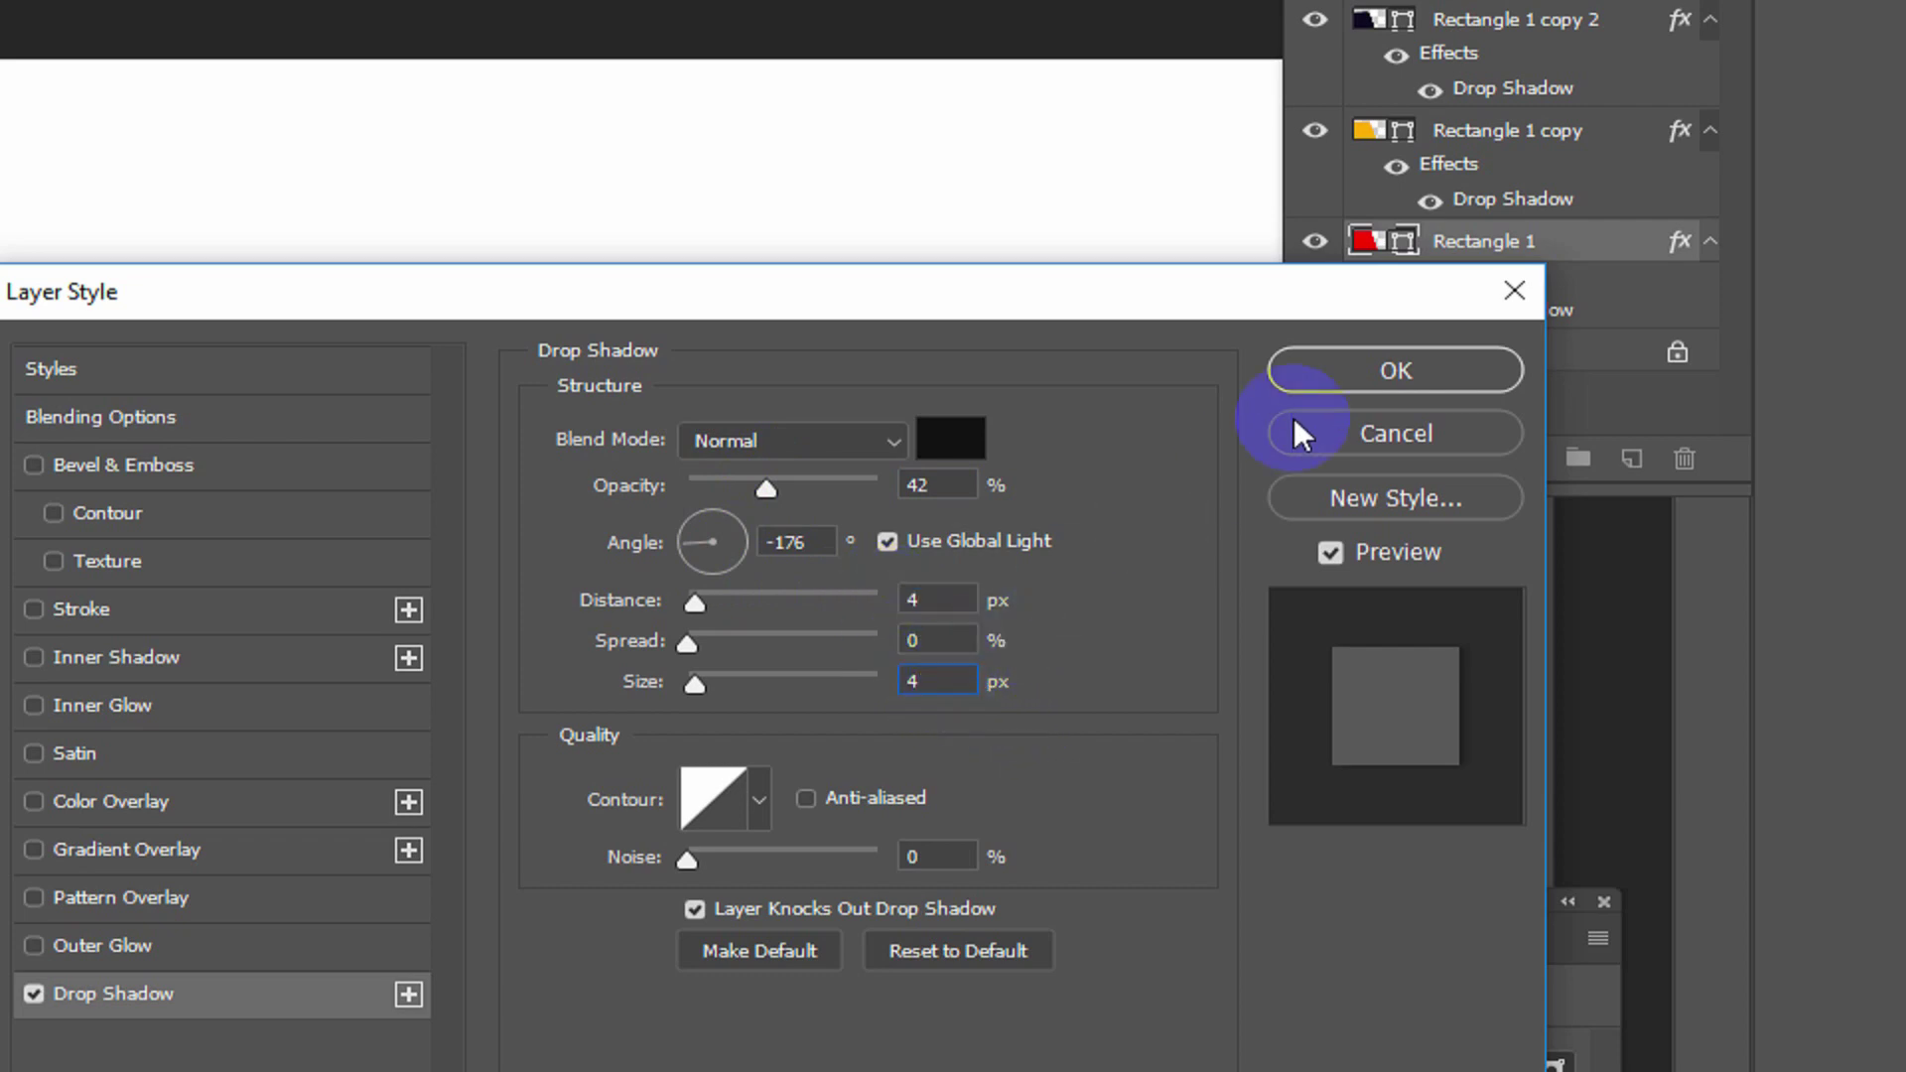
pyautogui.click(1344, 373)
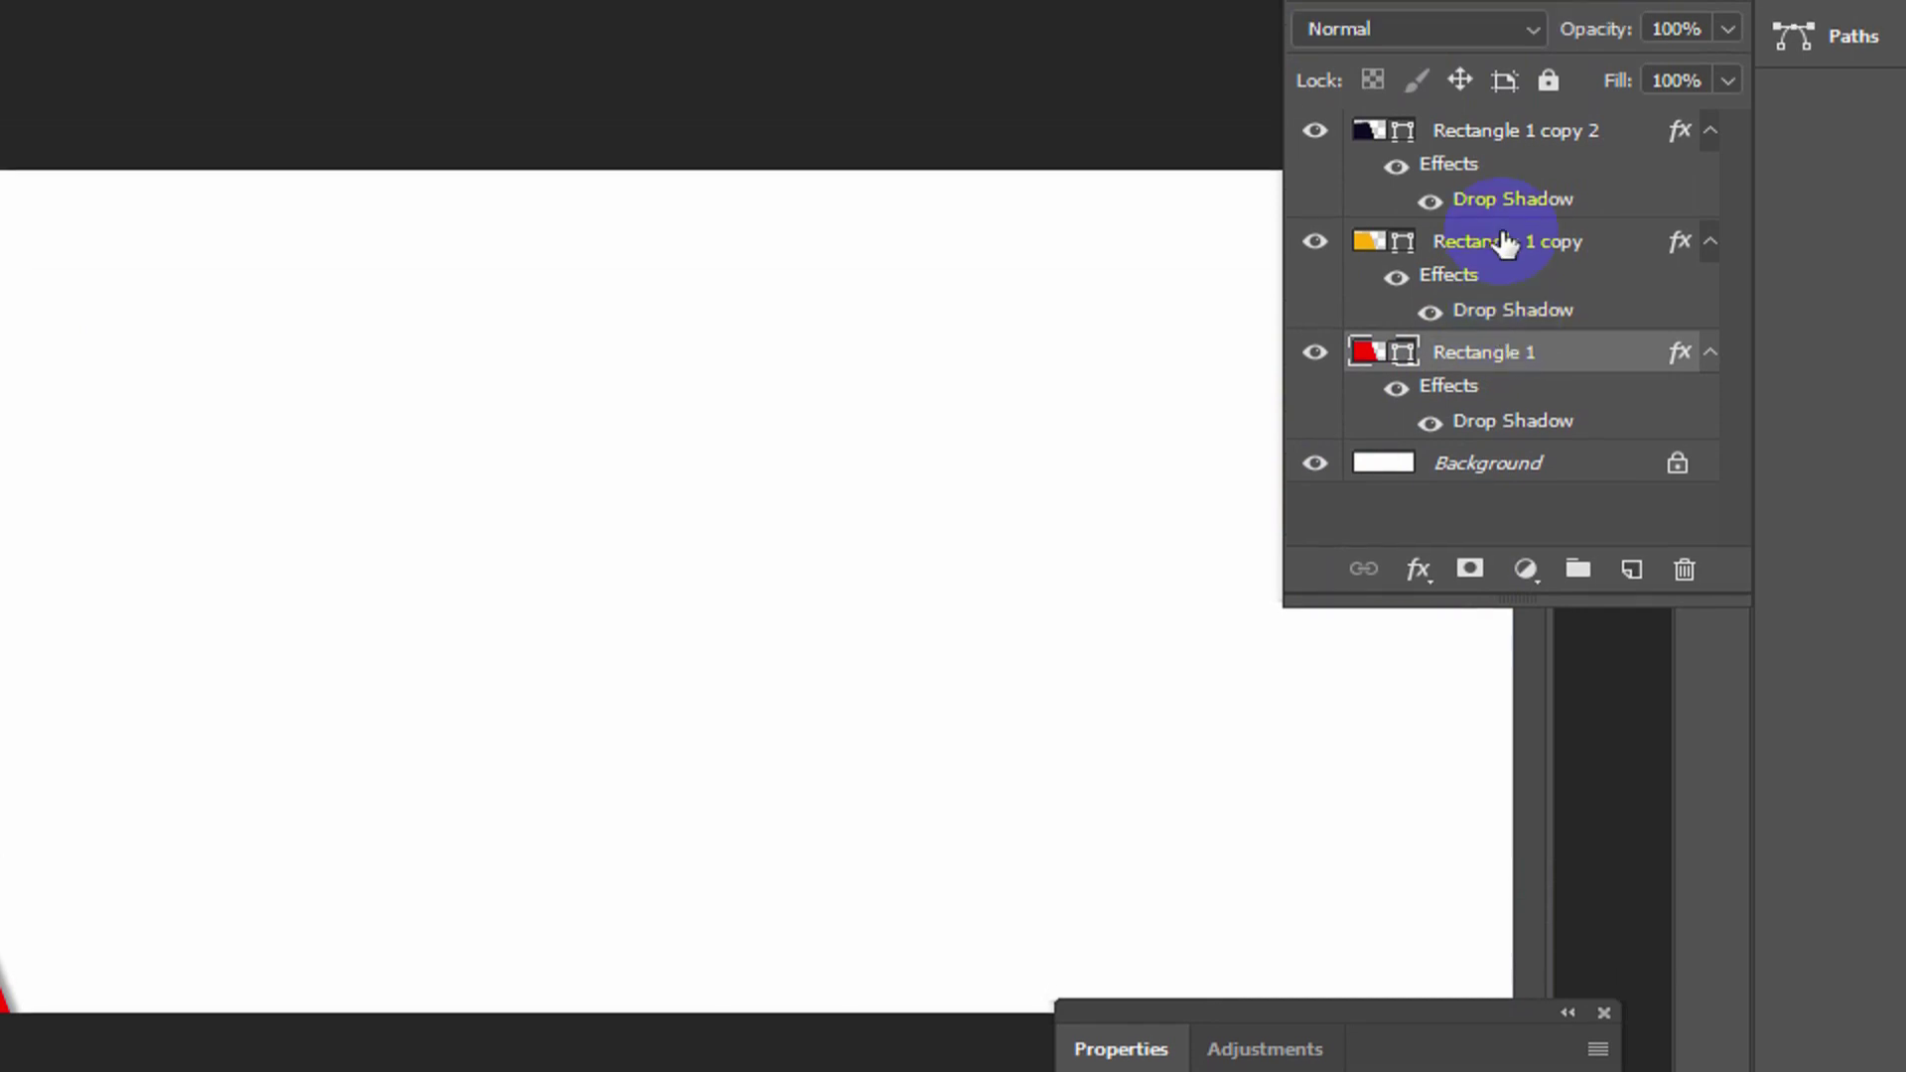
# - Set the navy panel's drop shadow to 44% opacity and 4 px distance
pyautogui.doubleClick(1508, 268)
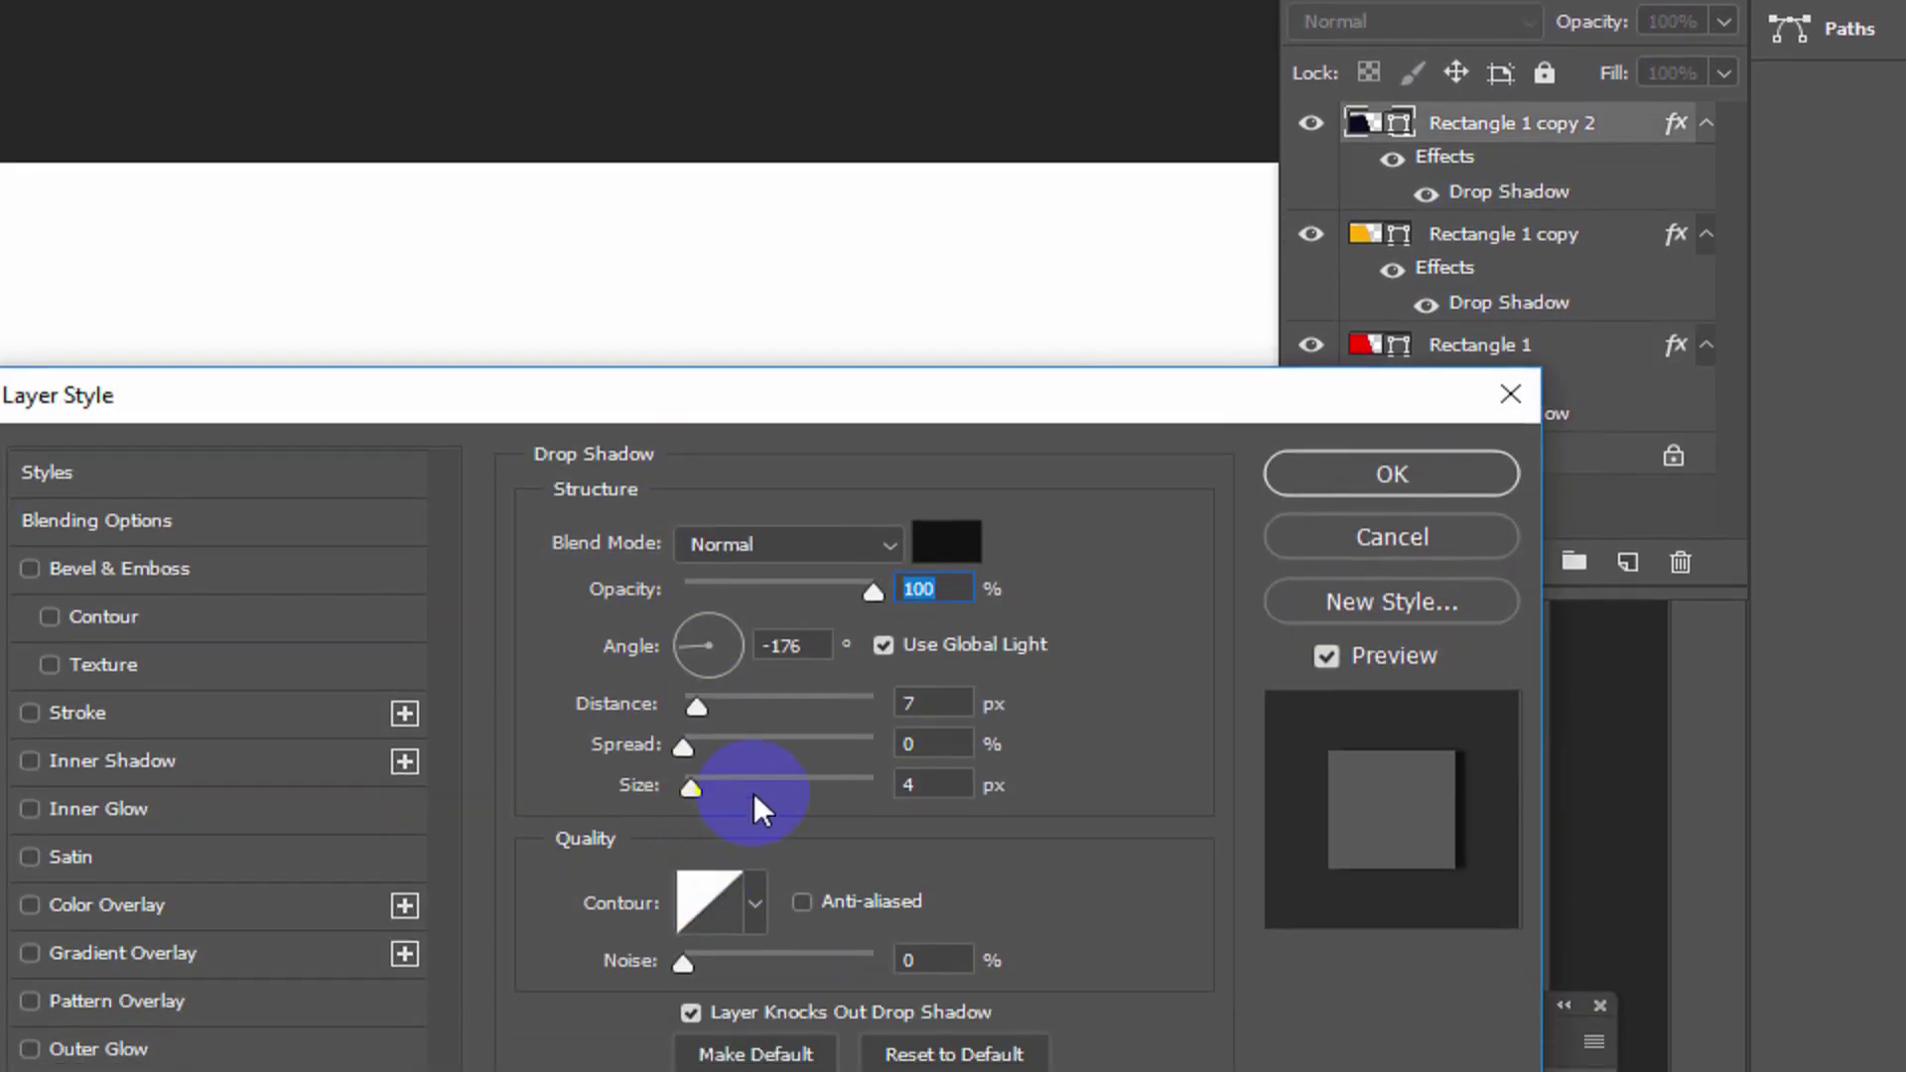
pyautogui.click(934, 698)
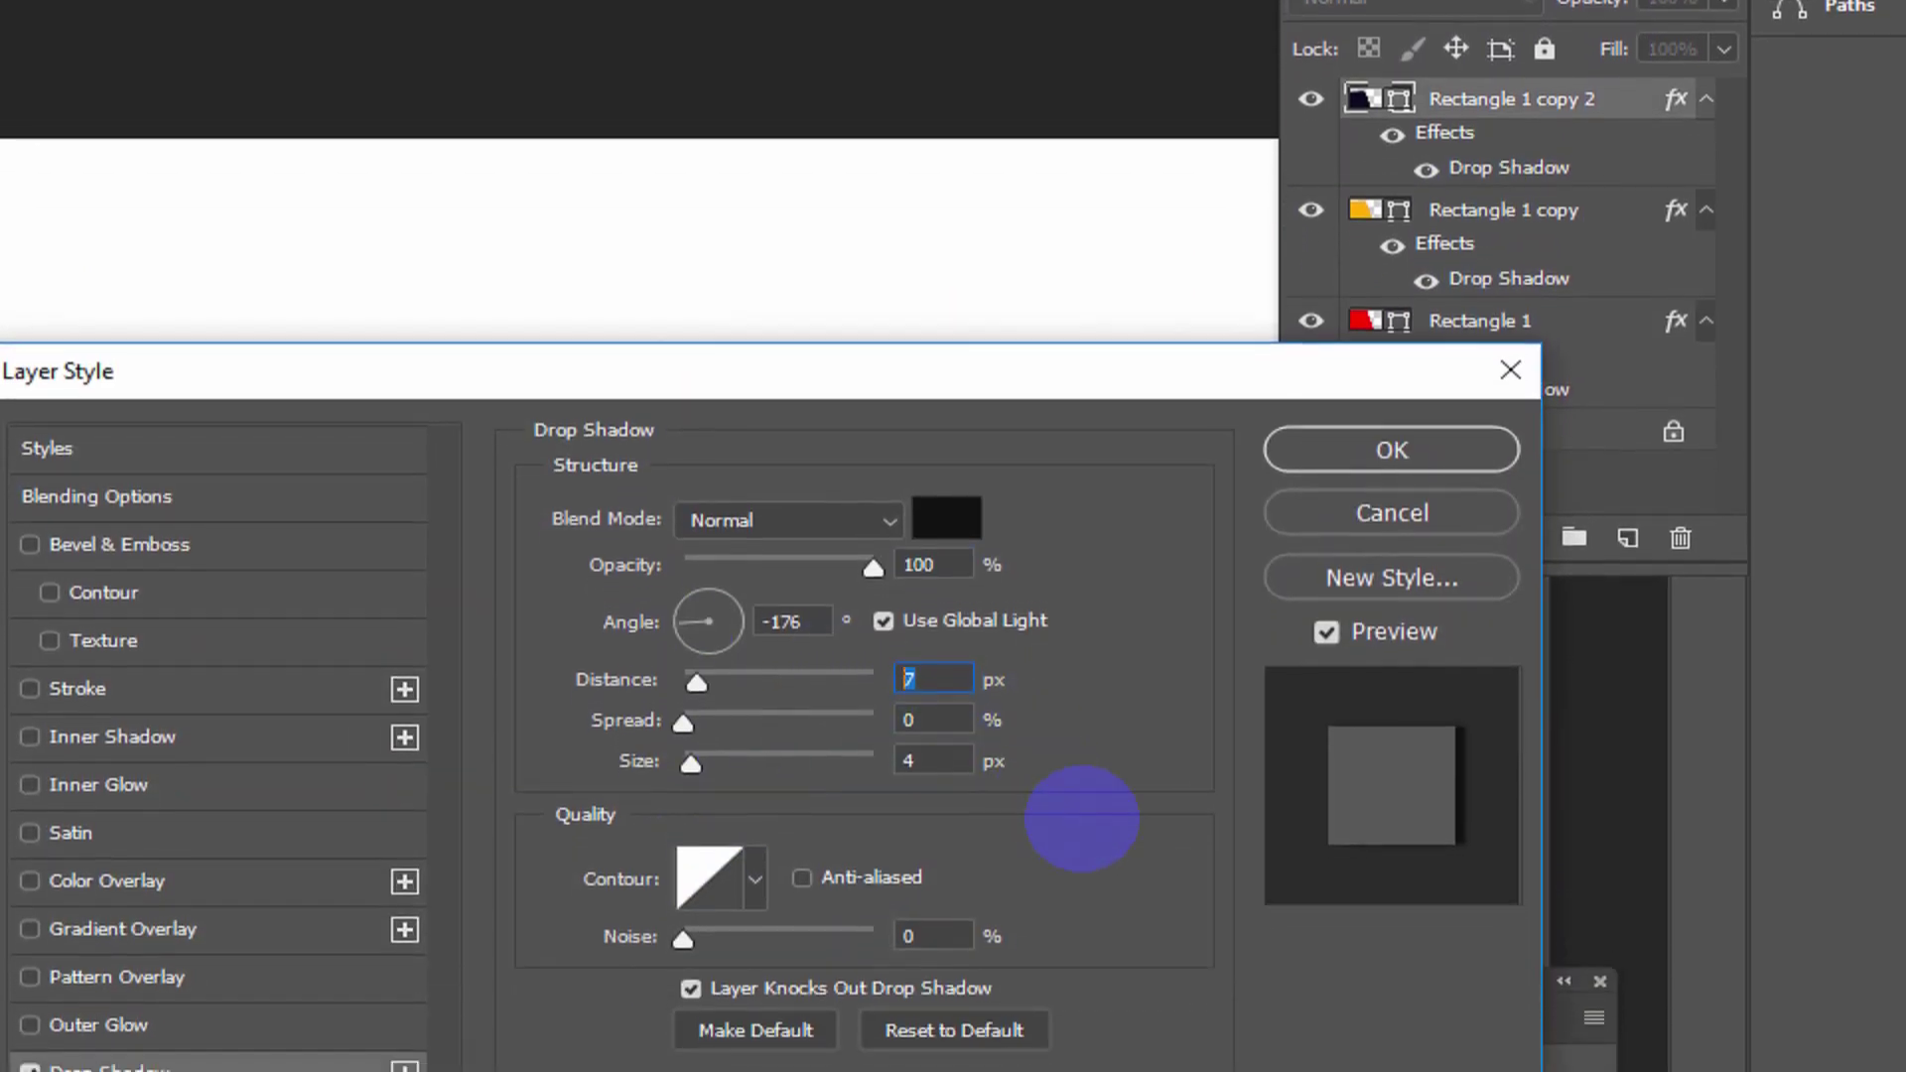
pyautogui.write('4')
pyautogui.click(919, 779)
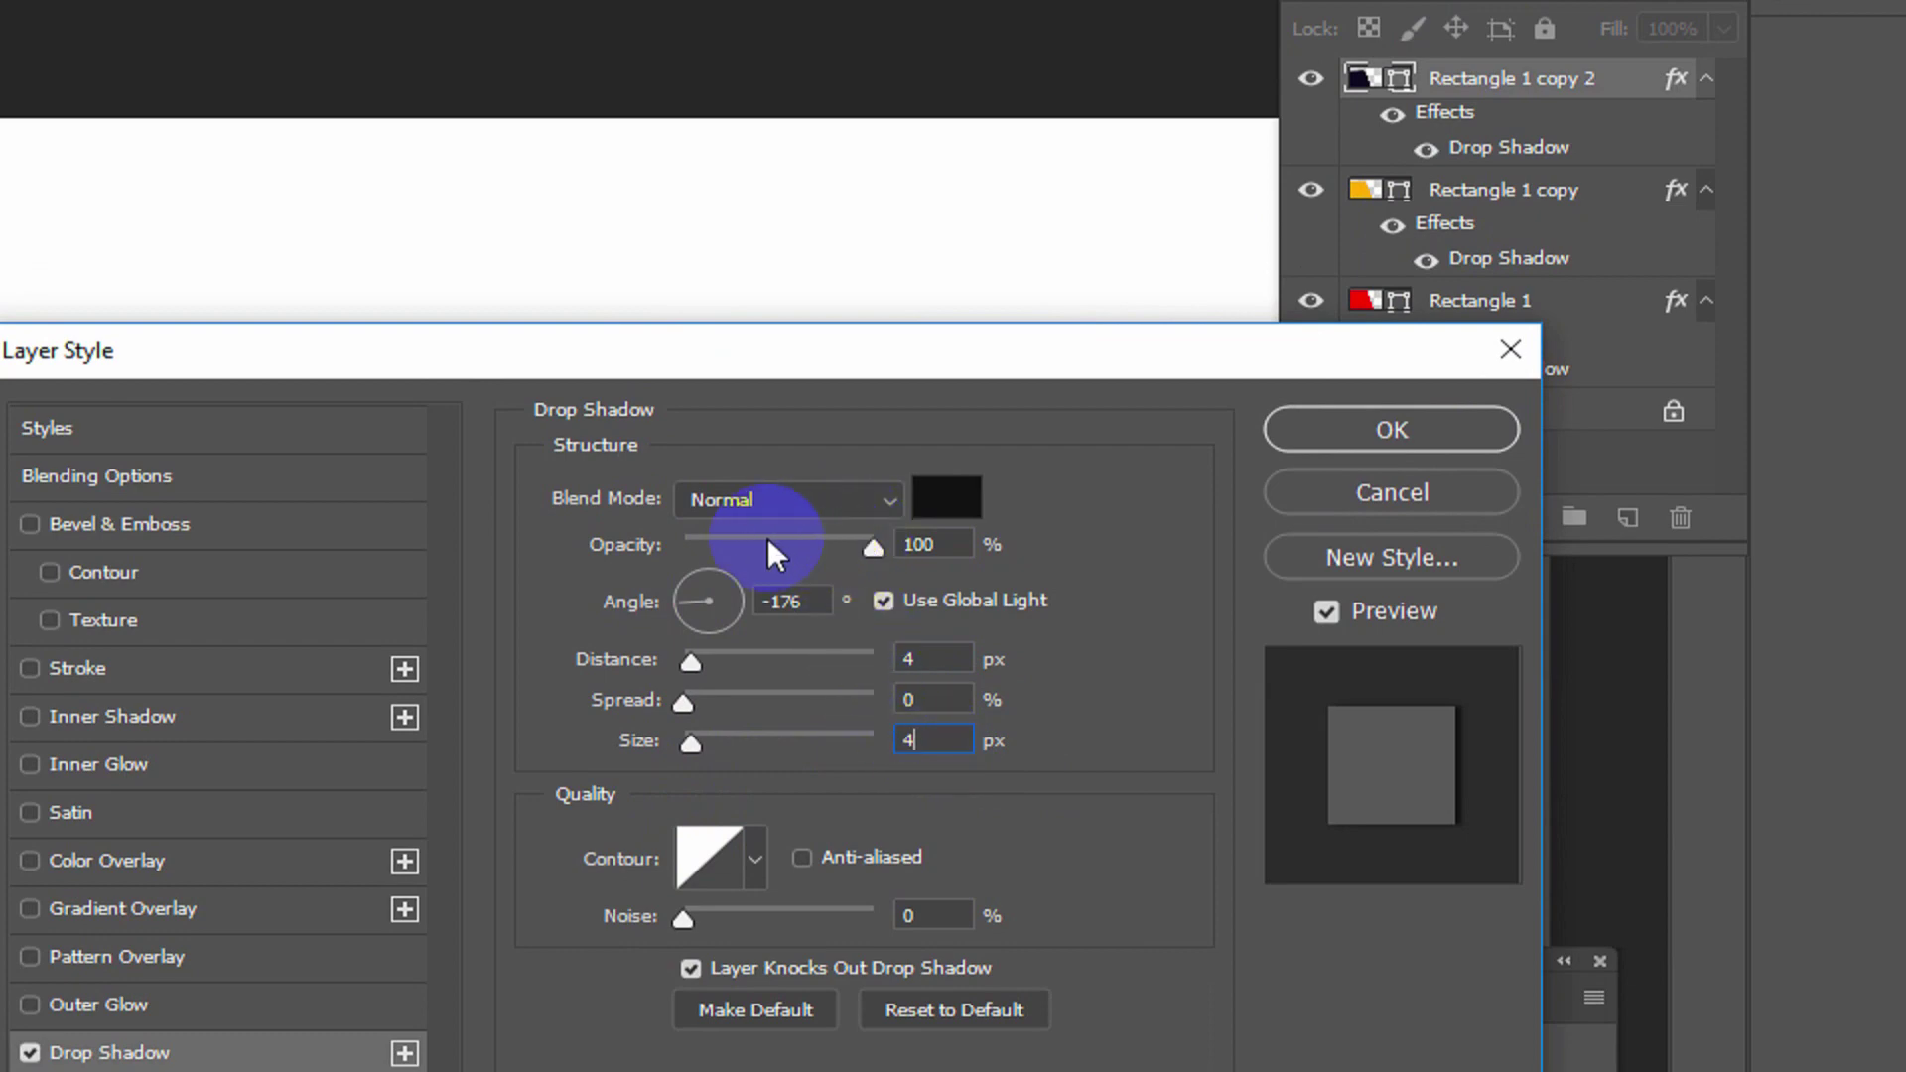
pyautogui.moveTo(781, 538); pyautogui.dragTo(768, 542)
pyautogui.click(1332, 425)
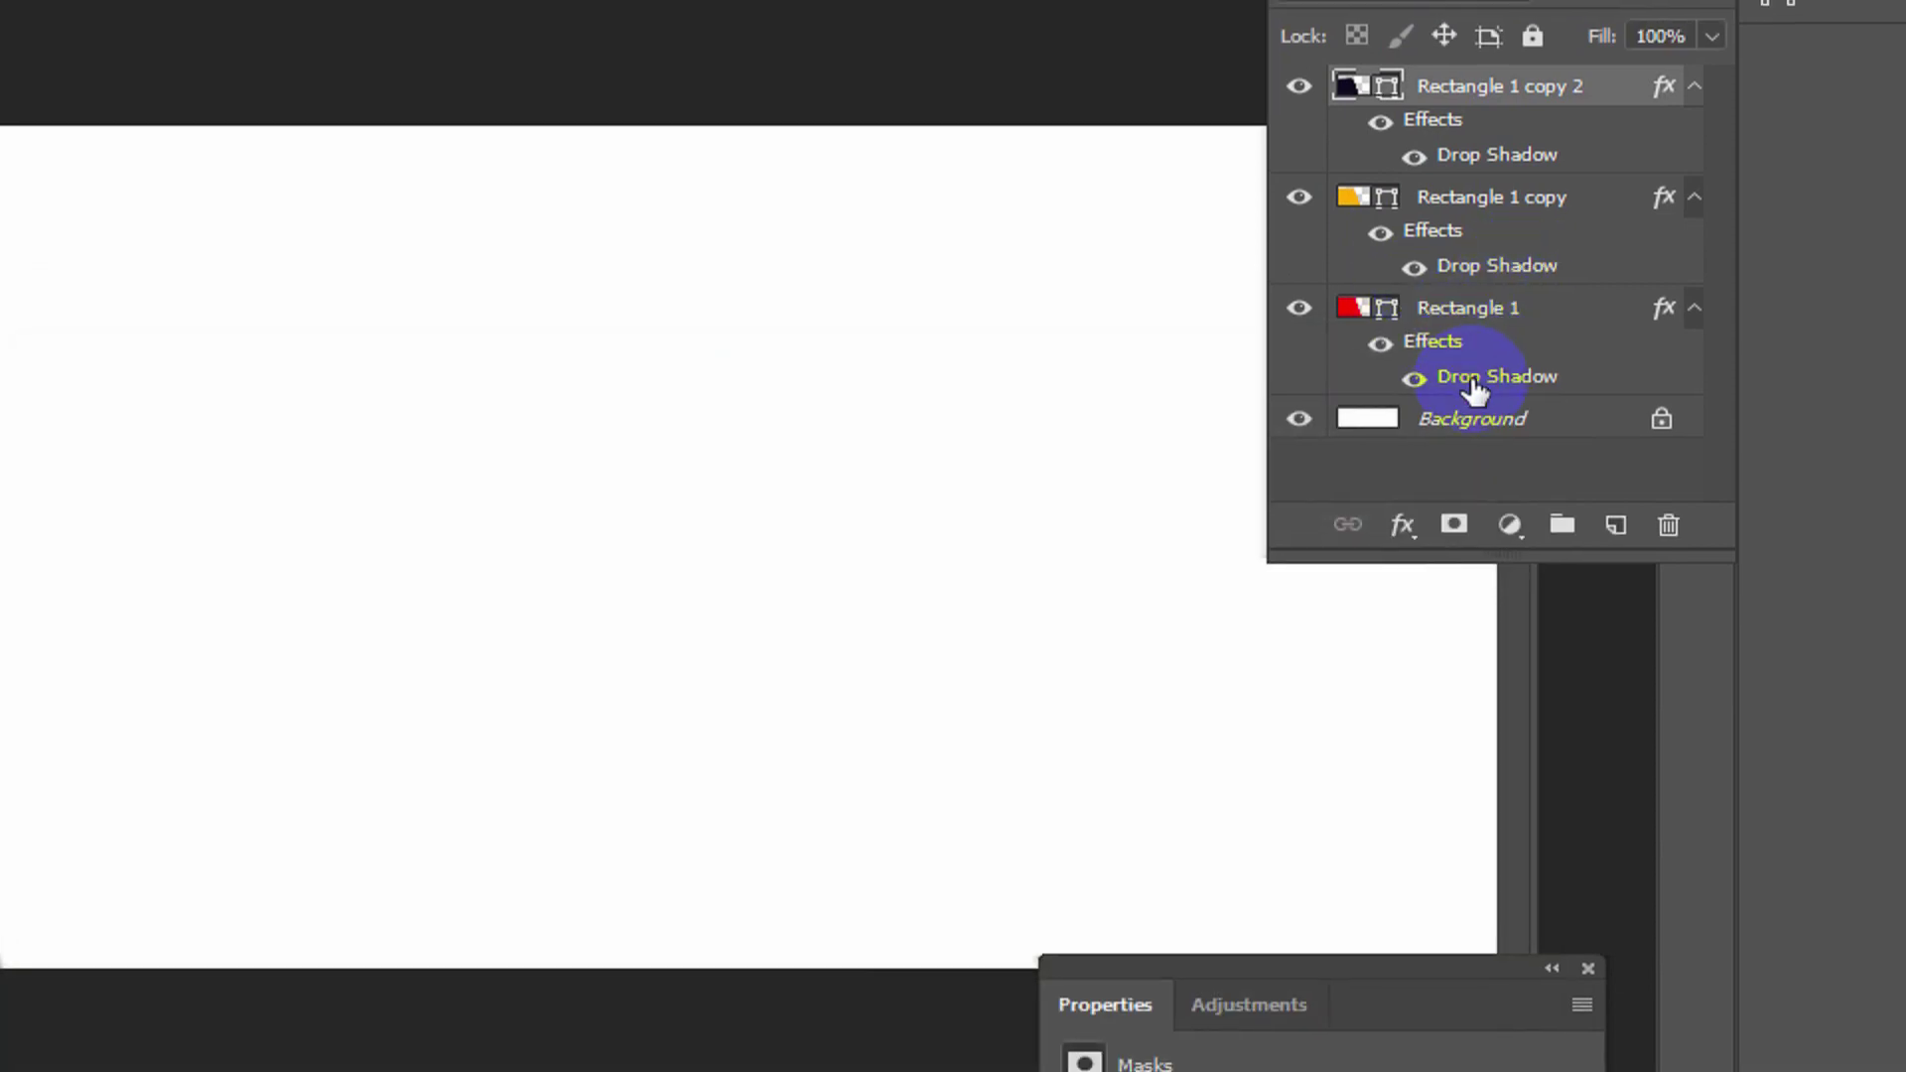
# - Set the yellow stripe's drop shadow to 44% opacity and 4 px distance
pyautogui.doubleClick(1473, 391)
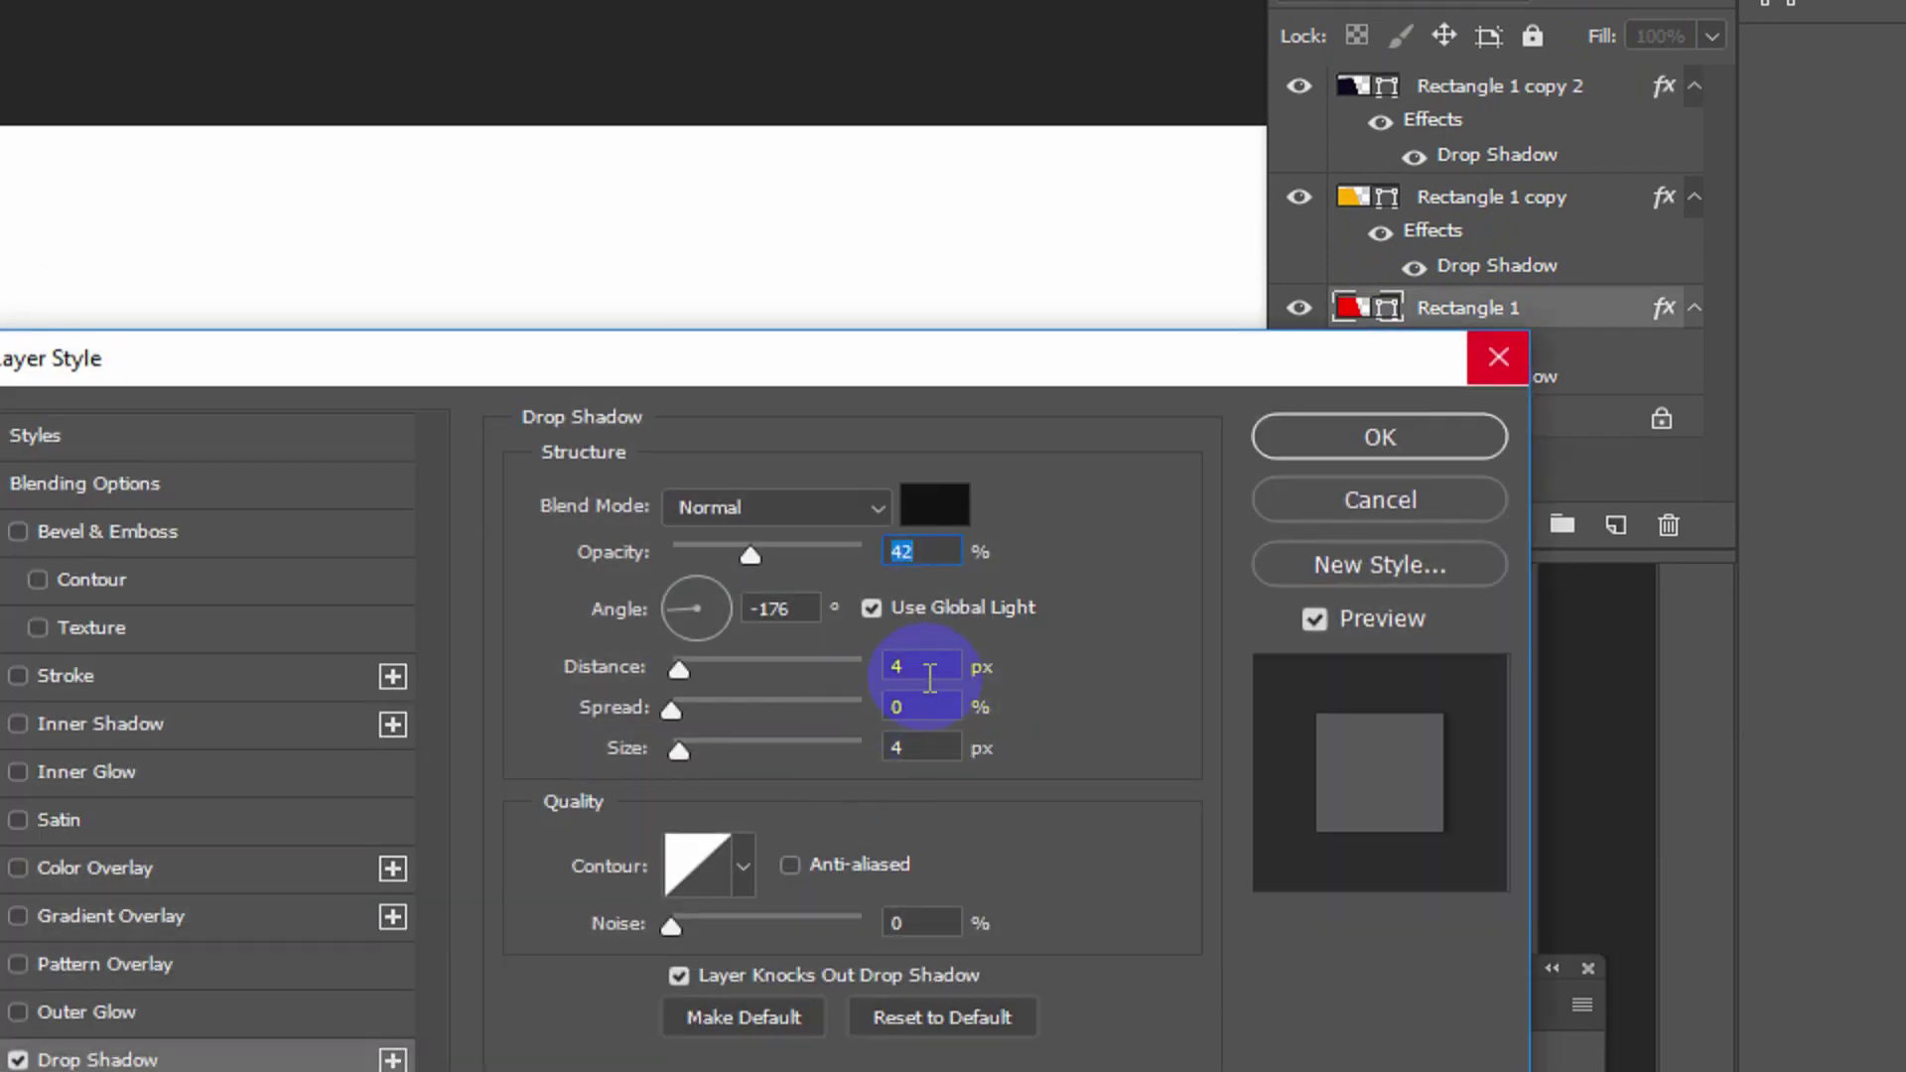
pyautogui.click(1440, 422)
pyautogui.click(1511, 278)
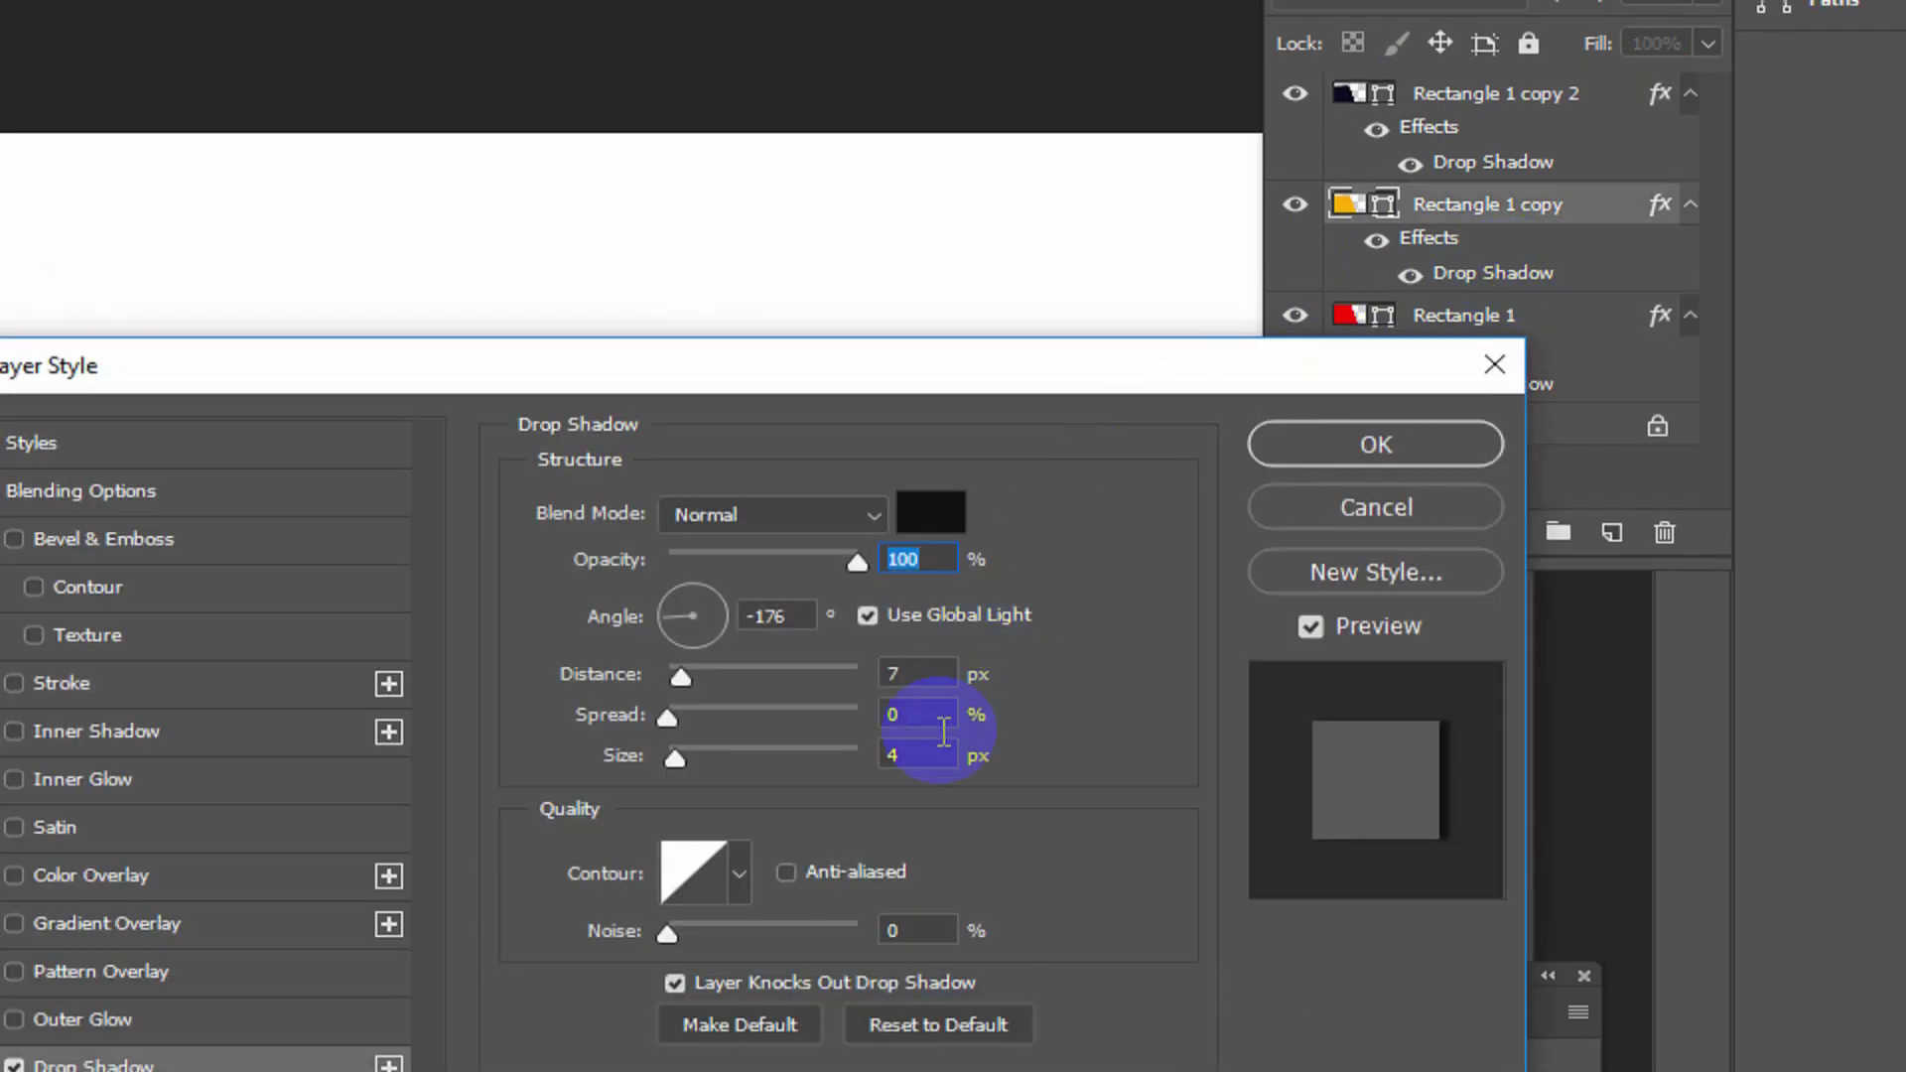
pyautogui.click(904, 673)
pyautogui.write('4')
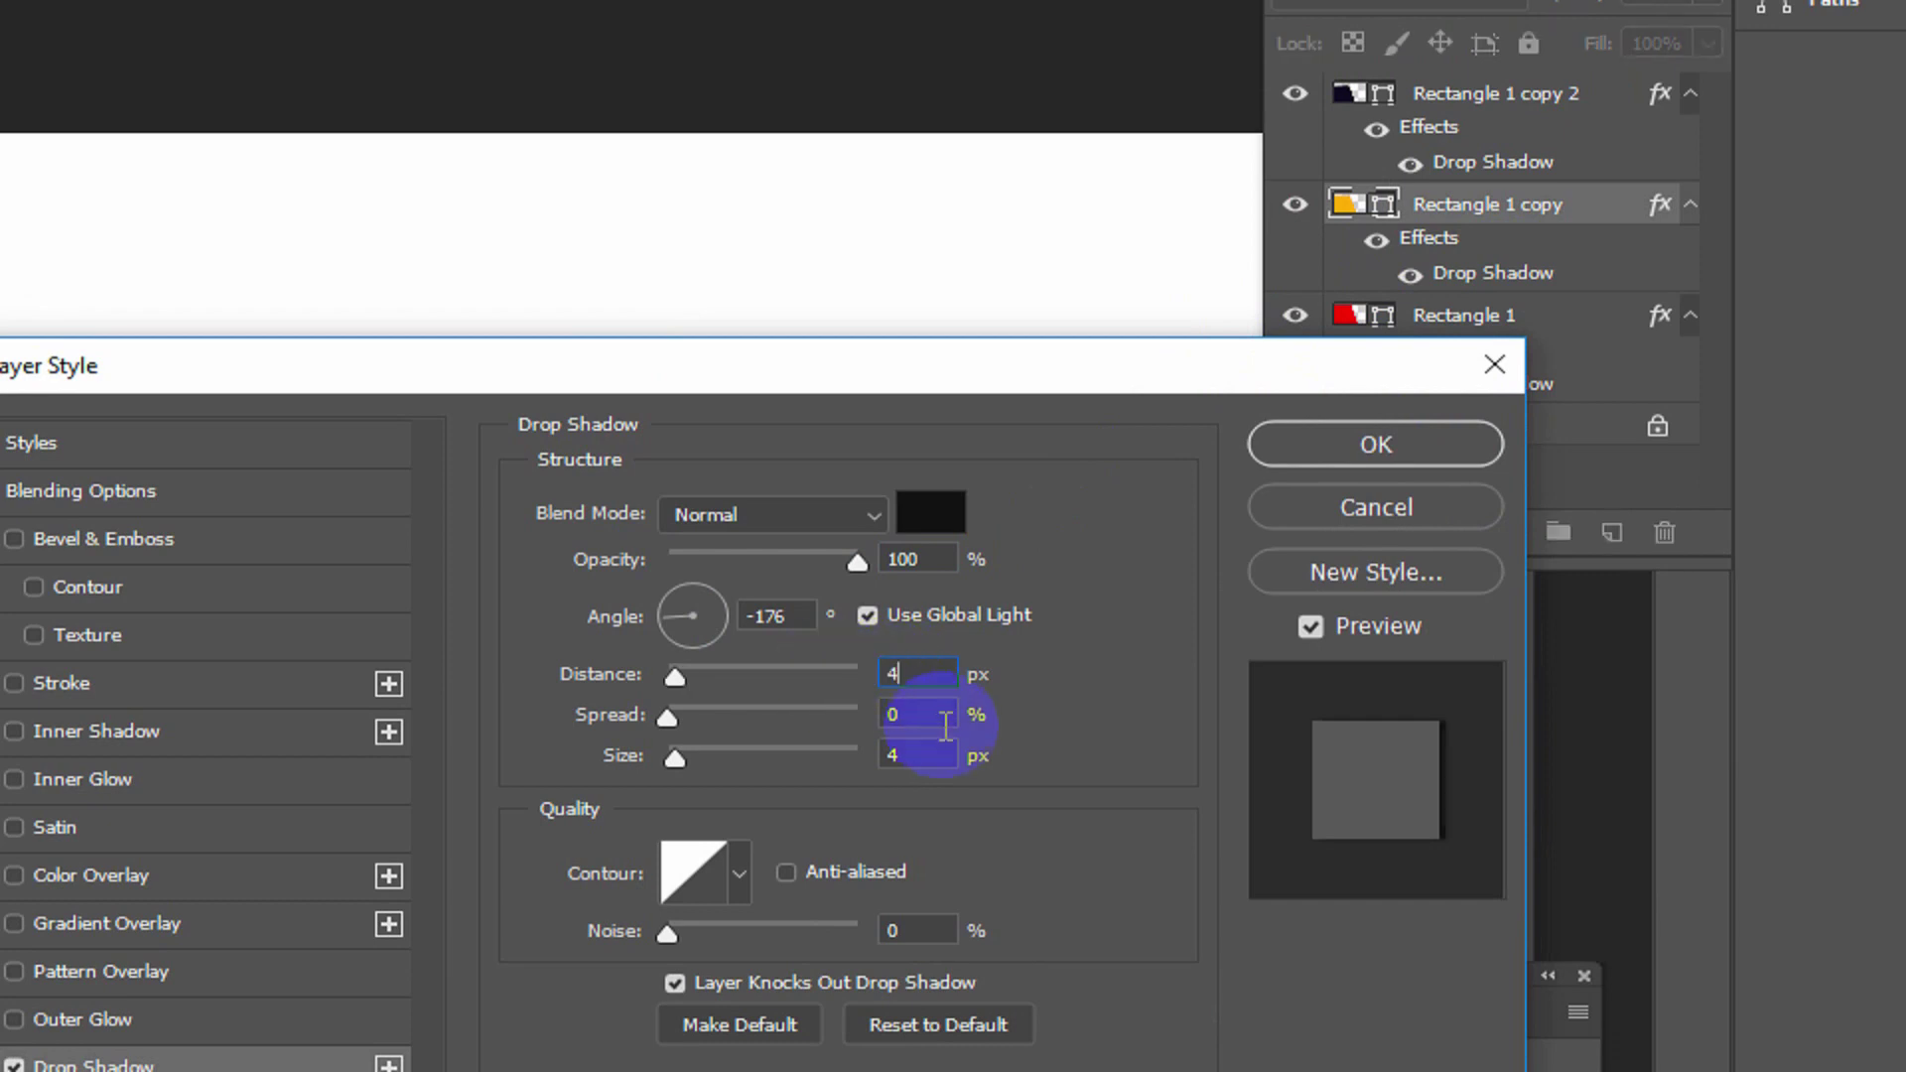
pyautogui.moveTo(766, 546); pyautogui.dragTo(754, 550)
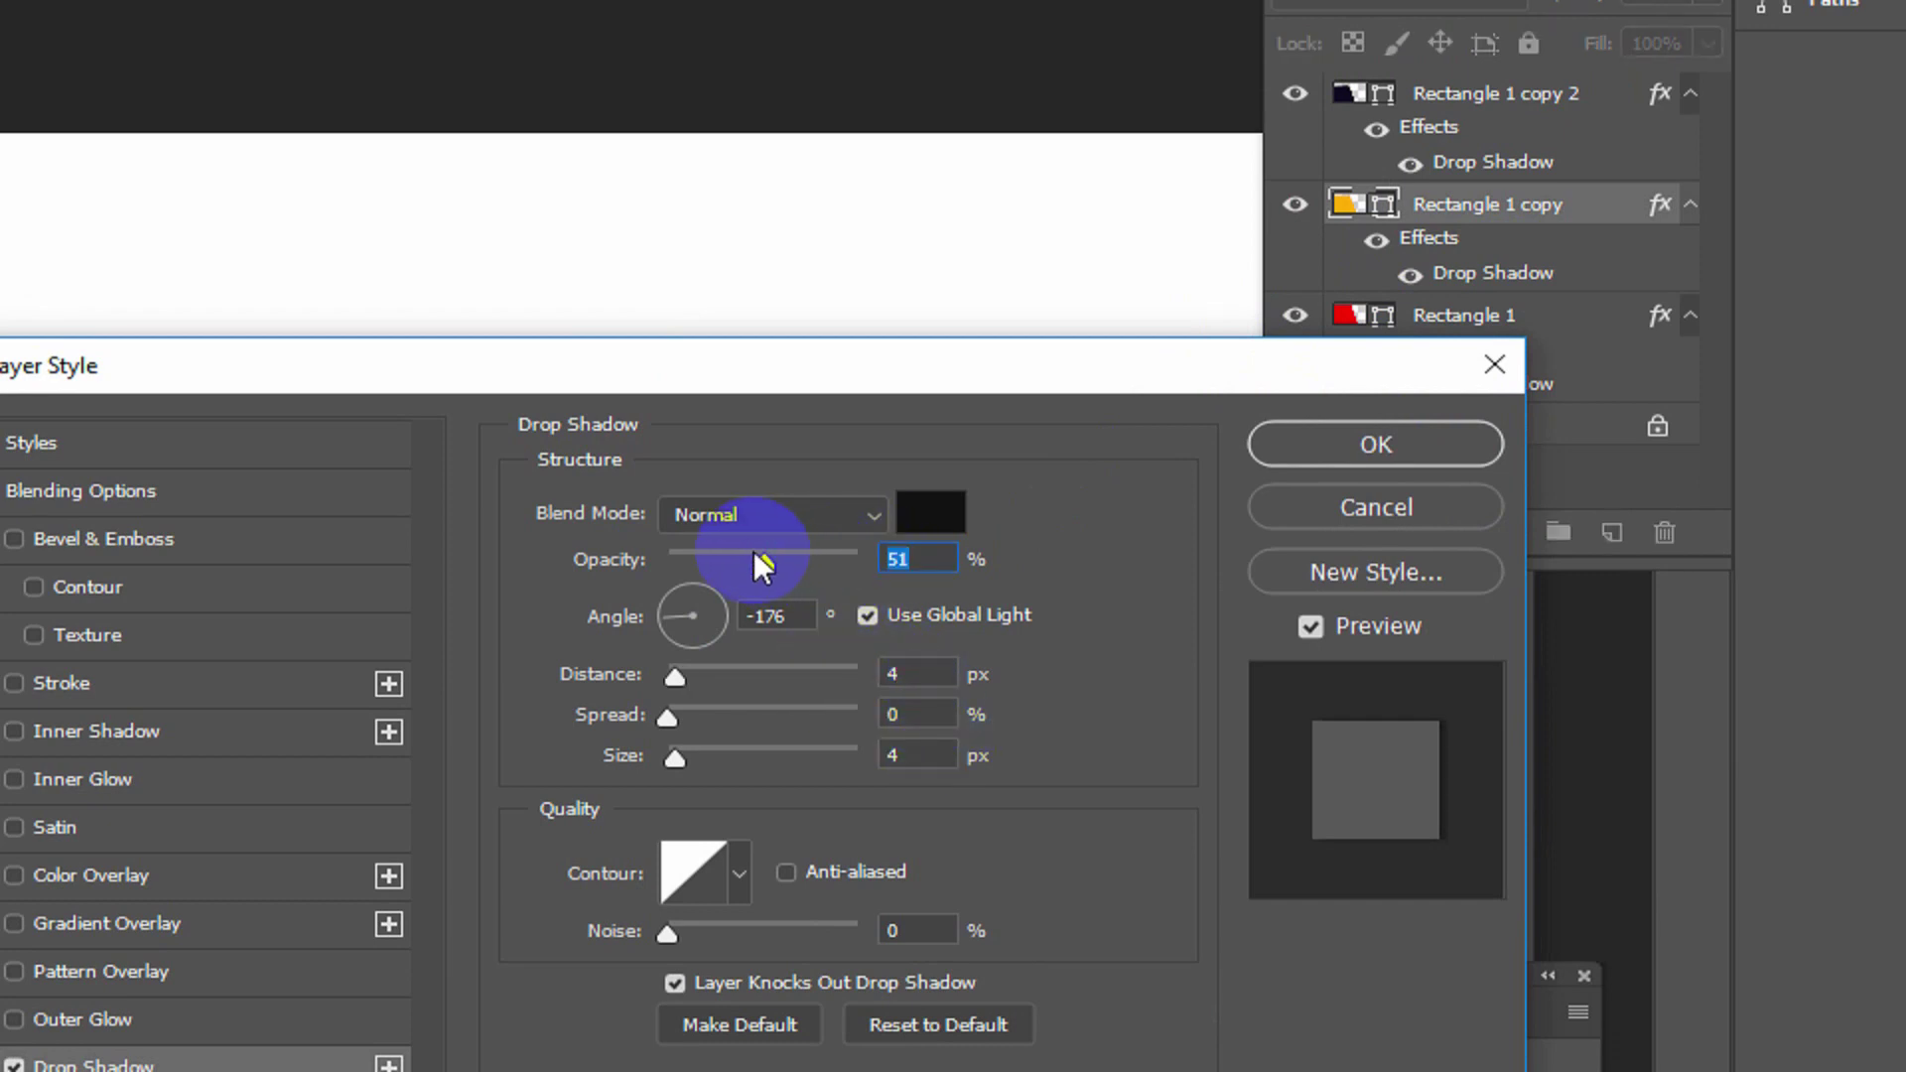
pyautogui.click(1307, 444)
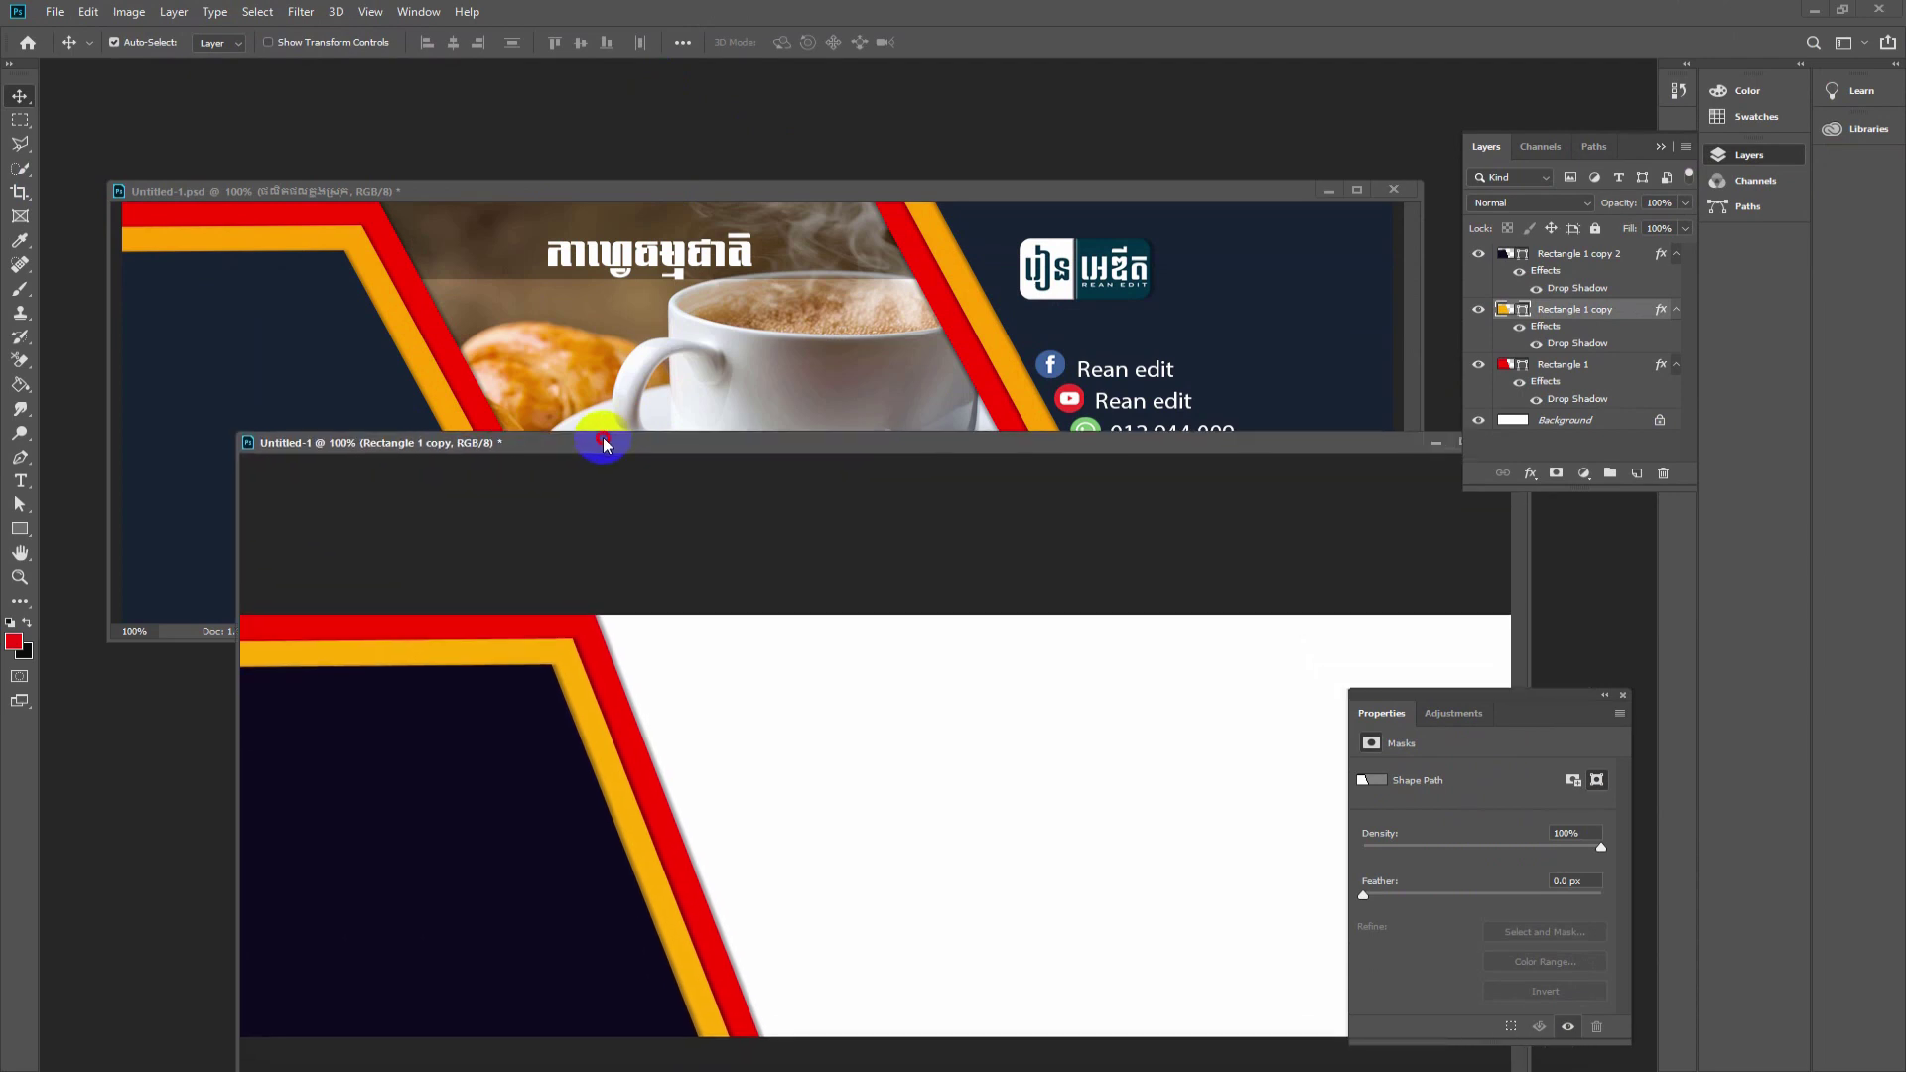
# - Drag Untitled-1 aside to compare with the finished banner, inspecting the stripe and navy panel layers
pyautogui.moveTo(670, 100); pyautogui.dragTo(605, 442)
pyautogui.moveTo(860, 449); pyautogui.dragTo(828, 113)
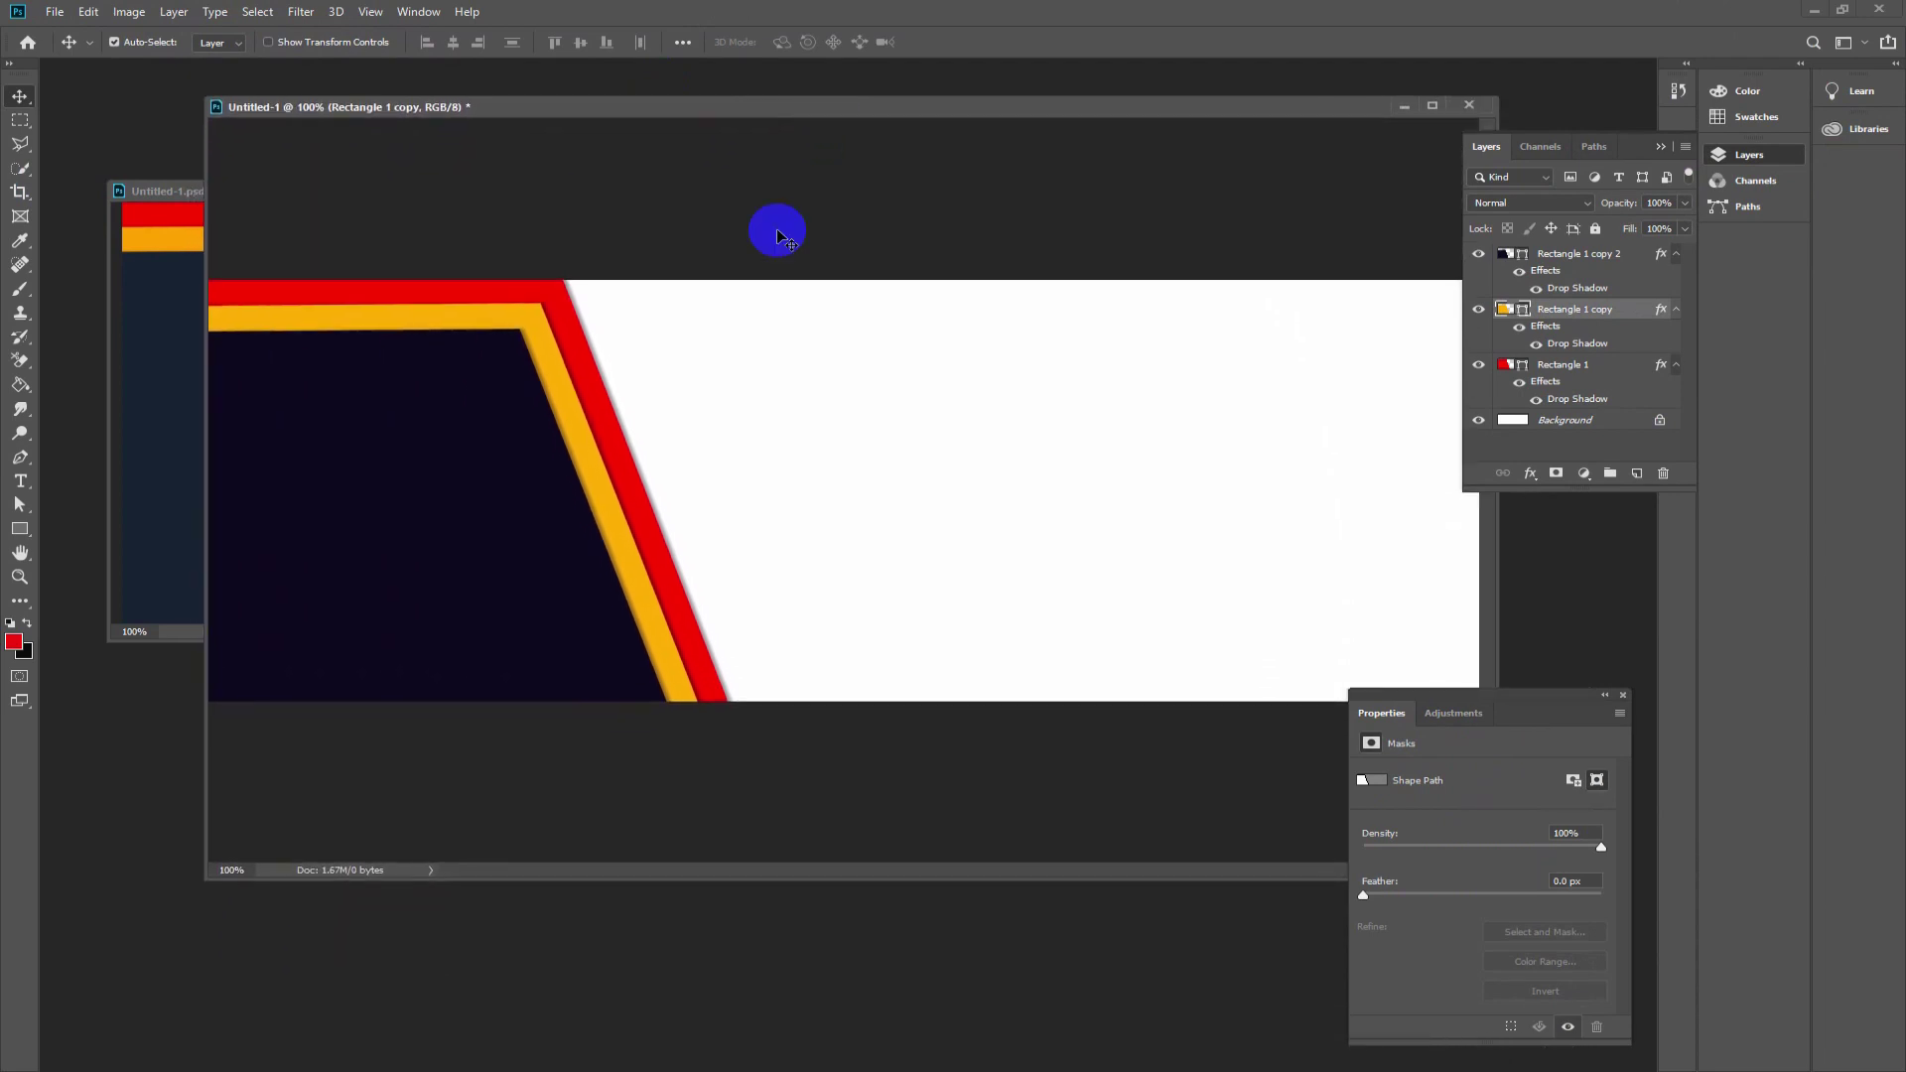
pyautogui.click(647, 489)
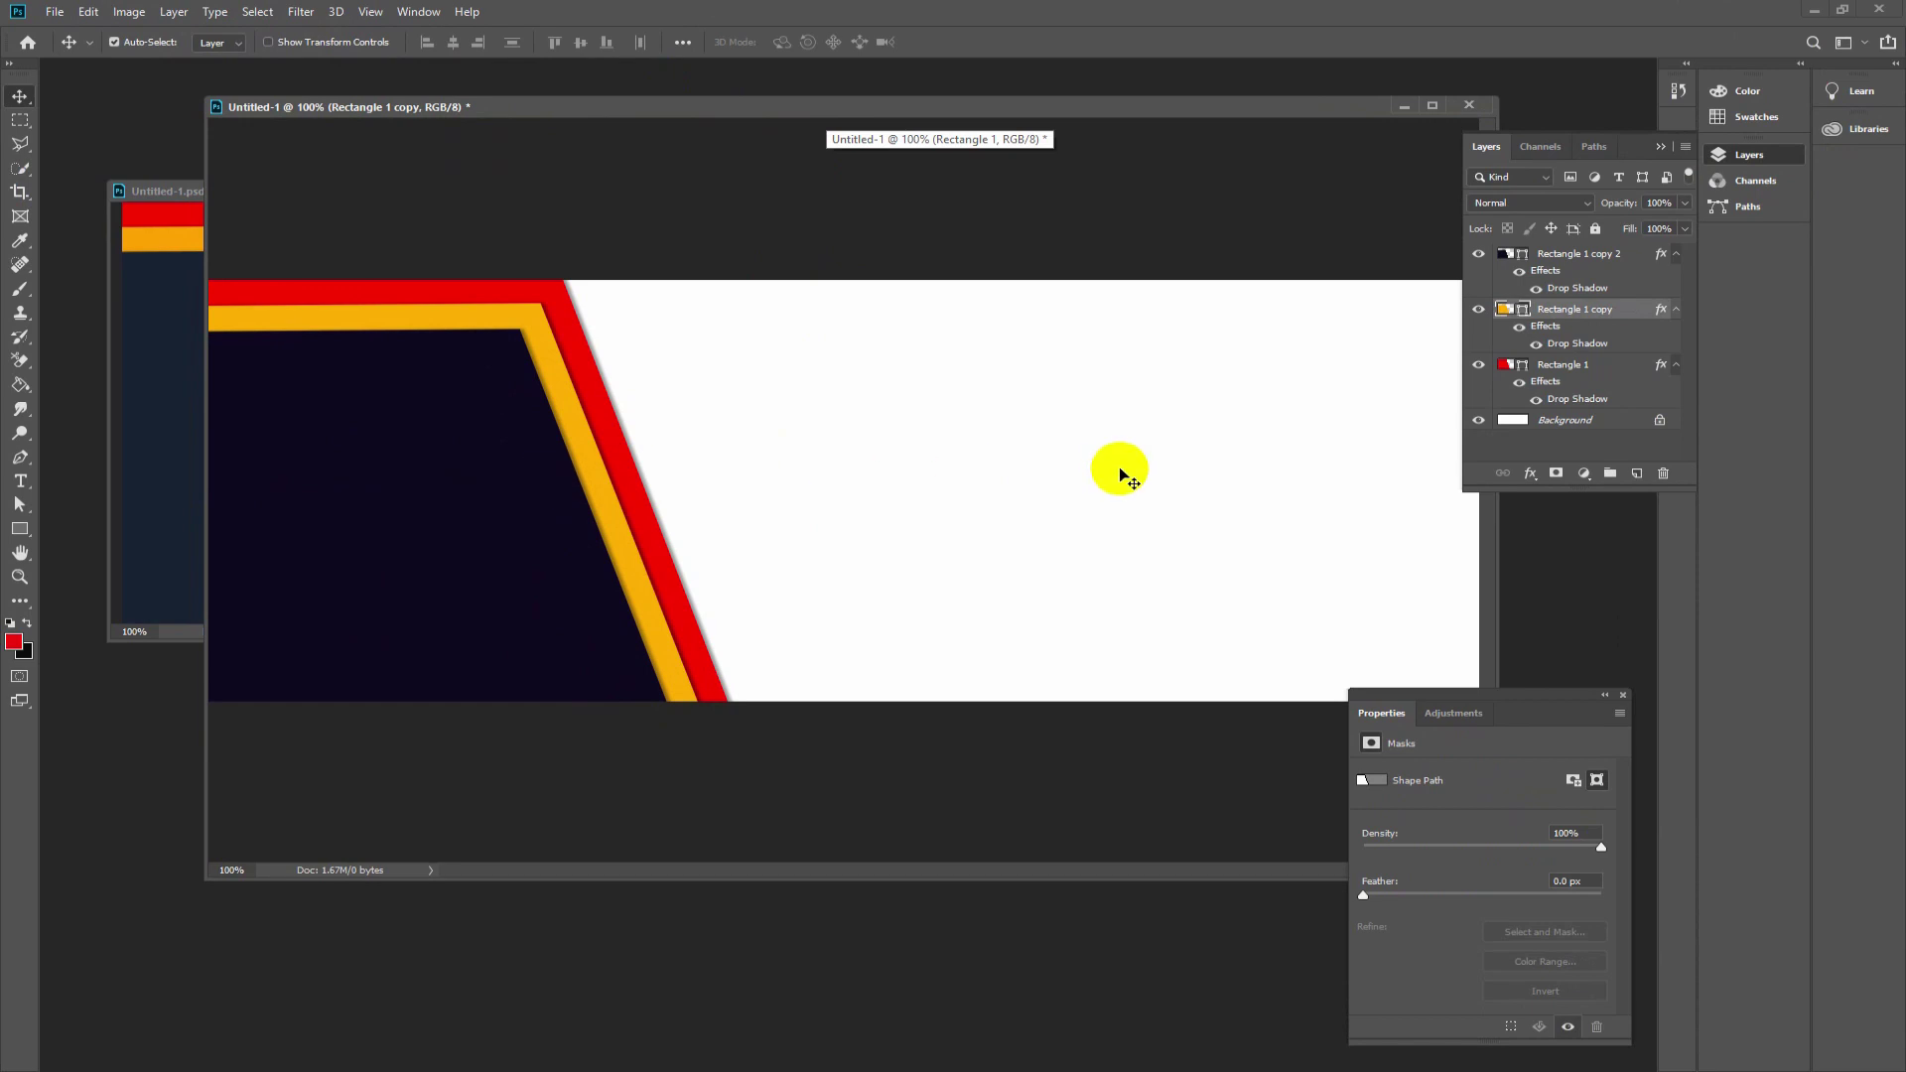
pyautogui.click(1624, 256)
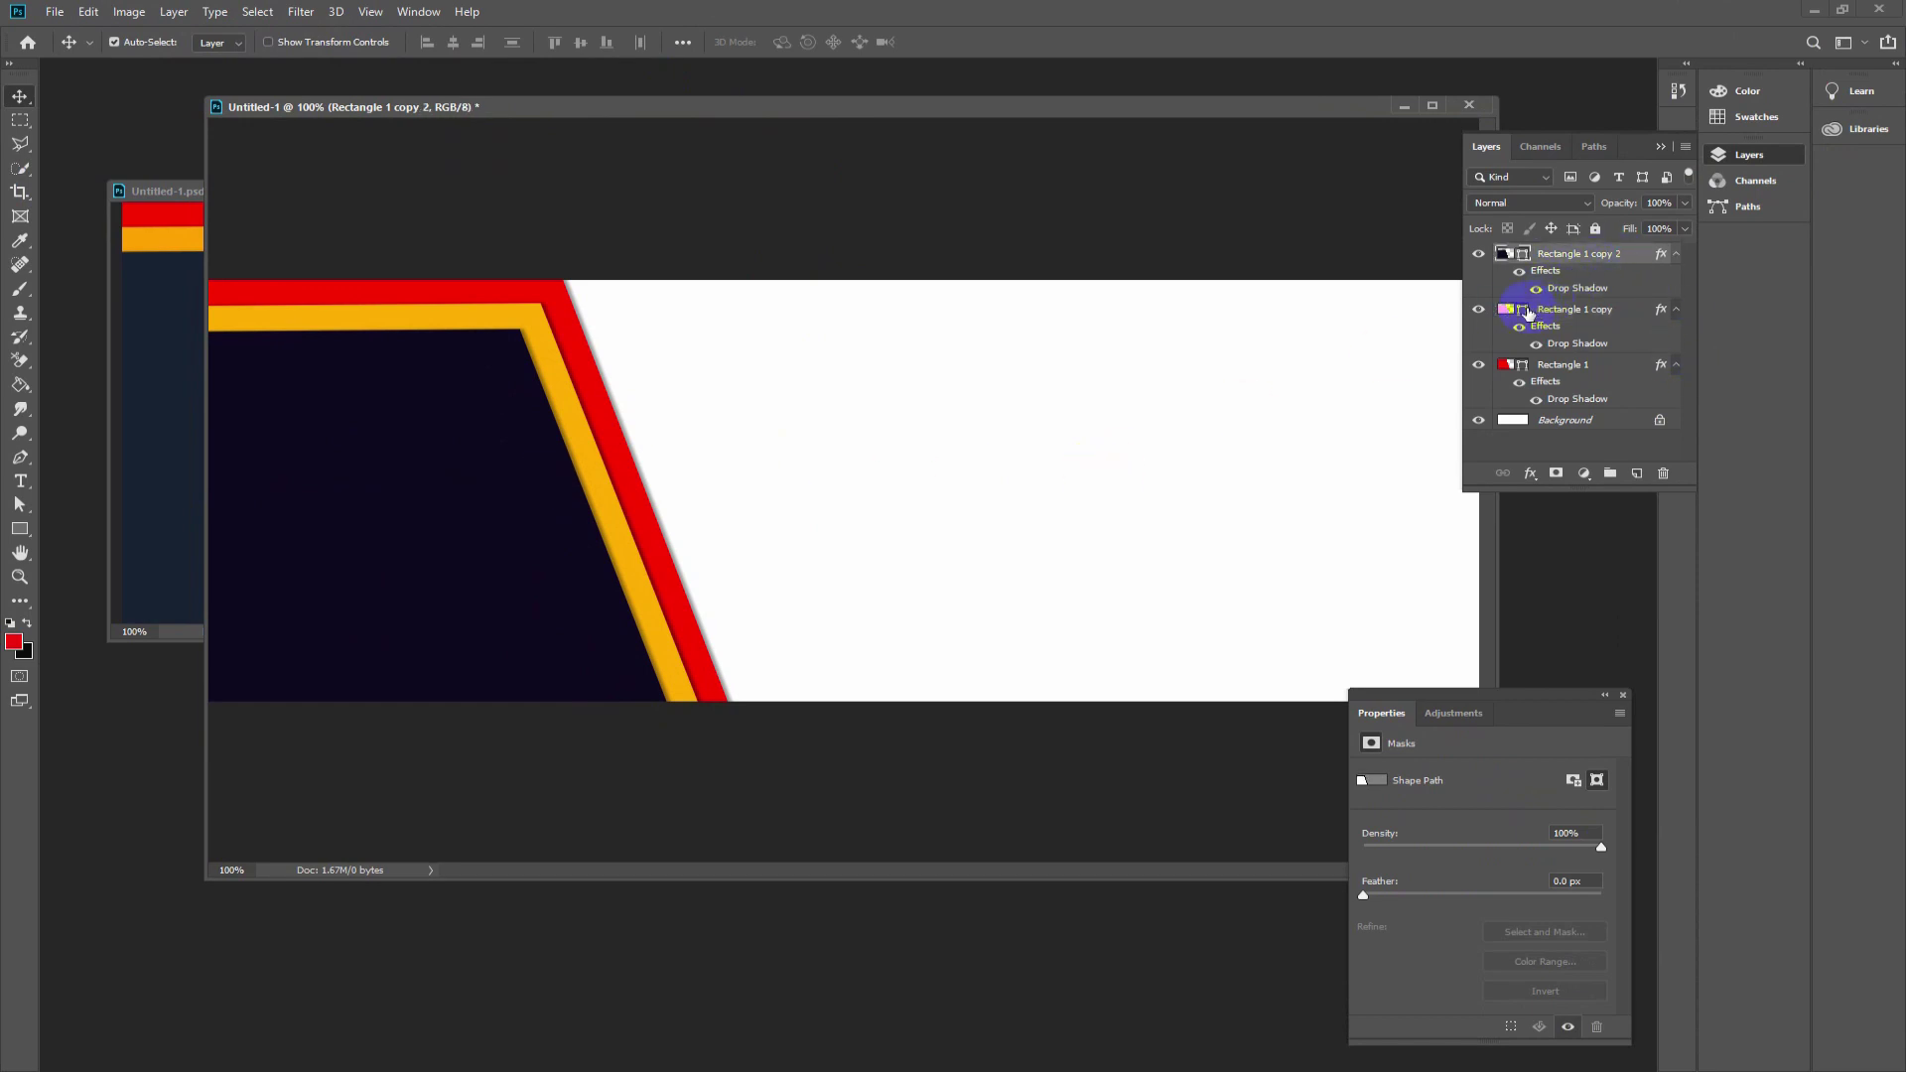
pyautogui.click(645, 524)
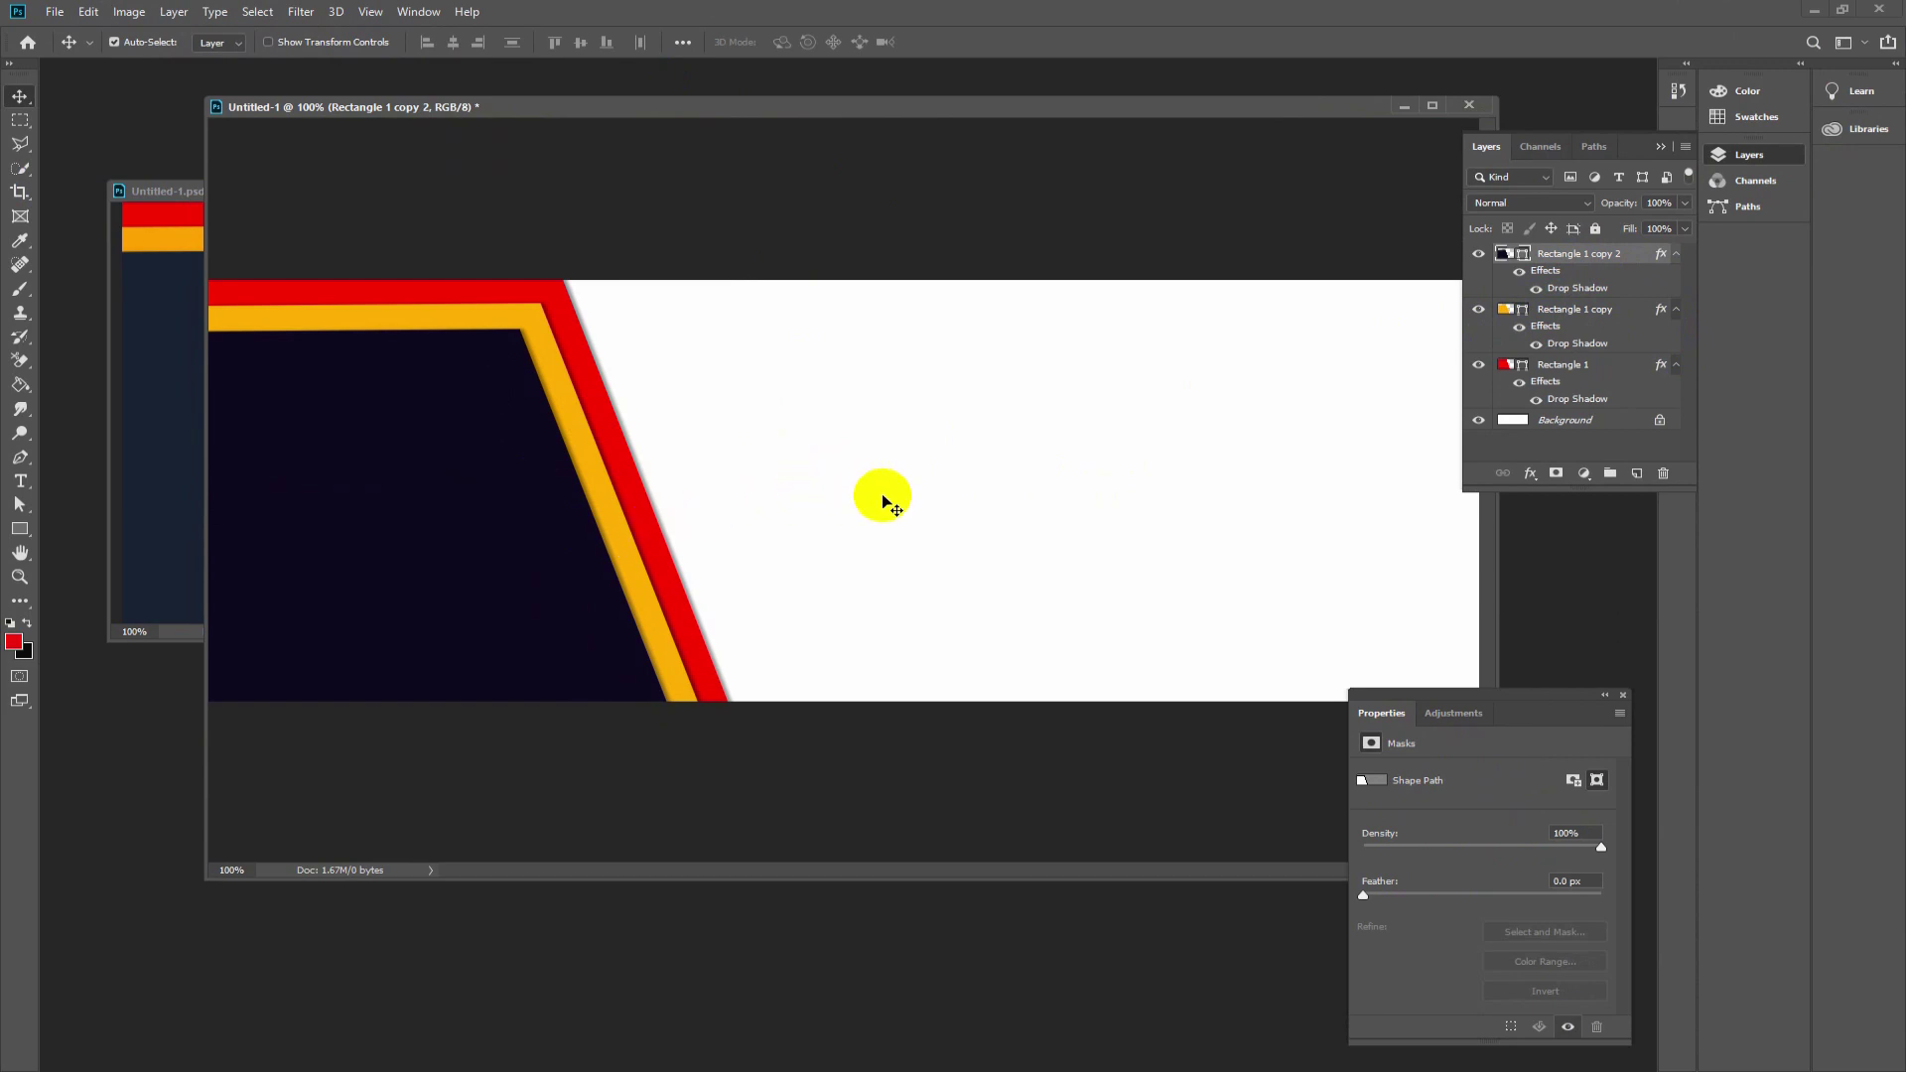
pyautogui.click(654, 541)
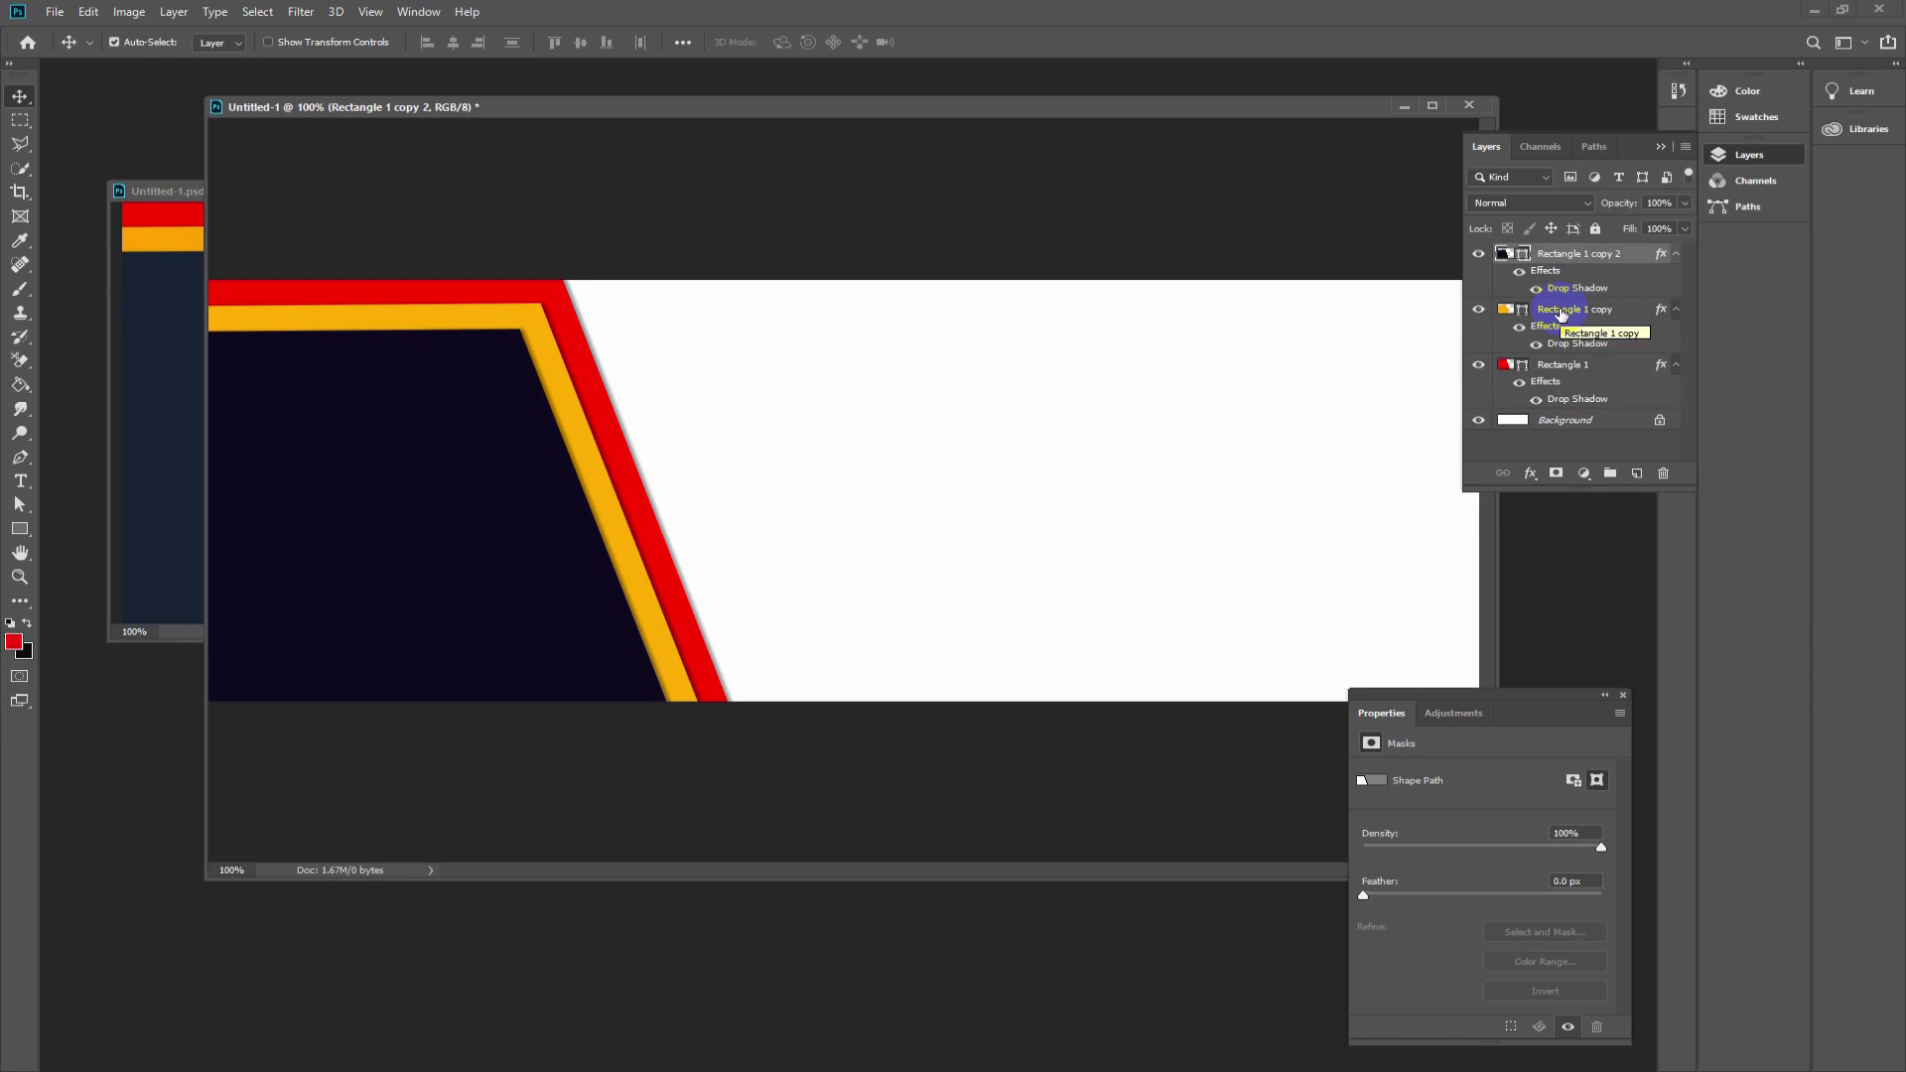
pyautogui.moveTo(718, 107)
pyautogui.mouseDown()
pyautogui.moveTo(693, 638)
pyautogui.moveTo(720, 779)
pyautogui.moveTo(719, 513)
pyautogui.moveTo(797, 395)
pyautogui.moveTo(797, 358)
pyautogui.moveTo(658, 130)
pyautogui.mouseUp()
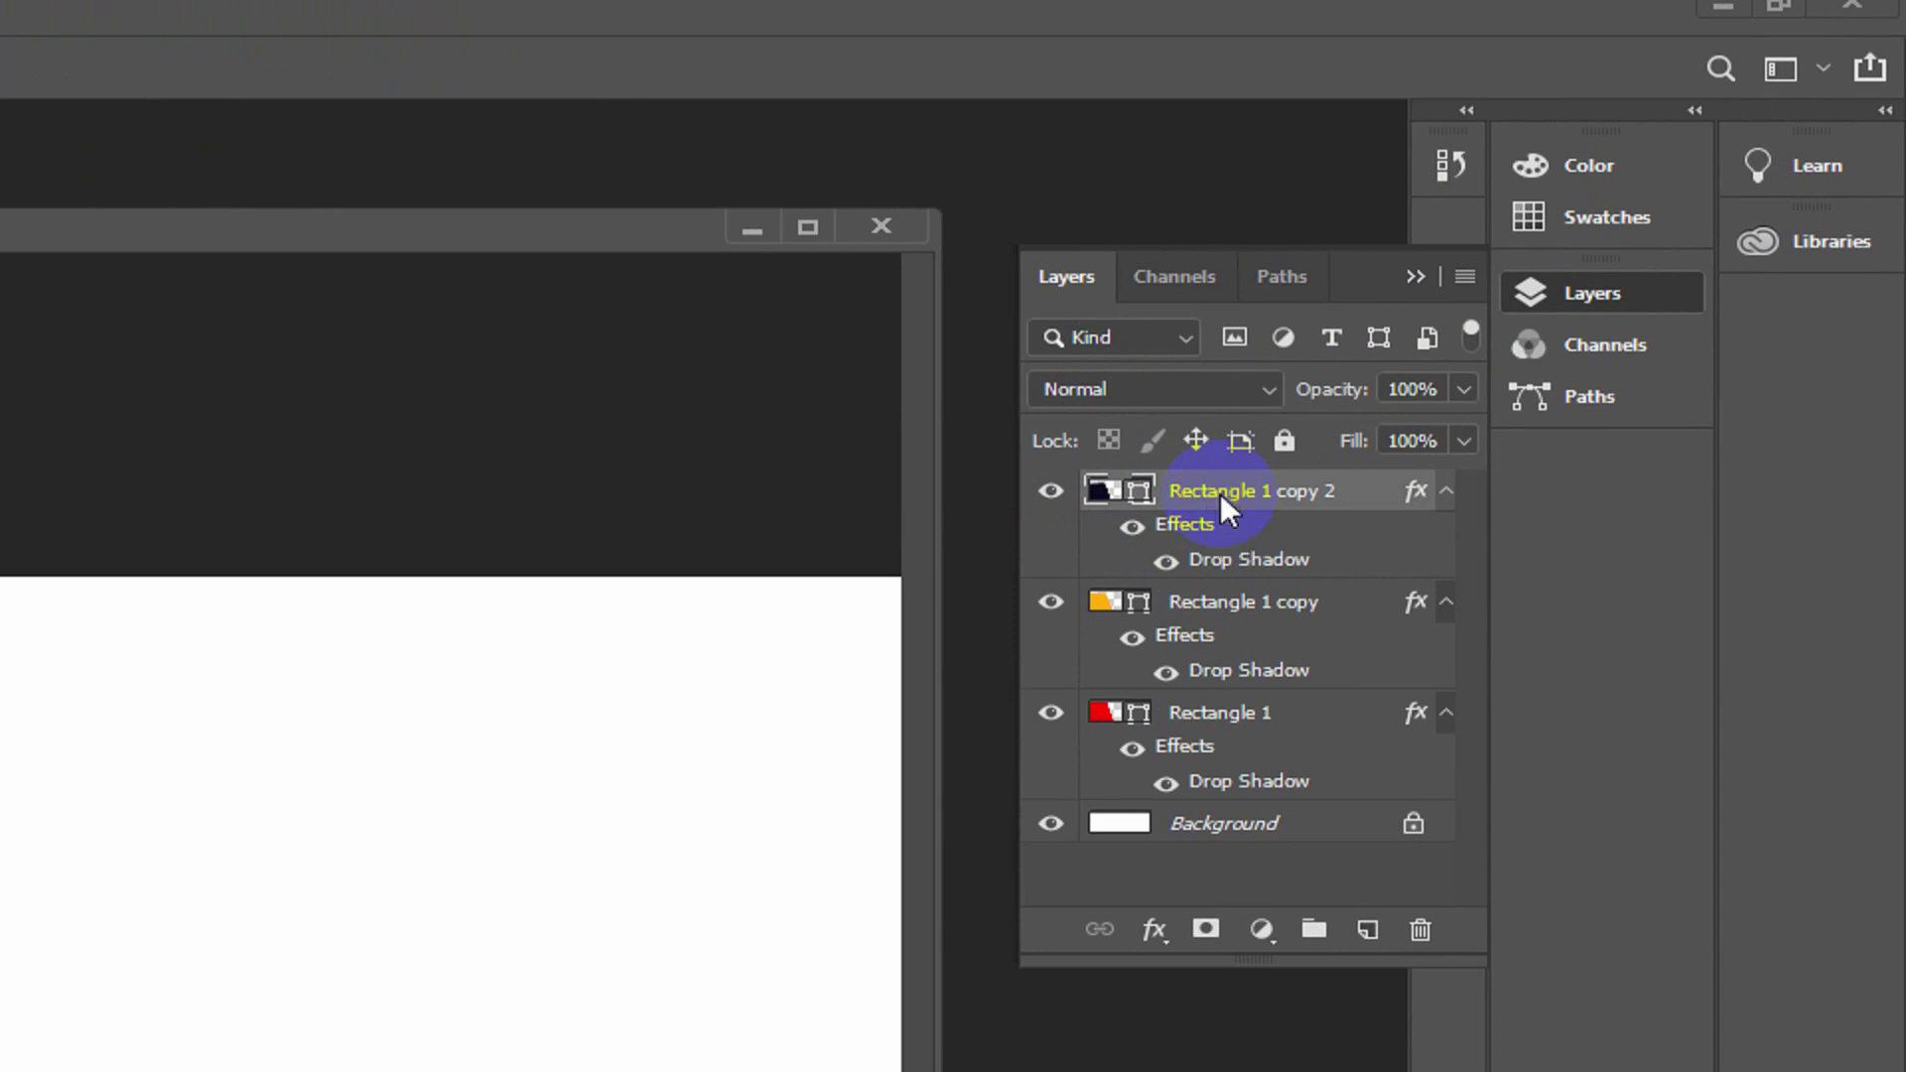
# - Rasterize the drop-shadow layer styles of the navy panel, yellow stripe and Rectangle 1 layers
pyautogui.rightClick(1220, 493)
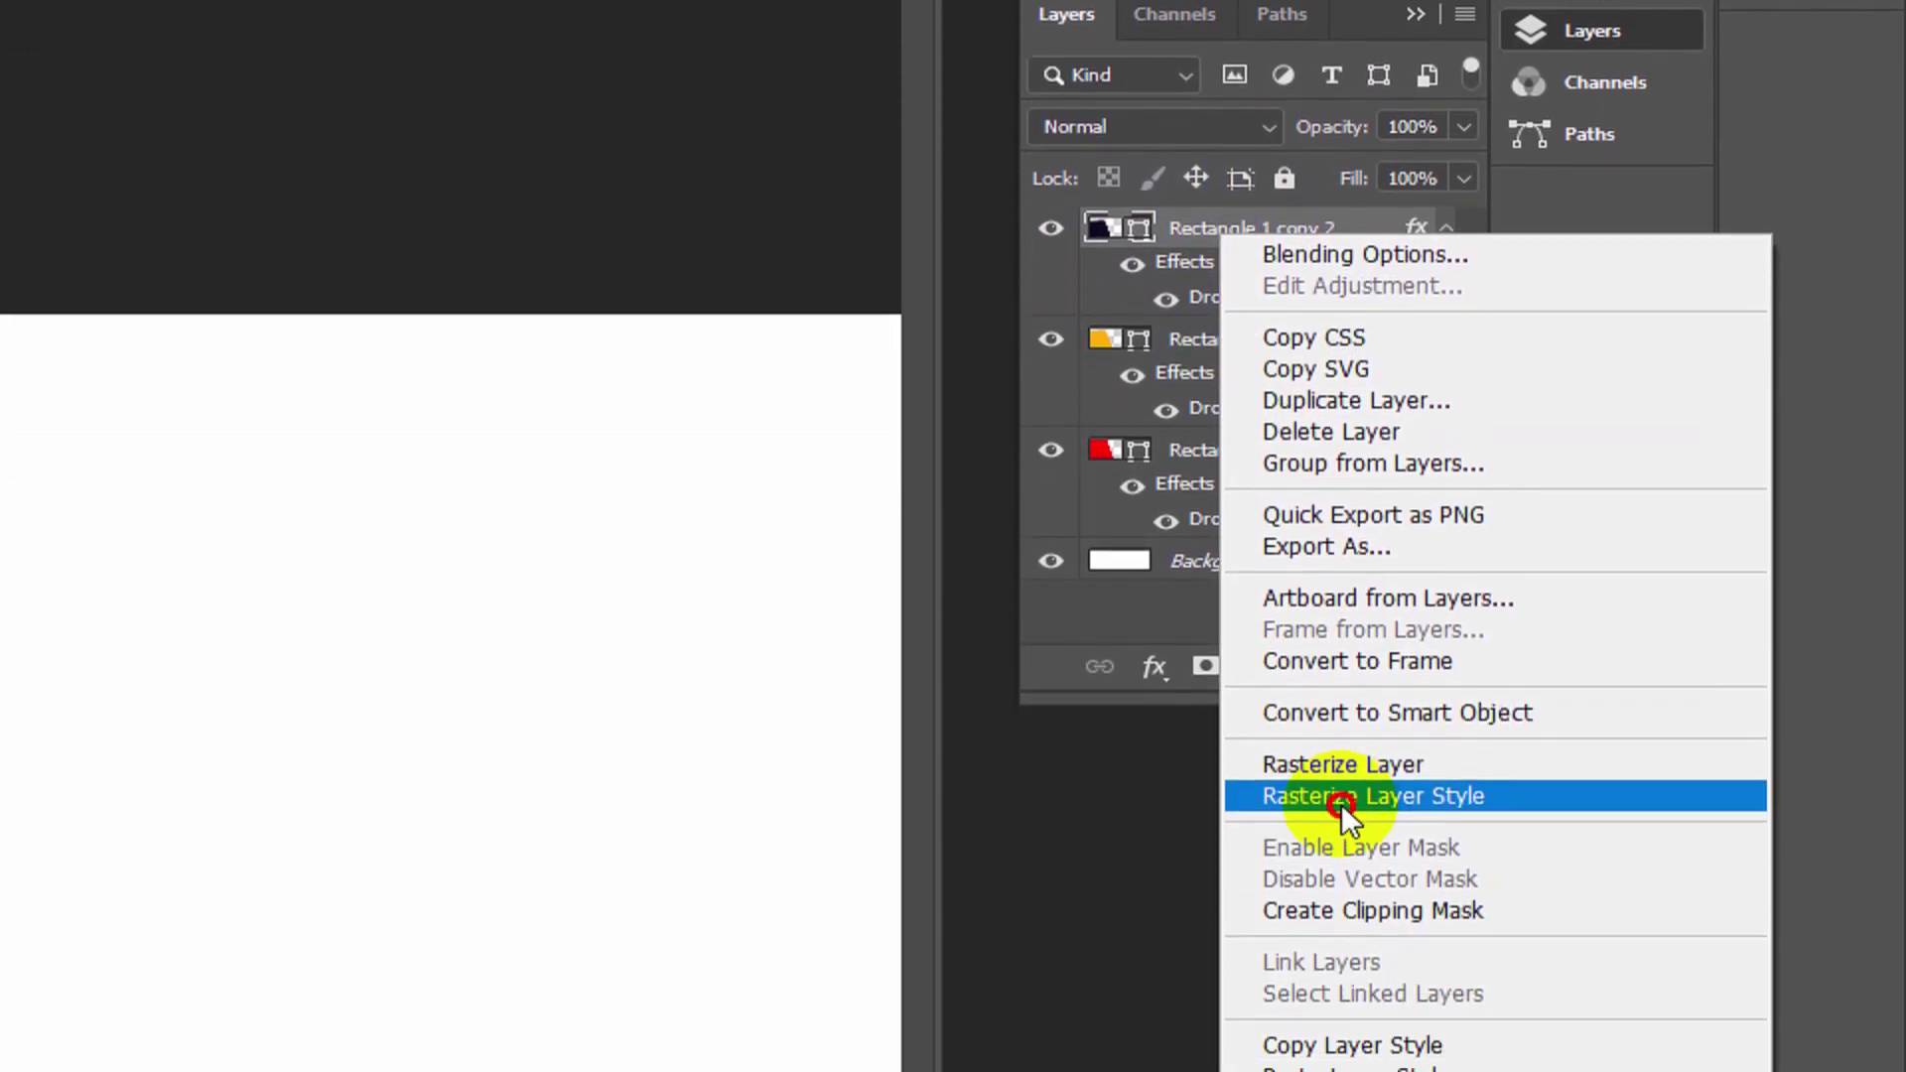
pyautogui.click(1342, 802)
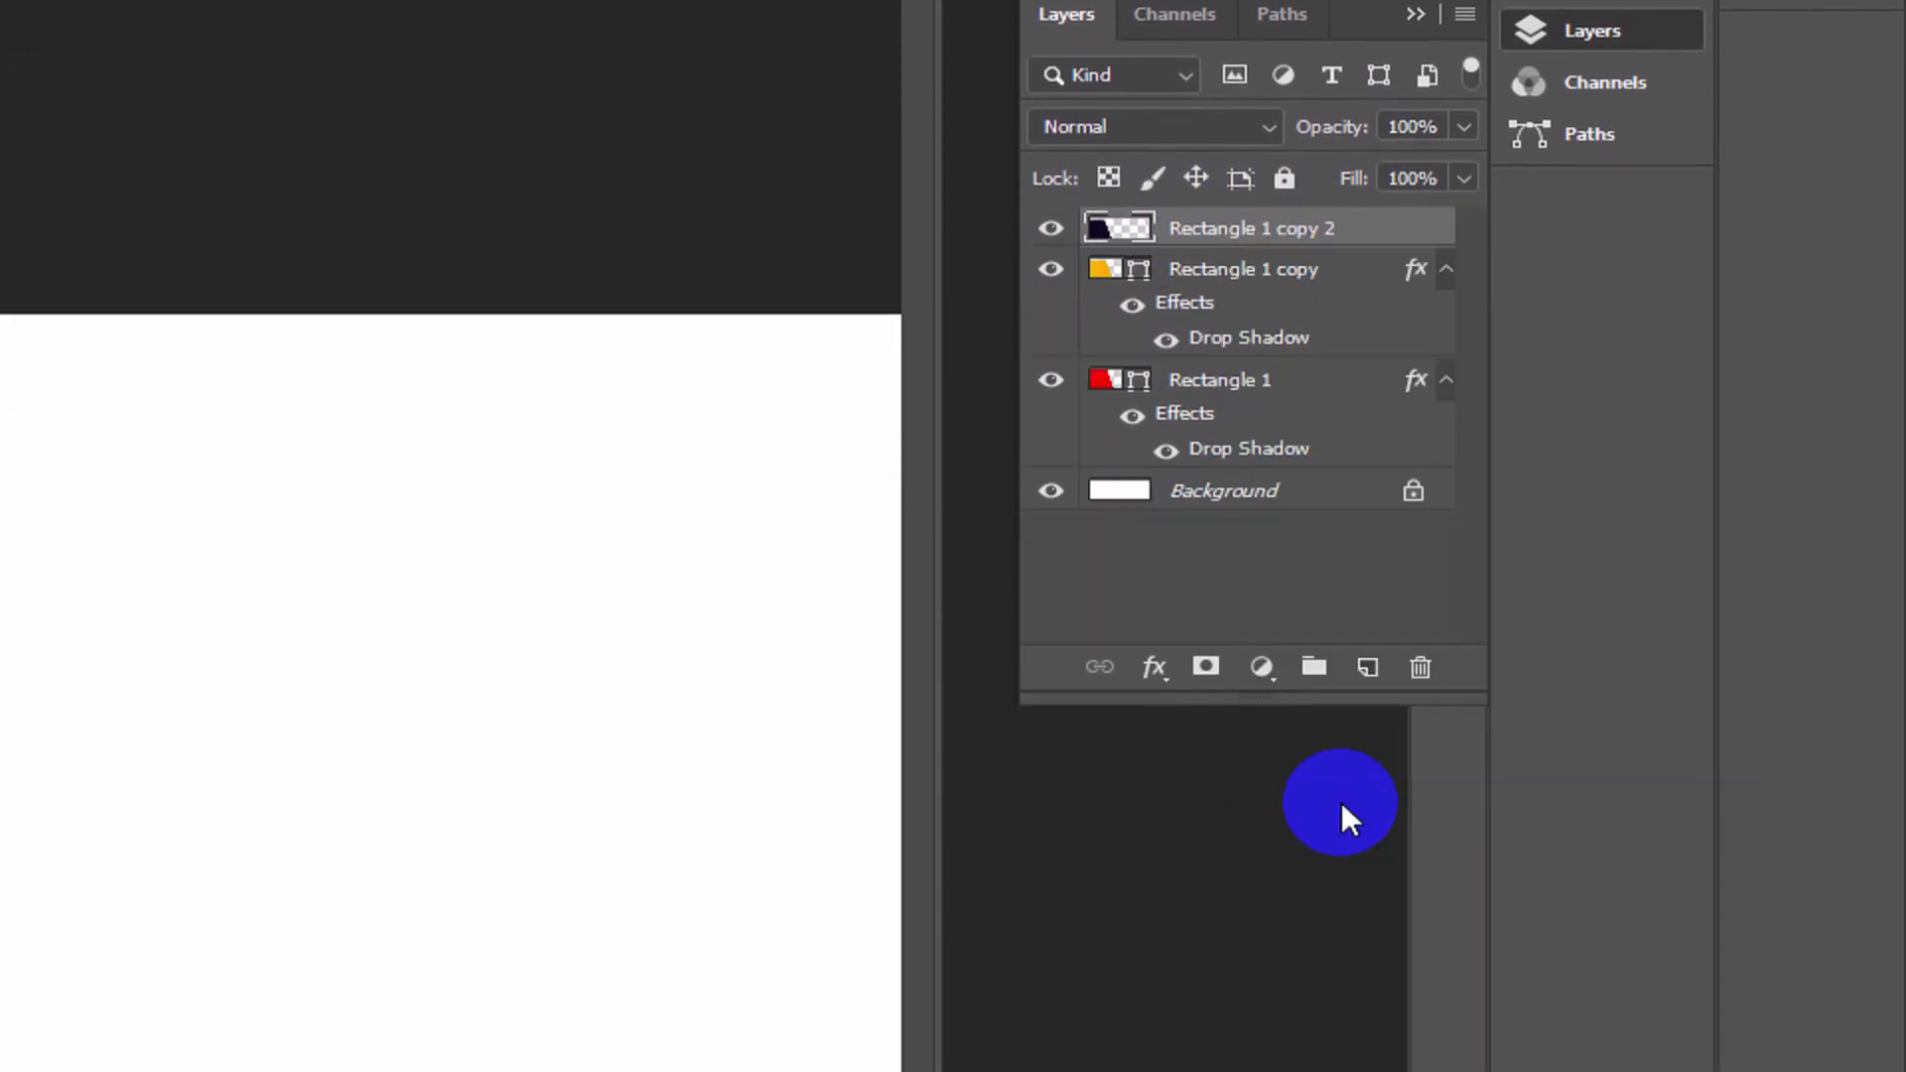
pyautogui.rightClick(1260, 270)
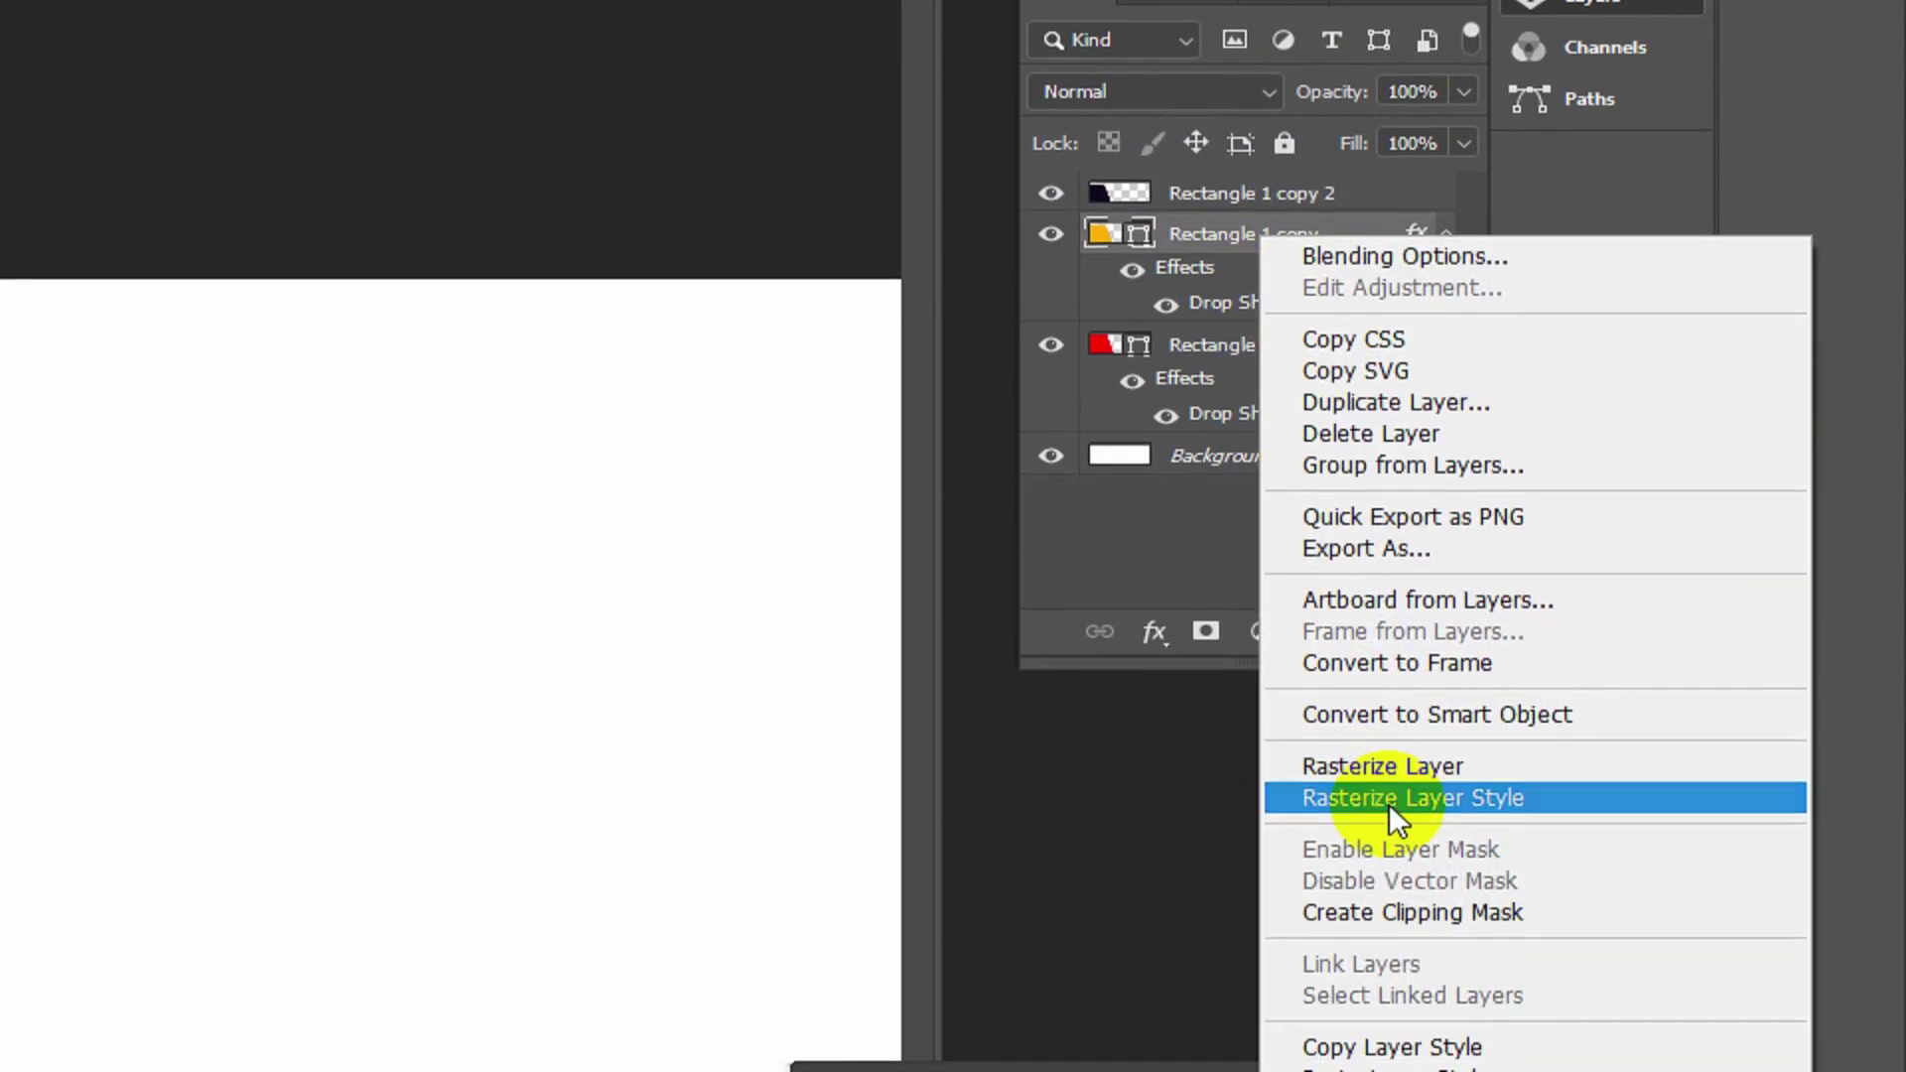
pyautogui.click(1390, 804)
pyautogui.rightClick(1231, 286)
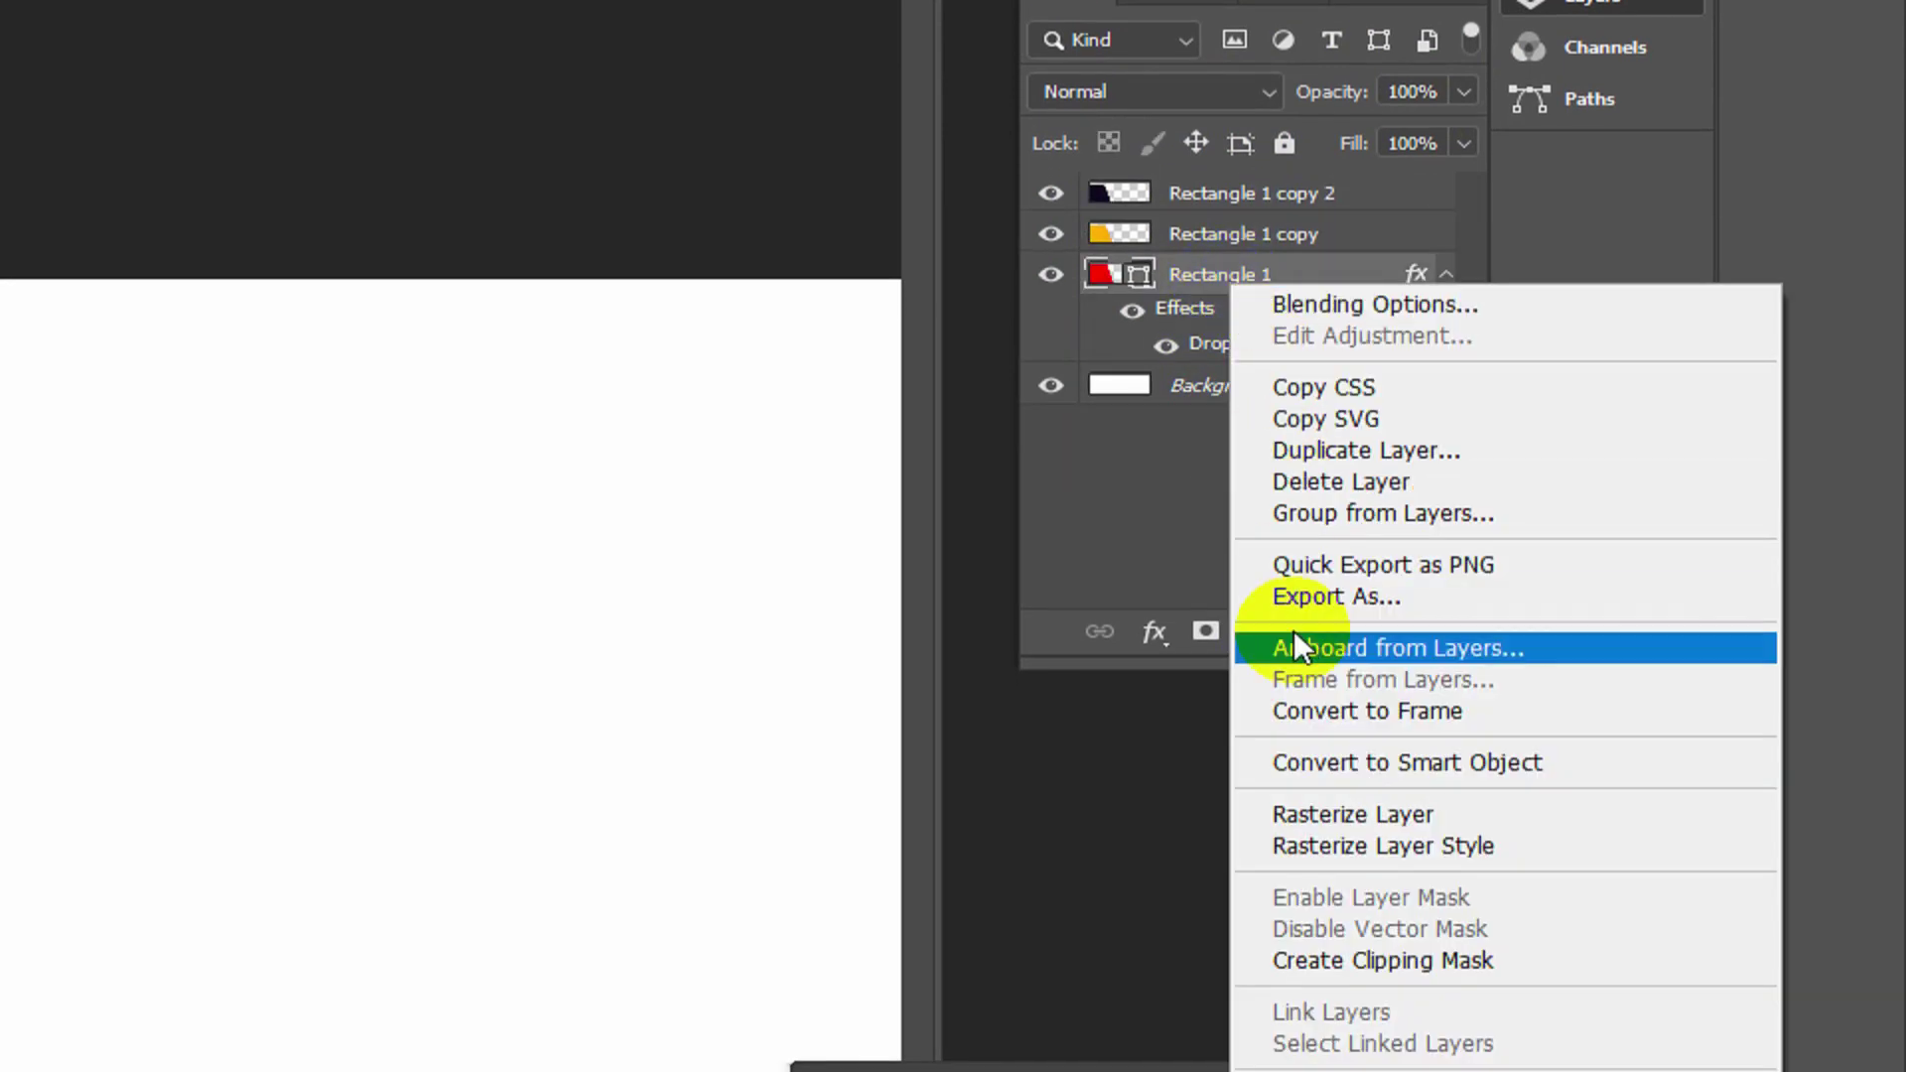
pyautogui.click(1347, 809)
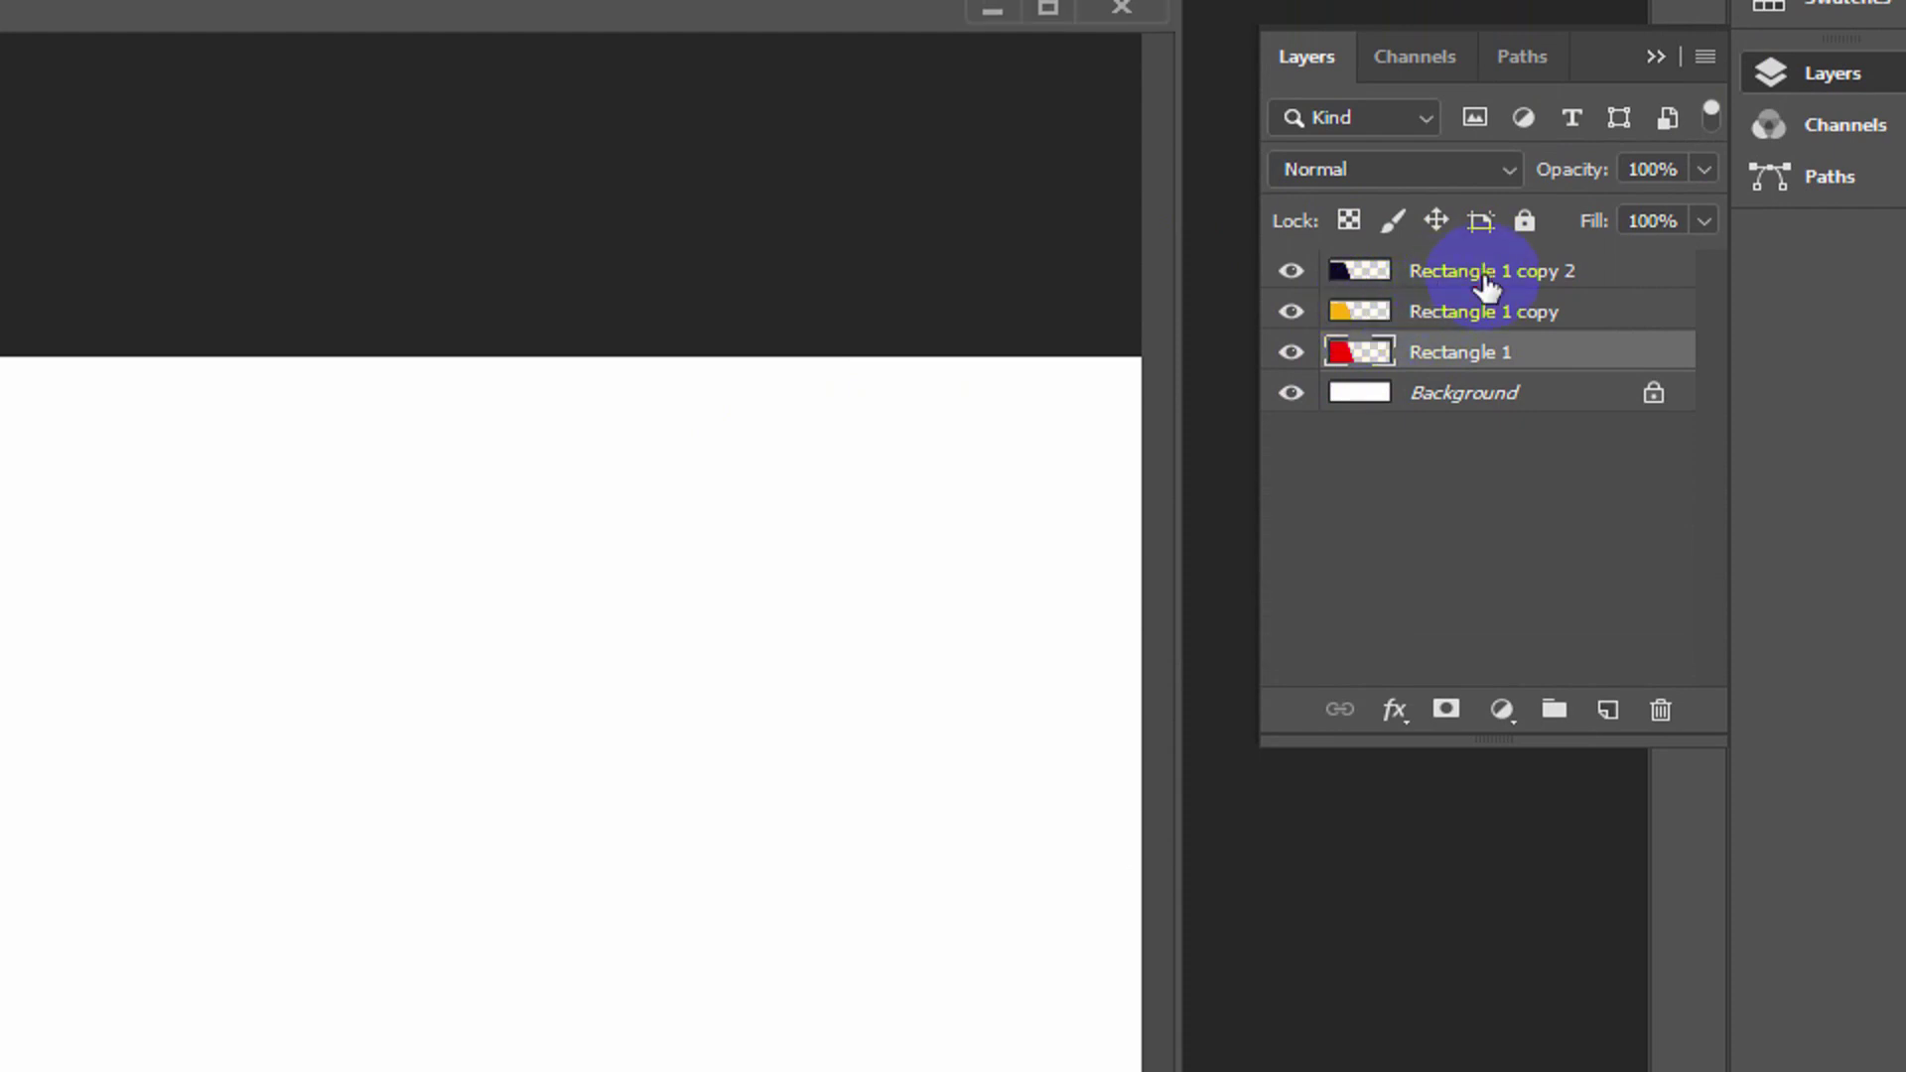
# - Select the Rectangle 1 copy 2 layer in the Layers panel
pyautogui.click(1466, 274)
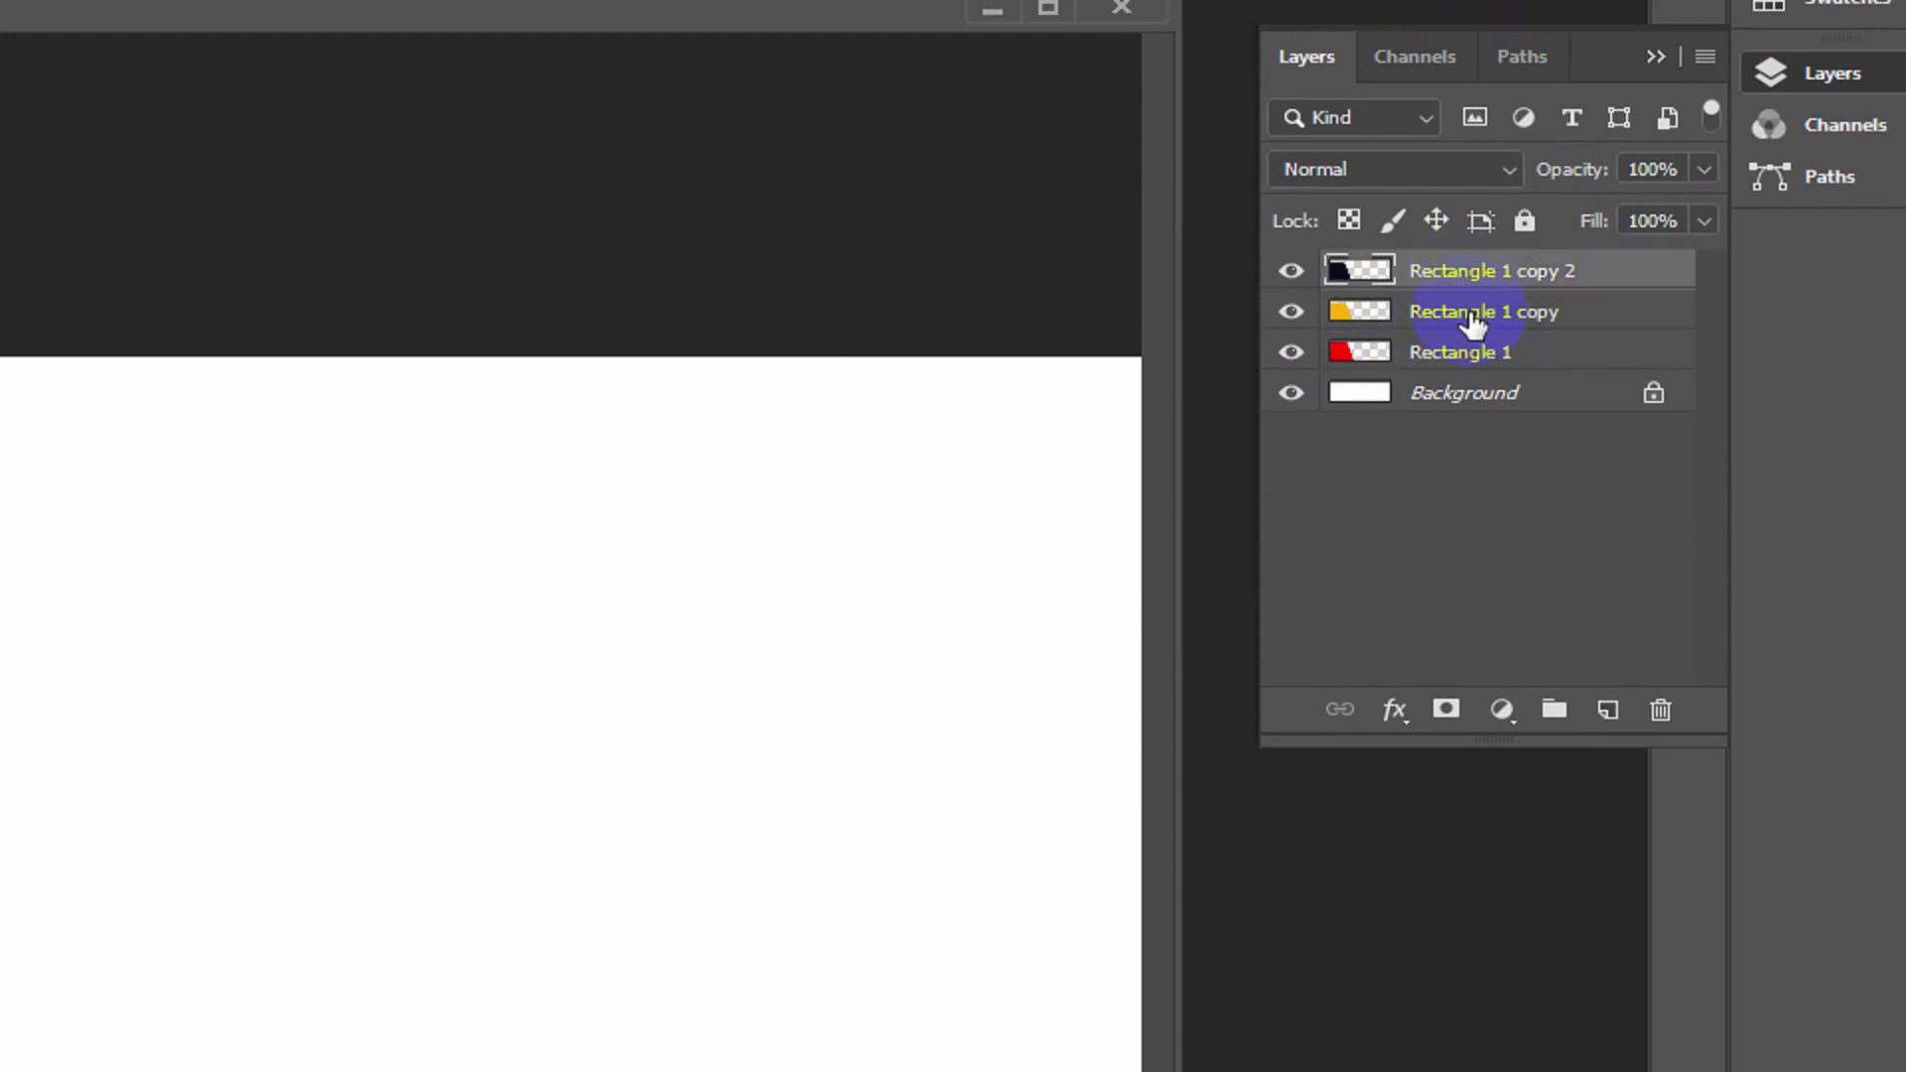
pyautogui.keyDown('ctrl'); pyautogui.click(1472, 313); pyautogui.keyUp('ctrl')
pyautogui.click(1467, 281)
# - Group the three Rectangle layers into Group 1 and duplicate the group
pyautogui.keyDown('ctrl'); pyautogui.click(1470, 319); pyautogui.keyUp('ctrl')
pyautogui.keyDown('ctrl'); pyautogui.click(1473, 357); pyautogui.keyUp('ctrl')
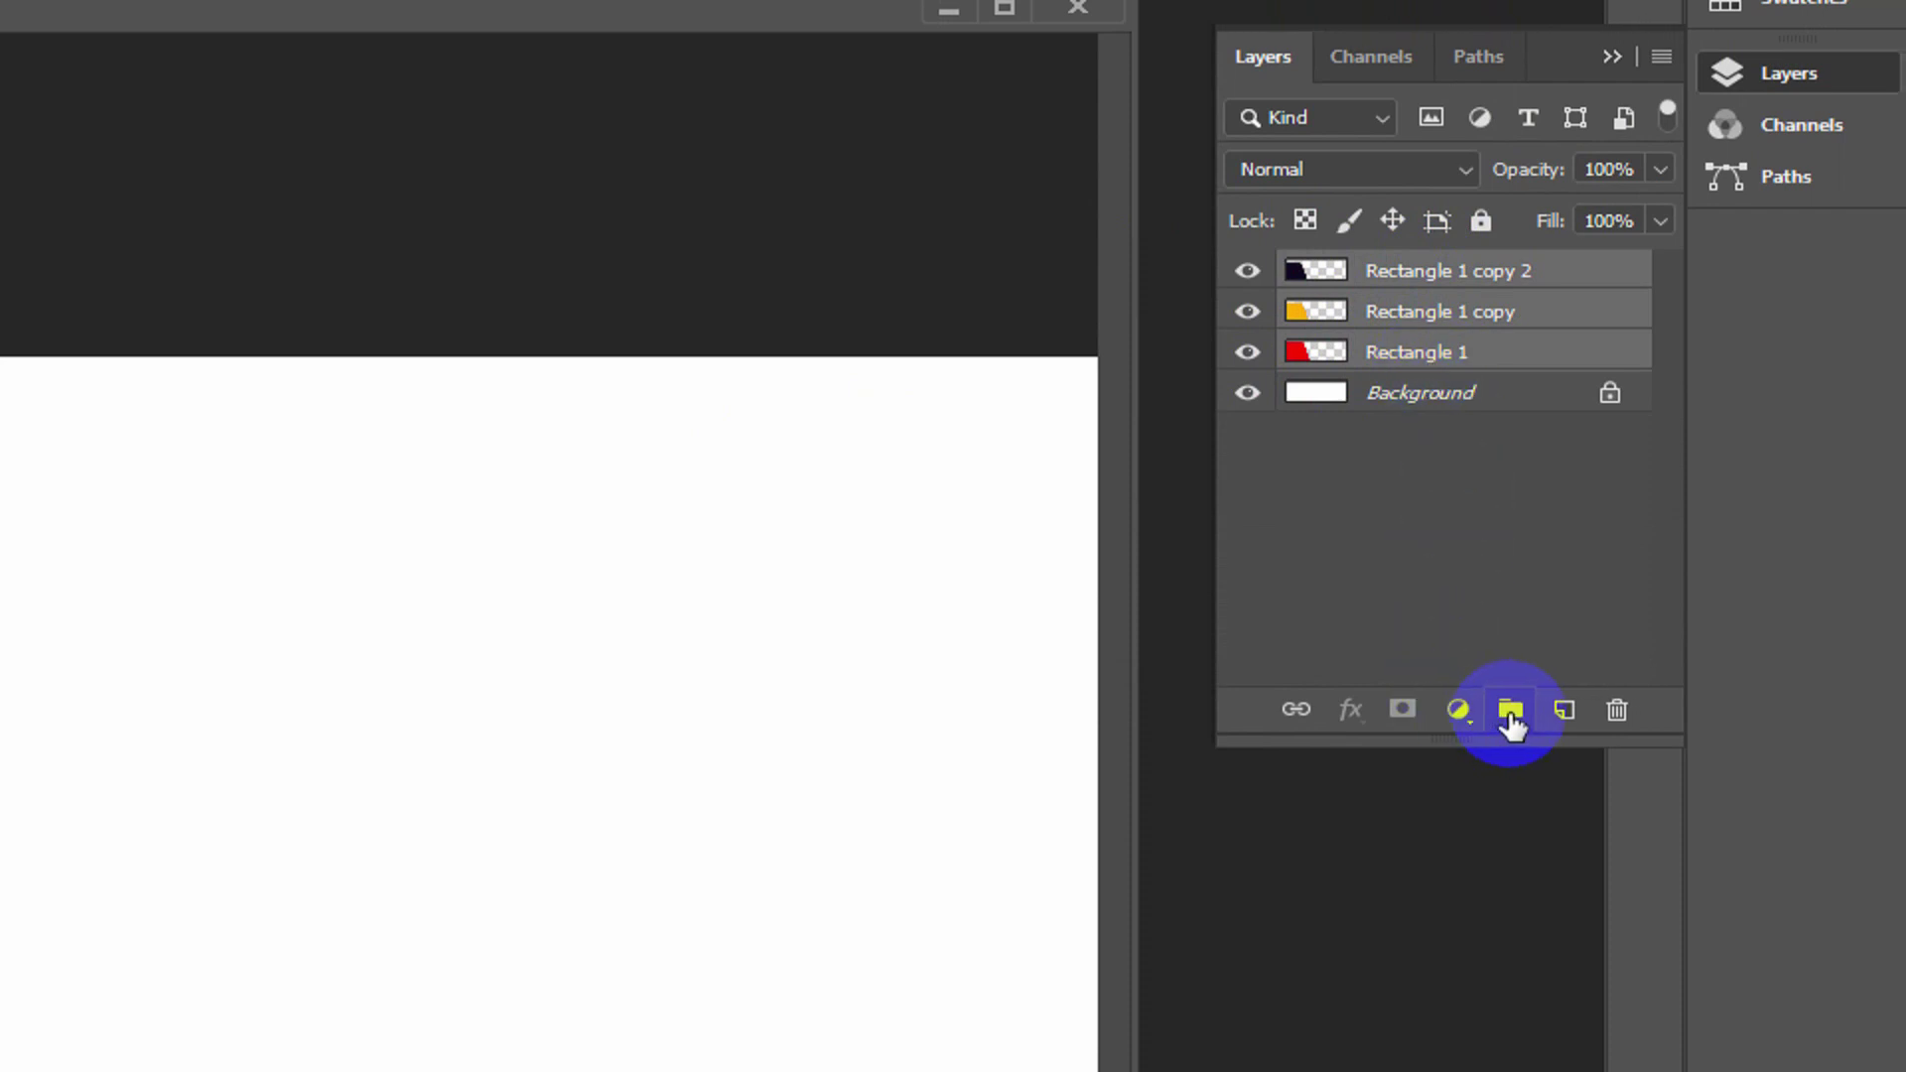
pyautogui.click(1509, 711)
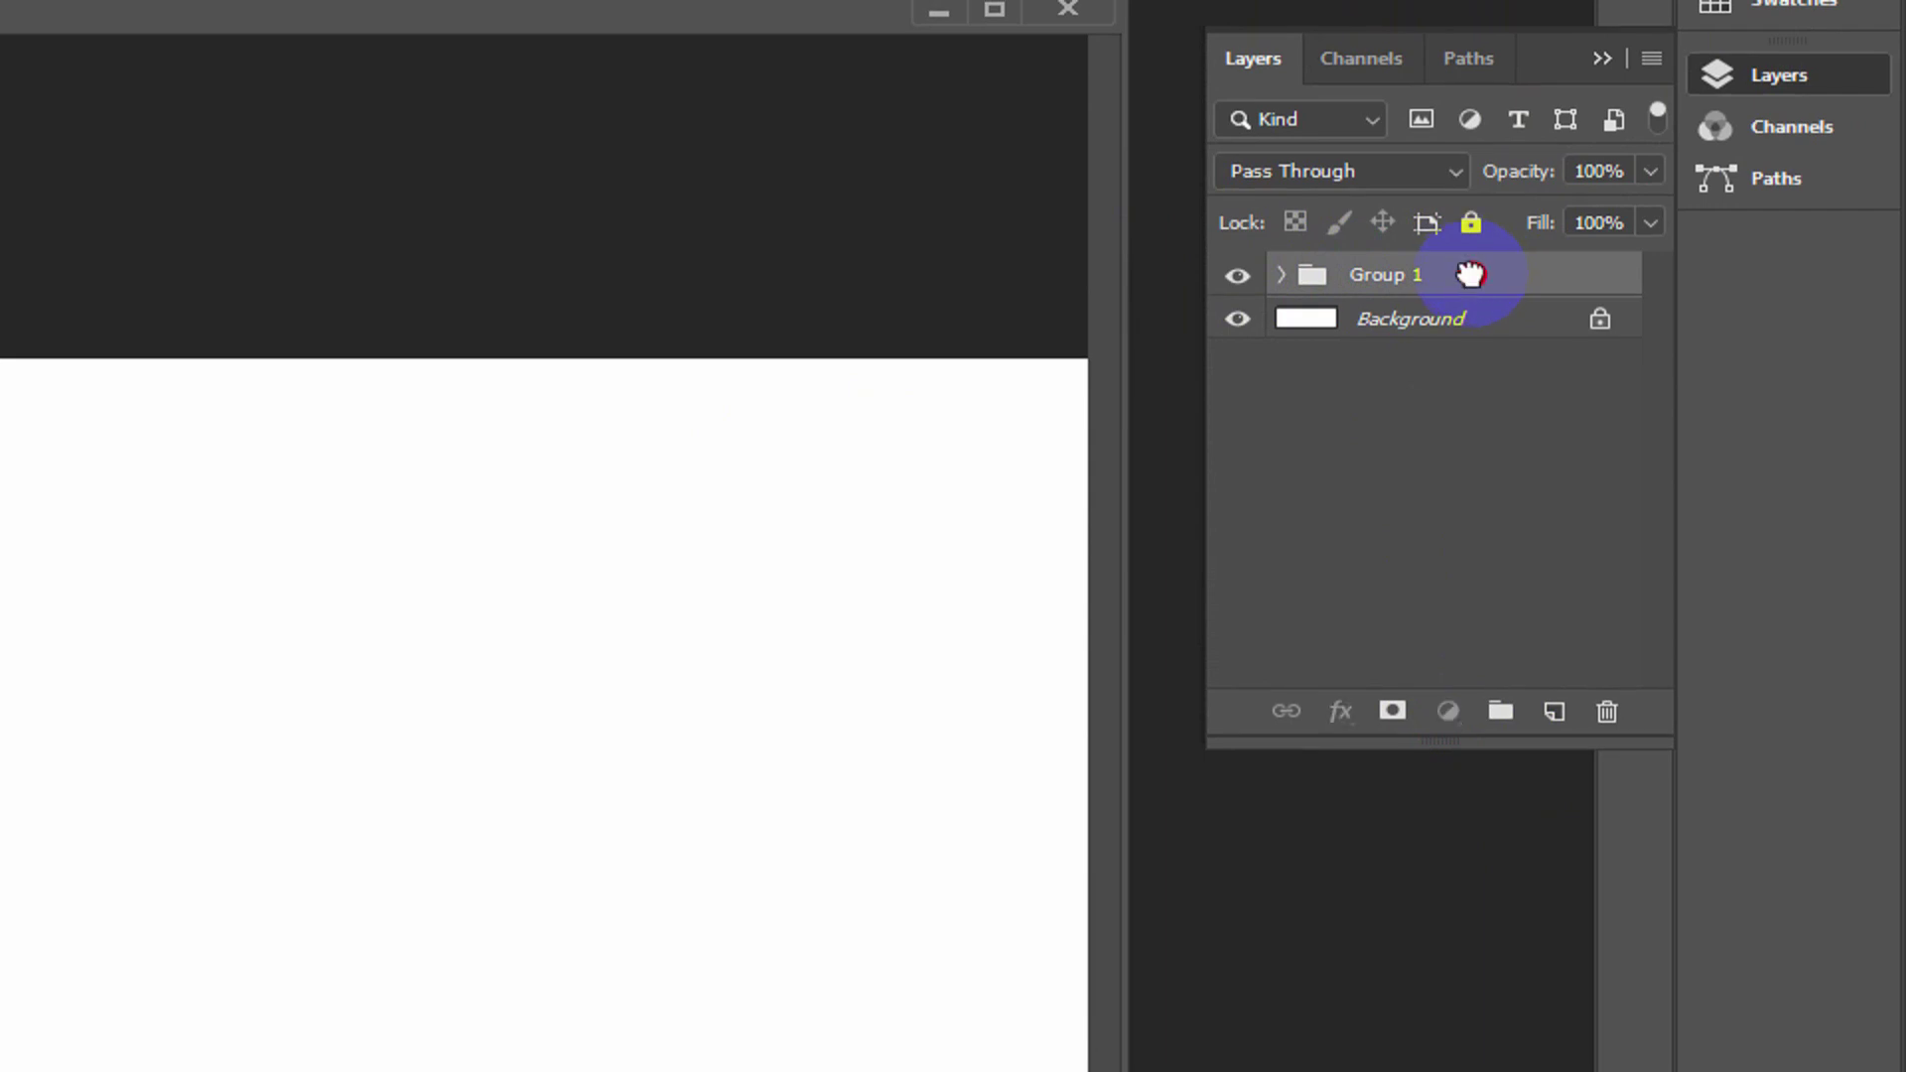
pyautogui.moveTo(1470, 275); pyautogui.dragTo(1508, 710)
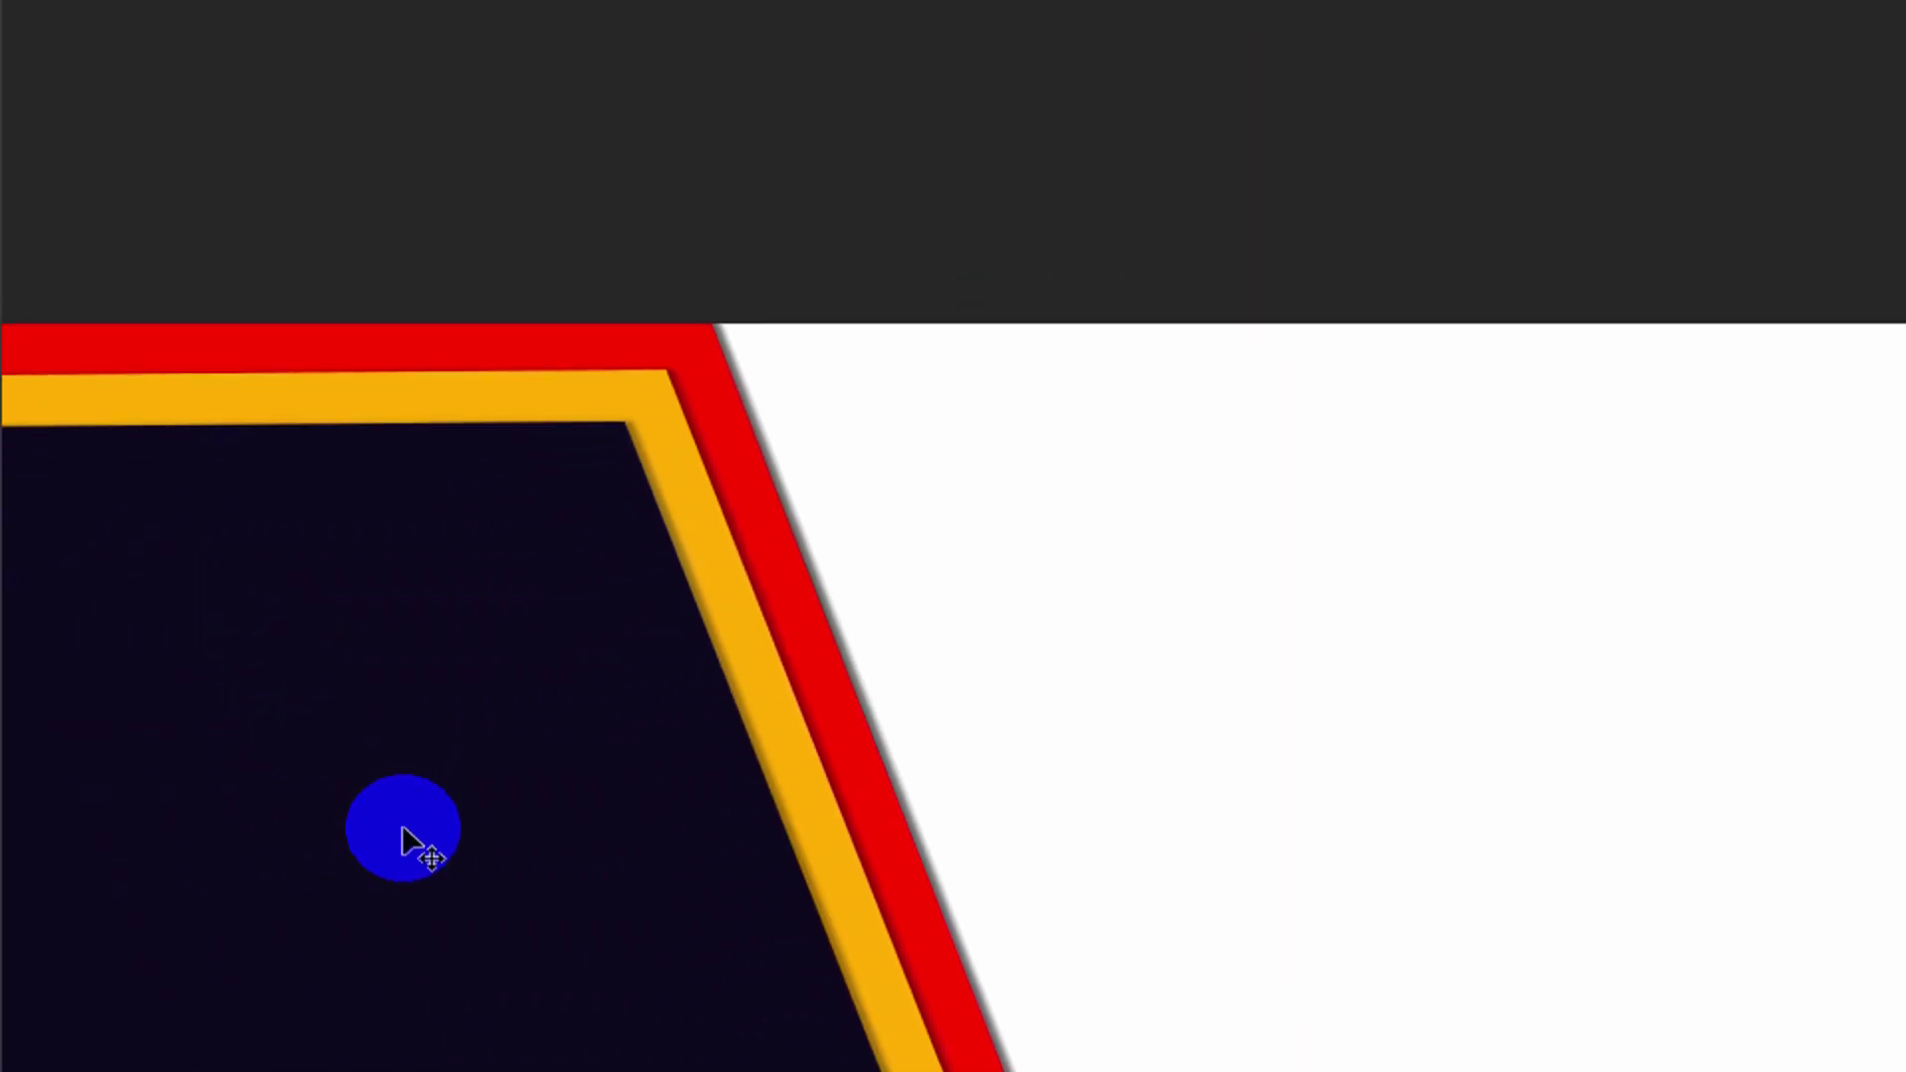
# - Trial-flip the copied stripes and move them right, then undo those changes
pyautogui.moveTo(308, 683); pyautogui.dragTo(452, 799)
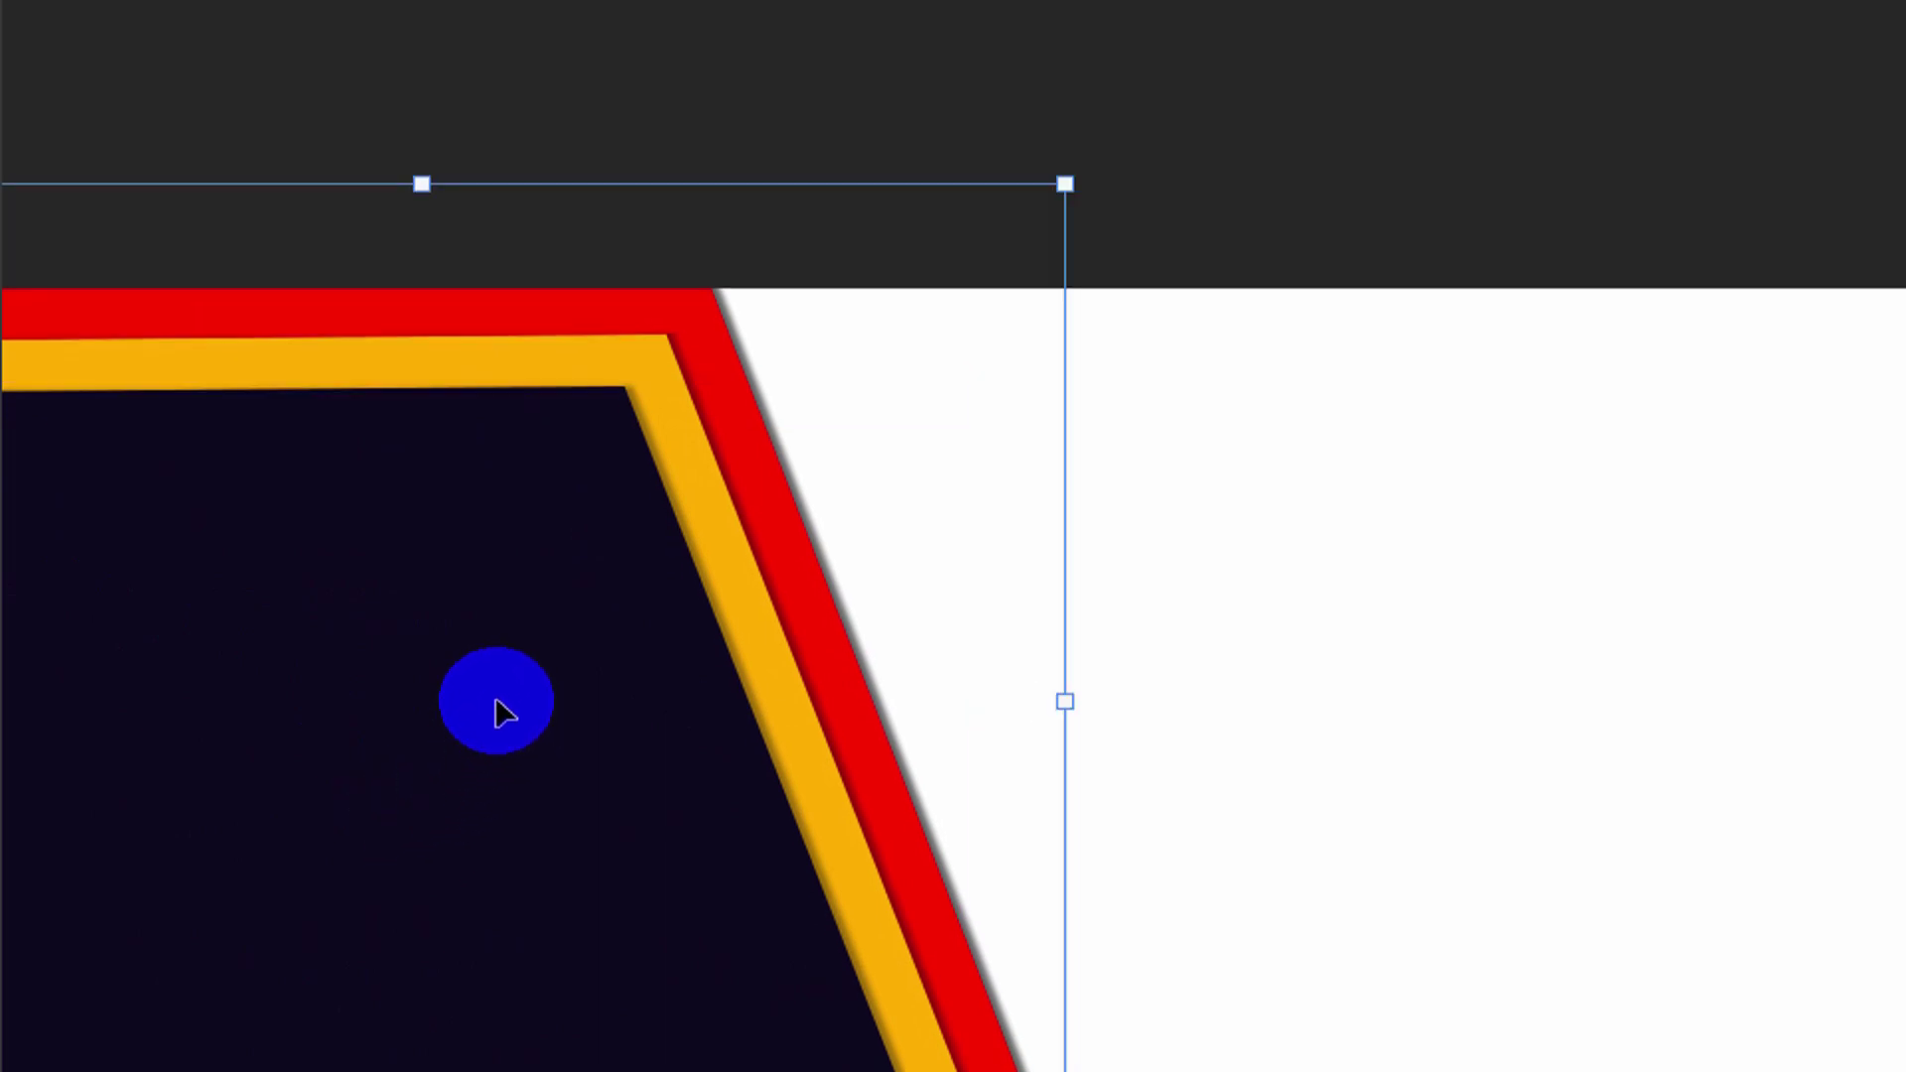
pyautogui.rightClick(502, 713)
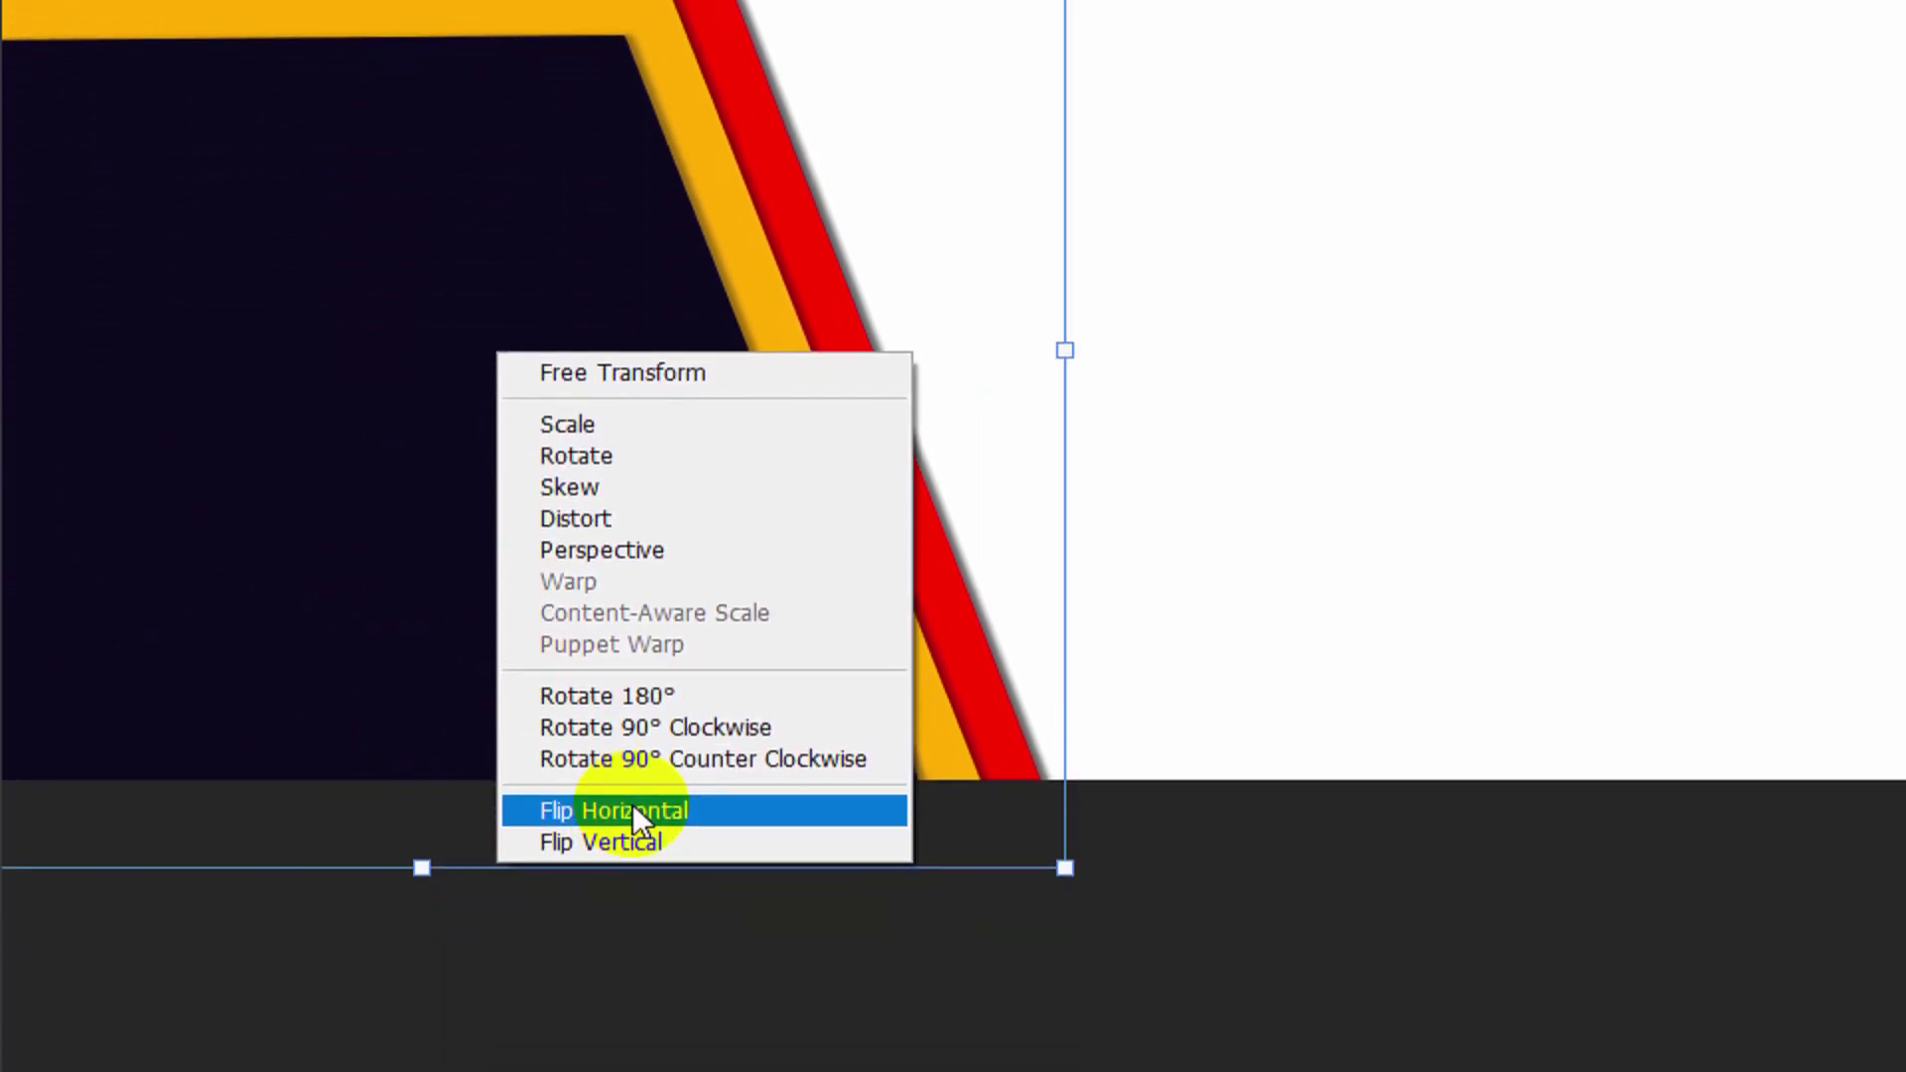
pyautogui.click(634, 807)
pyautogui.moveTo(473, 408)
pyautogui.mouseDown()
pyautogui.moveTo(1569, 415)
pyautogui.moveTo(1510, 417)
pyautogui.mouseUp()
pyautogui.rightClick(1354, 404)
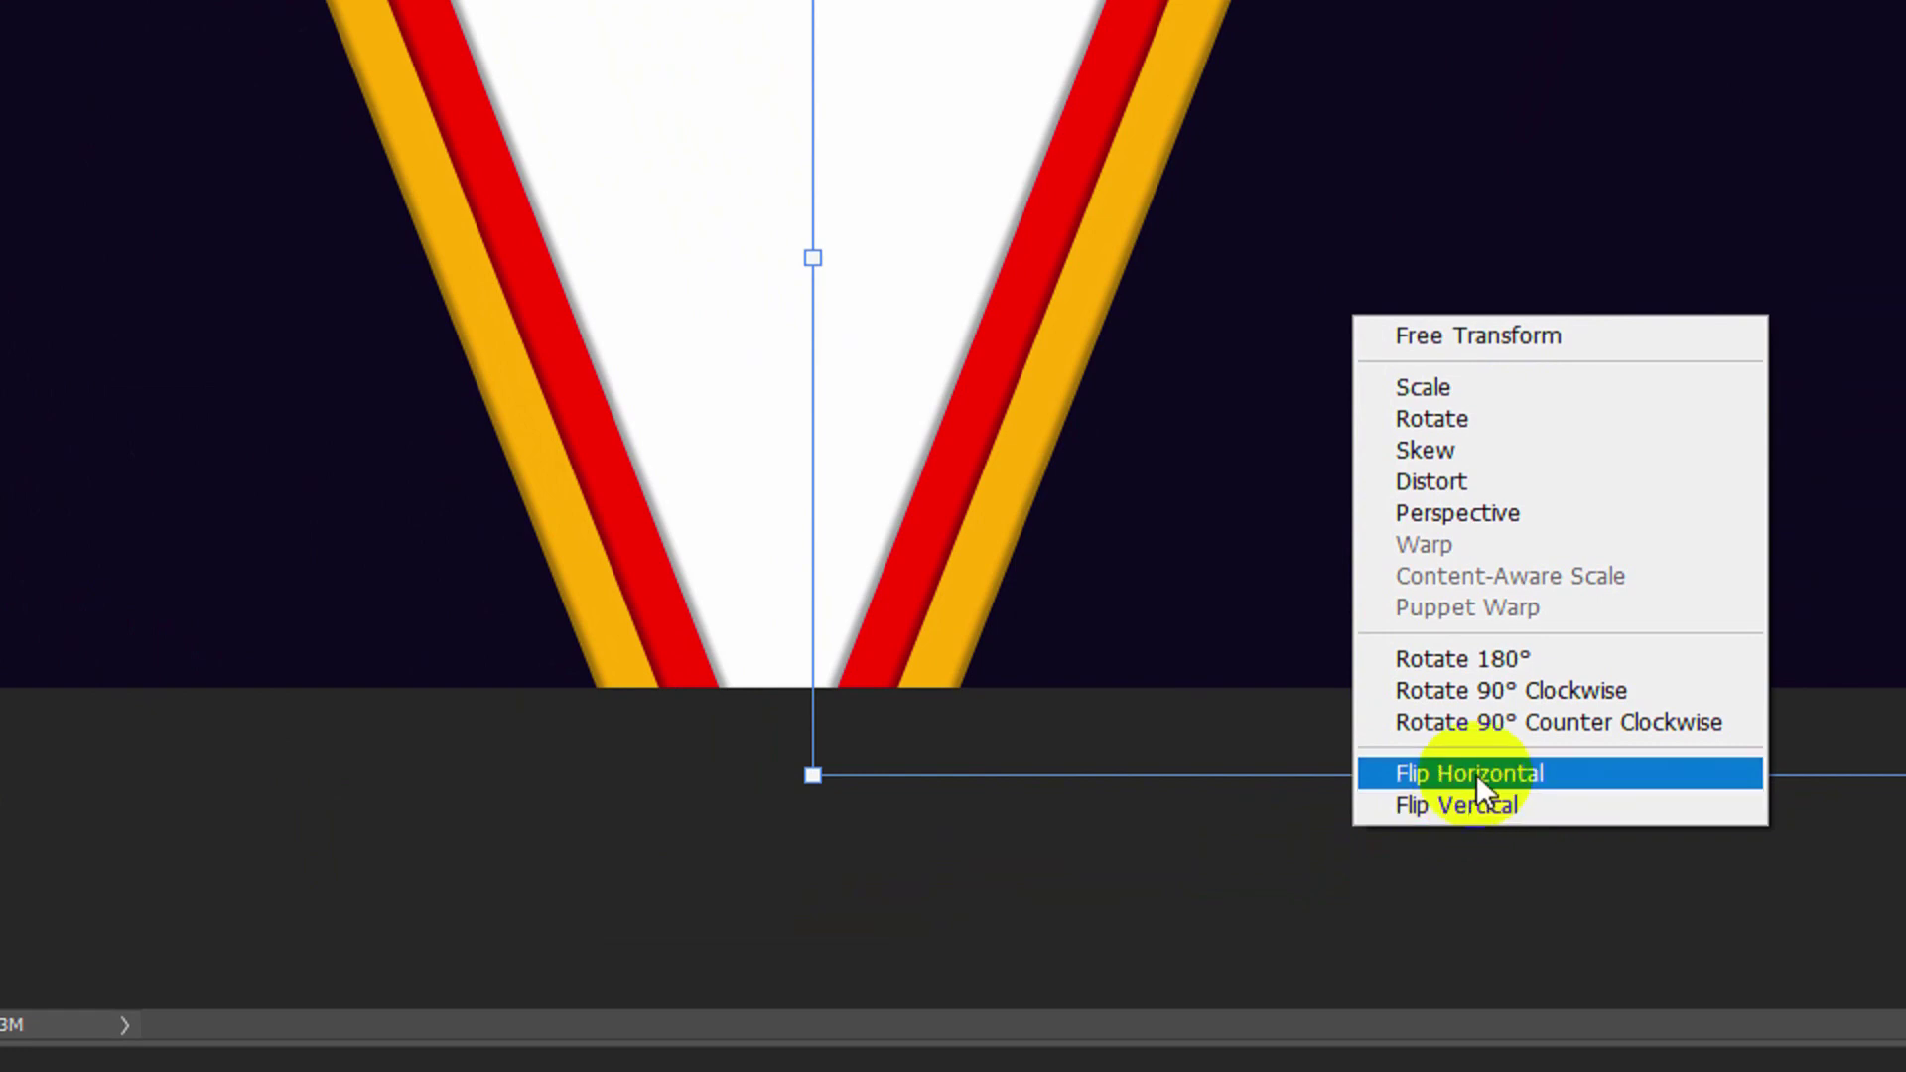
pyautogui.click(1470, 806)
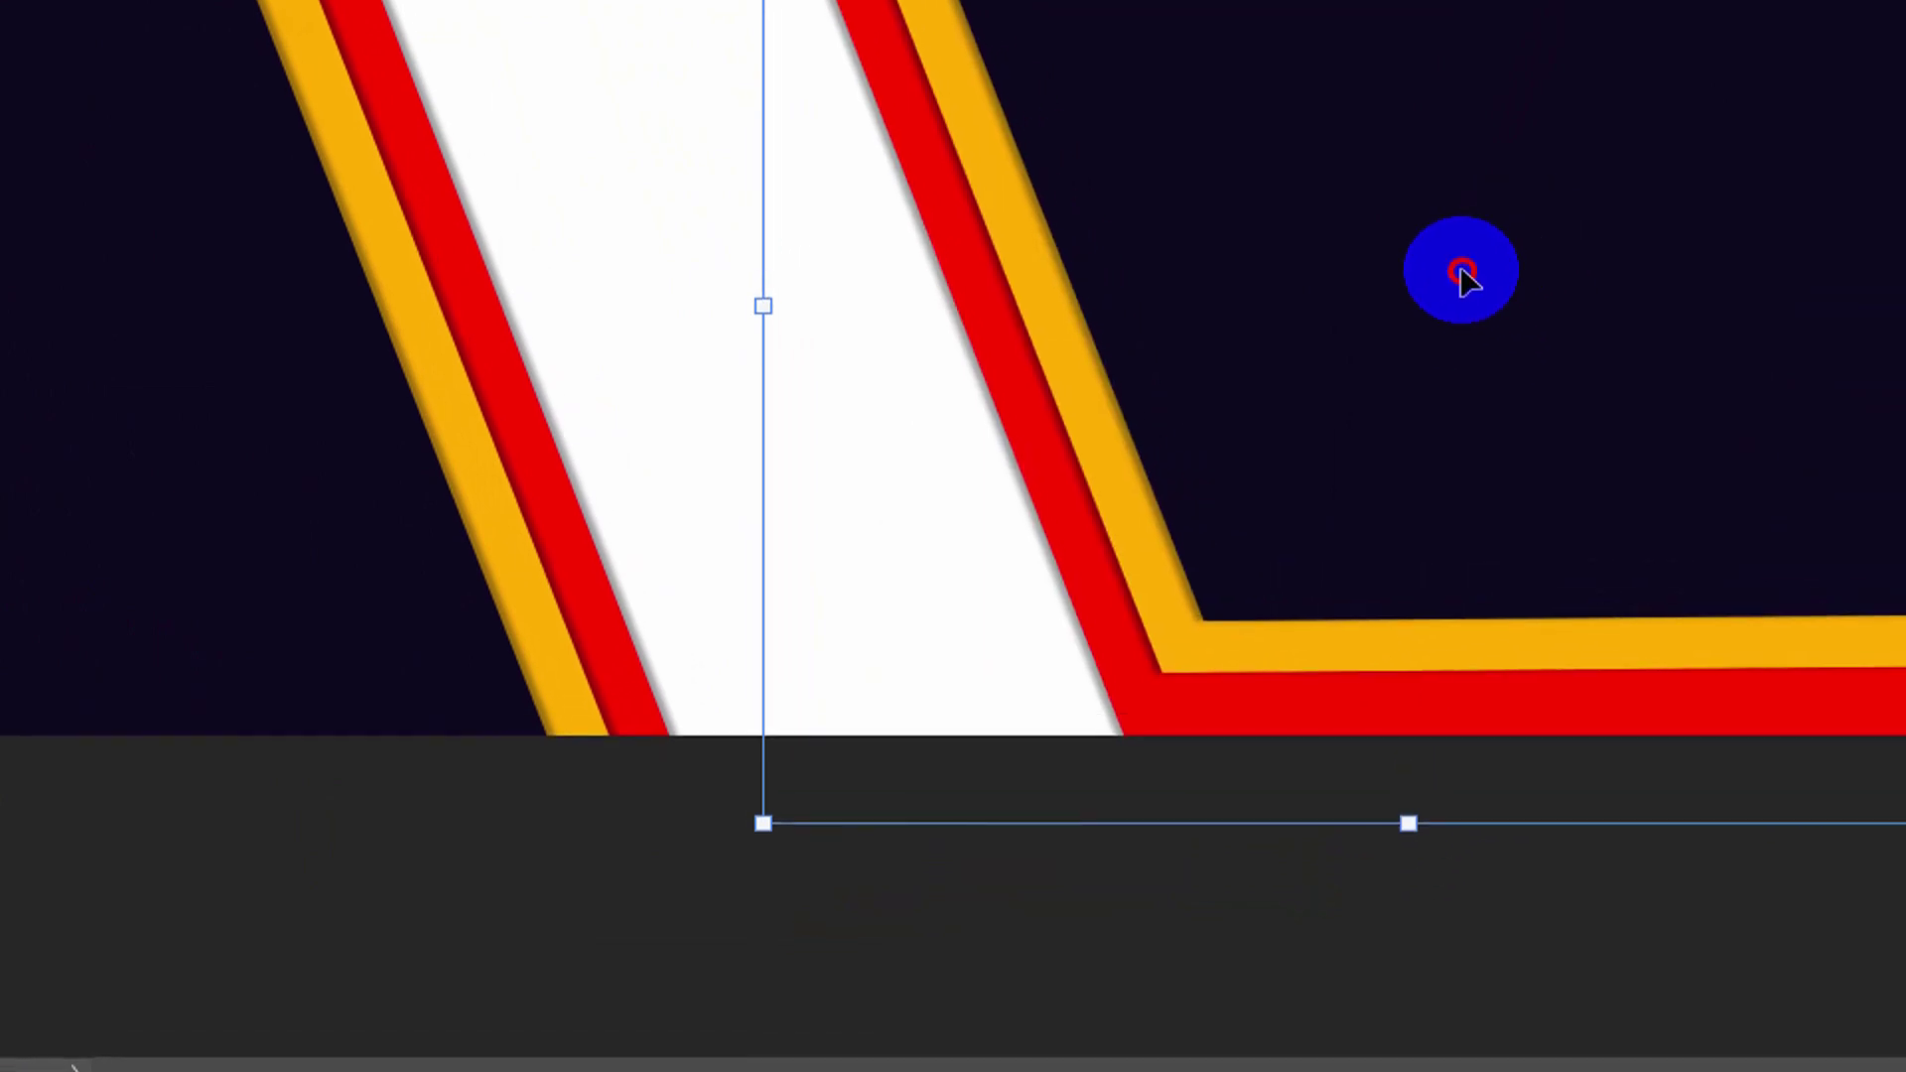
pyautogui.moveTo(1464, 274); pyautogui.dragTo(1510, 288)
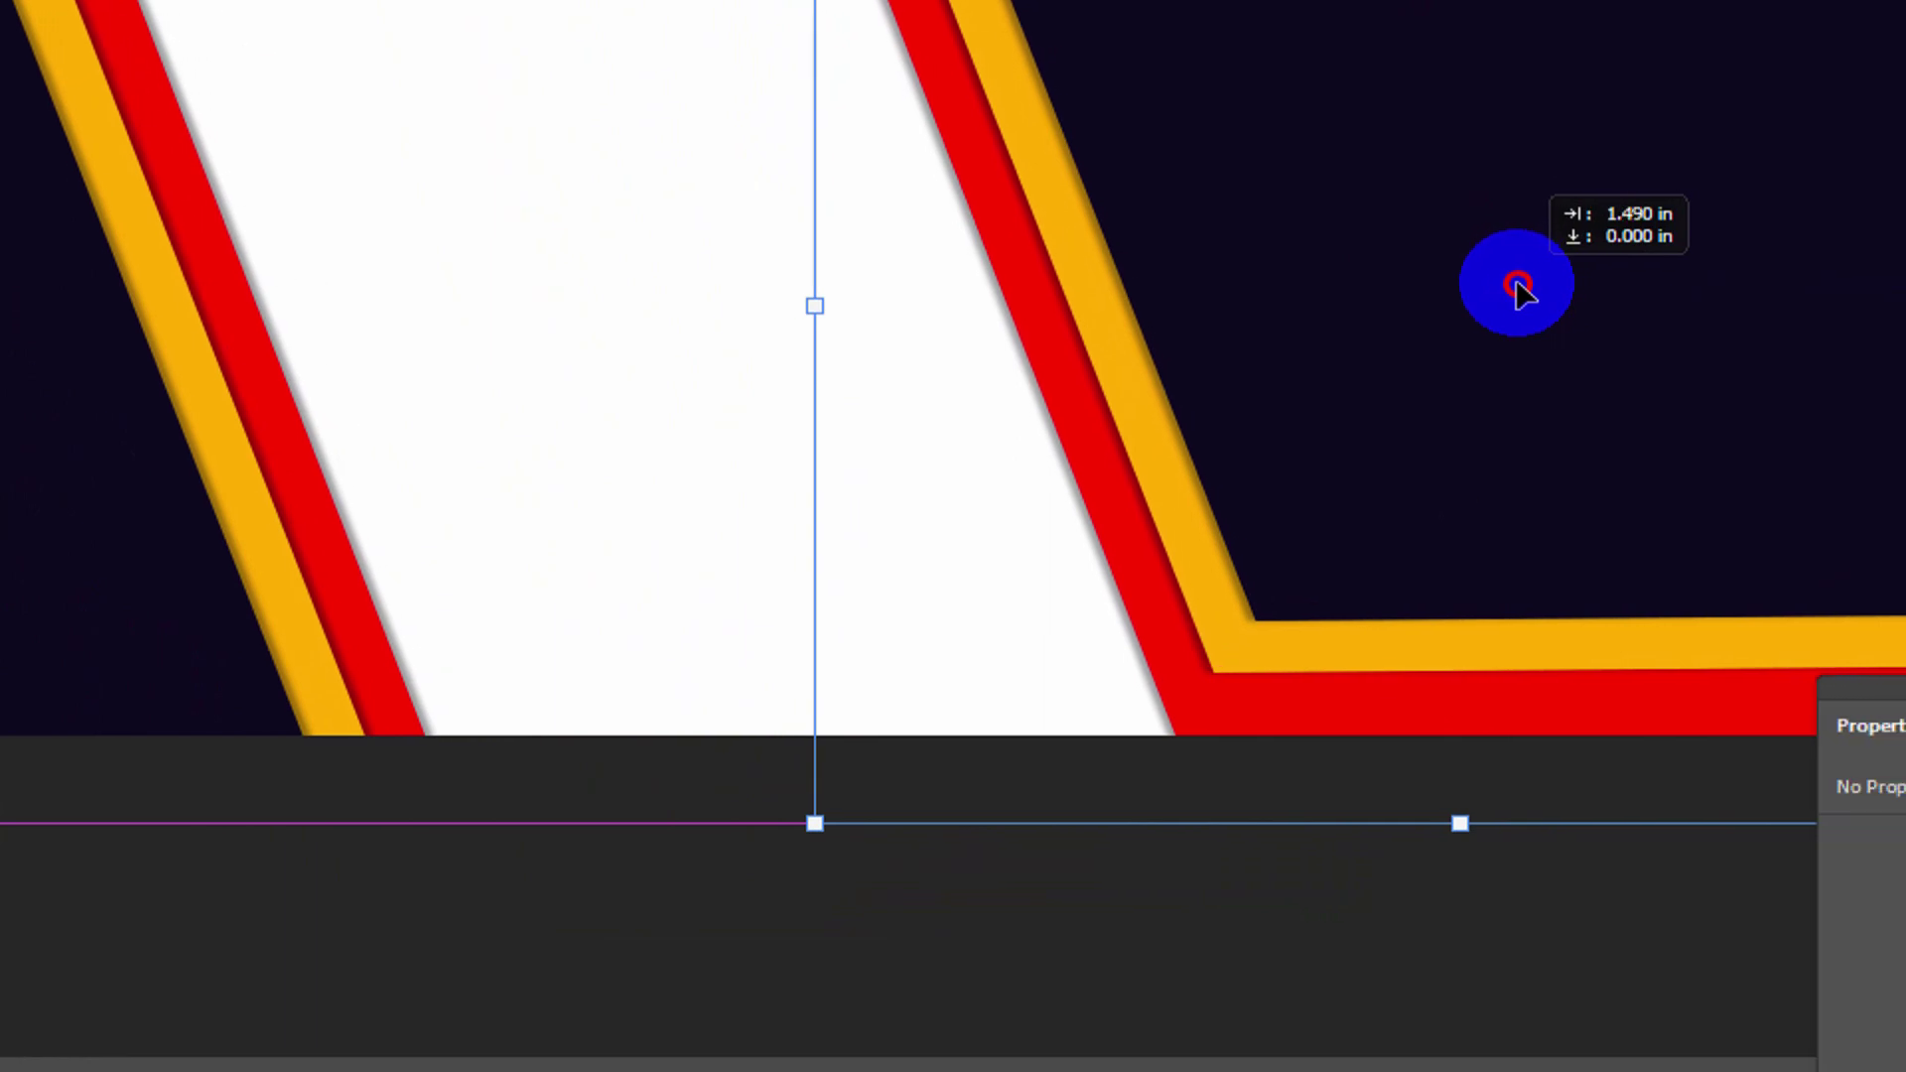
pyautogui.moveTo(1510, 288); pyautogui.dragTo(1512, 288)
pyautogui.click(1390, 298)
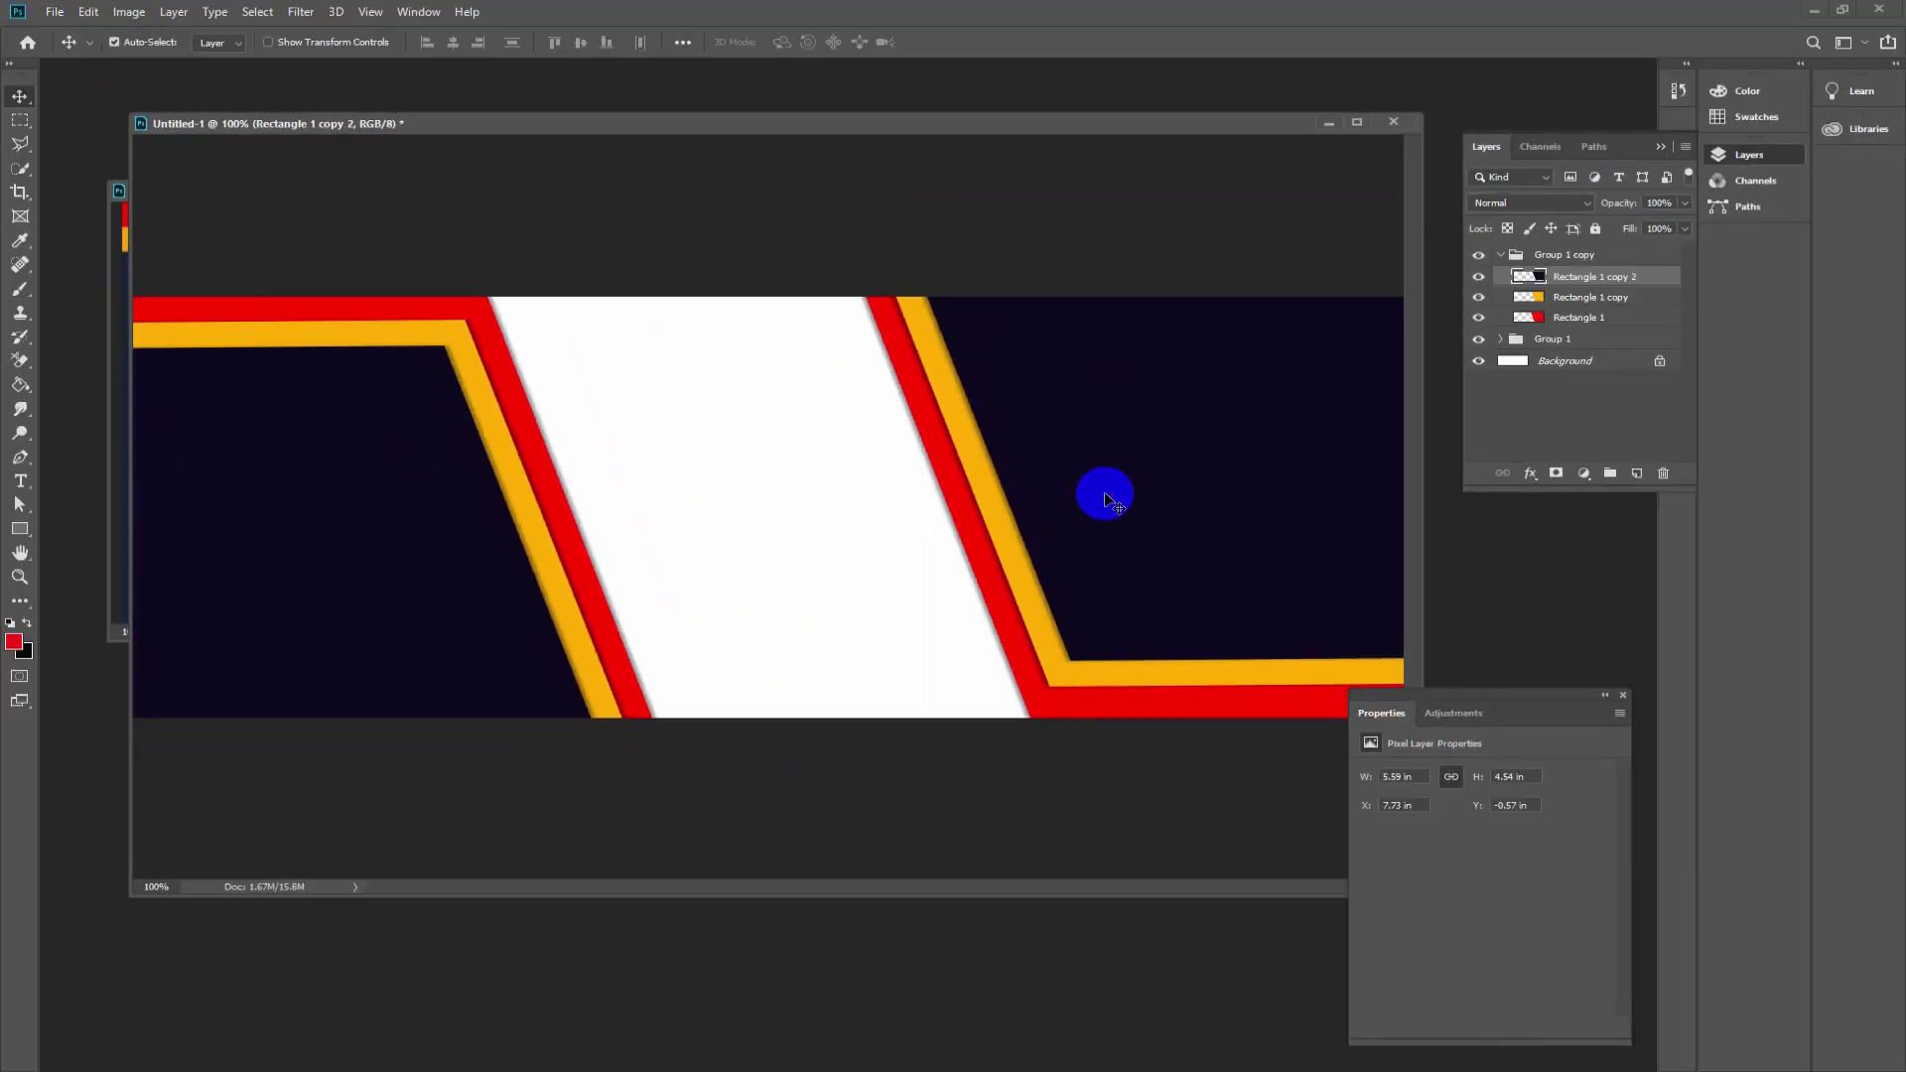
pyautogui.press('Left')
pyautogui.press('Left')
pyautogui.press('Left')
pyautogui.press('Left')
pyautogui.press('Left')
pyautogui.press('Left')
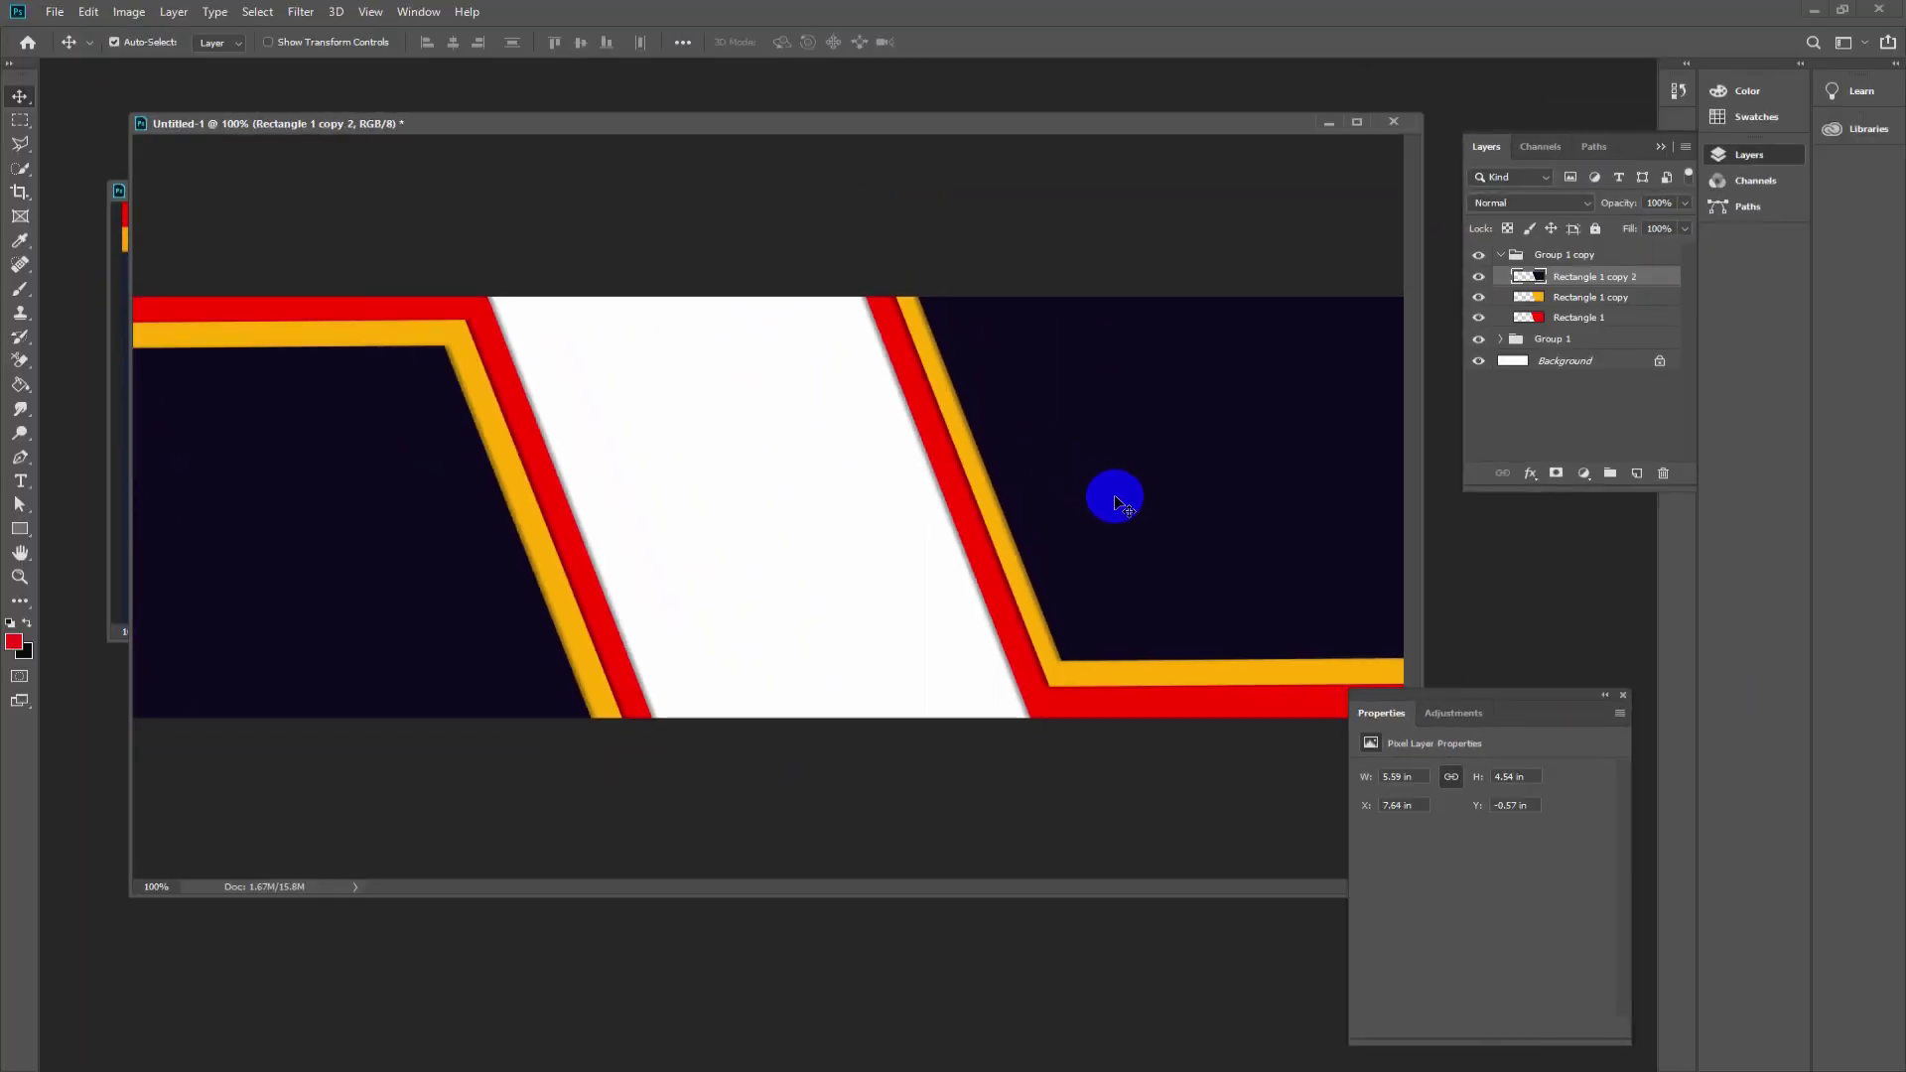
pyautogui.hotkey('ctrl', 'z')
pyautogui.hotkey('ctrl', 'z')
pyautogui.hotkey('ctrl', 'z')
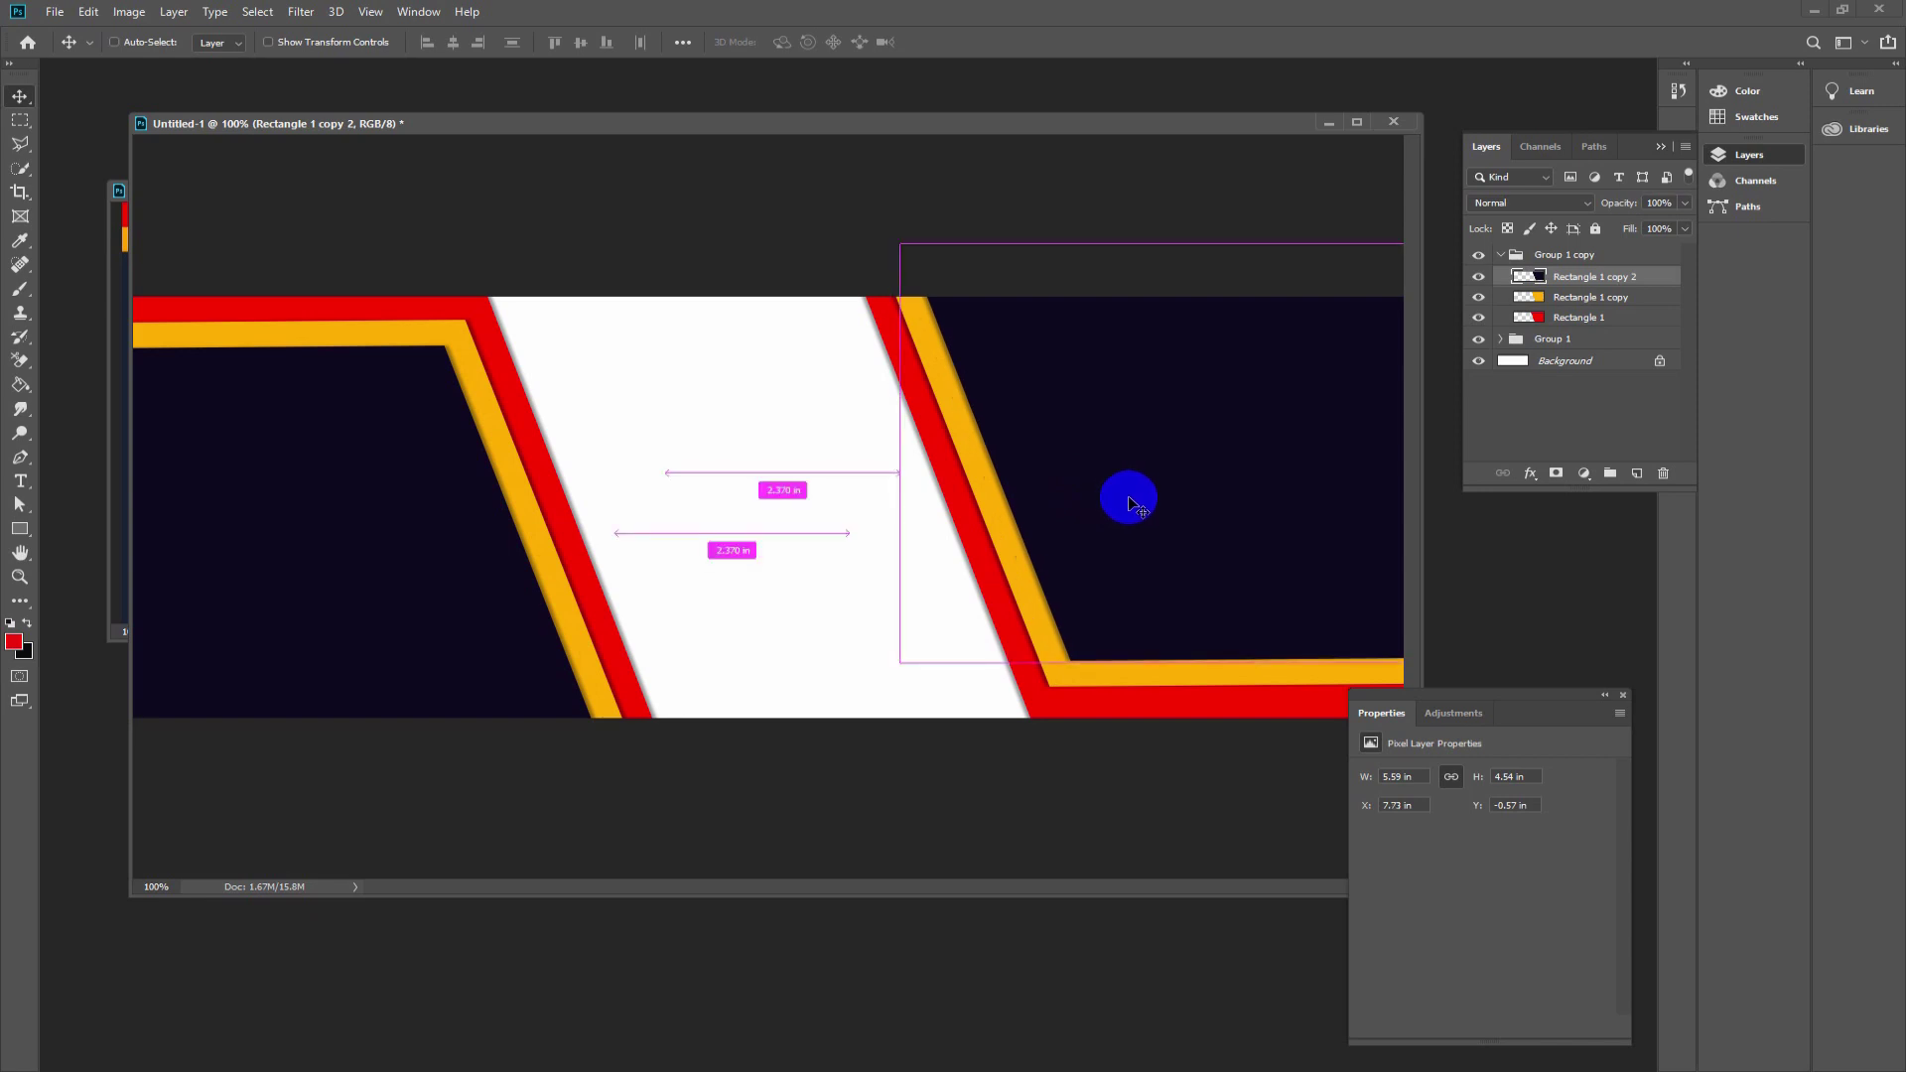
pyautogui.hotkey('ctrl', 'z')
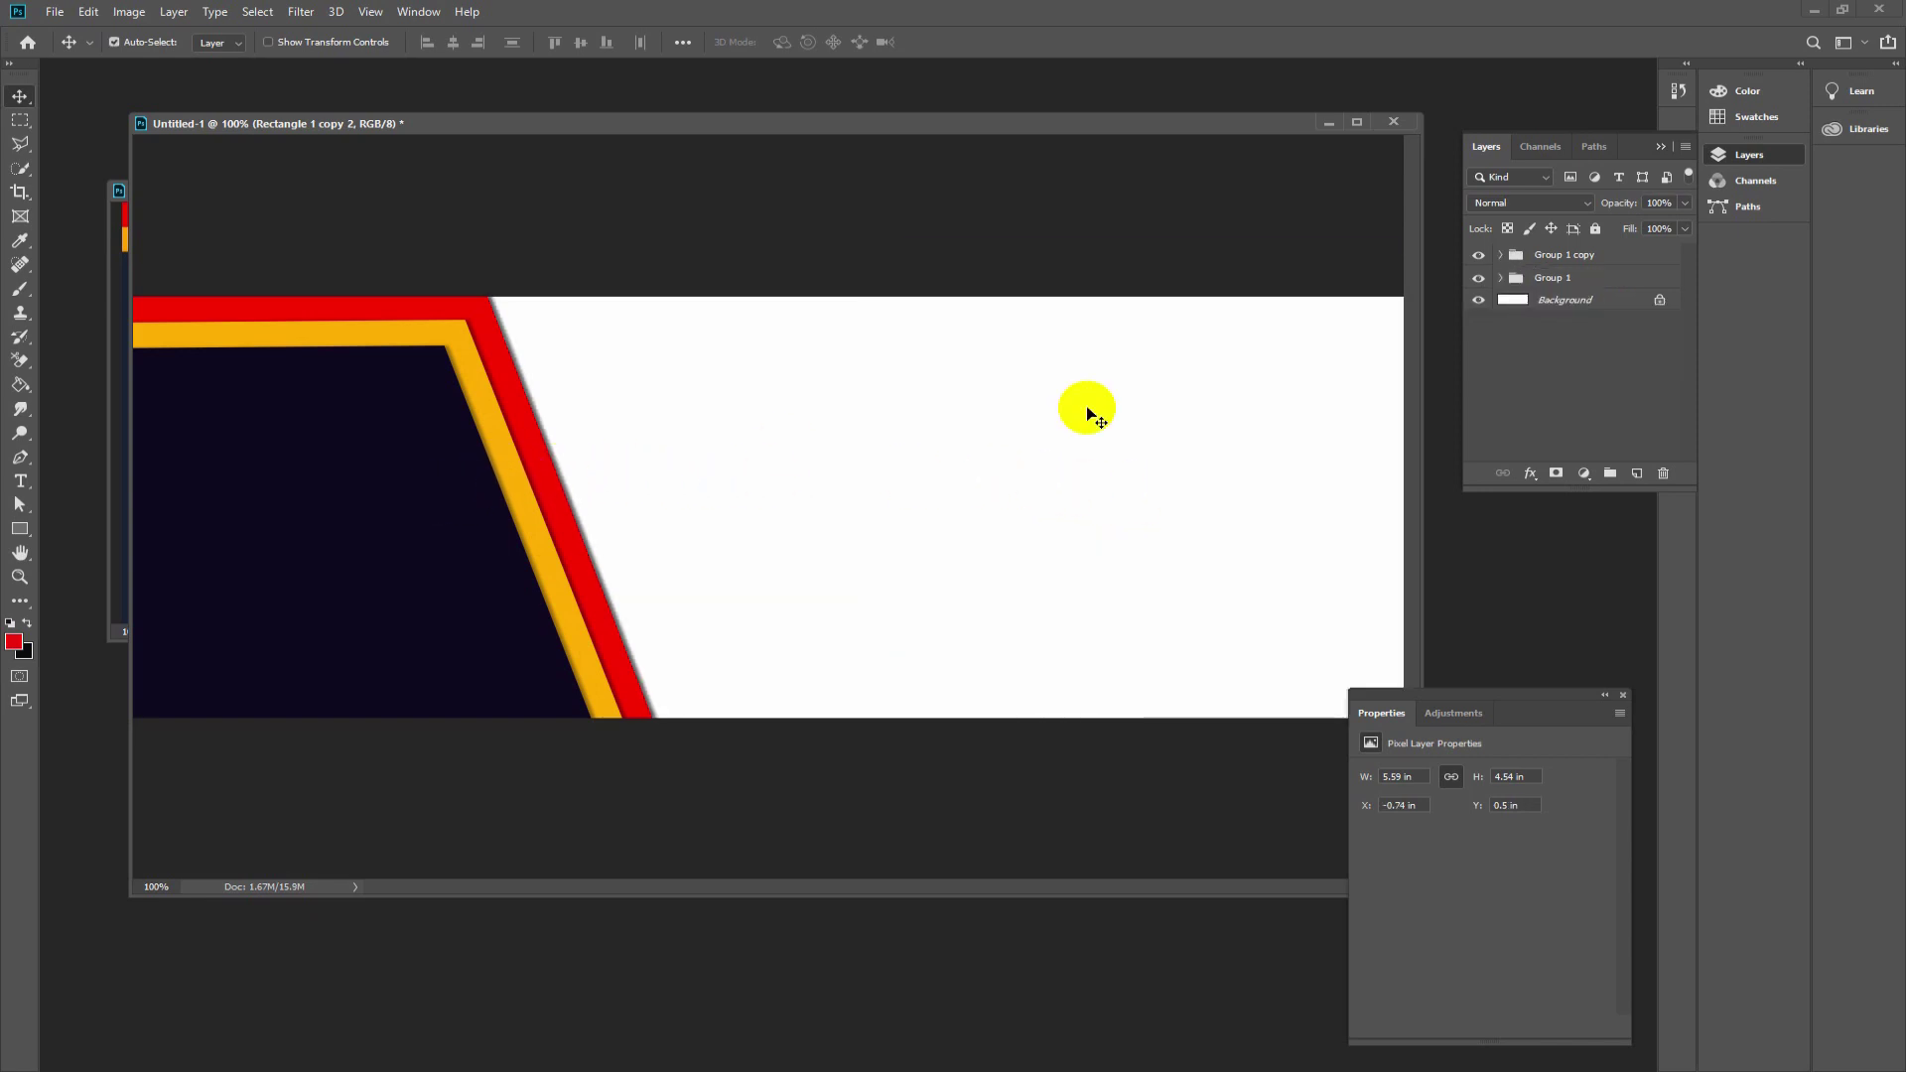
# - Free-transform Group 1 copy, flipping it horizontally and vertically
pyautogui.hotkey('ctrl', 't')
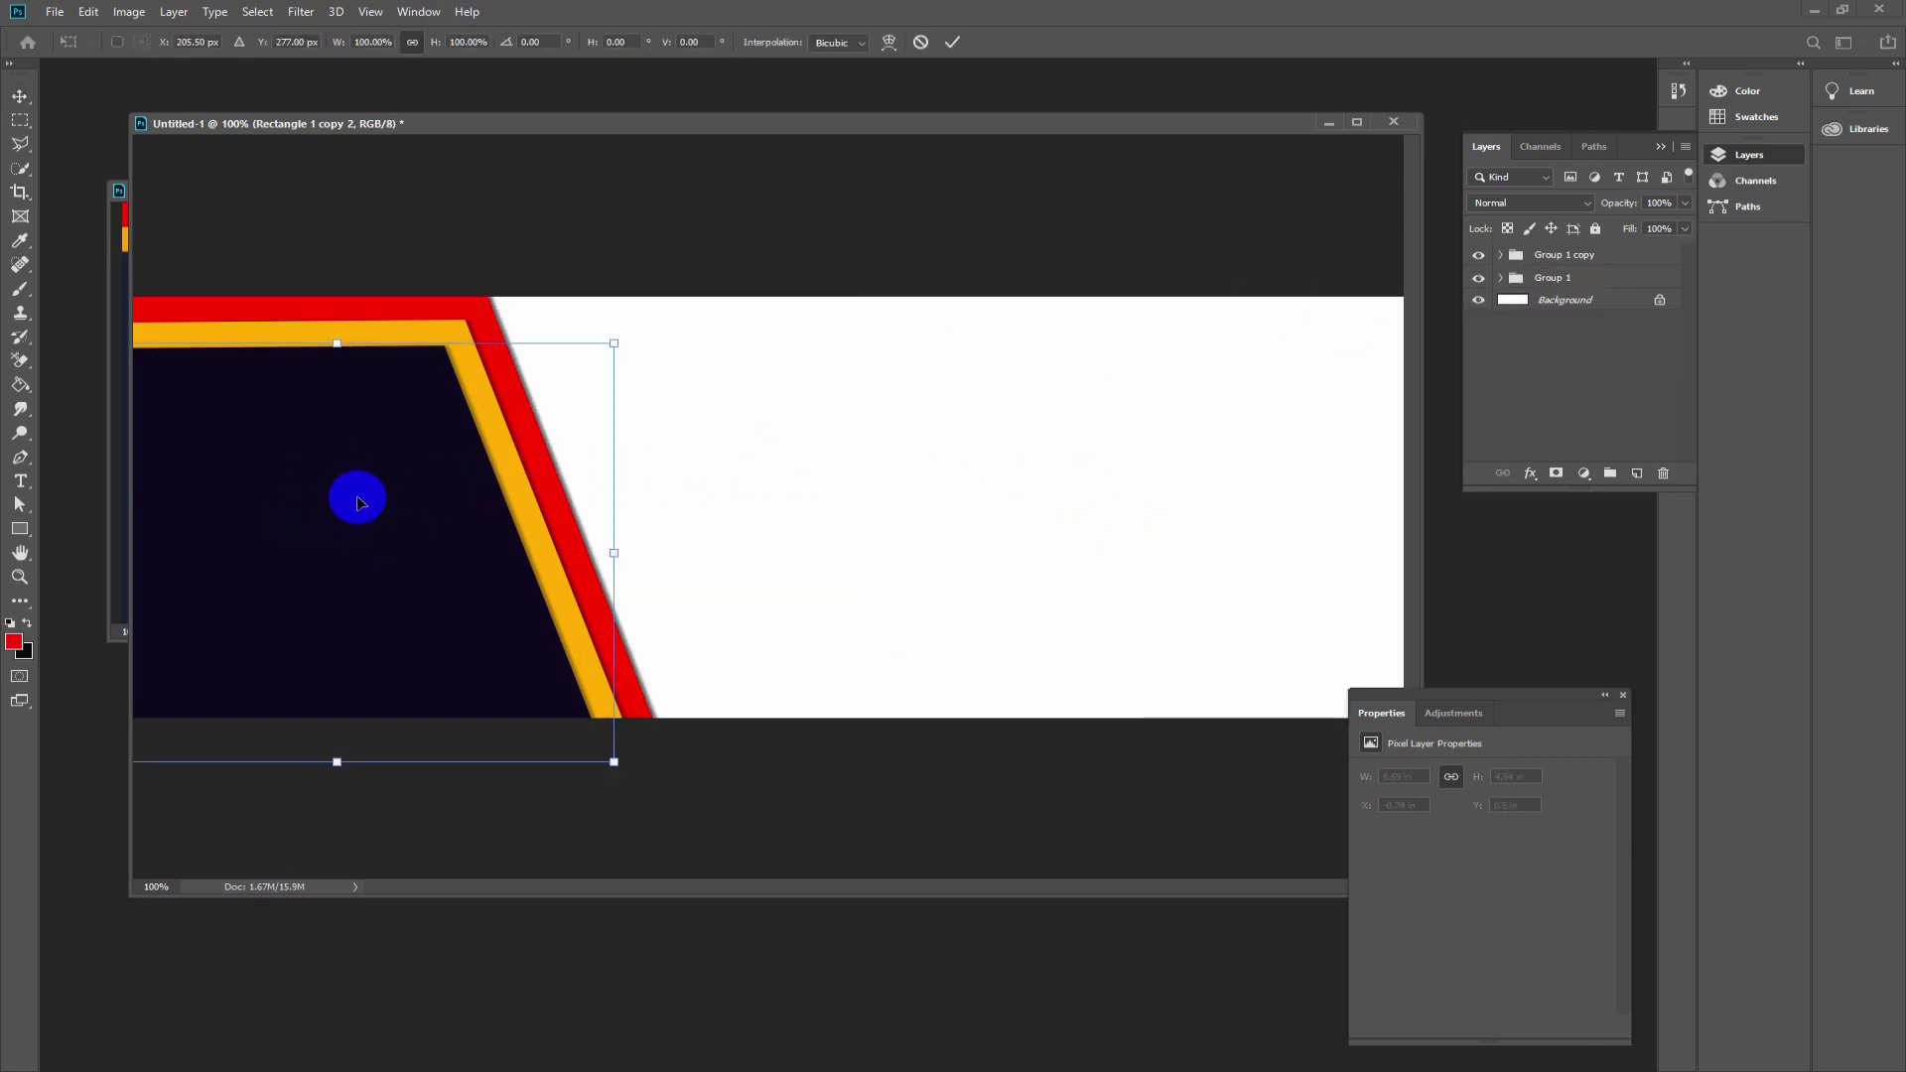
pyautogui.click(1503, 319)
pyautogui.click(1567, 255)
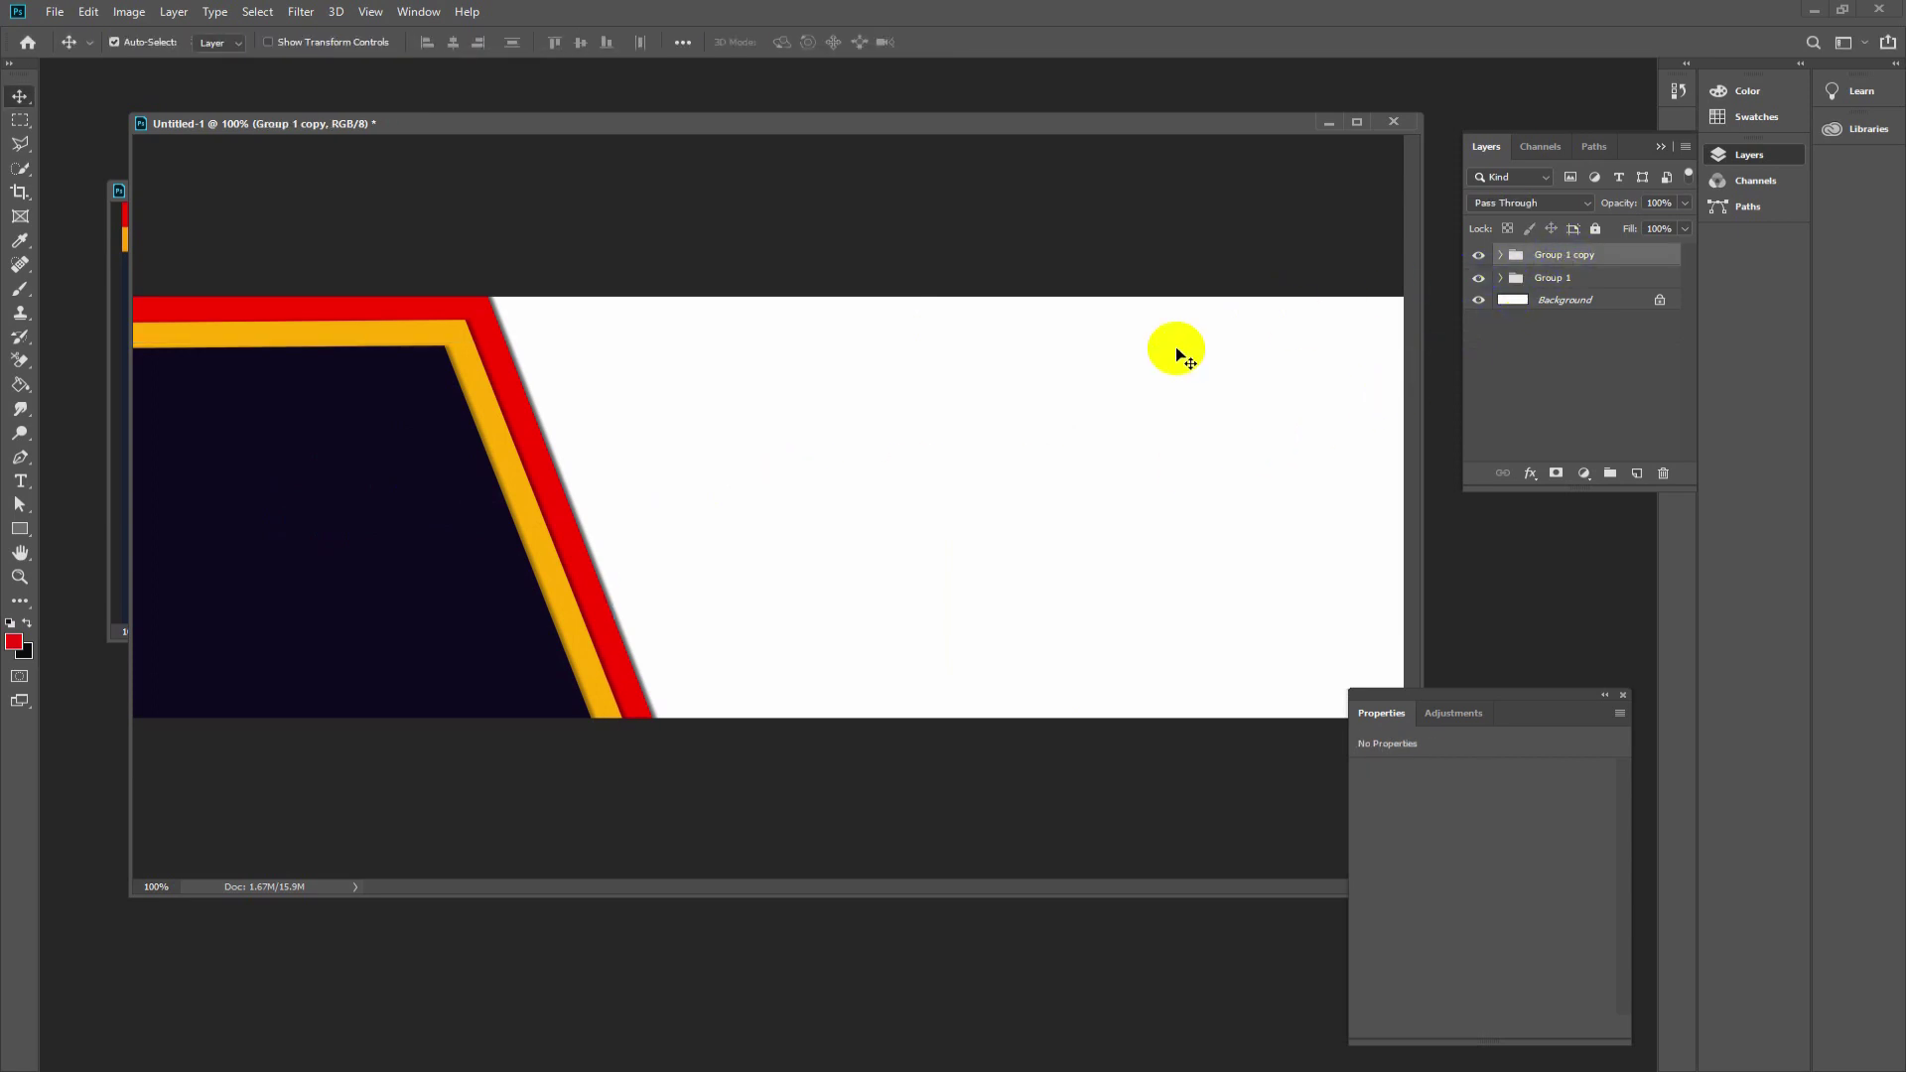
pyautogui.hotkey('ctrl', 't')
pyautogui.rightClick(443, 512)
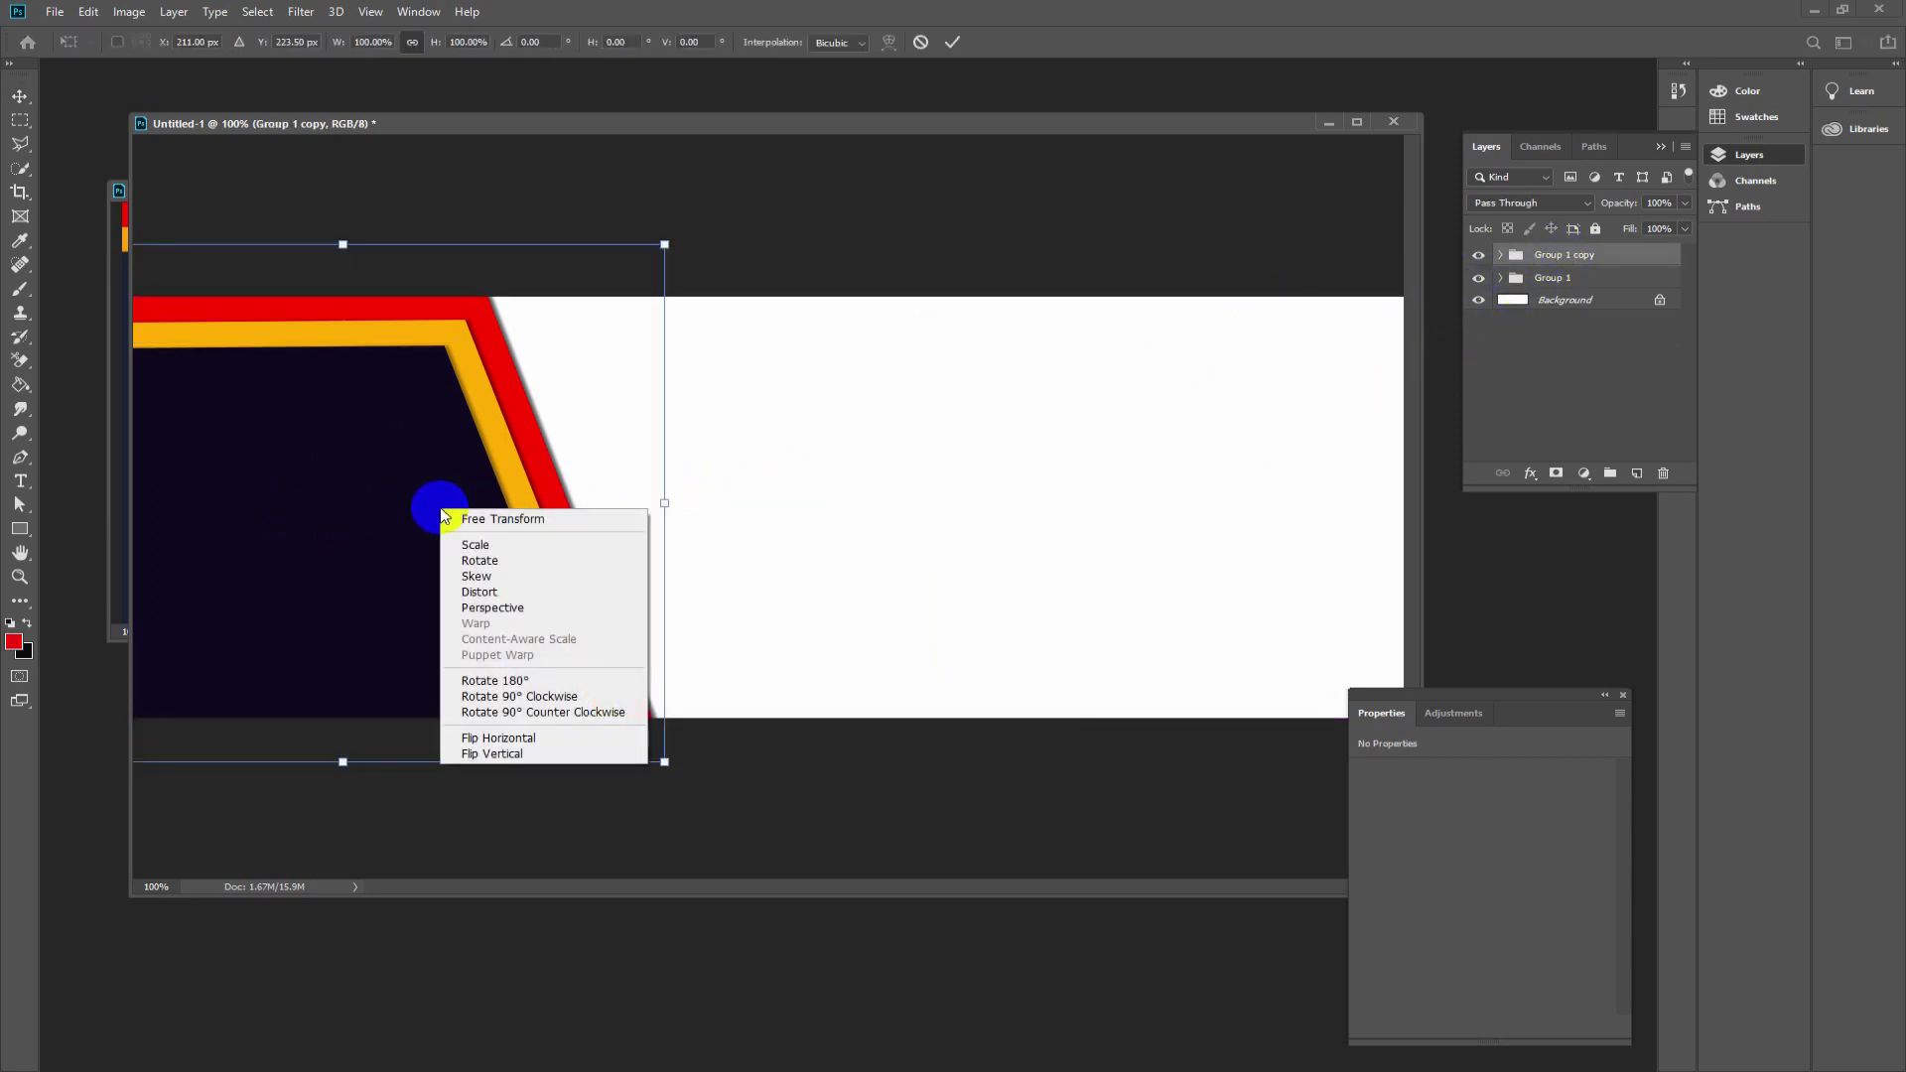
pyautogui.click(518, 741)
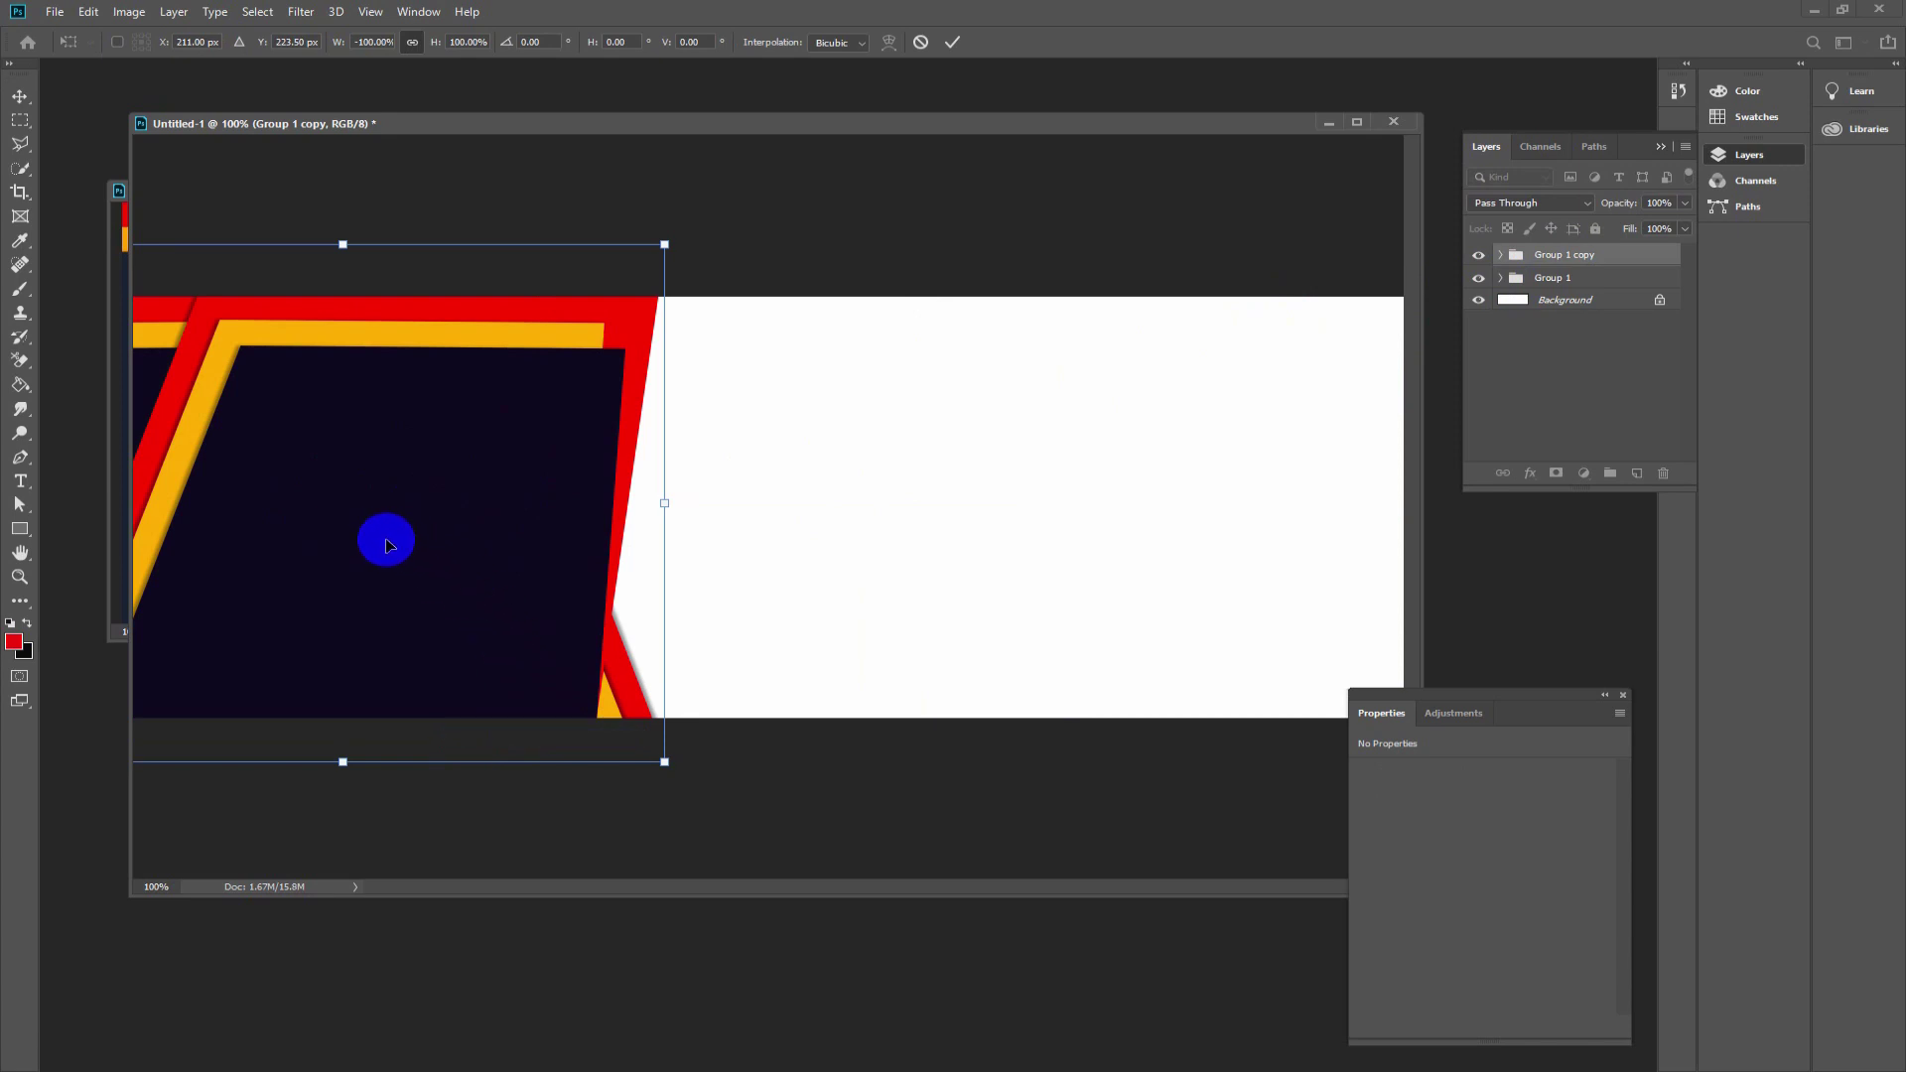
pyautogui.rightClick(400, 529)
pyautogui.click(474, 773)
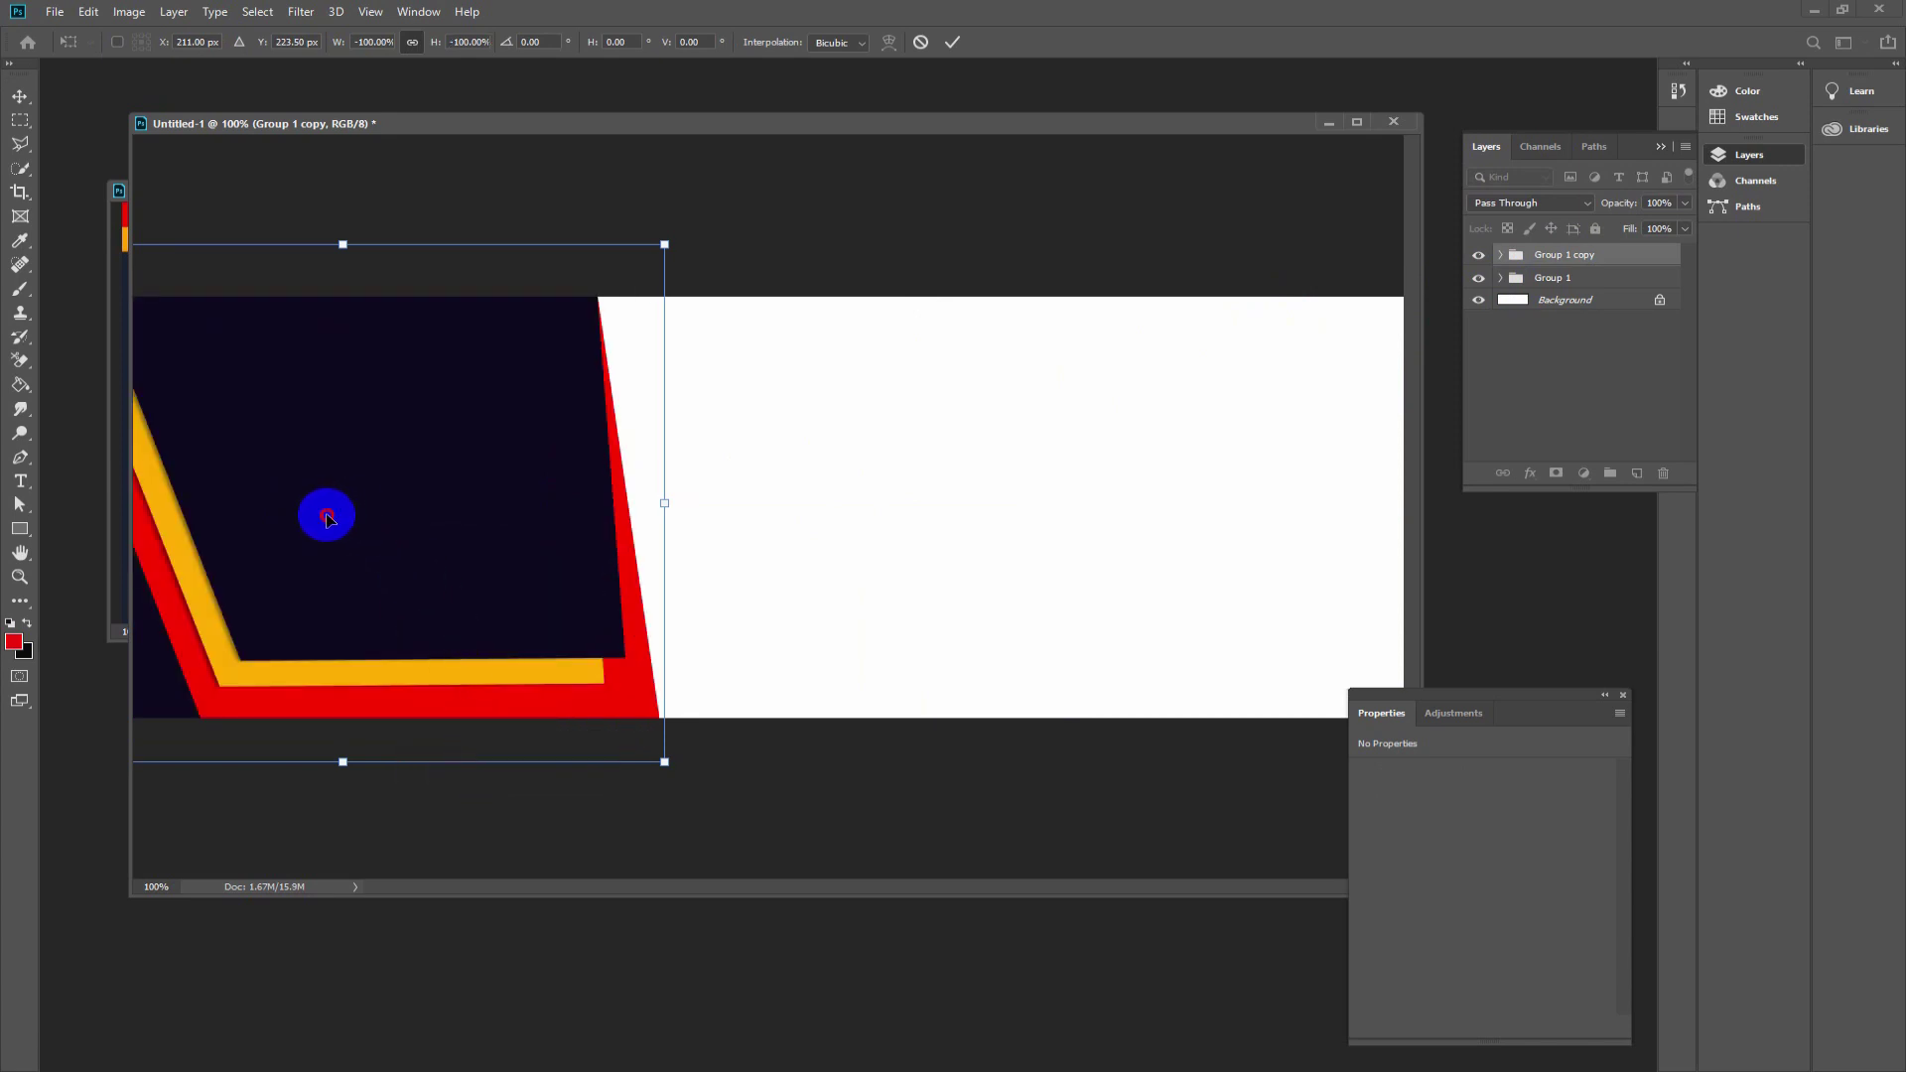
# - Move the flipped group to the banner's right edge and commit the transform
pyautogui.moveTo(326, 515); pyautogui.dragTo(1100, 531)
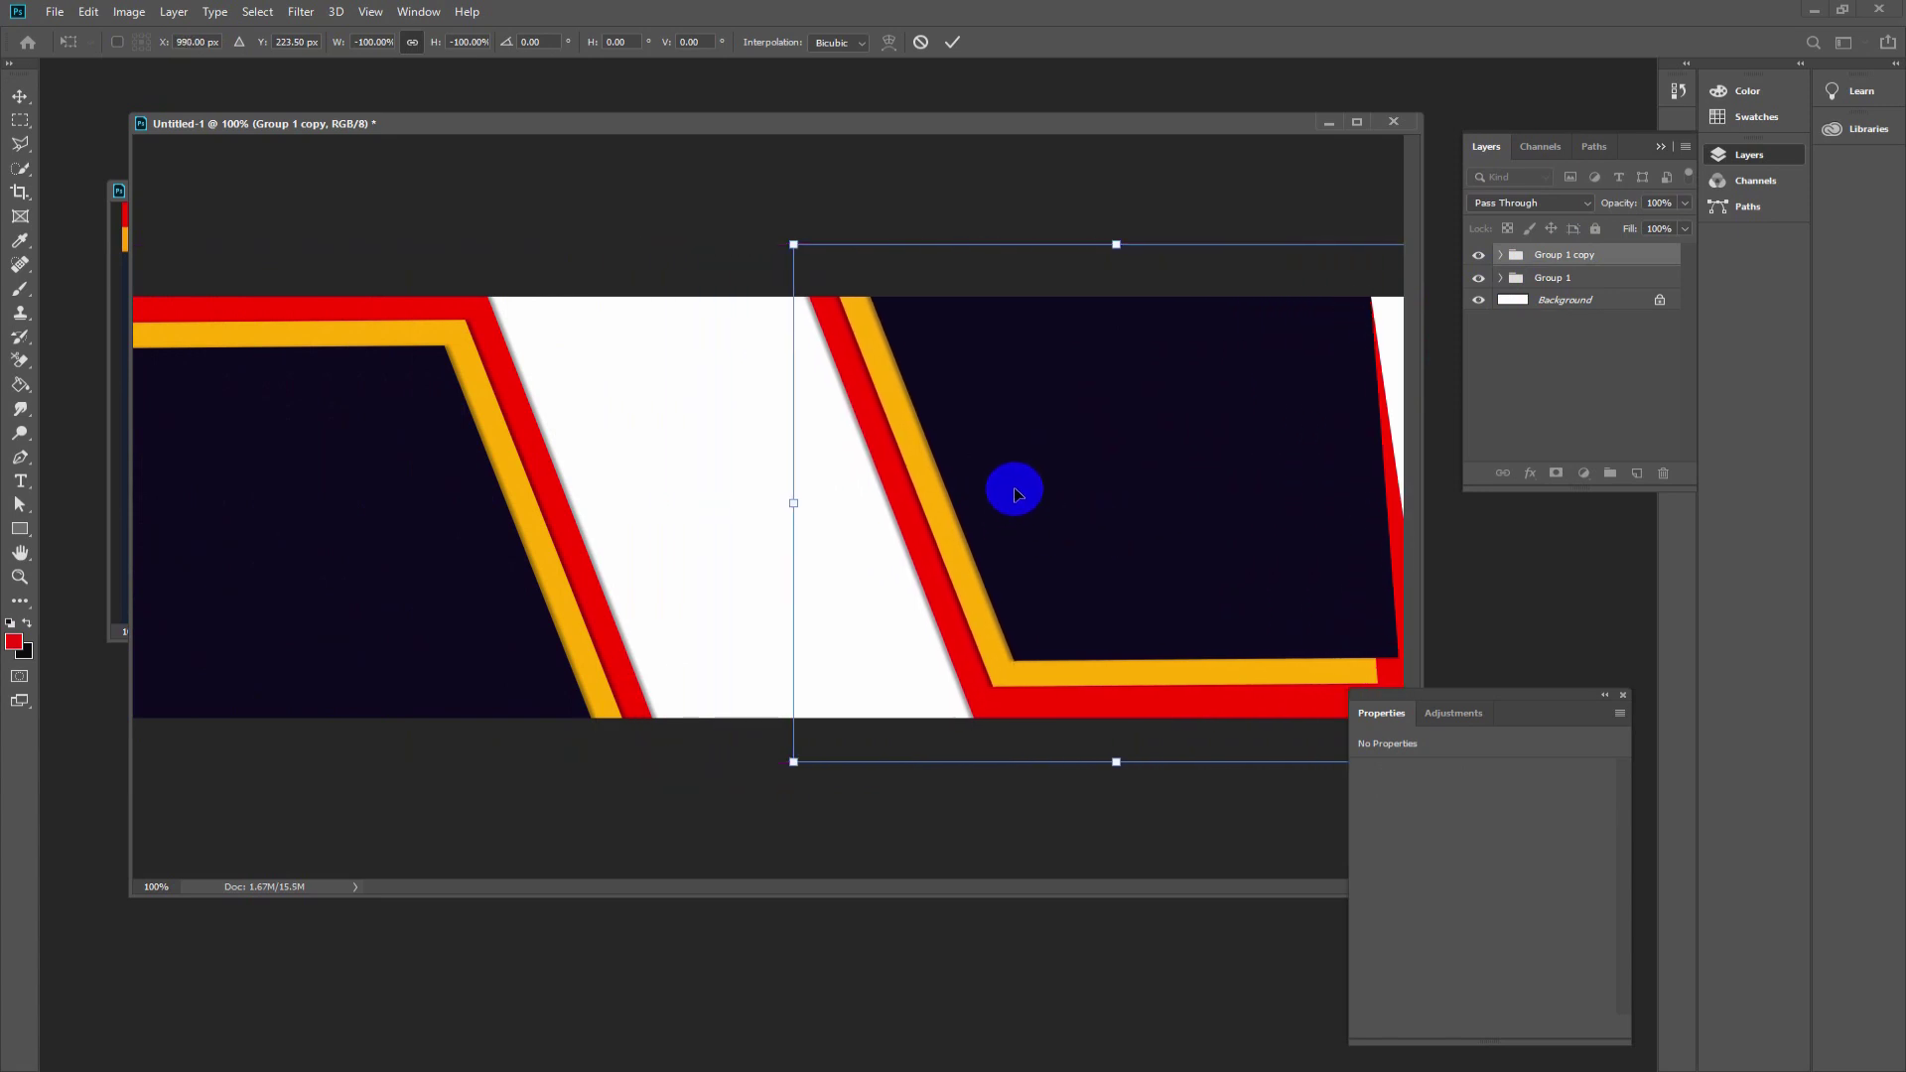
pyautogui.moveTo(1015, 493)
pyautogui.mouseDown()
pyautogui.moveTo(1082, 491)
pyautogui.moveTo(1038, 491)
pyautogui.moveTo(1059, 491)
pyautogui.mouseUp()
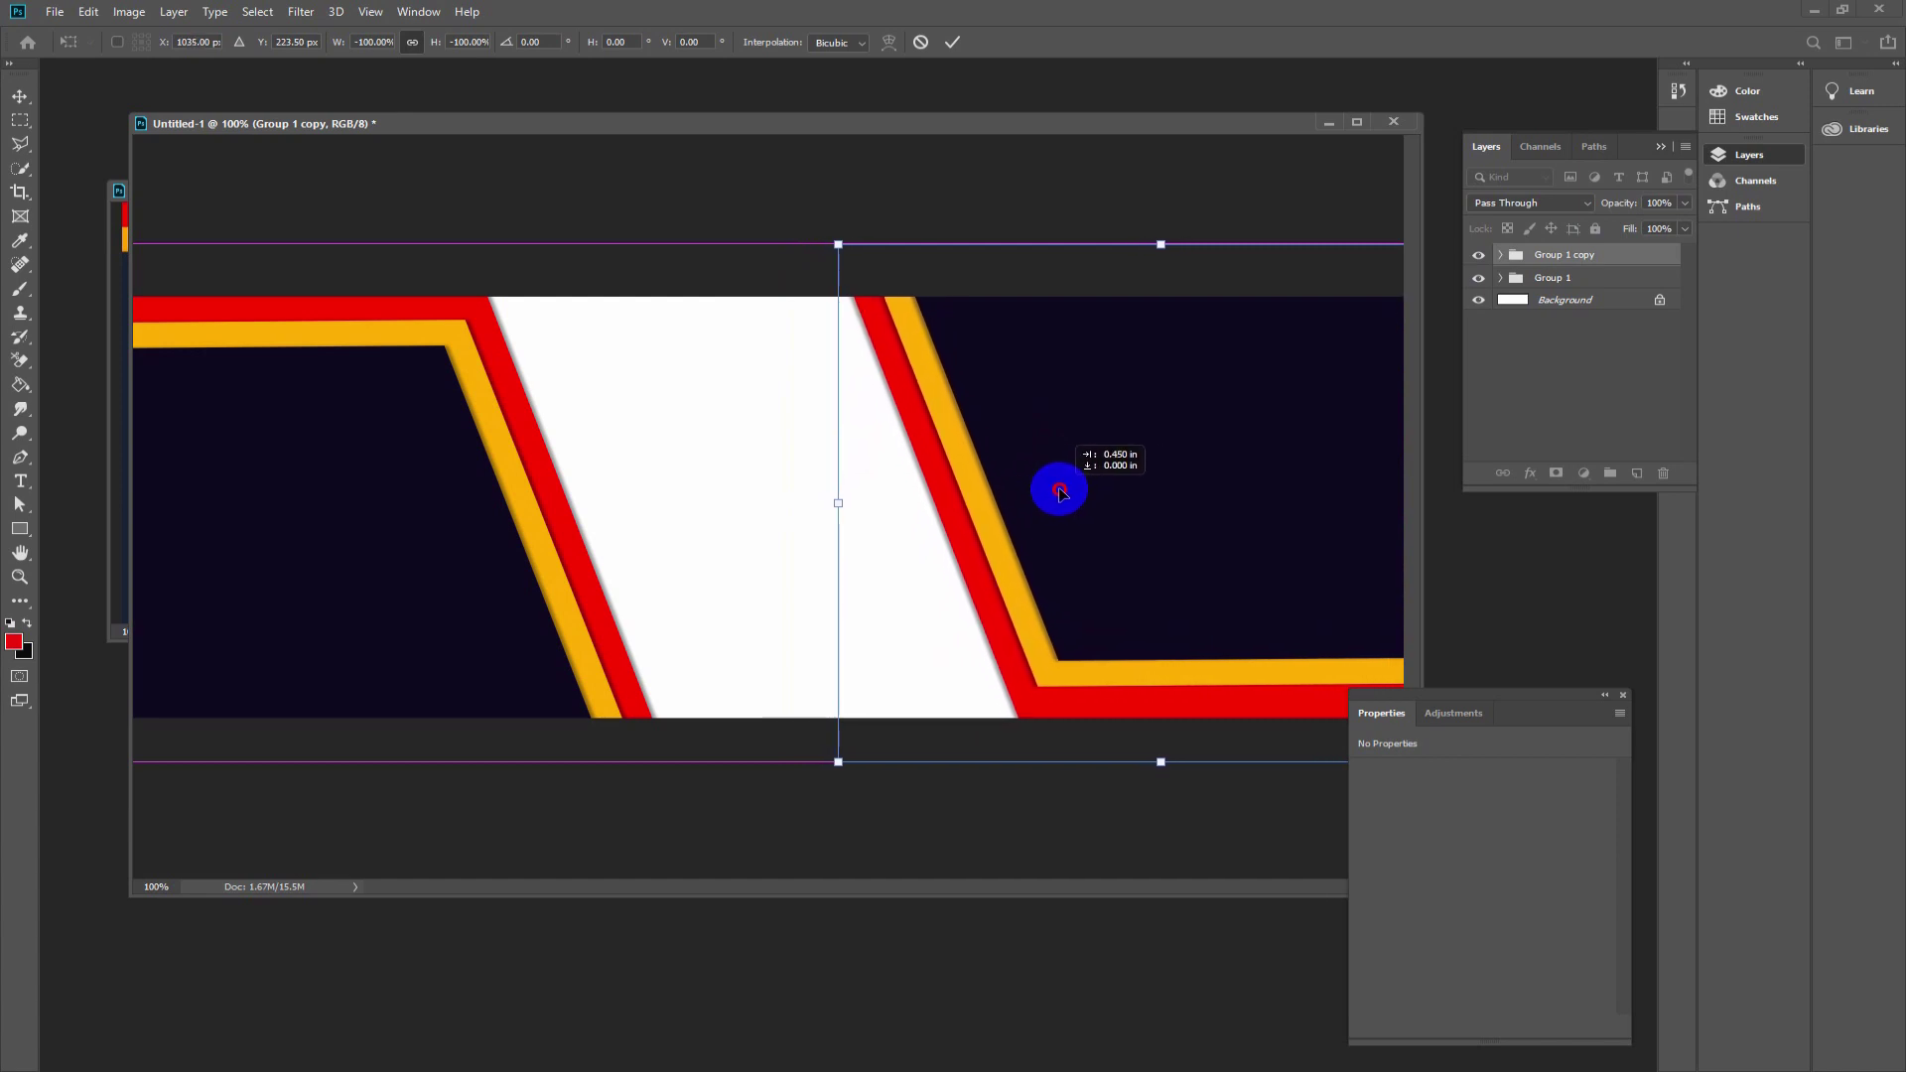
pyautogui.press('Return')
pyautogui.moveTo(645, 490); pyautogui.dragTo(430, 553)
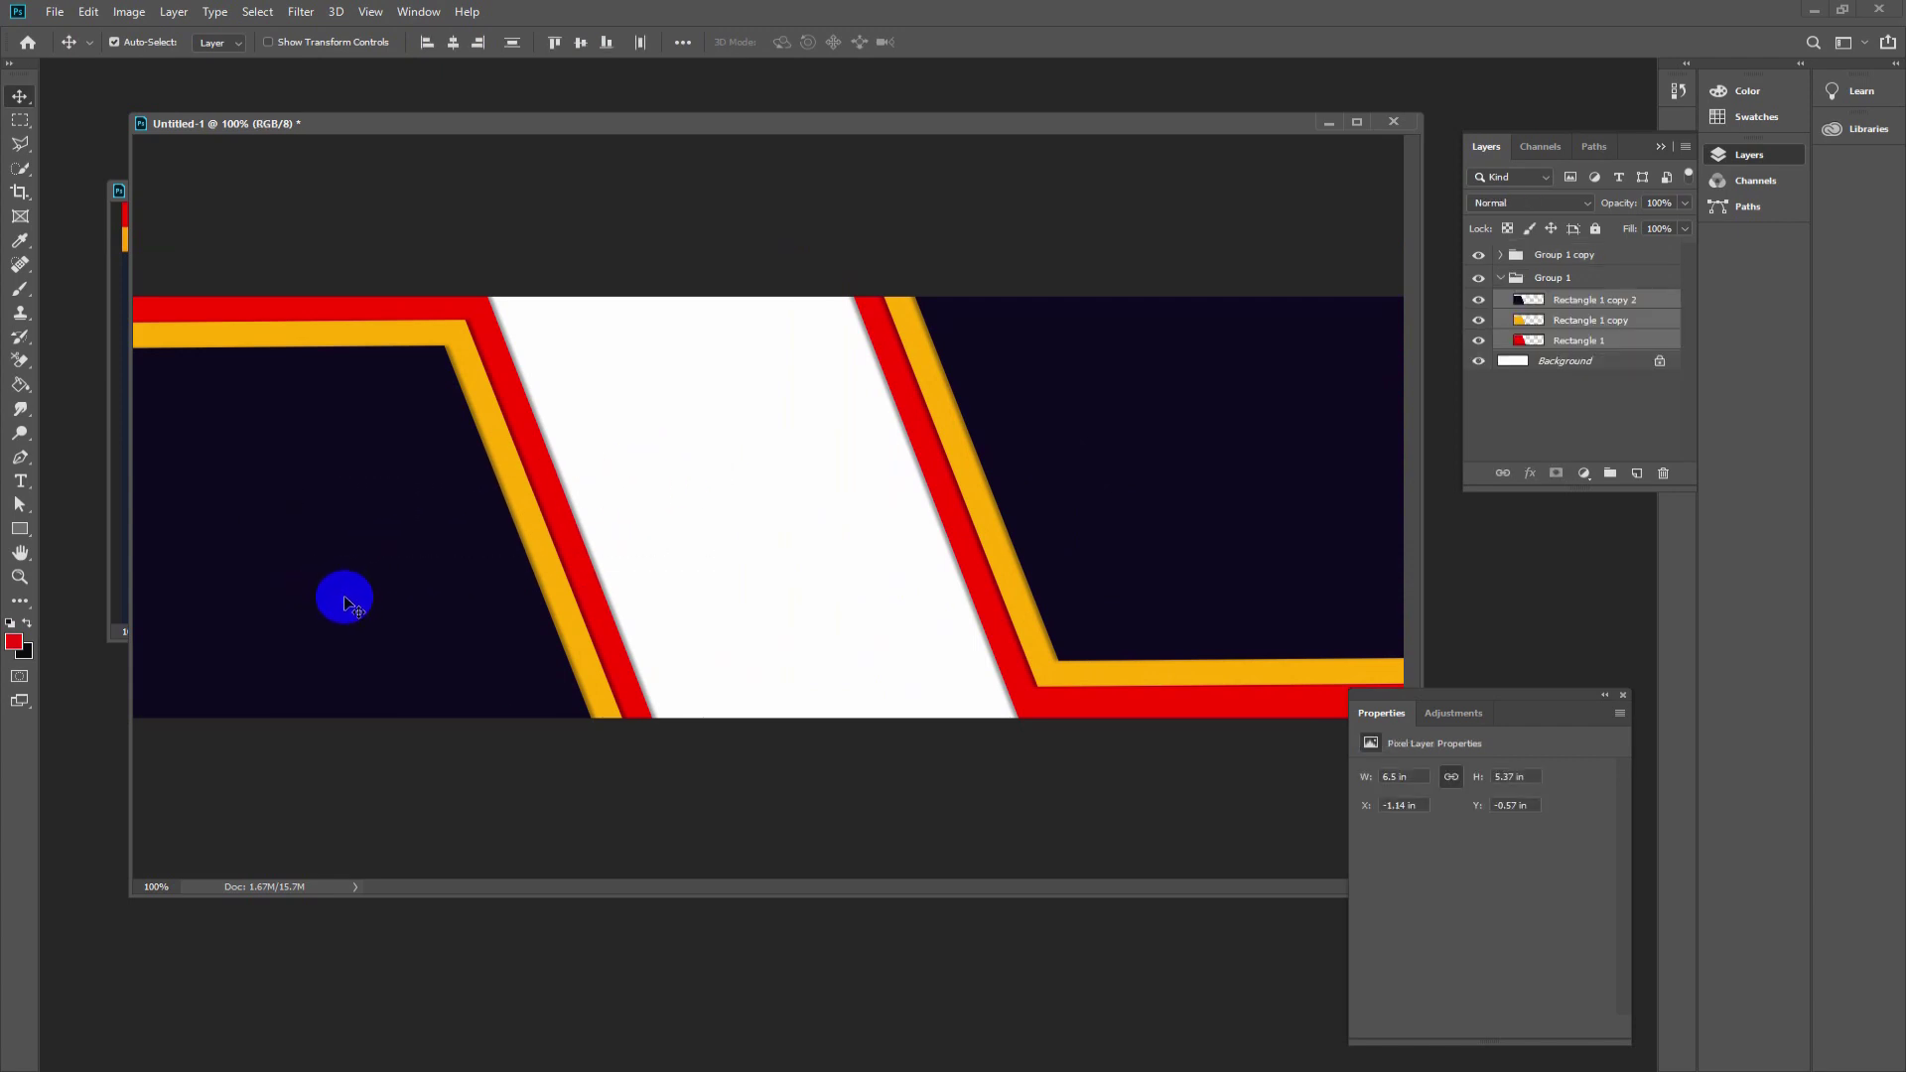
# - Nudge the left stripe set left and the mirrored stripe set right to widen the white gap
pyautogui.press('Left')
pyautogui.press('Left')
pyautogui.press('Left')
pyautogui.press('Left')
pyautogui.press('Left')
pyautogui.press('Left')
pyautogui.press('Left')
pyautogui.press('Left')
pyautogui.press('Left')
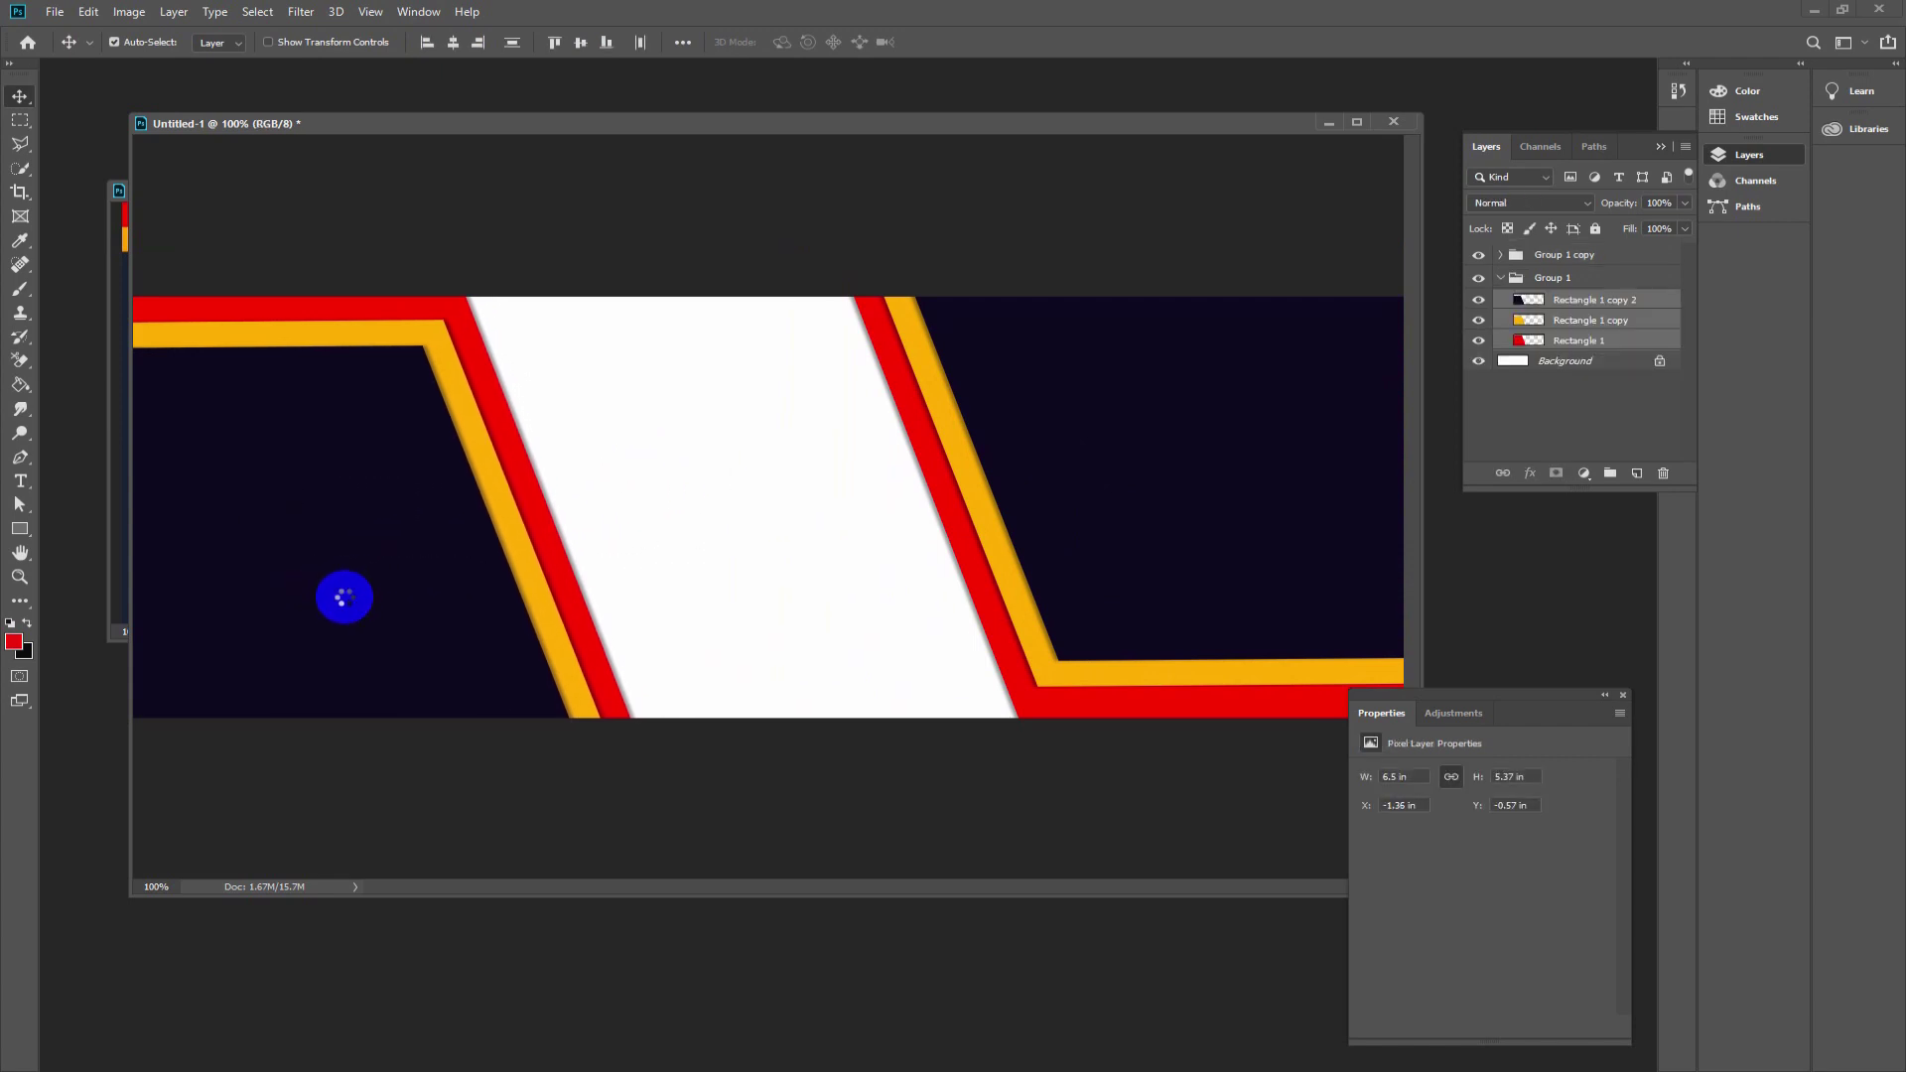
pyautogui.press('Left')
pyautogui.press('Left')
pyautogui.press('Left')
pyautogui.press('Left')
pyautogui.press('Left')
pyautogui.press('Left')
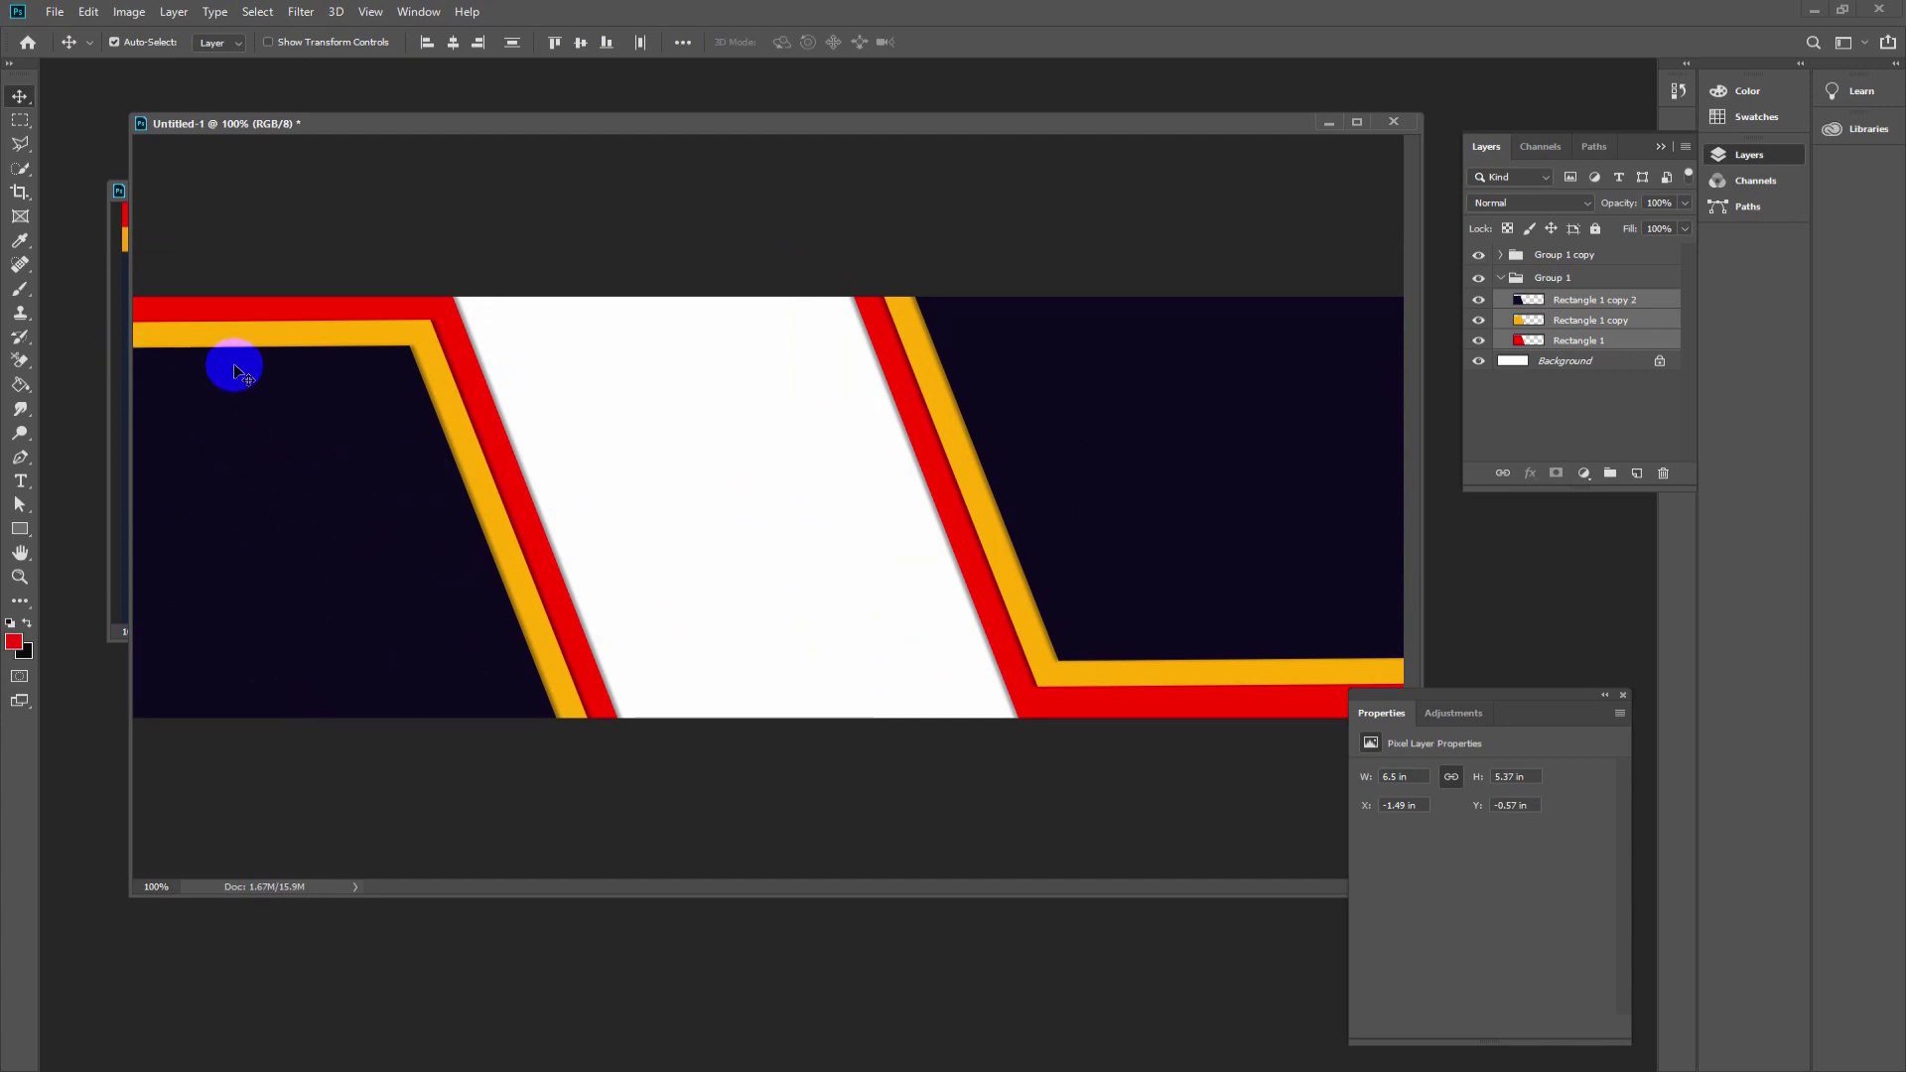
pyautogui.moveTo(623, 452); pyautogui.dragTo(405, 544)
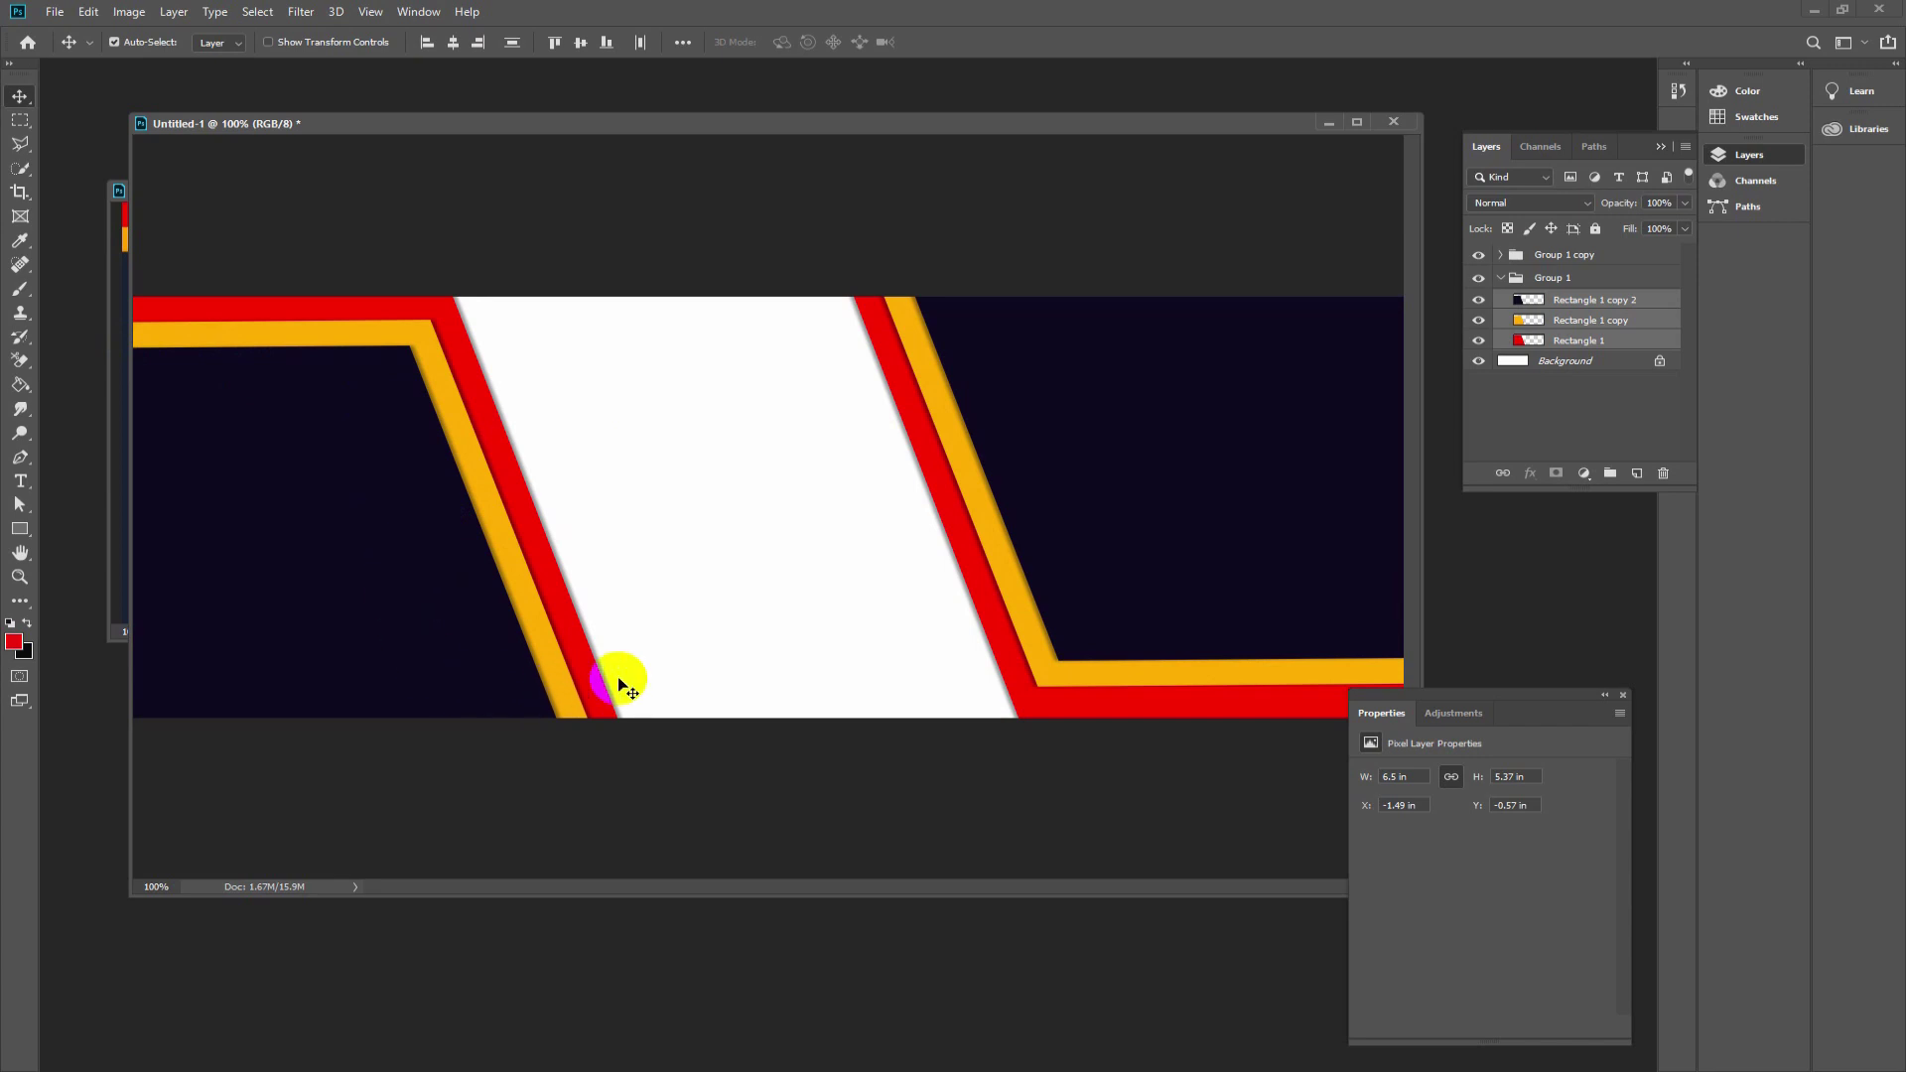
pyautogui.moveTo(819, 516); pyautogui.dragTo(1102, 594)
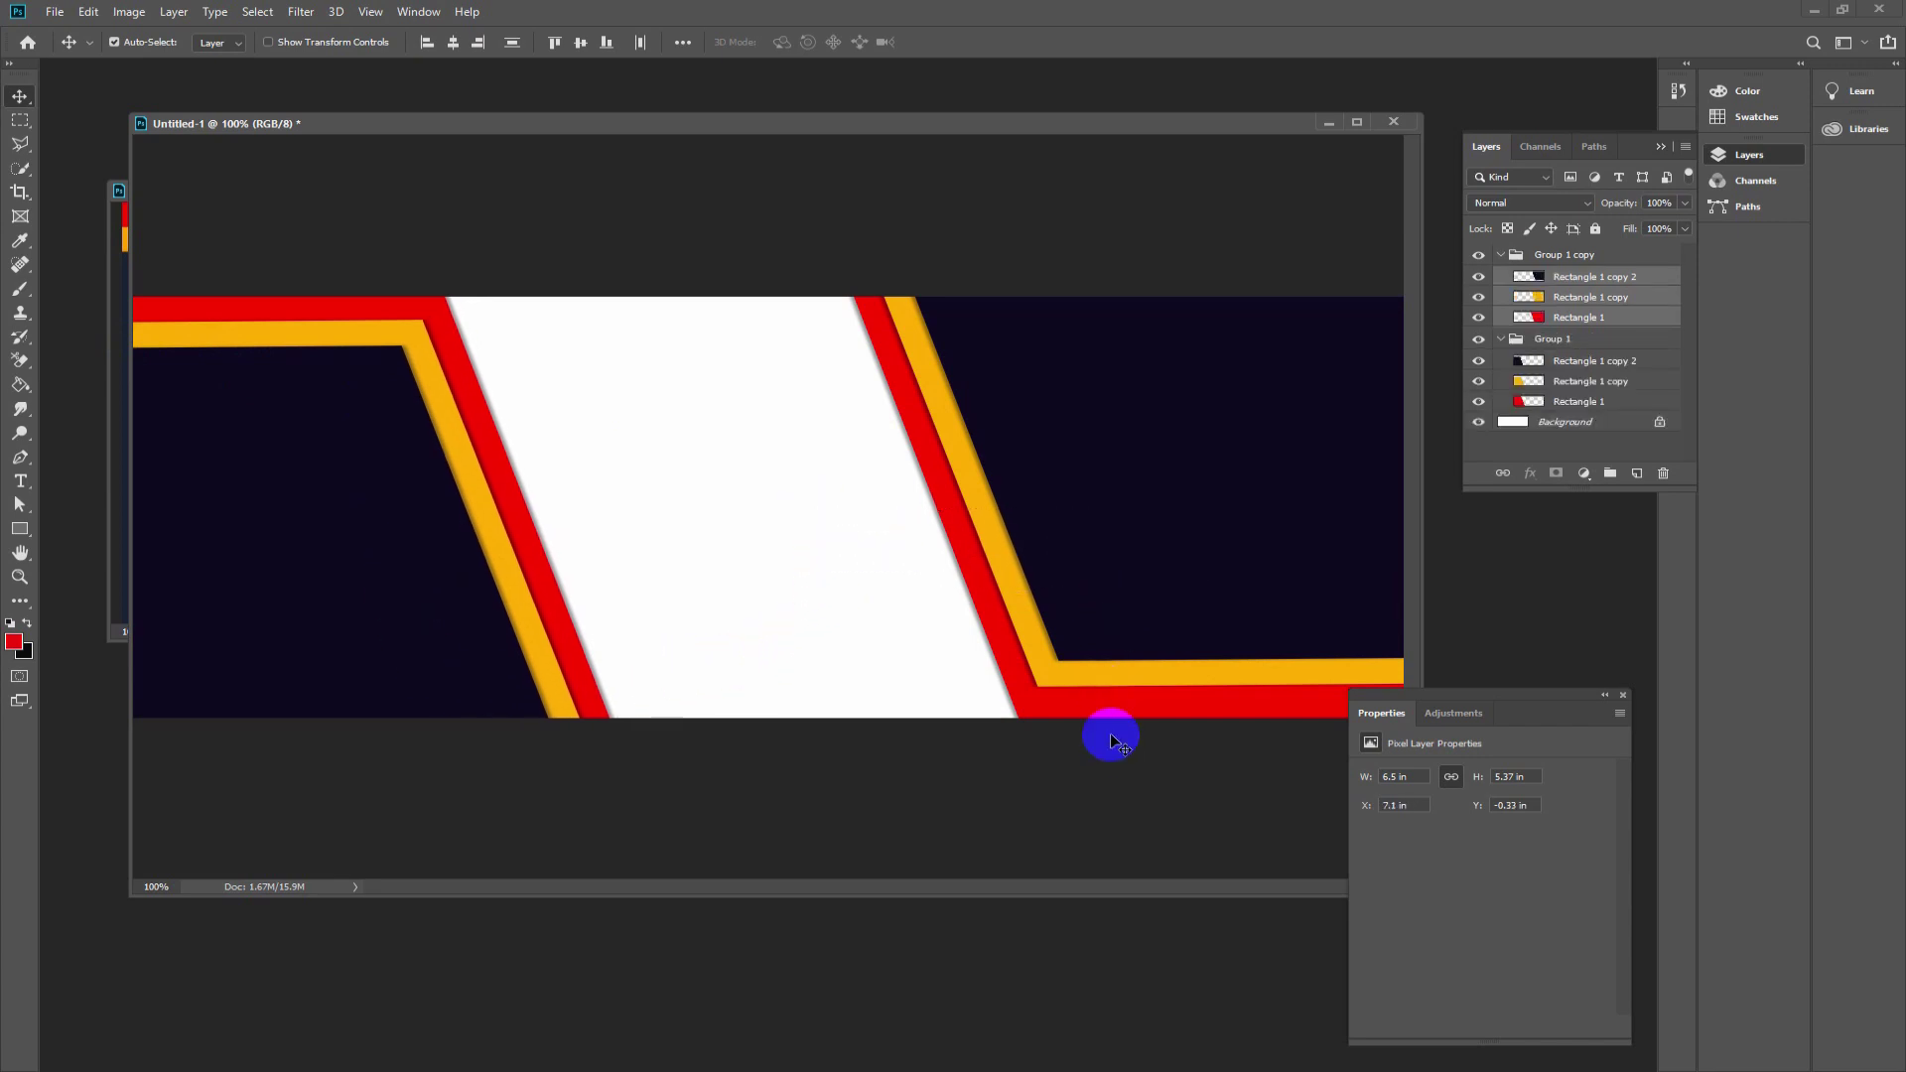
pyautogui.press('Right')
pyautogui.press('Right')
pyautogui.press('Right')
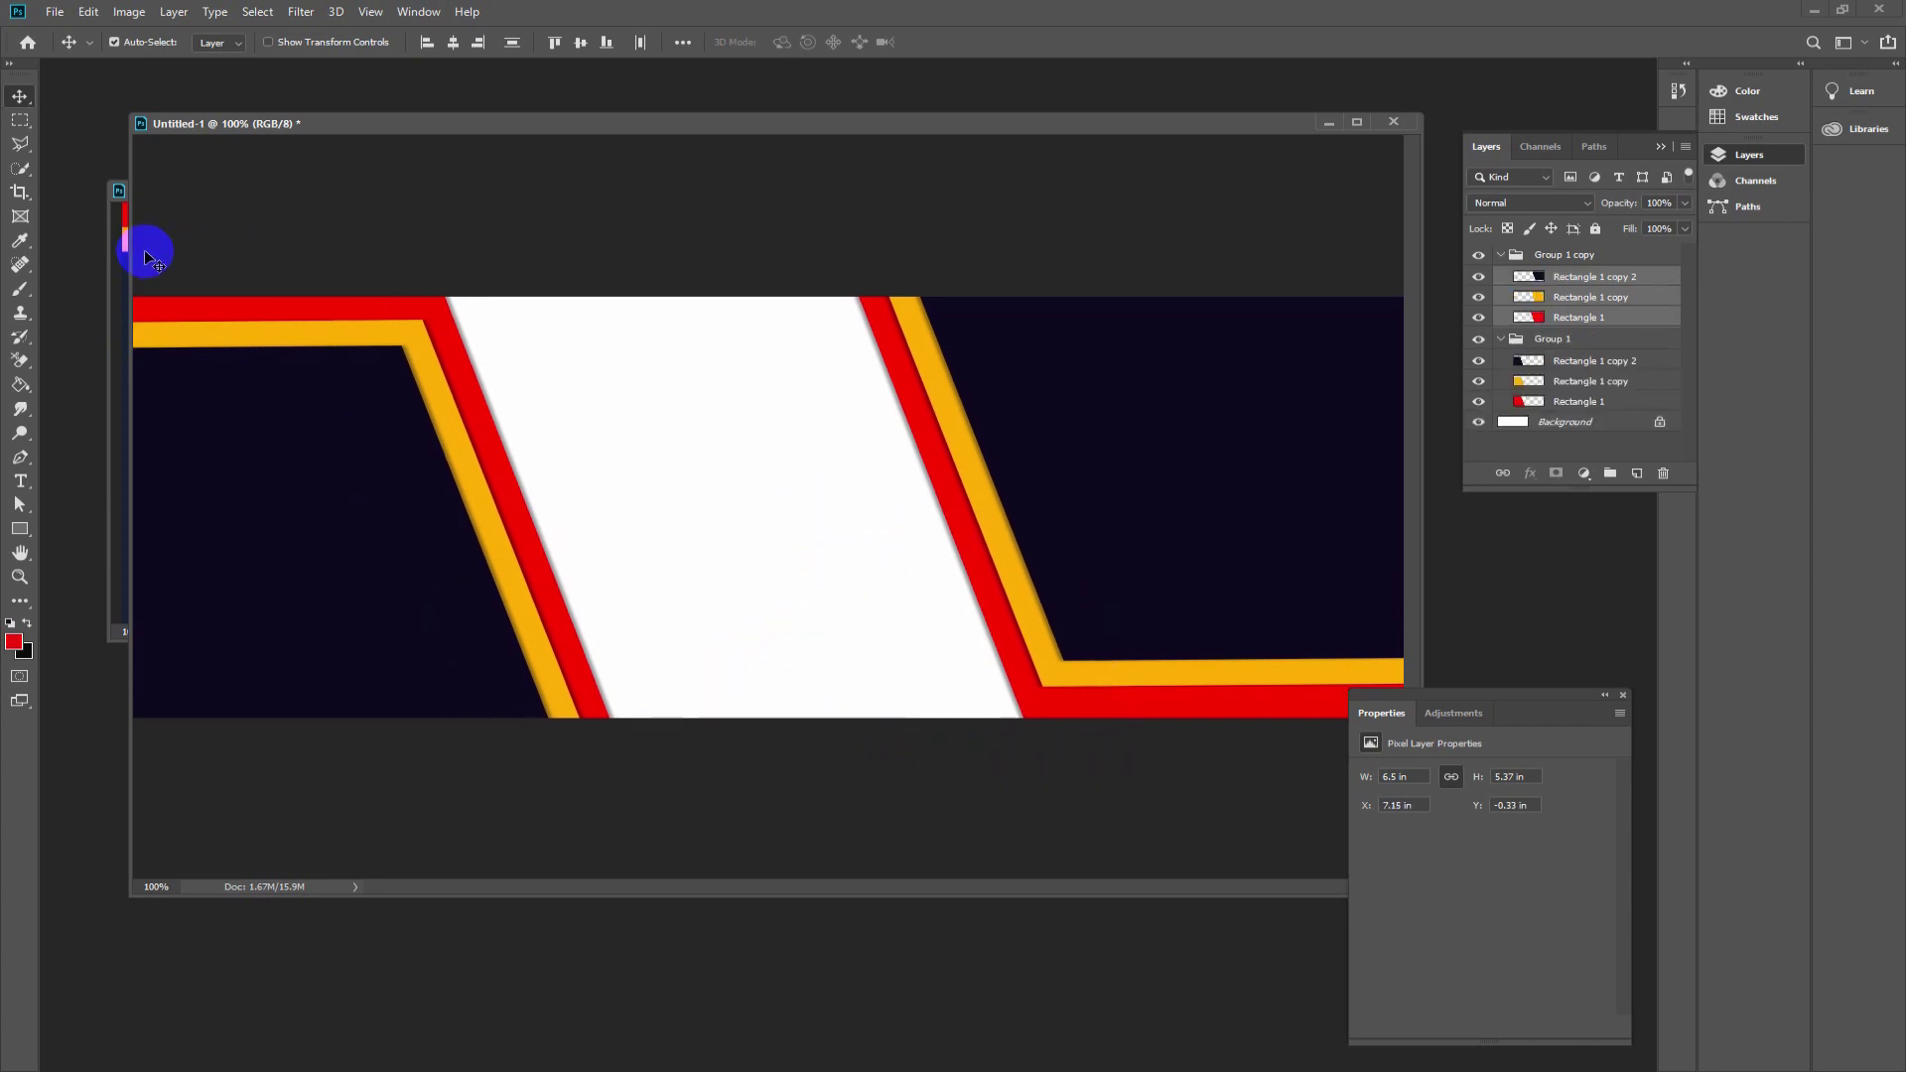
# - Drag the coffee photo Layer 1 from Untitled-1.psd into the new Untitled-1 document
pyautogui.moveTo(608, 122); pyautogui.dragTo(620, 320)
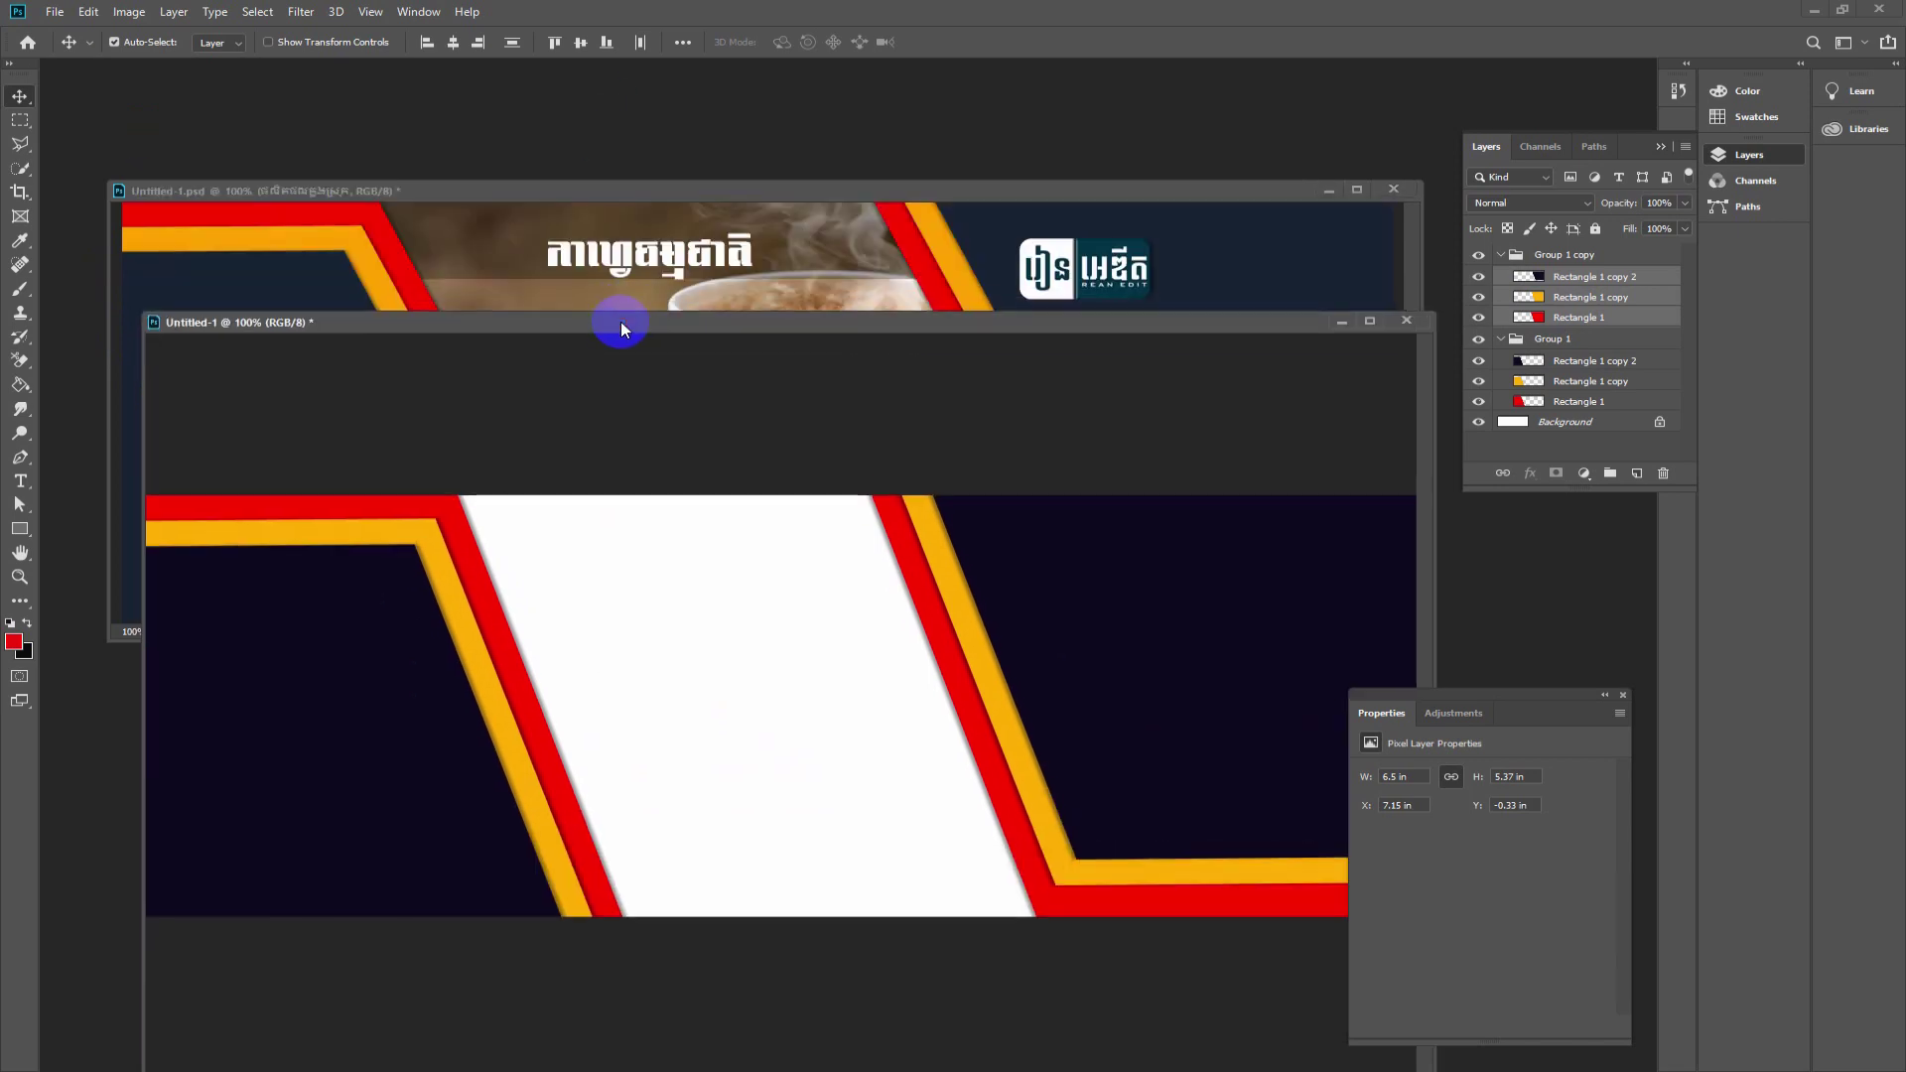
pyautogui.click(650, 189)
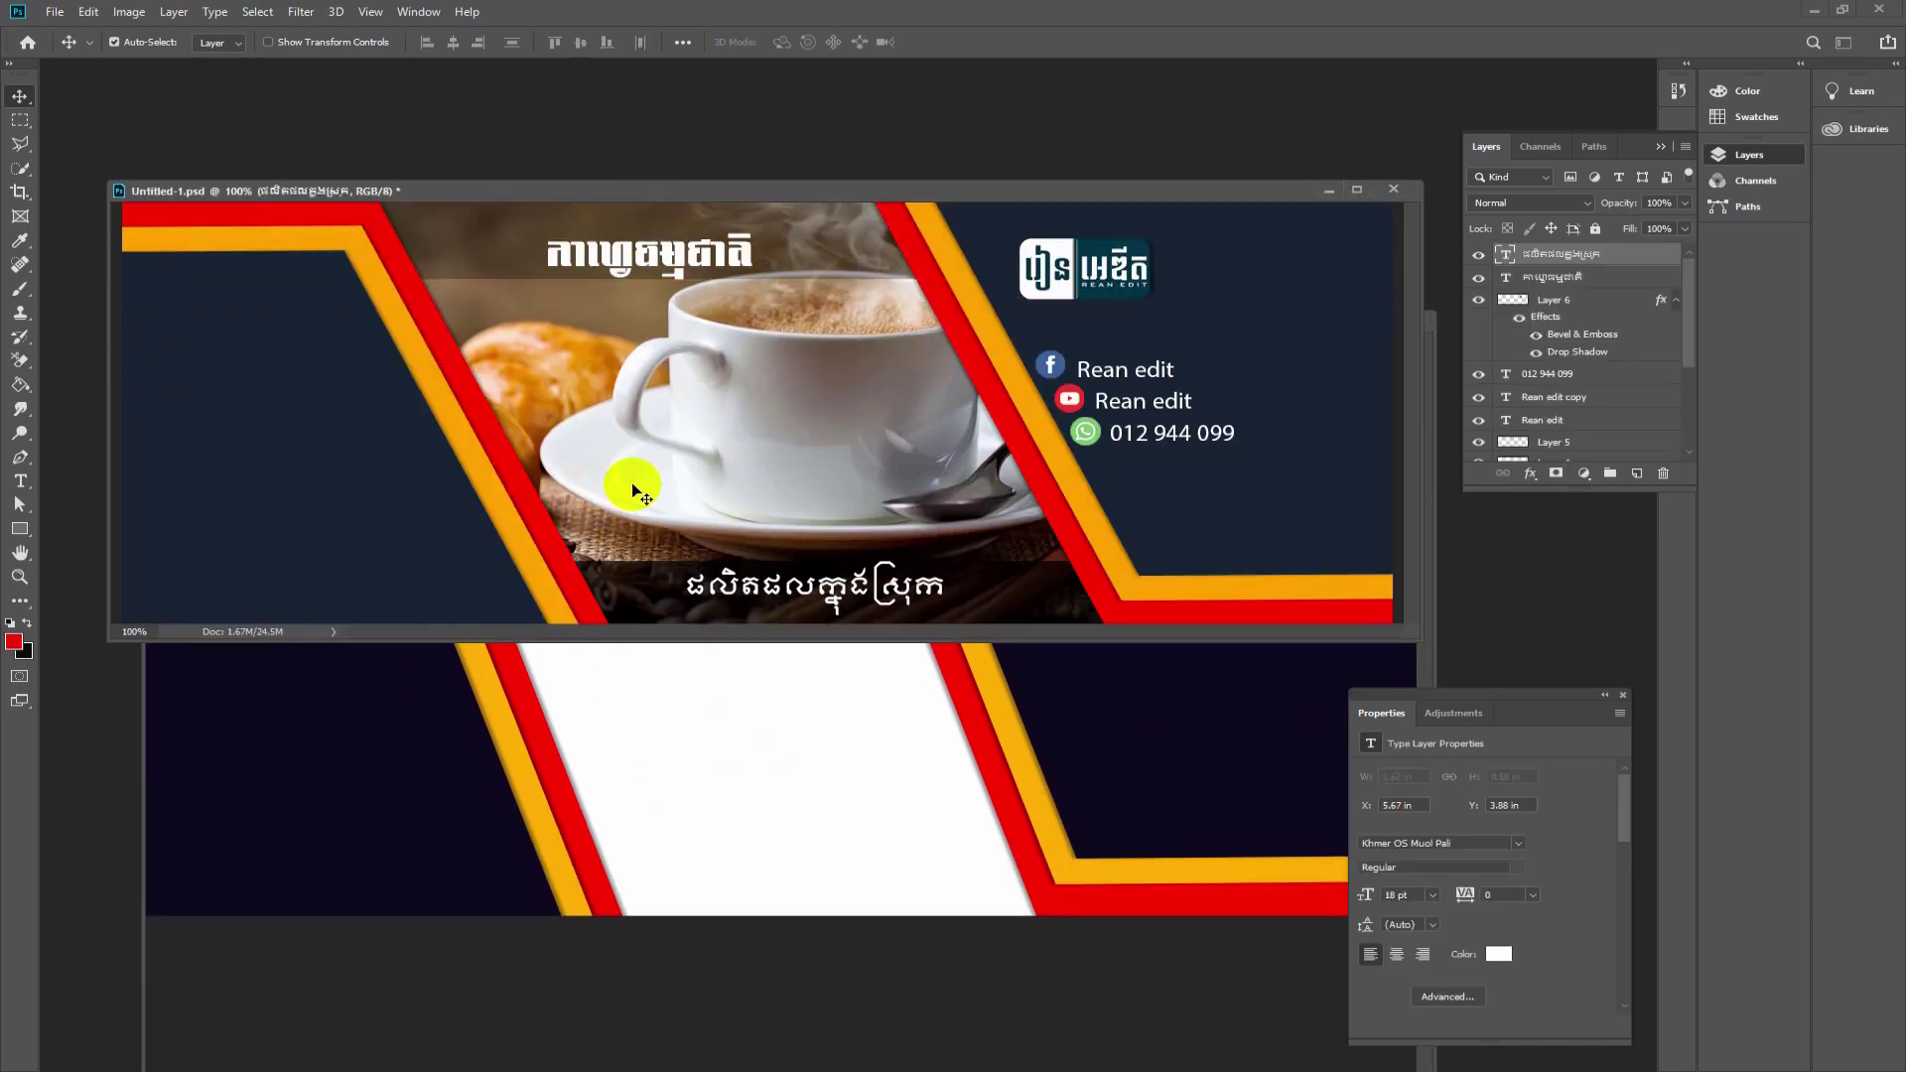
pyautogui.click(671, 474)
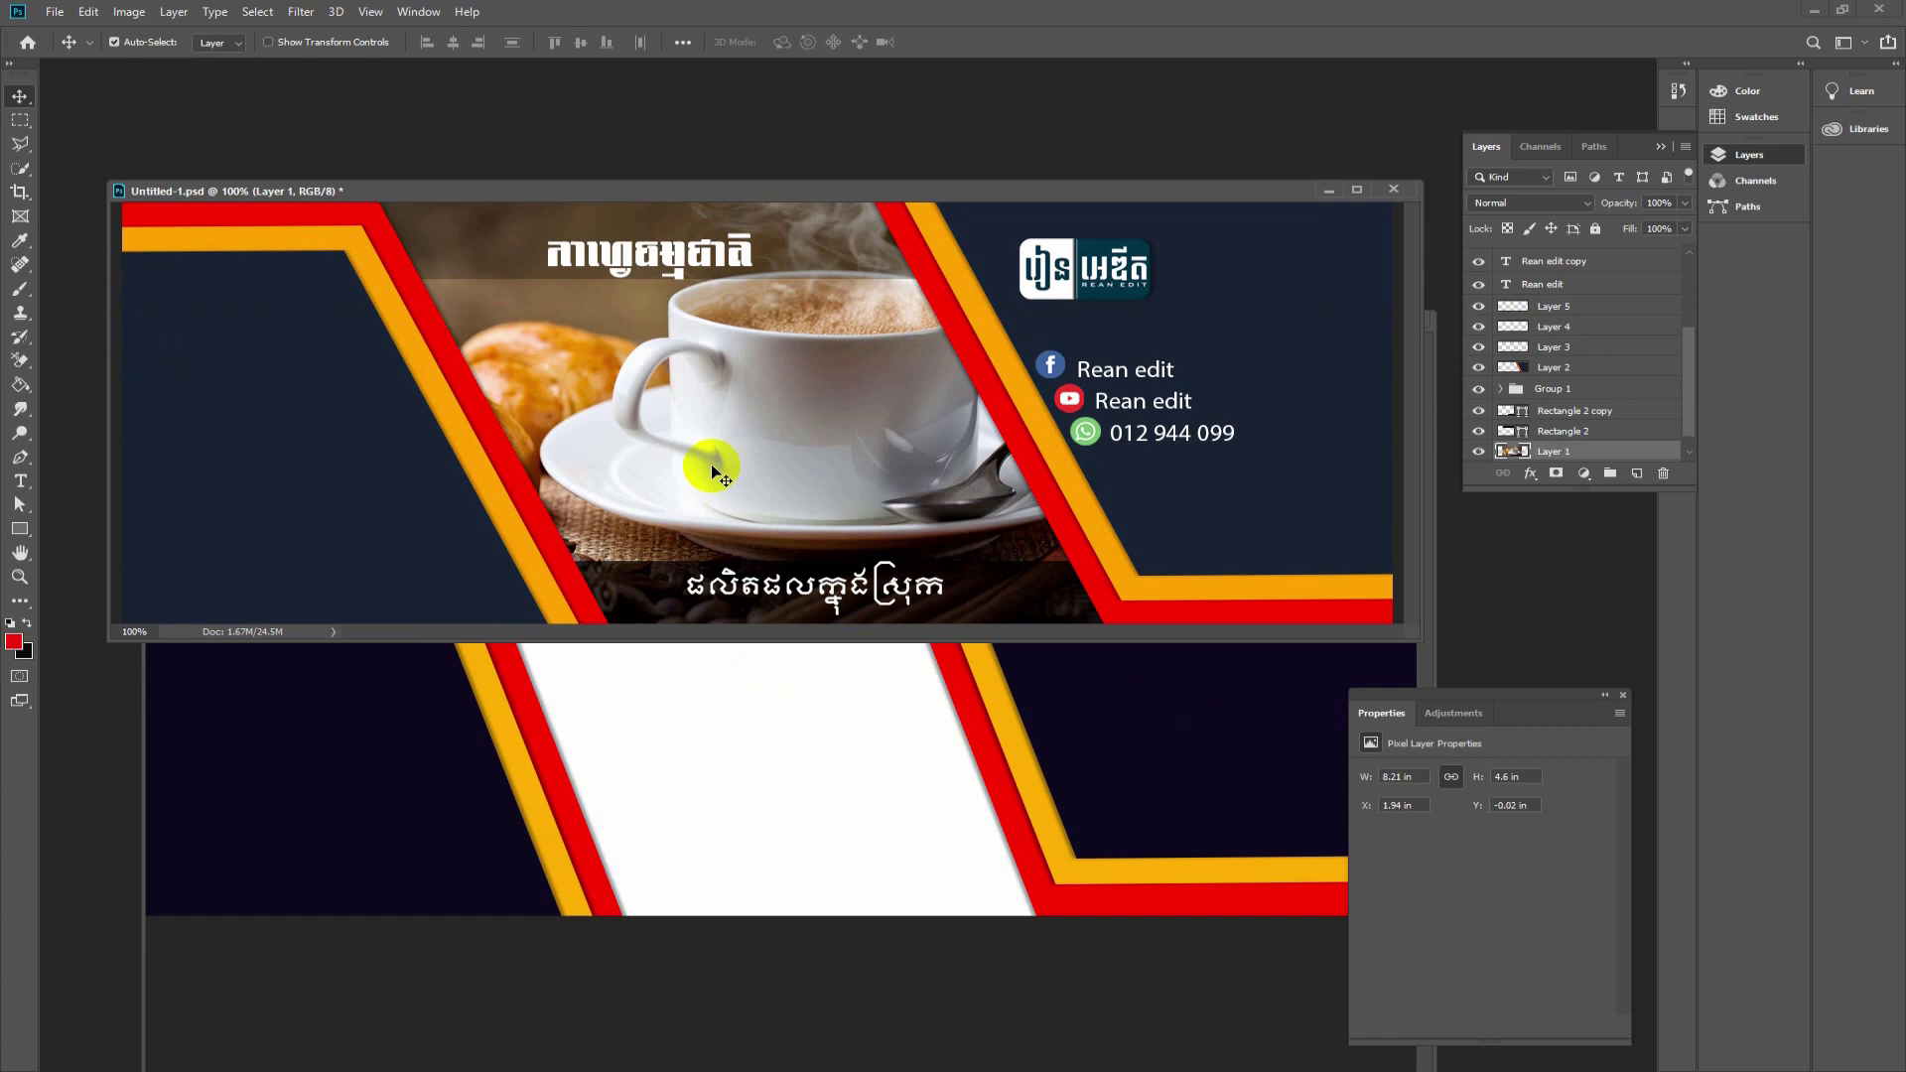
pyautogui.moveTo(711, 479)
pyautogui.mouseDown()
pyautogui.moveTo(717, 702)
pyautogui.moveTo(818, 706)
pyautogui.mouseUp()
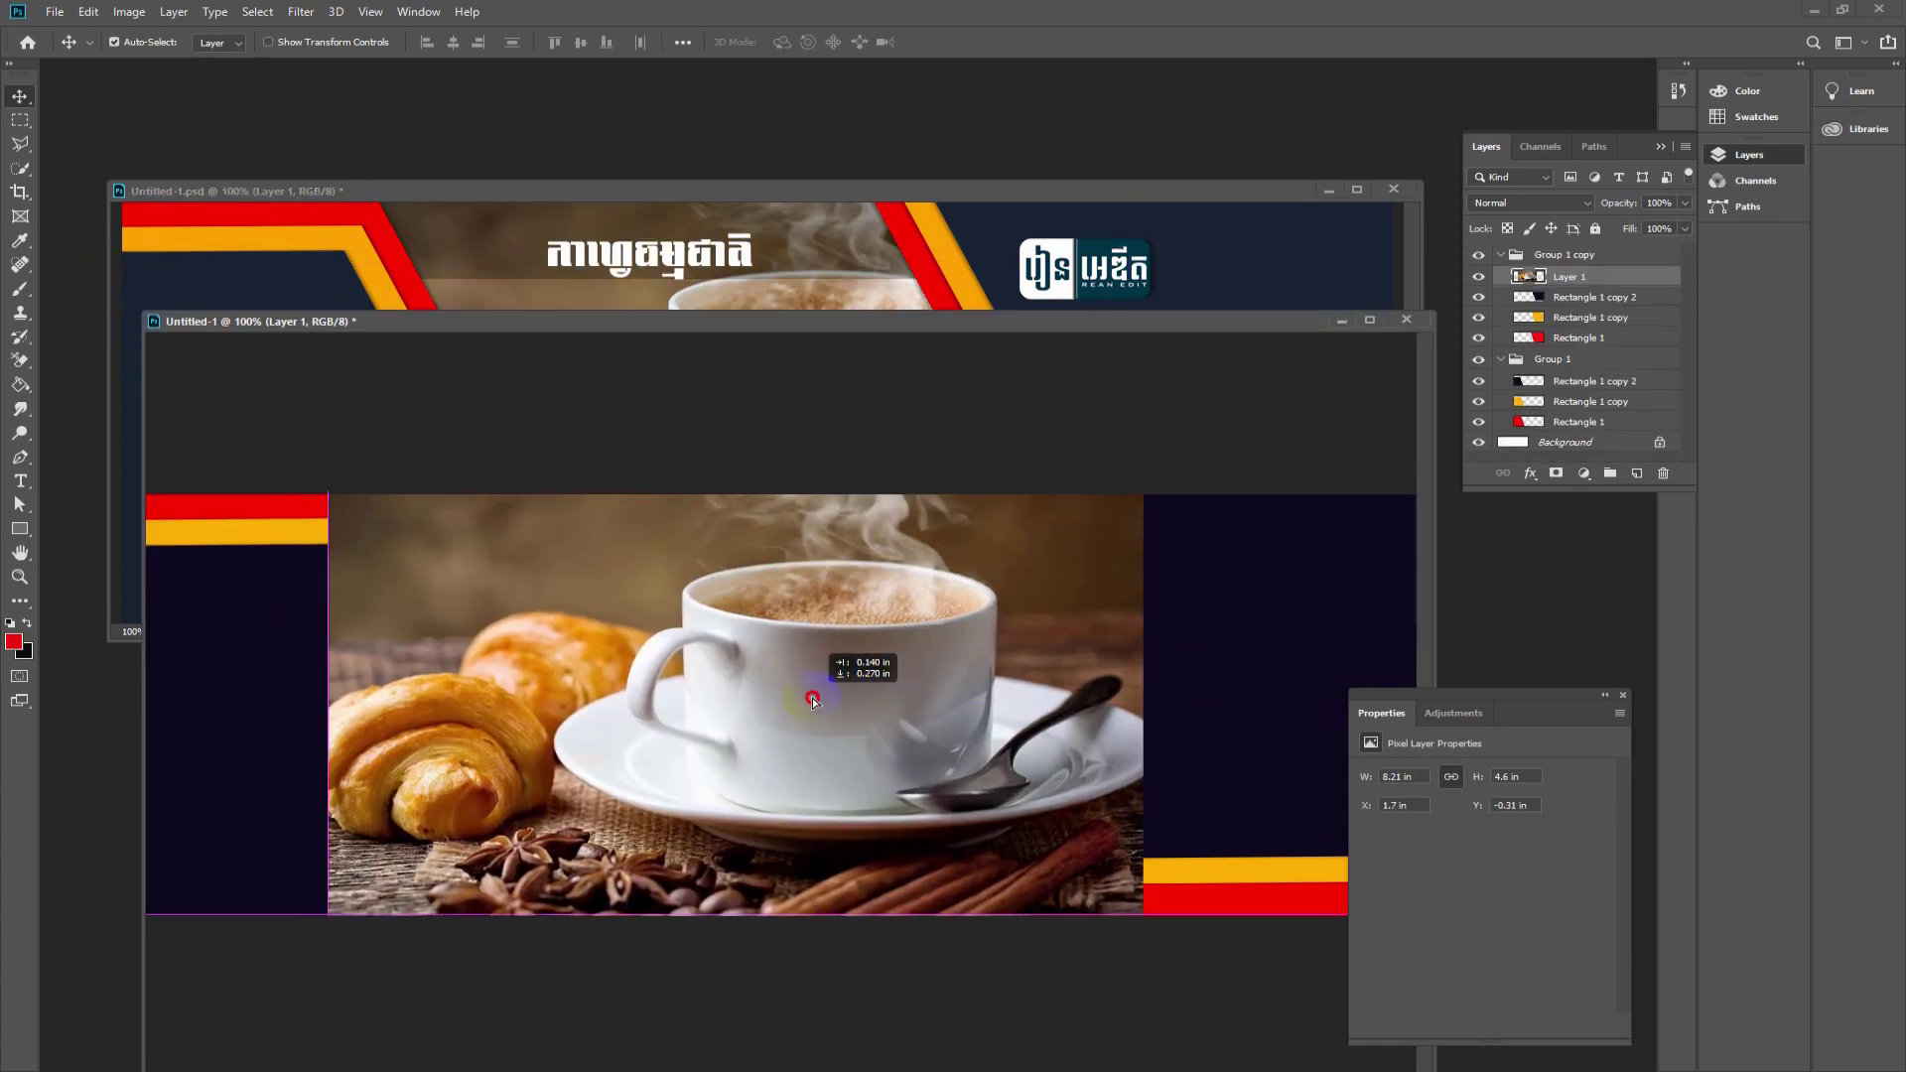
# - Reorder the photo layer, shift it left and snap it flush with the top edge
pyautogui.moveTo(1606, 275)
pyautogui.mouseDown()
pyautogui.moveTo(1464, 408)
pyautogui.moveTo(1567, 446)
pyautogui.mouseUp()
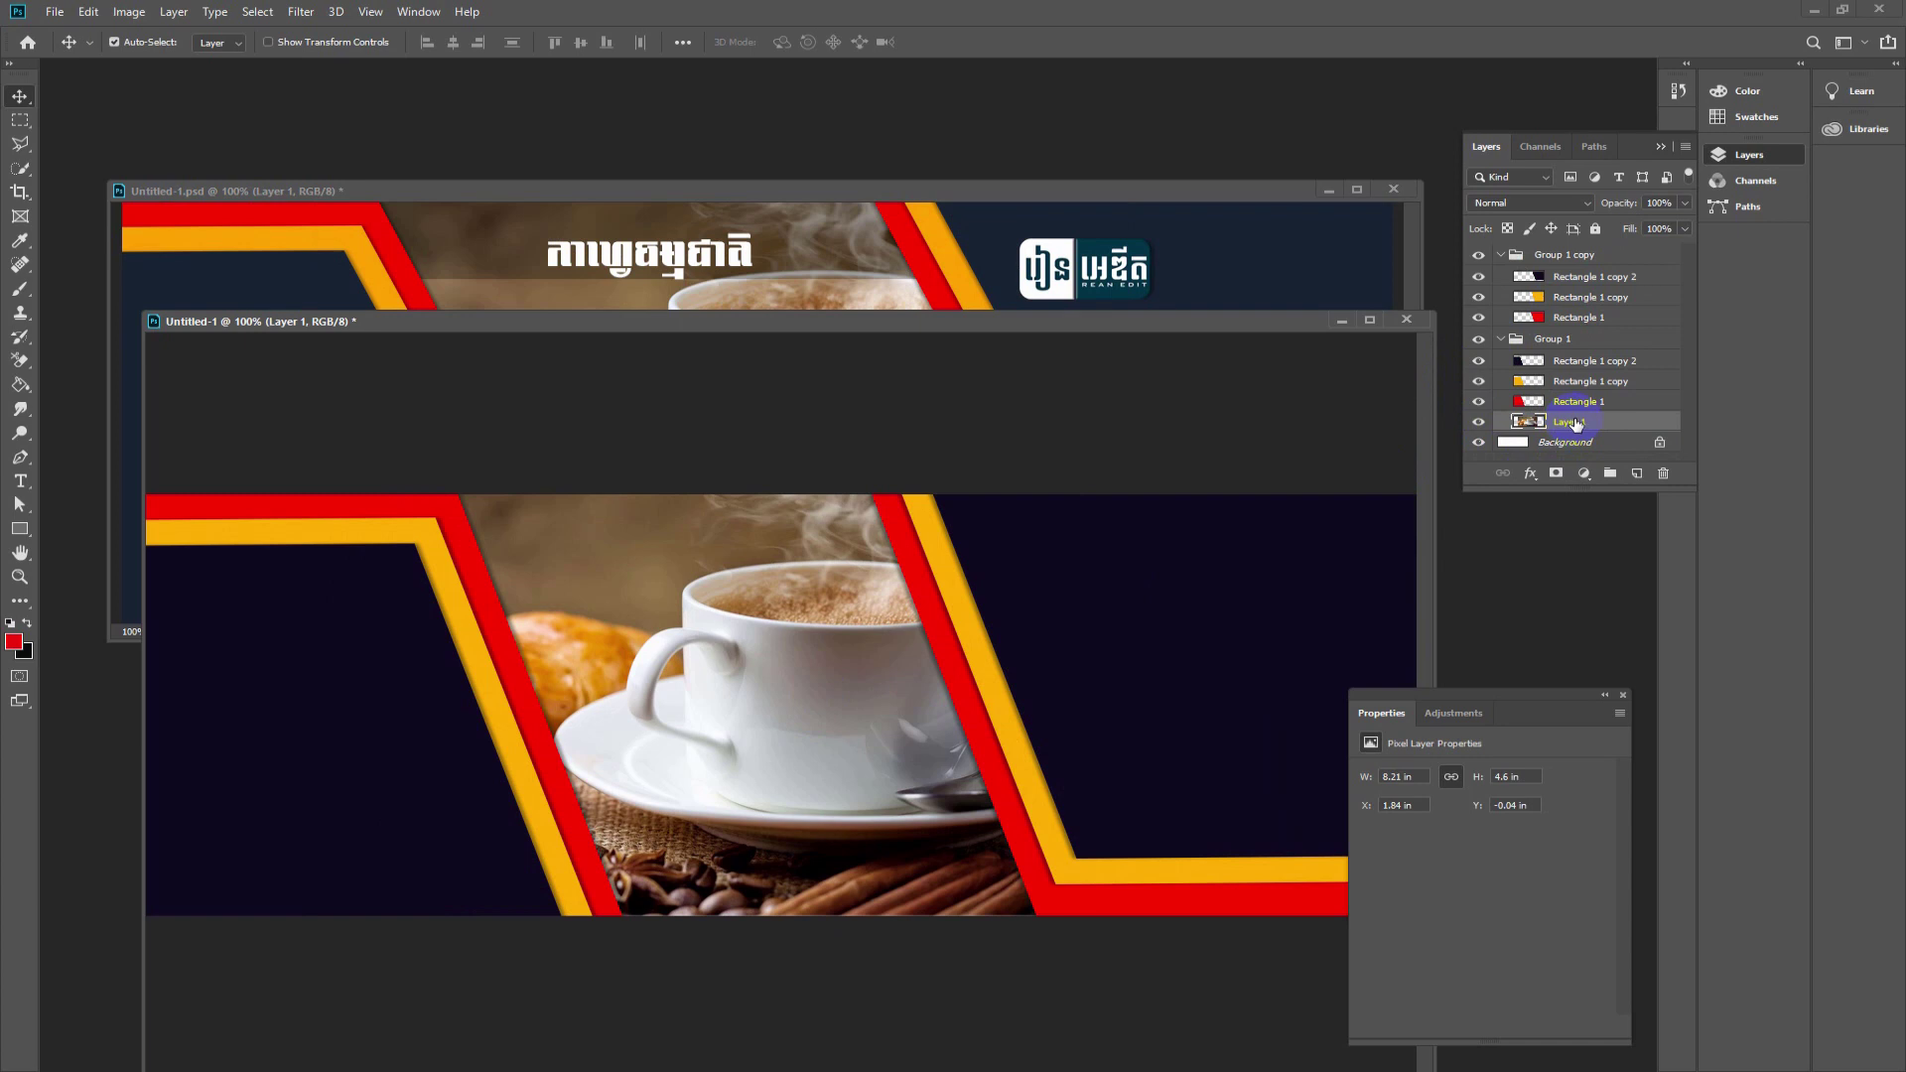
pyautogui.moveTo(780, 667); pyautogui.dragTo(711, 680)
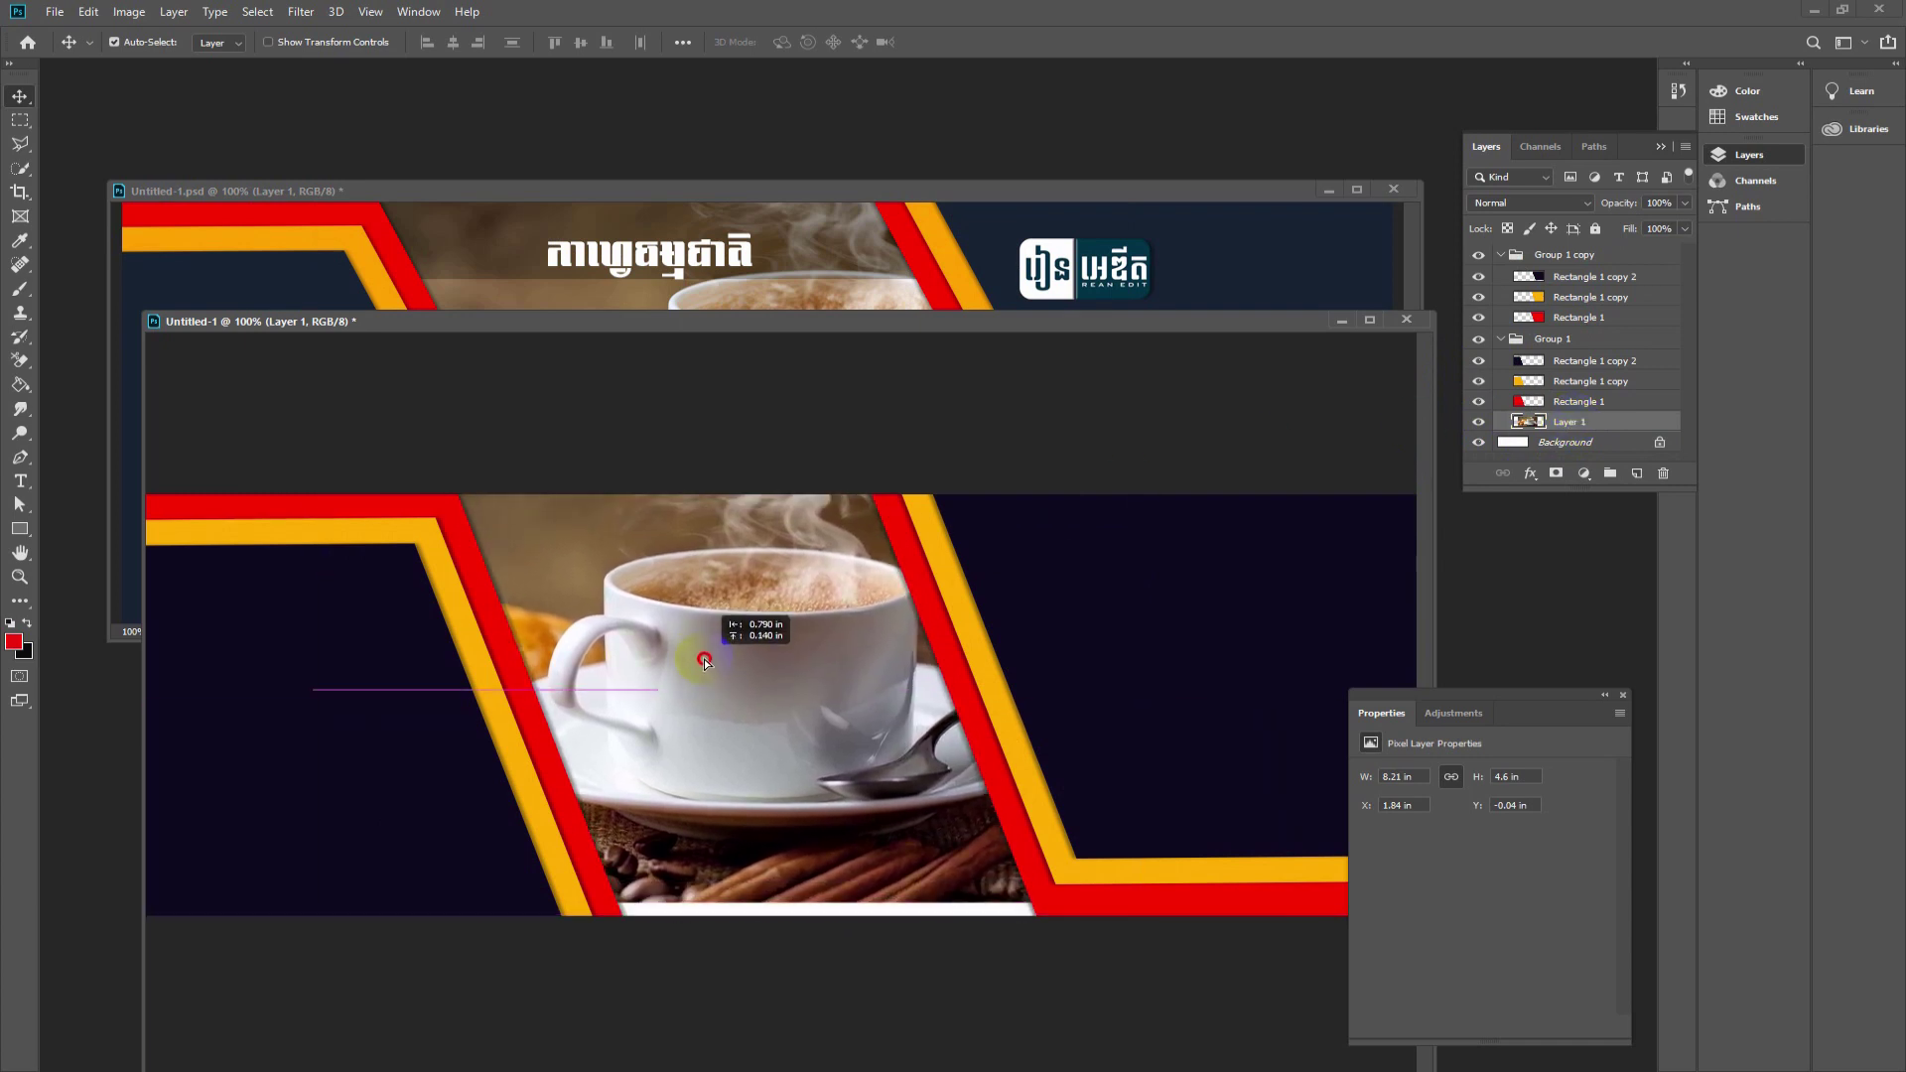
pyautogui.moveTo(710, 681); pyautogui.dragTo(717, 664)
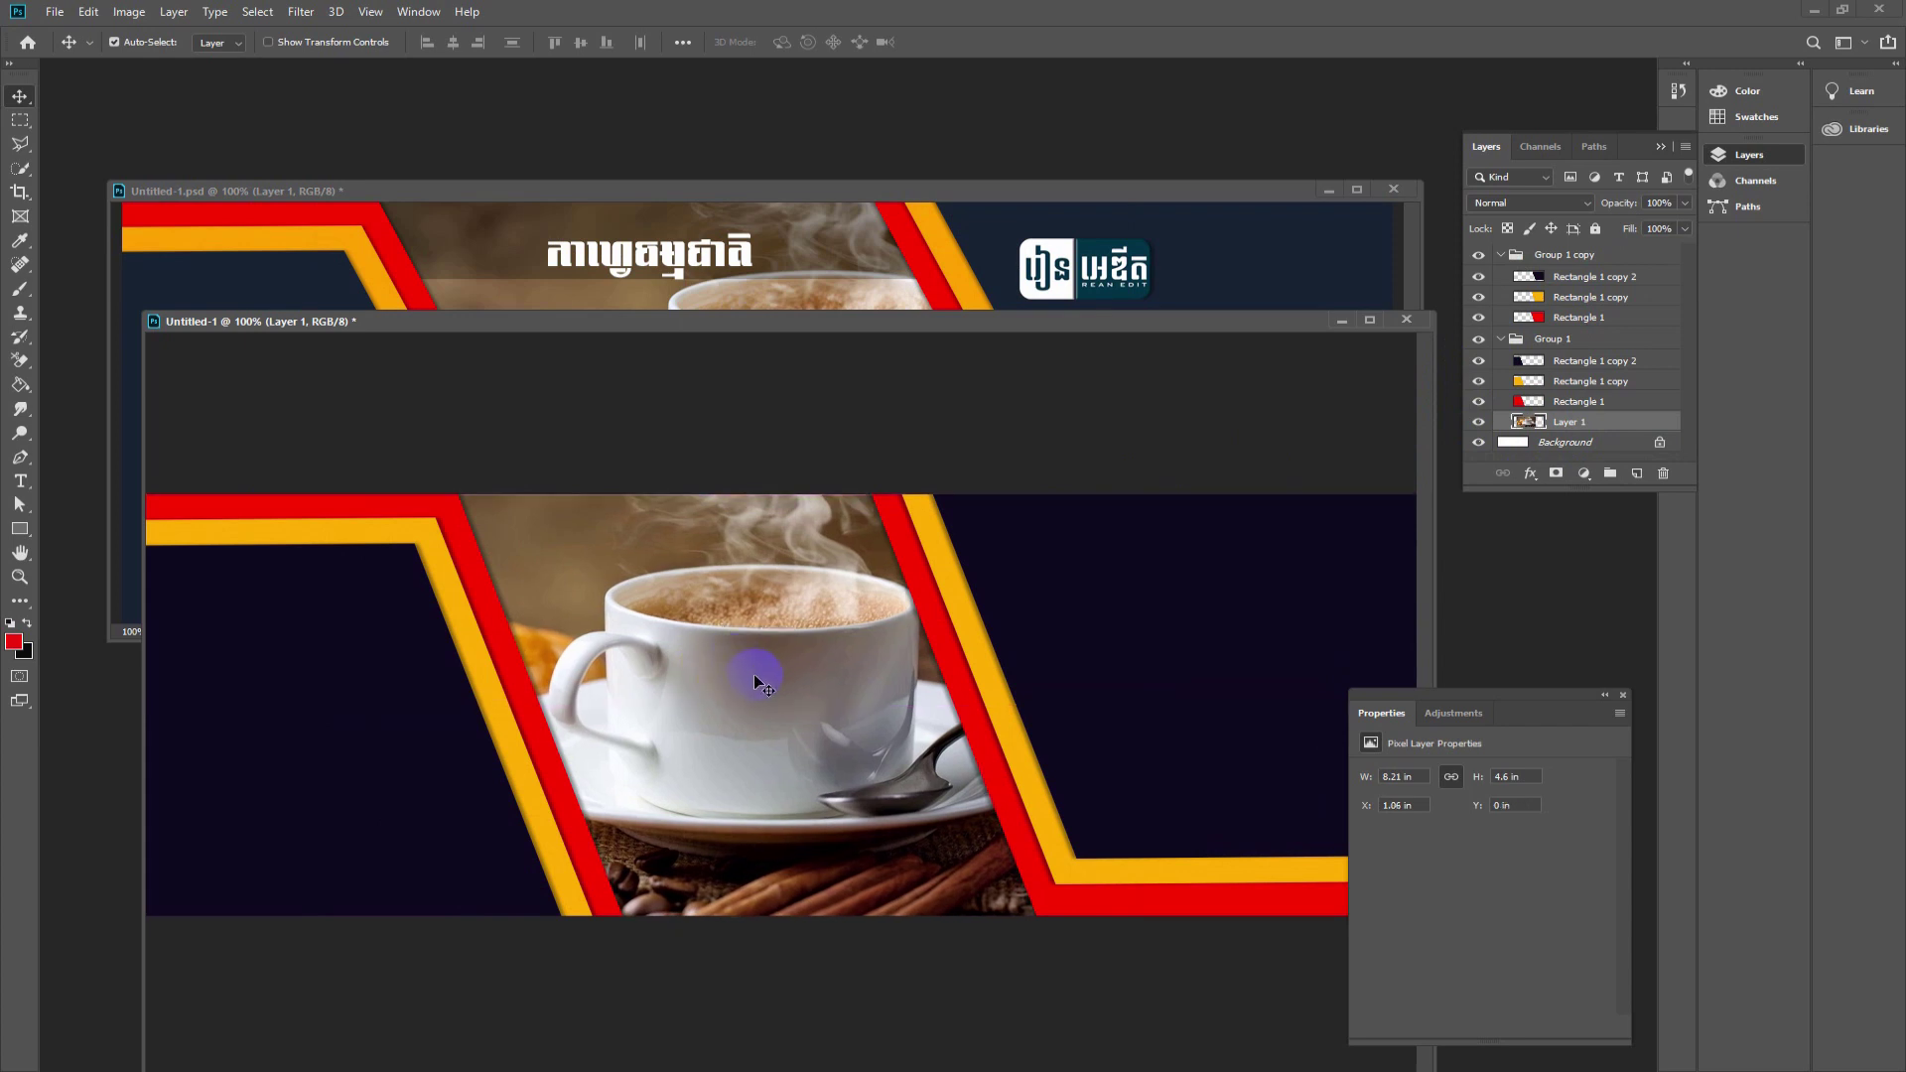
pyautogui.moveTo(754, 683); pyautogui.dragTo(751, 676)
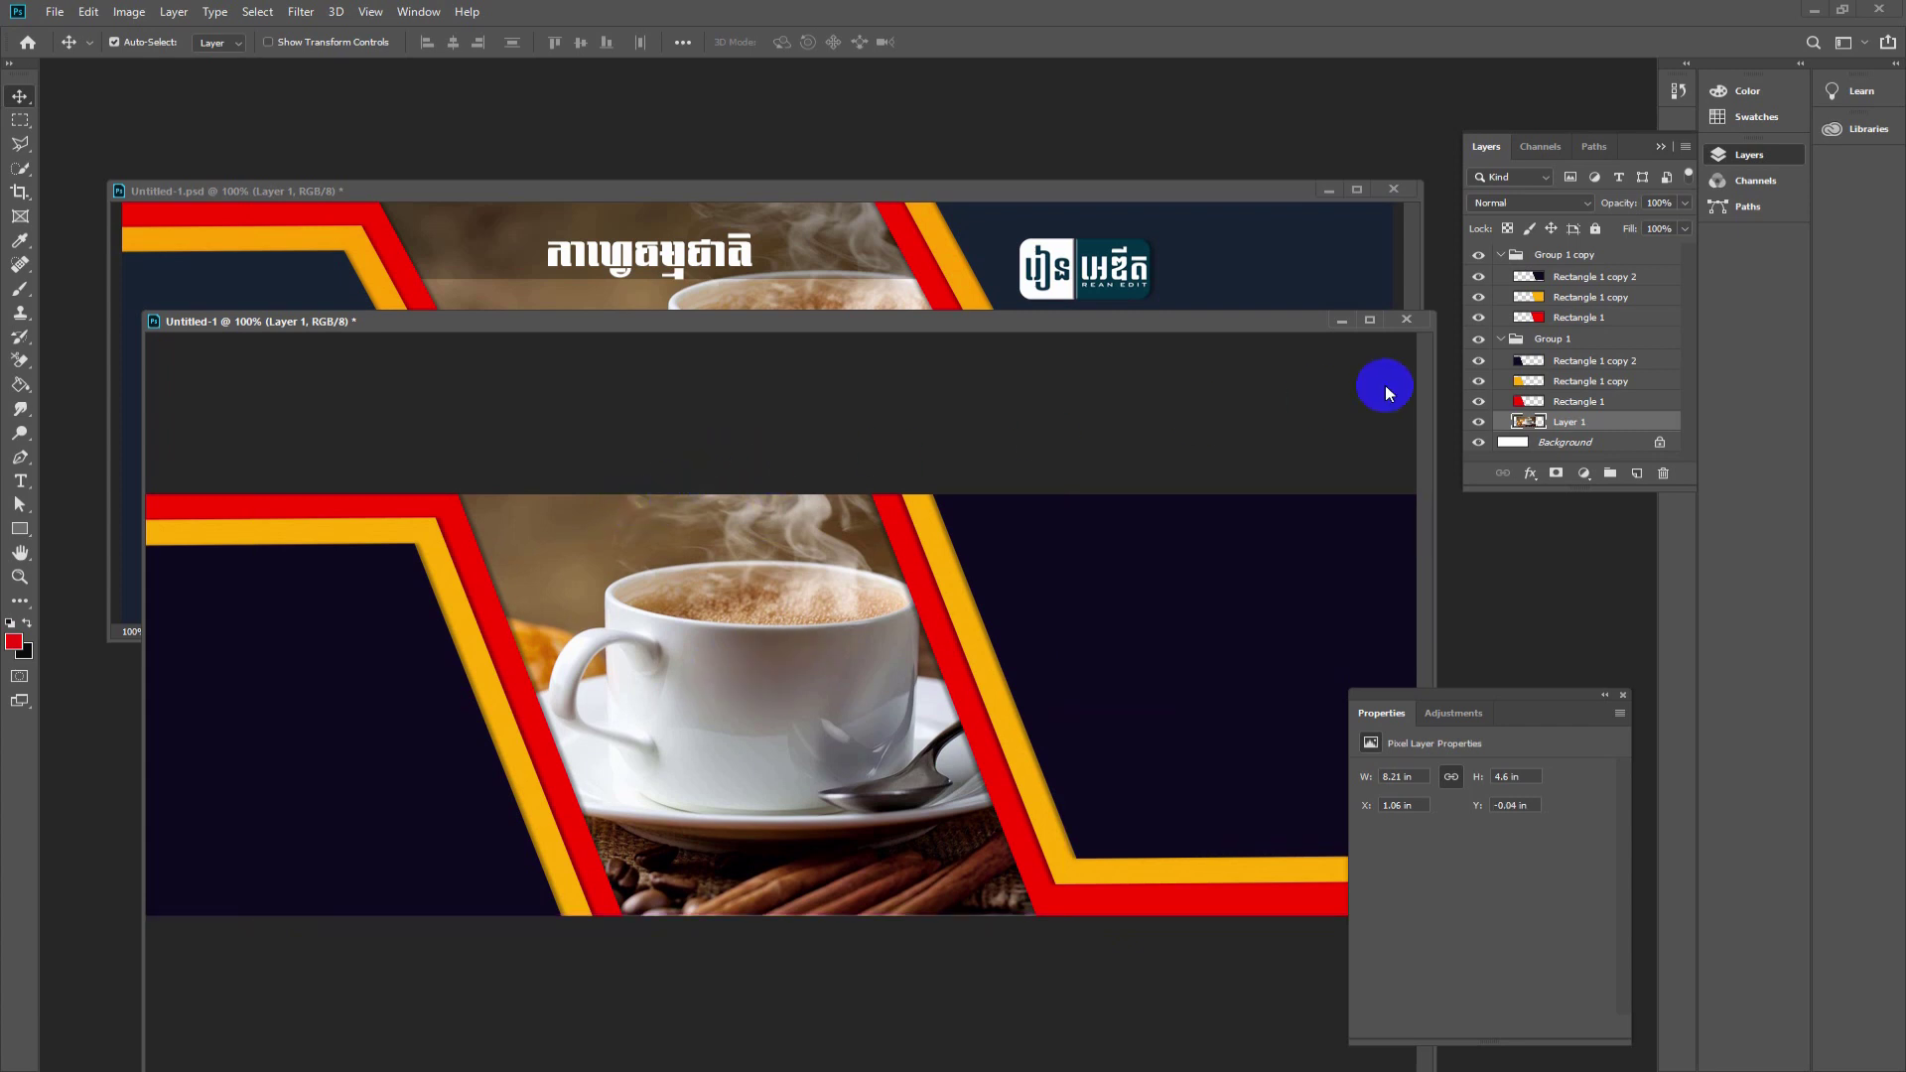
# - Add a new layer above the stripe group and set the fill colour to near-black
pyautogui.click(1596, 258)
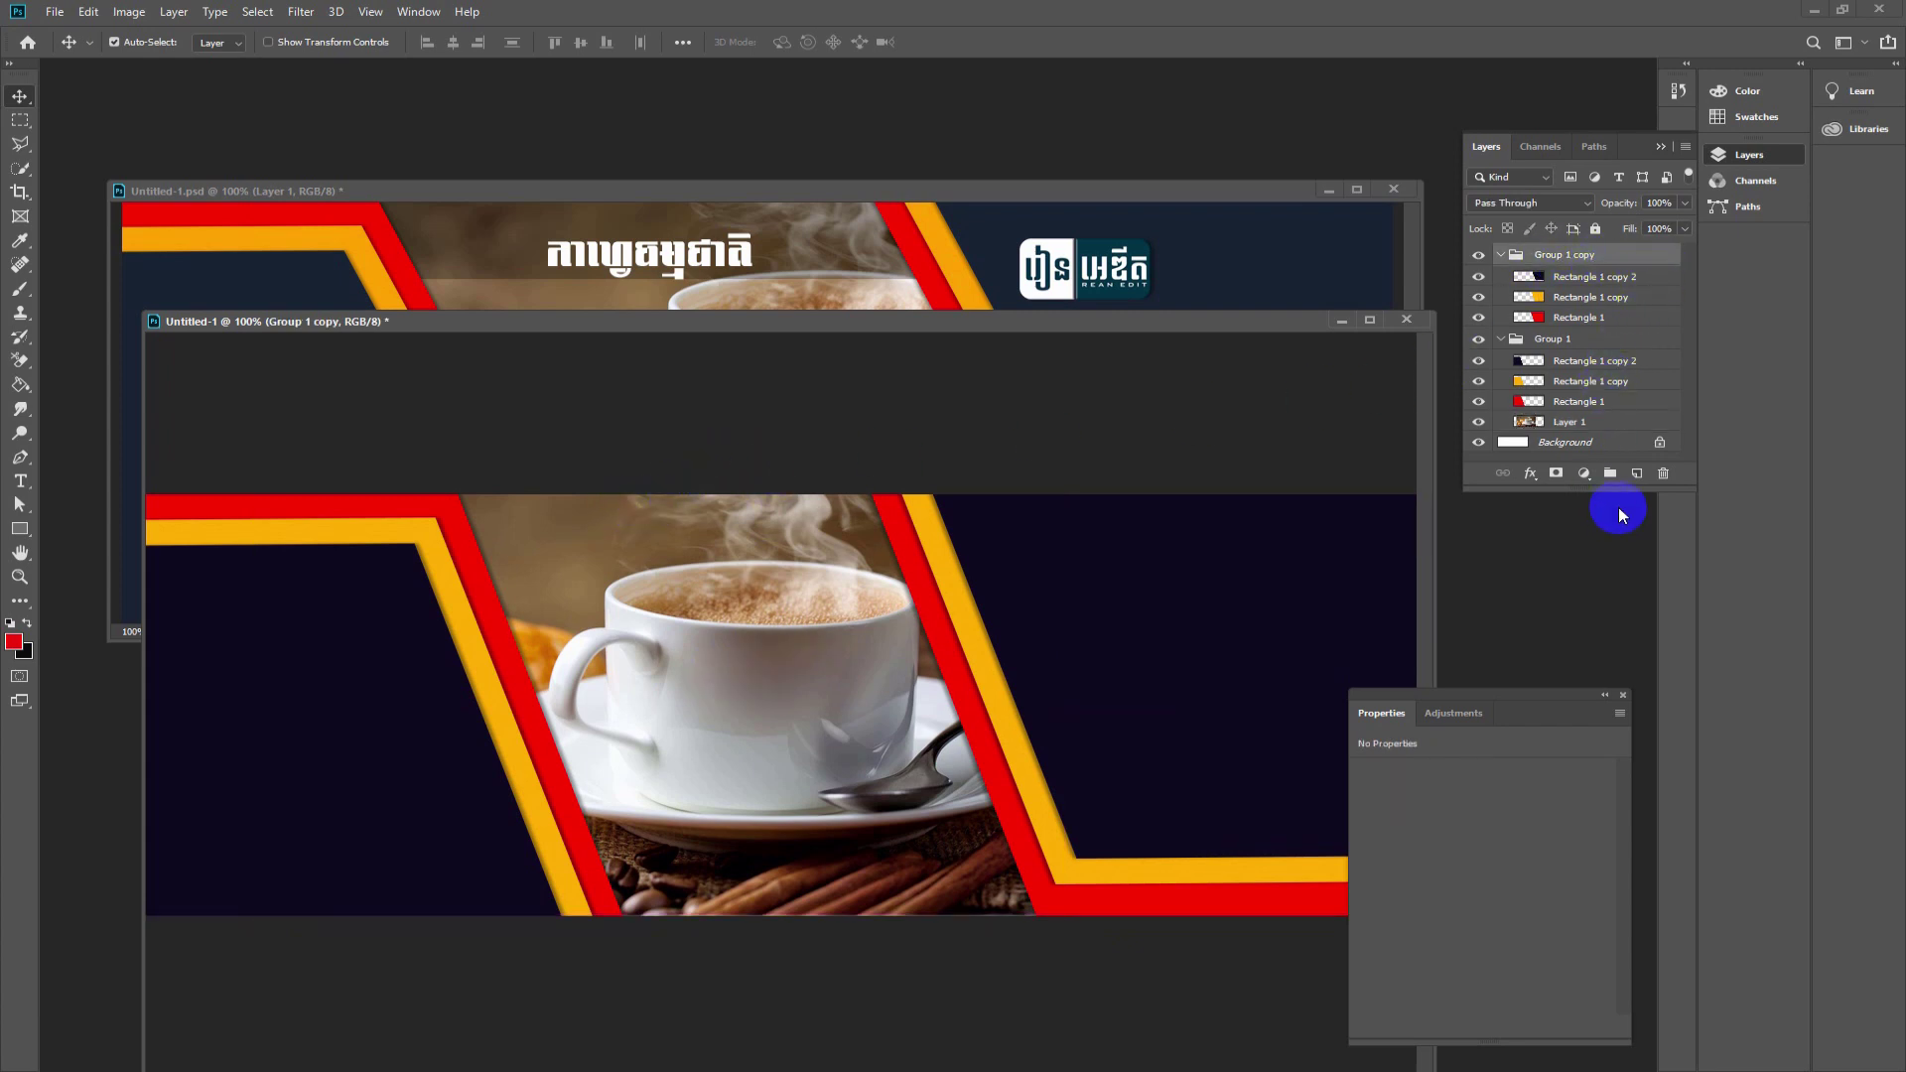
pyautogui.click(1637, 473)
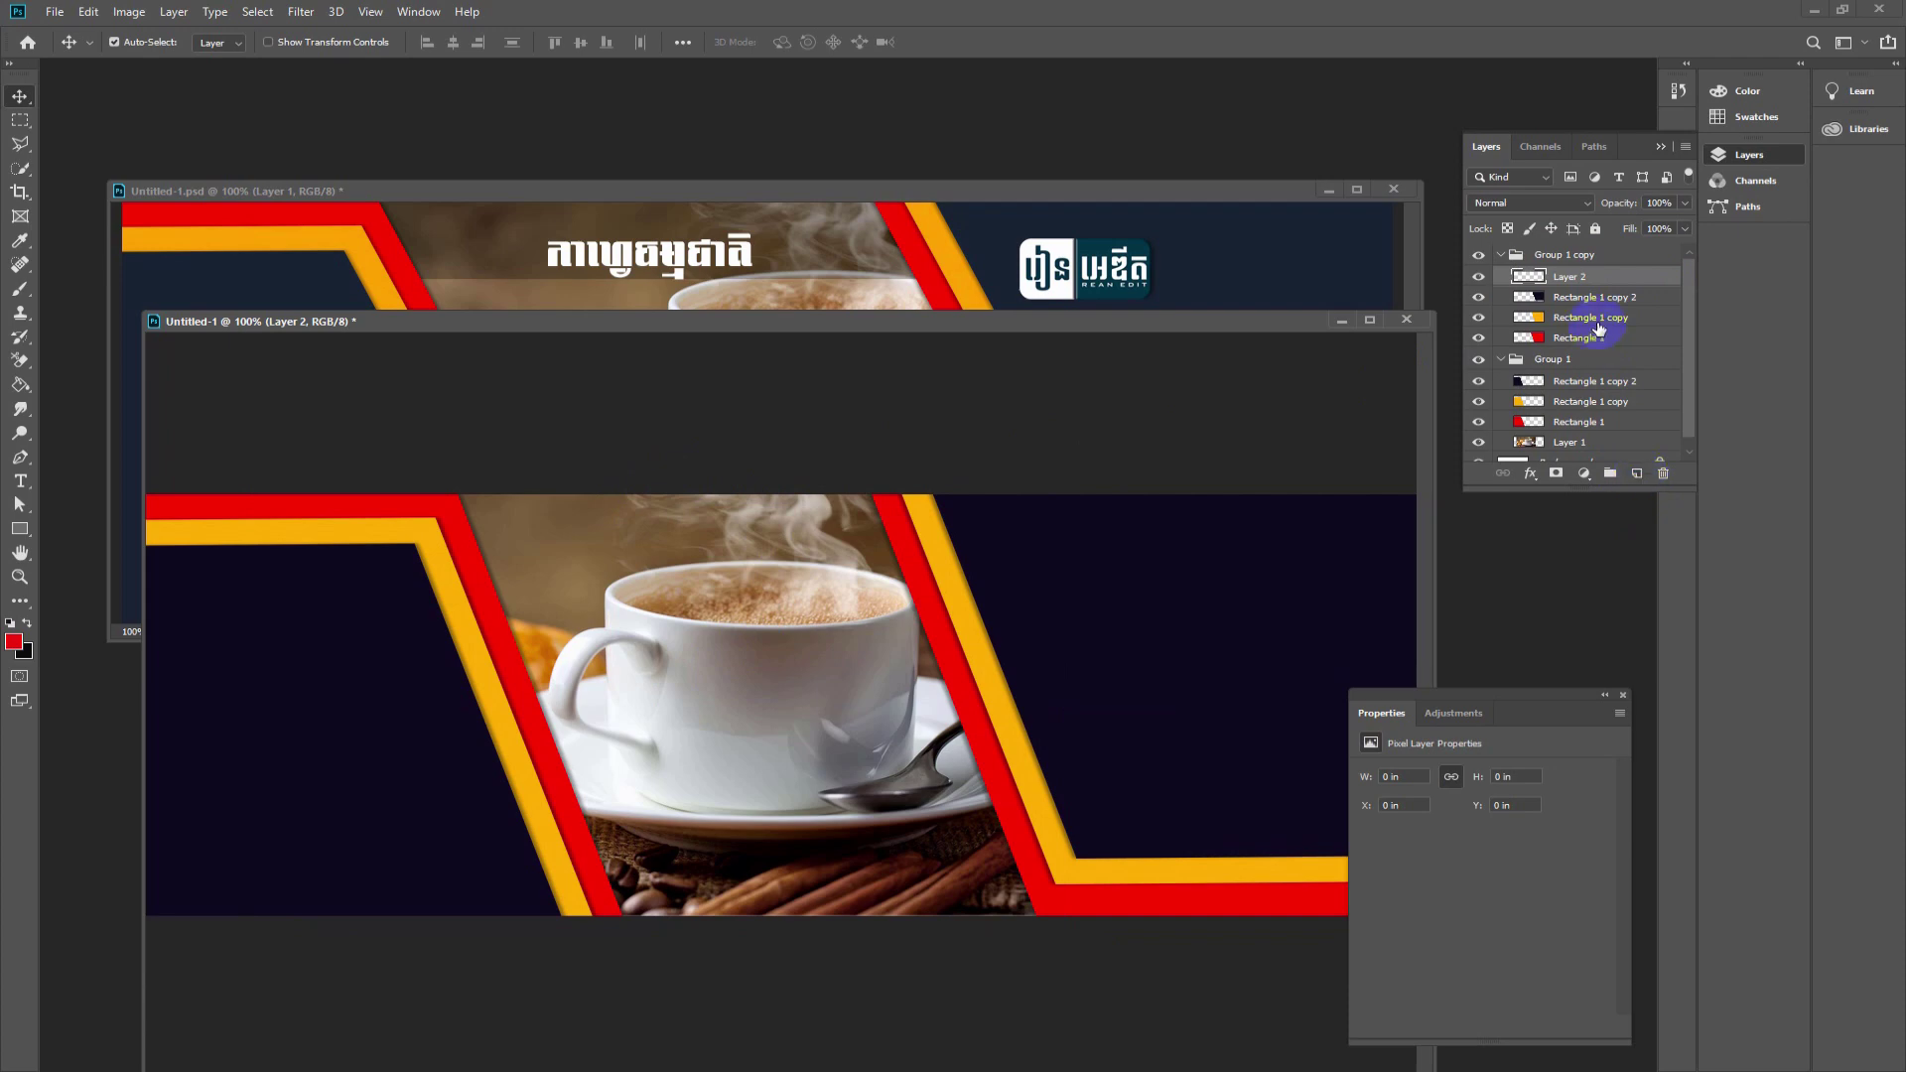
pyautogui.moveTo(1585, 276)
pyautogui.mouseDown()
pyautogui.moveTo(1580, 244)
pyautogui.moveTo(1538, 260)
pyautogui.mouseUp()
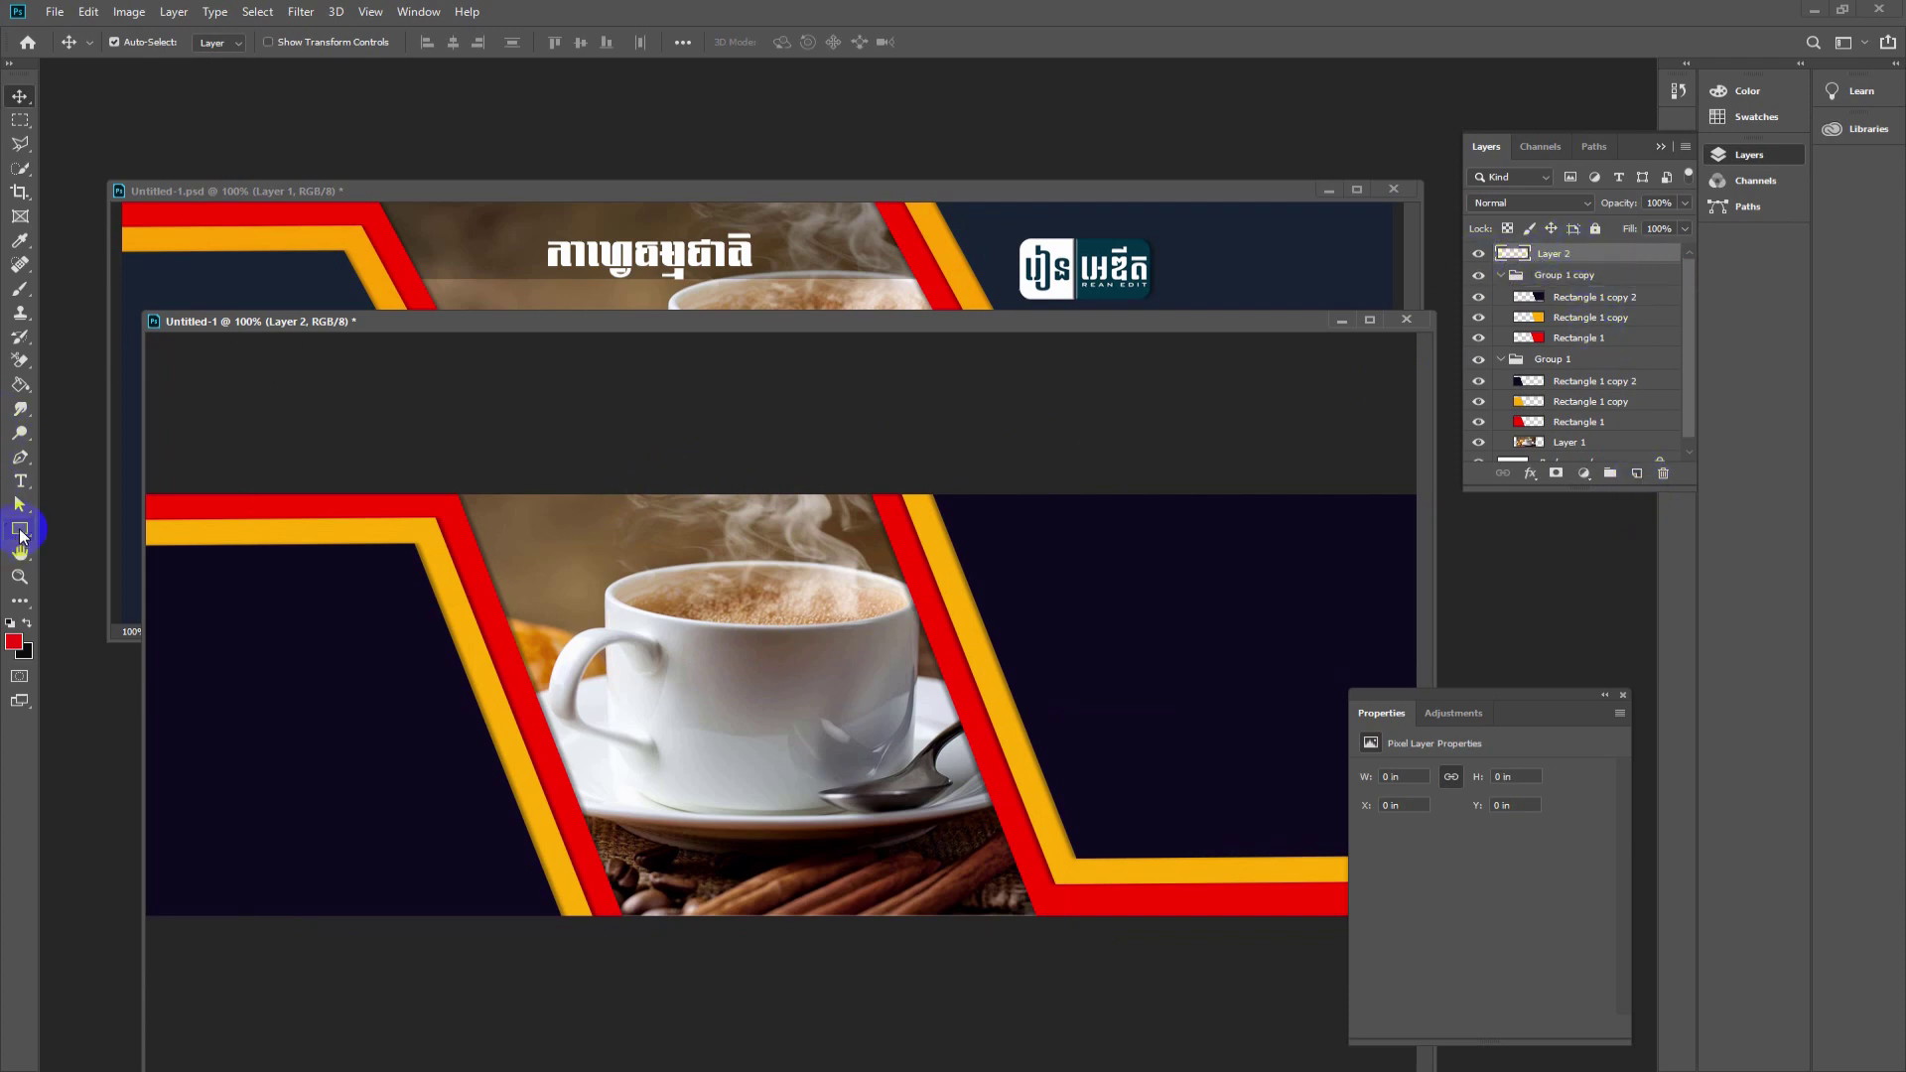
pyautogui.click(19, 531)
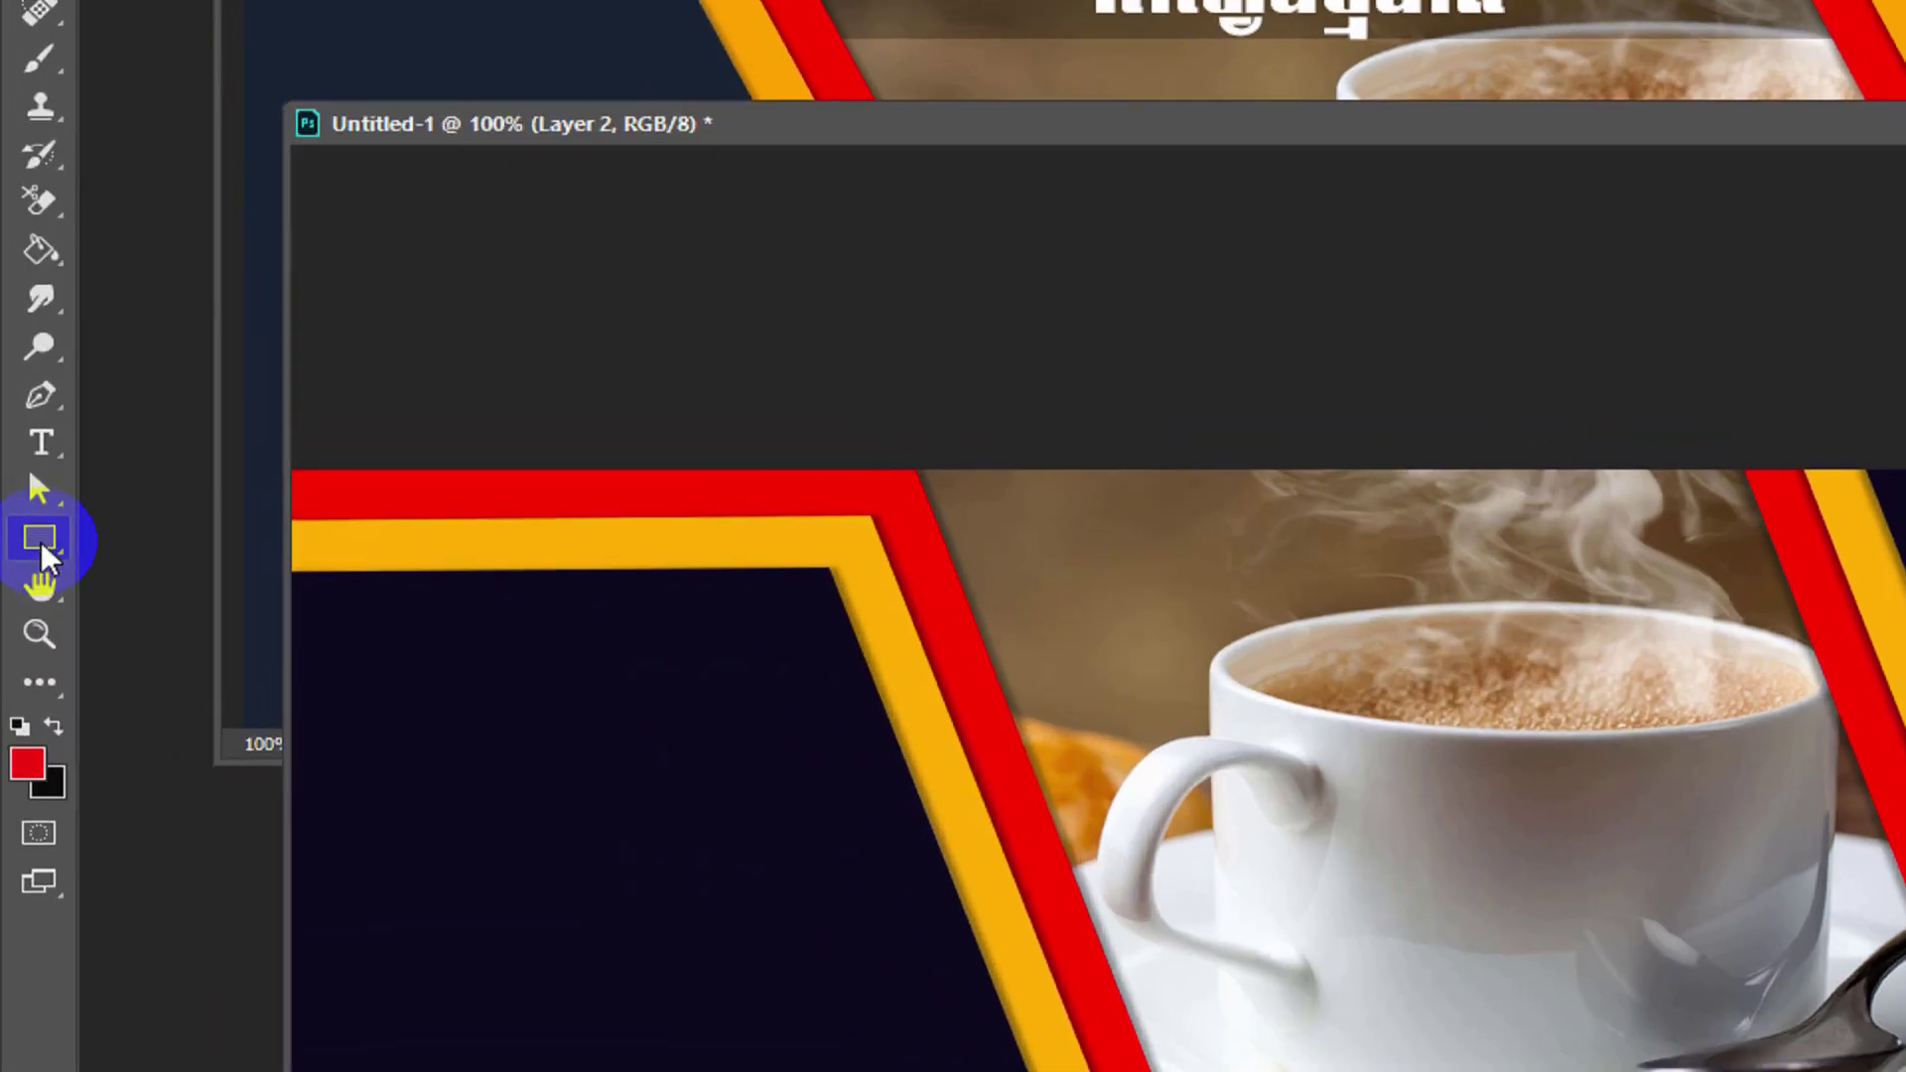
pyautogui.click(30, 763)
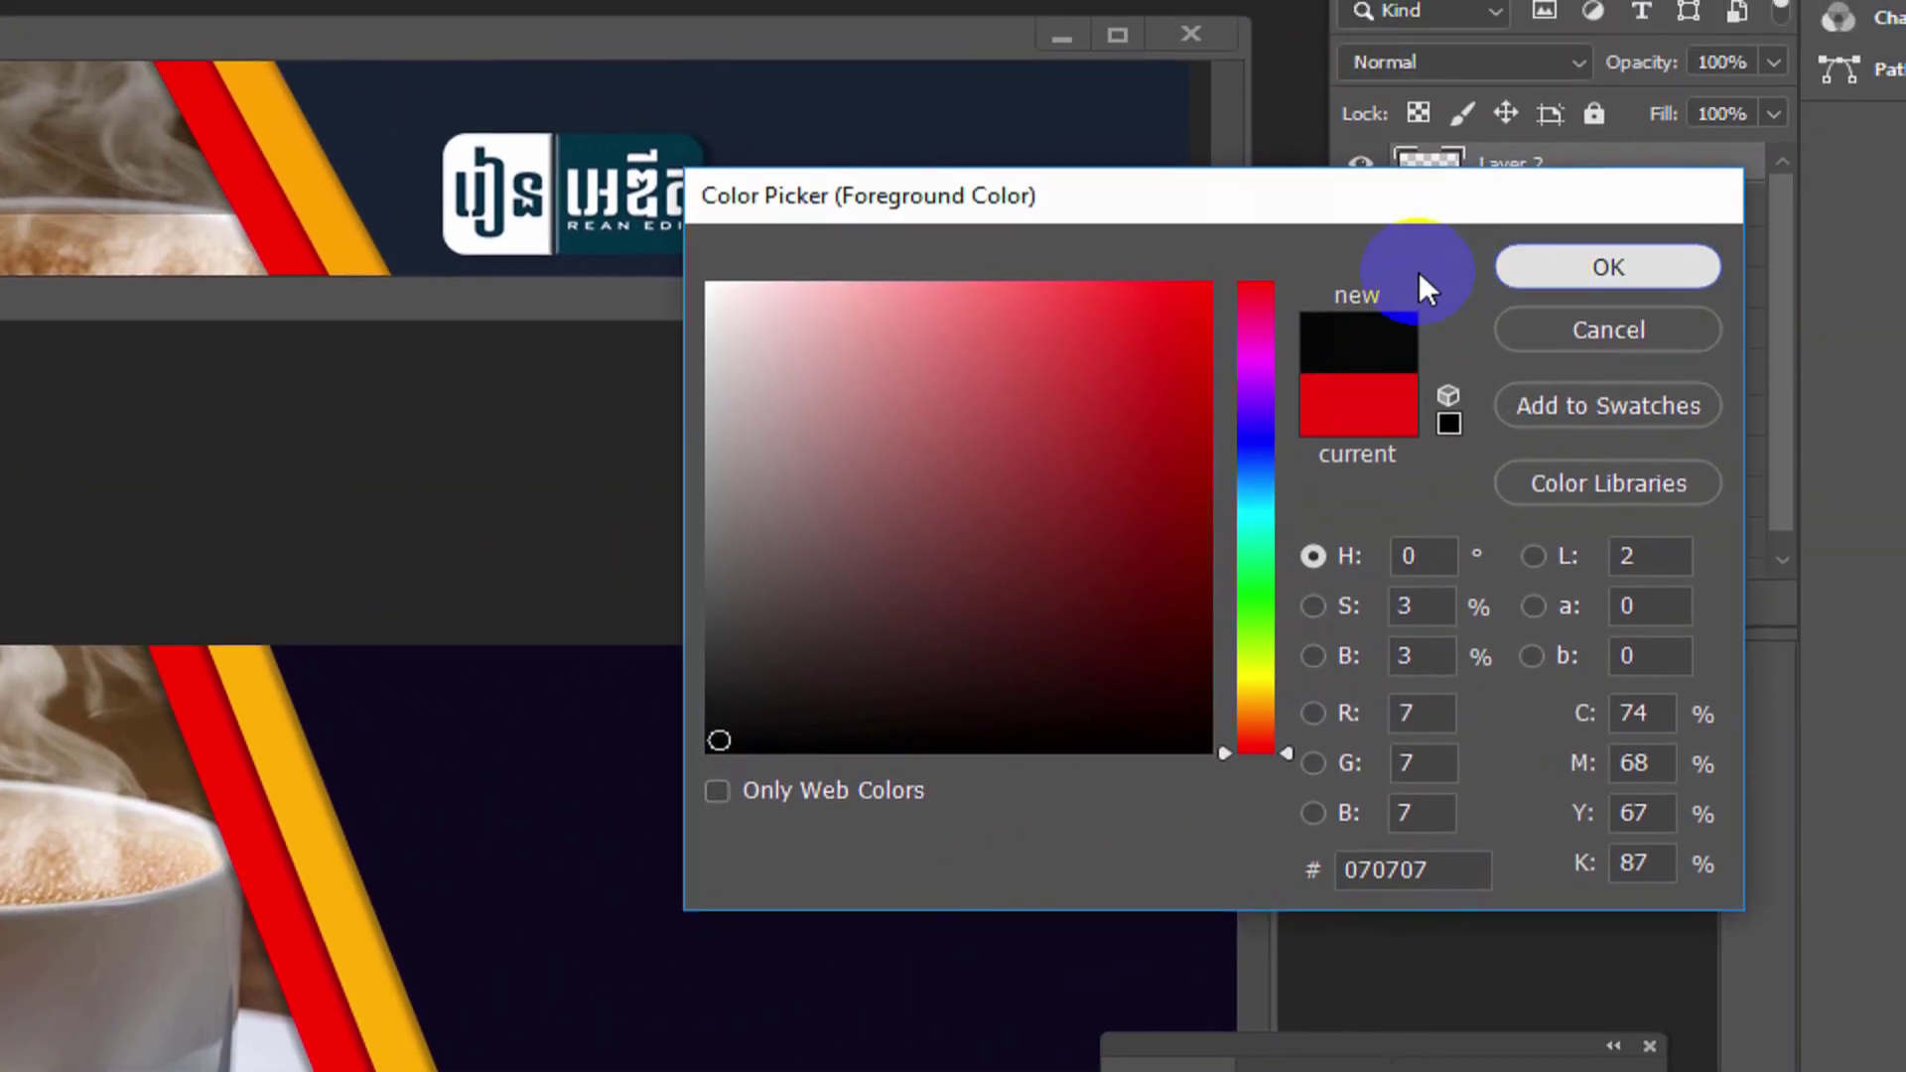
pyautogui.click(1609, 268)
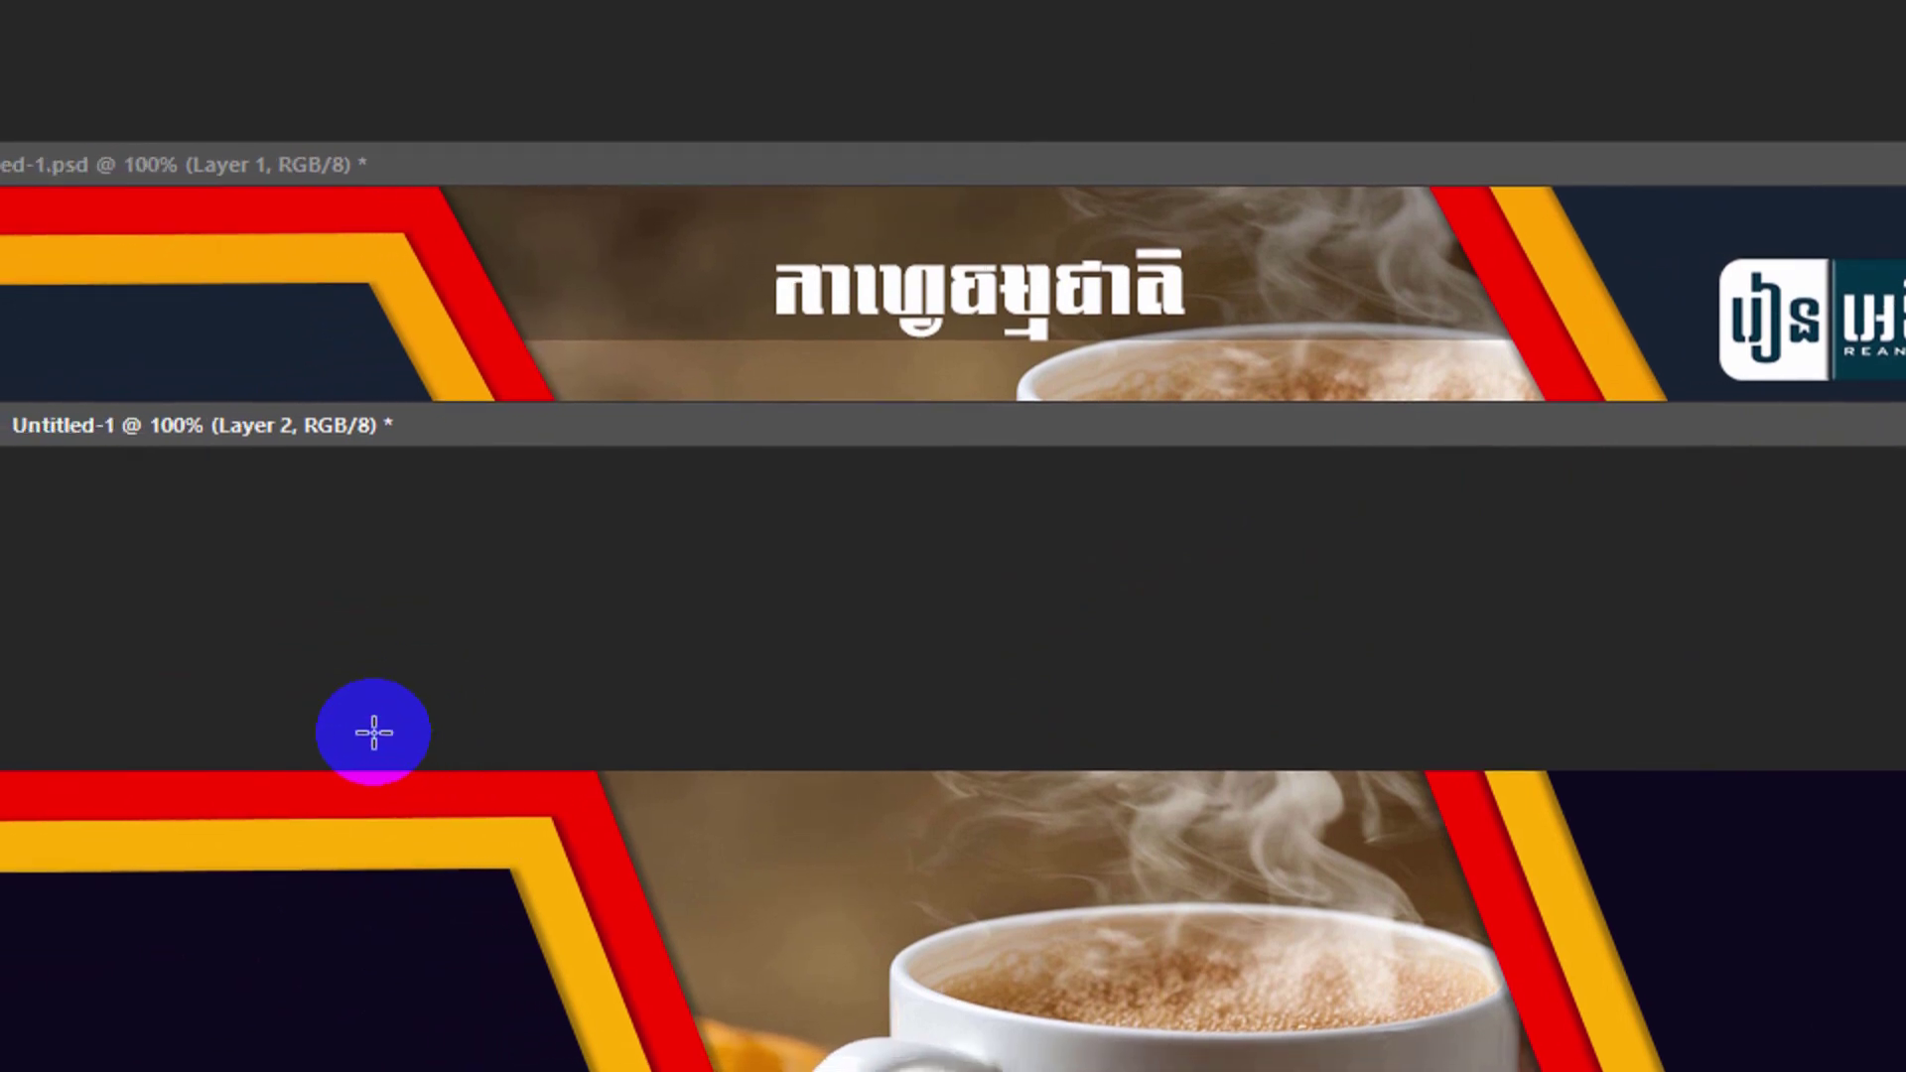
# - Draw a 655 × 133 px black rectangle across the photo's top at 33% opacity
pyautogui.click(431, 771)
pyautogui.moveTo(431, 771); pyautogui.dragTo(1708, 989)
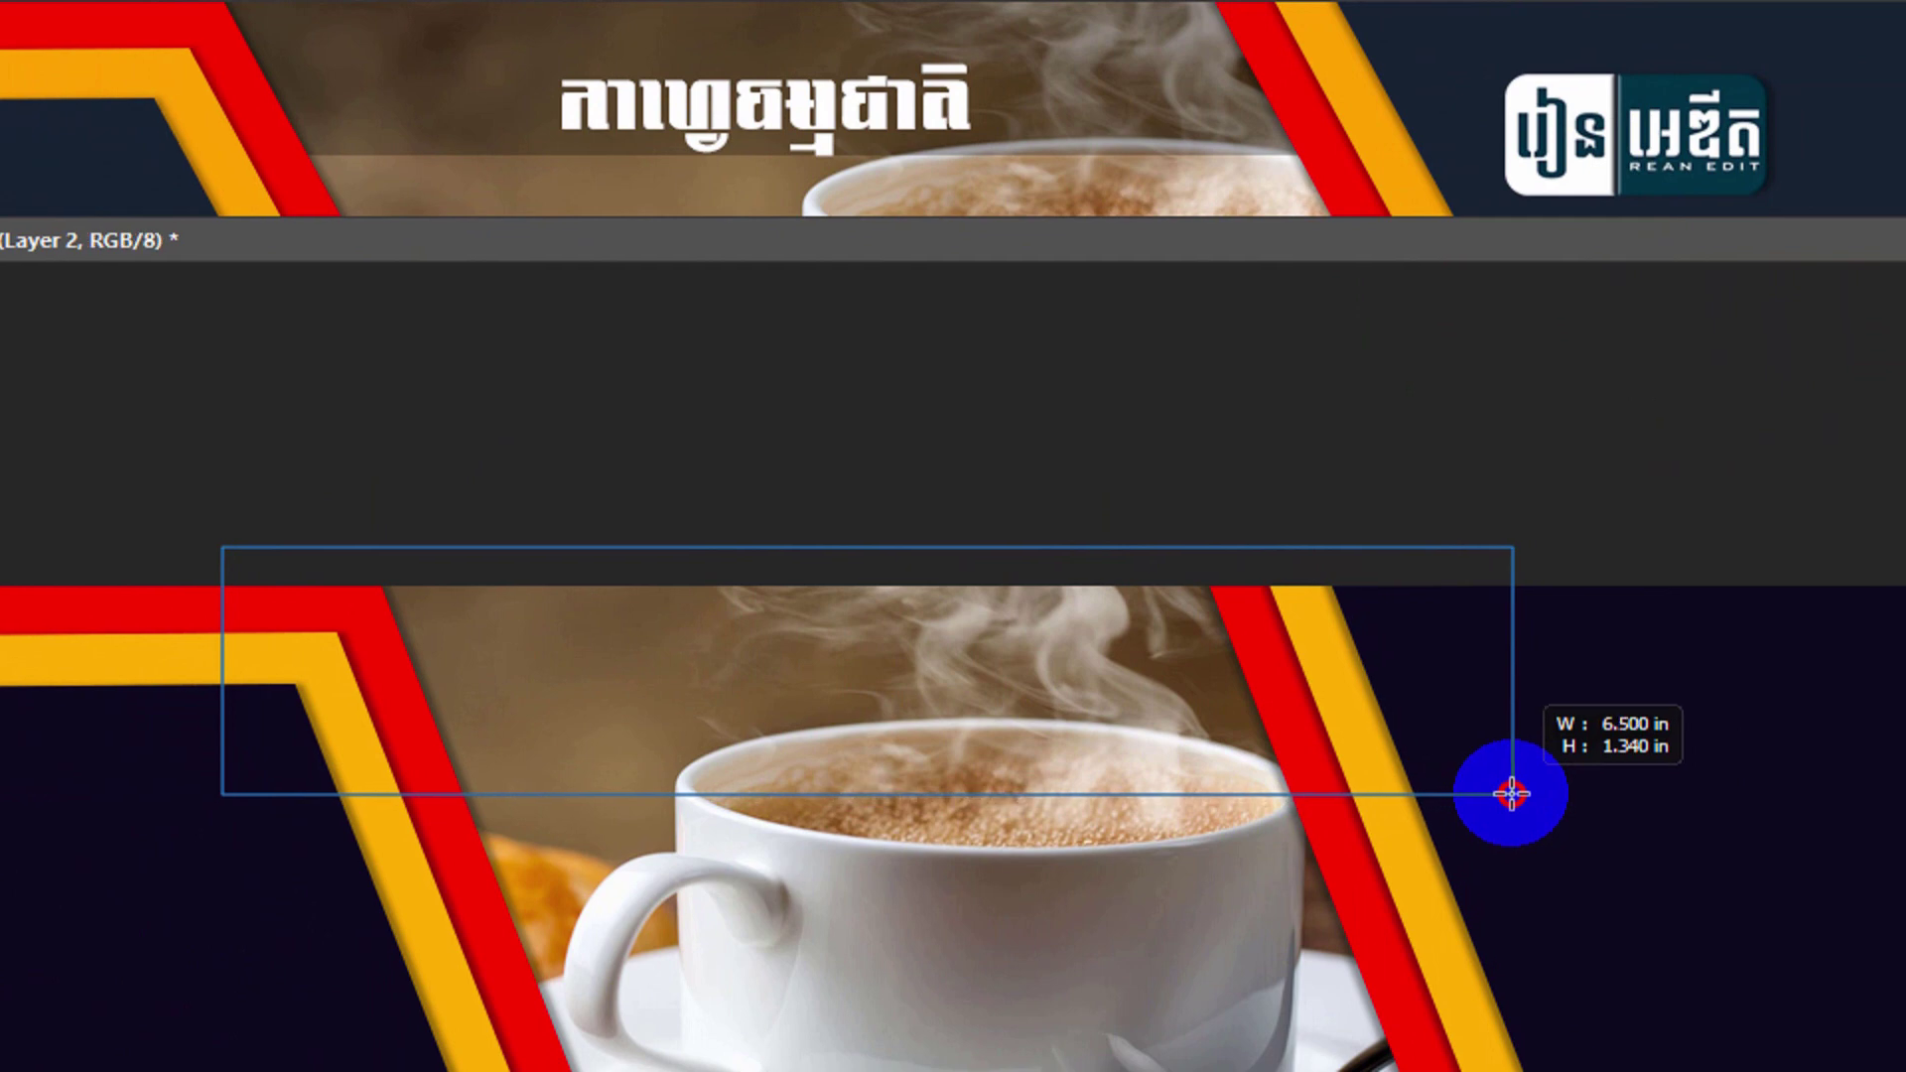
pyautogui.moveTo(1559, 804); pyautogui.dragTo(1532, 764)
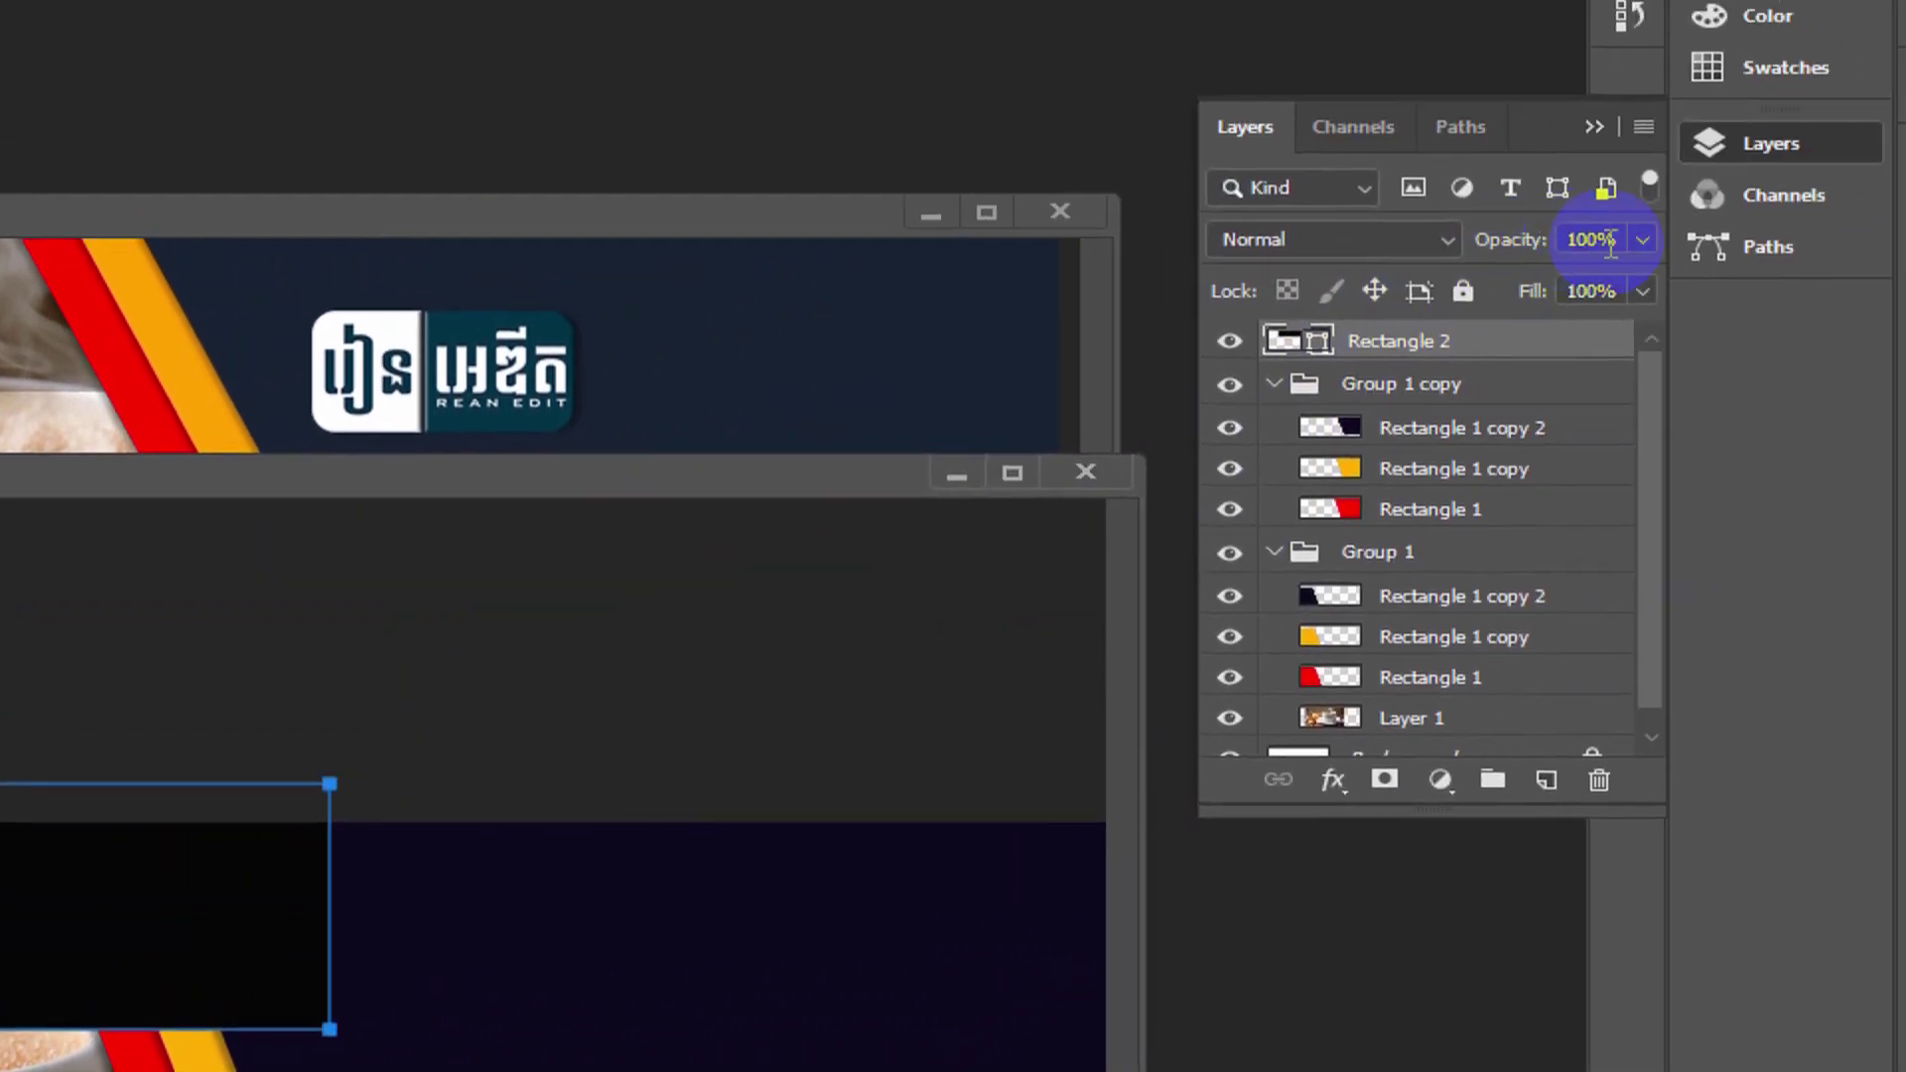
pyautogui.click(1516, 266)
pyautogui.moveTo(1426, 286); pyautogui.dragTo(1385, 307)
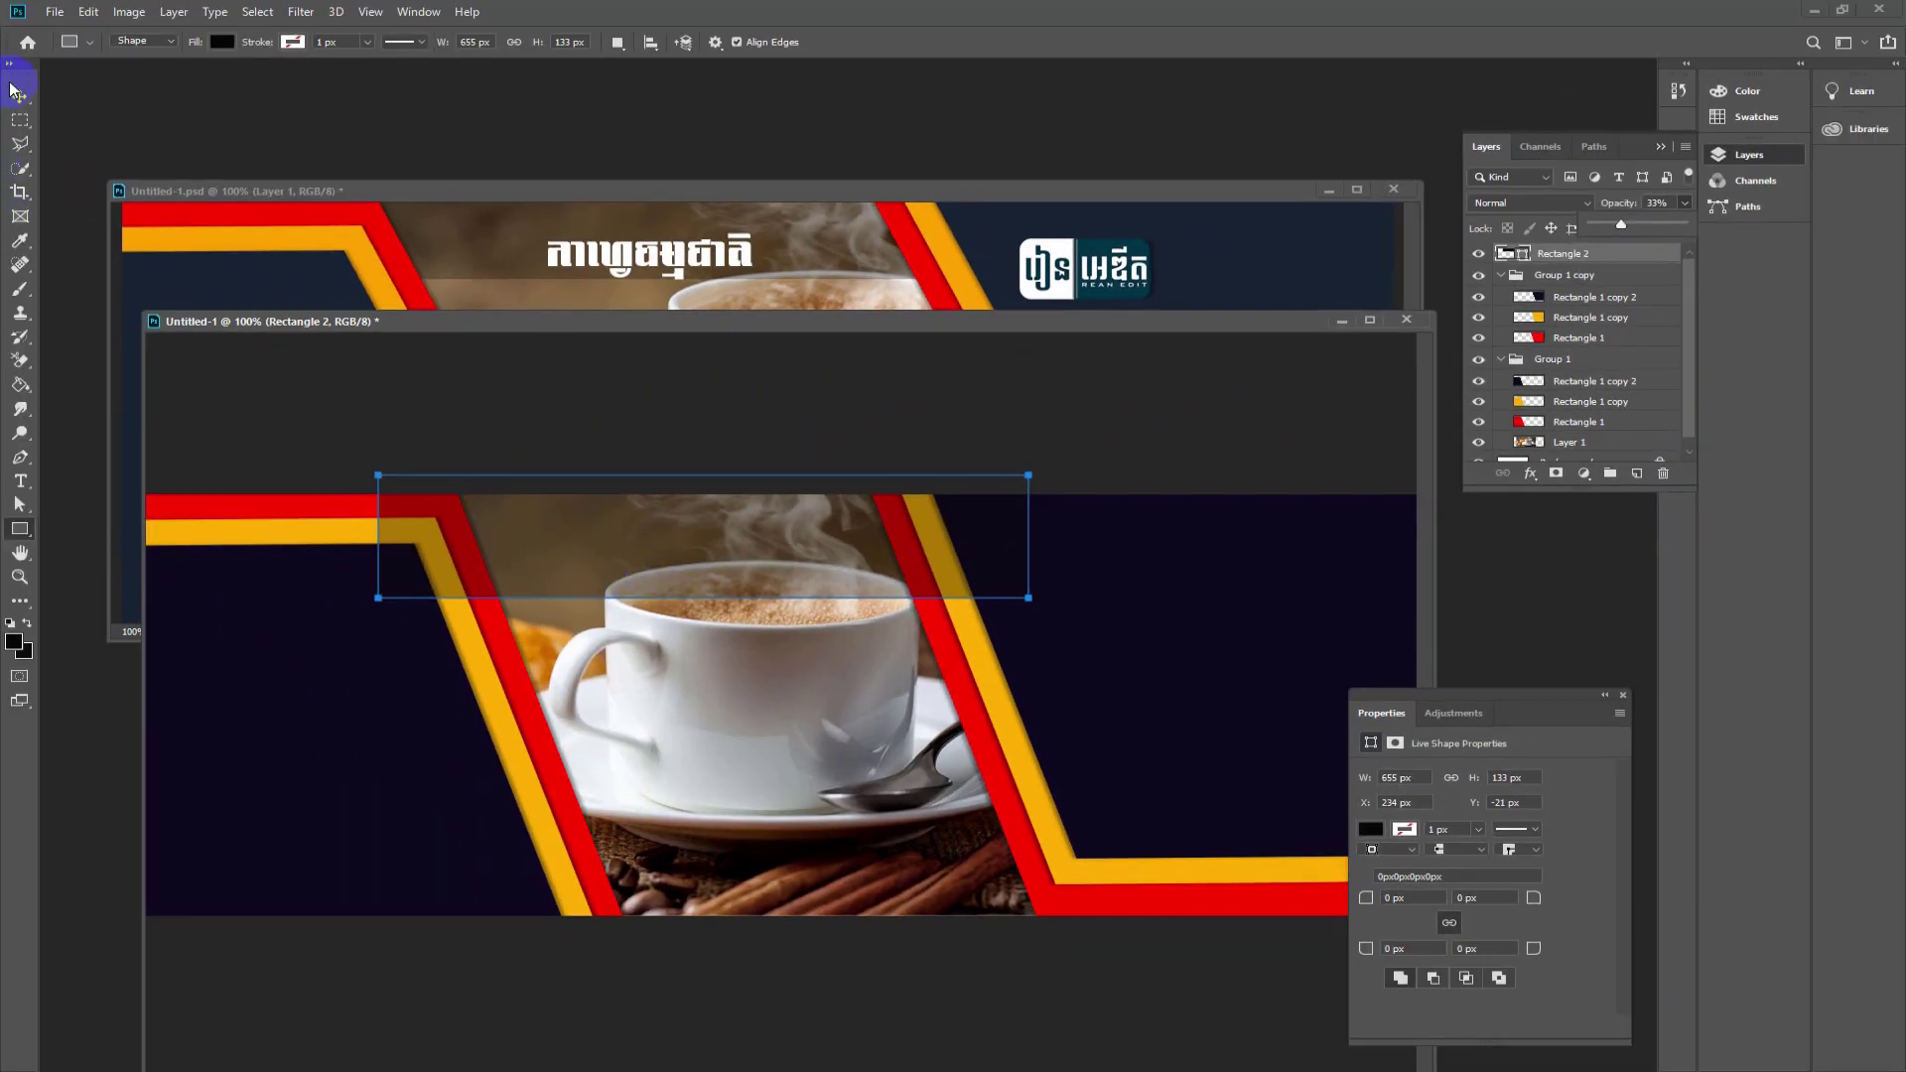
# - Switch to the Move tool
pyautogui.click(14, 92)
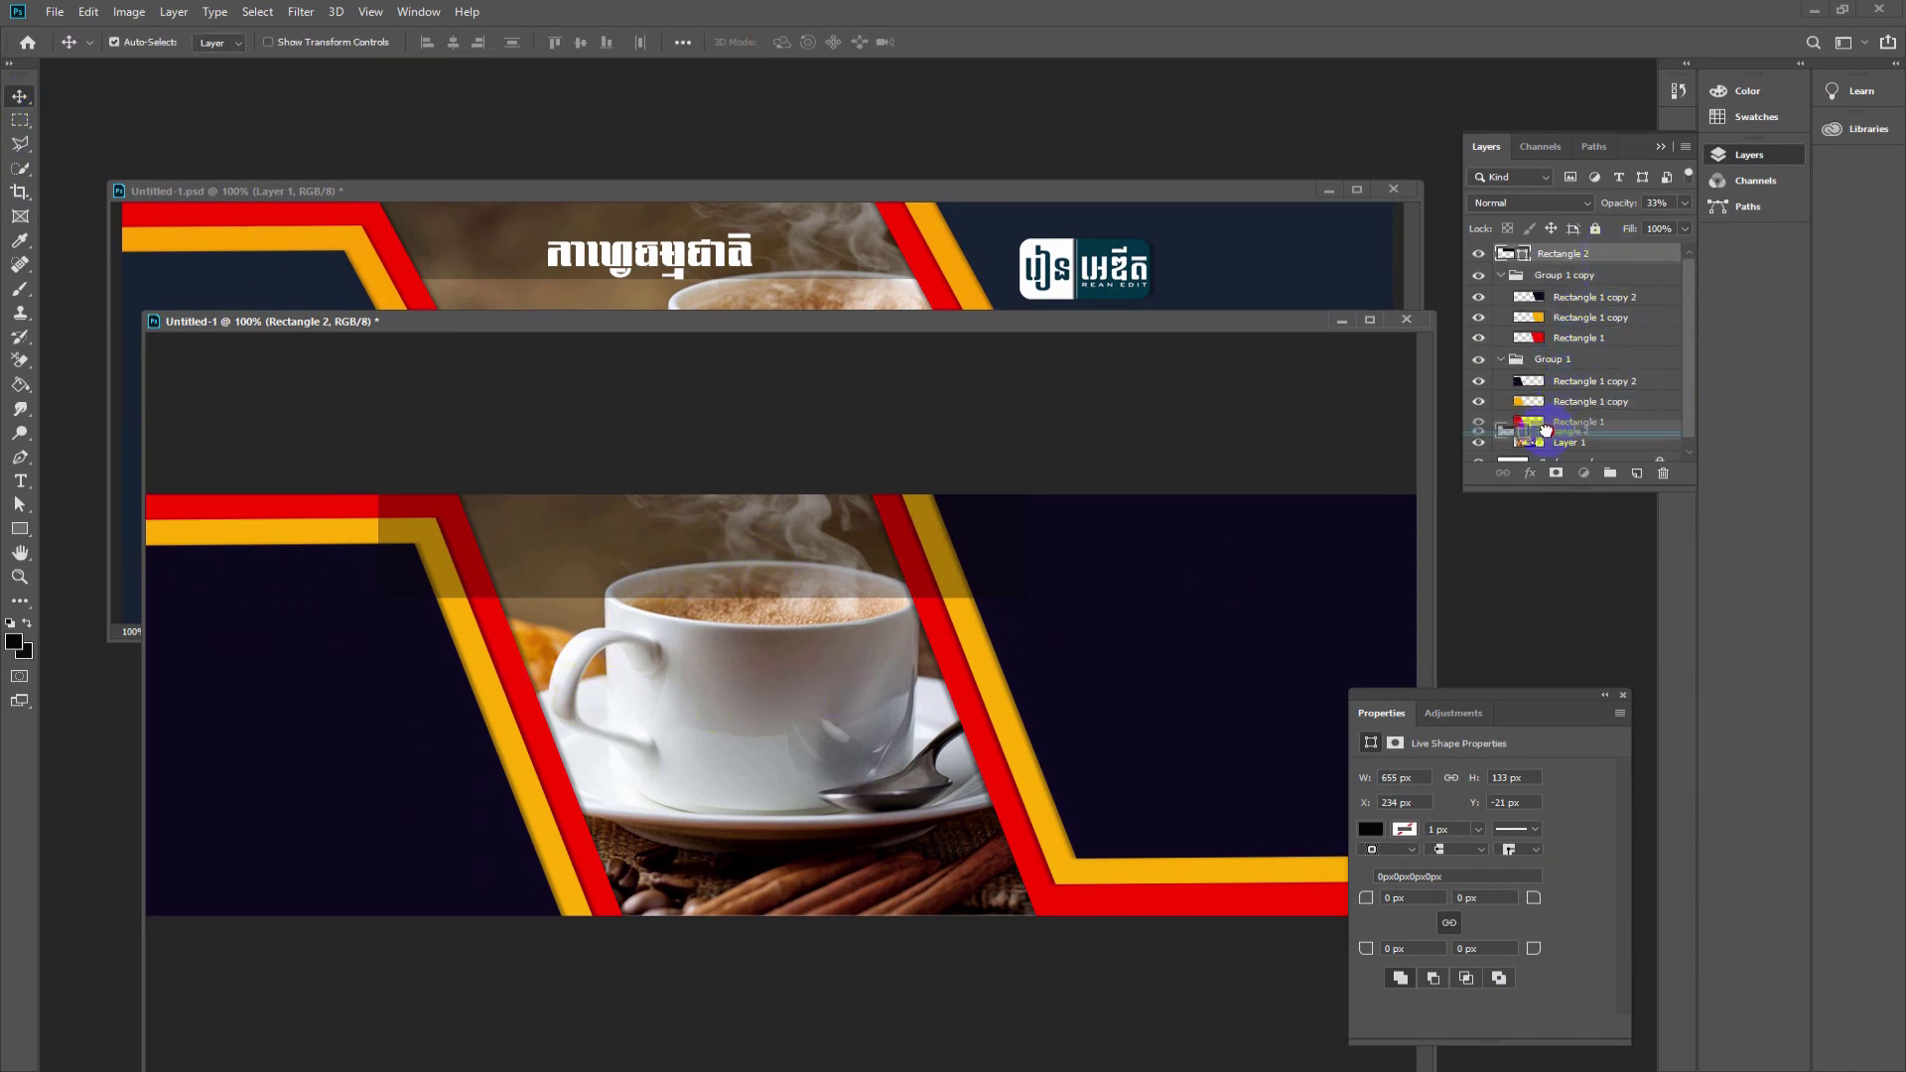
# - Place Rectangle 2 above the photo and Alt-drag a copy to the photo's bottom
pyautogui.moveTo(1606, 253); pyautogui.dragTo(1538, 436)
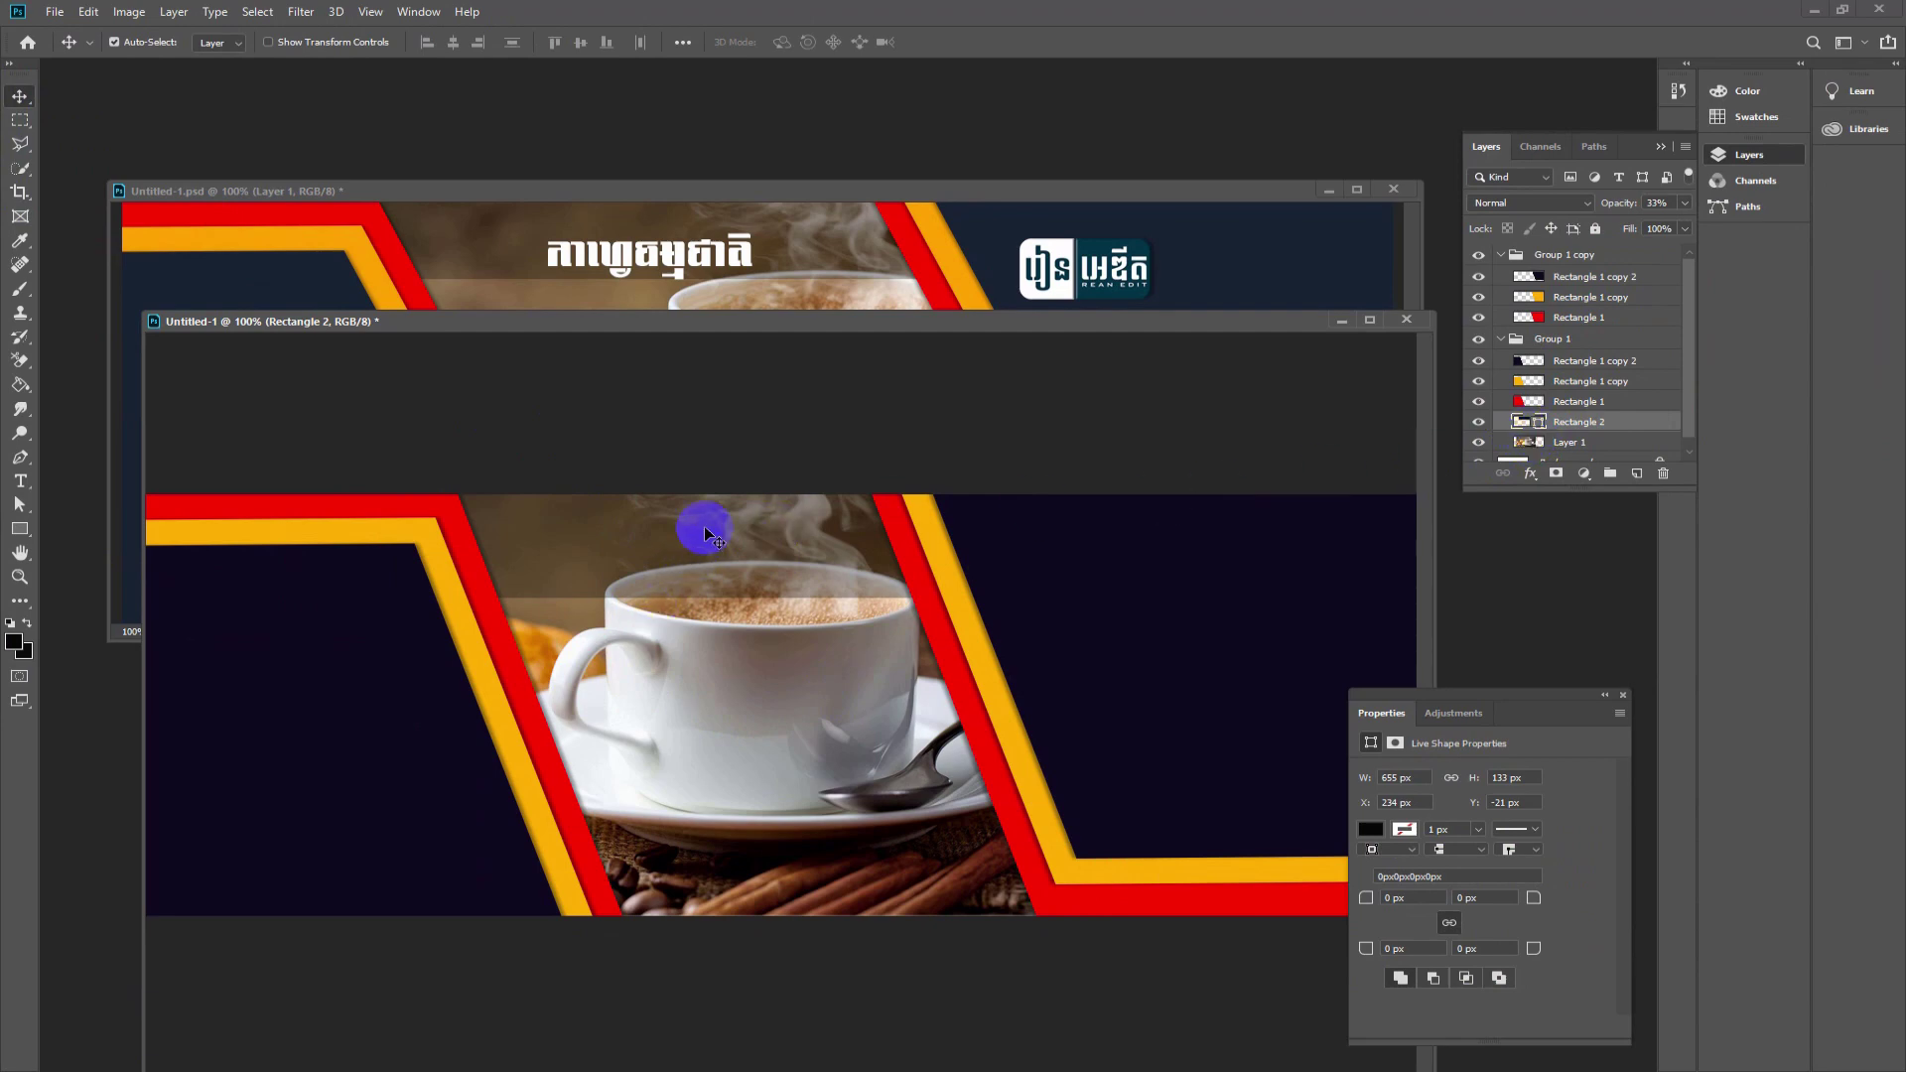
pyautogui.moveTo(711, 534); pyautogui.dragTo(751, 552)
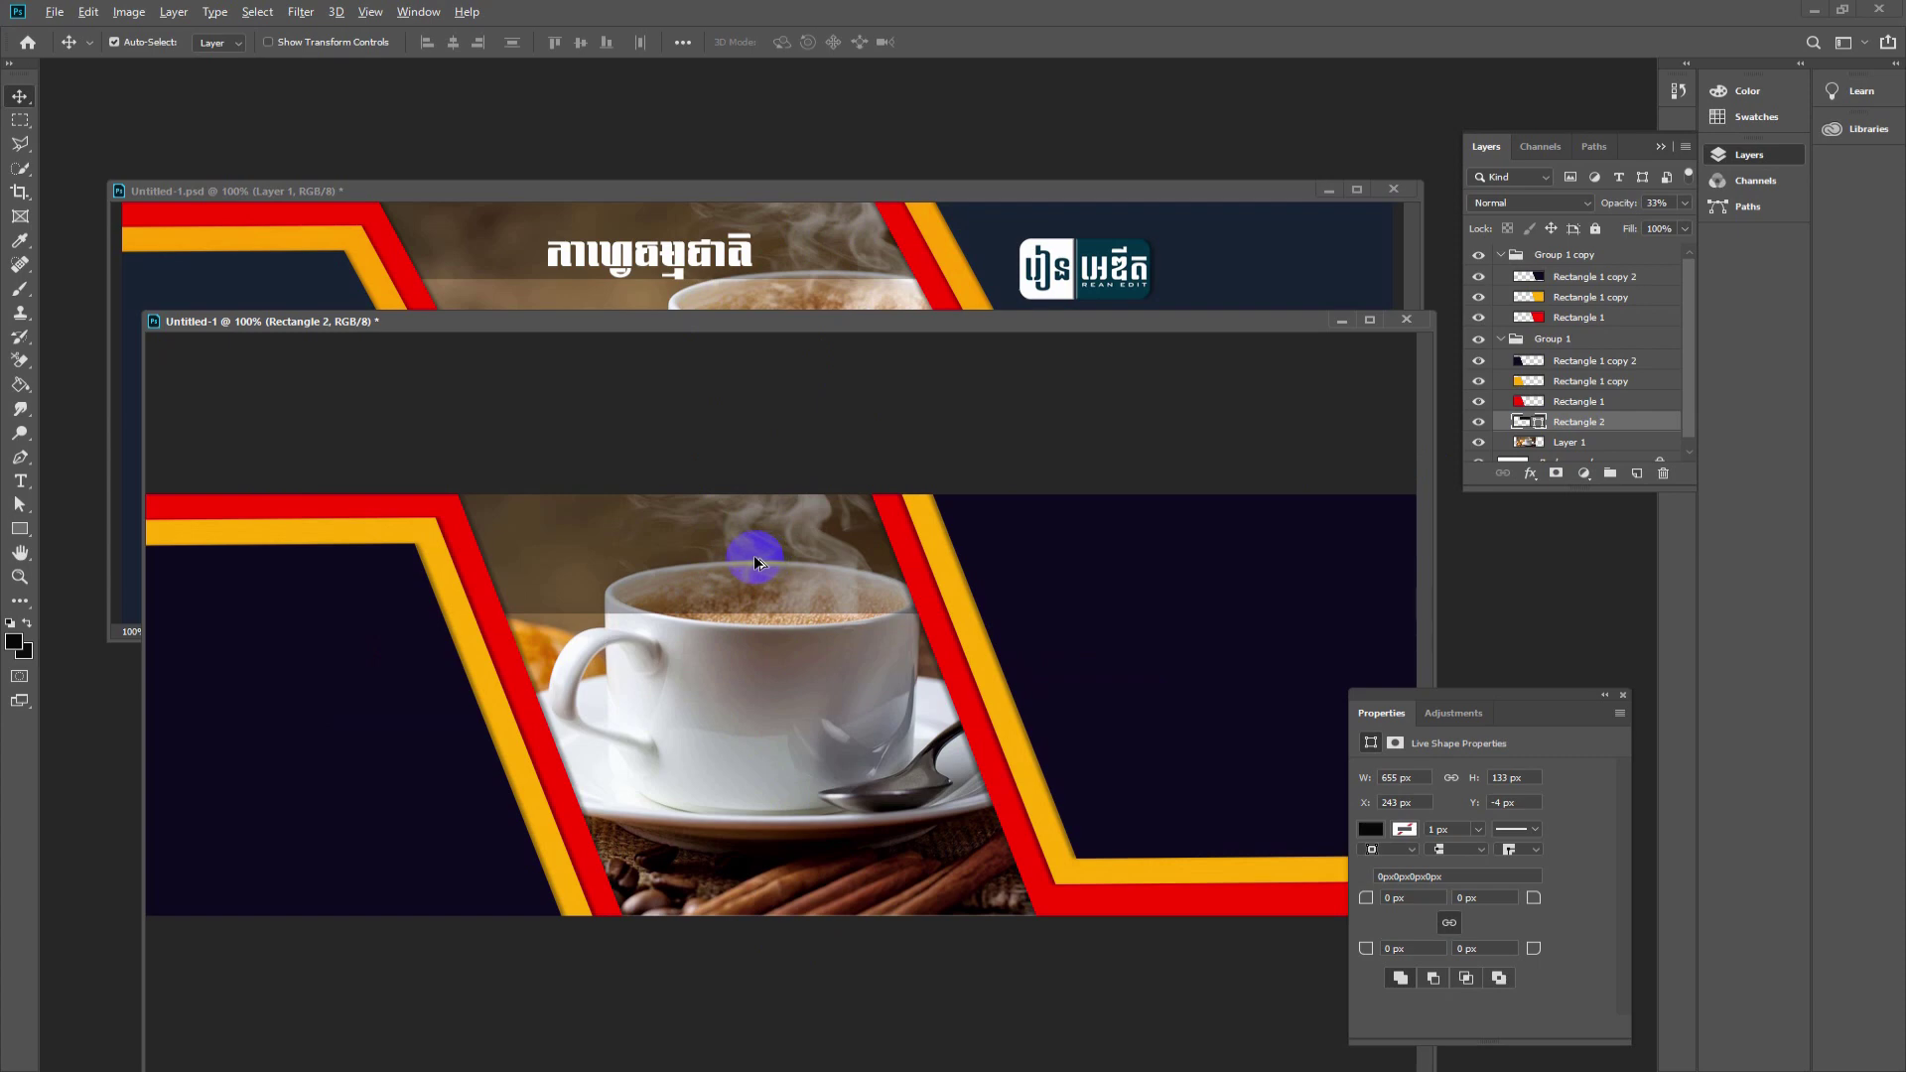
pyautogui.moveTo(767, 563); pyautogui.dragTo(799, 878)
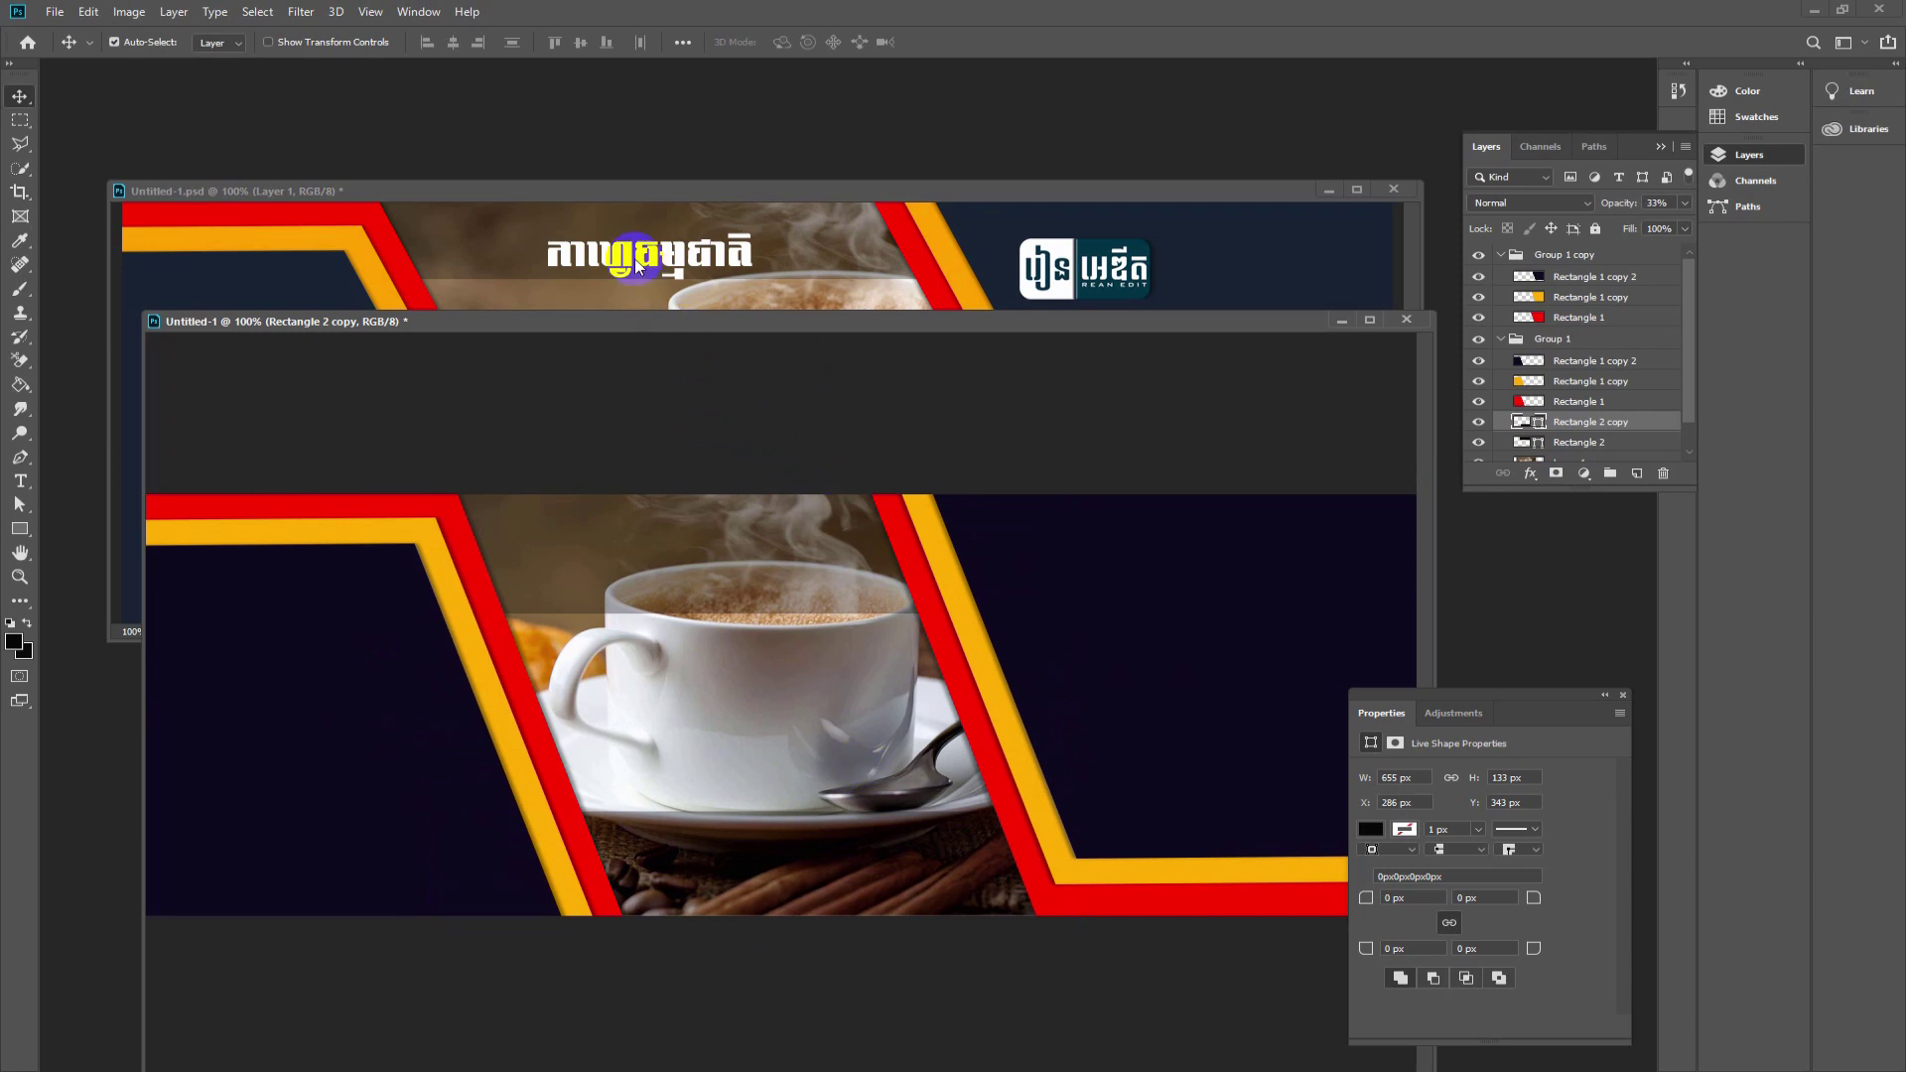
pyautogui.click(623, 252)
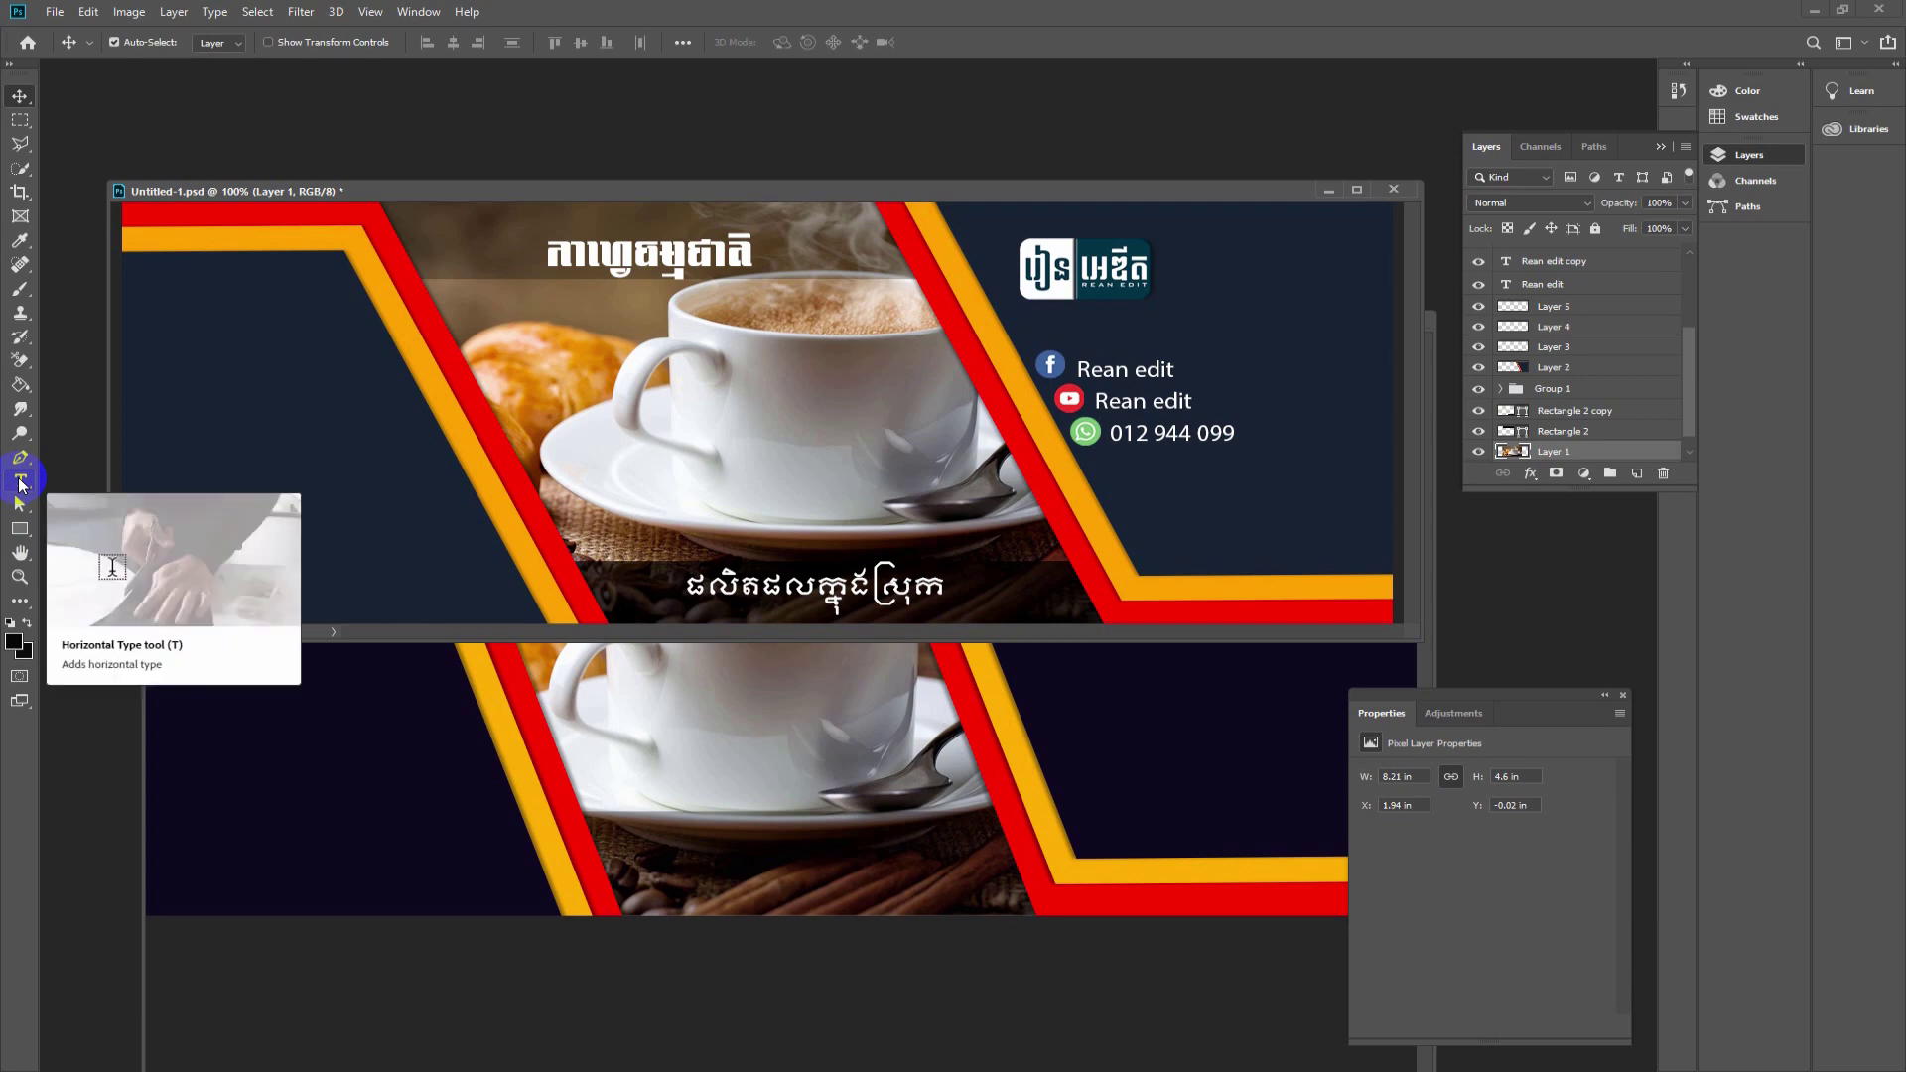
# - Copy the Khmer title from the reference banner into the new banner
pyautogui.moveTo(527, 188); pyautogui.dragTo(517, 115)
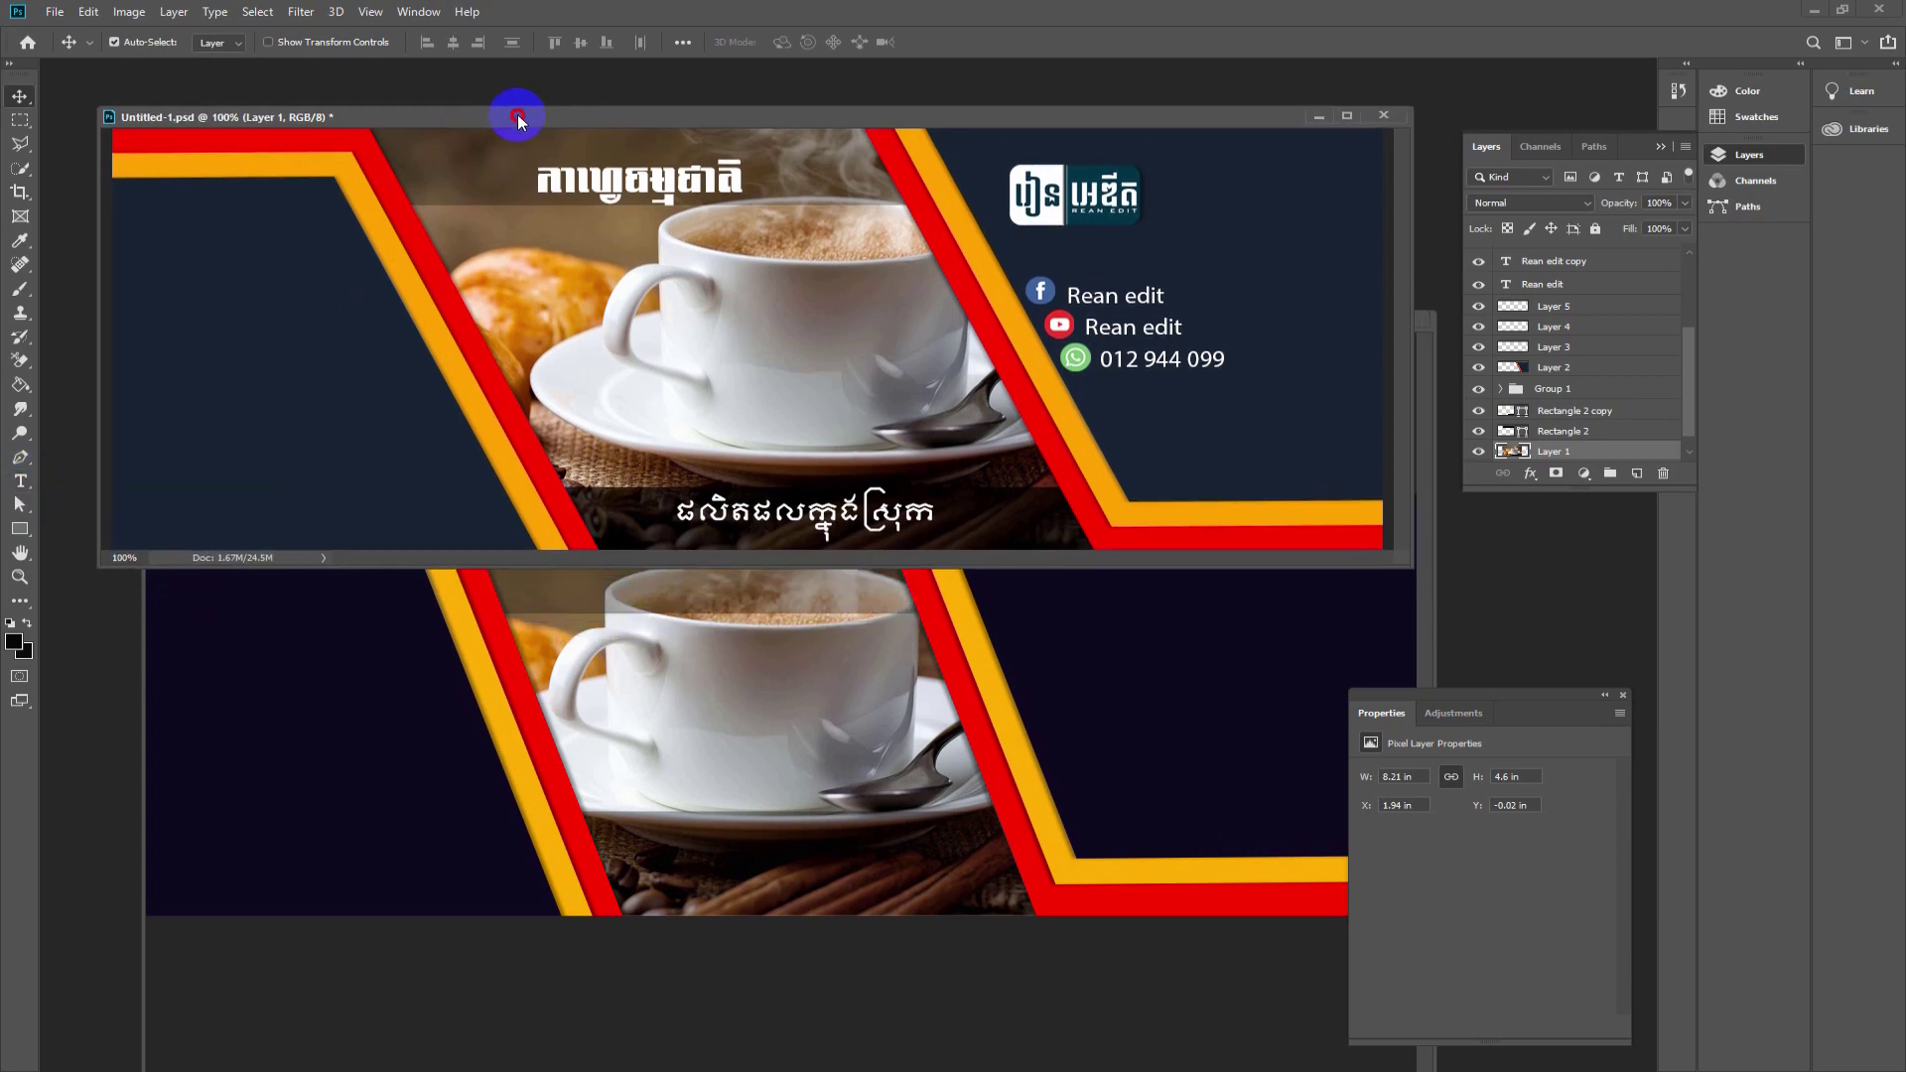
pyautogui.click(734, 440)
pyautogui.click(608, 185)
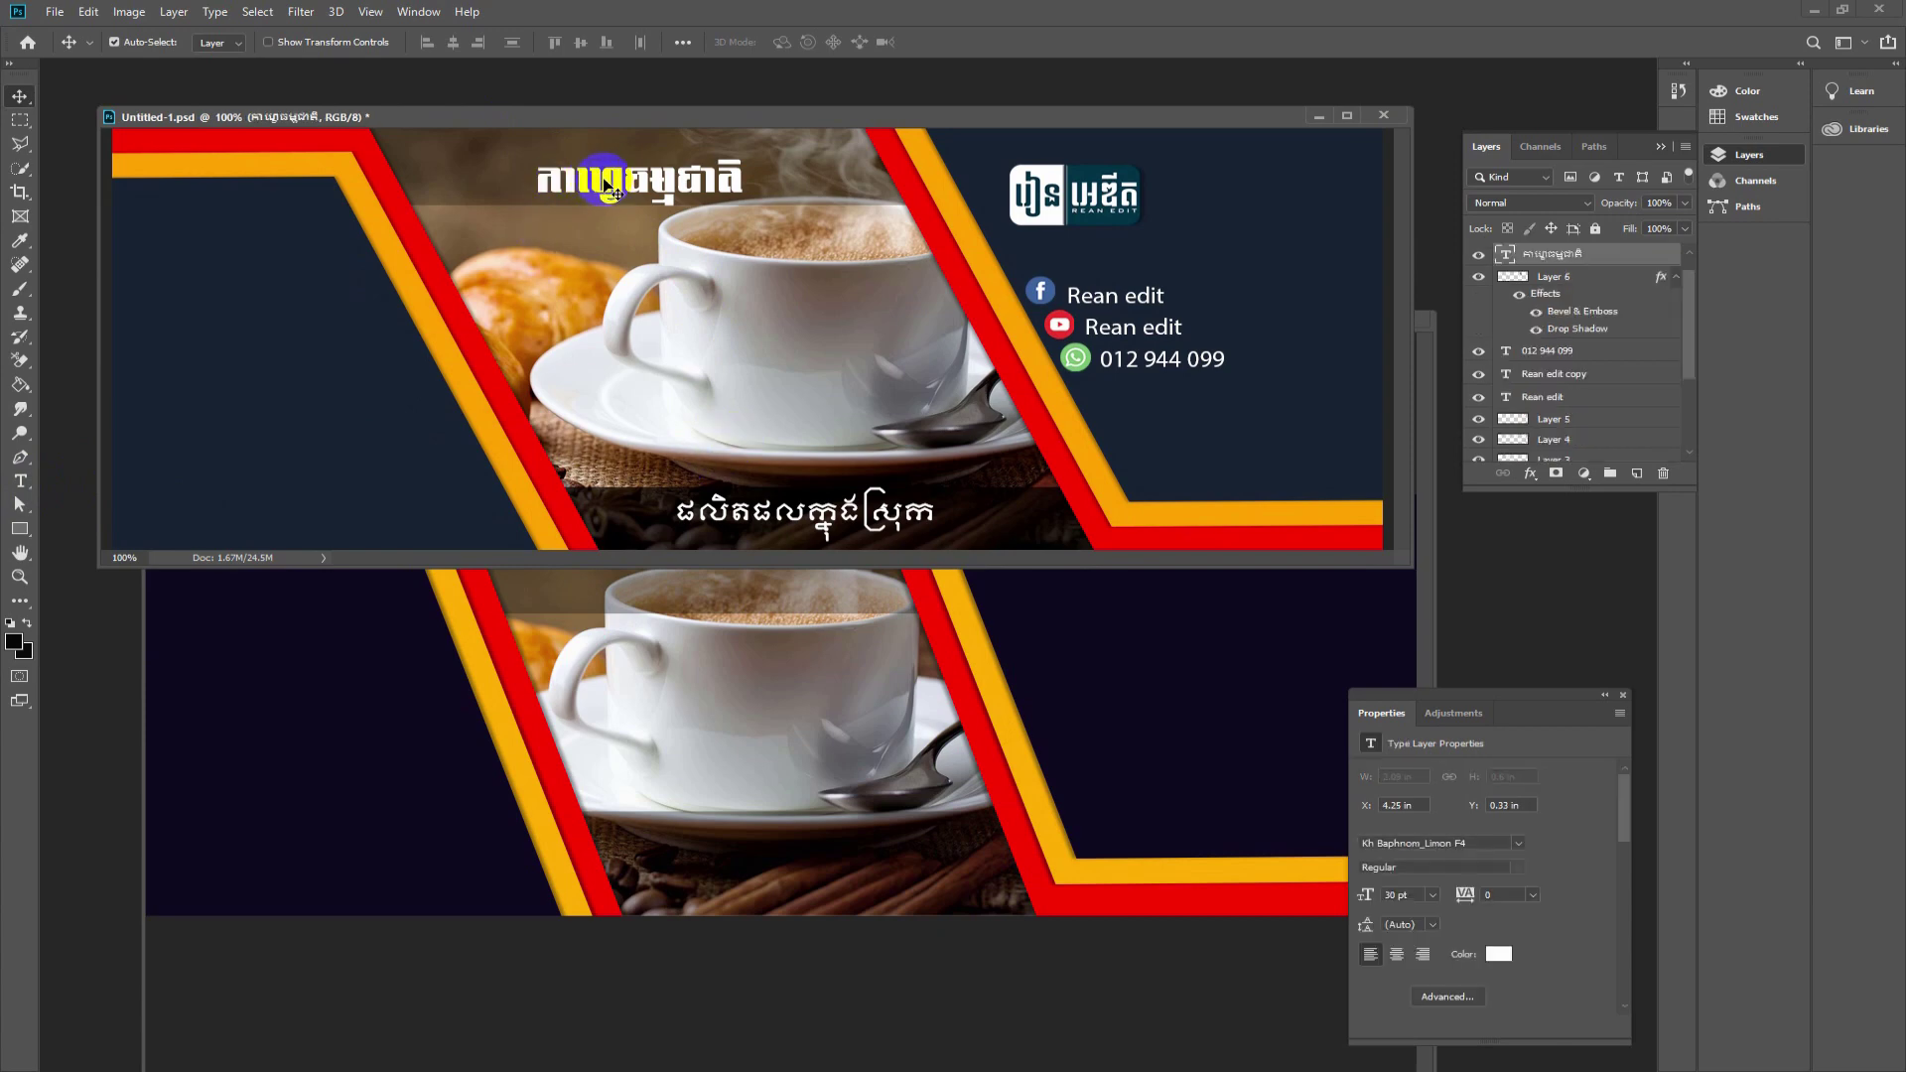
pyautogui.moveTo(608, 186)
pyautogui.mouseDown()
pyautogui.moveTo(636, 713)
pyautogui.moveTo(720, 576)
pyautogui.moveTo(794, 849)
pyautogui.moveTo(838, 881)
pyautogui.mouseUp()
pyautogui.click(830, 192)
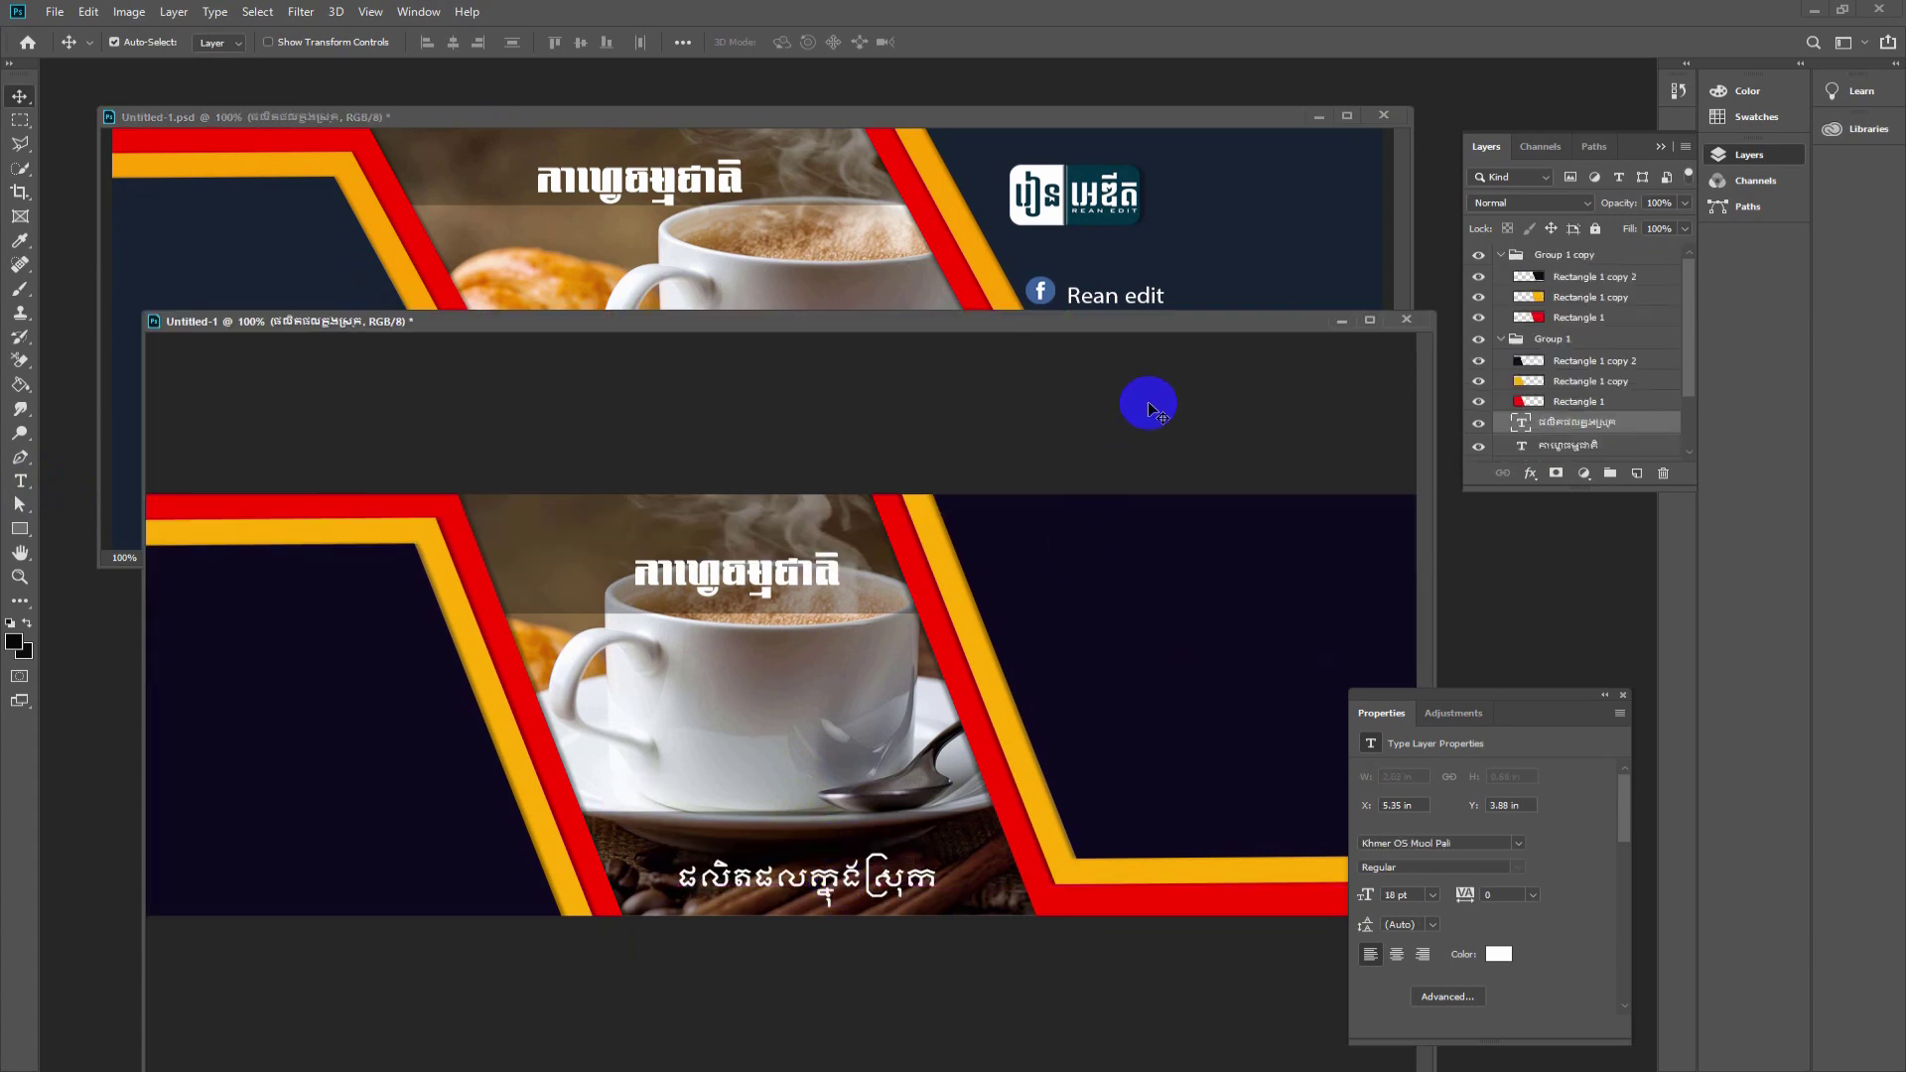
# - Copy the logo into the new banner and place it at the top right
pyautogui.click(1062, 184)
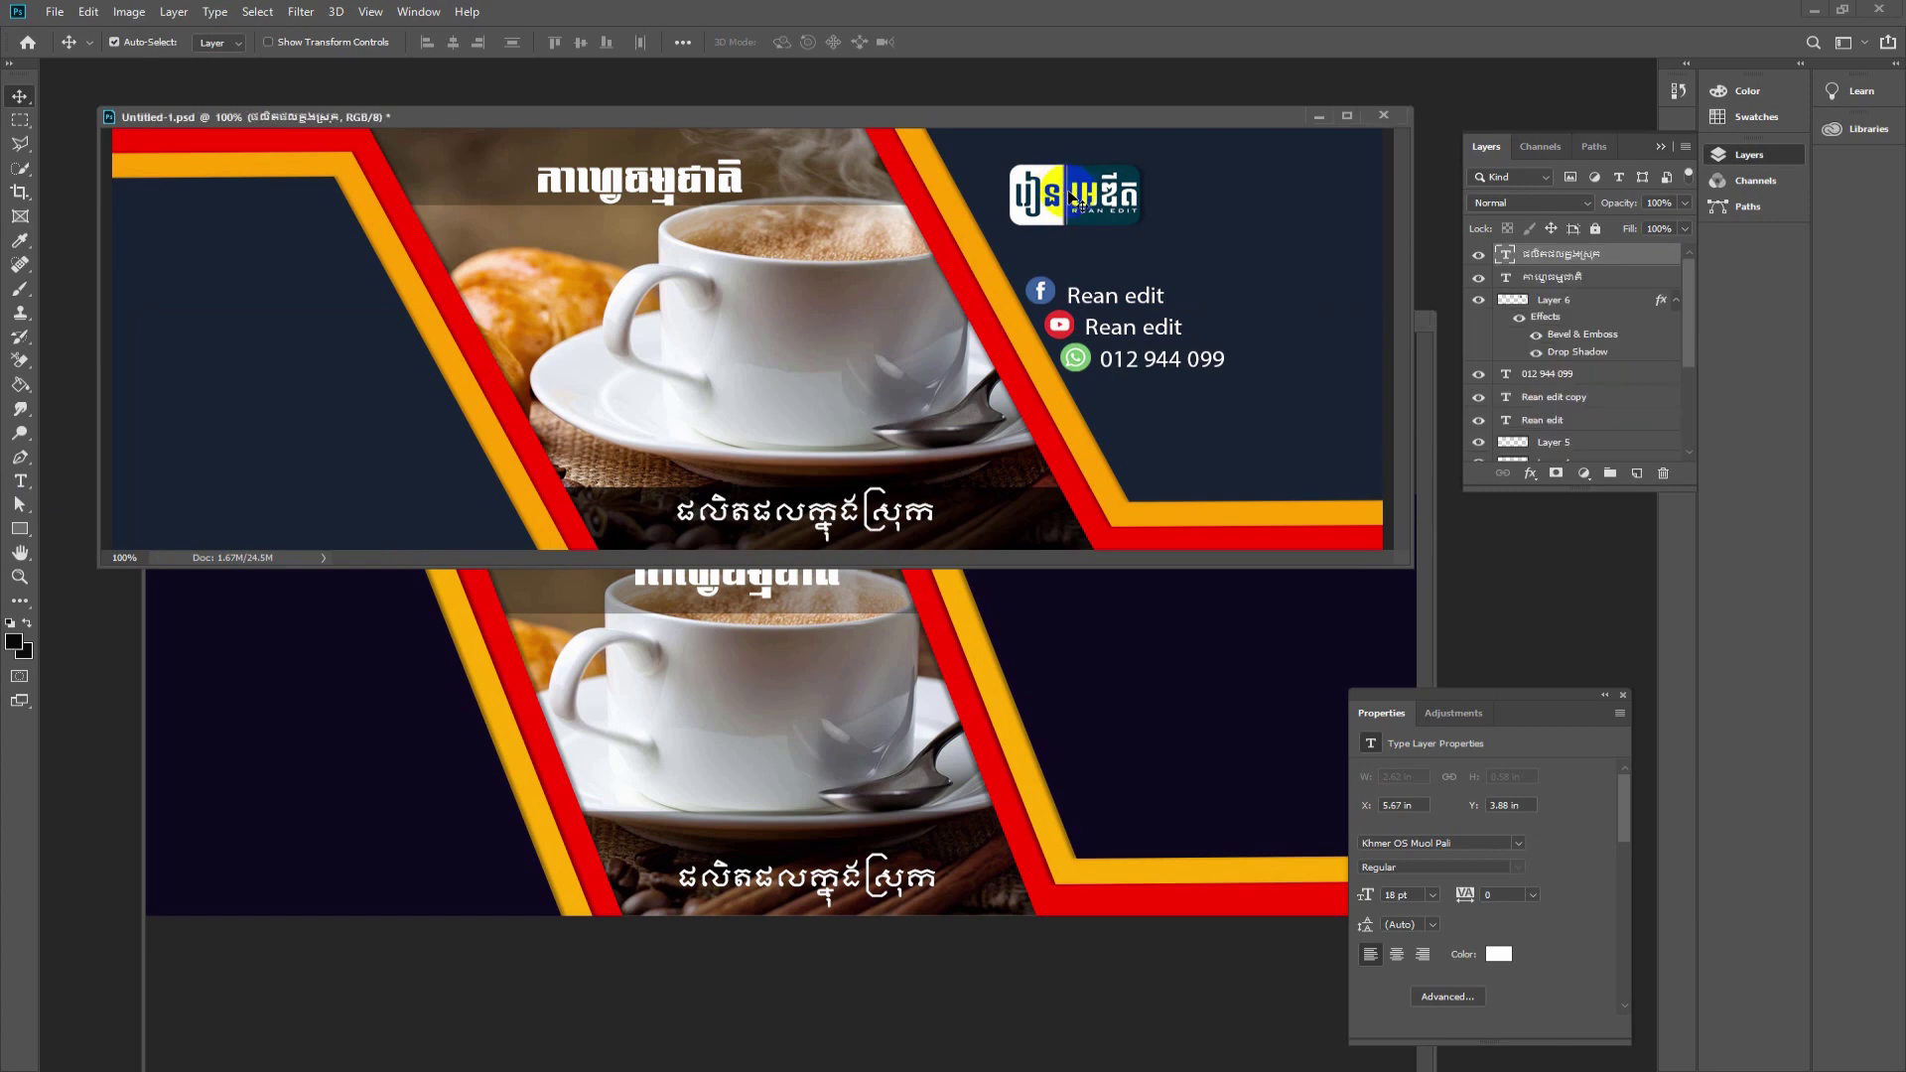
pyautogui.moveTo(1078, 198); pyautogui.dragTo(1052, 625)
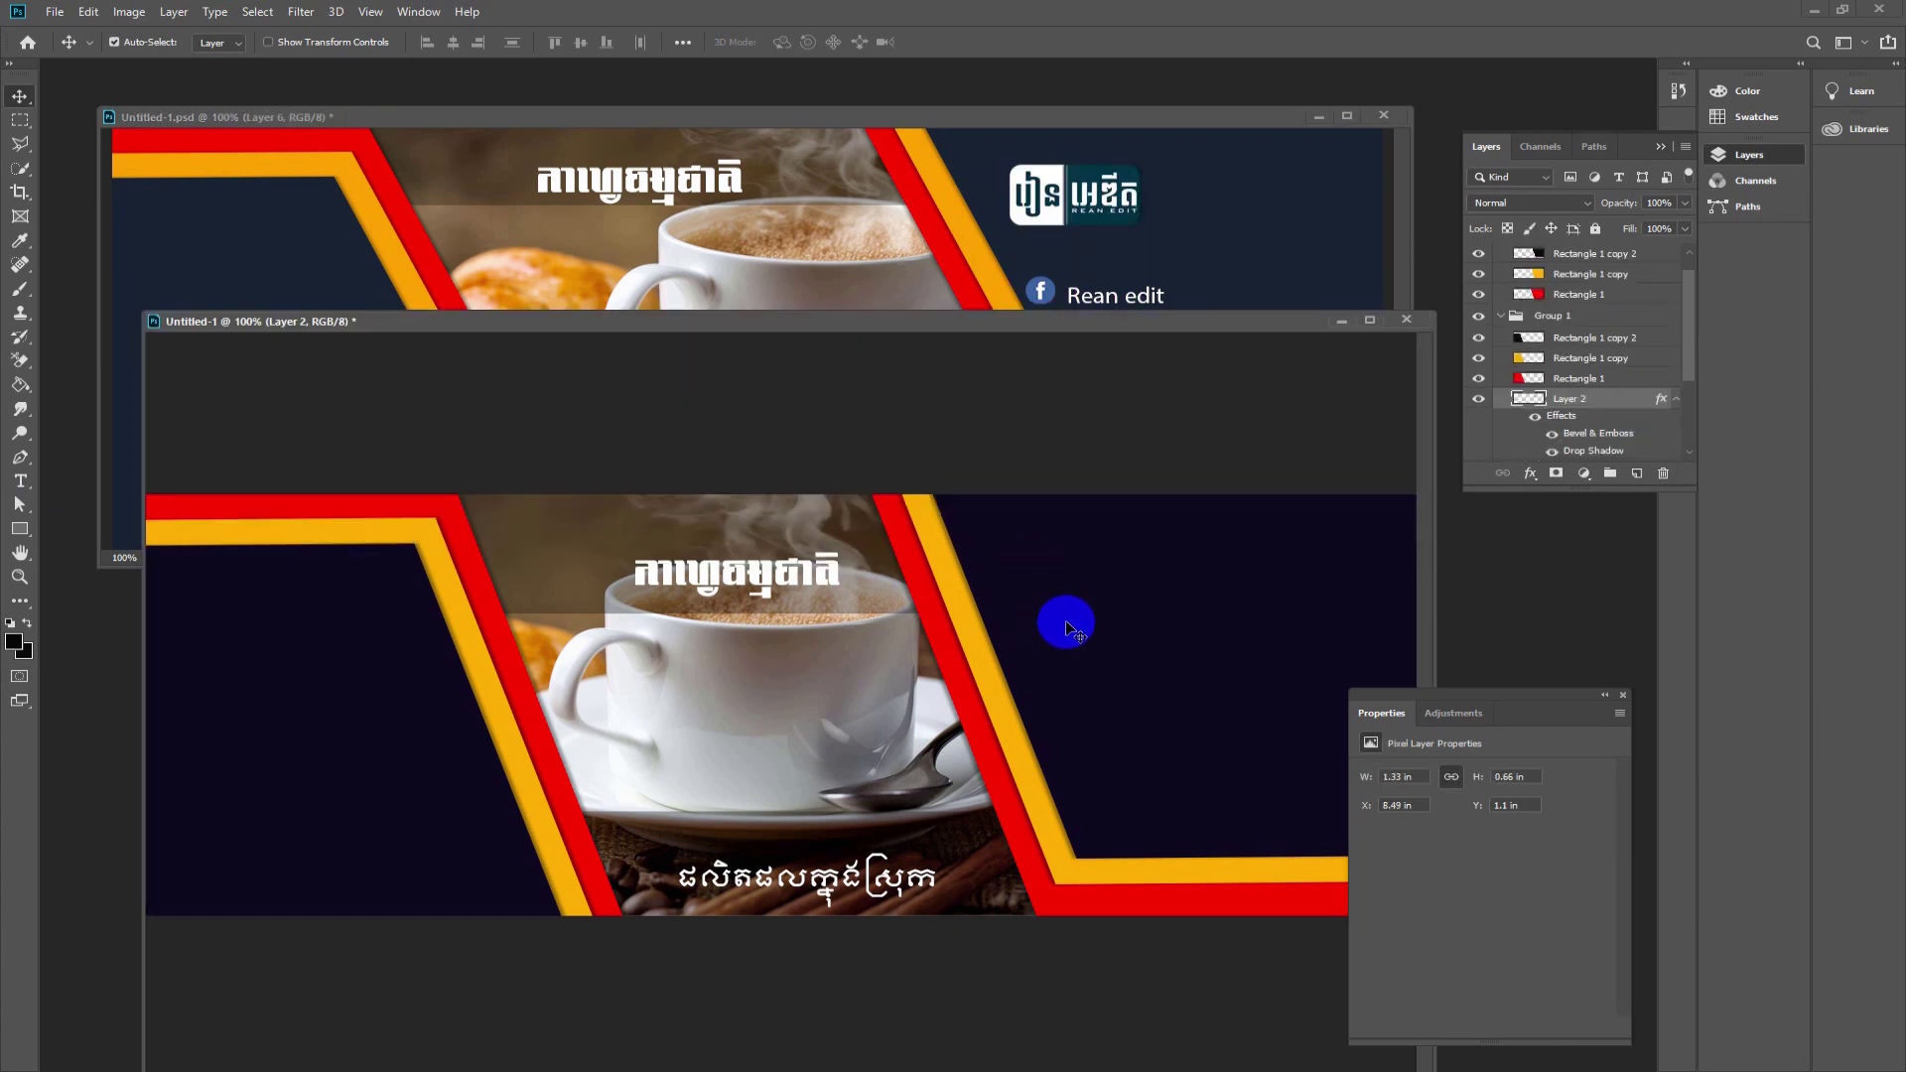
pyautogui.click(1055, 604)
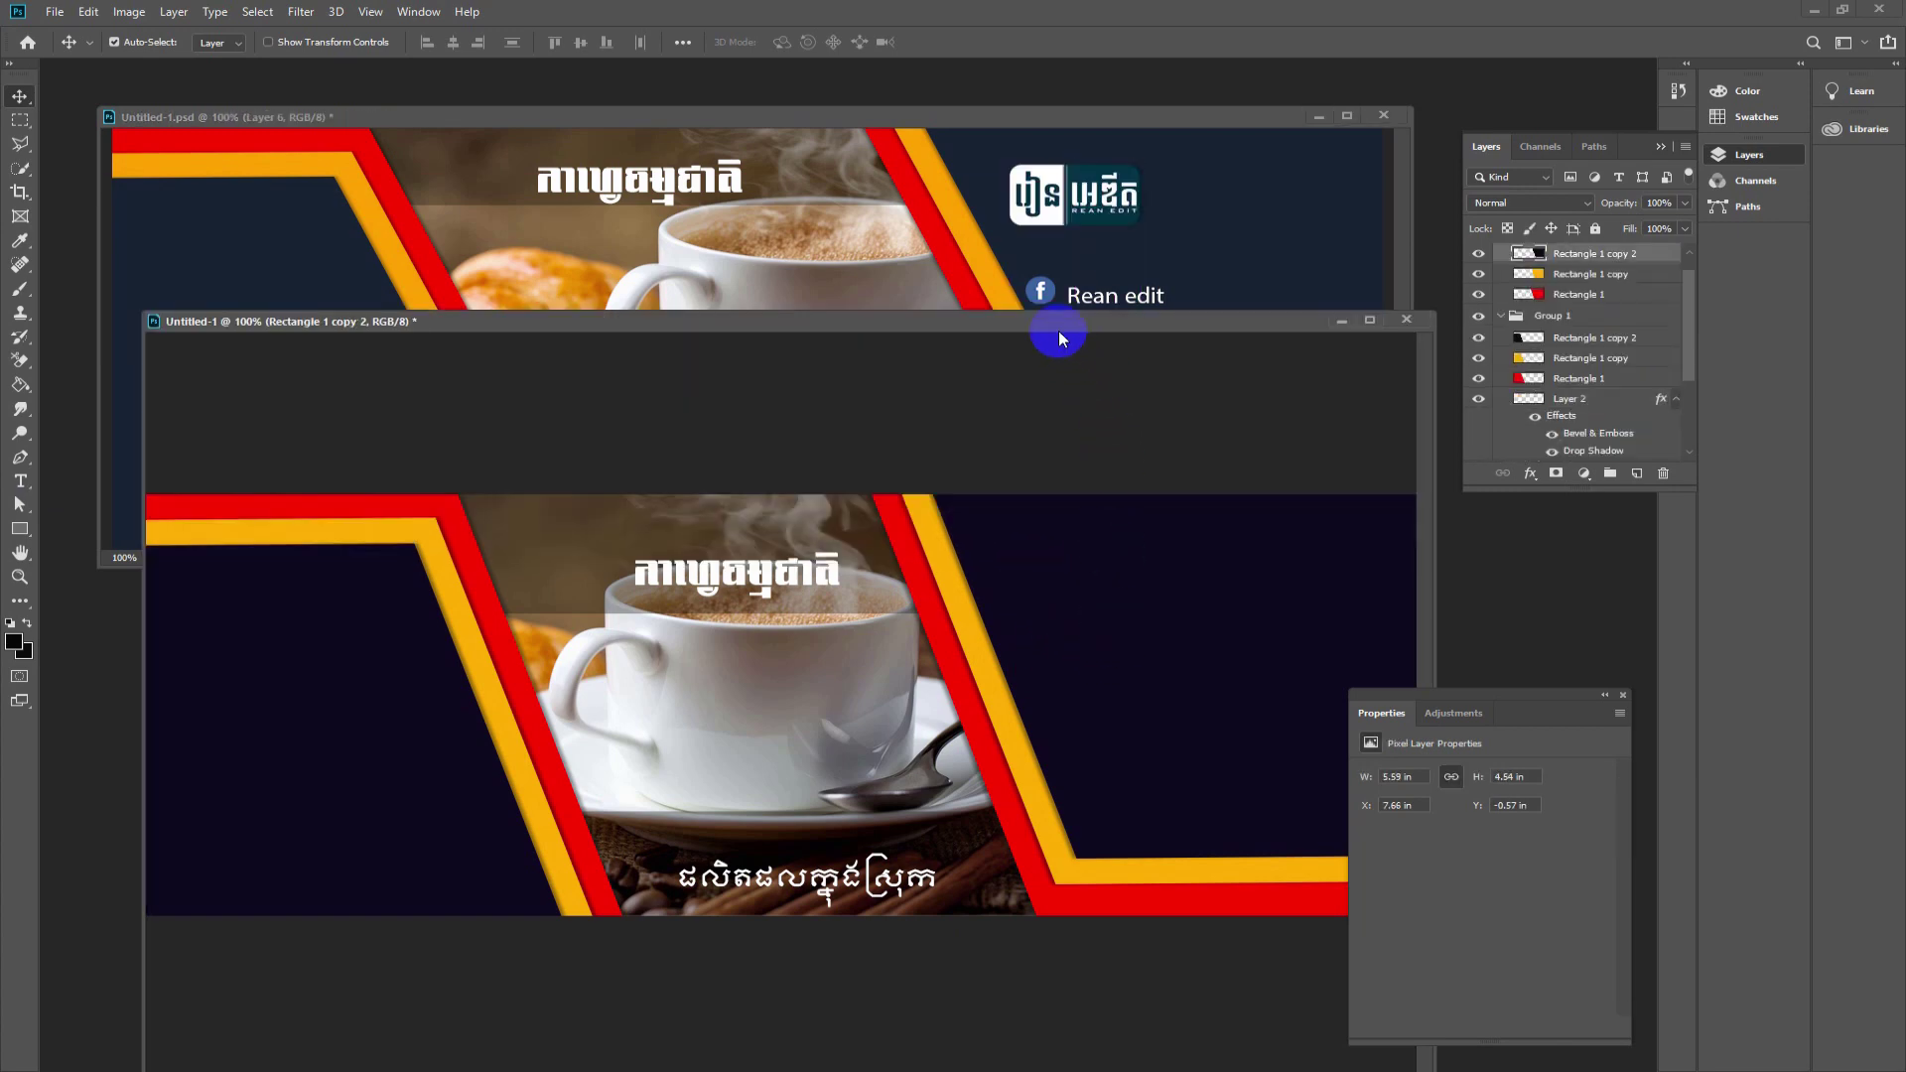
pyautogui.moveTo(1041, 320); pyautogui.dragTo(764, 239)
pyautogui.moveTo(1072, 194)
pyautogui.mouseDown()
pyautogui.moveTo(854, 652)
pyautogui.moveTo(802, 475)
pyautogui.moveTo(758, 476)
pyautogui.mouseUp()
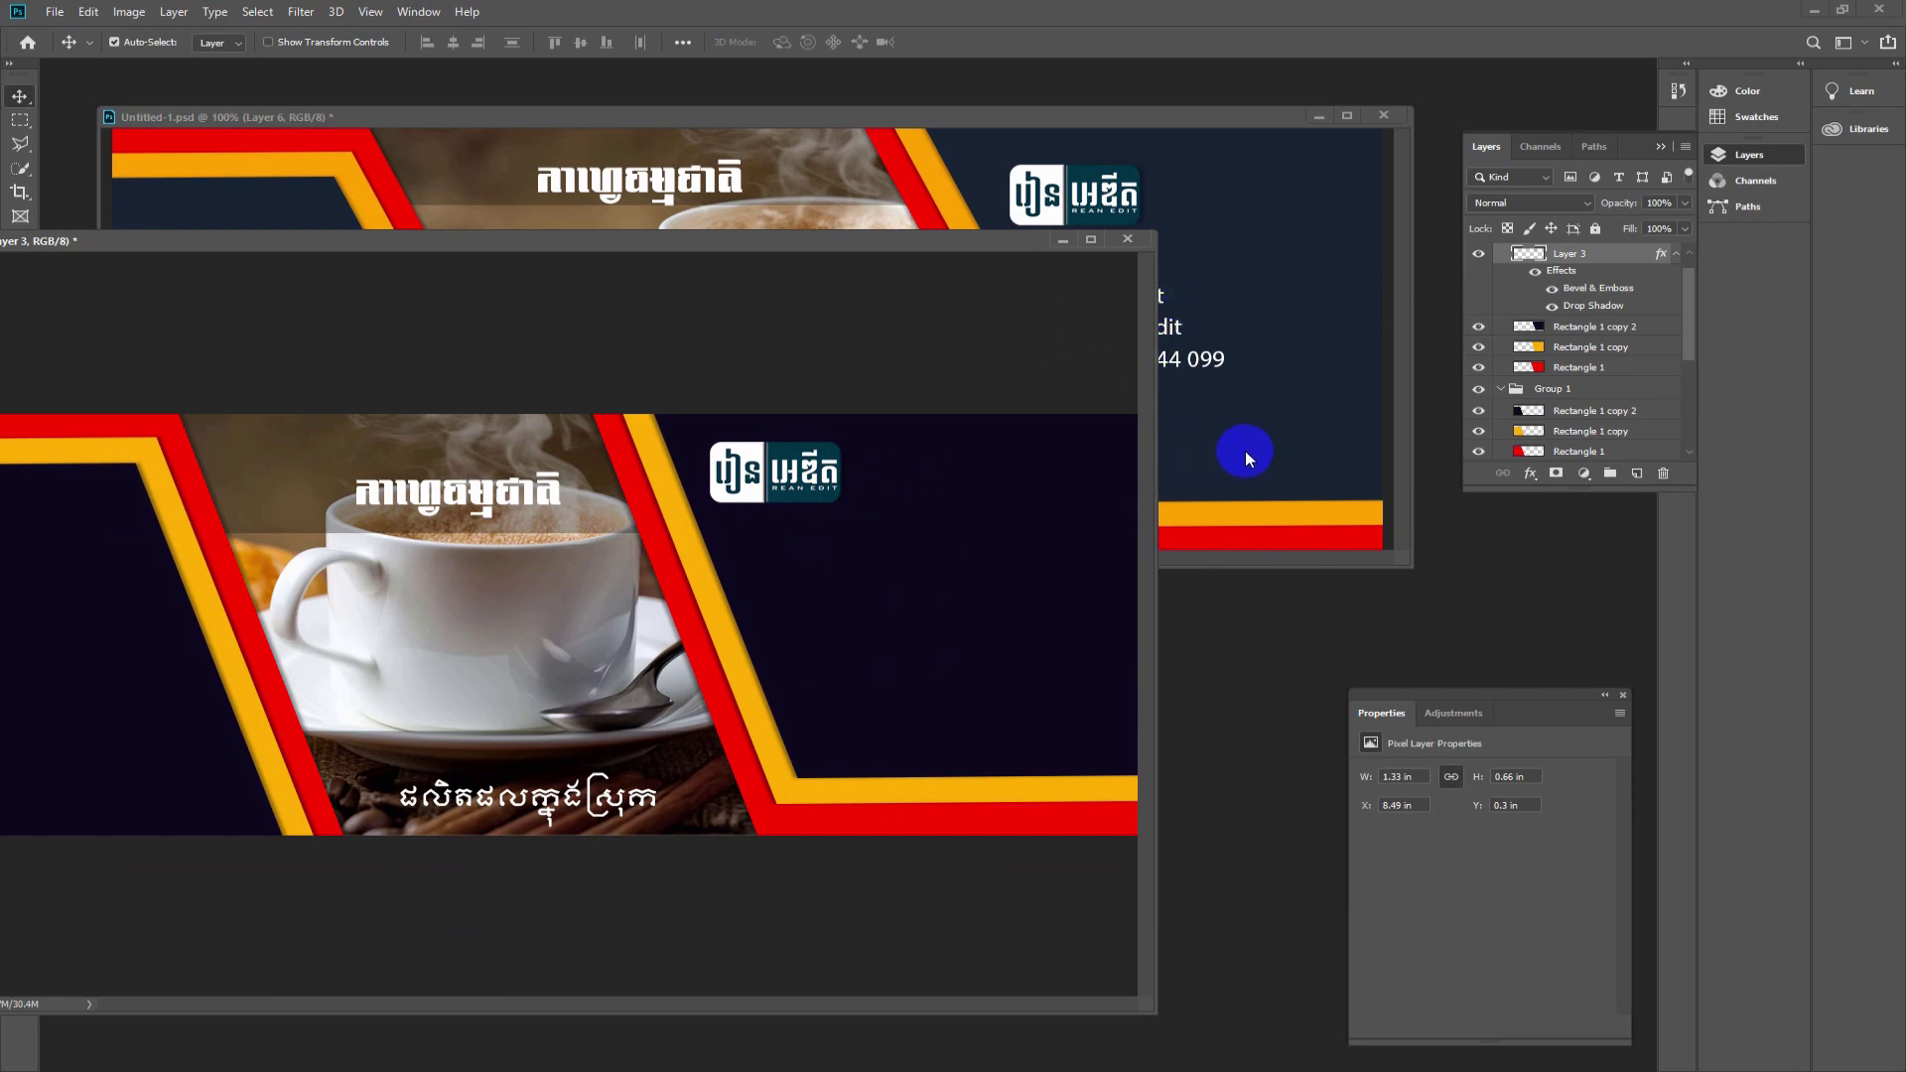
# - Drag the phone, WhatsApp and YouTube contact lines with icons into the new banner
pyautogui.click(1259, 423)
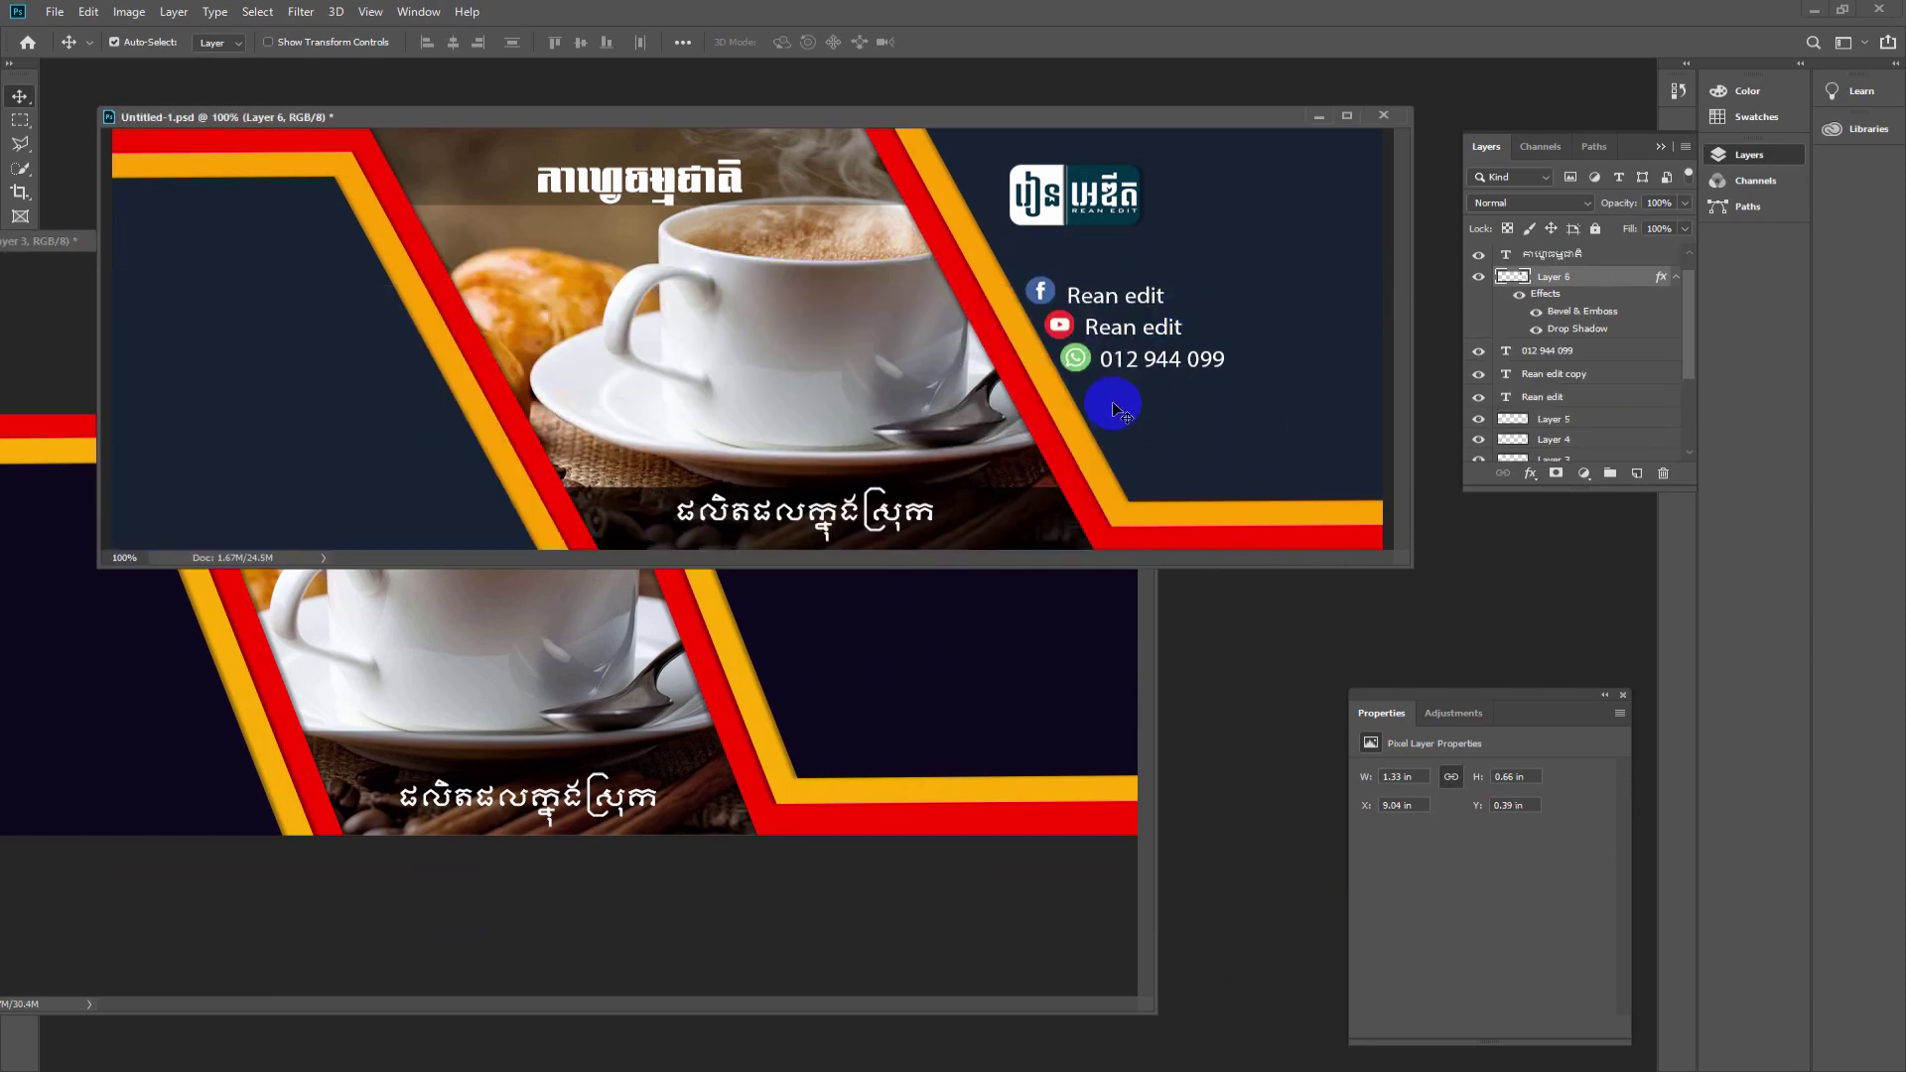
pyautogui.click(1123, 363)
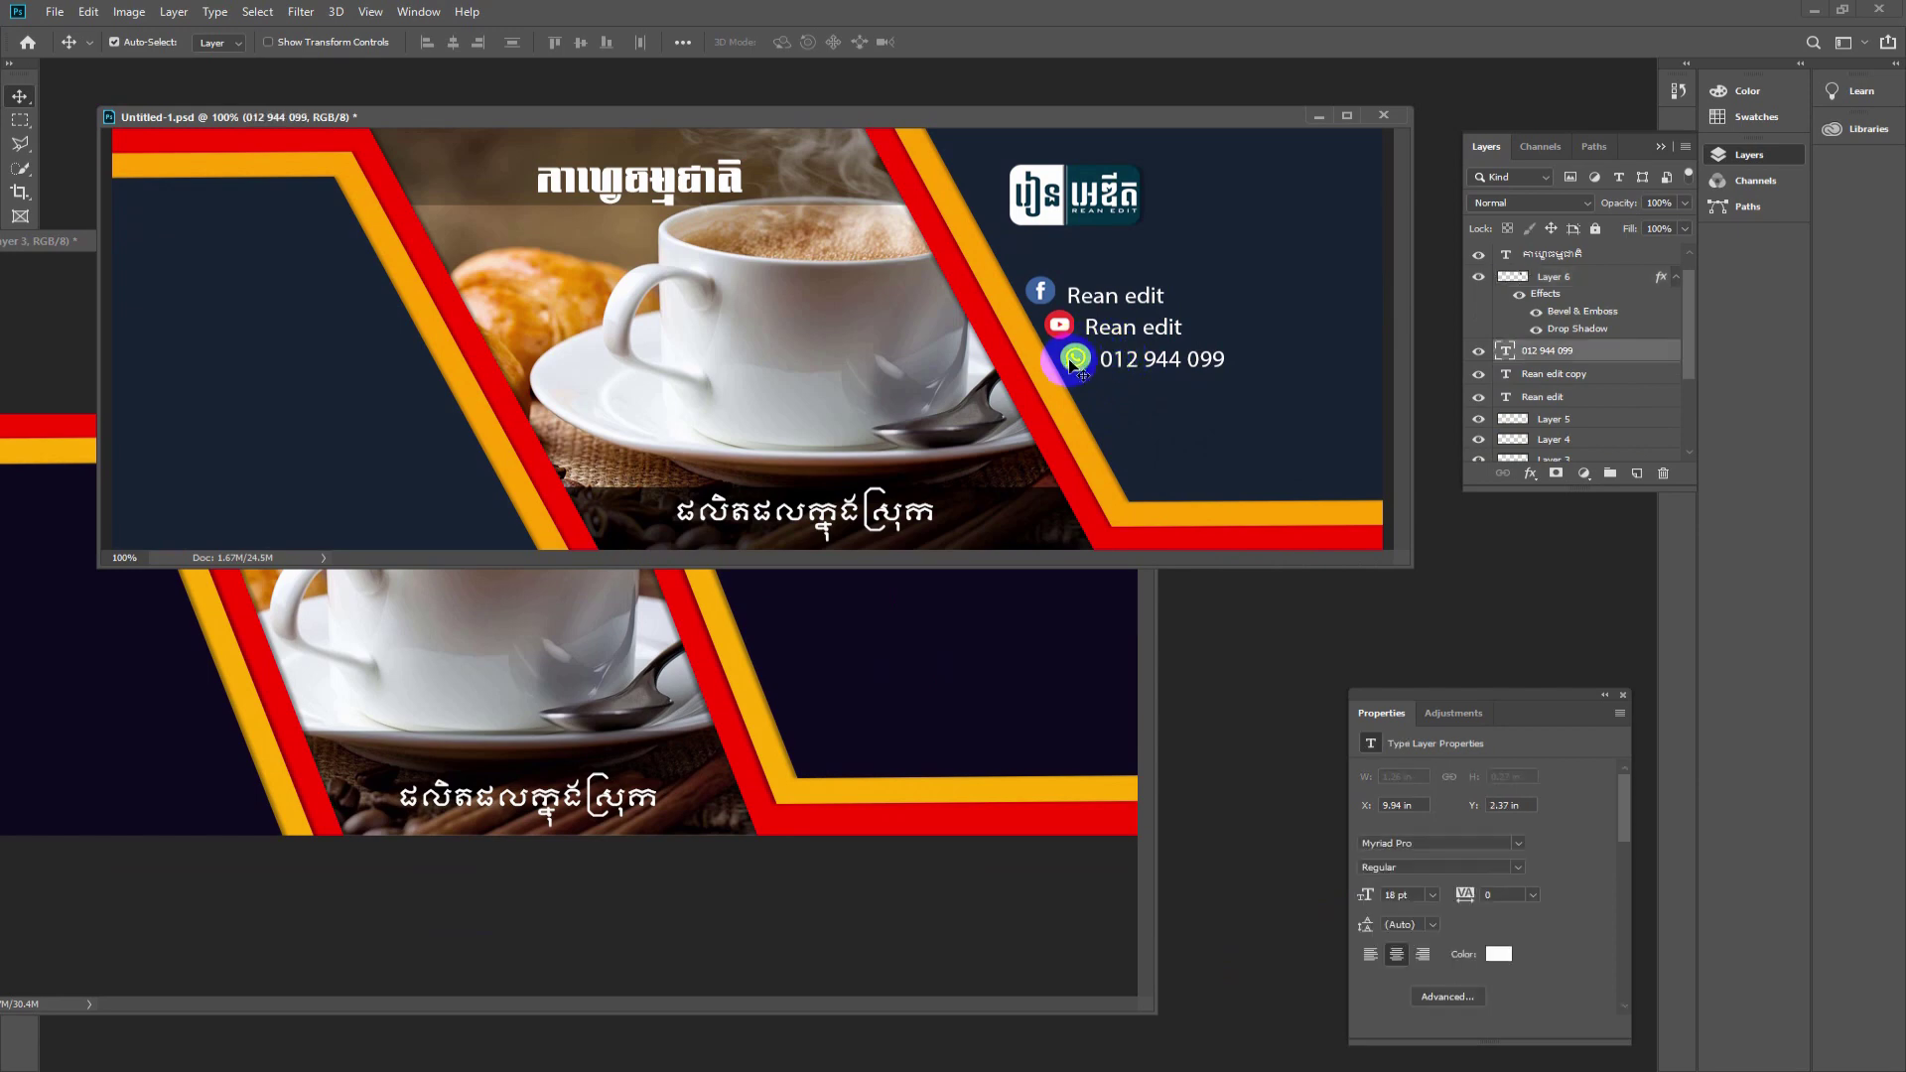
pyautogui.keyDown('shift'); pyautogui.click(1104, 338); pyautogui.keyUp('shift')
pyautogui.keyDown('shift'); pyautogui.click(1095, 331); pyautogui.keyUp('shift')
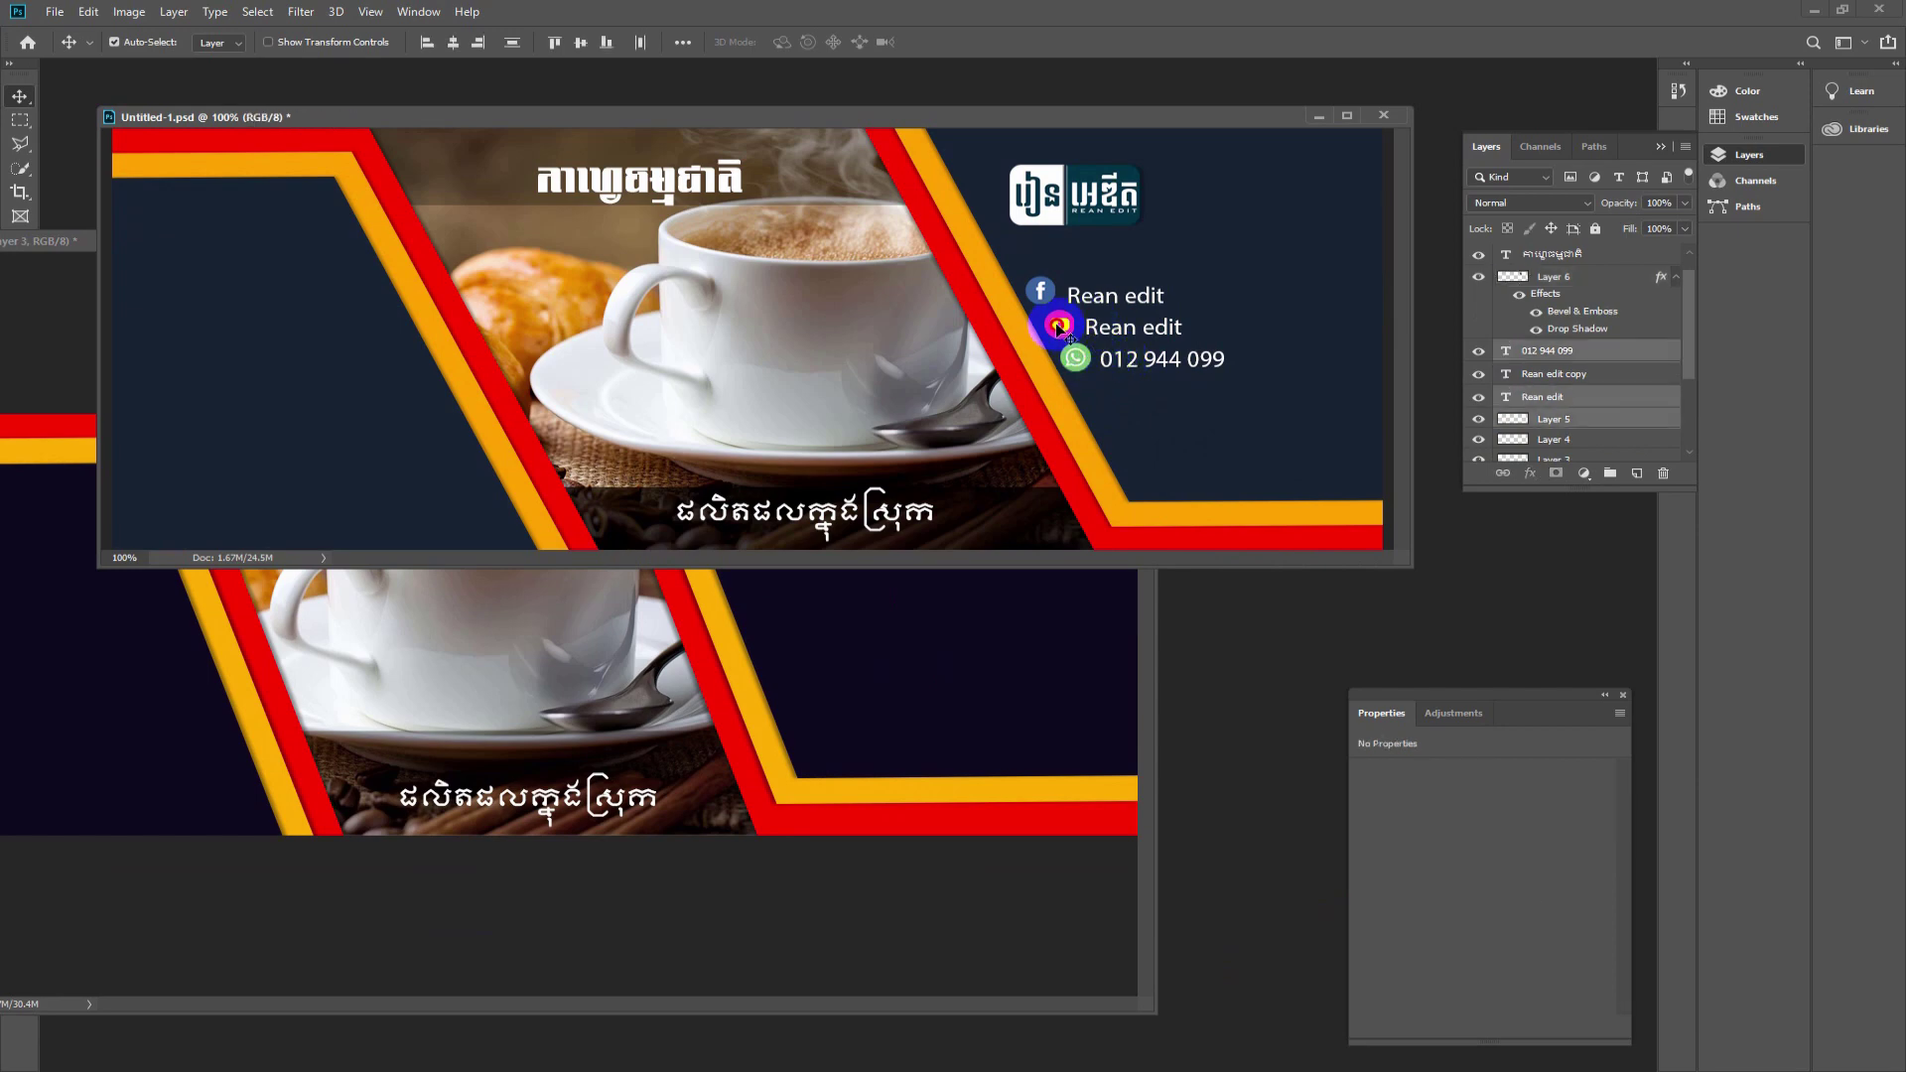
pyautogui.keyDown('shift'); pyautogui.click(1042, 290); pyautogui.keyUp('shift')
pyautogui.keyDown('shift'); pyautogui.click(1087, 302); pyautogui.keyUp('shift')
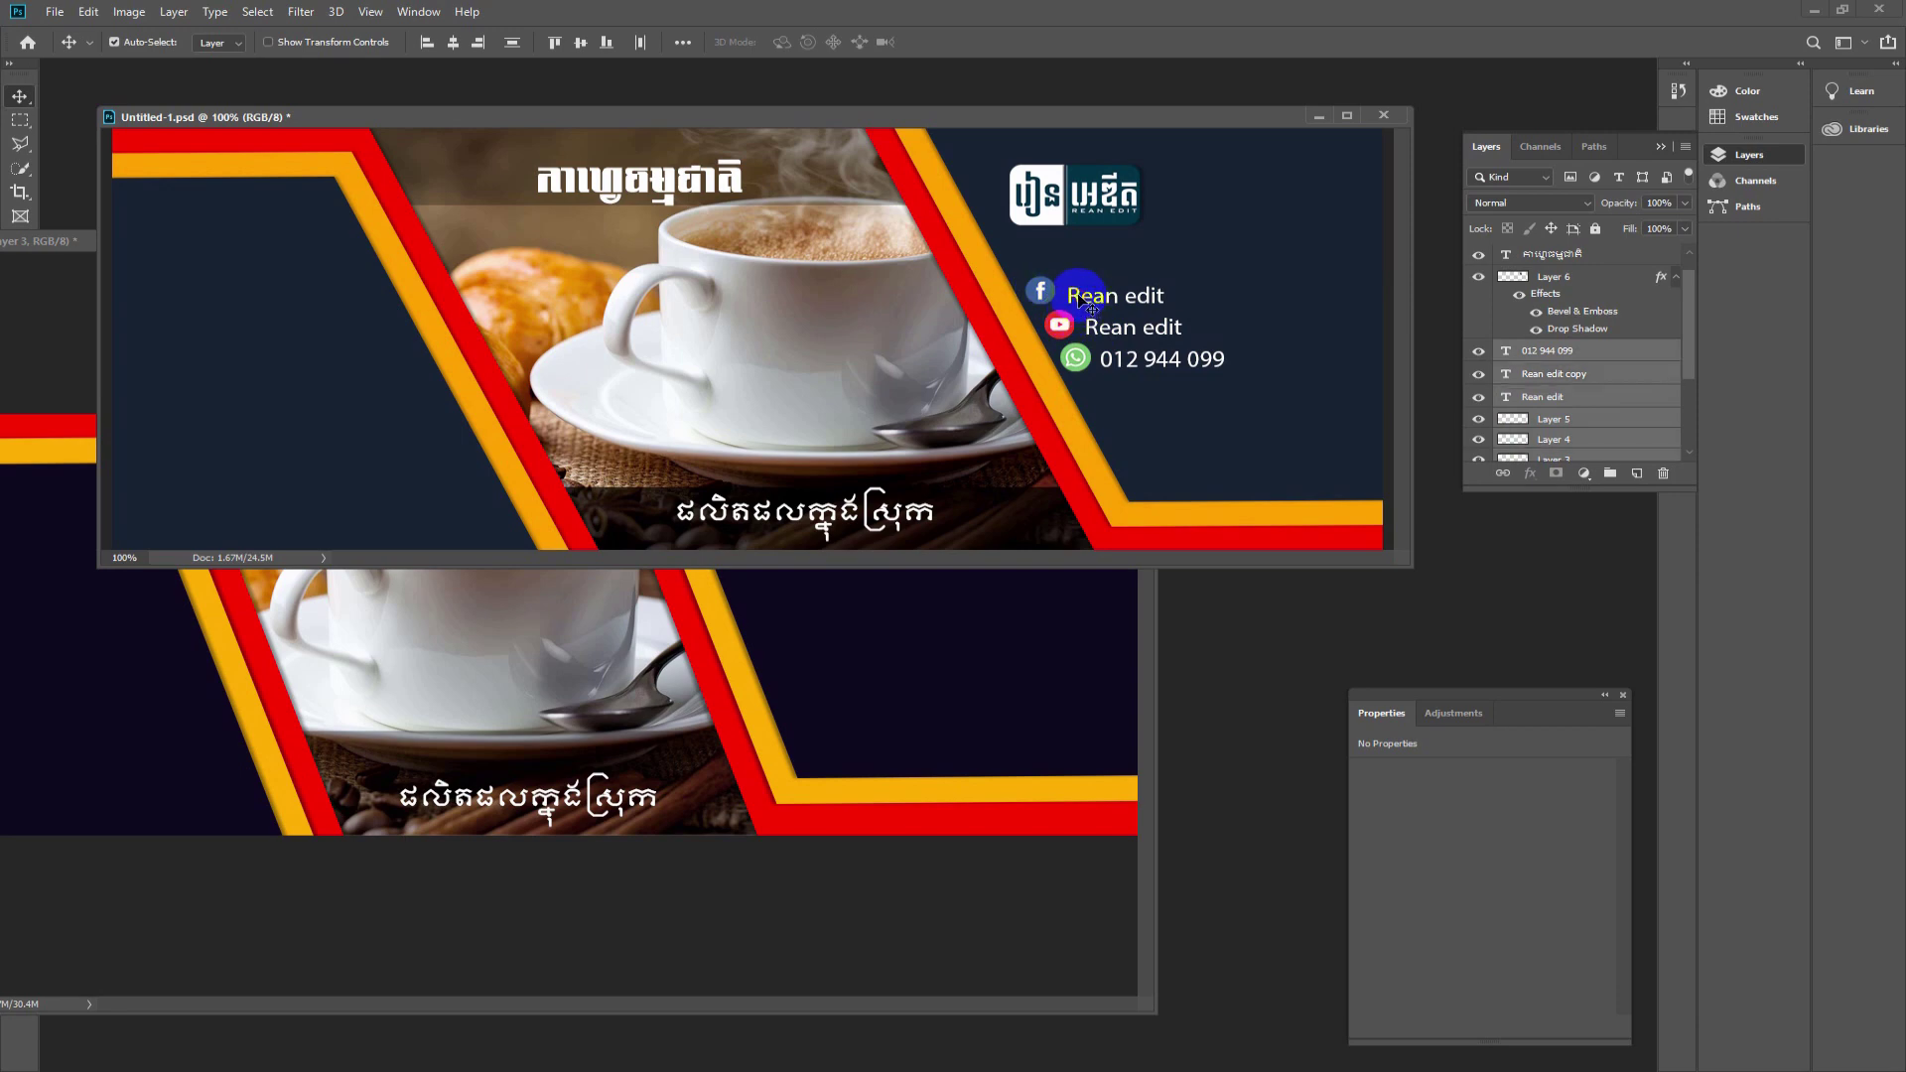
pyautogui.moveTo(1082, 300)
pyautogui.mouseDown()
pyautogui.moveTo(864, 655)
pyautogui.moveTo(768, 630)
pyautogui.mouseUp()
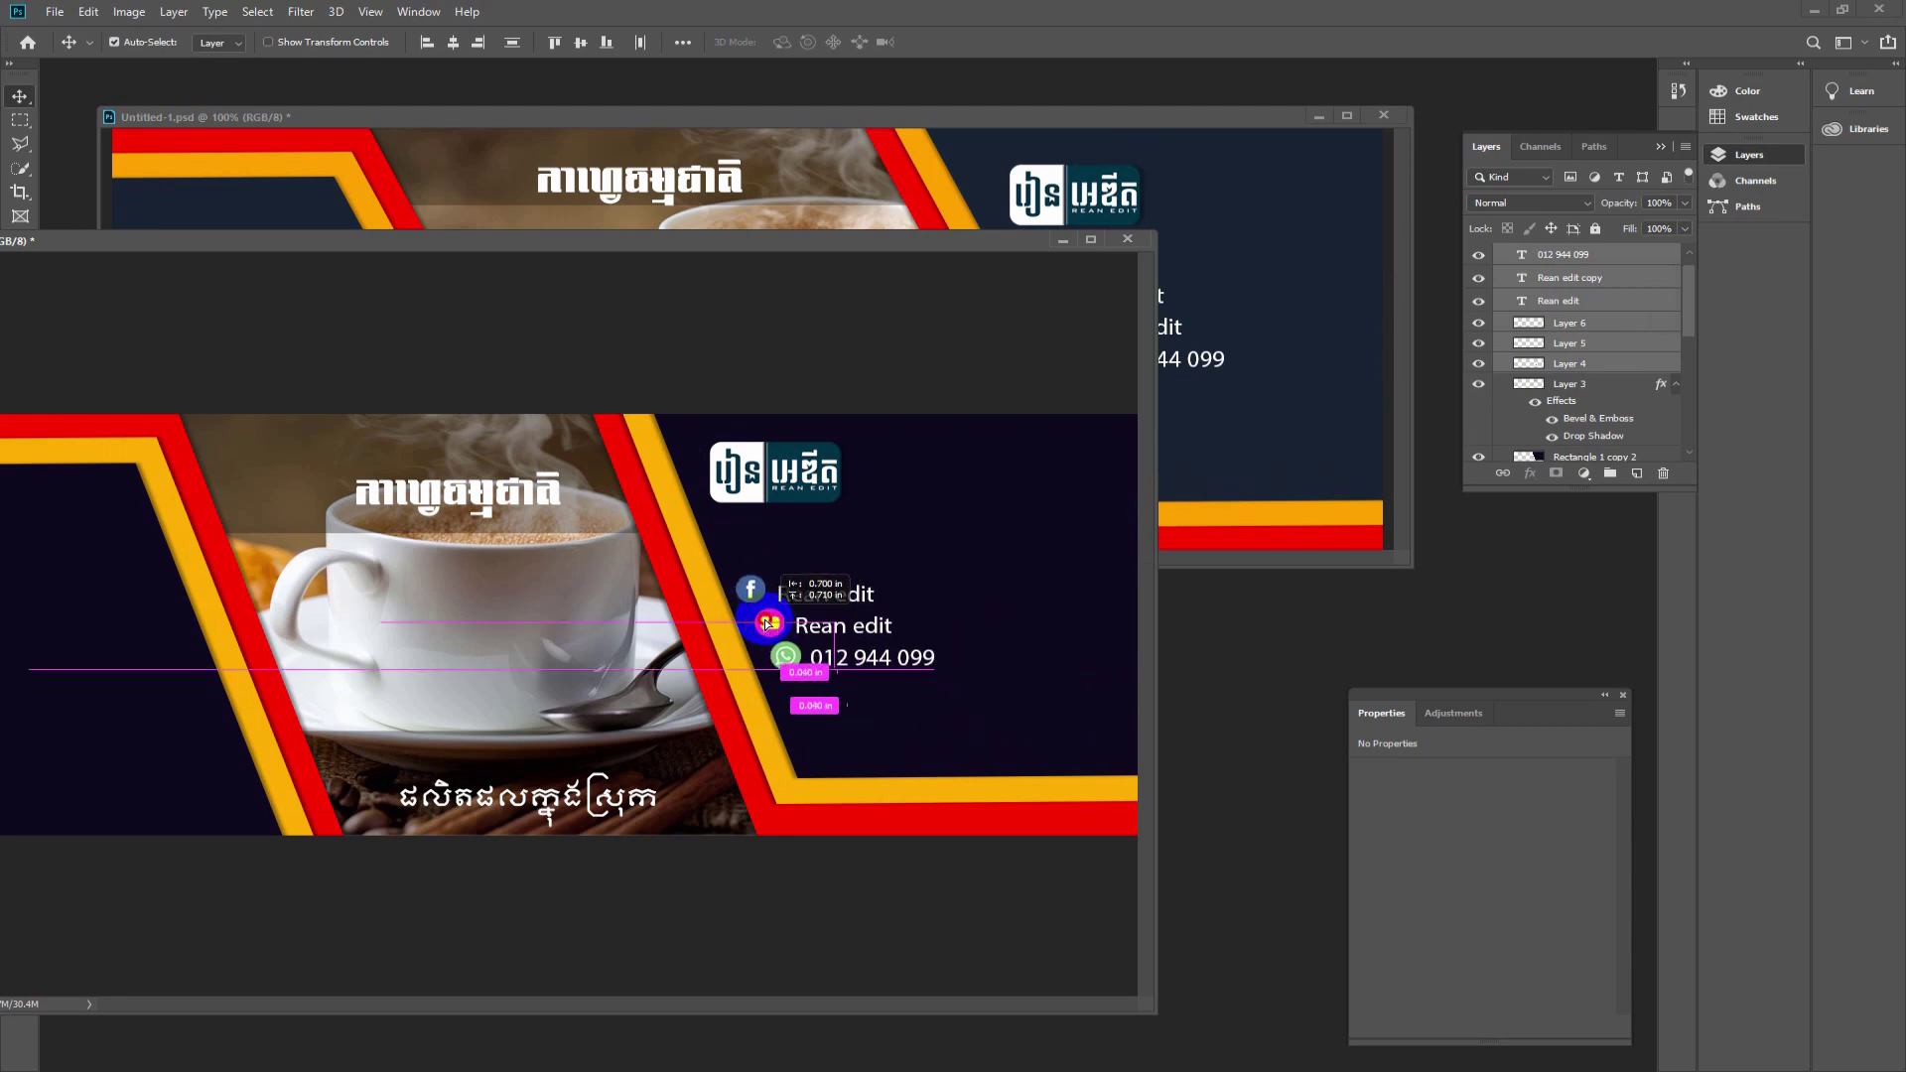
# - Nudge the contact block into place and move the new banner window up and right
pyautogui.moveTo(768, 630); pyautogui.dragTo(767, 623)
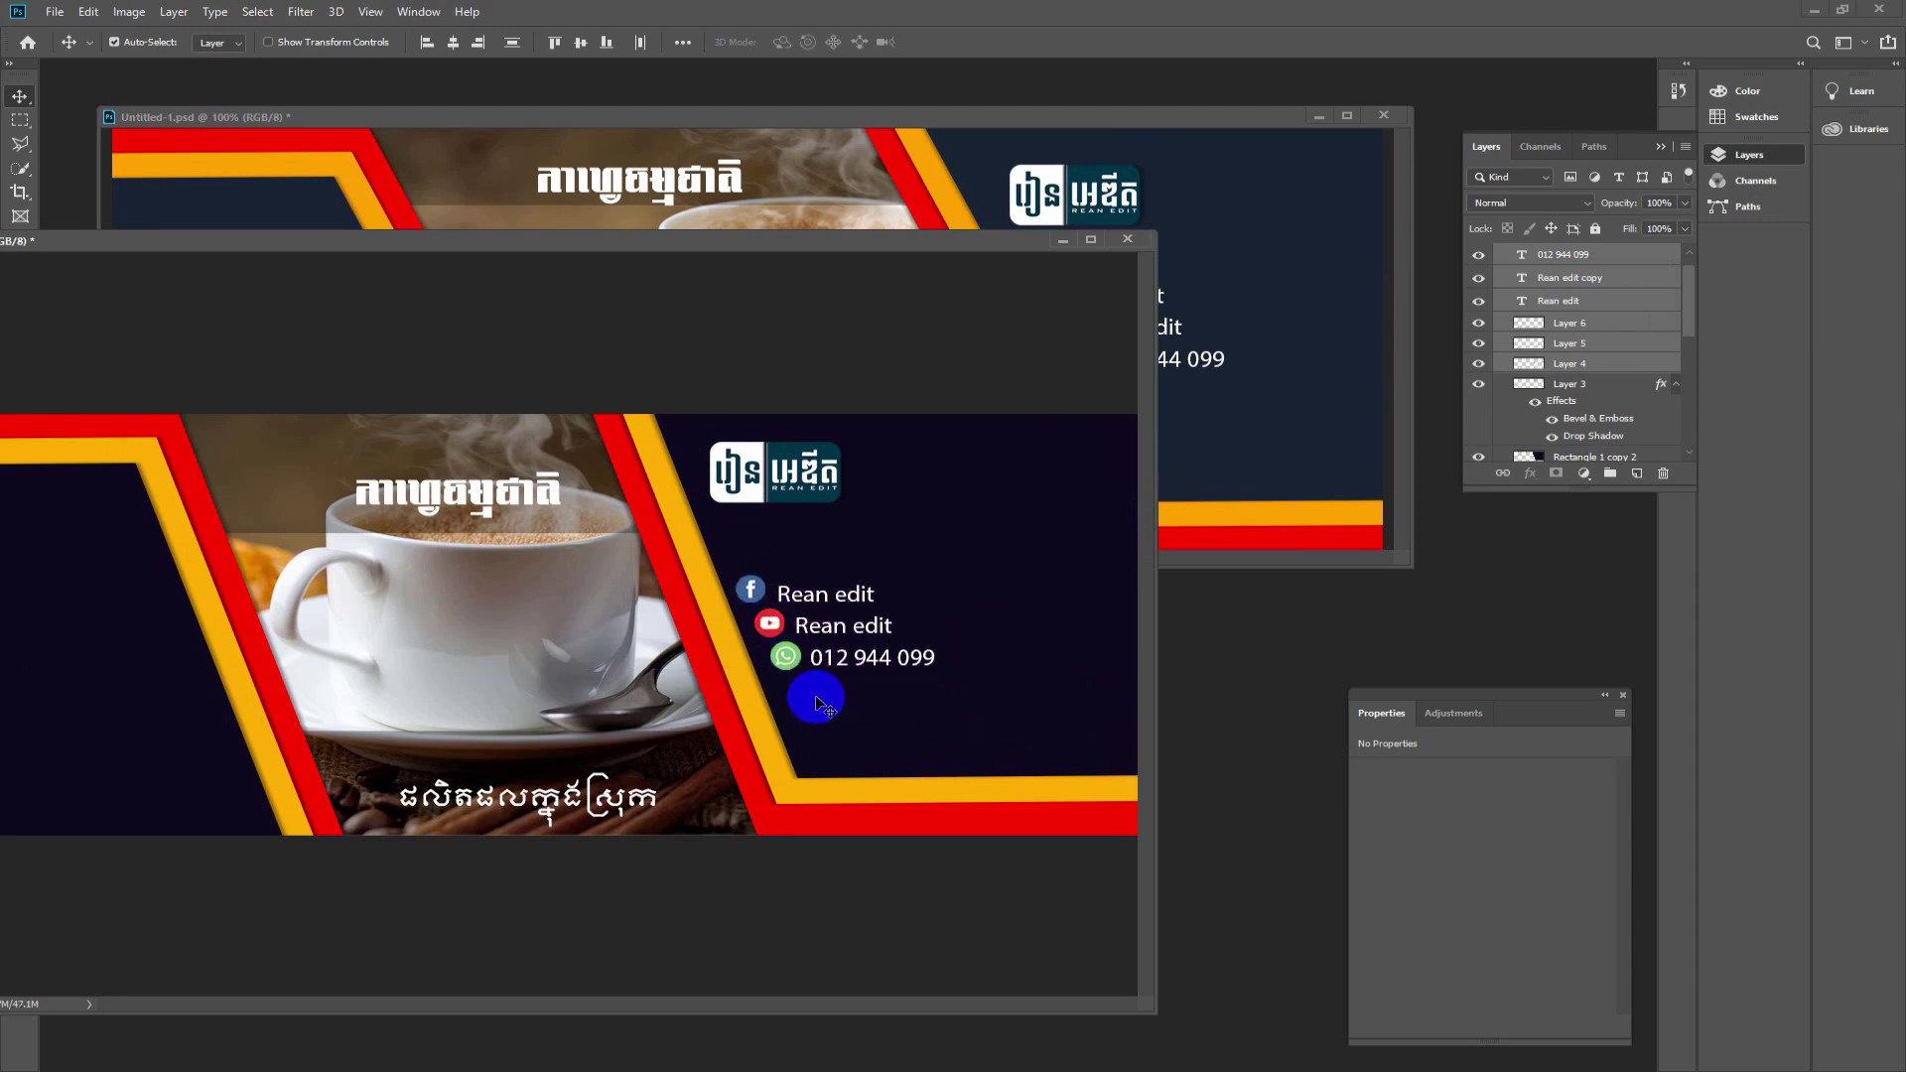
pyautogui.press('Left')
pyautogui.press('Left')
pyautogui.press('Left')
pyautogui.press('Left')
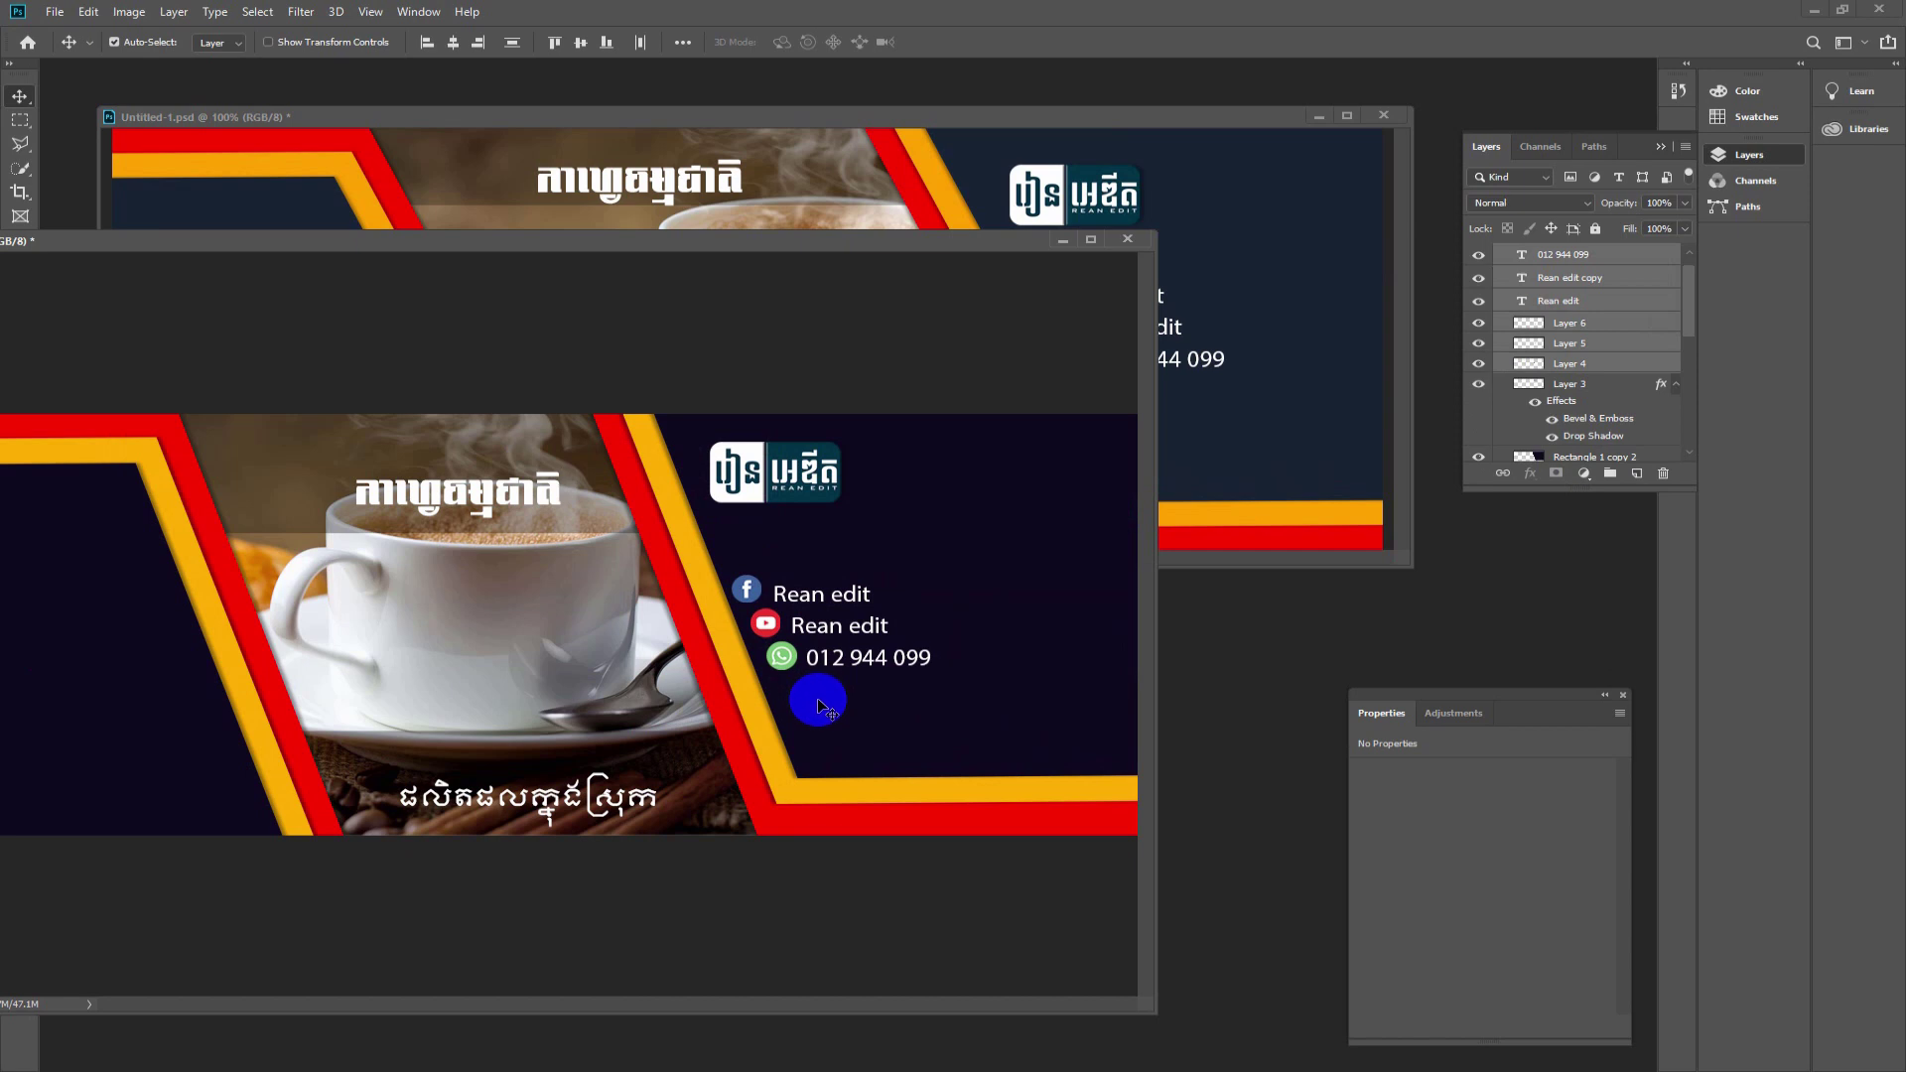
pyautogui.moveTo(818, 699); pyautogui.dragTo(783, 663)
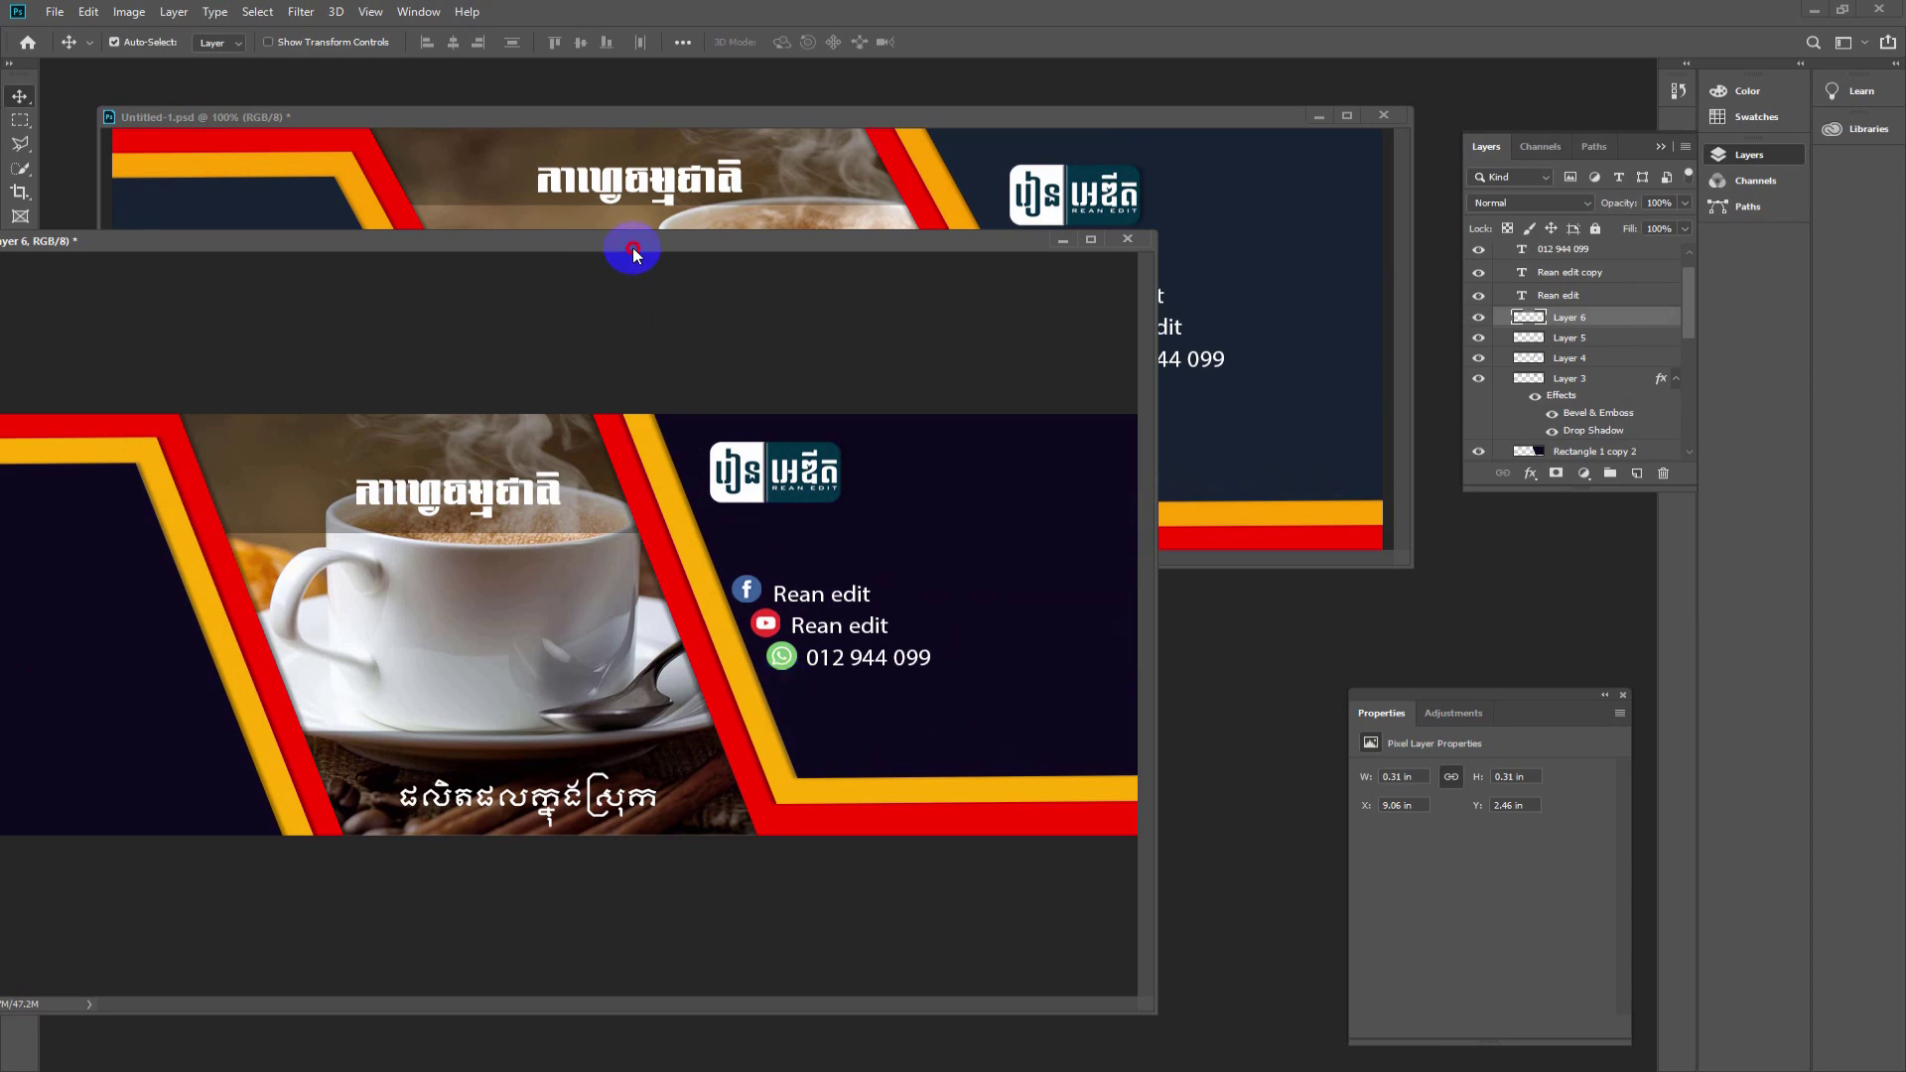
pyautogui.moveTo(634, 248); pyautogui.dragTo(830, 230)
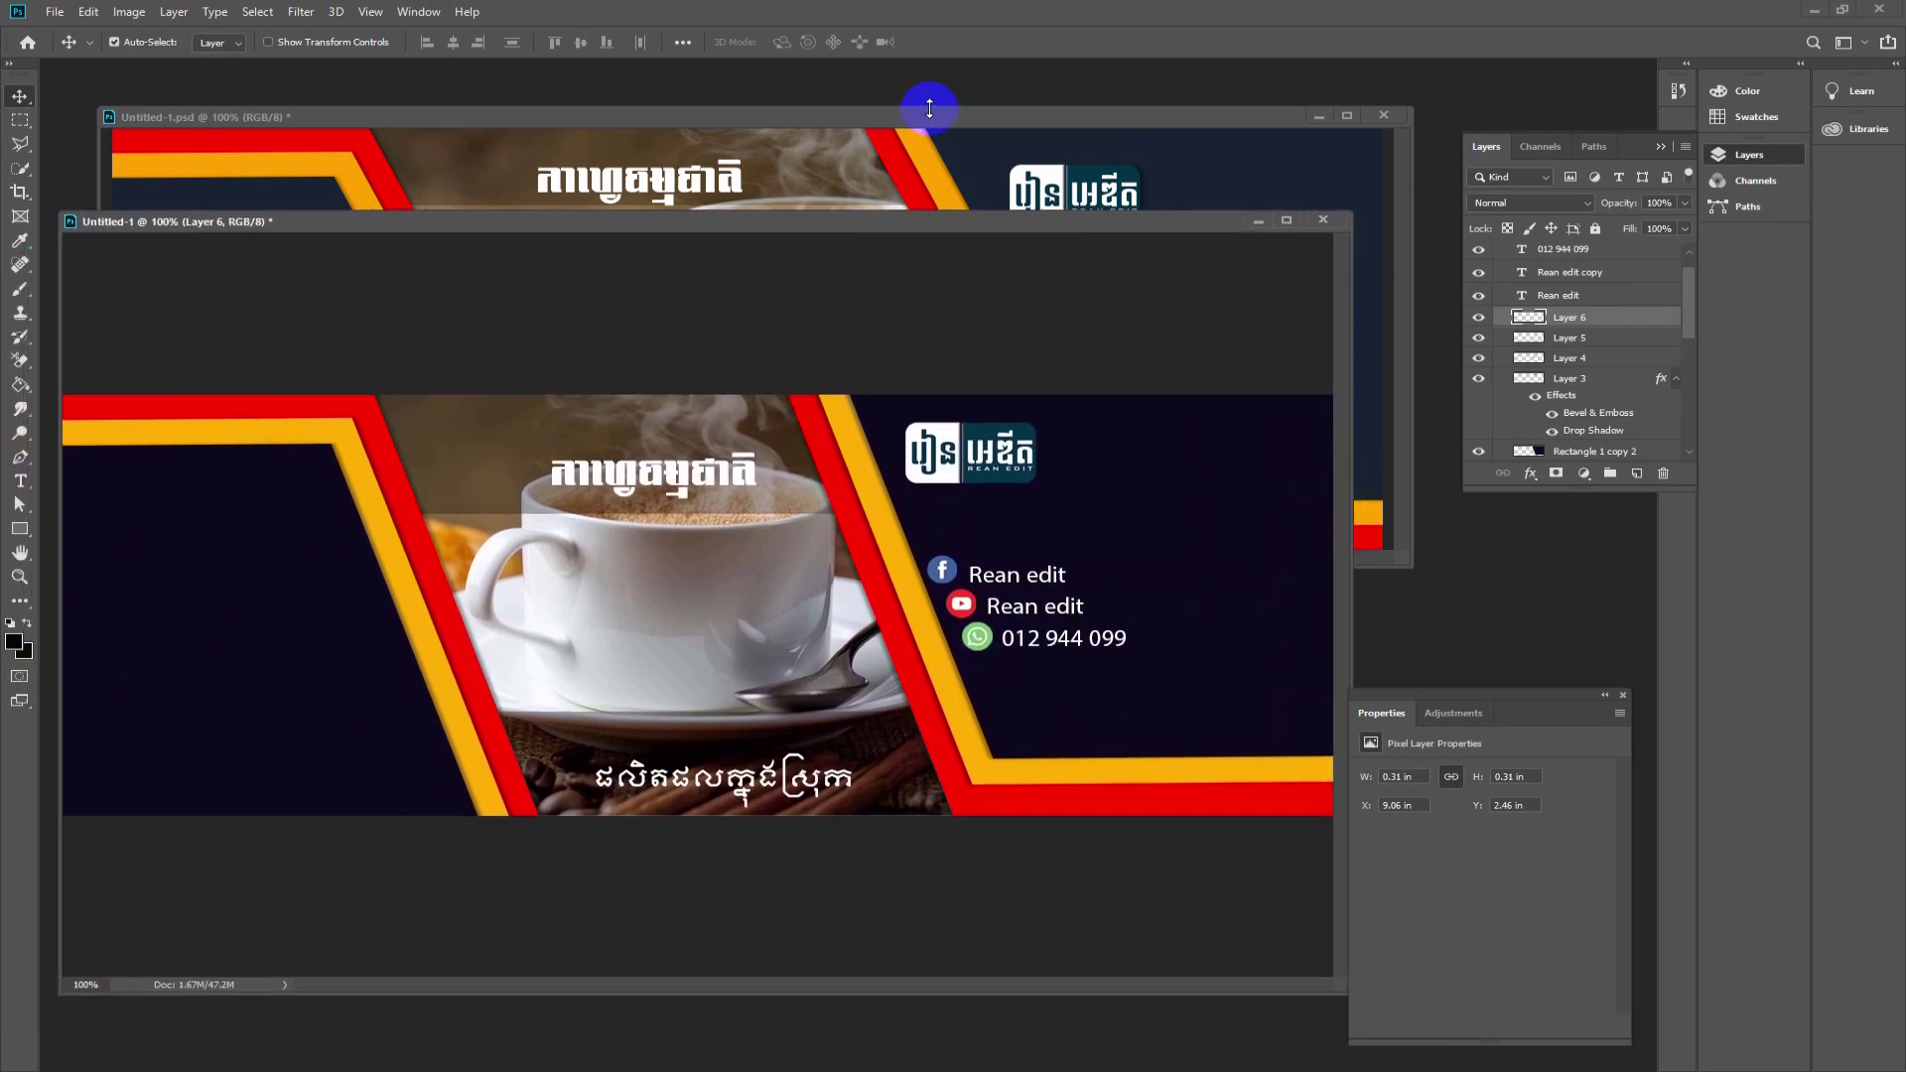
# - Compare the original banner with the new one, then move the new banner's window near the top
pyautogui.click(929, 109)
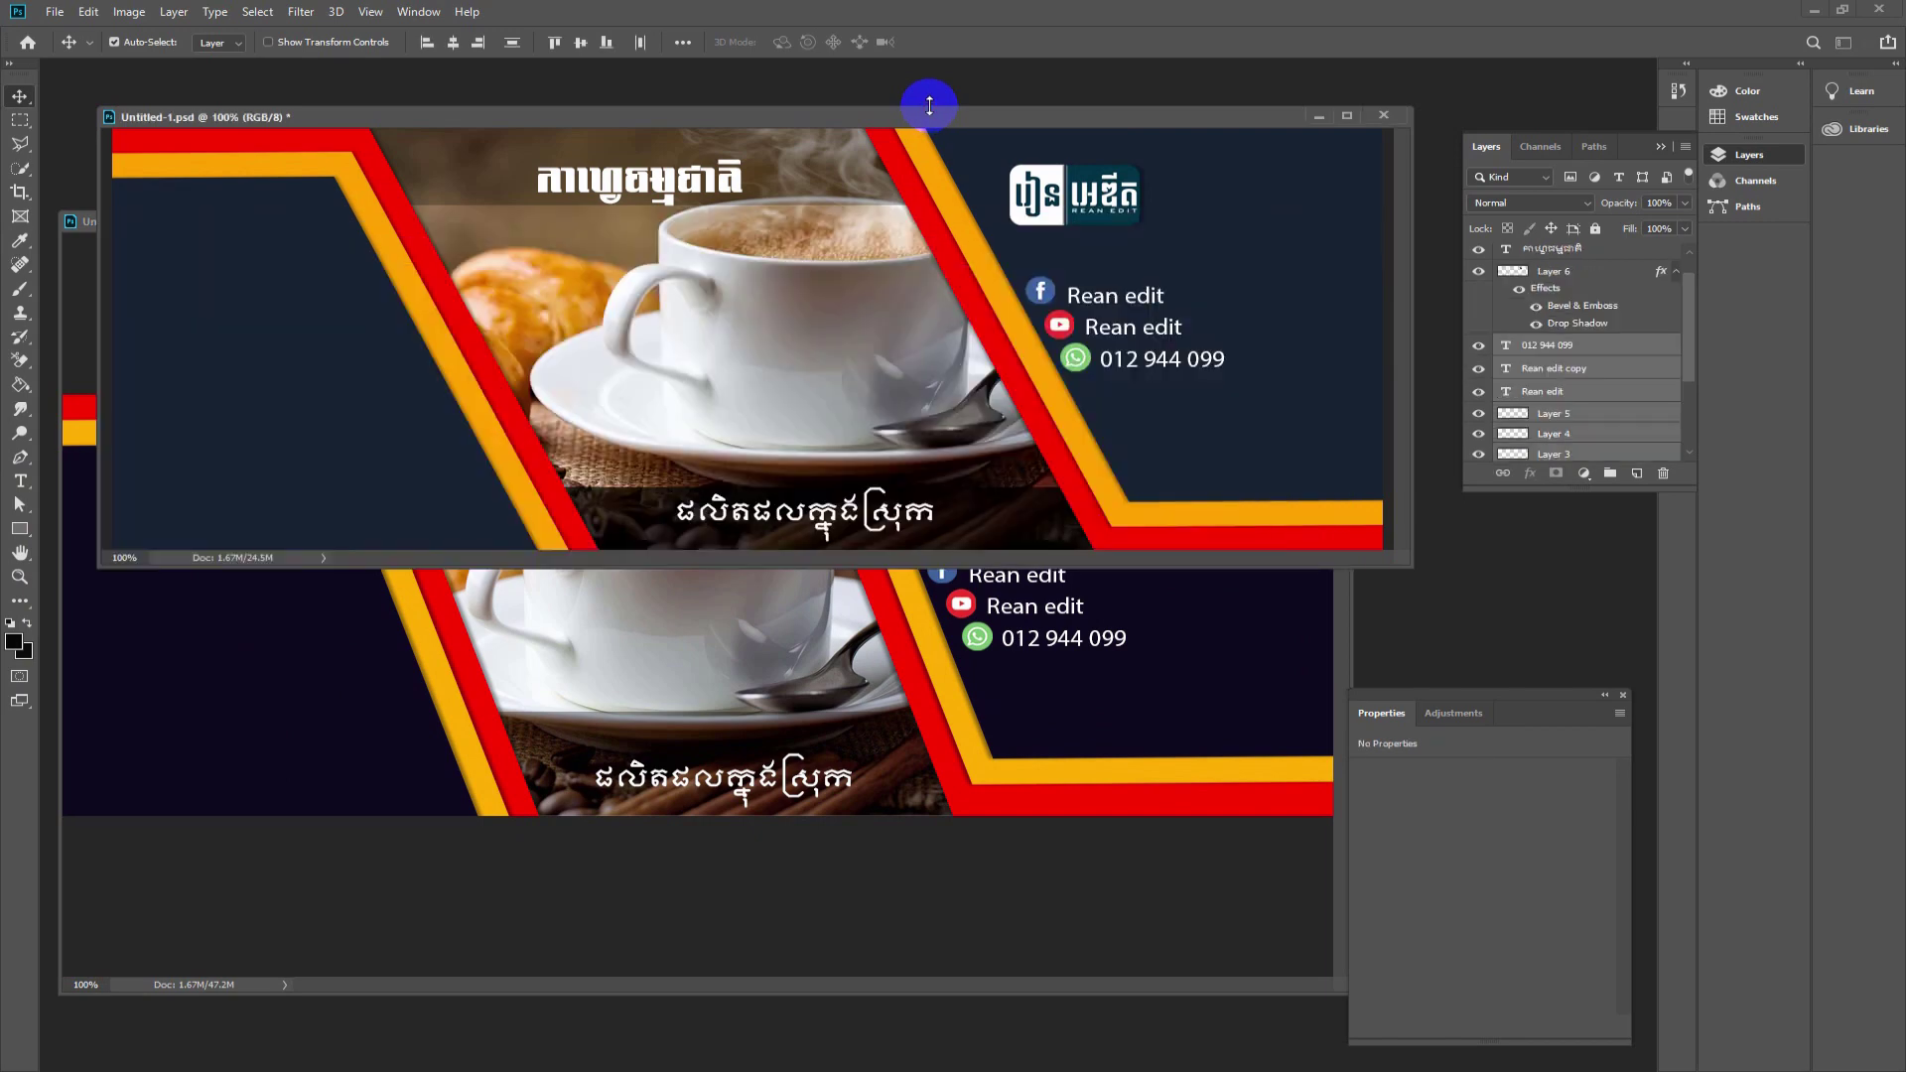
pyautogui.click(866, 747)
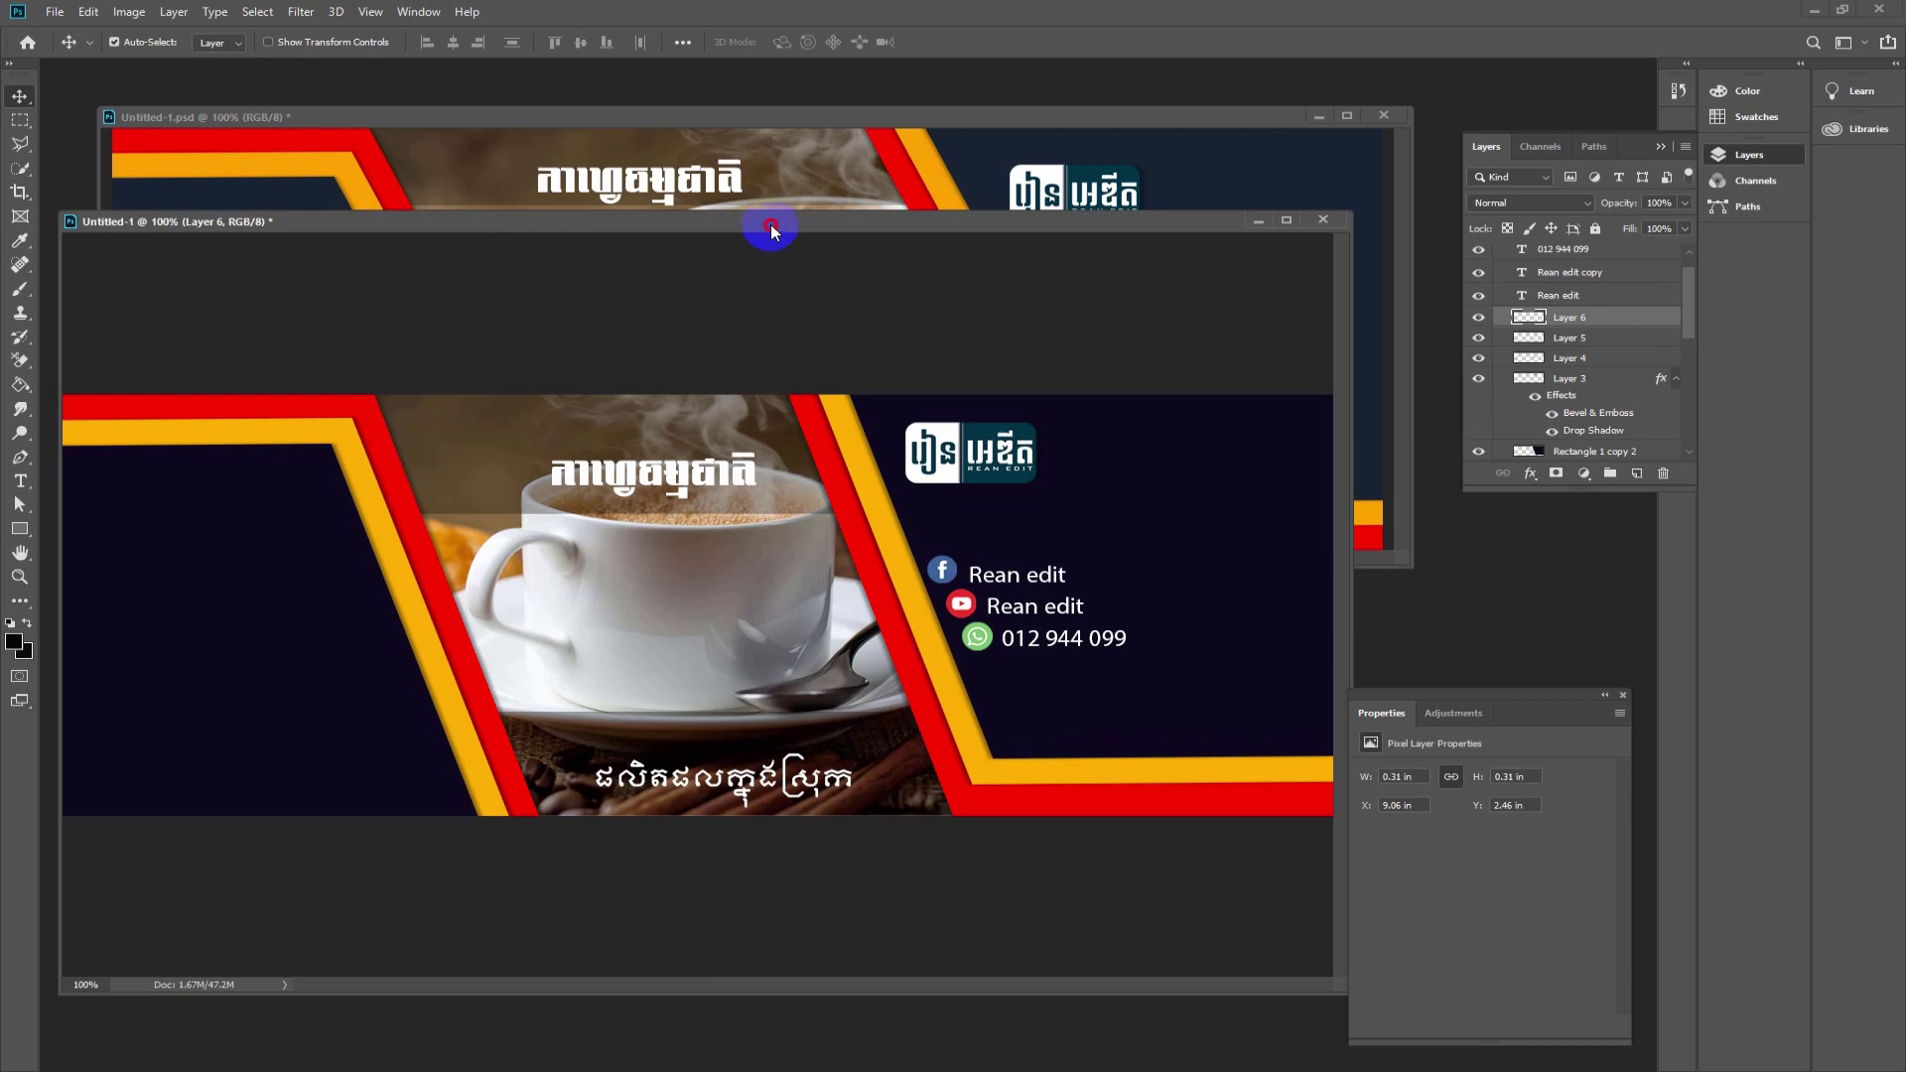
pyautogui.moveTo(771, 222); pyautogui.dragTo(825, 175)
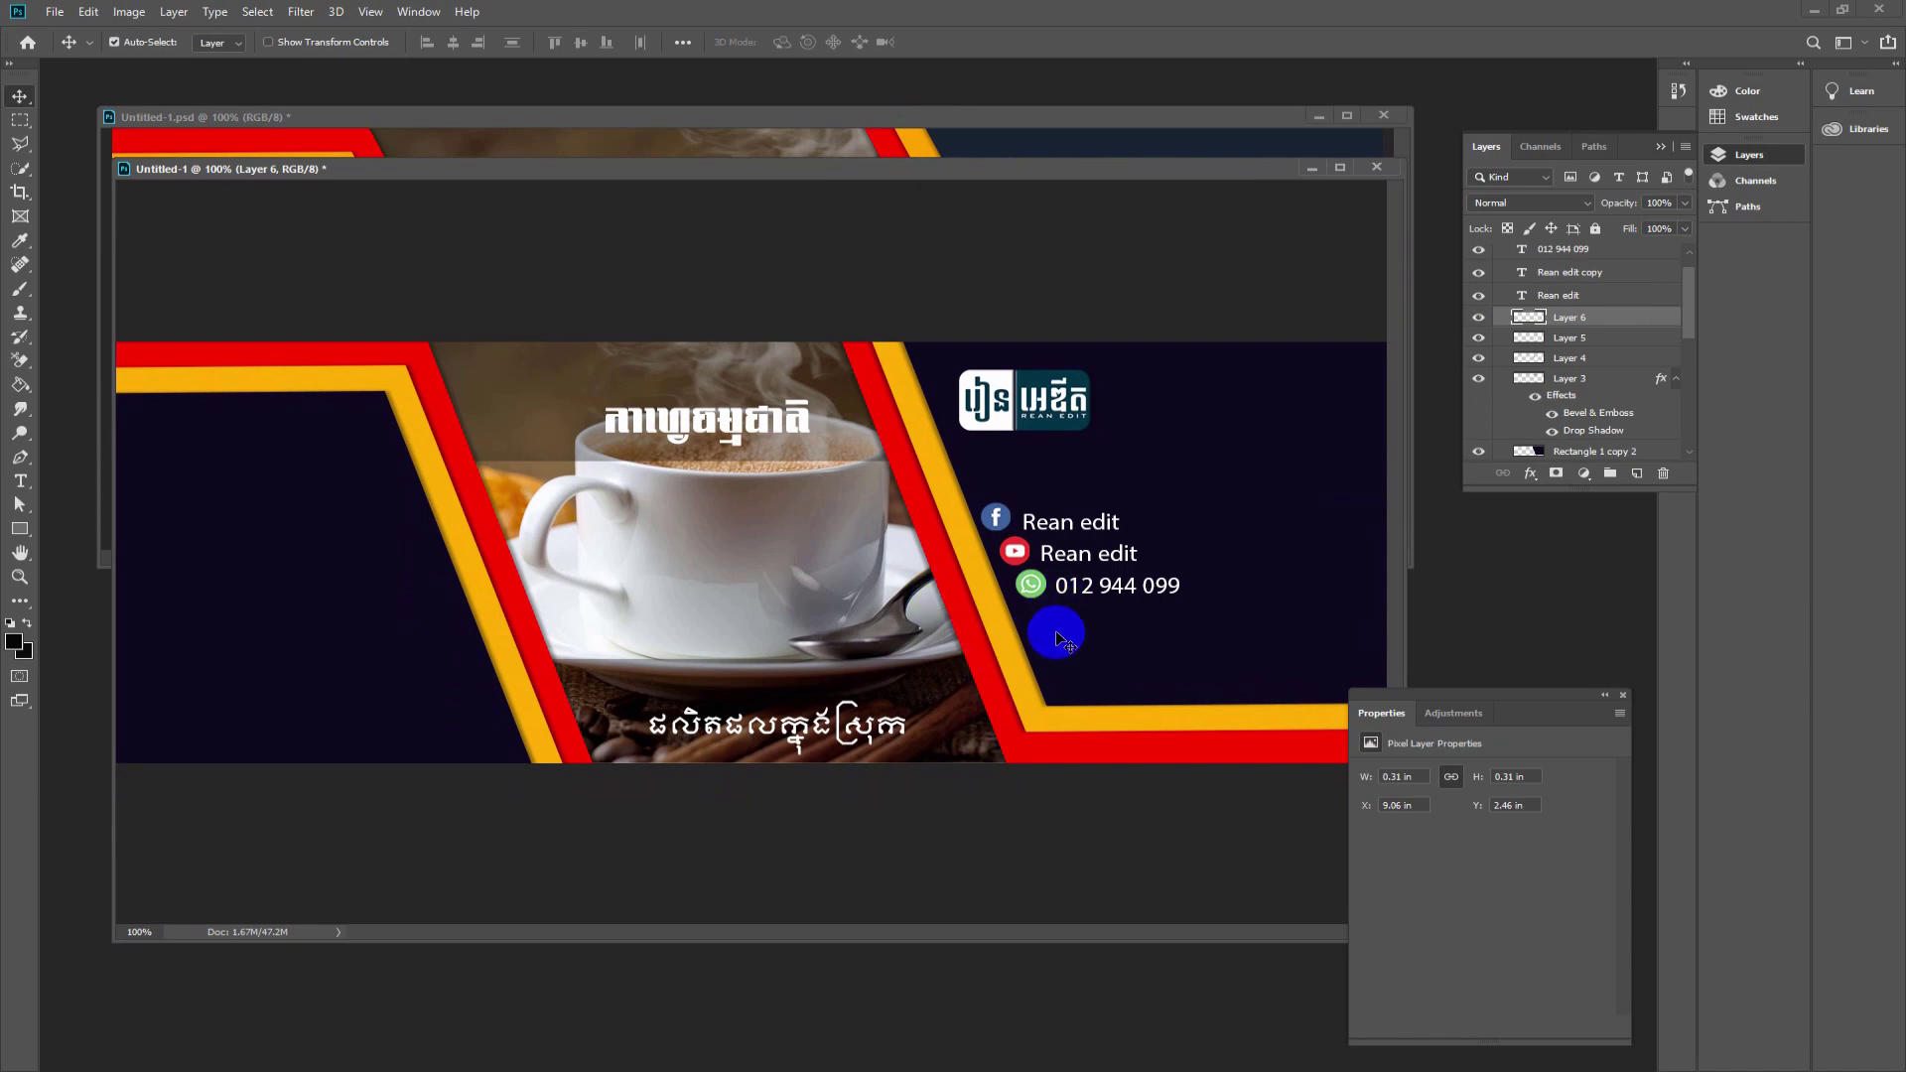
pyautogui.moveTo(1058, 638); pyautogui.dragTo(946, 673)
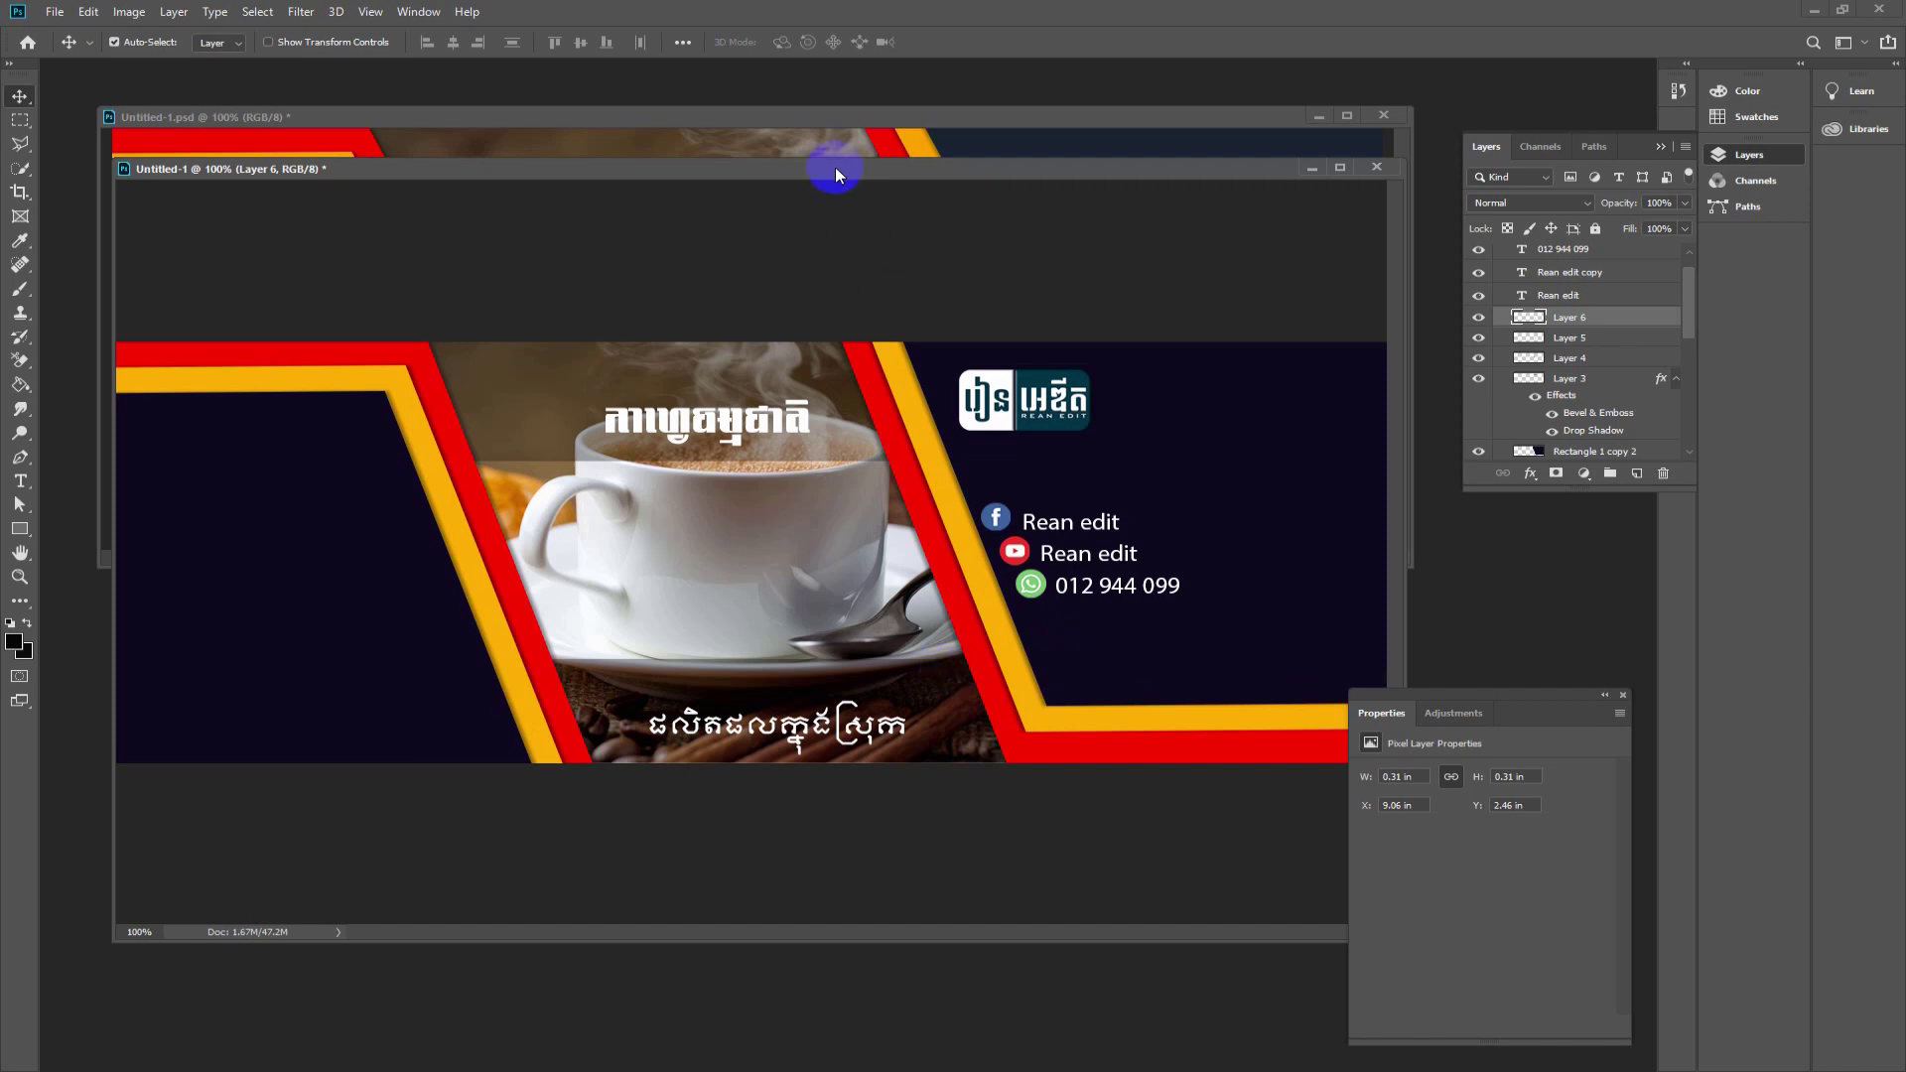
pyautogui.moveTo(838, 177); pyautogui.dragTo(836, 88)
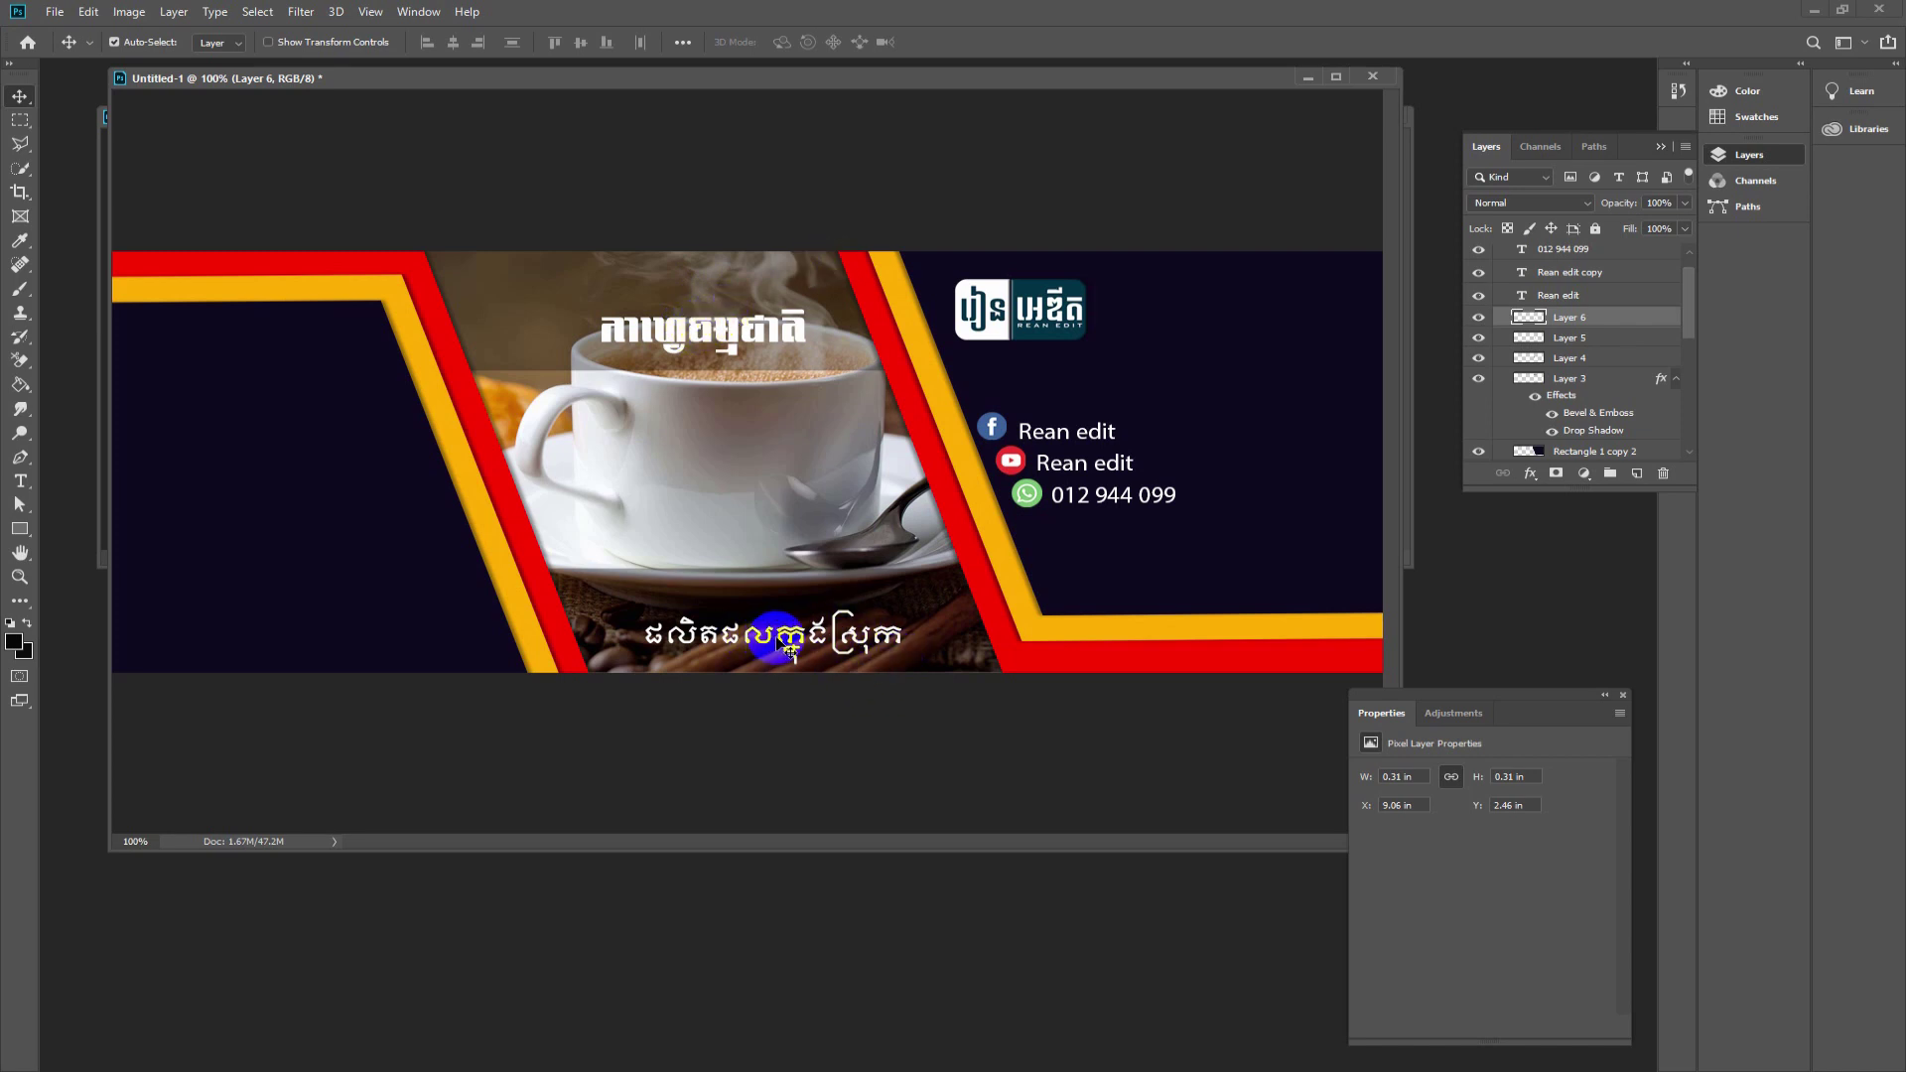
# - Nudge the Khmer subtitle up, the Khmer title down, and the logo slightly lower
pyautogui.moveTo(789, 646); pyautogui.dragTo(778, 627)
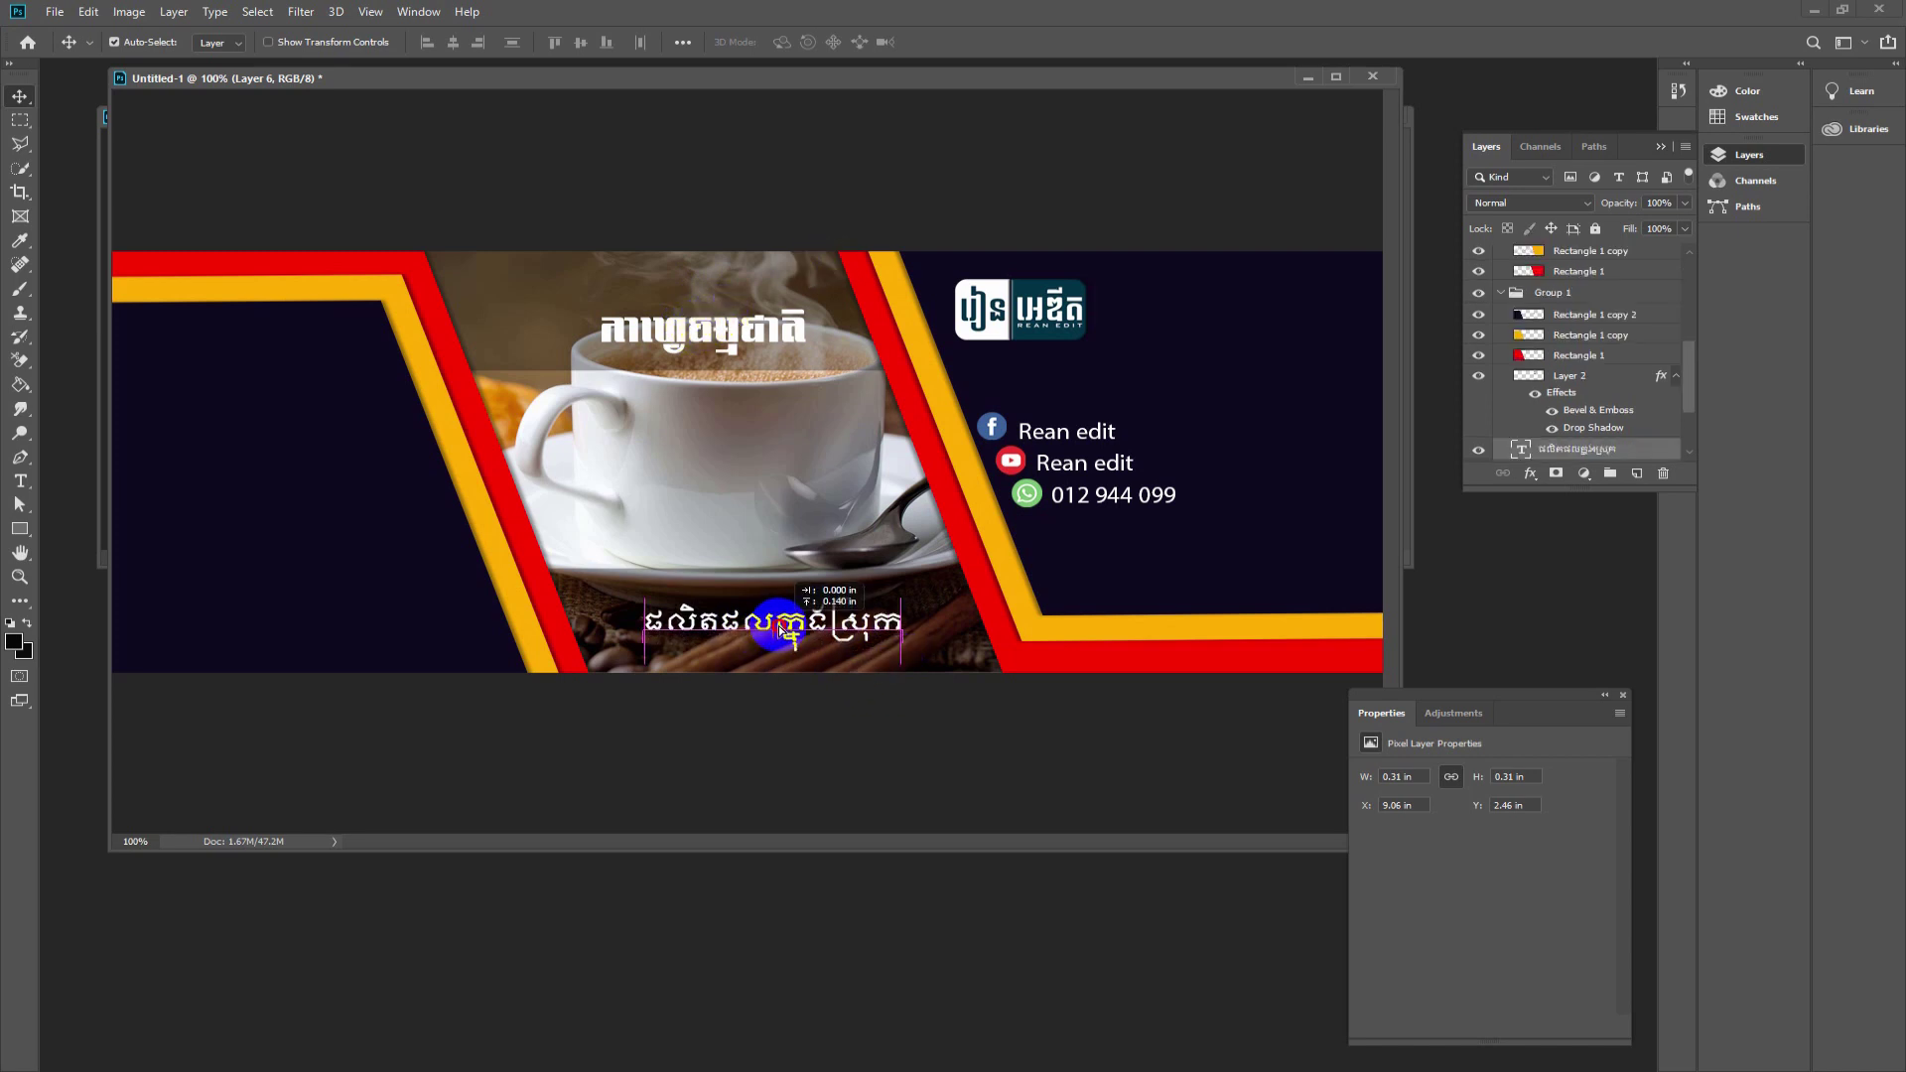
pyautogui.moveTo(724, 334); pyautogui.dragTo(723, 341)
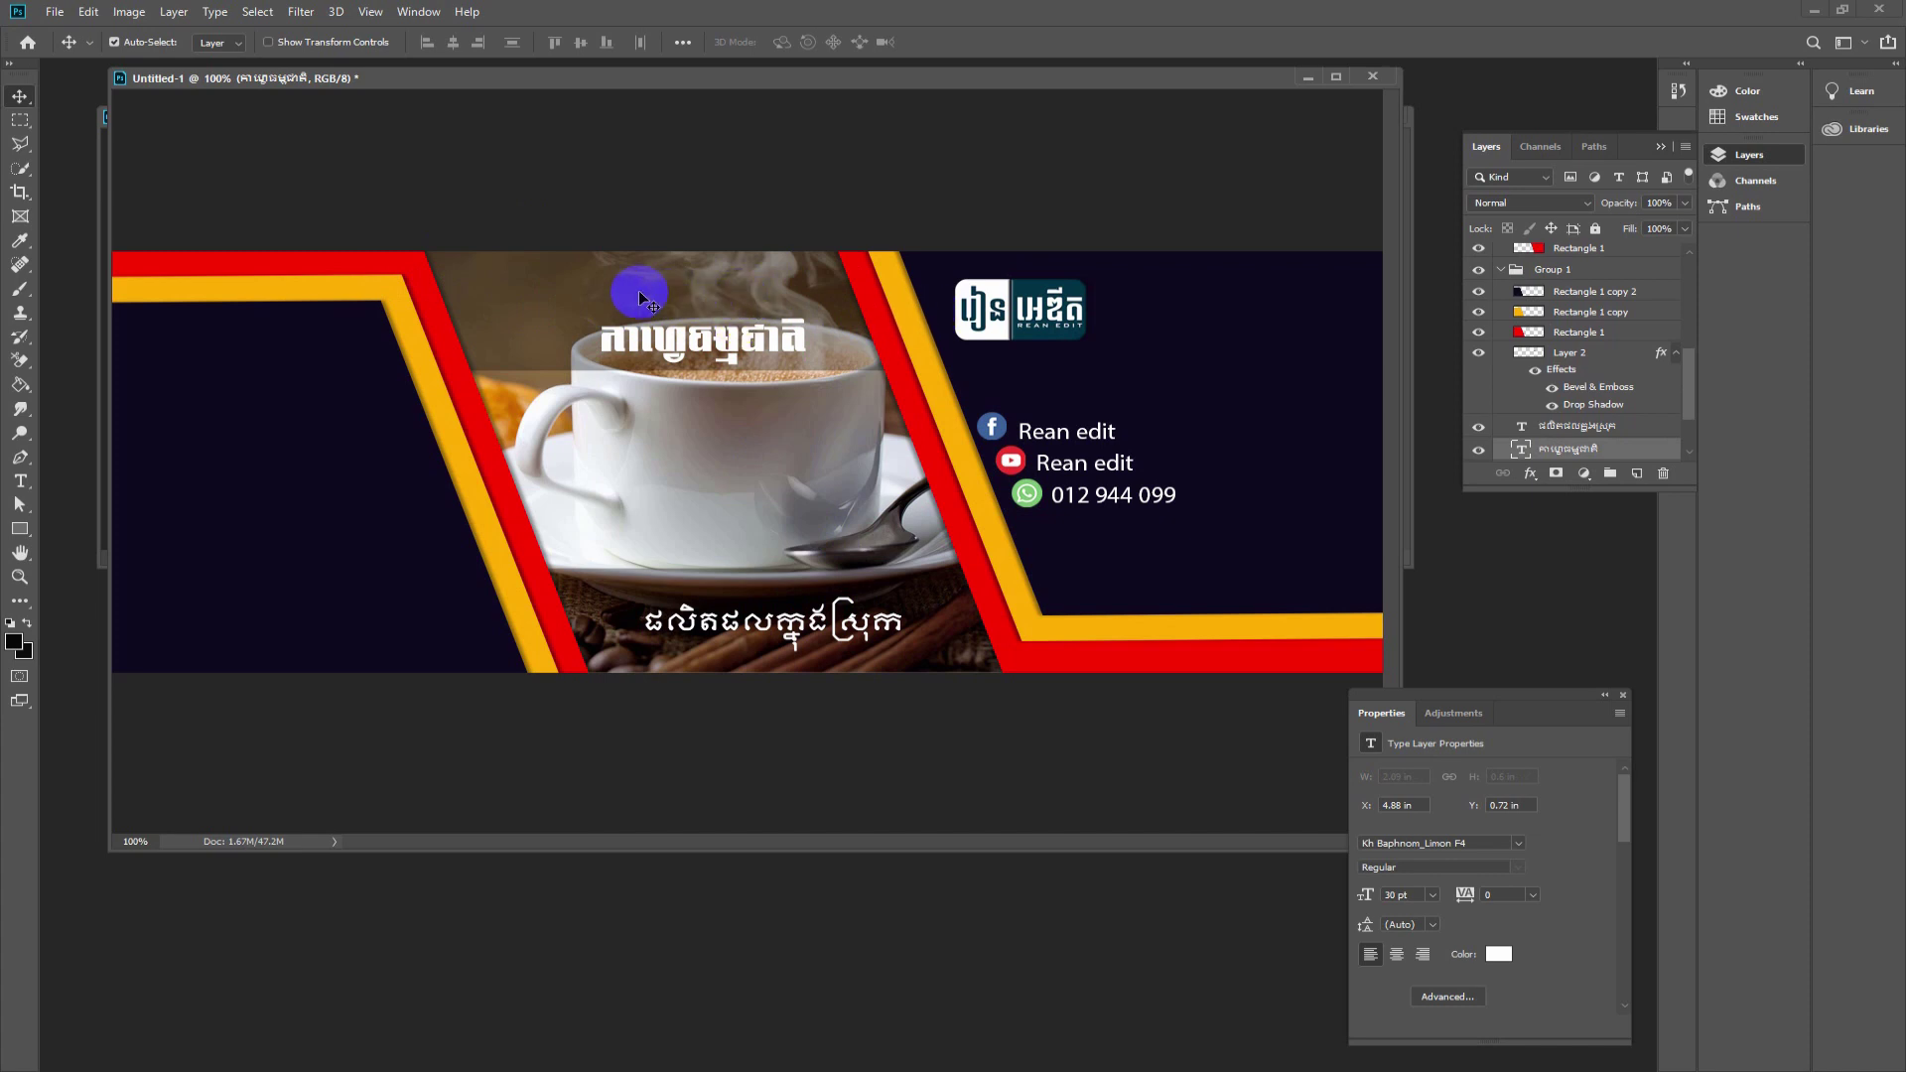
pyautogui.moveTo(998, 309); pyautogui.dragTo(1003, 338)
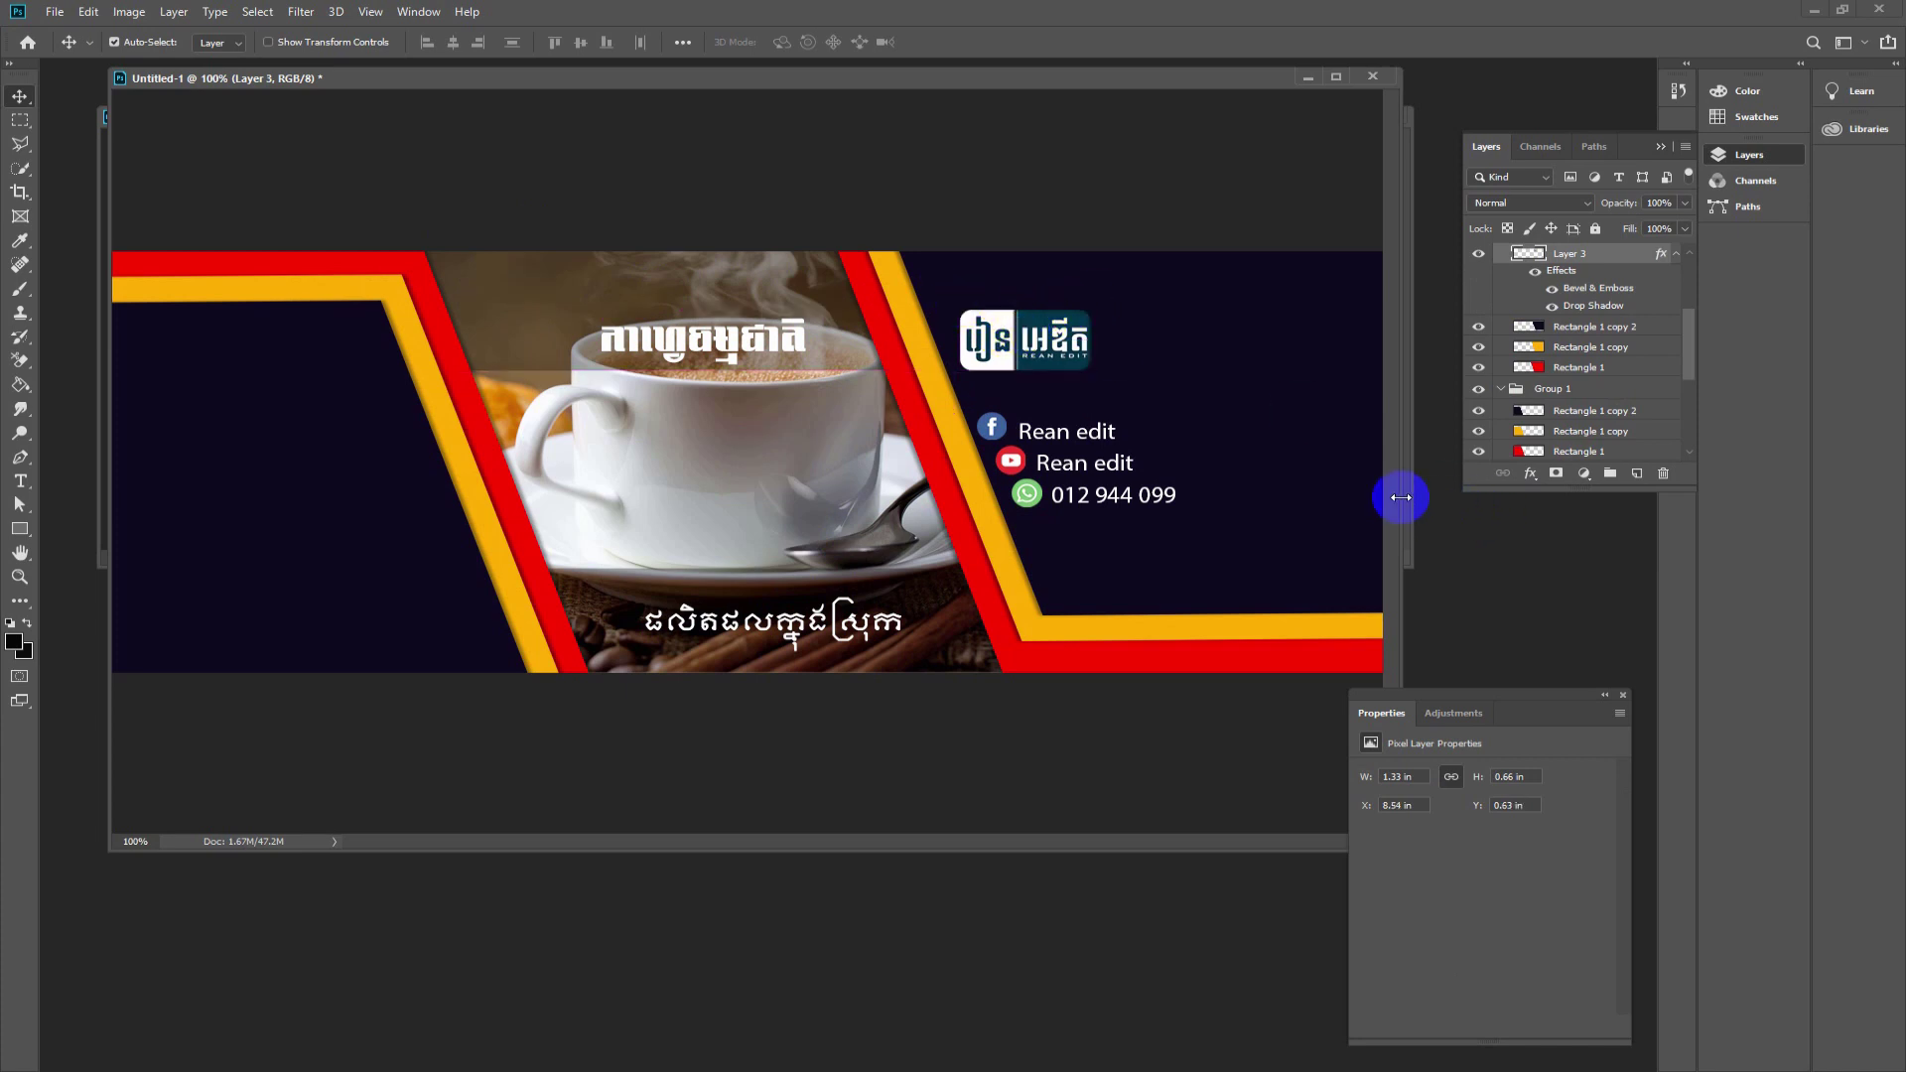
# - Widen the document window and select the Group 1 copy group in Layers
pyautogui.moveTo(1400, 501); pyautogui.dragTo(1490, 502)
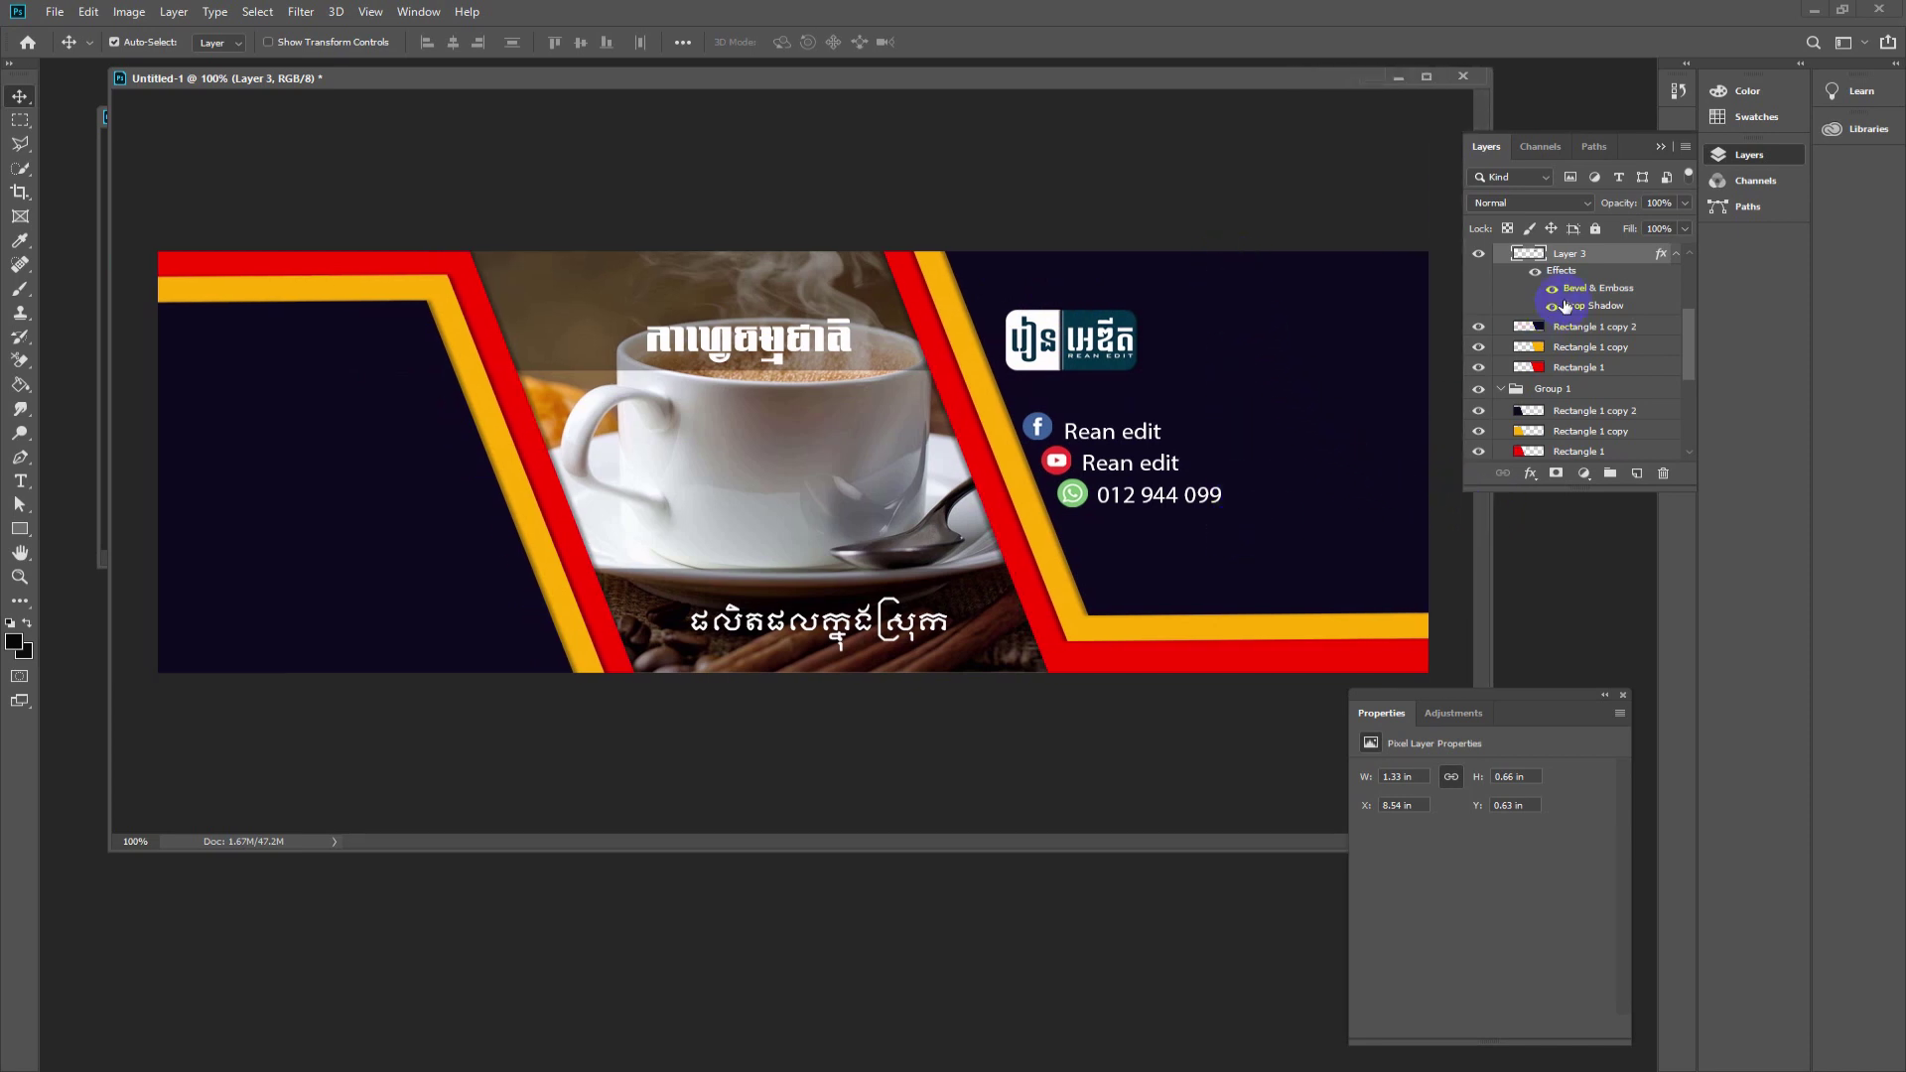
pyautogui.moveTo(1694, 350); pyautogui.dragTo(1706, 275)
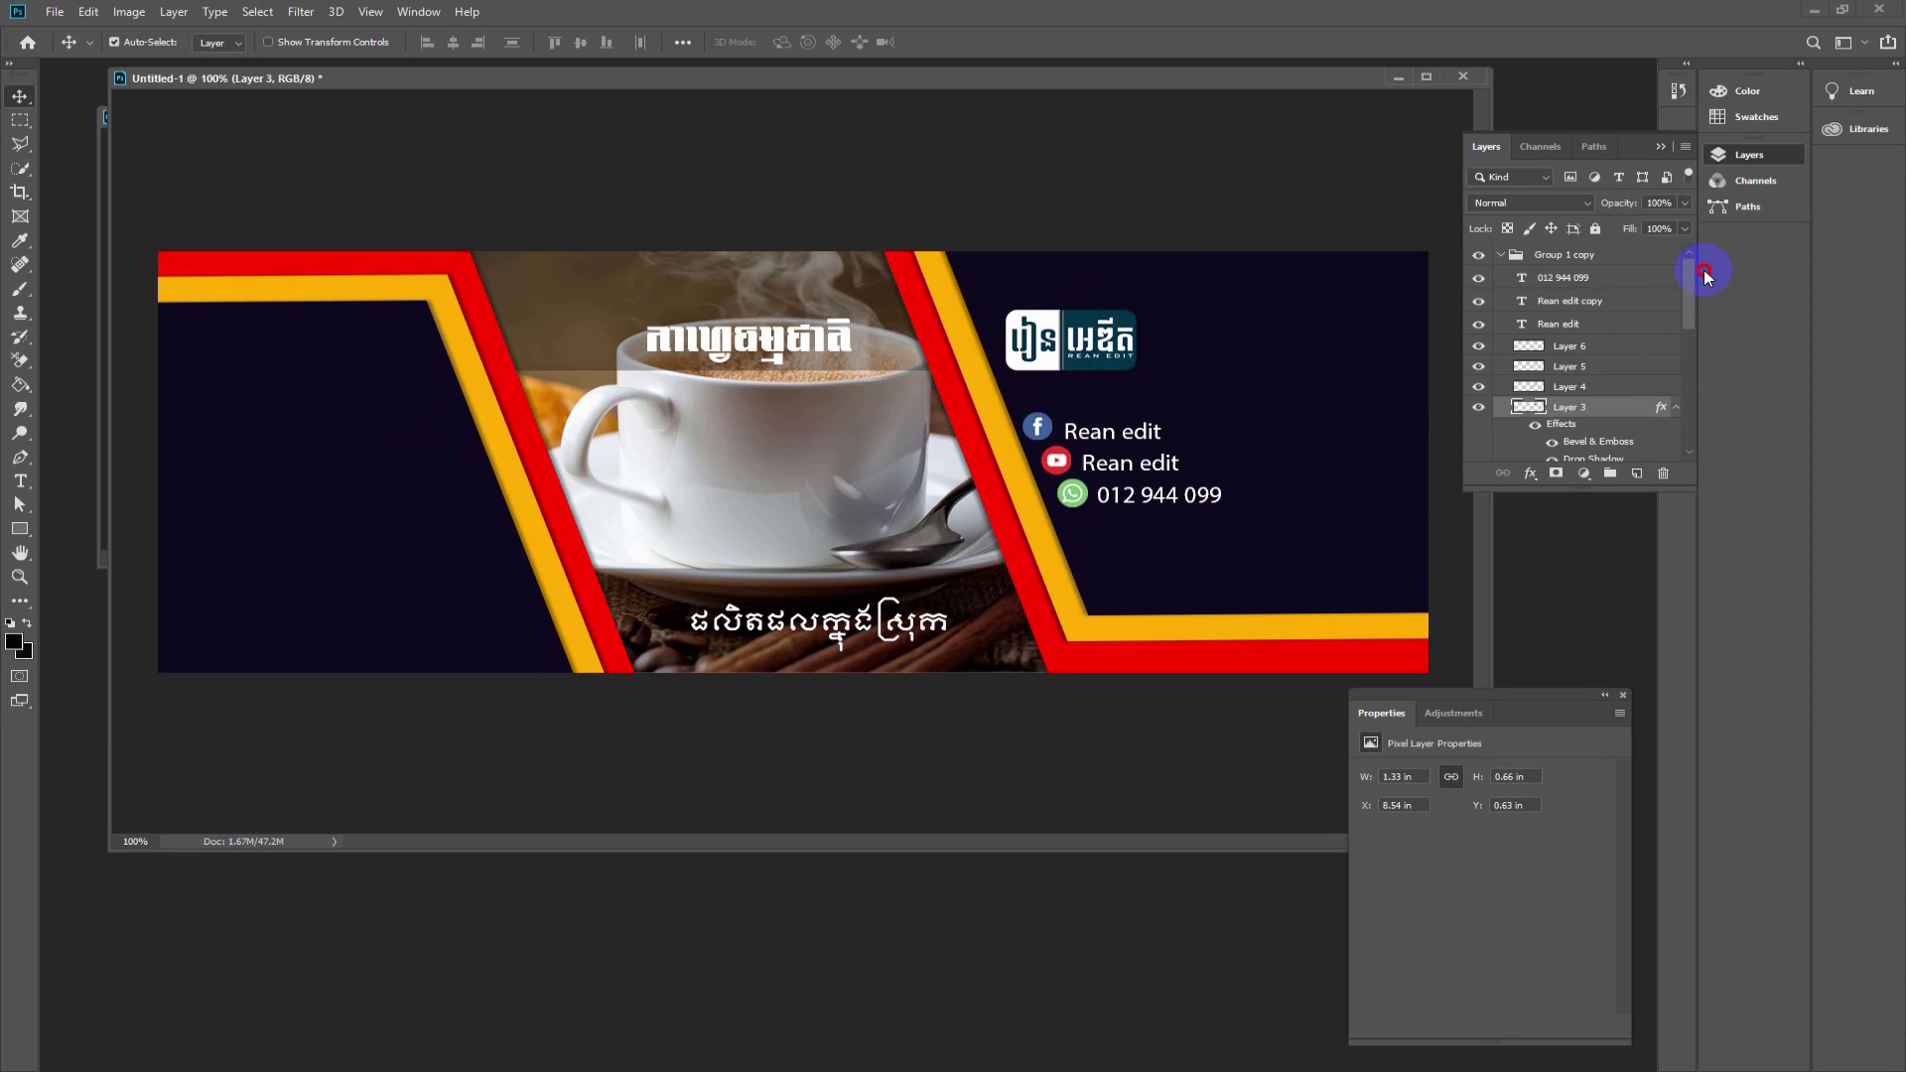
pyautogui.click(1623, 256)
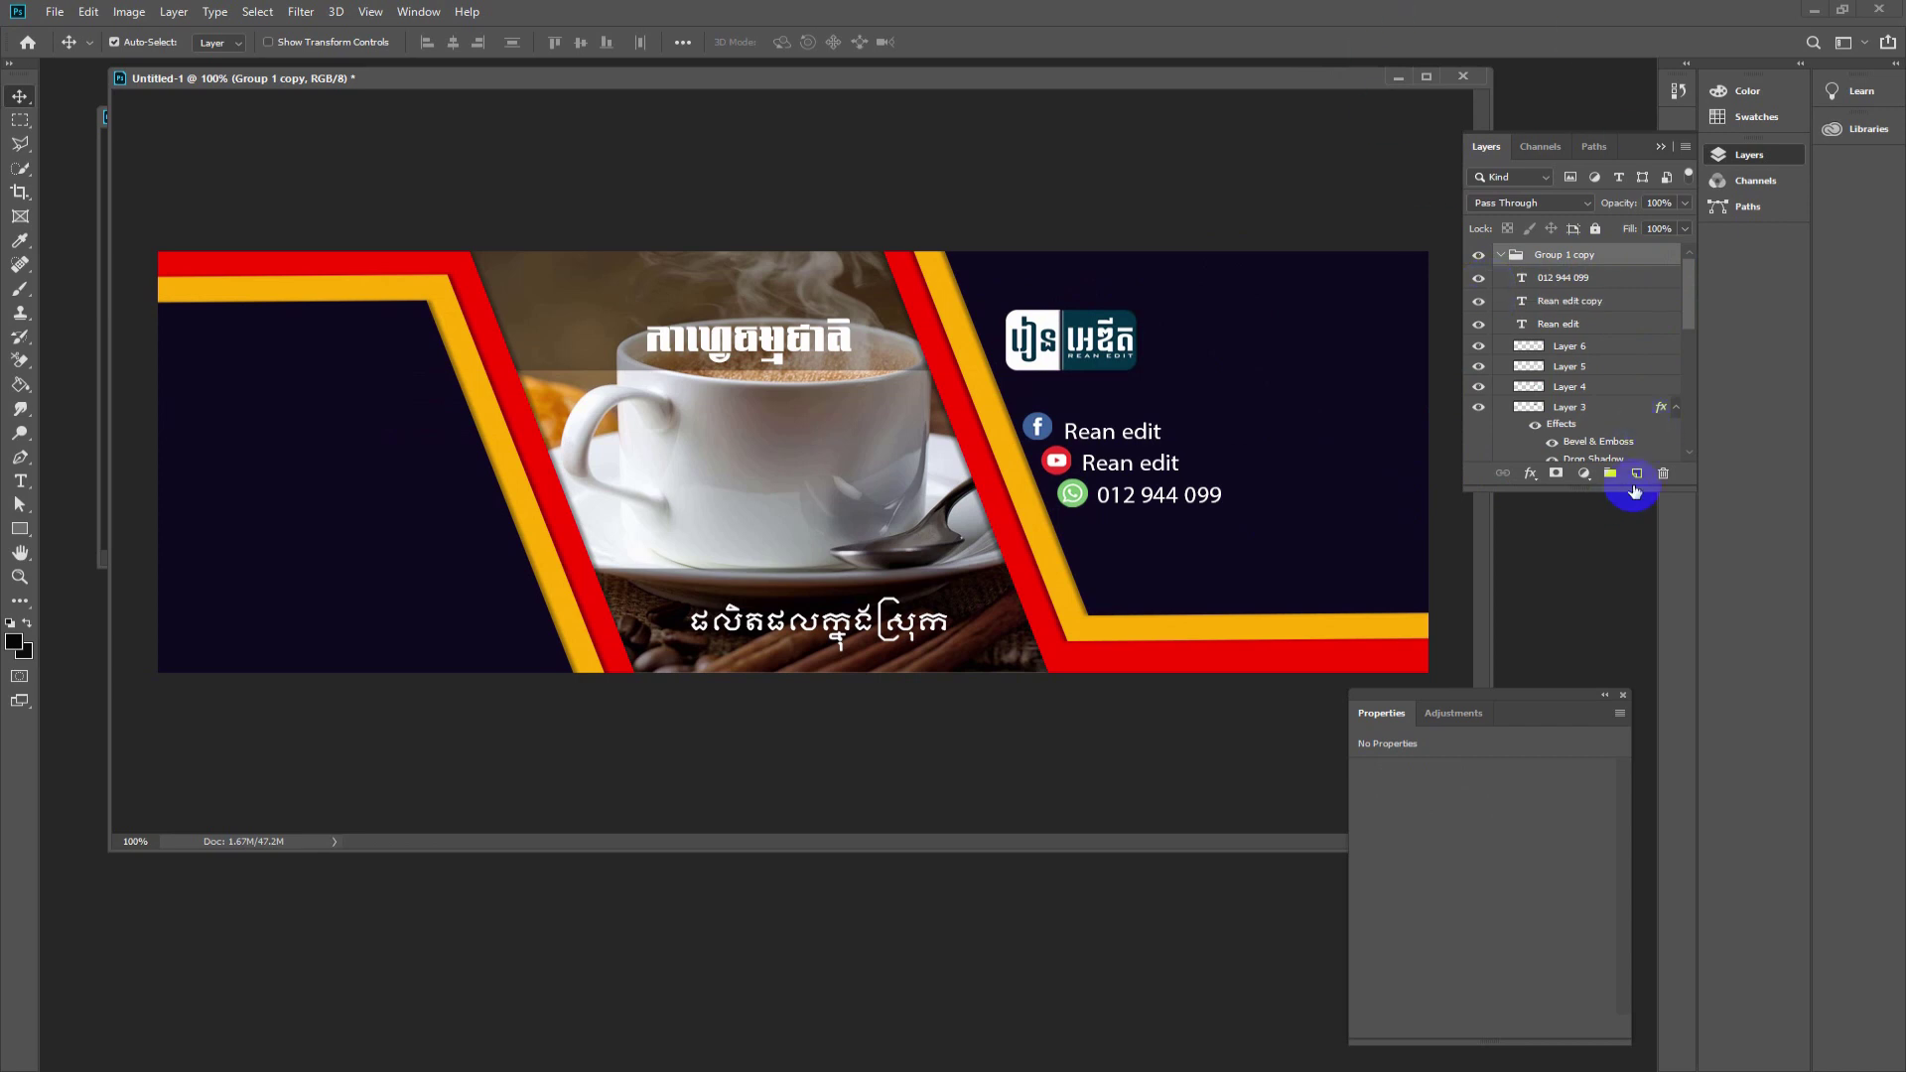
# - Add a new layer in Group 1 copy and draw an 850 × 350 px black rectangle
pyautogui.click(1638, 475)
pyautogui.click(20, 531)
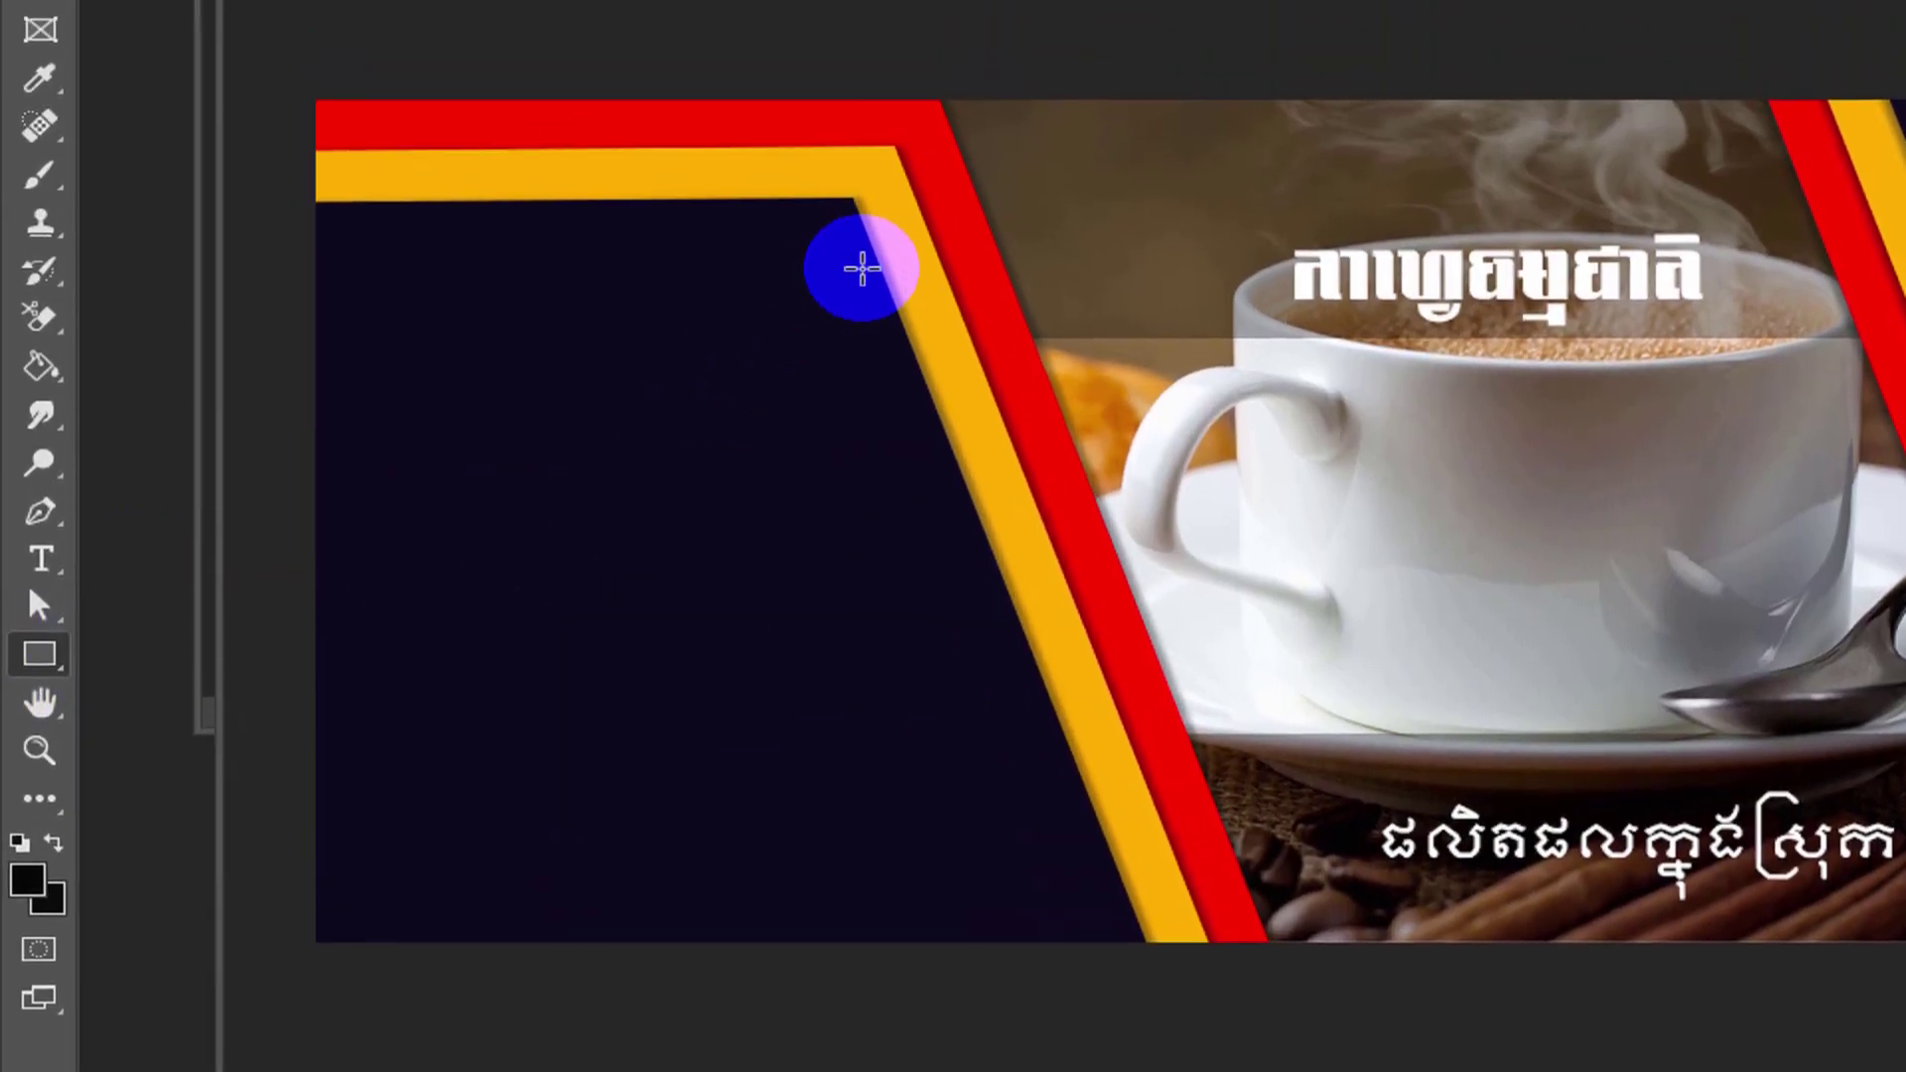
pyautogui.click(911, 251)
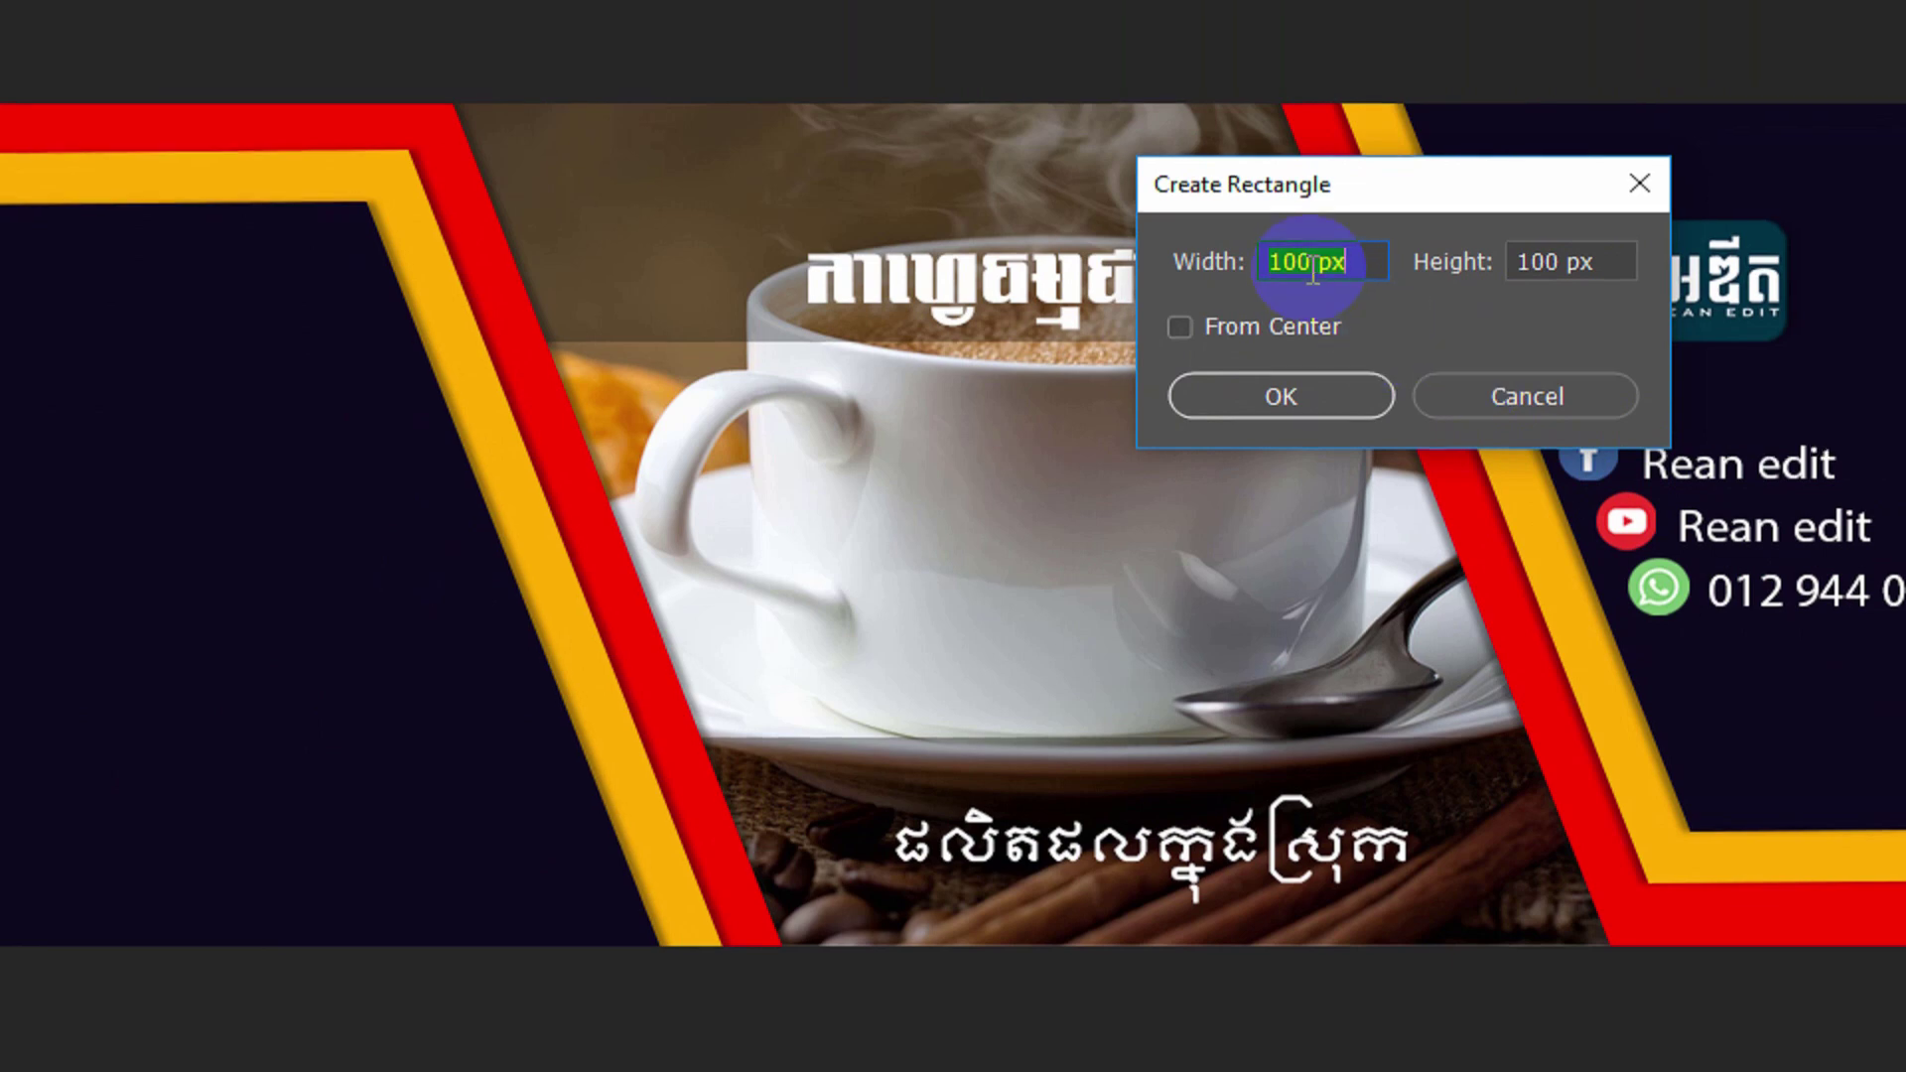
pyautogui.write('850')
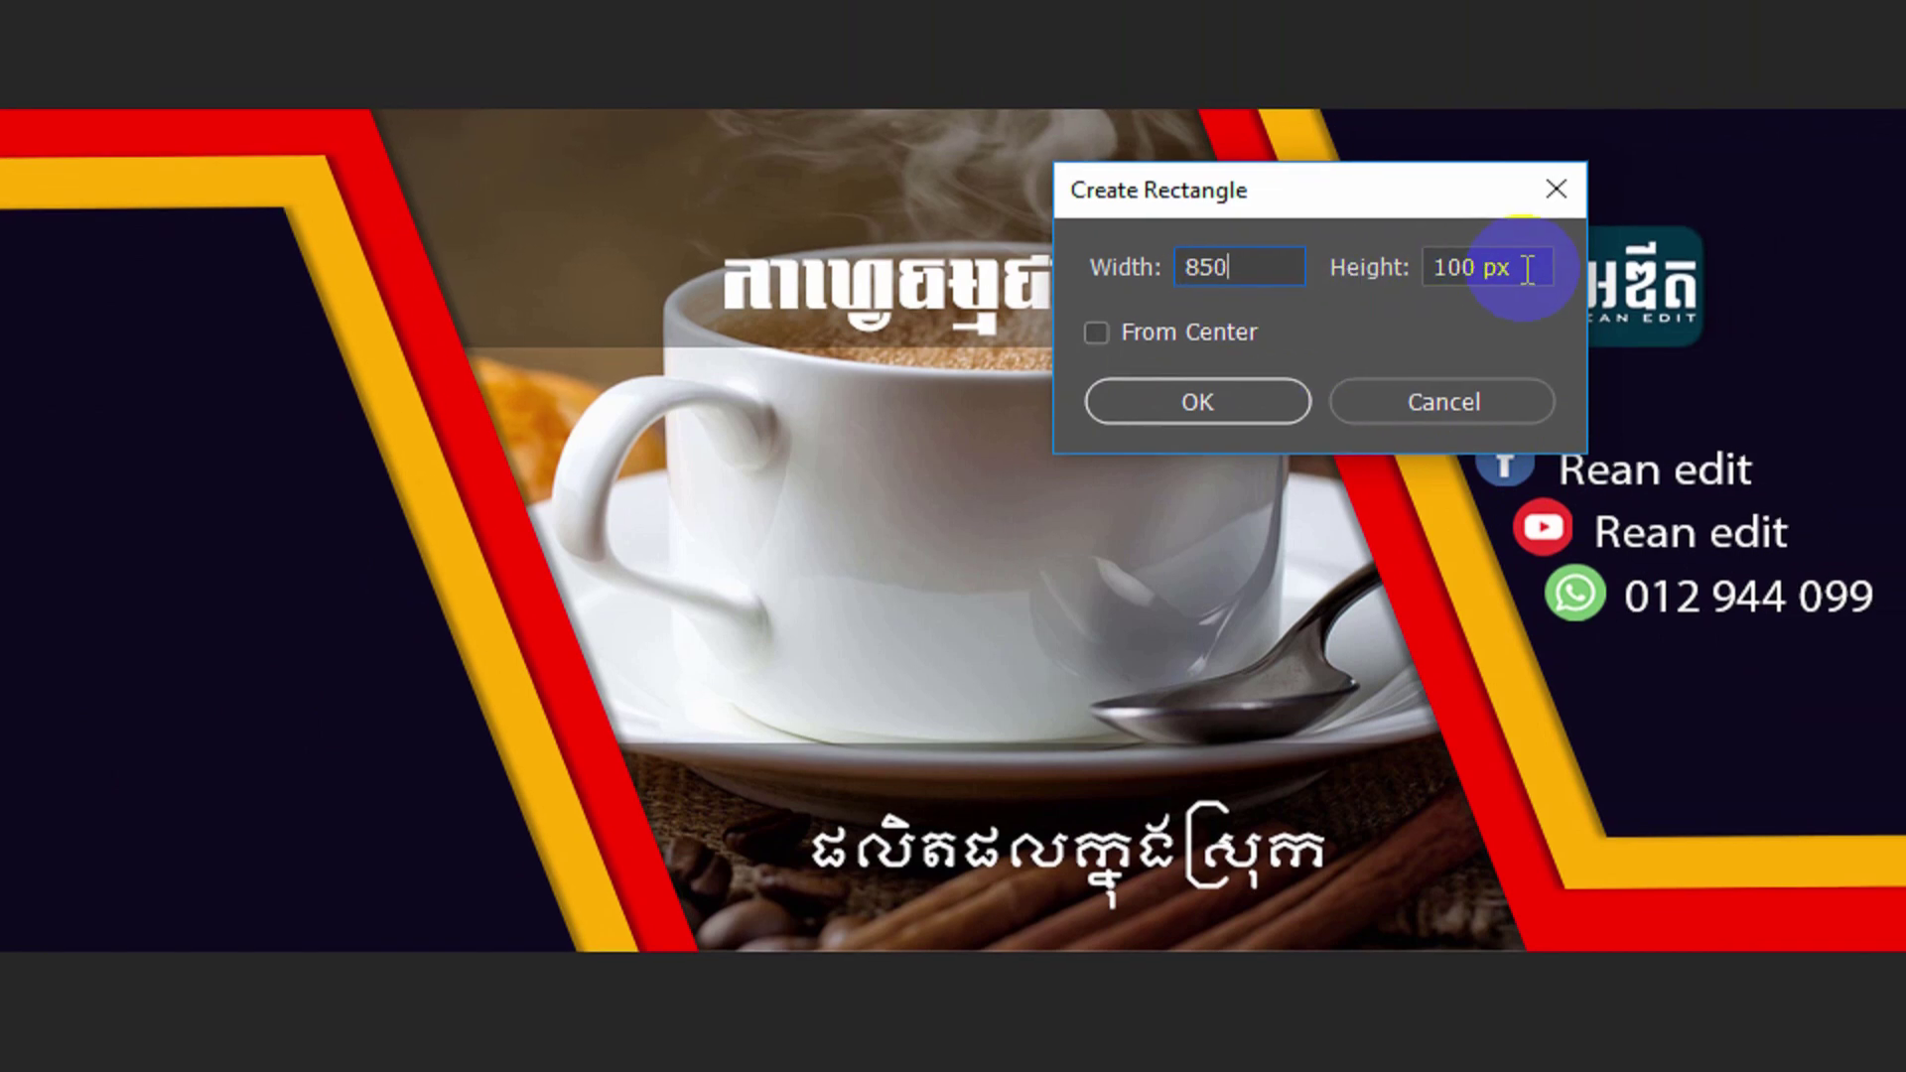
pyautogui.press('Tab')
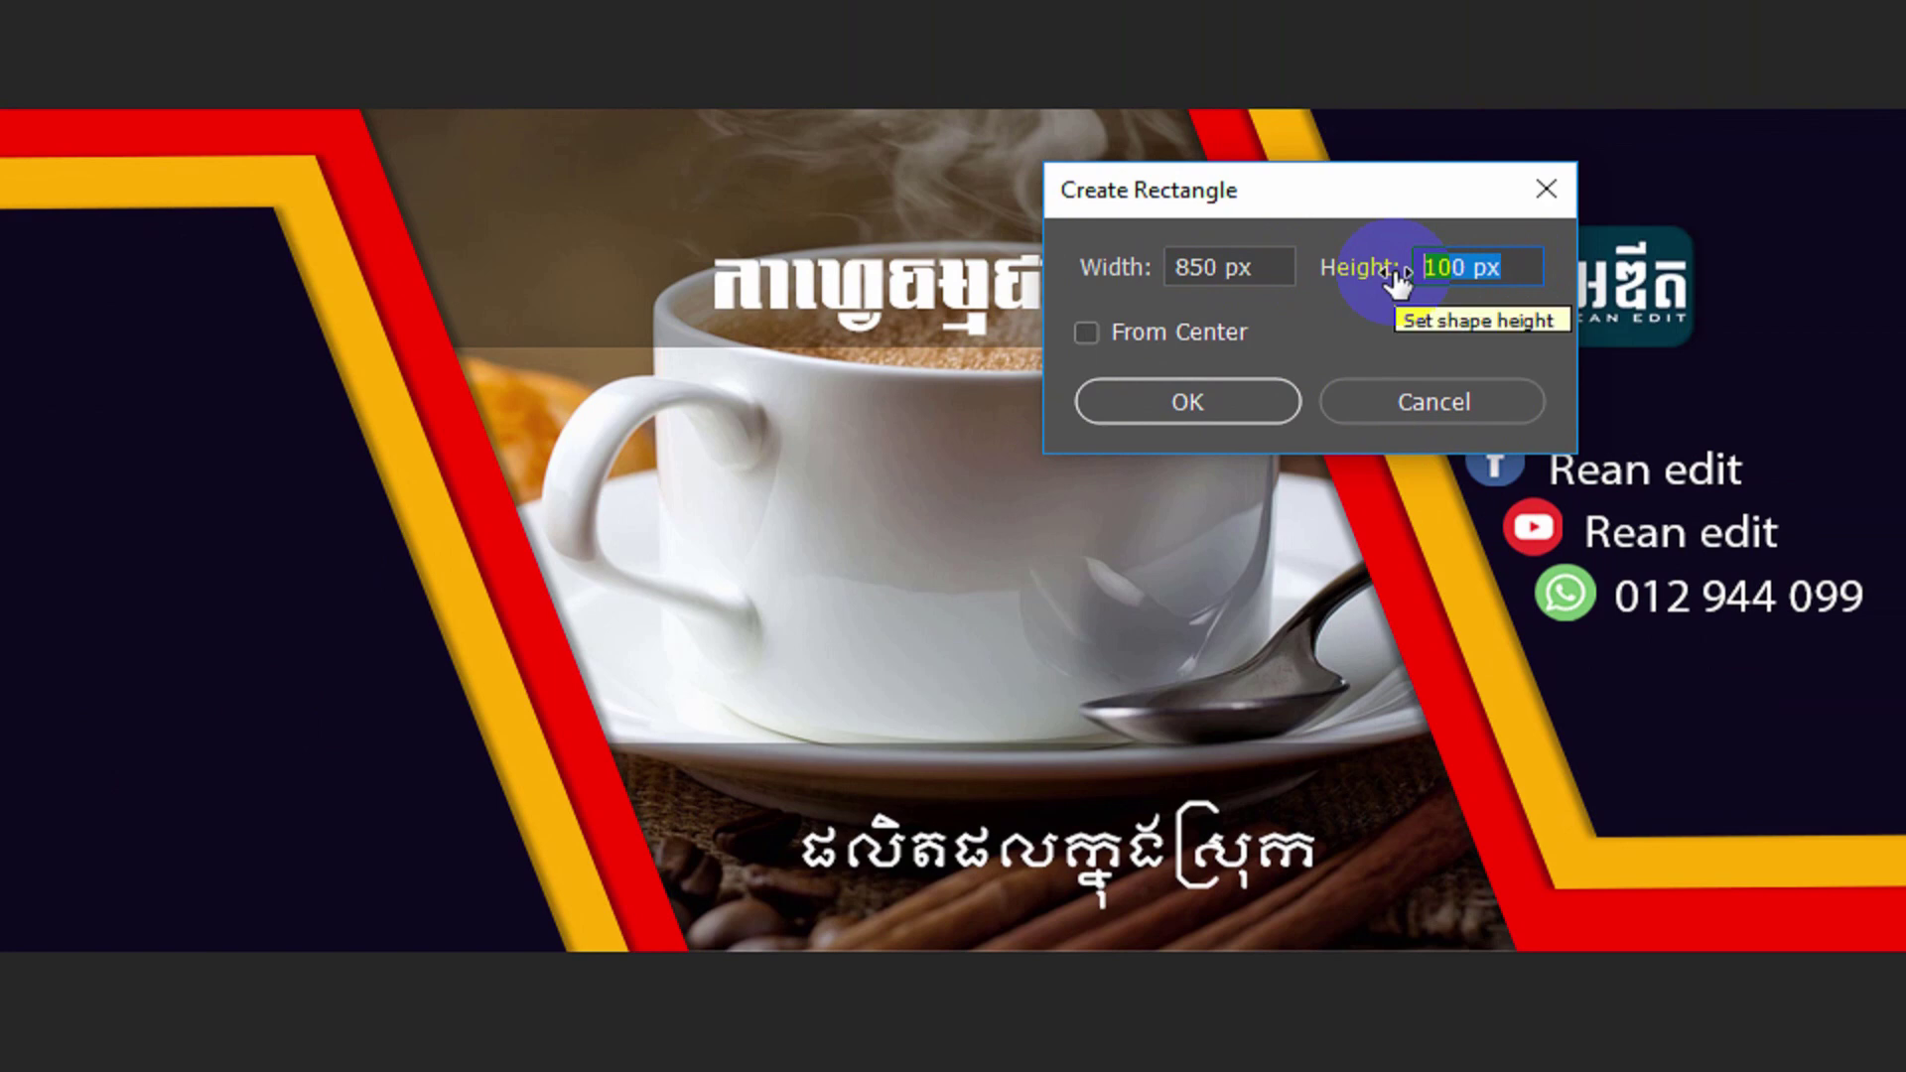
pyautogui.write('350')
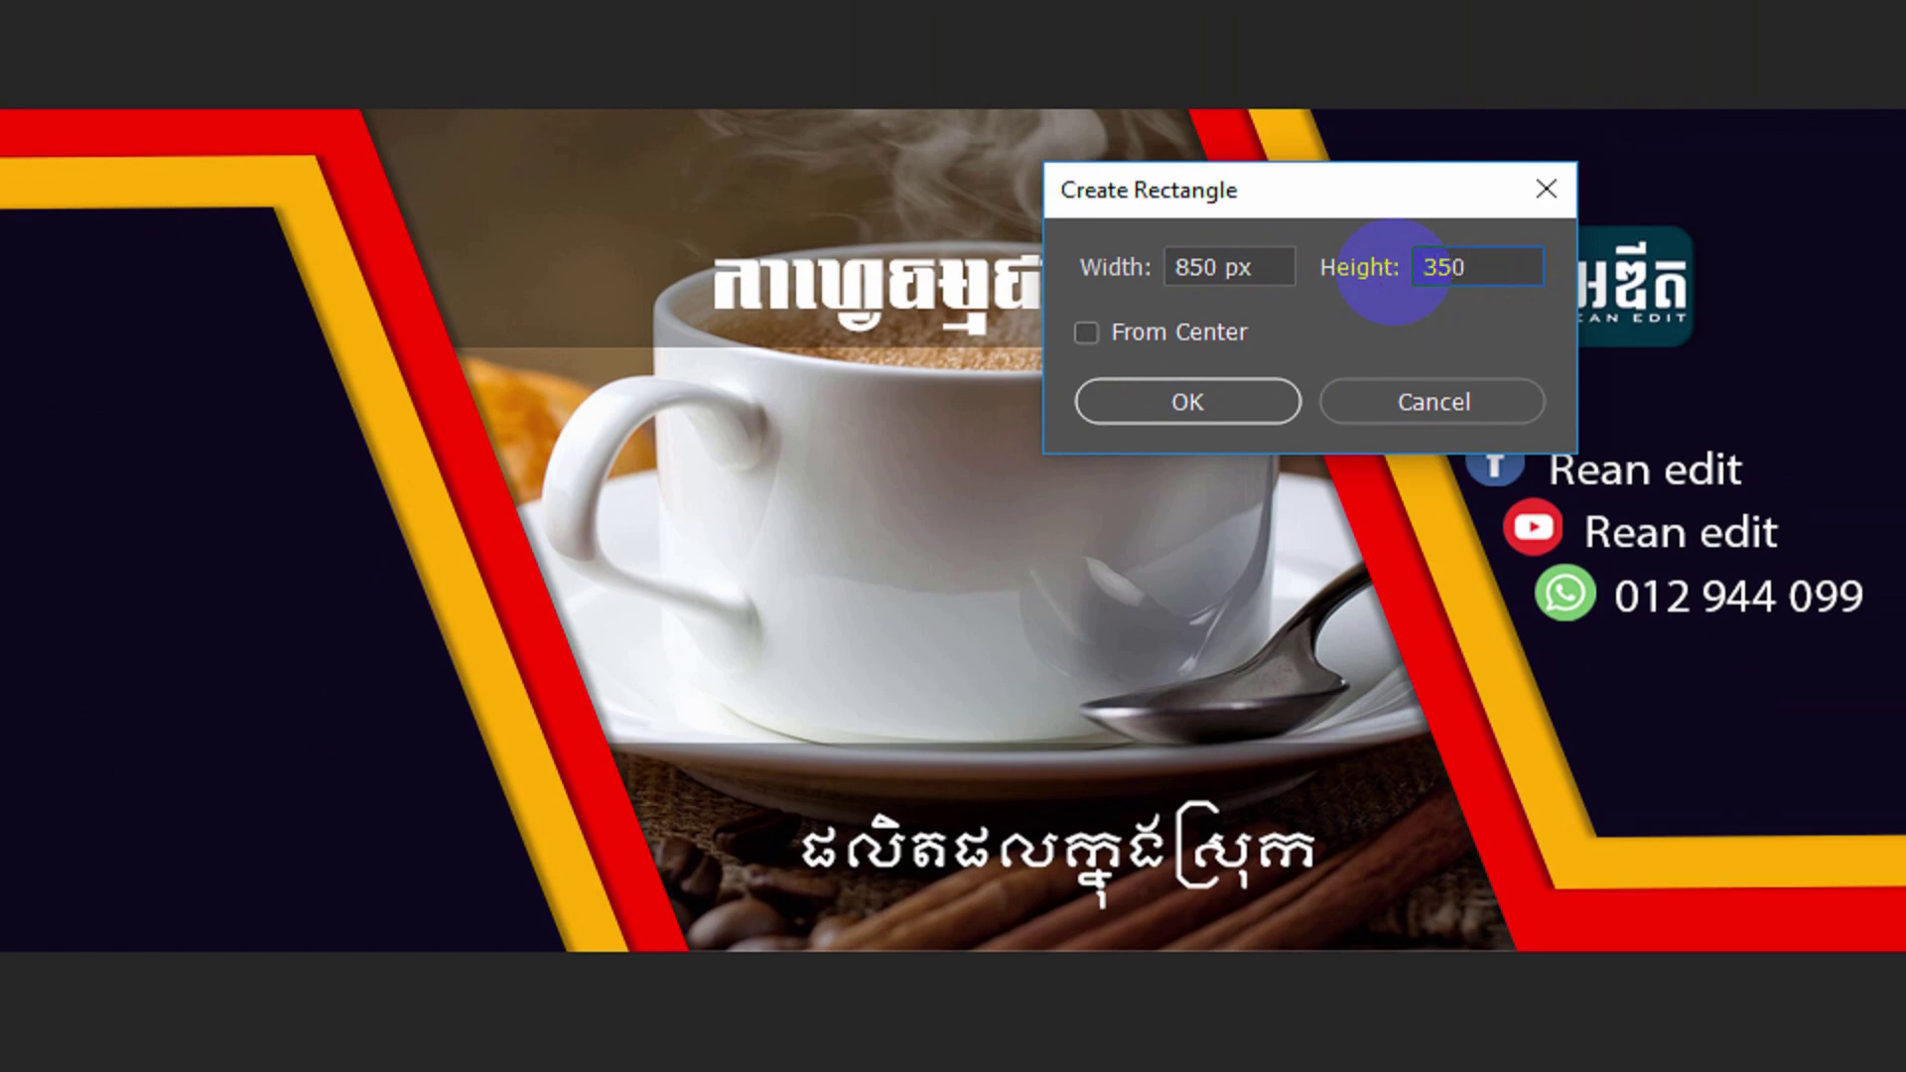
pyautogui.click(1177, 401)
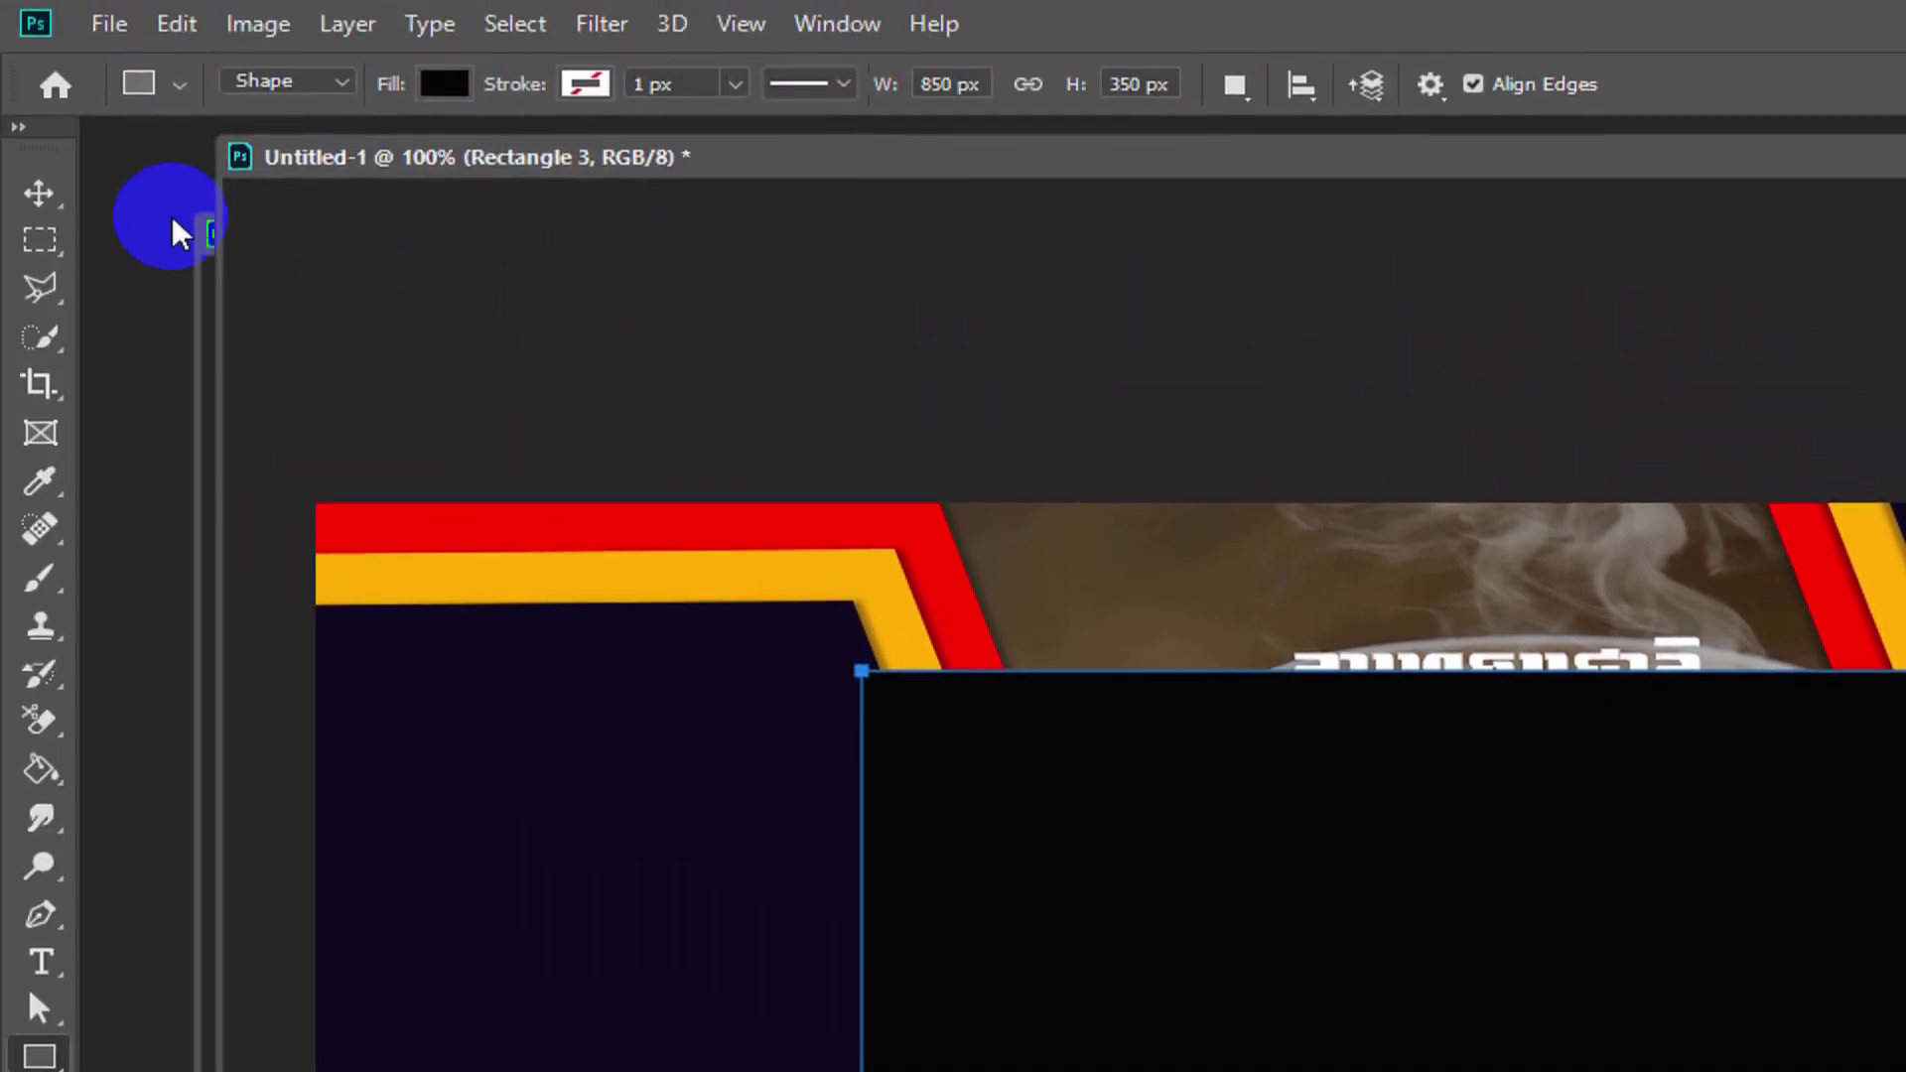
pyautogui.click(33, 191)
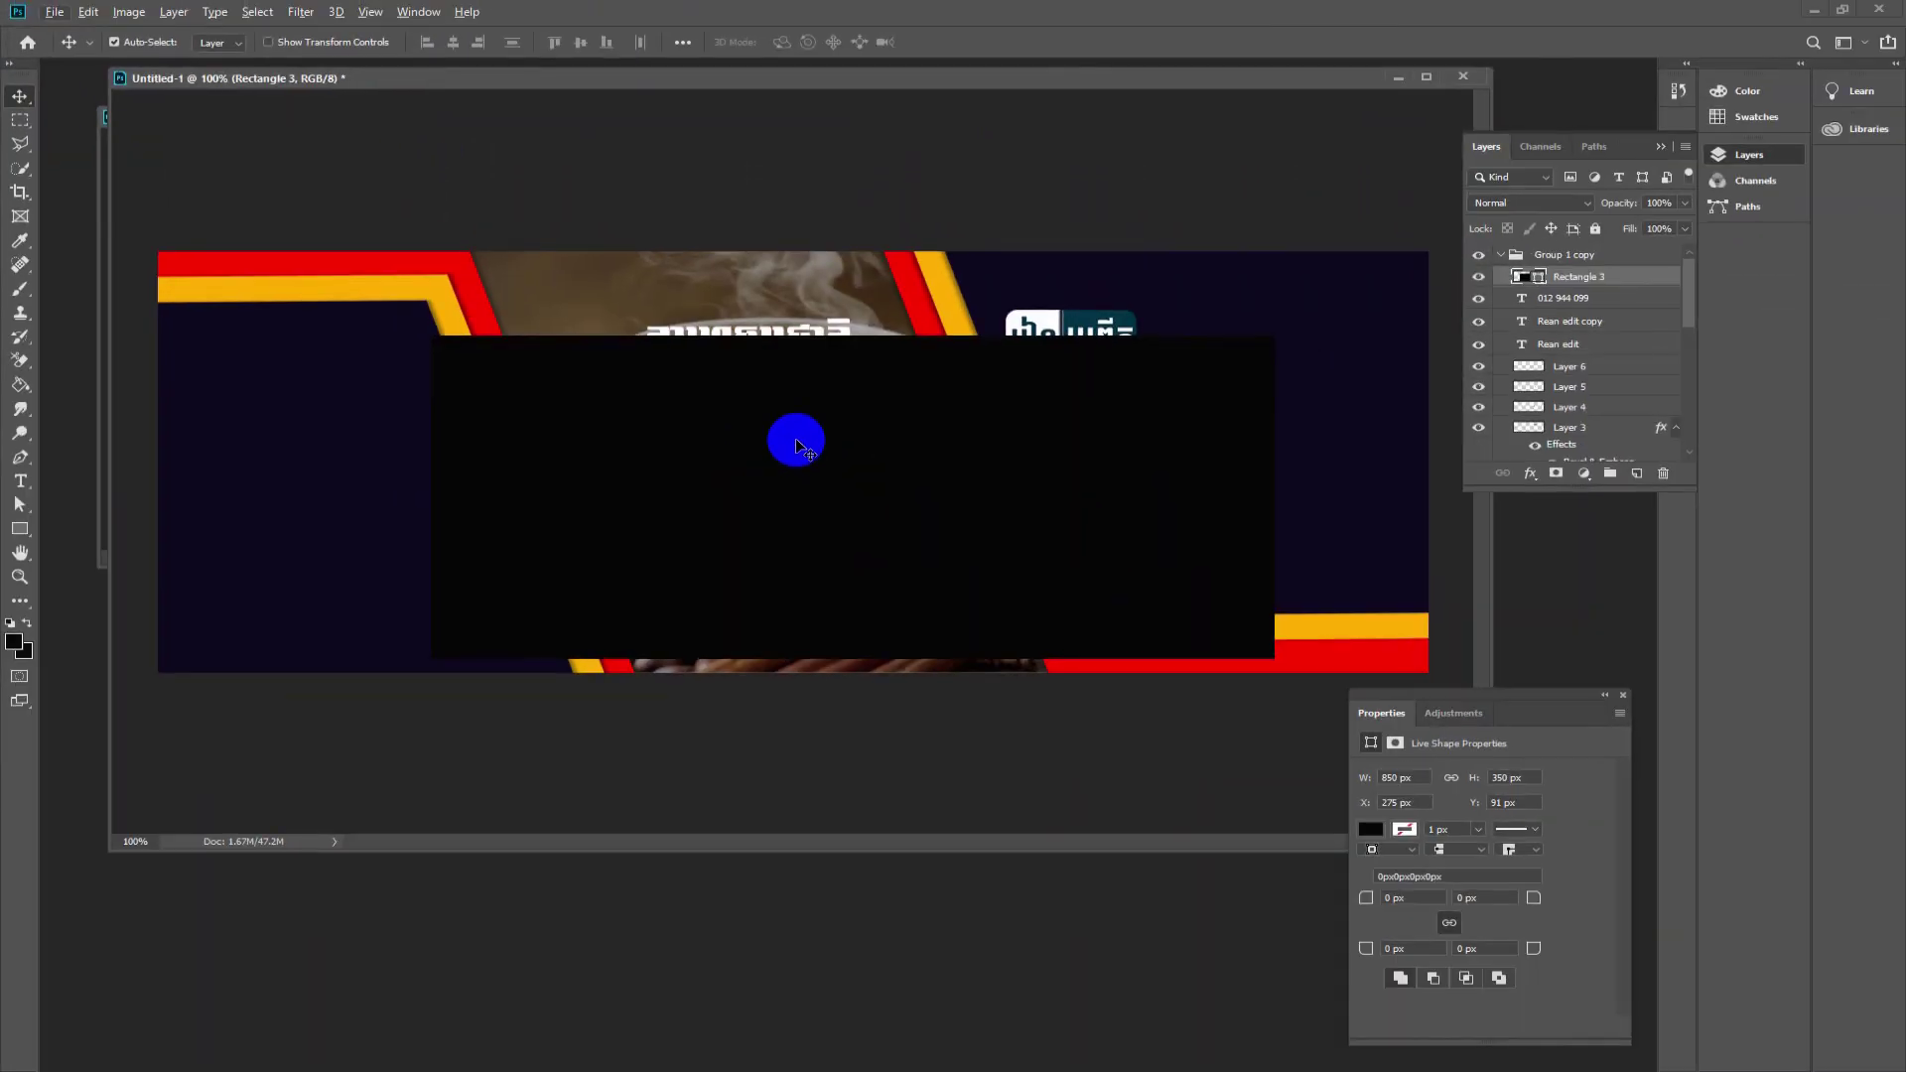
# - Drag Rectangle 3 around the banner, then delete it and reselect Group 1 copy
pyautogui.moveTo(1201, 879); pyautogui.dragTo(737, 408)
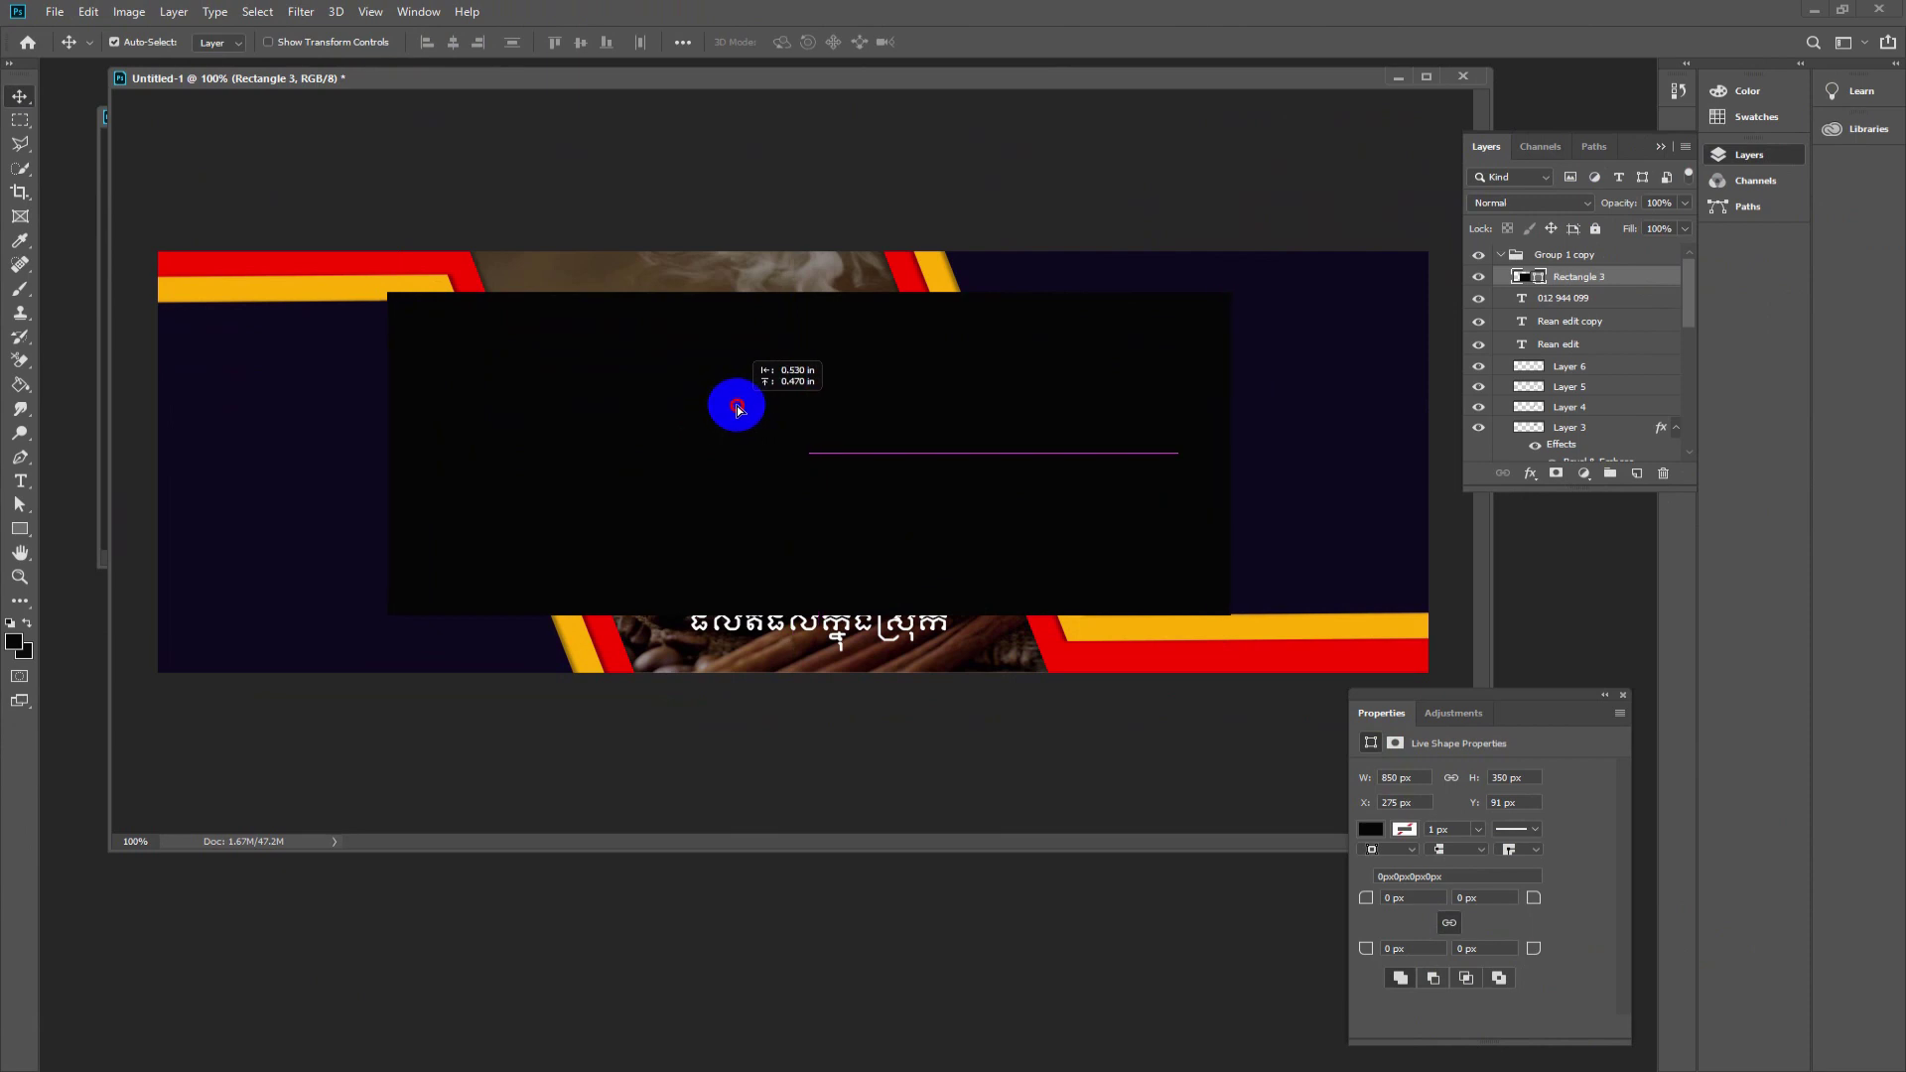
pyautogui.moveTo(737, 408)
pyautogui.mouseDown()
pyautogui.moveTo(849, 501)
pyautogui.moveTo(895, 490)
pyautogui.mouseUp()
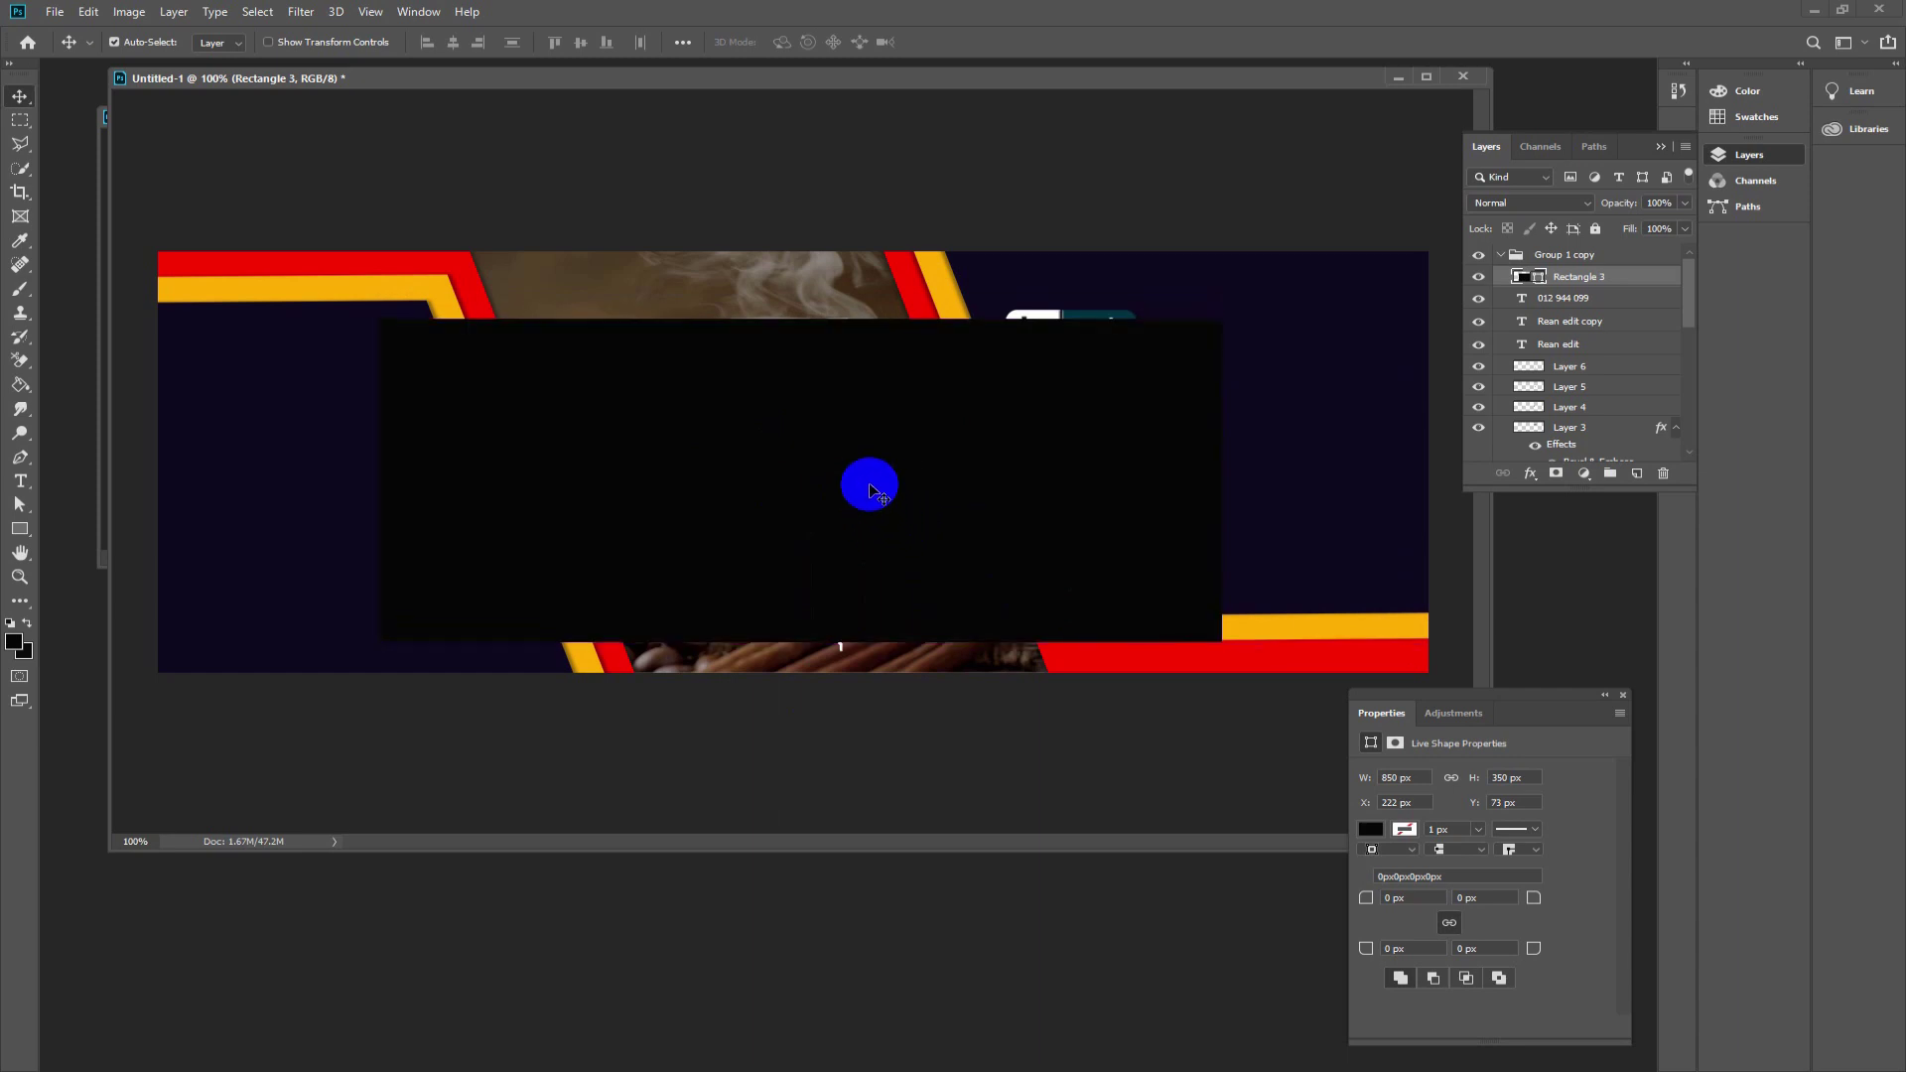
pyautogui.moveTo(870, 471)
pyautogui.mouseDown()
pyautogui.moveTo(872, 508)
pyautogui.moveTo(887, 462)
pyautogui.mouseUp()
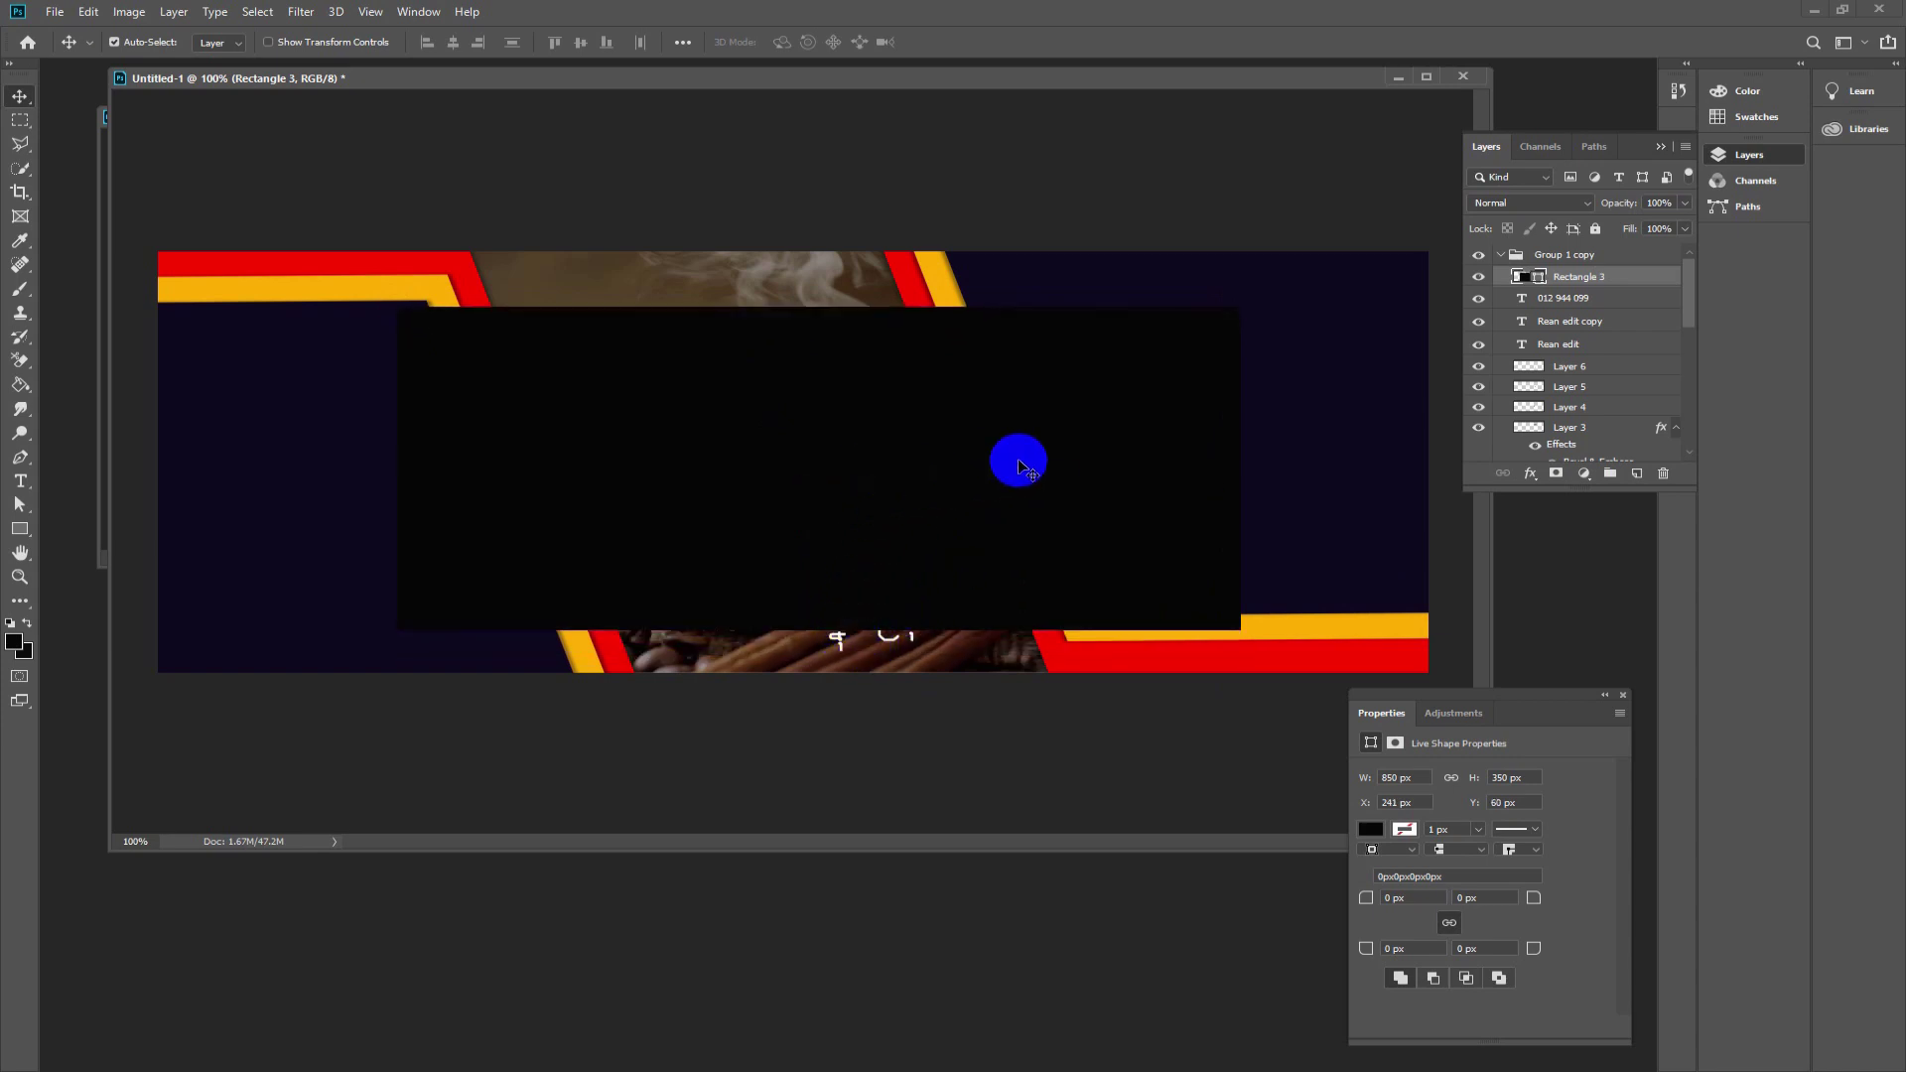
pyautogui.moveTo(1022, 455)
pyautogui.mouseDown()
pyautogui.moveTo(1009, 484)
pyautogui.moveTo(1030, 464)
pyautogui.mouseUp()
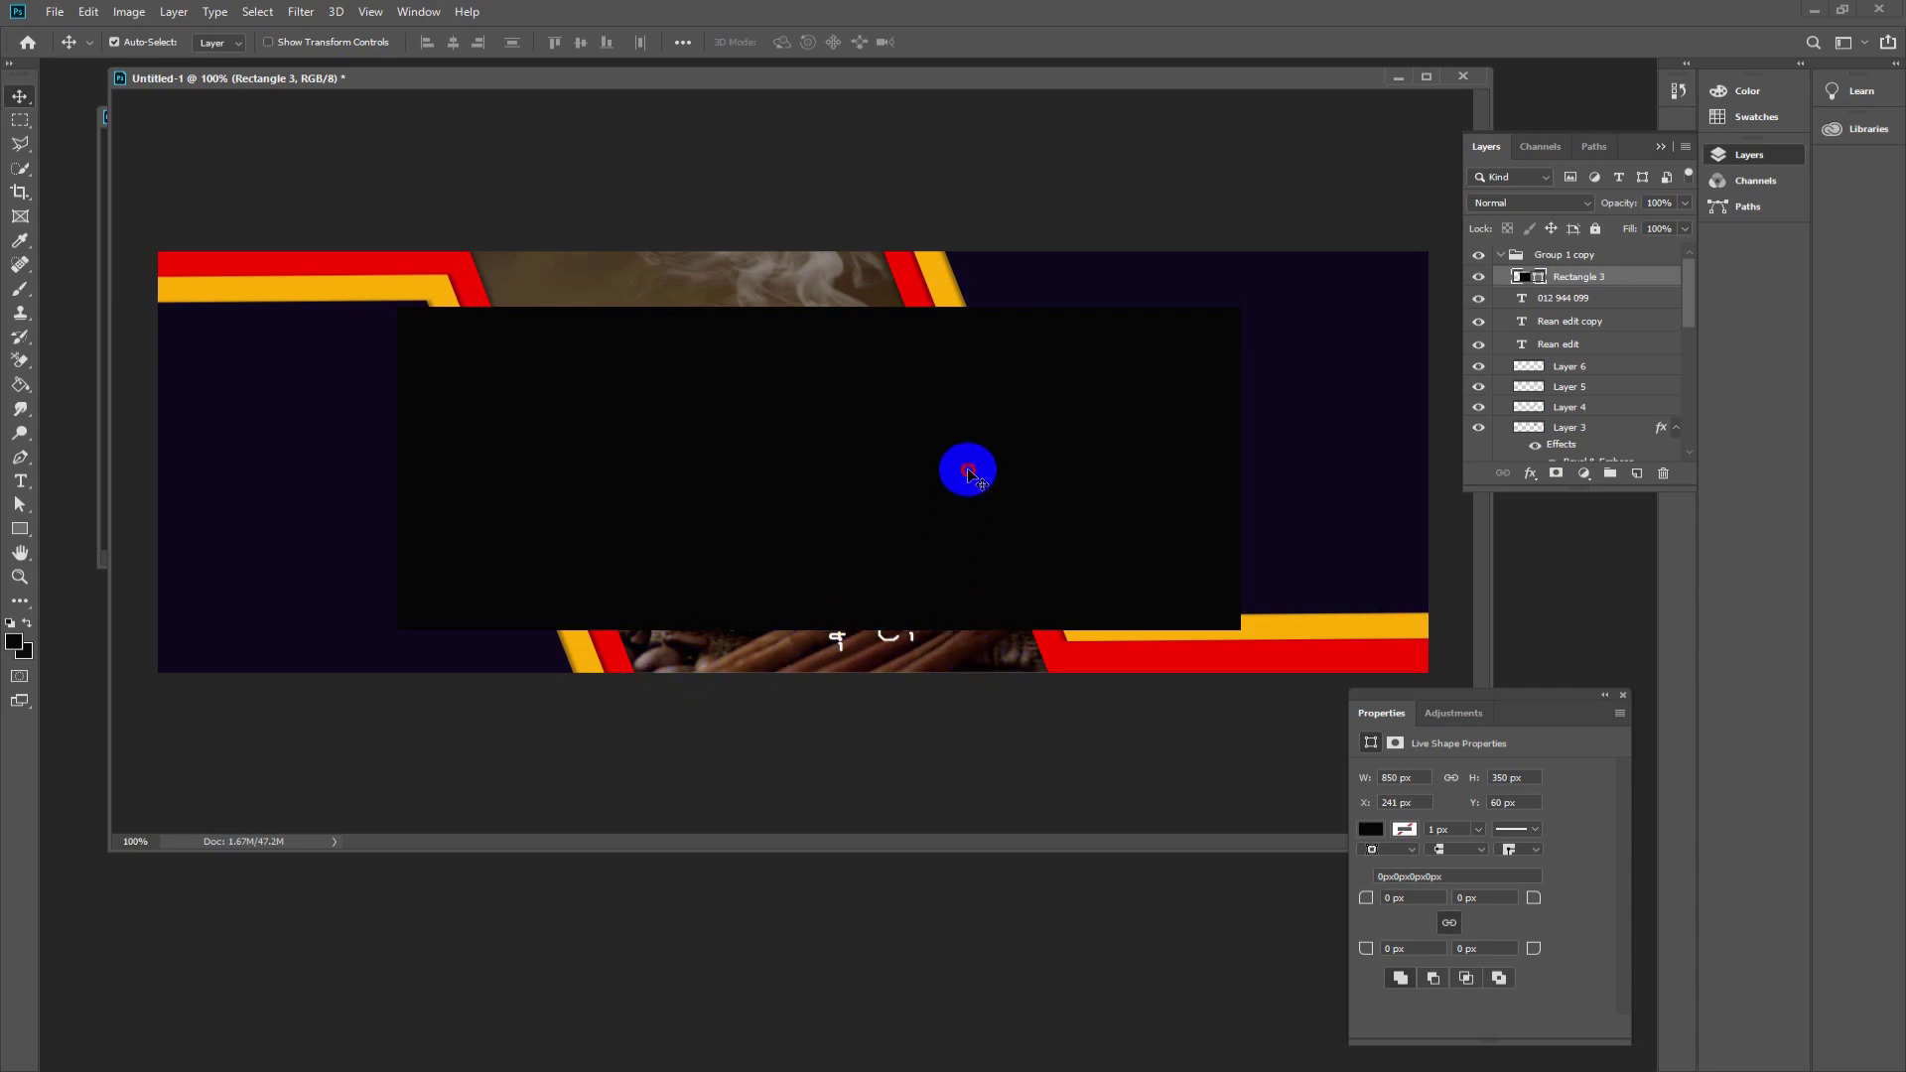
pyautogui.press('Delete')
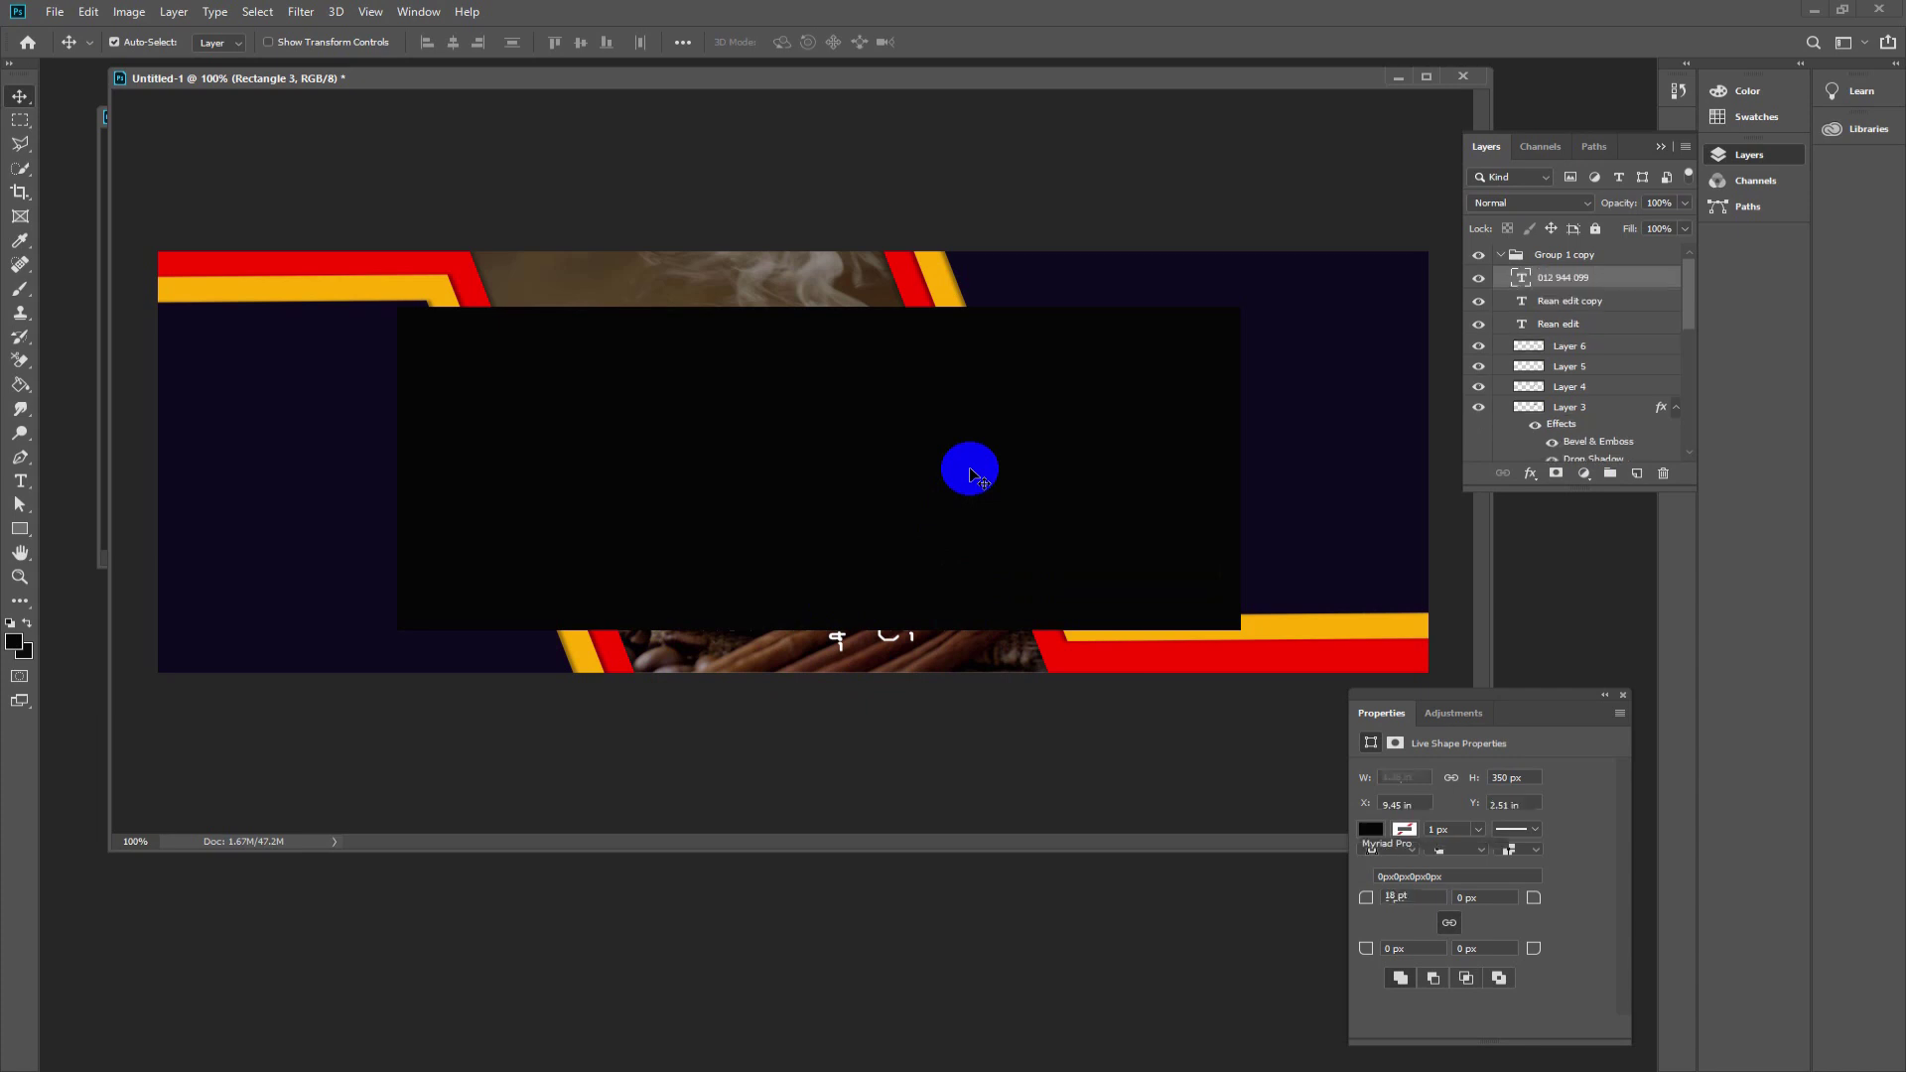
pyautogui.click(1570, 257)
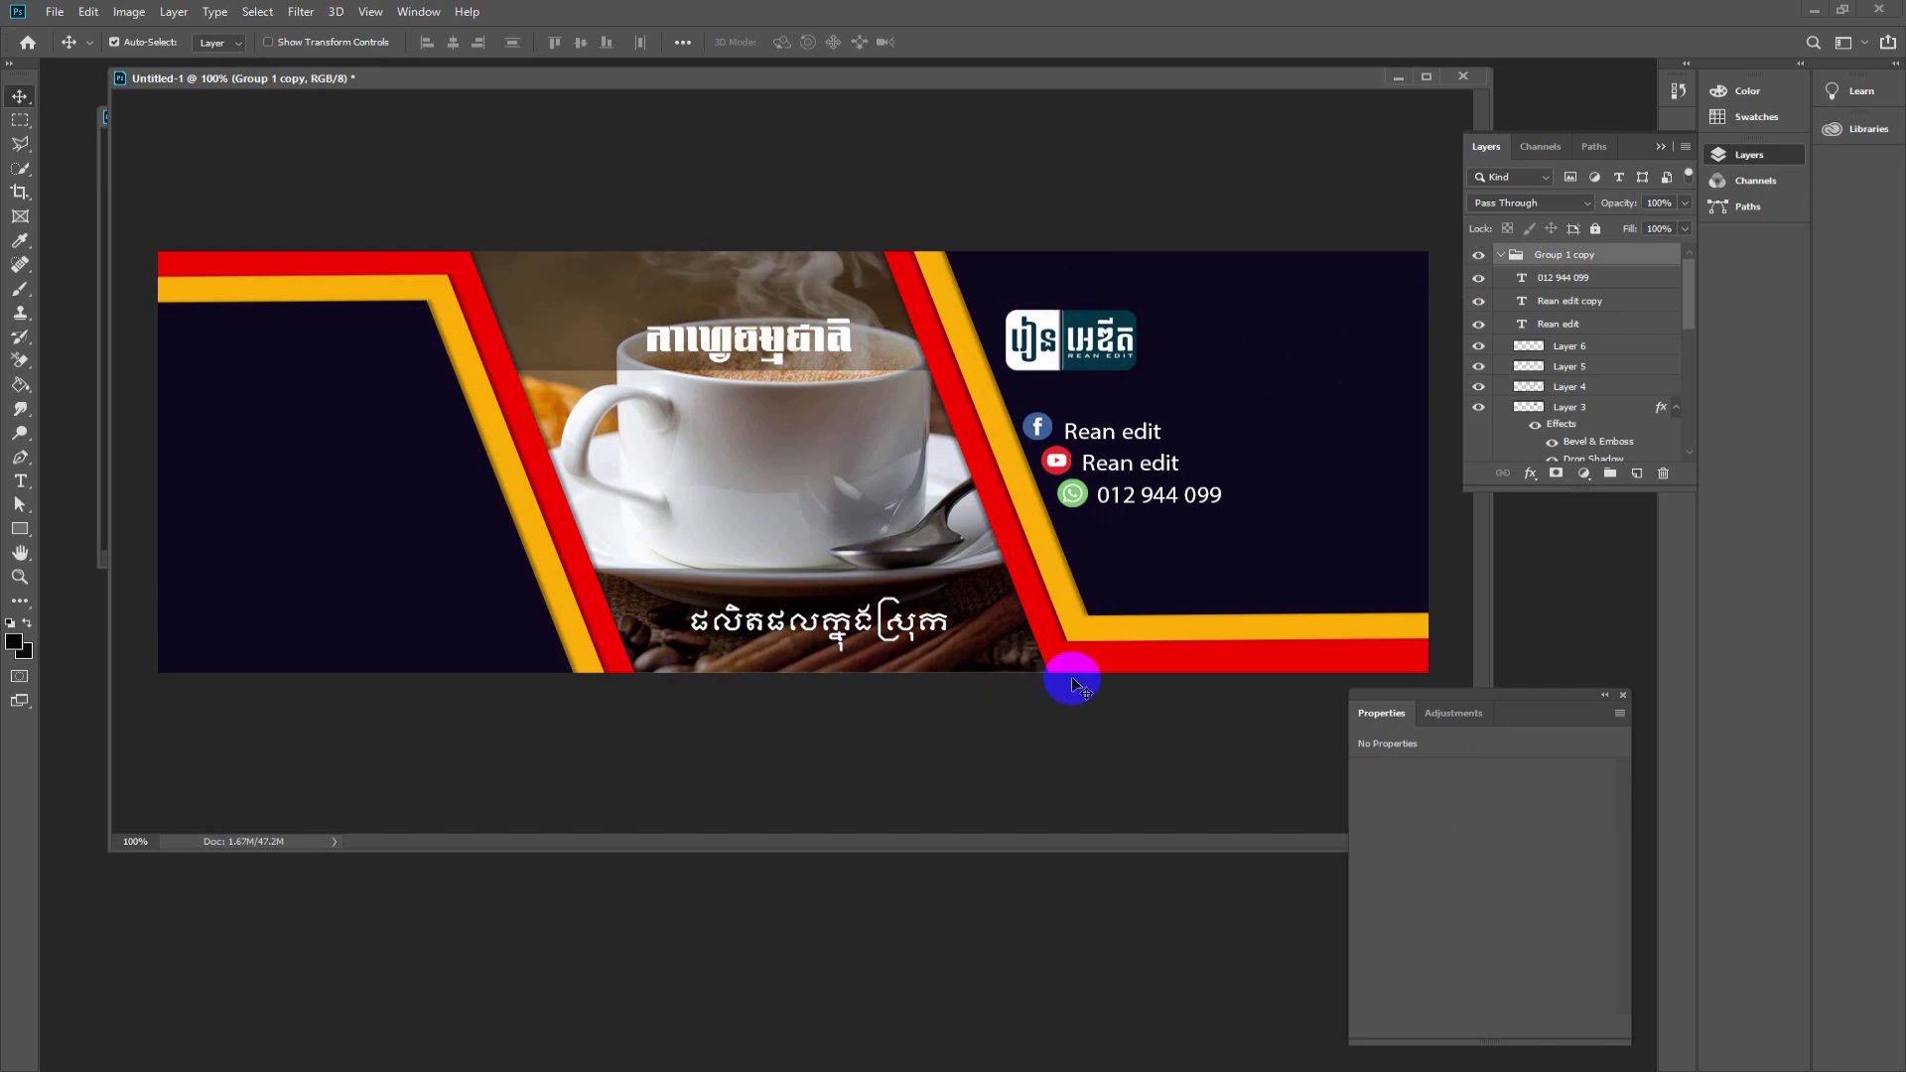
# - Drag the Khmer tagline at the banner's bottom a few pixels upward
pyautogui.moveTo(837, 625); pyautogui.dragTo(837, 617)
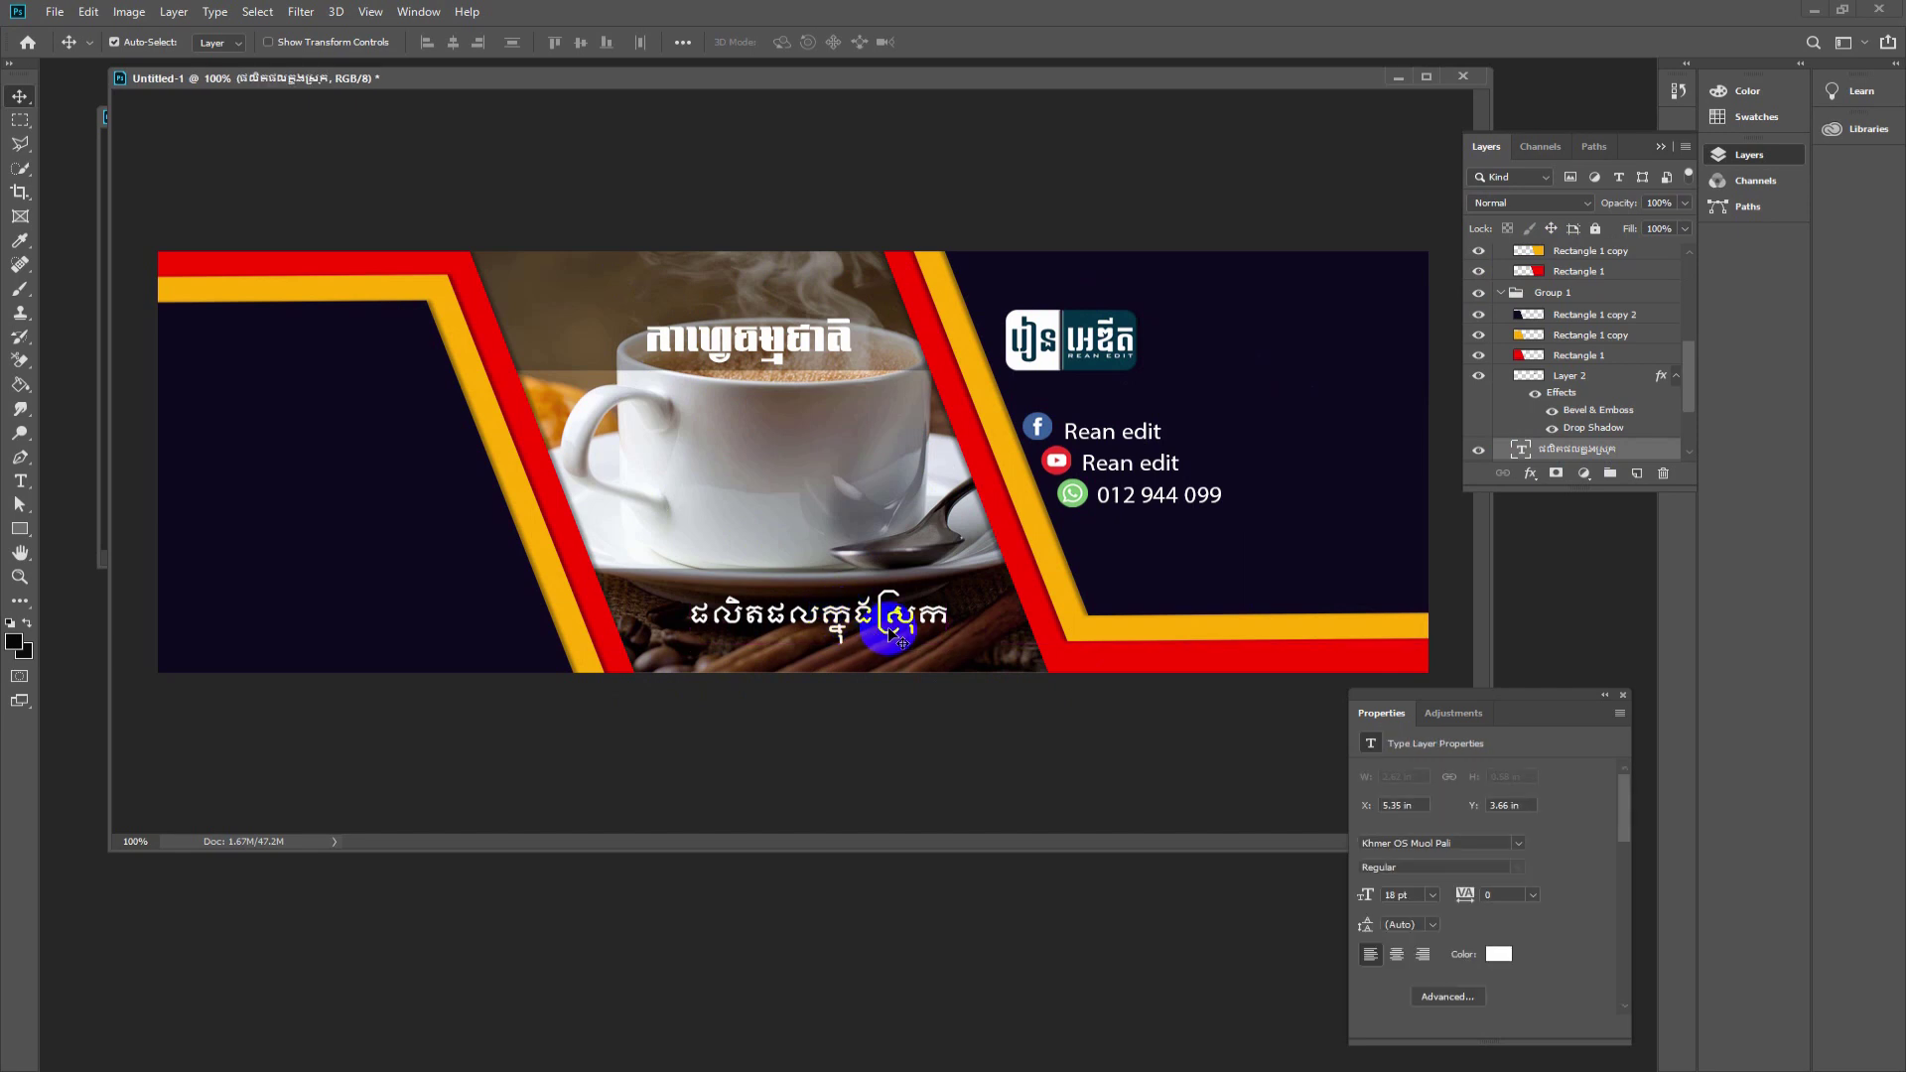